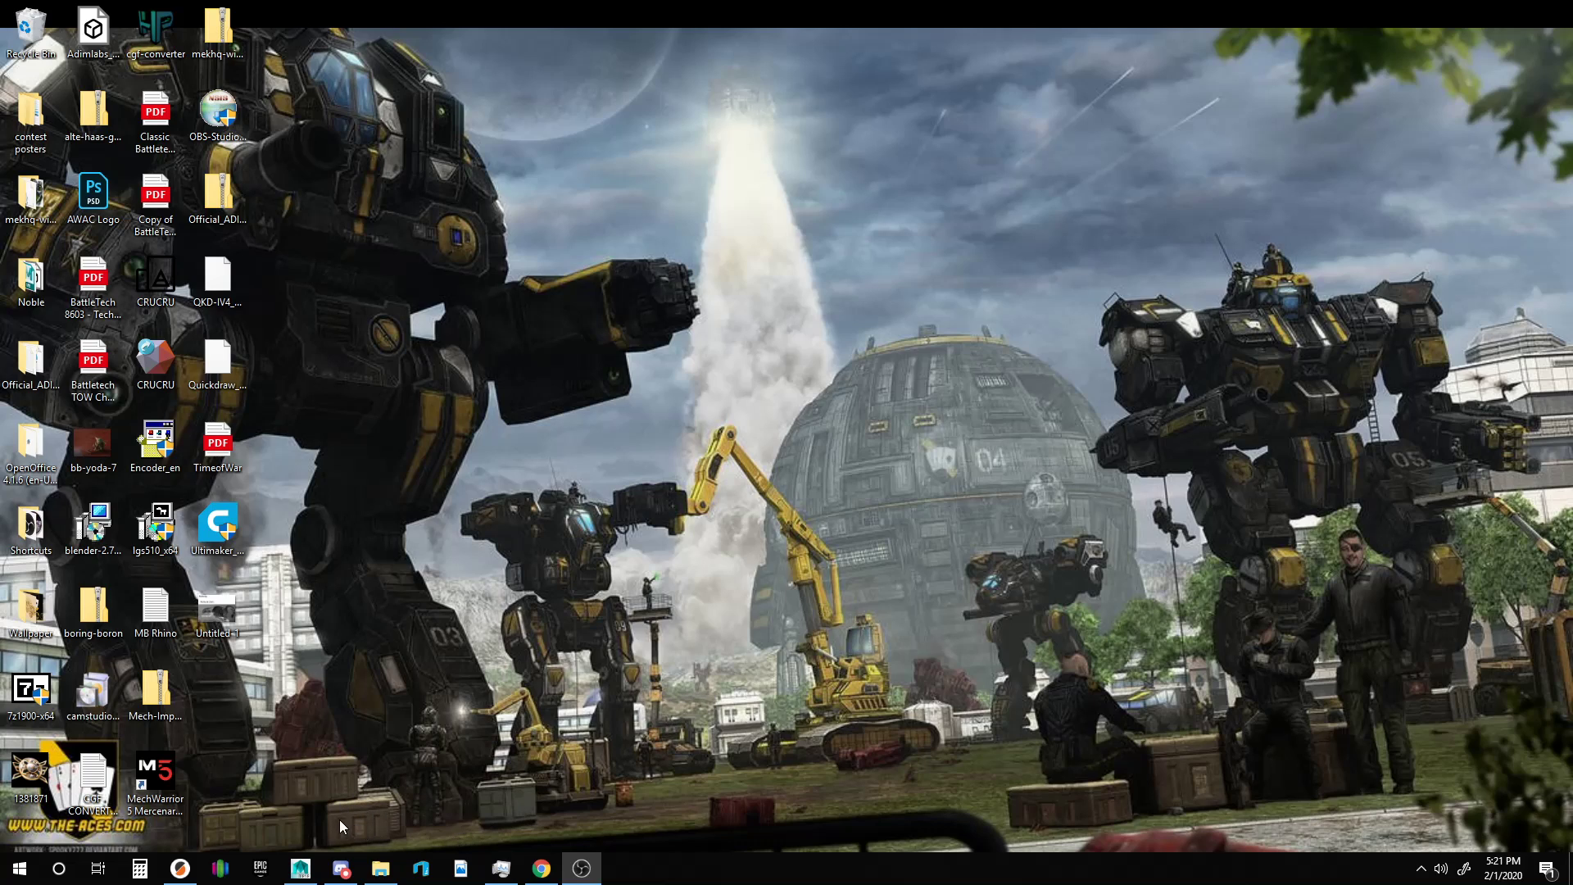
Switch to Maya, add the right upper arm and right forearm to the RA display layer, and hide that layer.
click(298, 870)
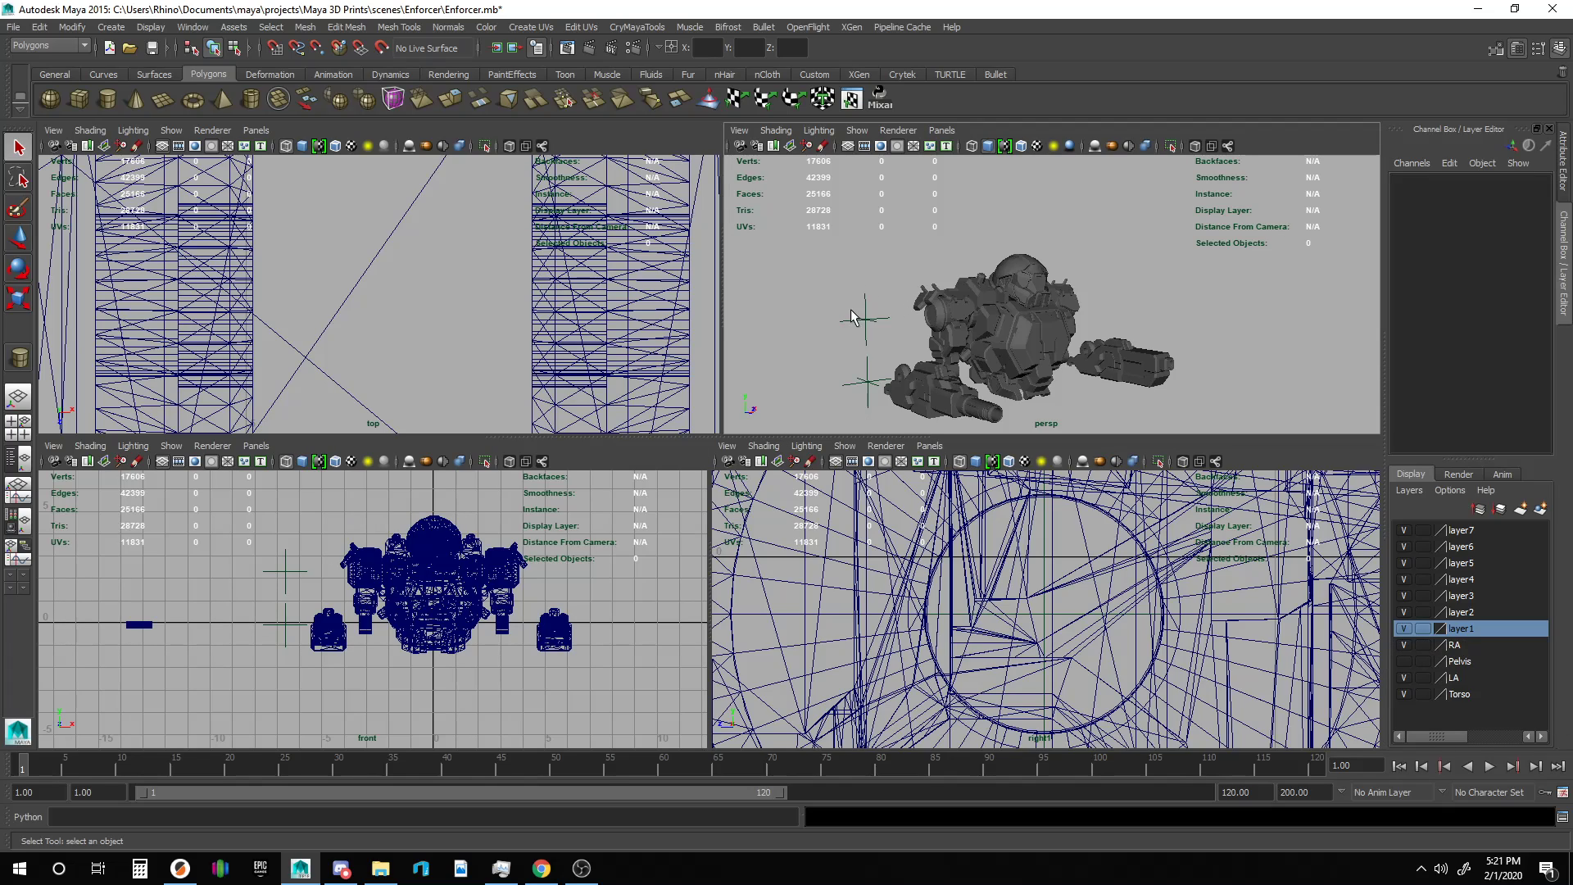
click(367, 583)
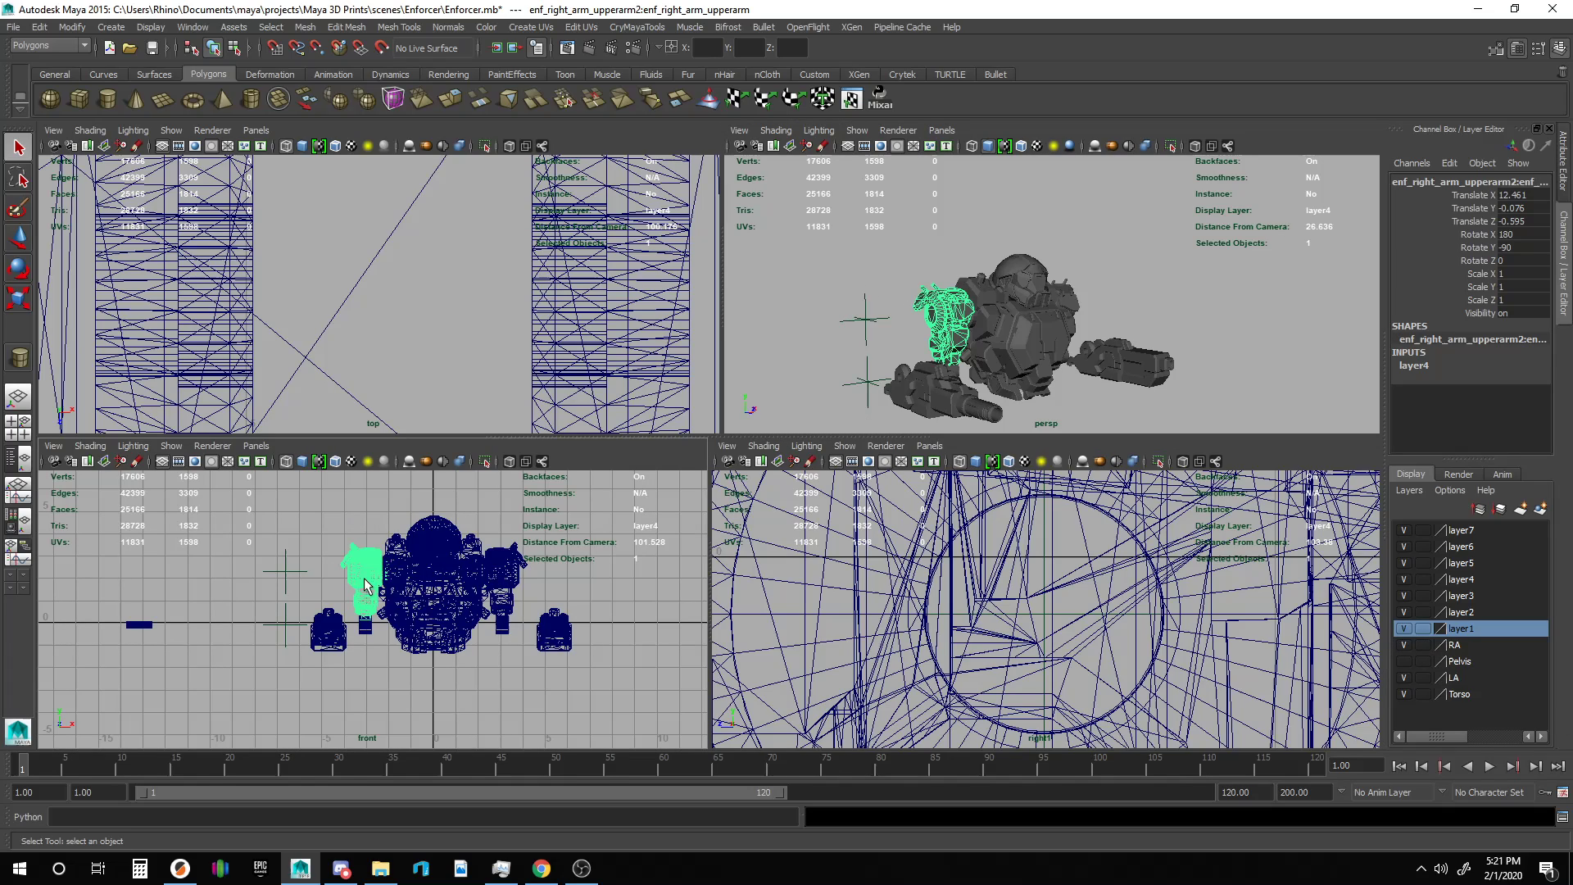
shift+click(338, 648)
key(Up)
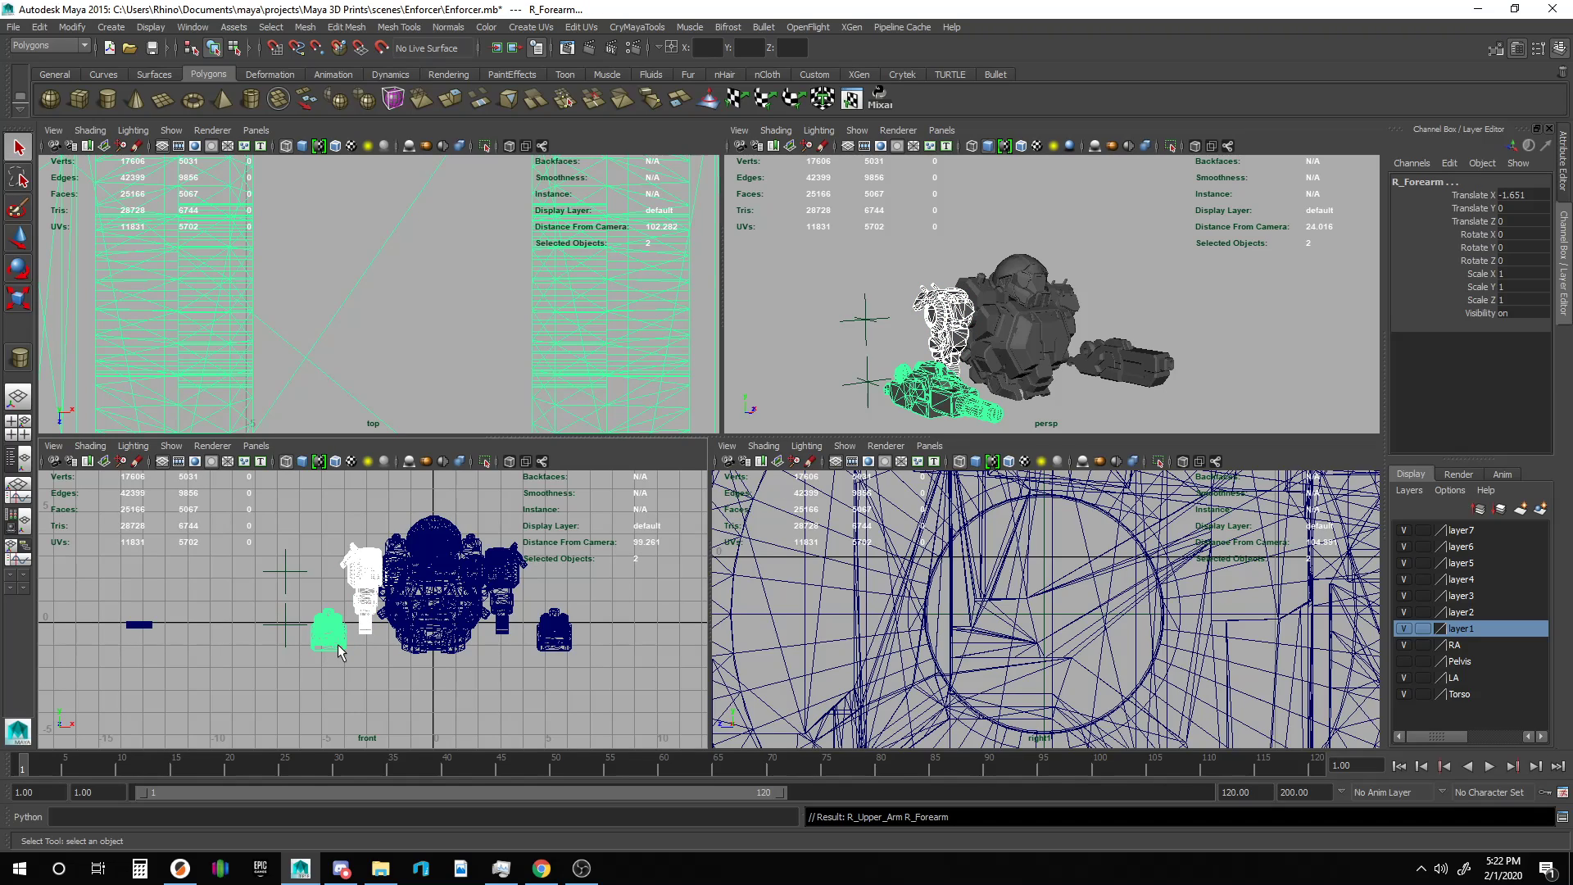
right_click(1470, 646)
click(1502, 672)
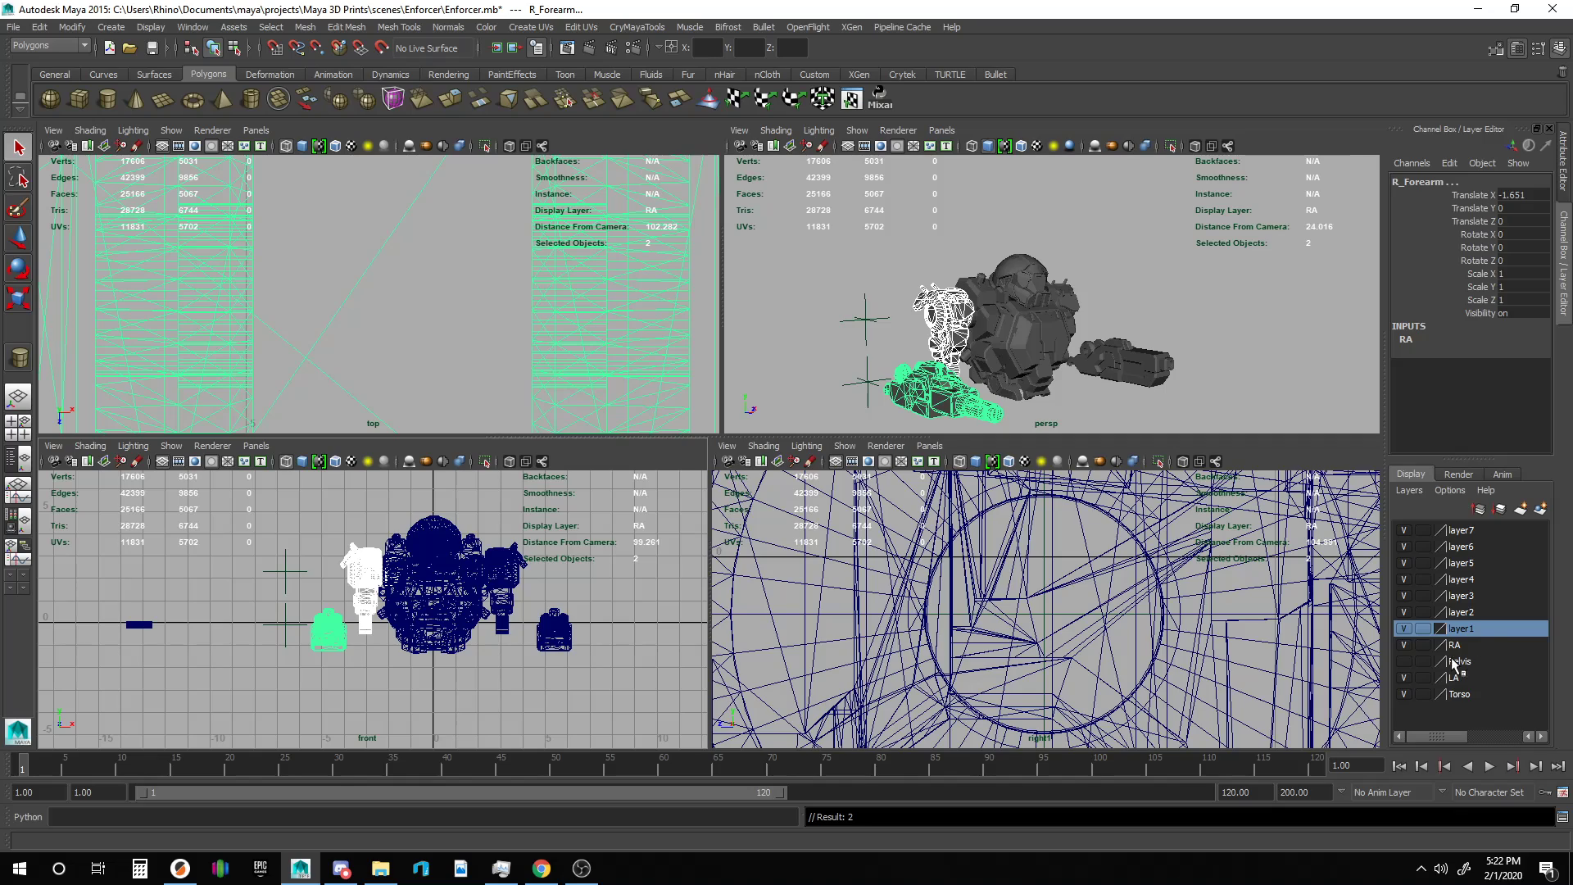
click(1404, 645)
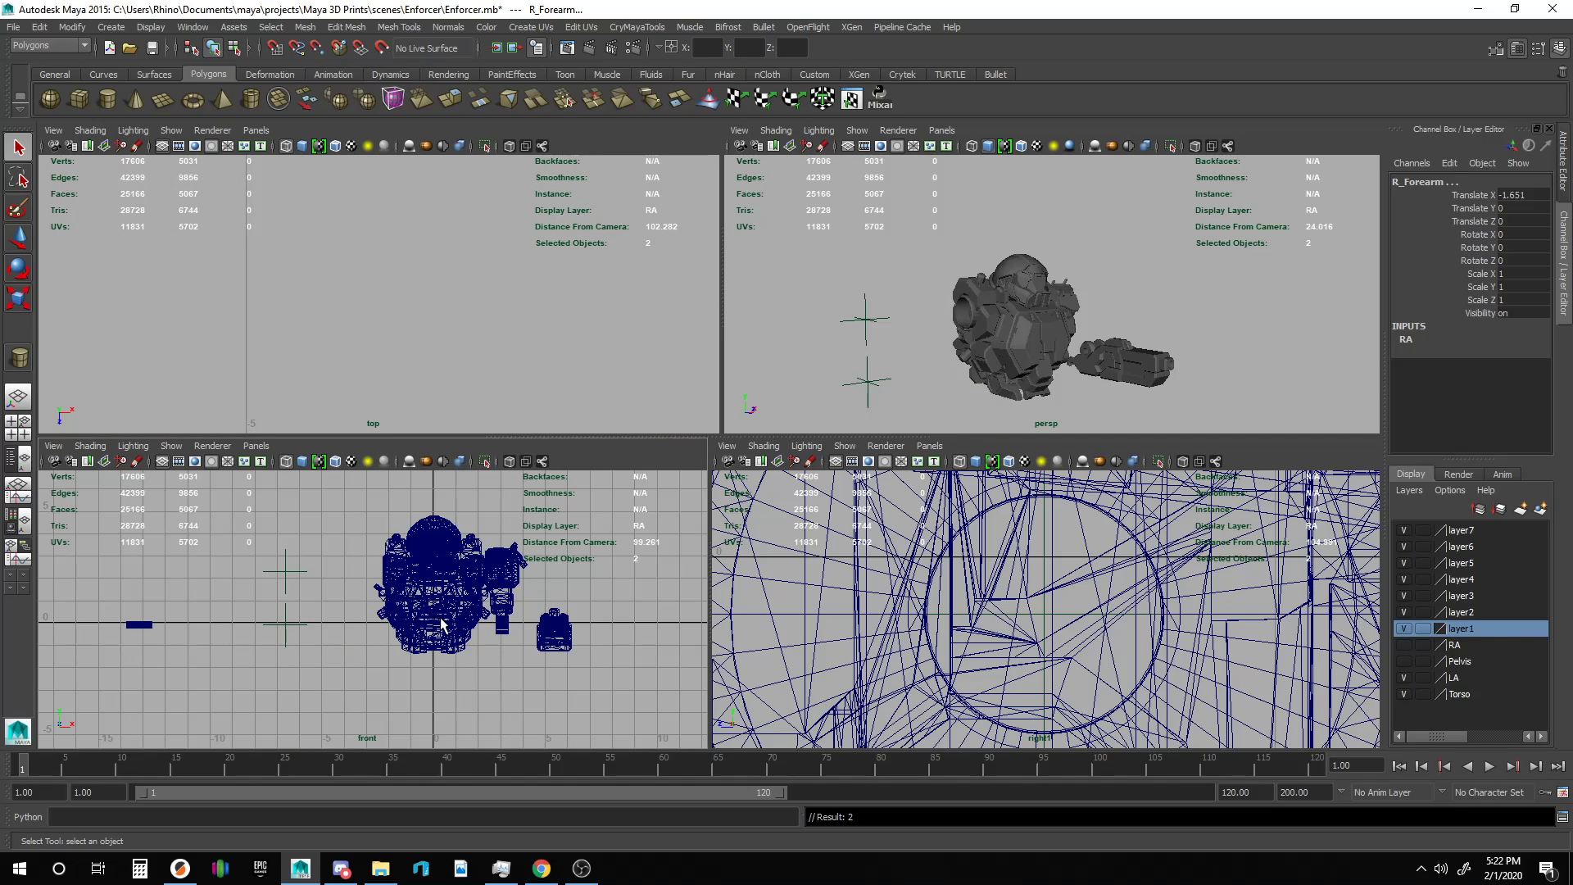
Add all the left arm parts to the LA display layer and hide that layer.
drag(592, 680, 522, 541)
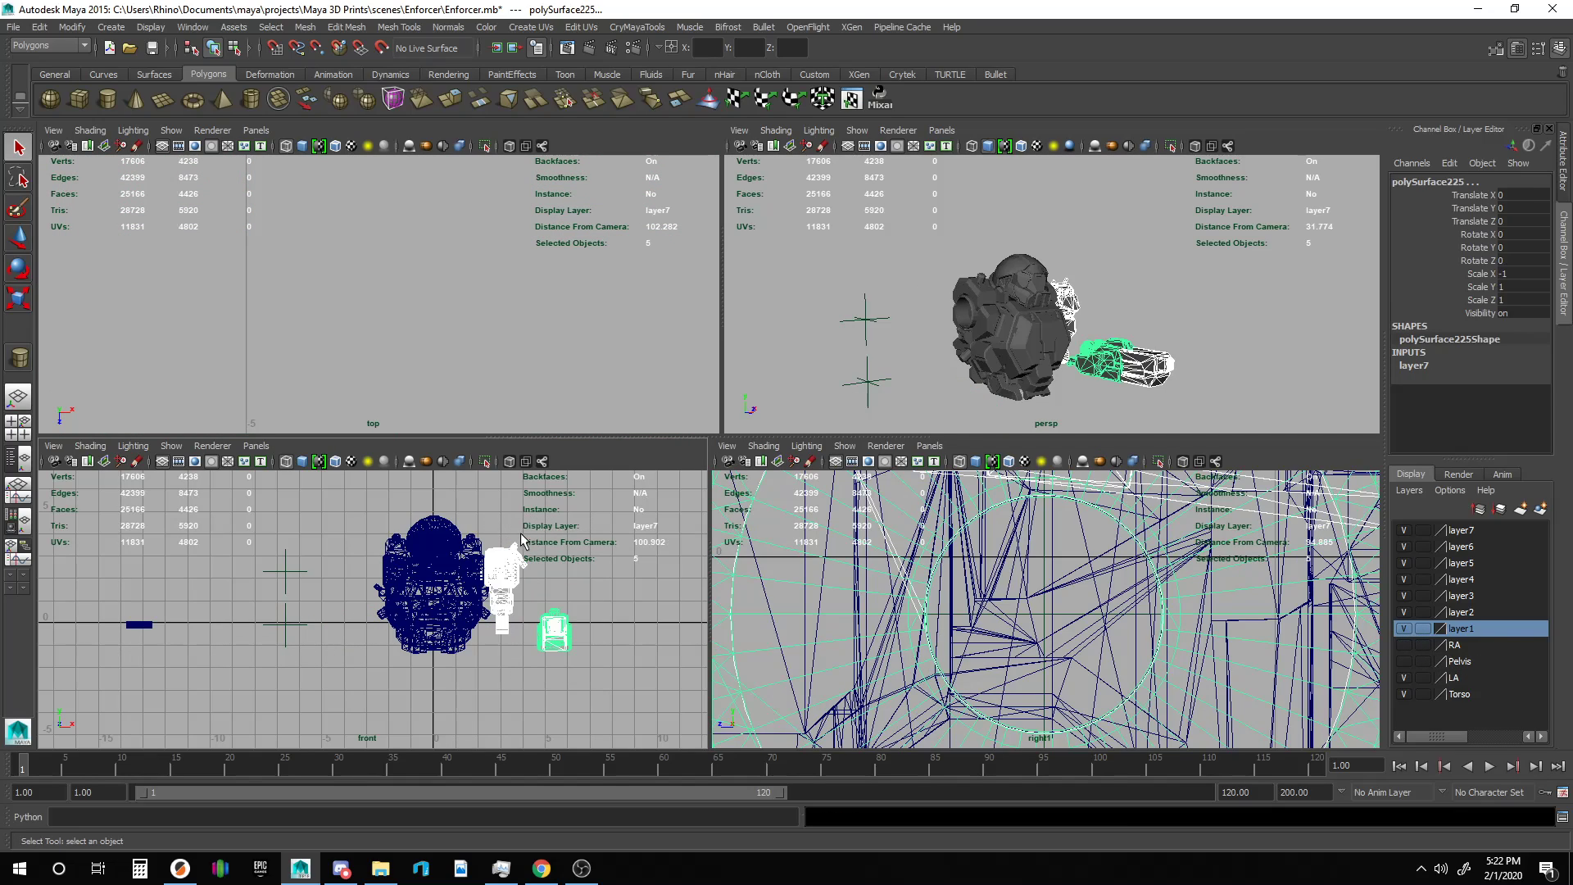
double_click(1451, 678)
click(1453, 679)
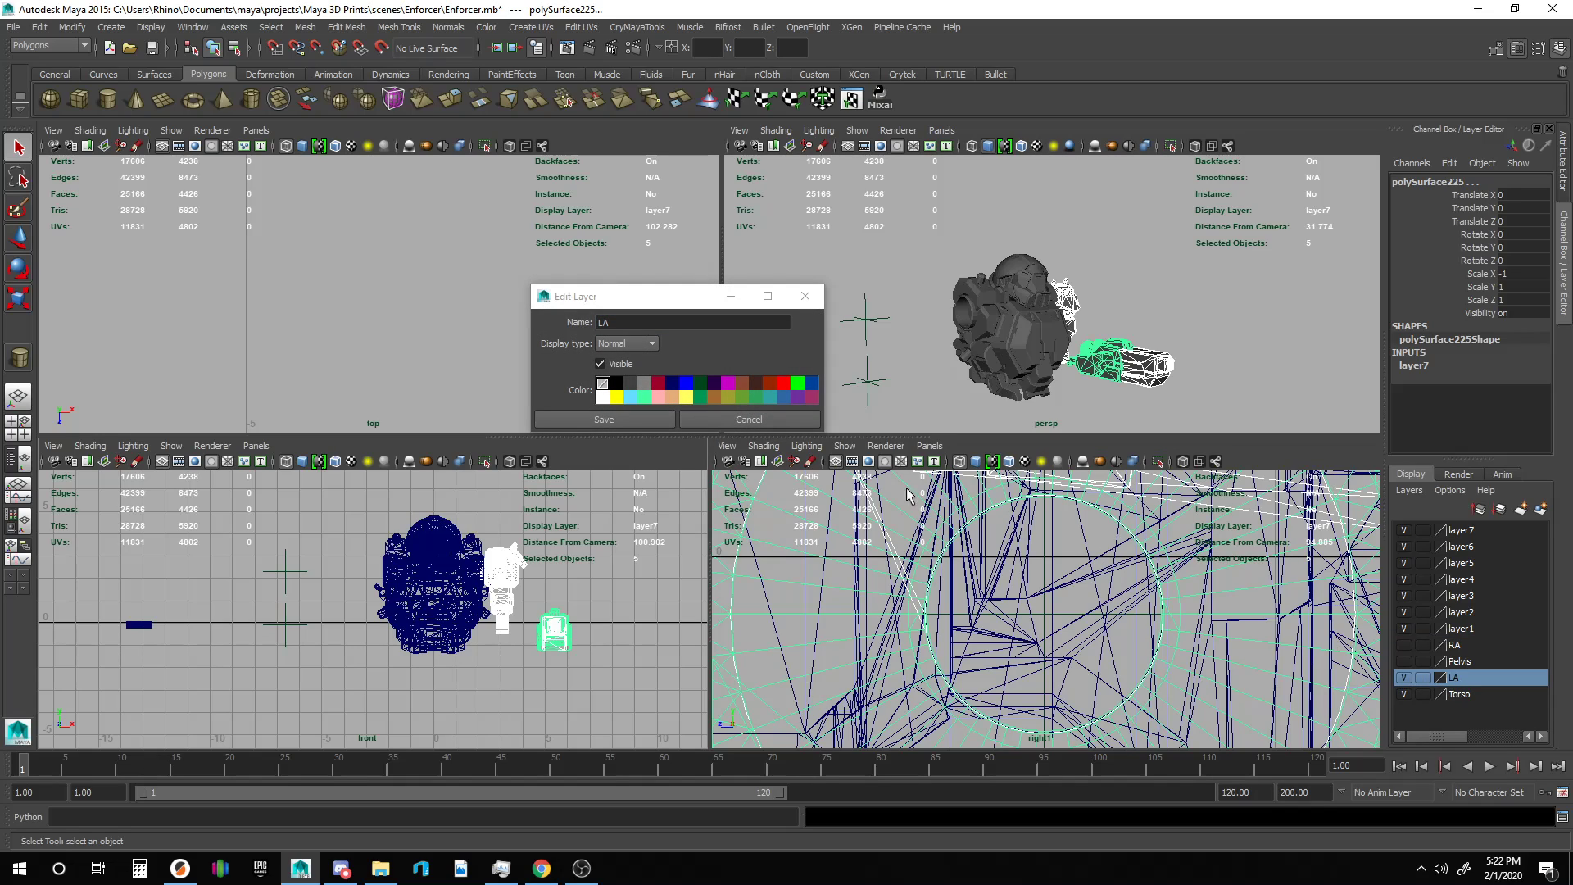
right_click(1451, 679)
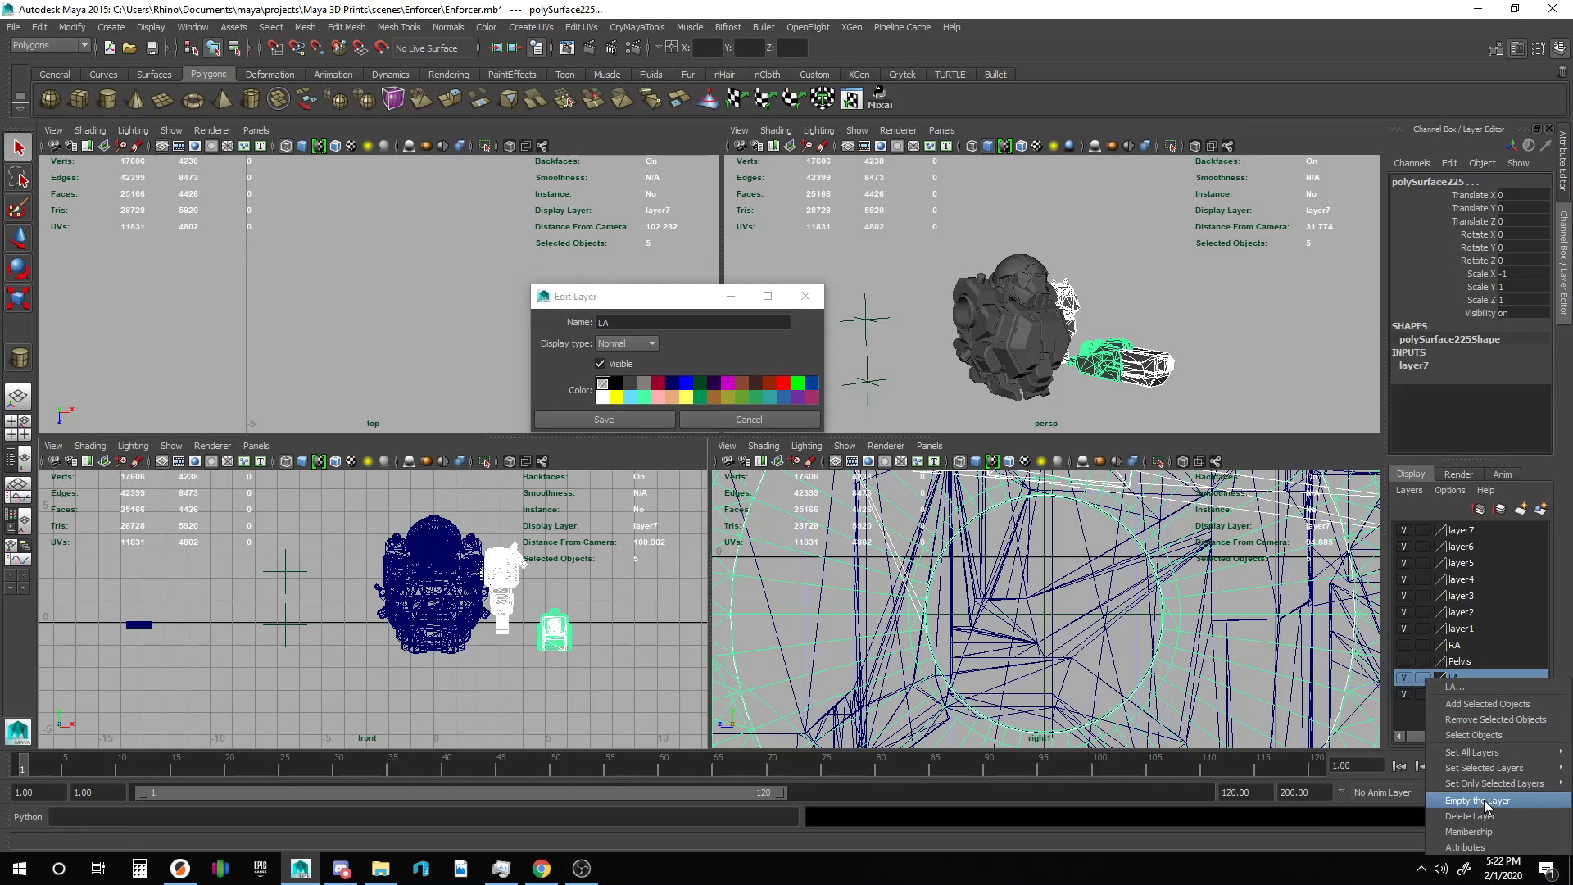
click(1483, 704)
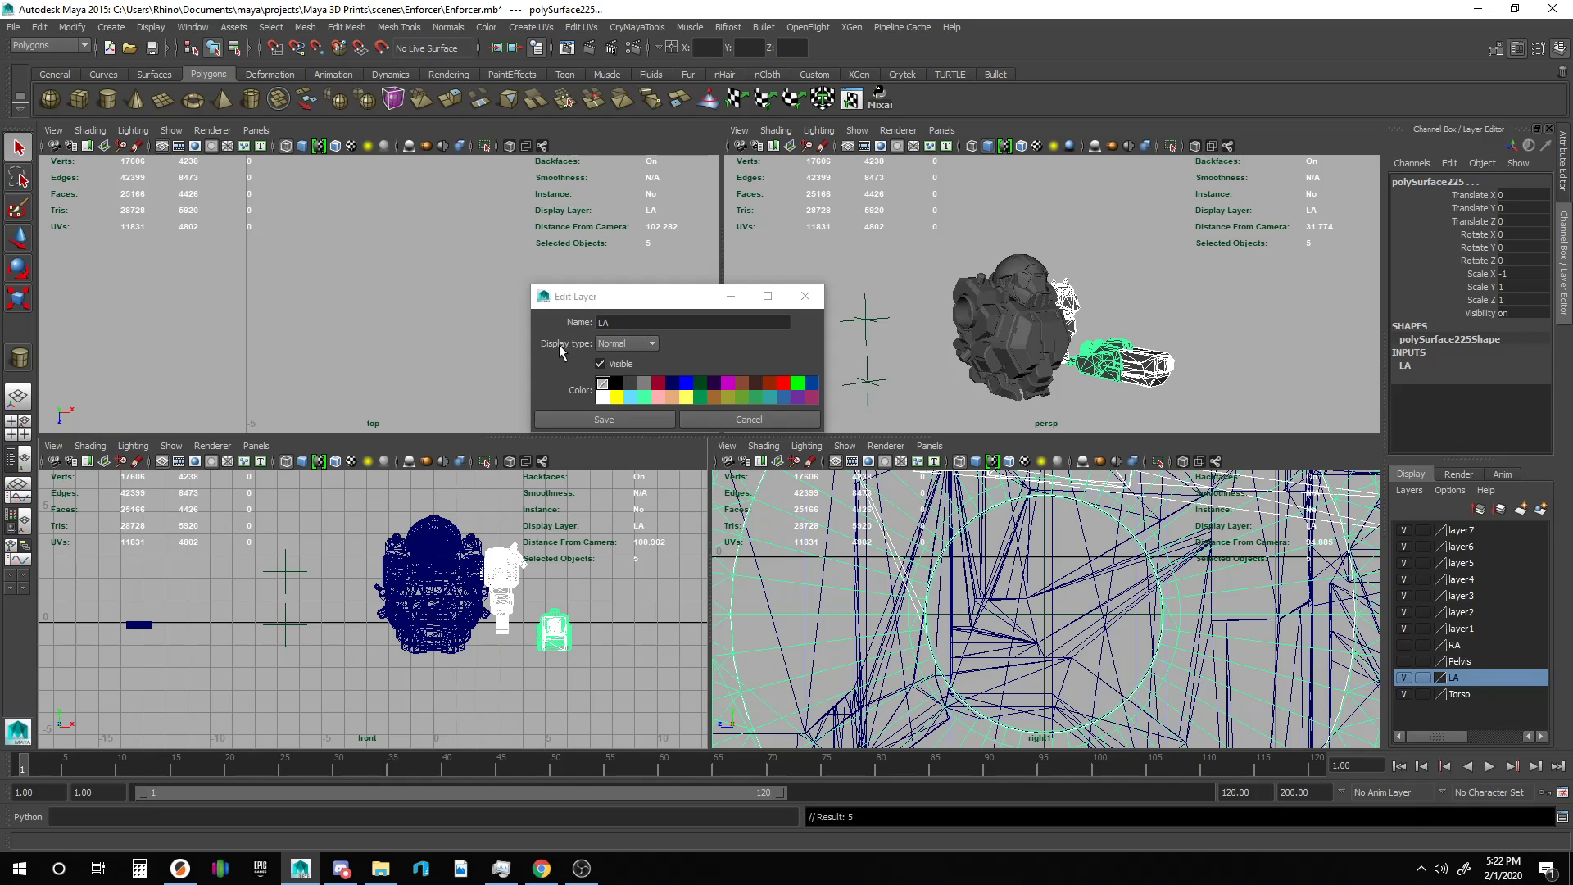
click(767, 418)
click(1403, 679)
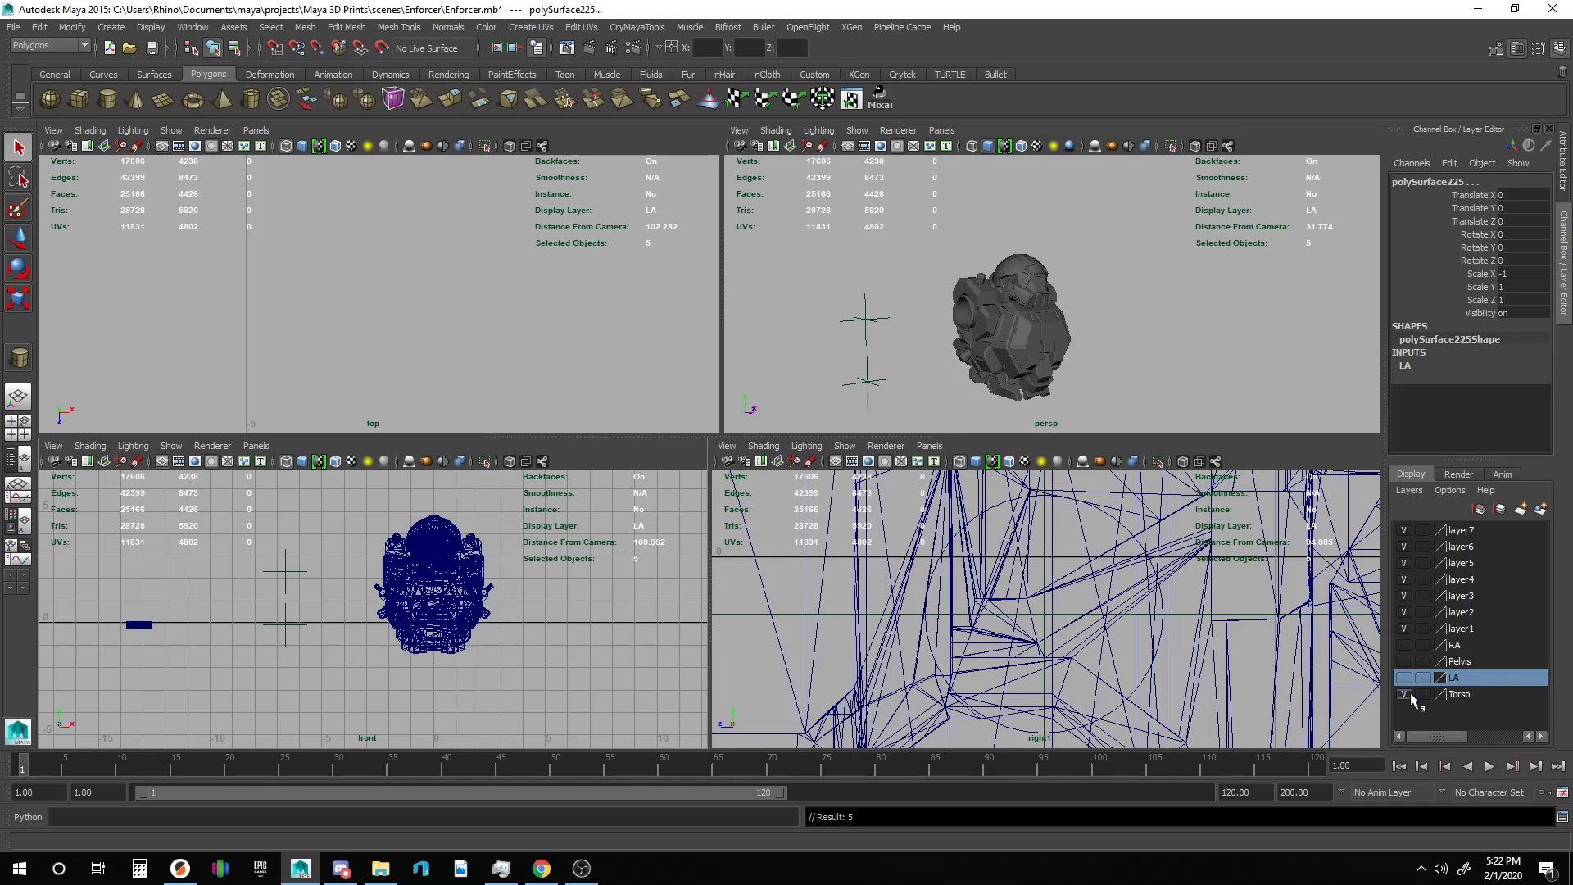
Add all the torso parts to the Torso display layer and hide that layer.
drag(1103, 420, 926, 182)
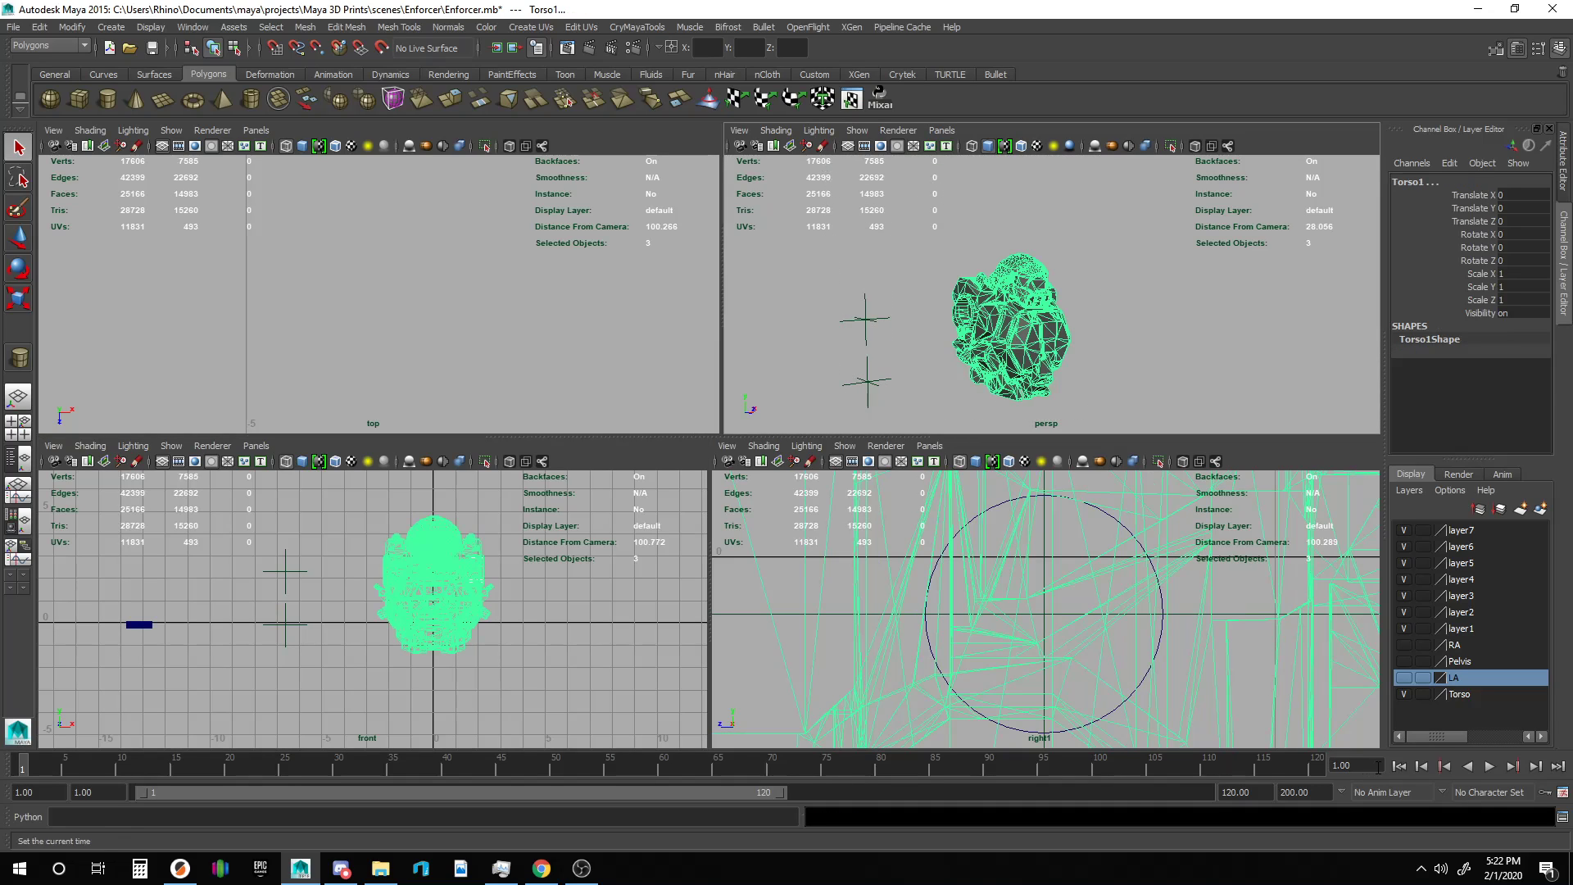
right_click(1467, 690)
click(1473, 715)
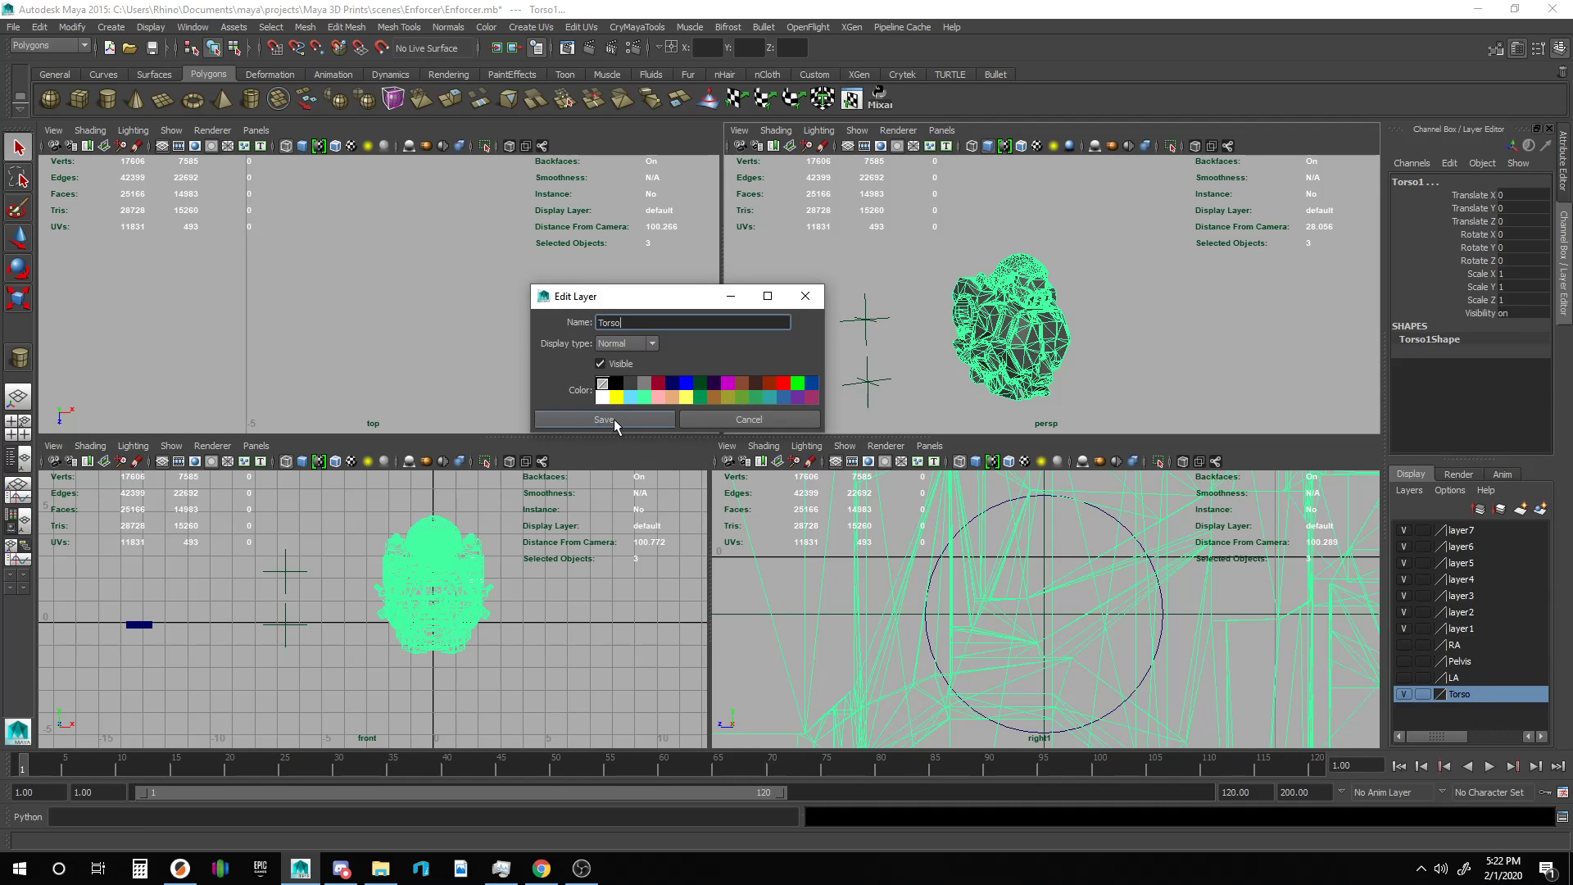
click(742, 419)
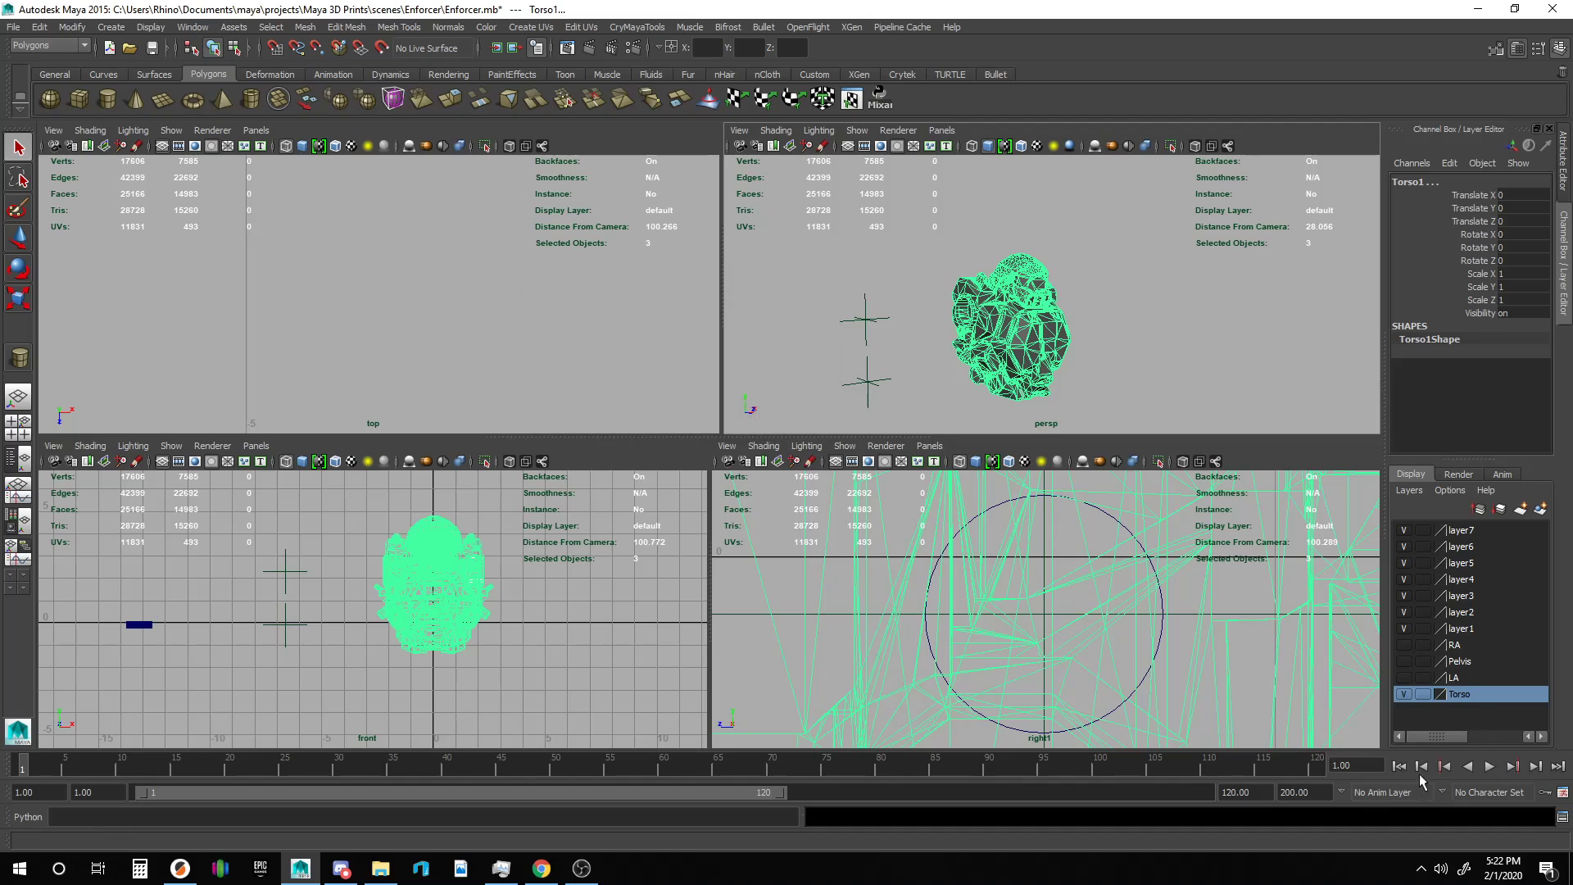
right_click(1472, 700)
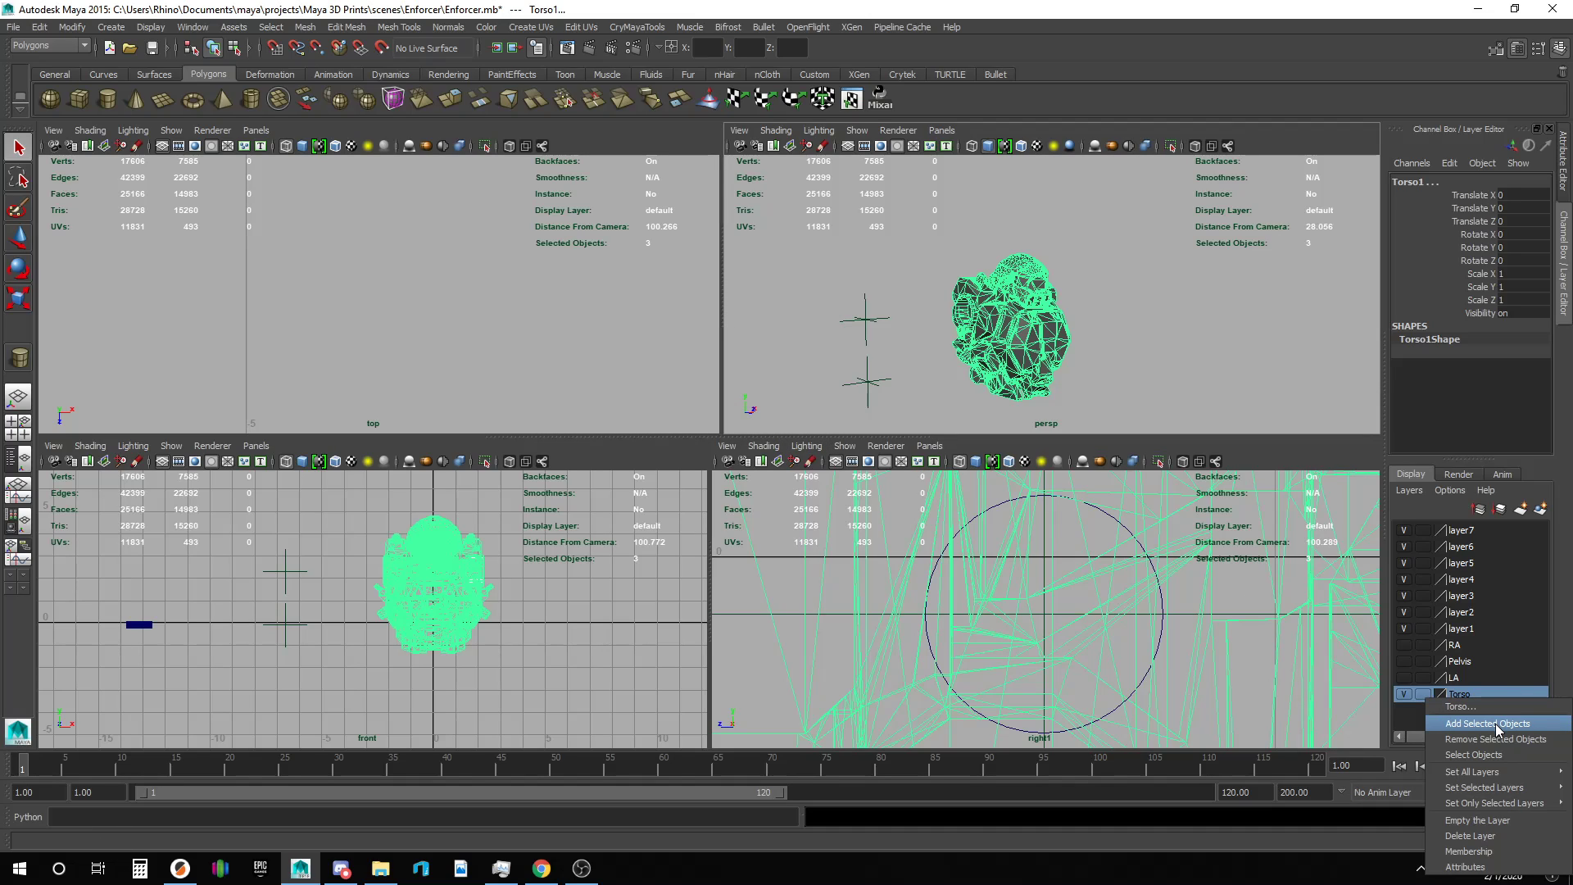
click(1498, 726)
click(1404, 695)
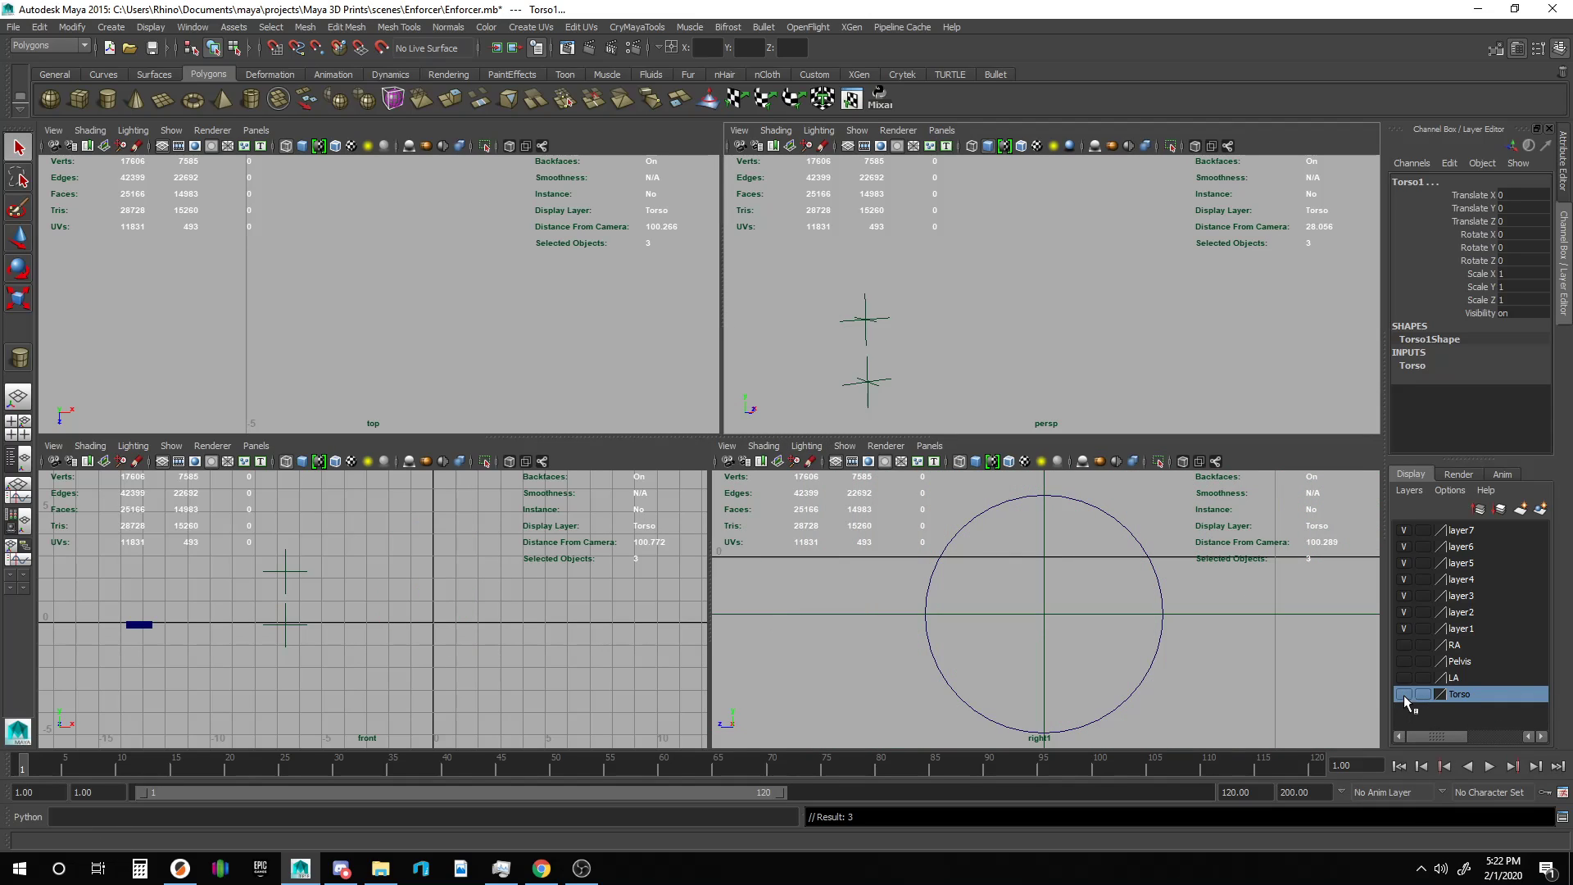
Select the remaining pin cylinder and rename the display layer layer1 as Arm_Pin.
click(1155, 566)
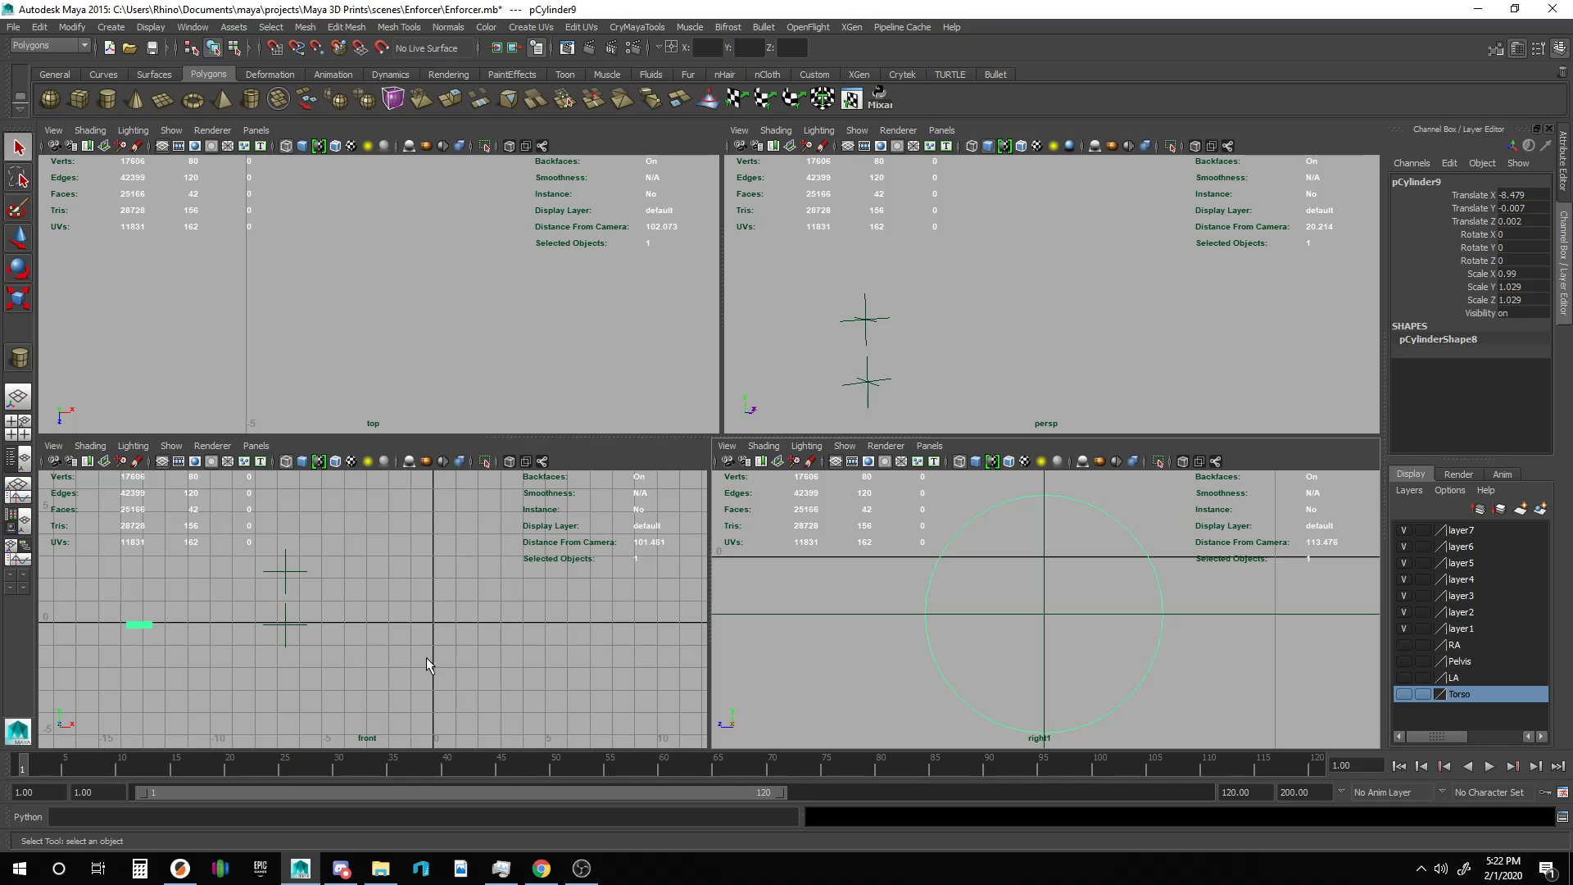
click(1459, 629)
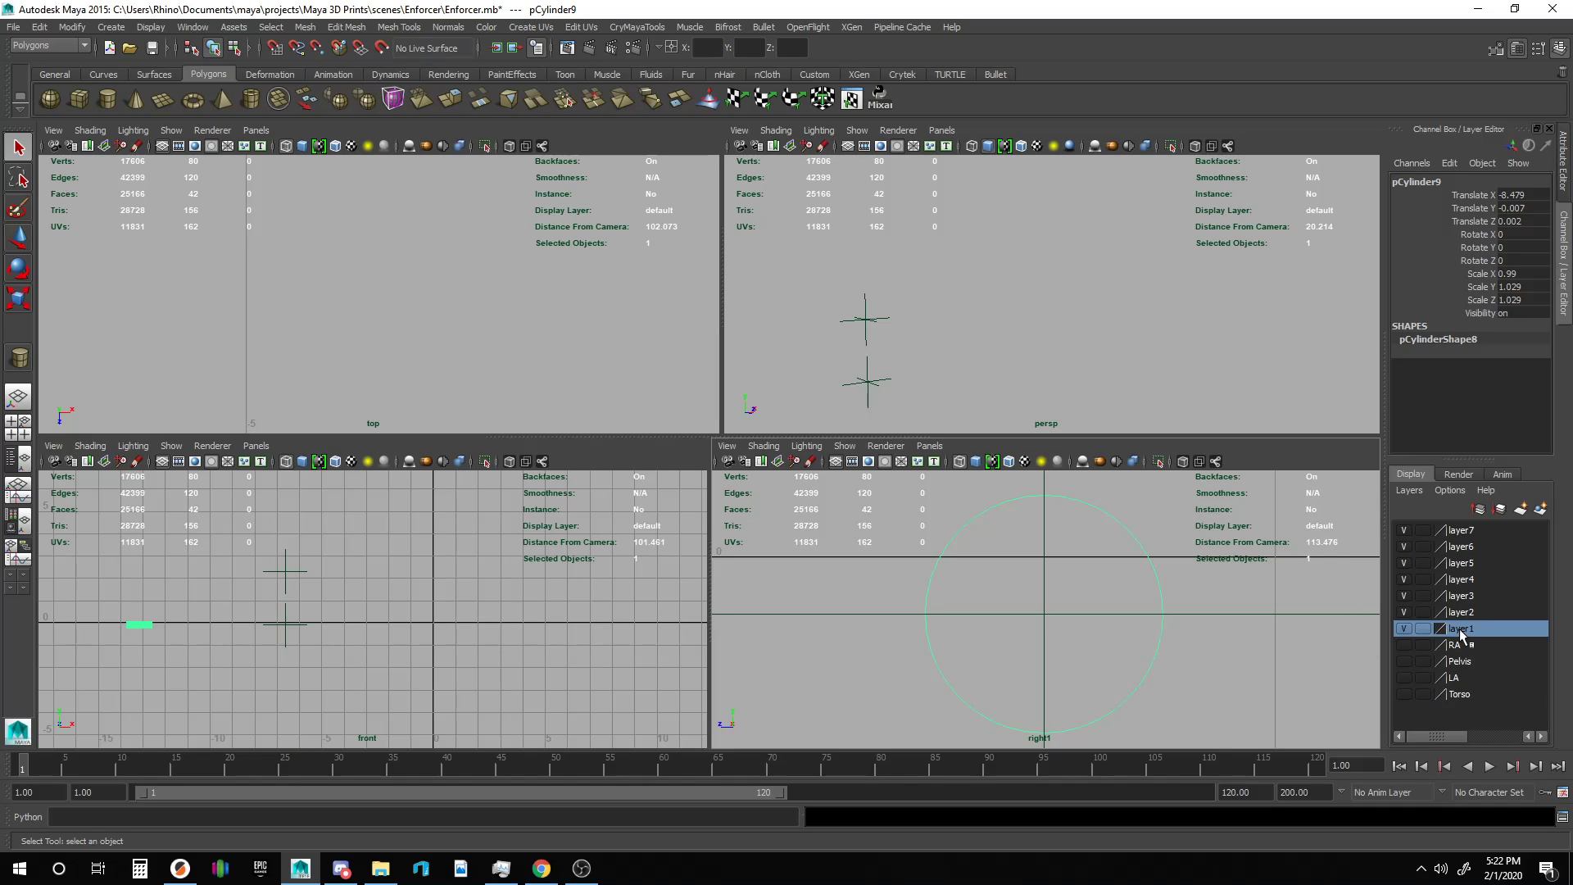
right_click(1460, 631)
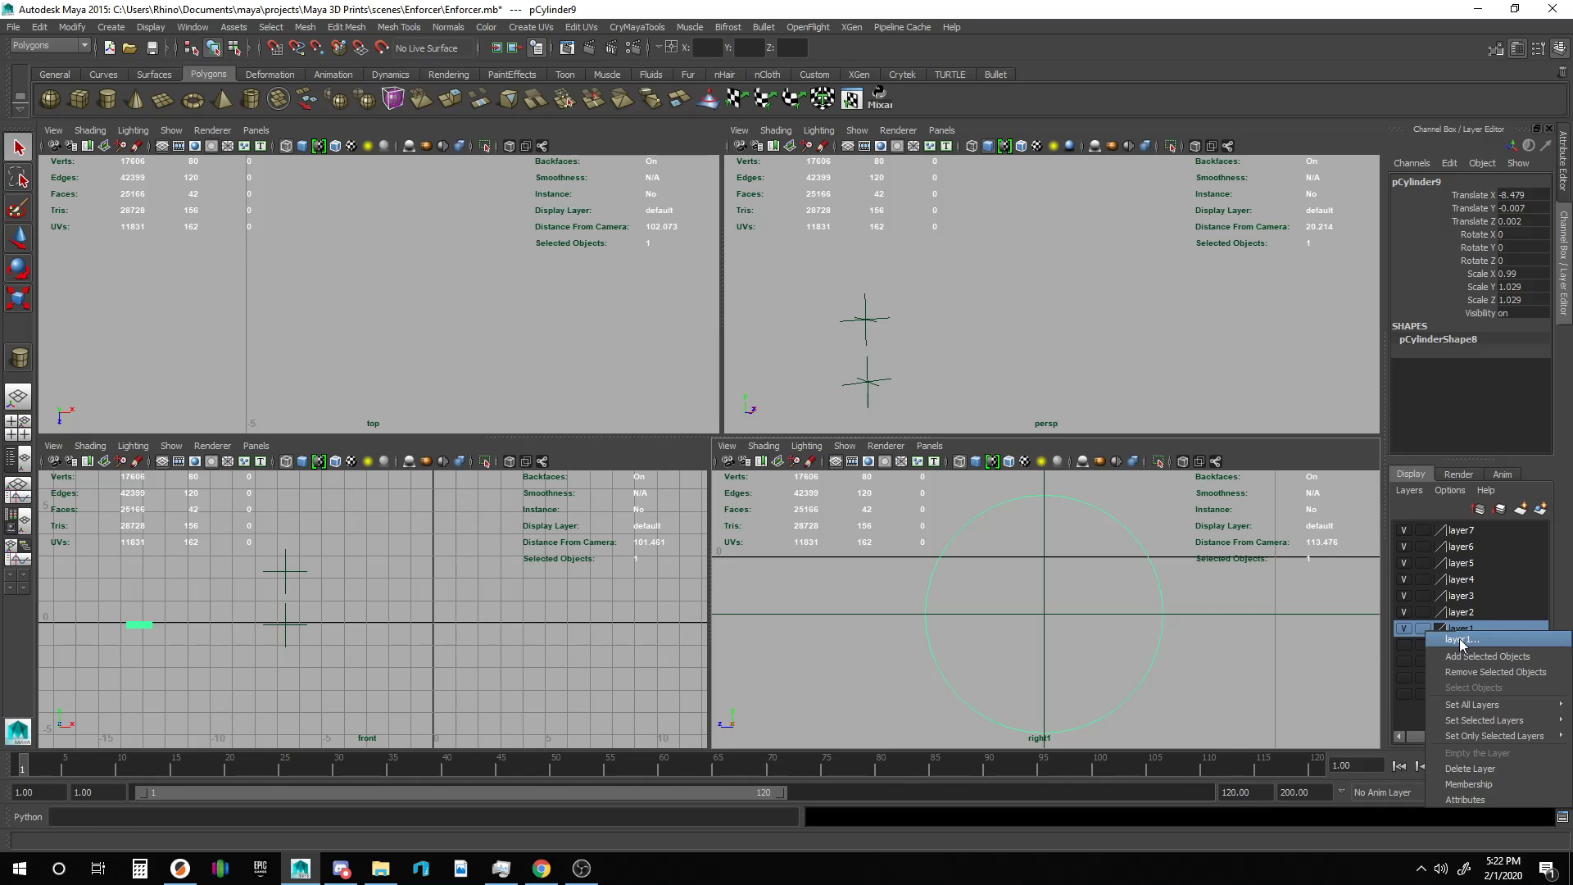
click(1461, 639)
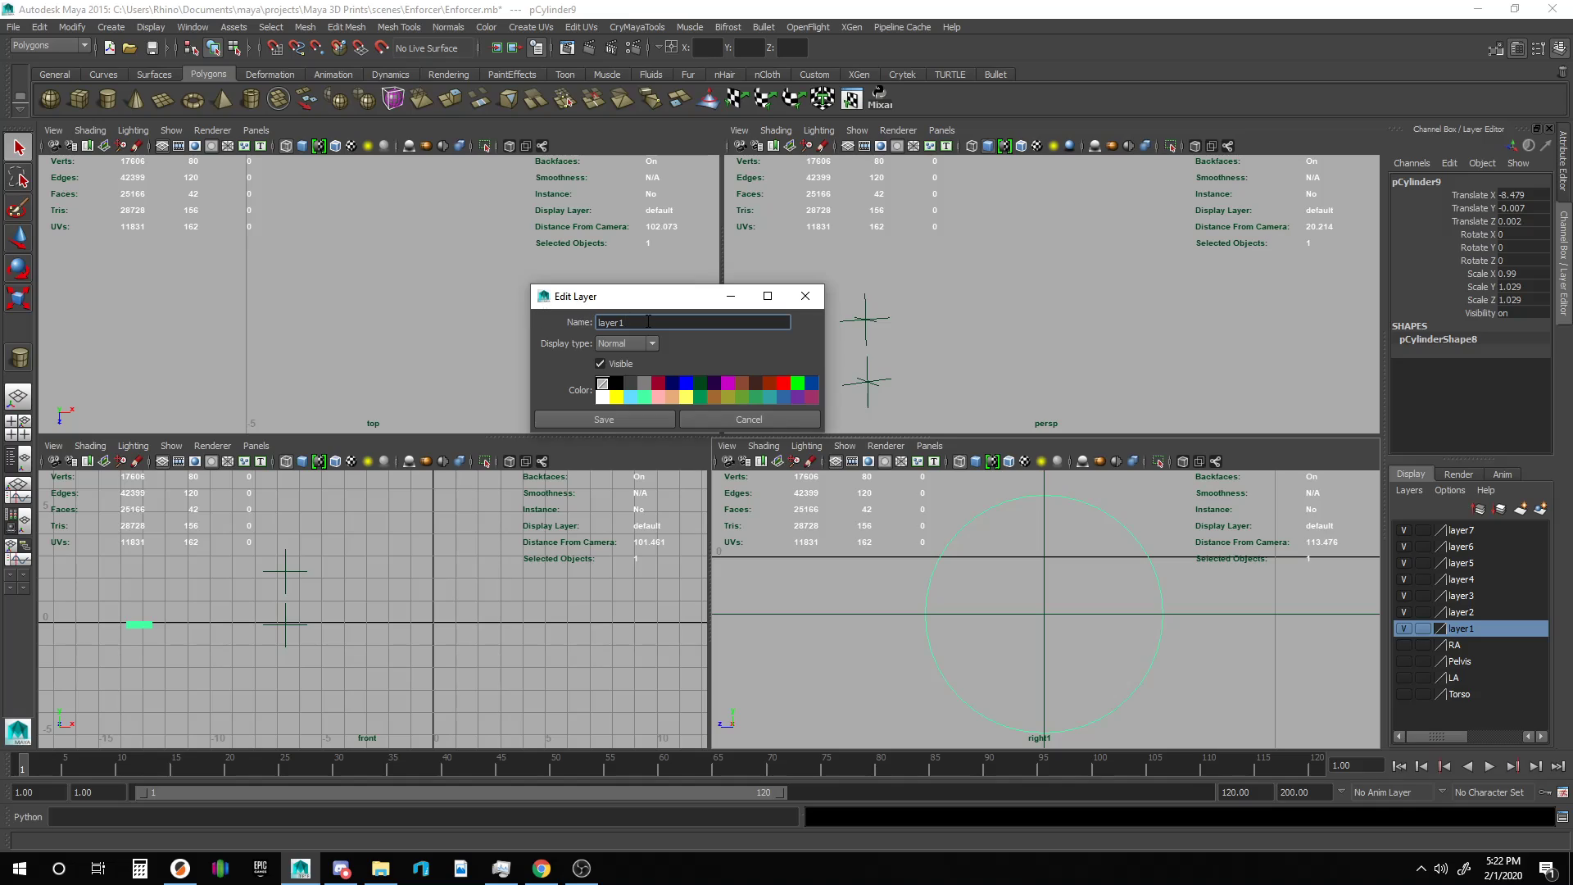
text(Arm_Pin)
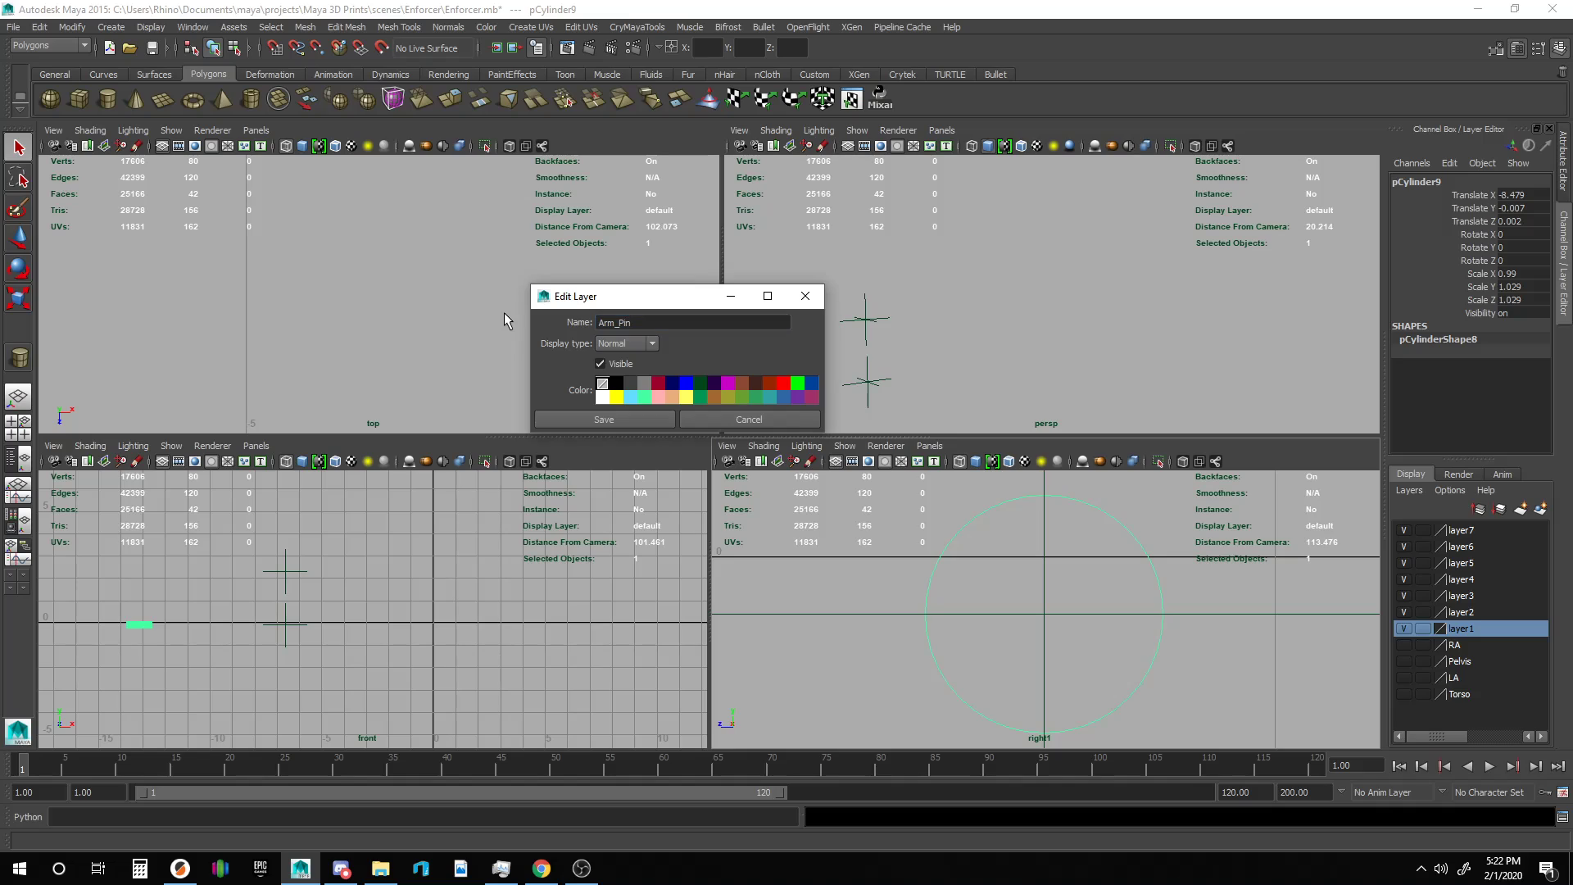
click(605, 420)
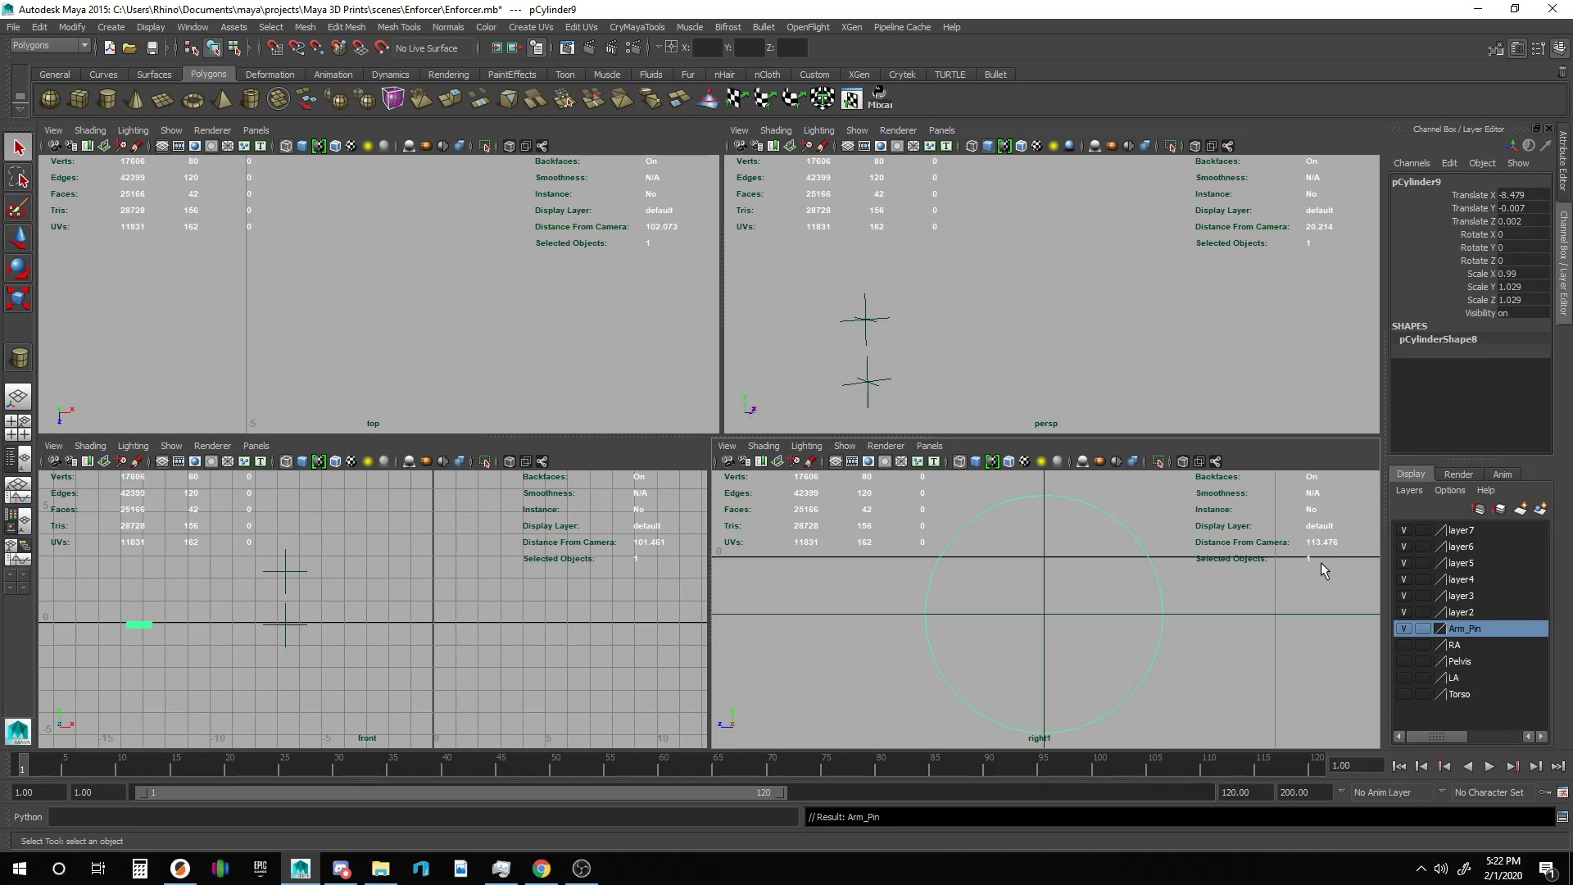
Add the selected cylinder to the Arm_Pin layer and check it by toggling the layer's visibility off and on.
right_click(1467, 629)
click(1477, 654)
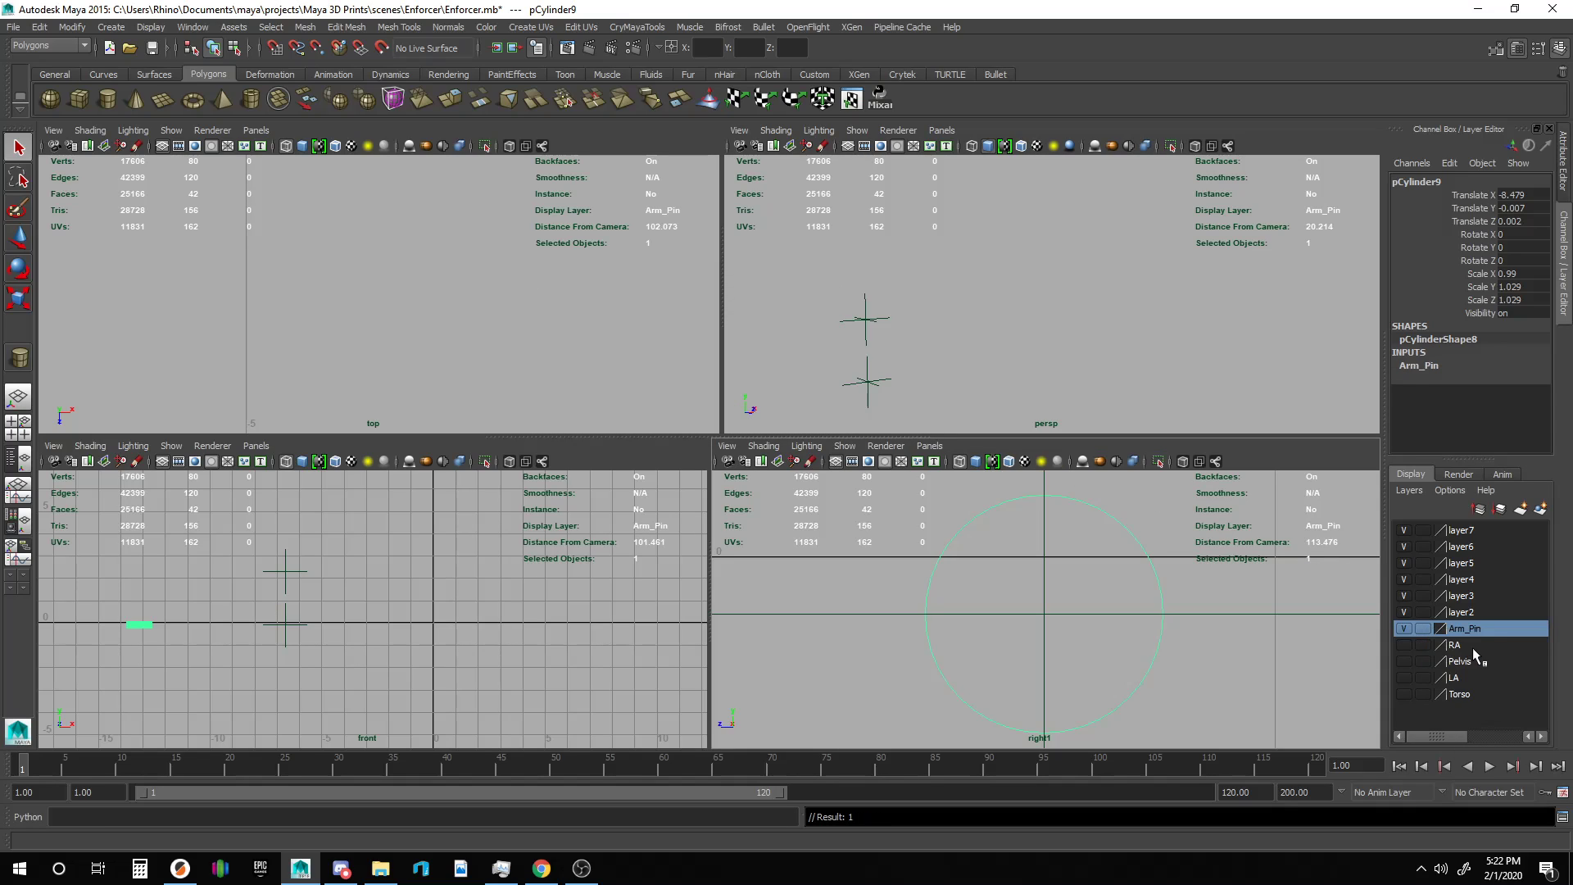
click(1404, 628)
click(1404, 628)
Duplicate the arm pin cylinder, move the copy along X to about -6.1, and hide the Arm_Pin layer.
drag(65, 584, 71, 589)
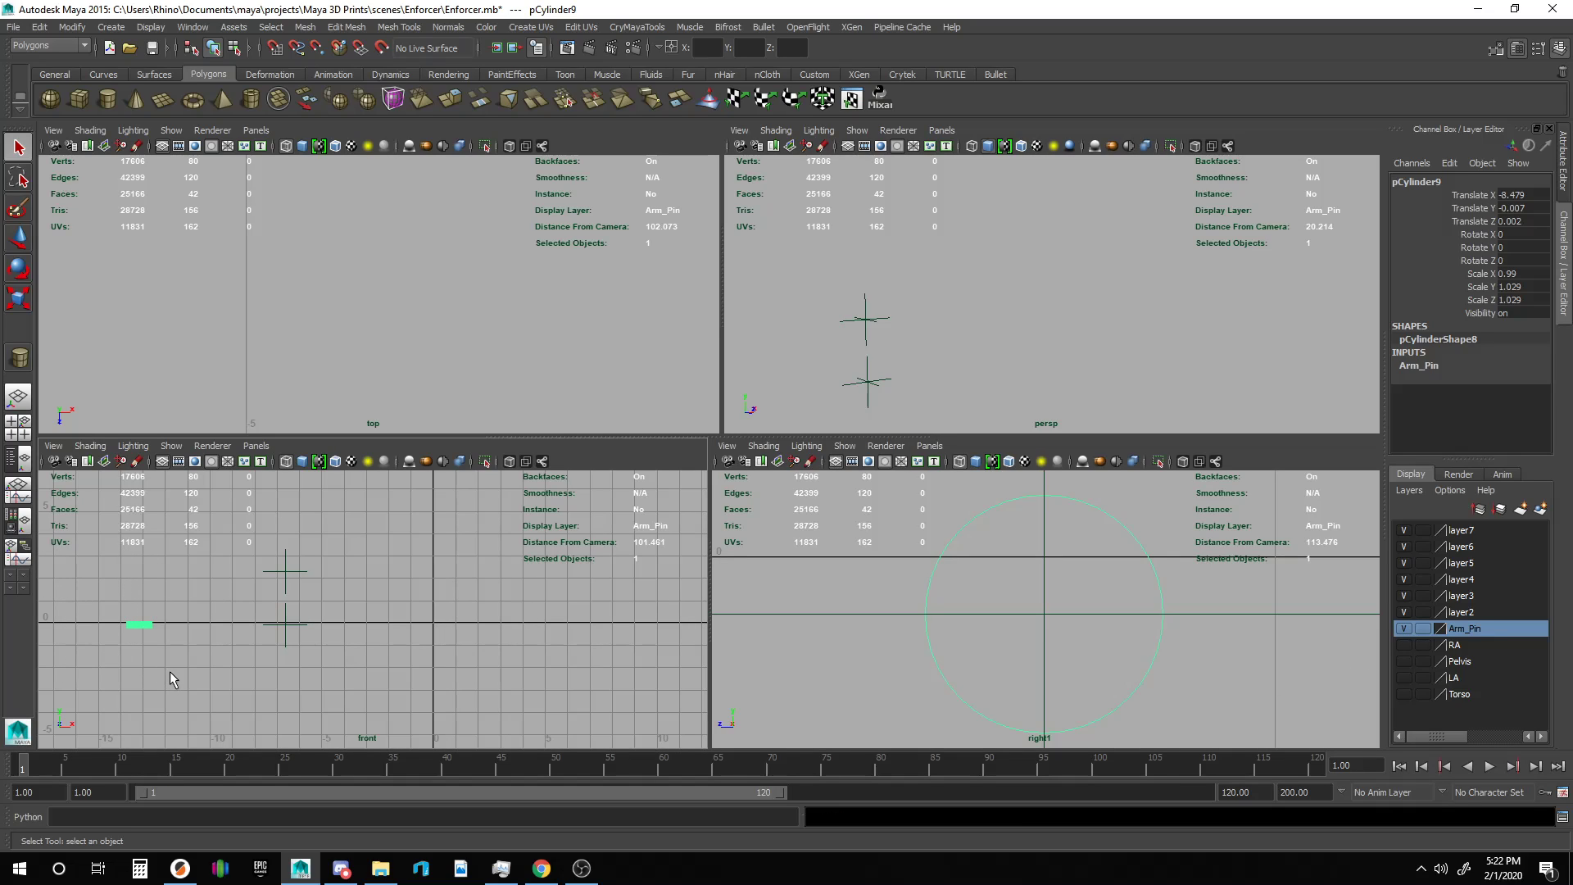
key(ctrl+d)
key(w)
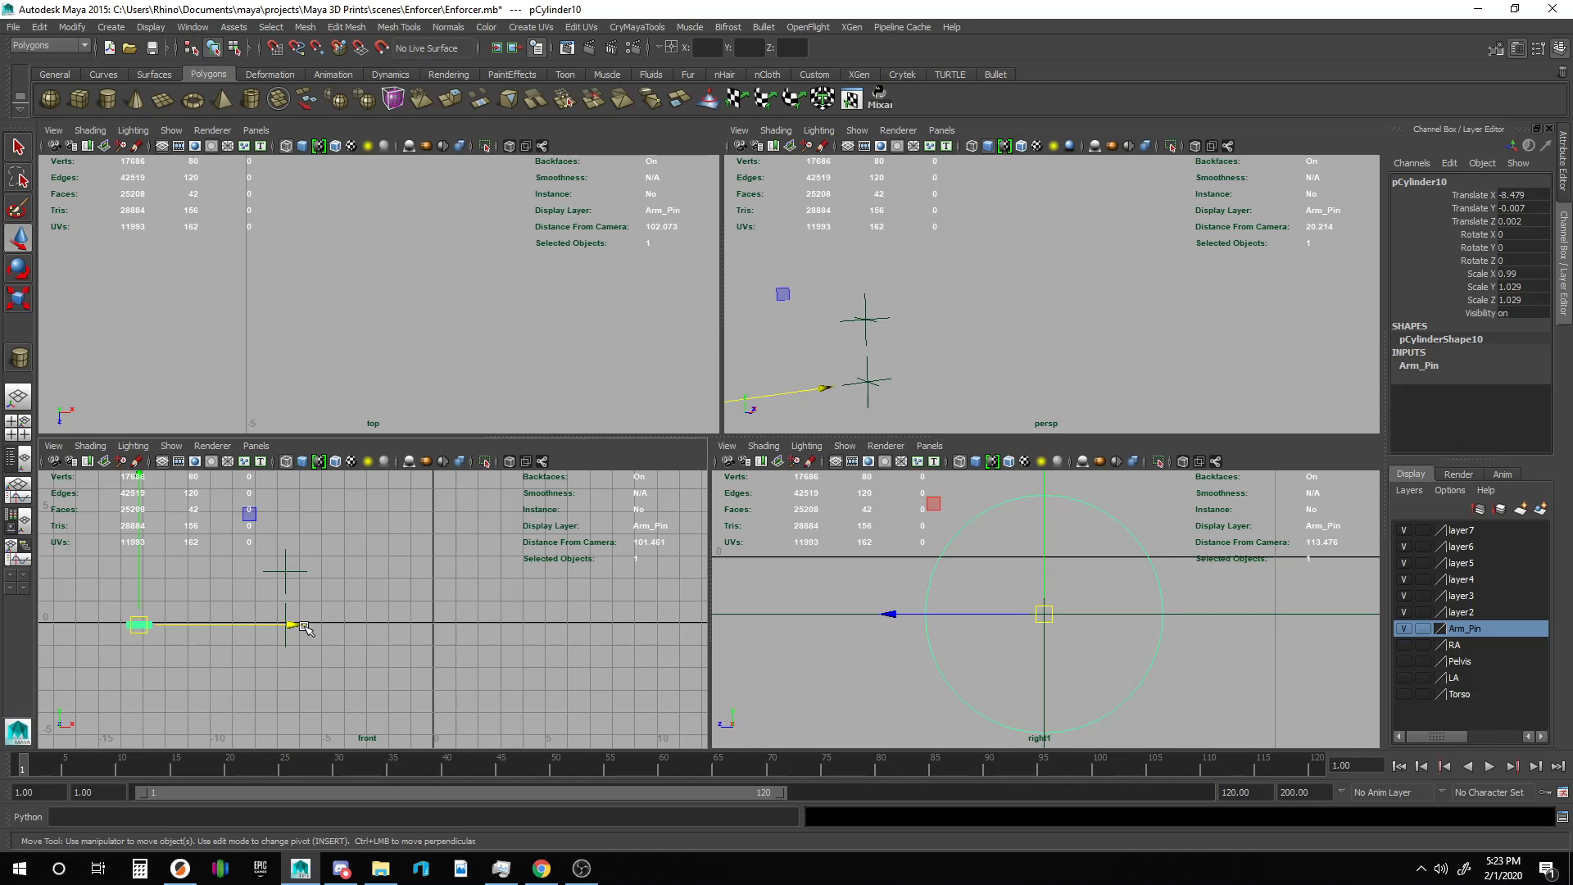
drag(295, 625, 348, 625)
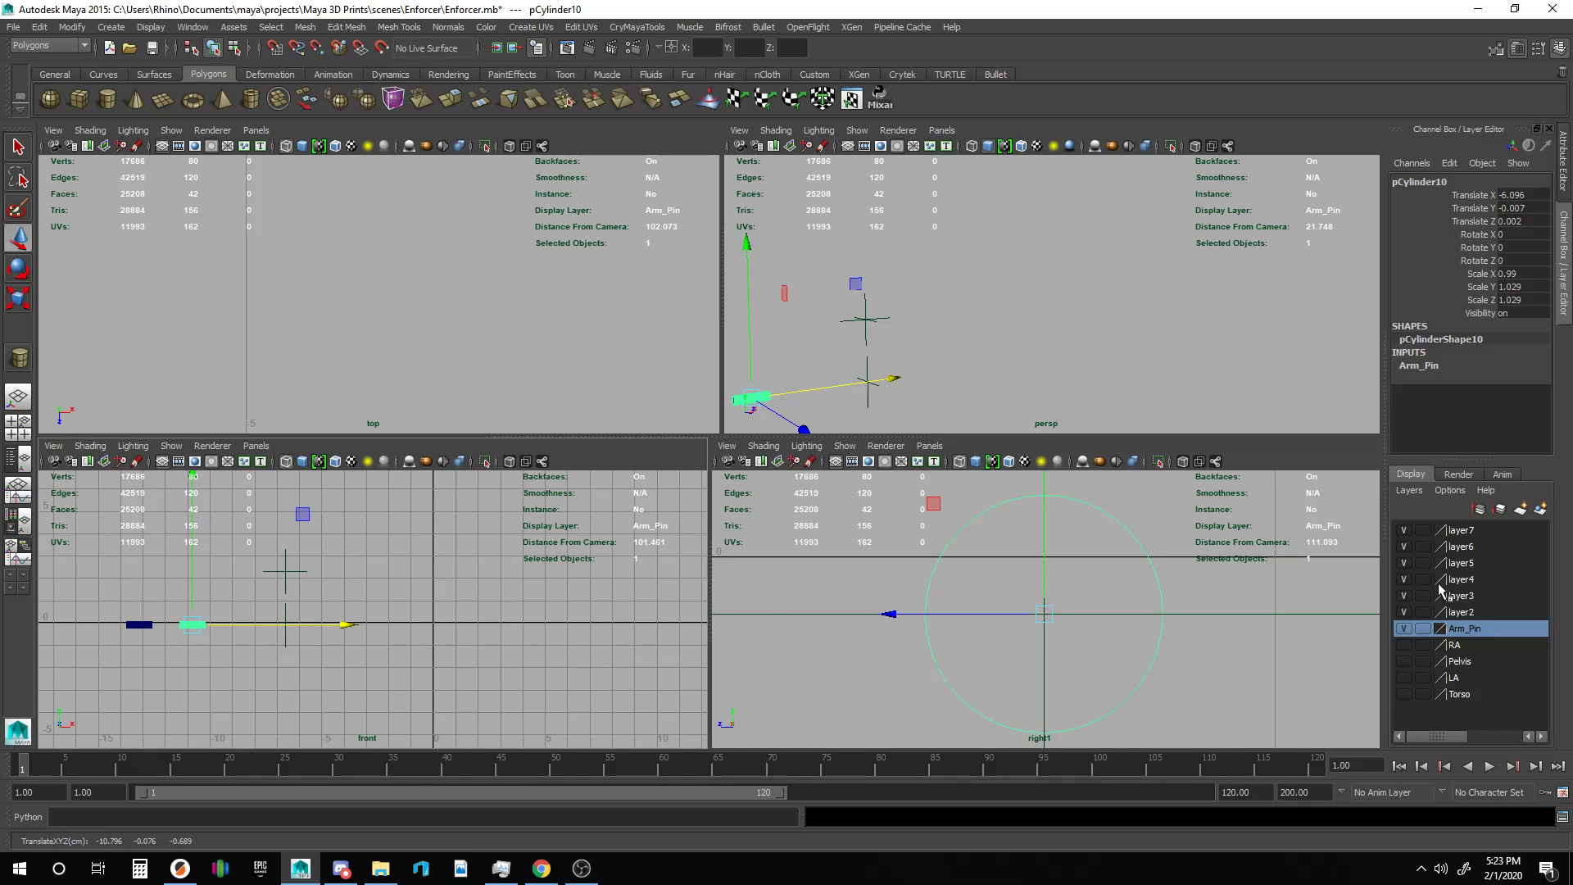
click(1406, 628)
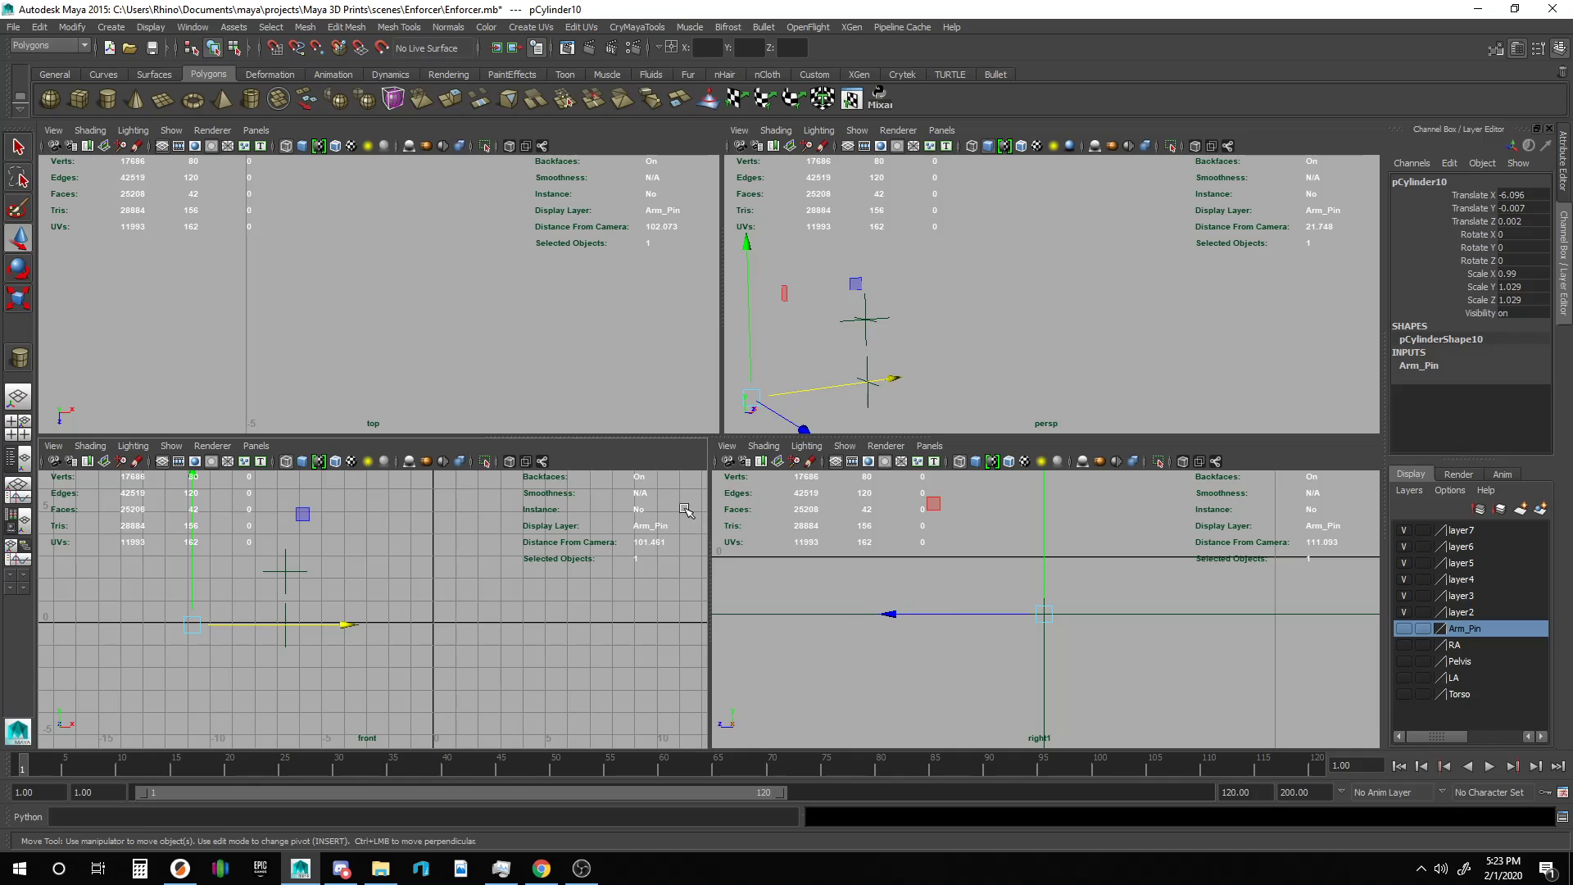
Select both leftover locators in the perspective view and delete them.
click(979, 397)
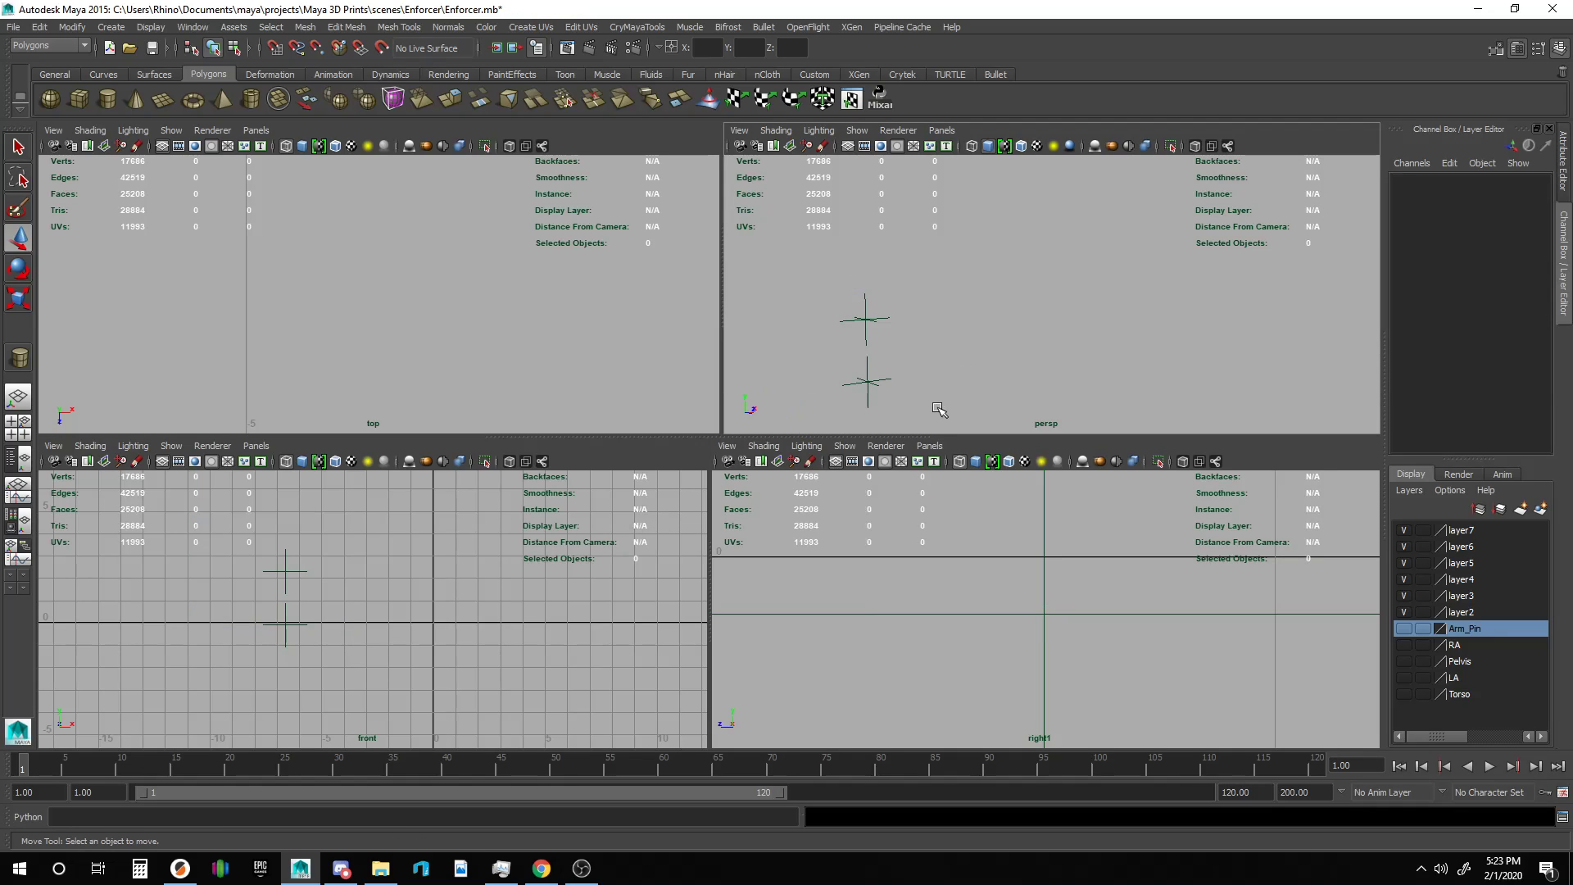
drag(940, 407, 842, 268)
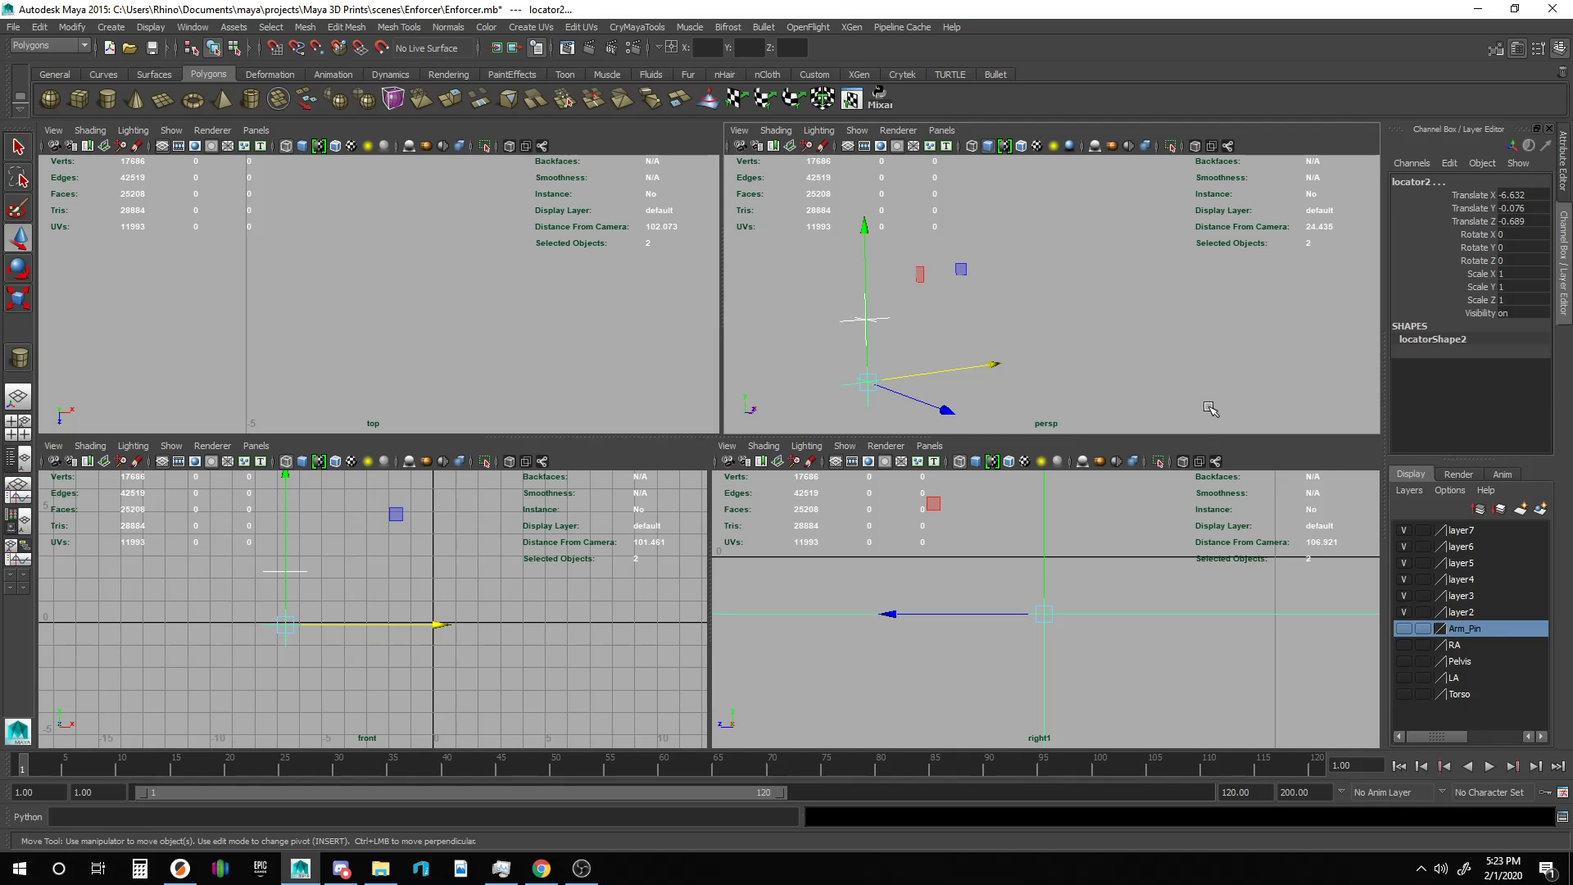
key(Delete)
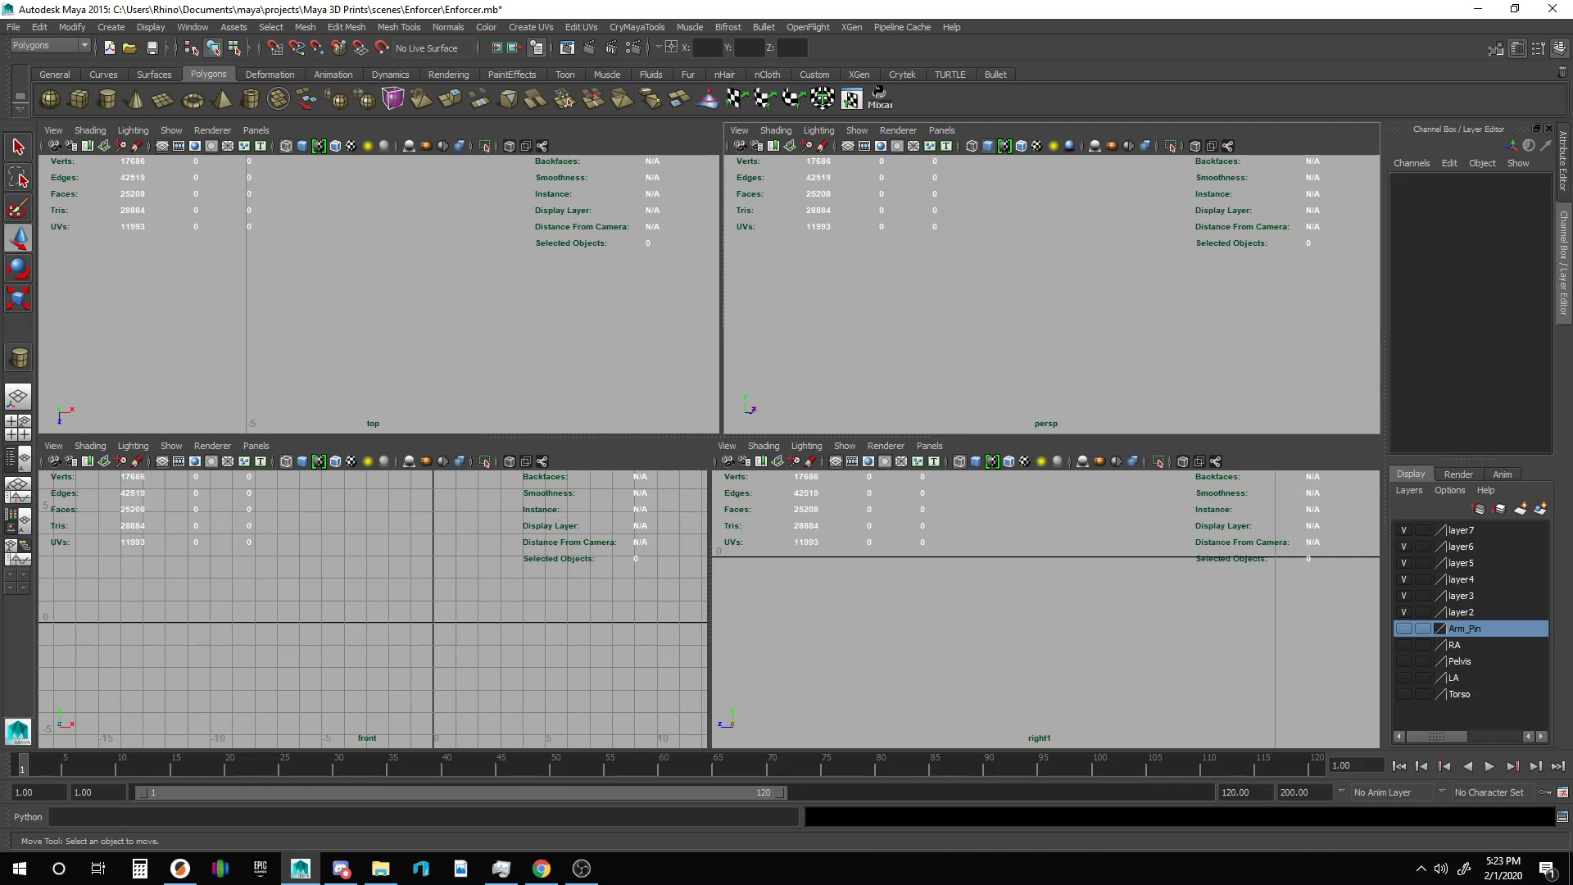
Show the Pelvis layer, display the Torso layer as a template, and select both pelvis parts.
click(1403, 660)
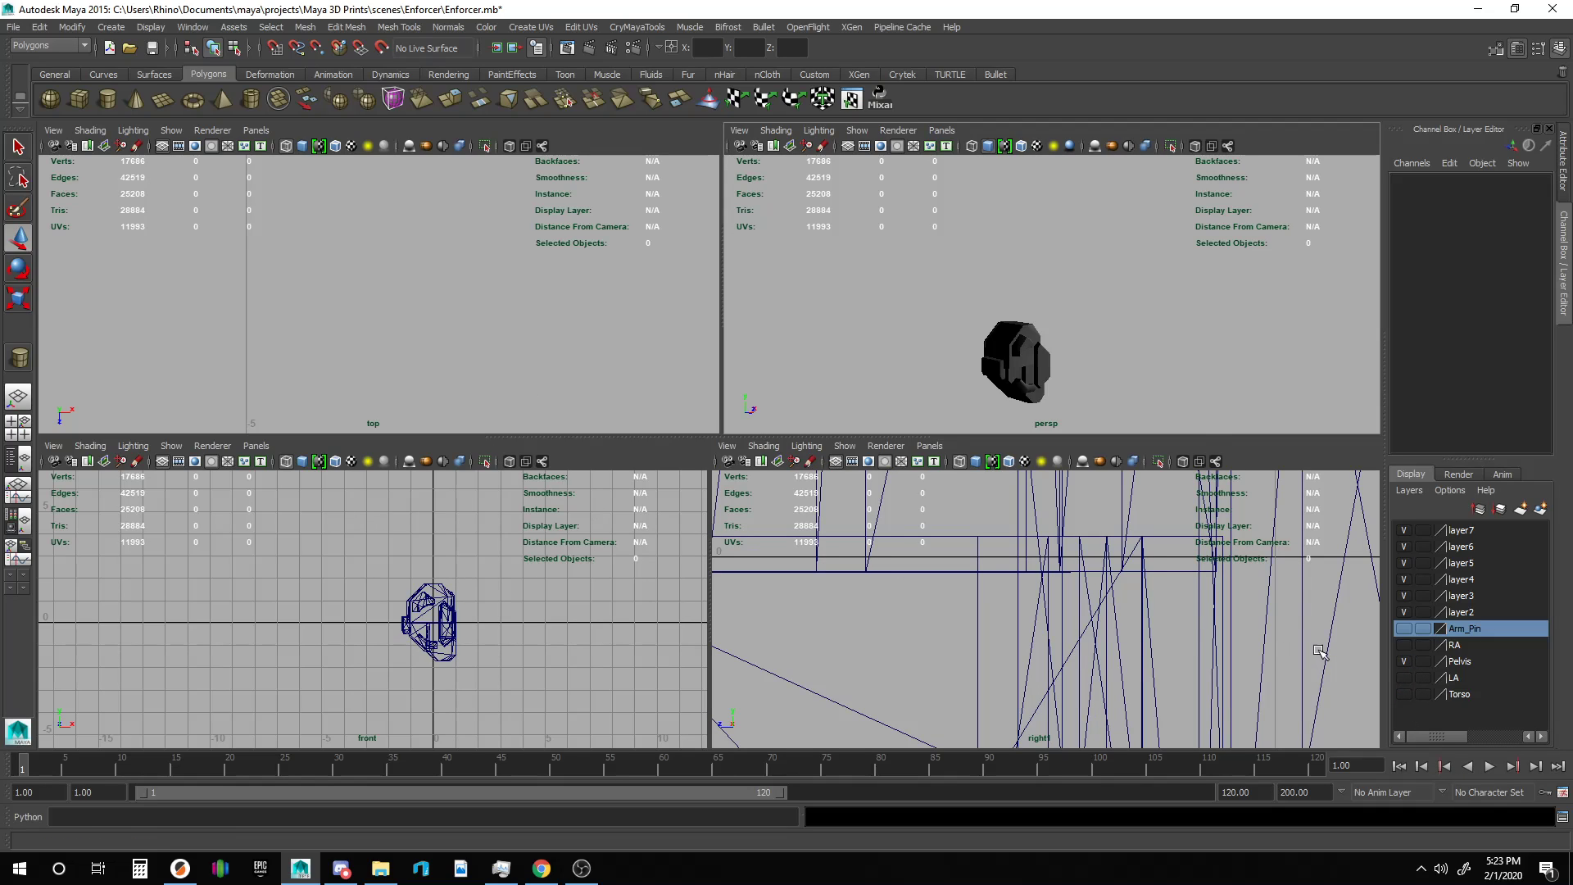
click(1404, 695)
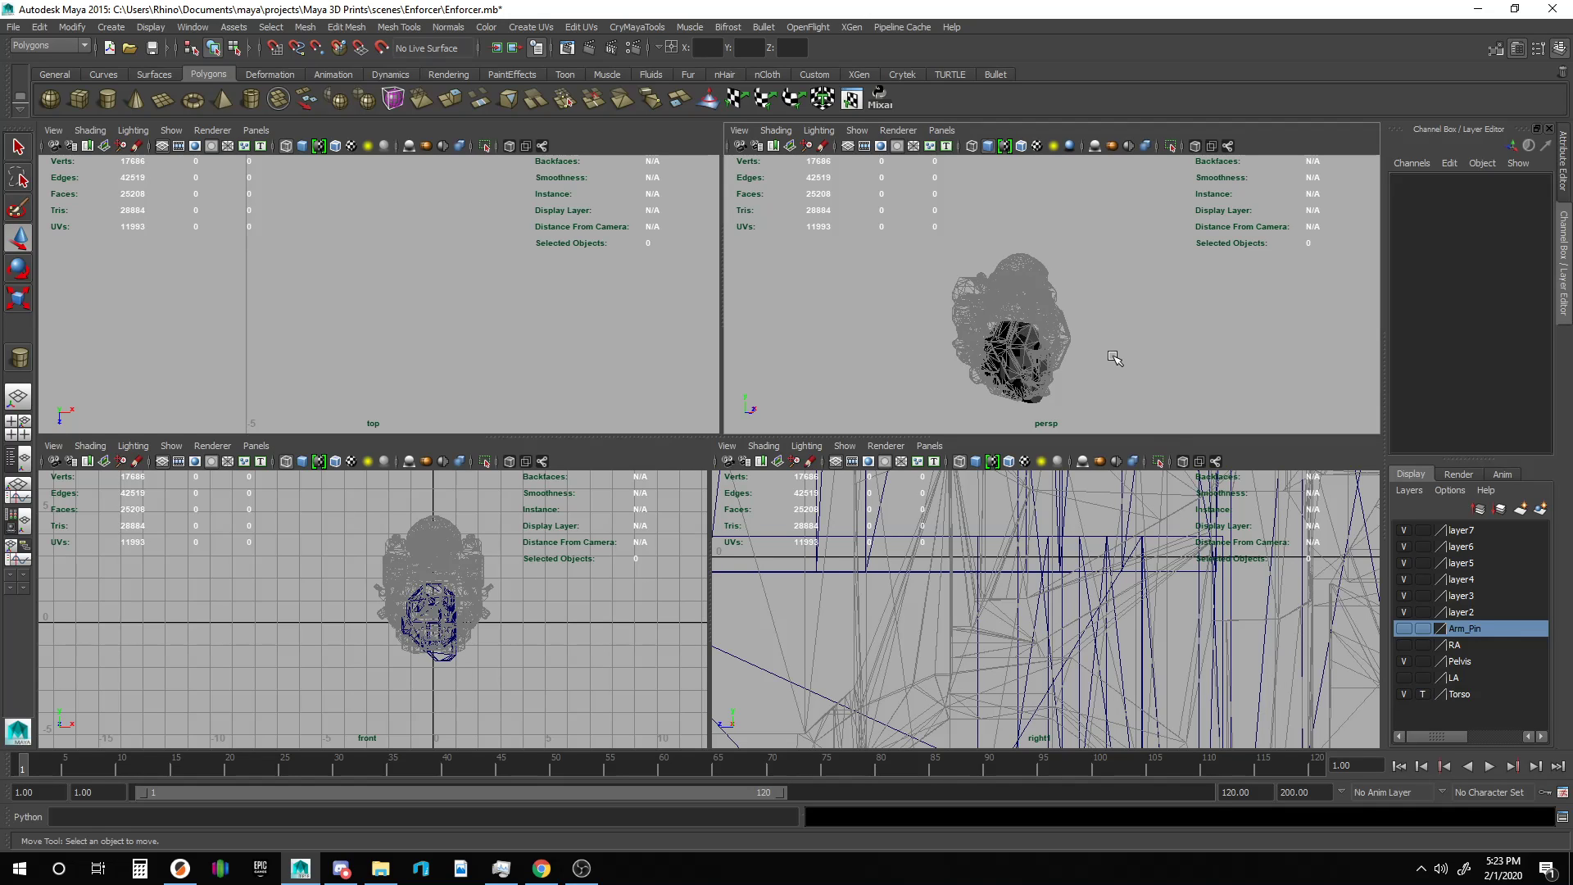
drag(1119, 405, 895, 238)
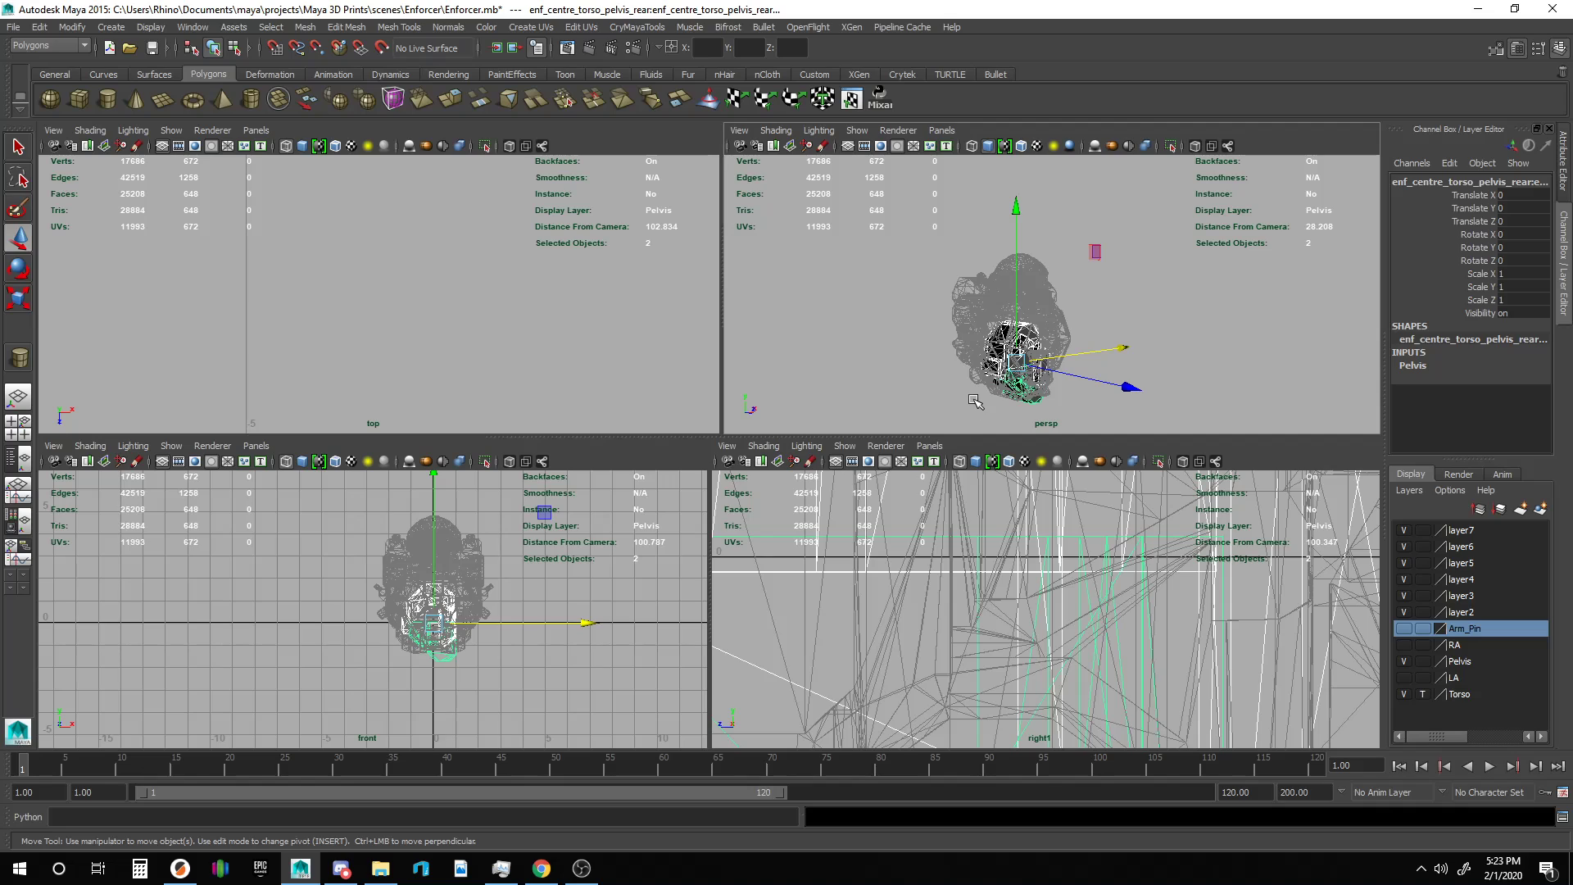
Switch to File Explorer, open the Enforcer project's sourceimages folder, and preview the Enforcer Front reference image.
click(380, 868)
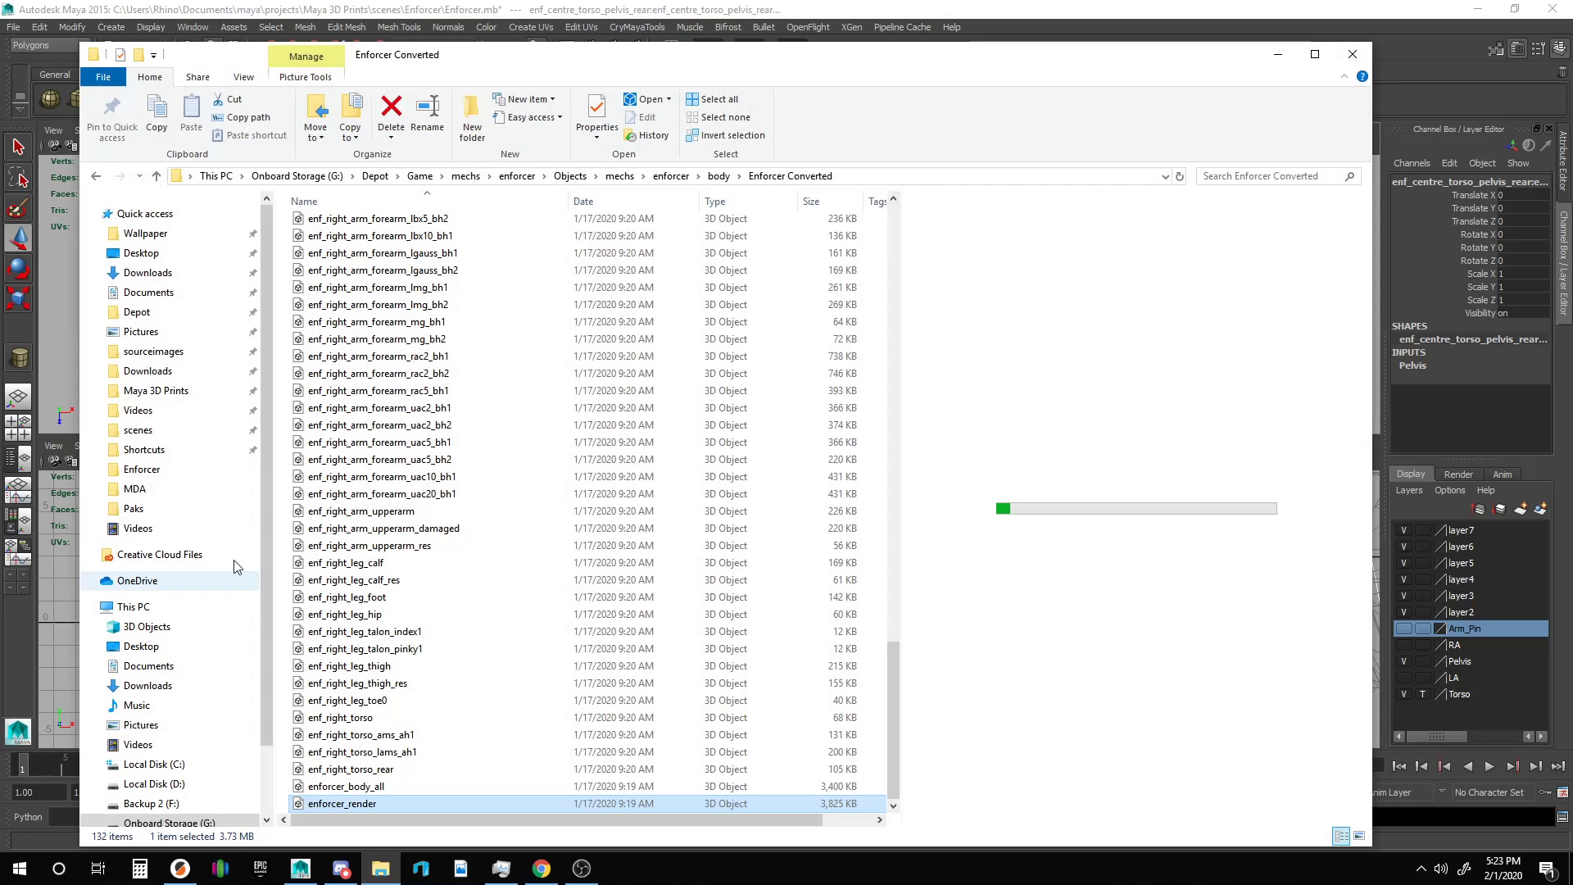
click(137, 469)
double_click(344, 242)
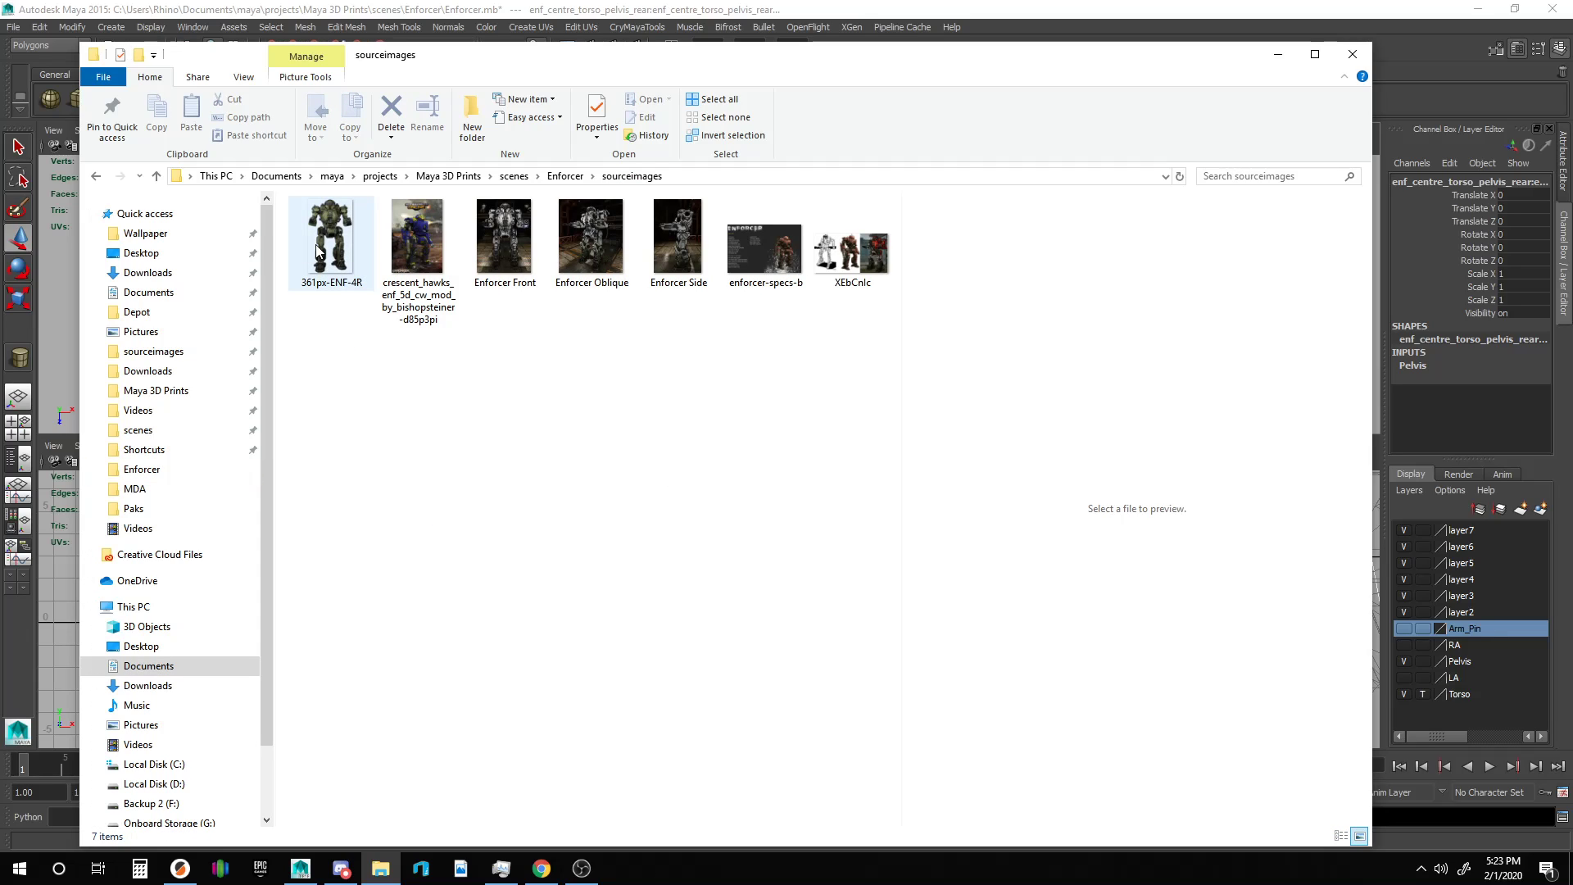
click(520, 248)
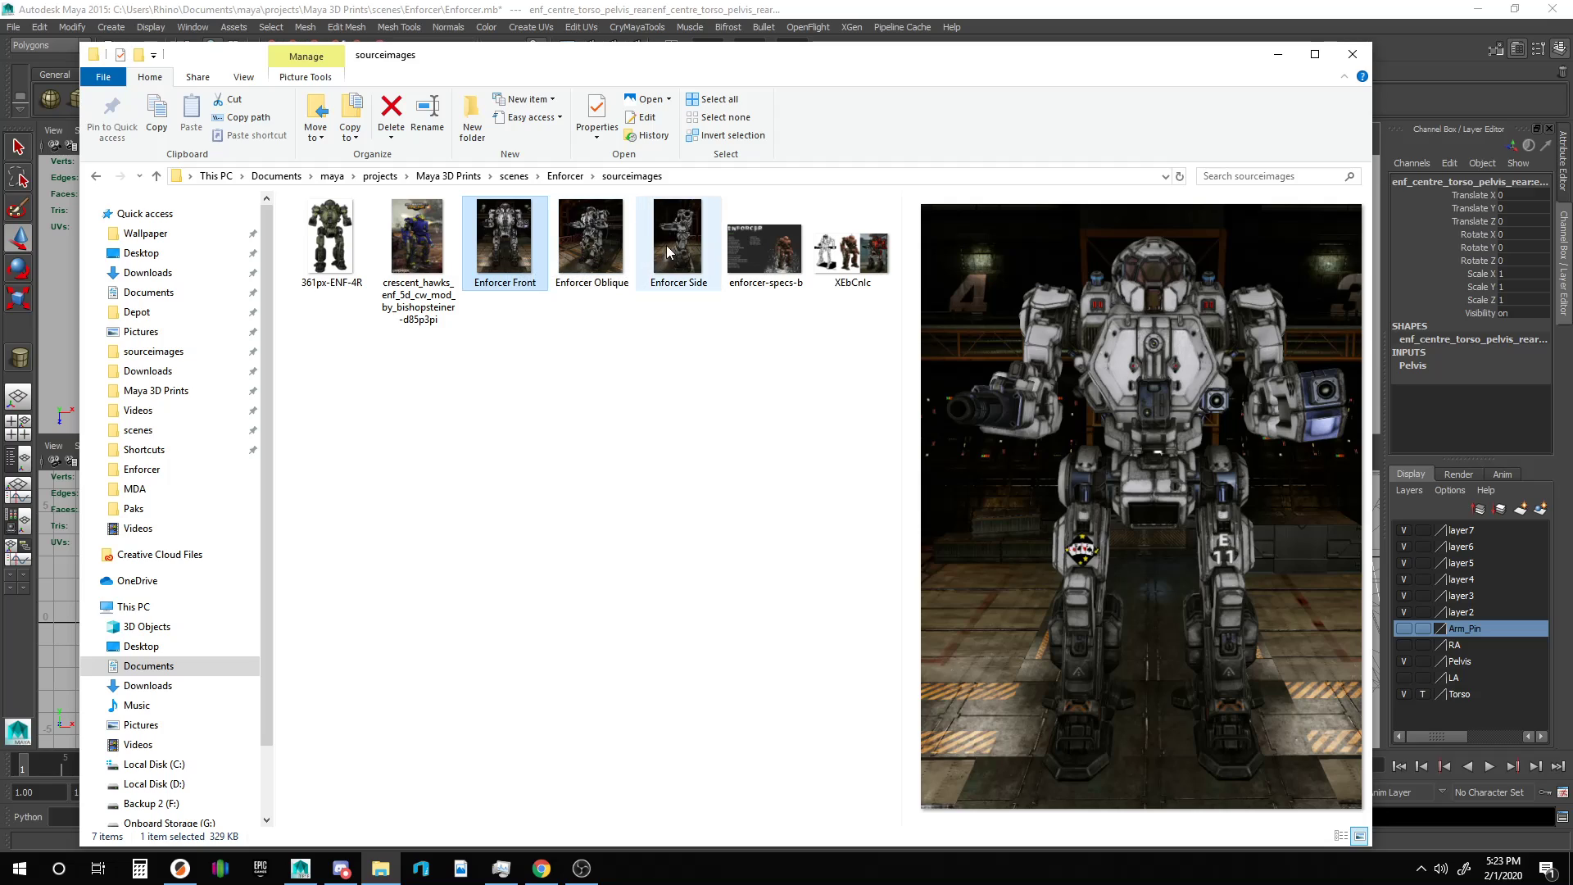
Preview the Enforcer Oblique and Enforcer Side reference images, and return to Maya.
click(604, 251)
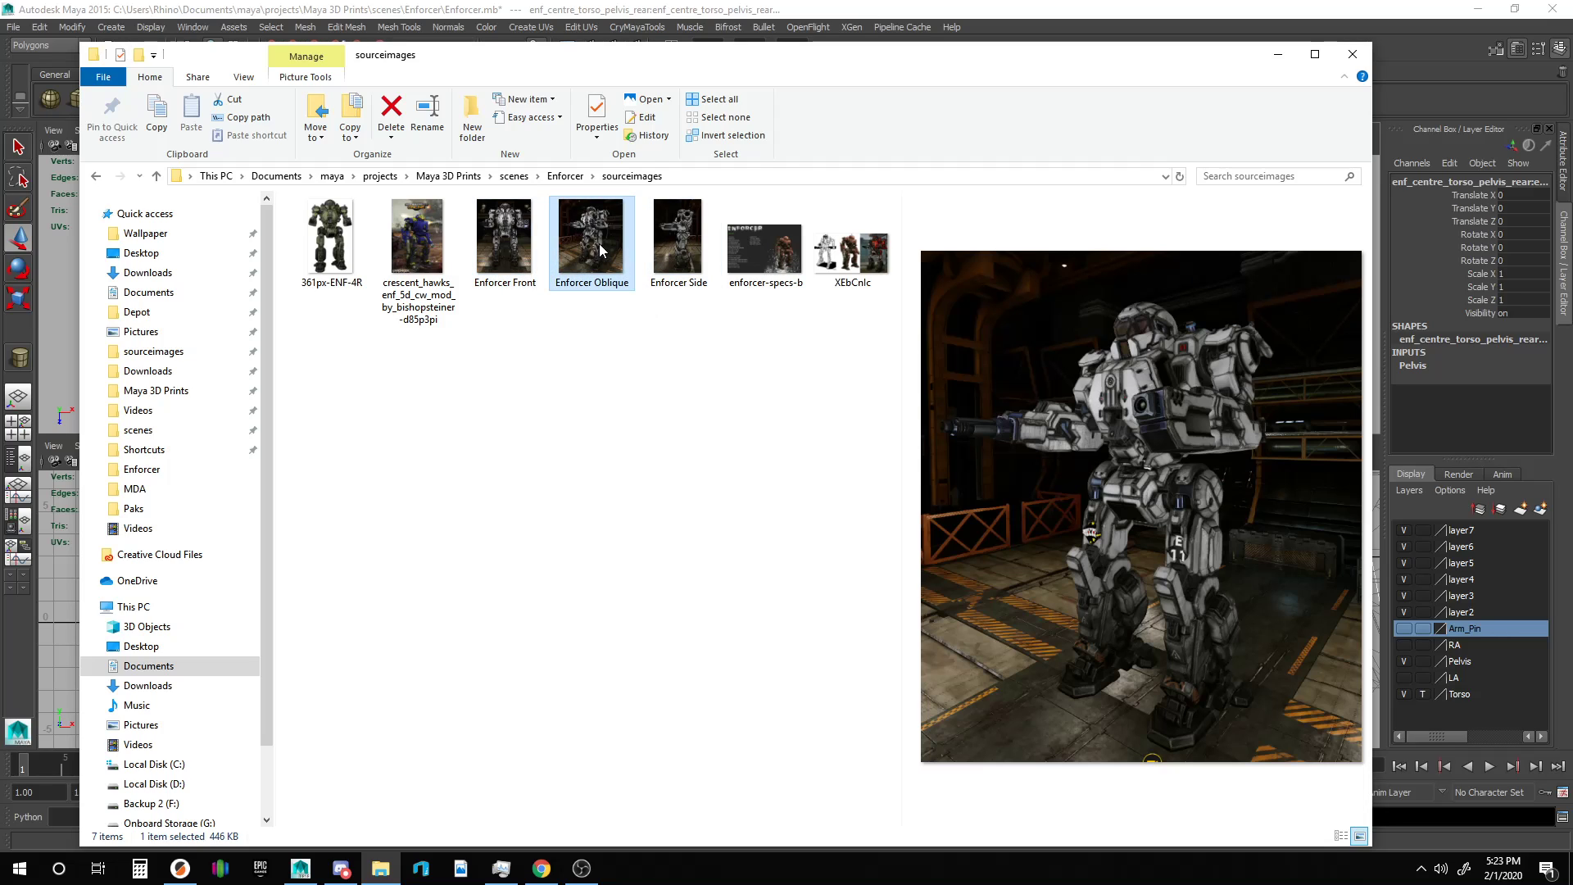
click(693, 256)
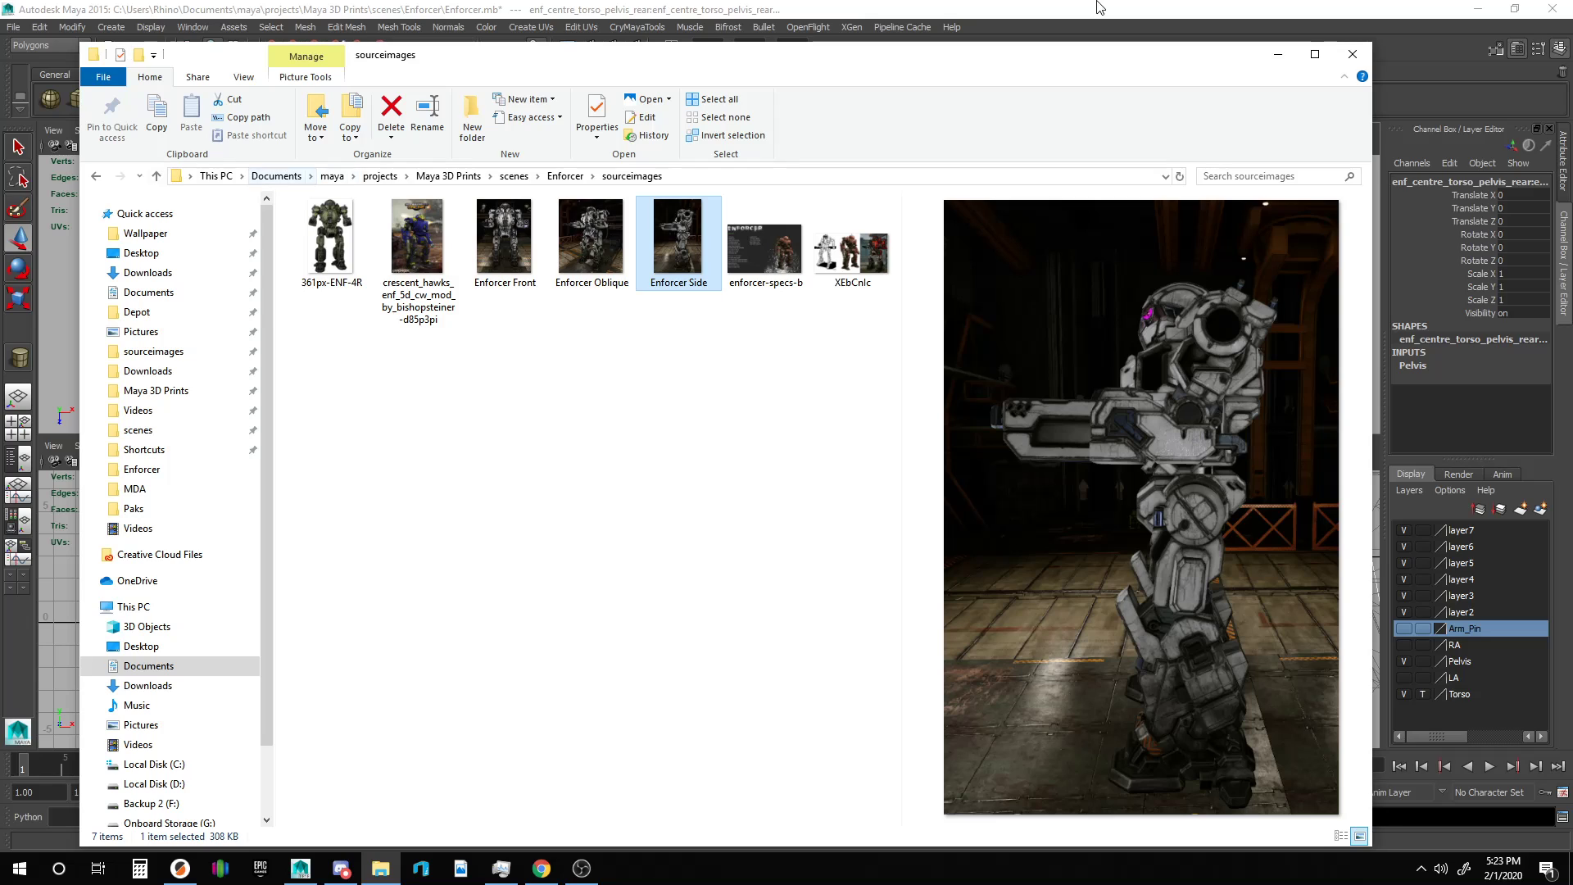
click(1277, 56)
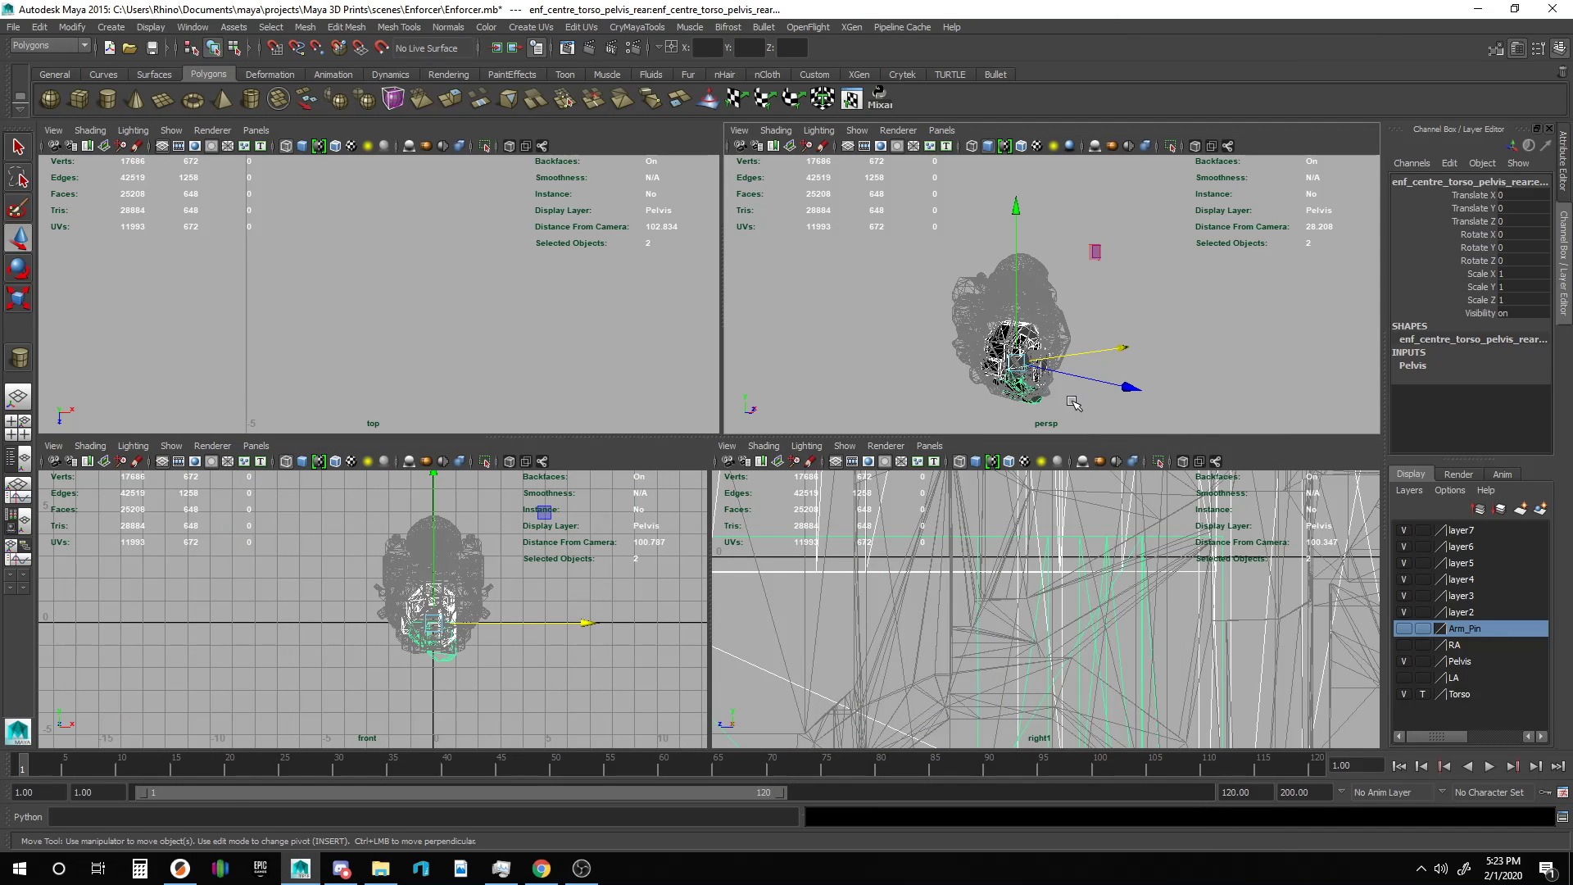
Rotate the two selected pelvis parts about Z and set their Rotate Z to 90.
key(a)
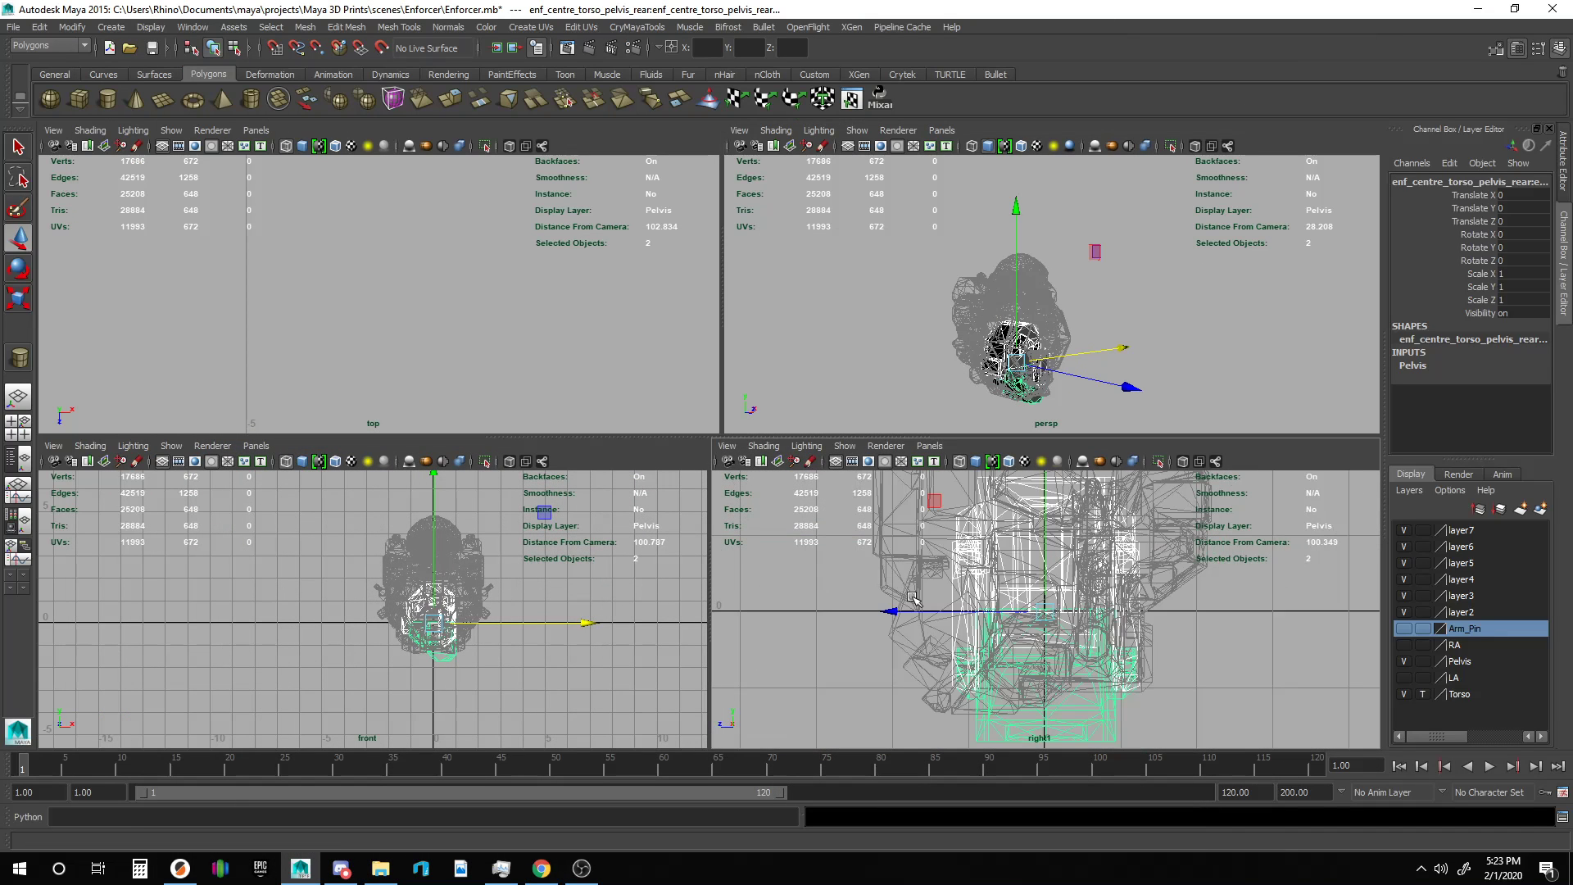
key(a)
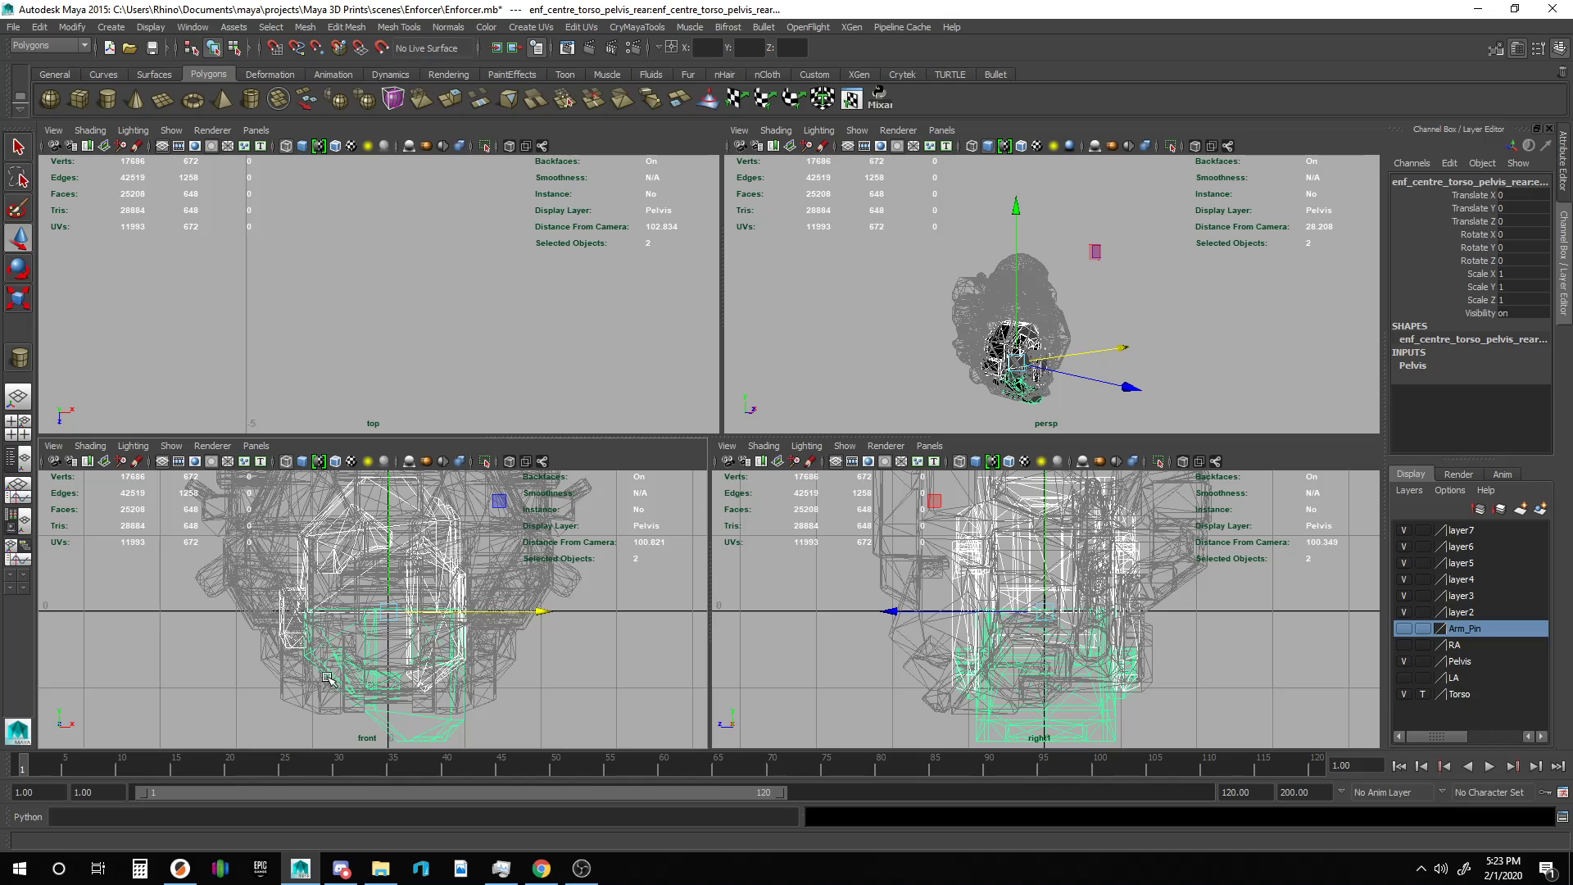
key(e)
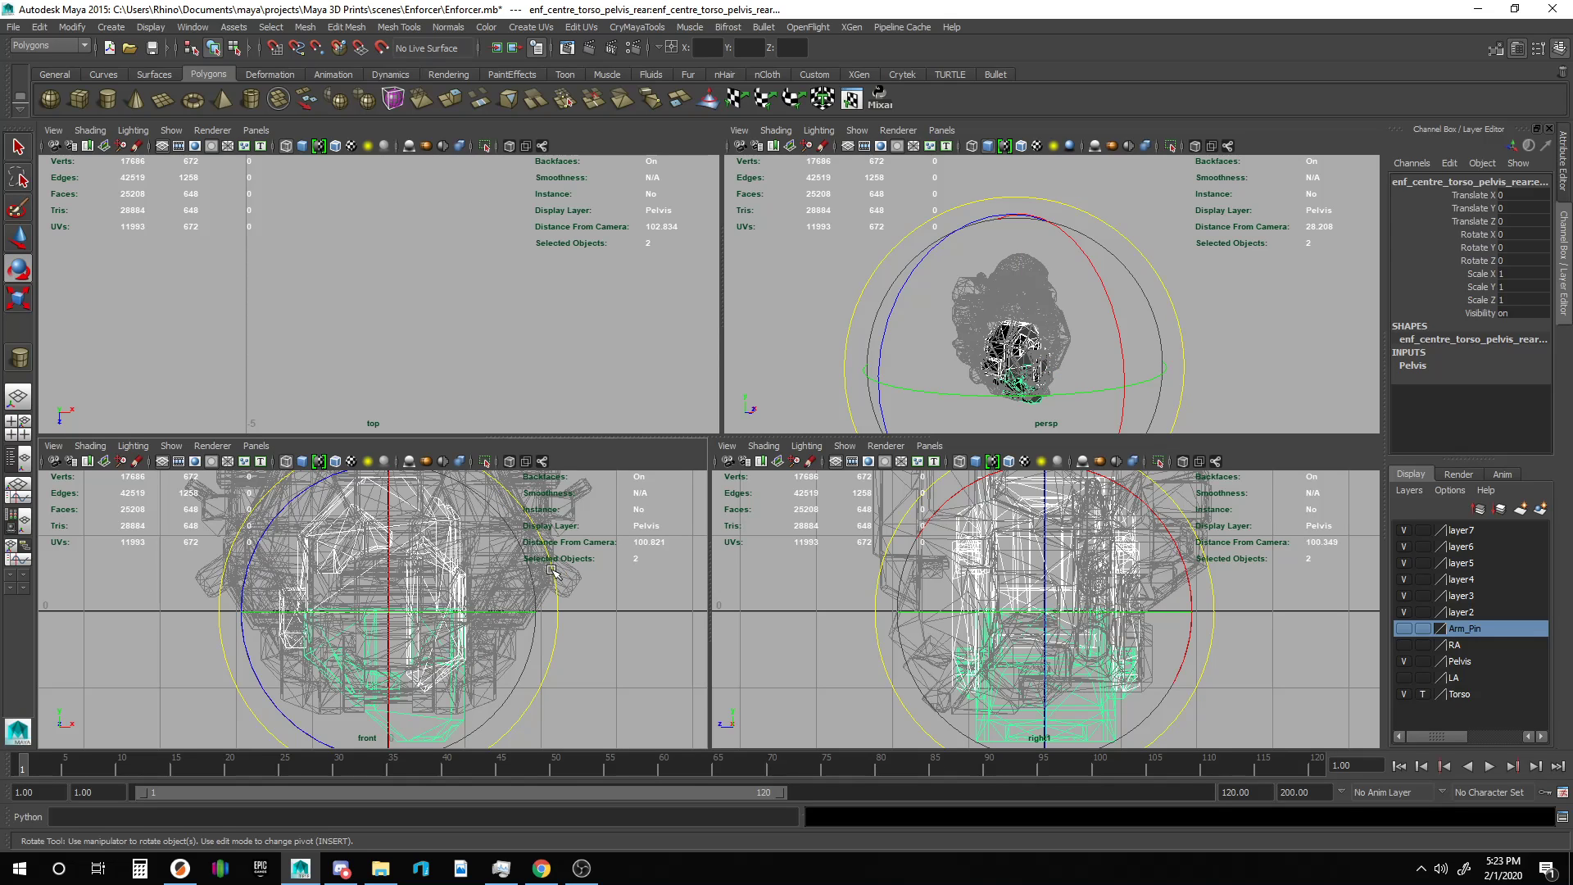
drag(559, 574, 482, 376)
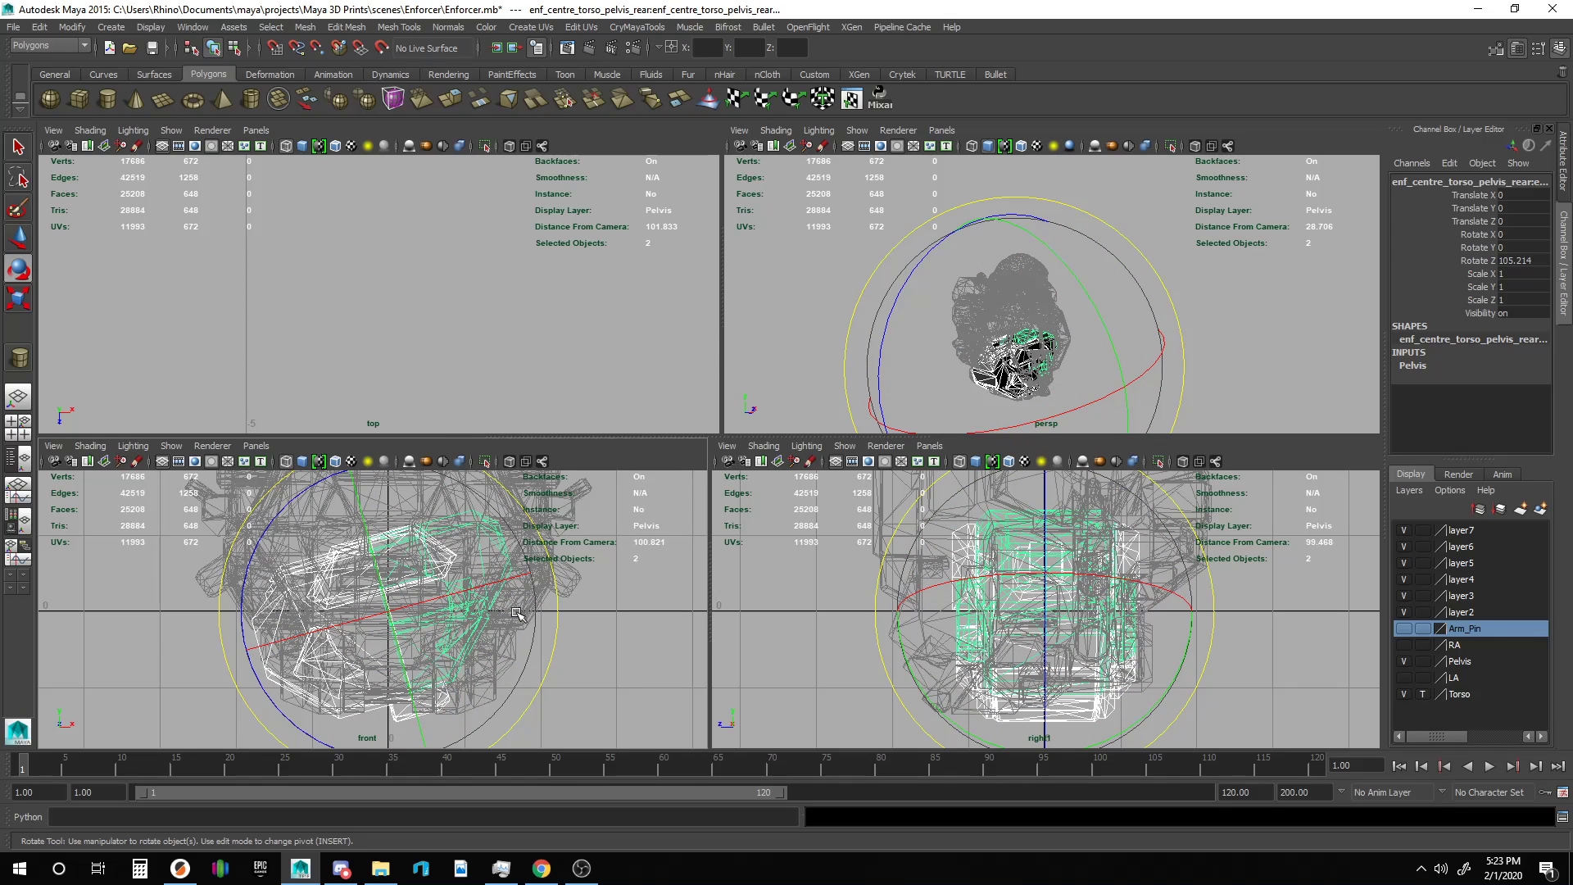
click(1541, 260)
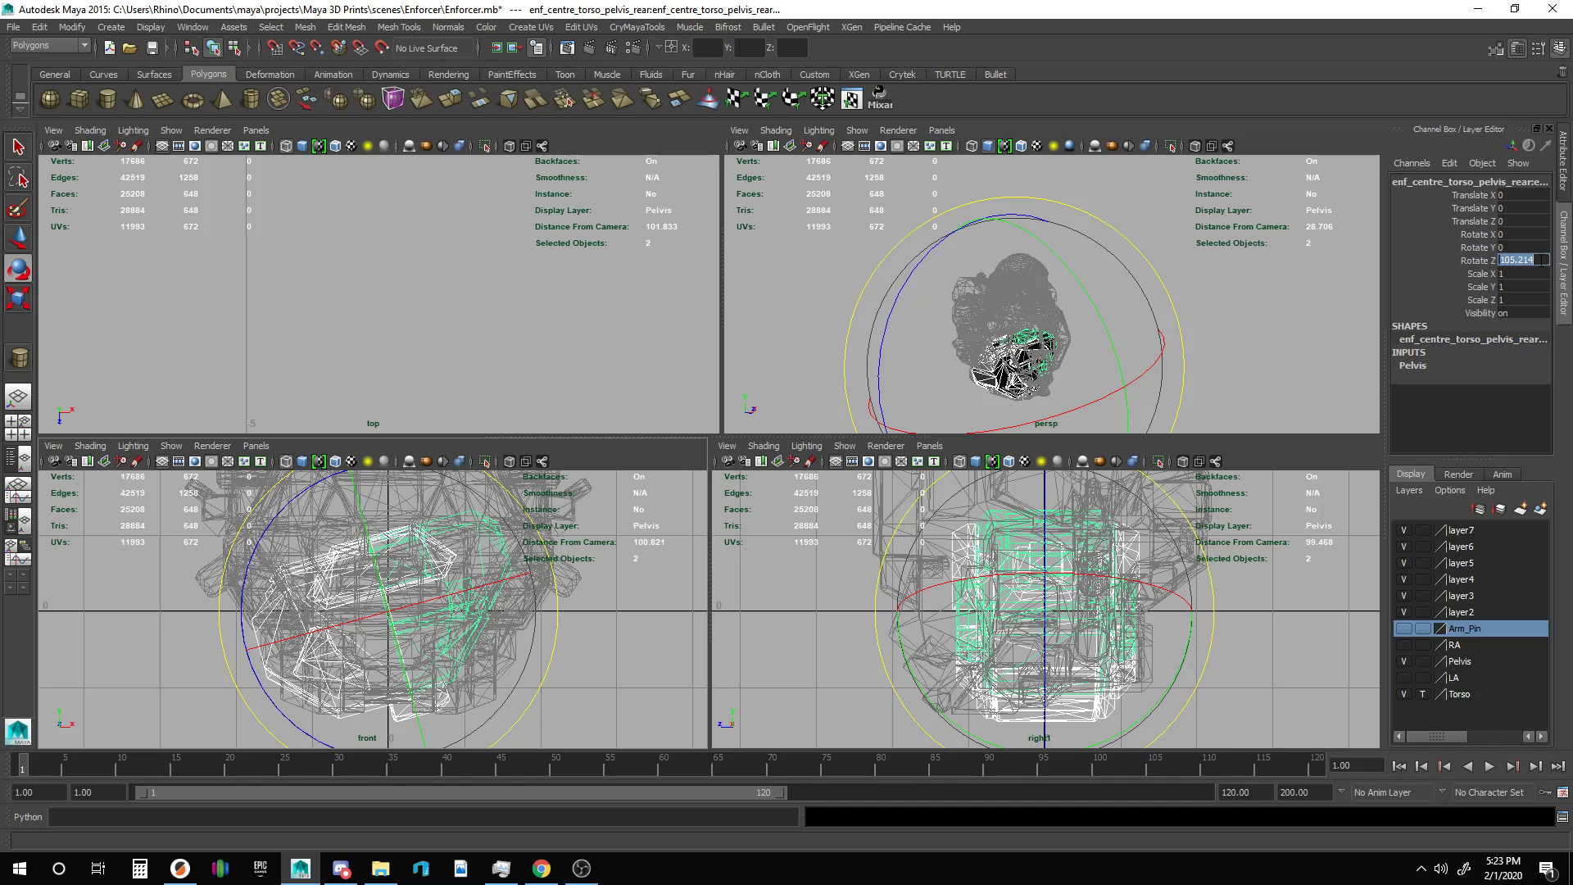
text(90)
key(Return)
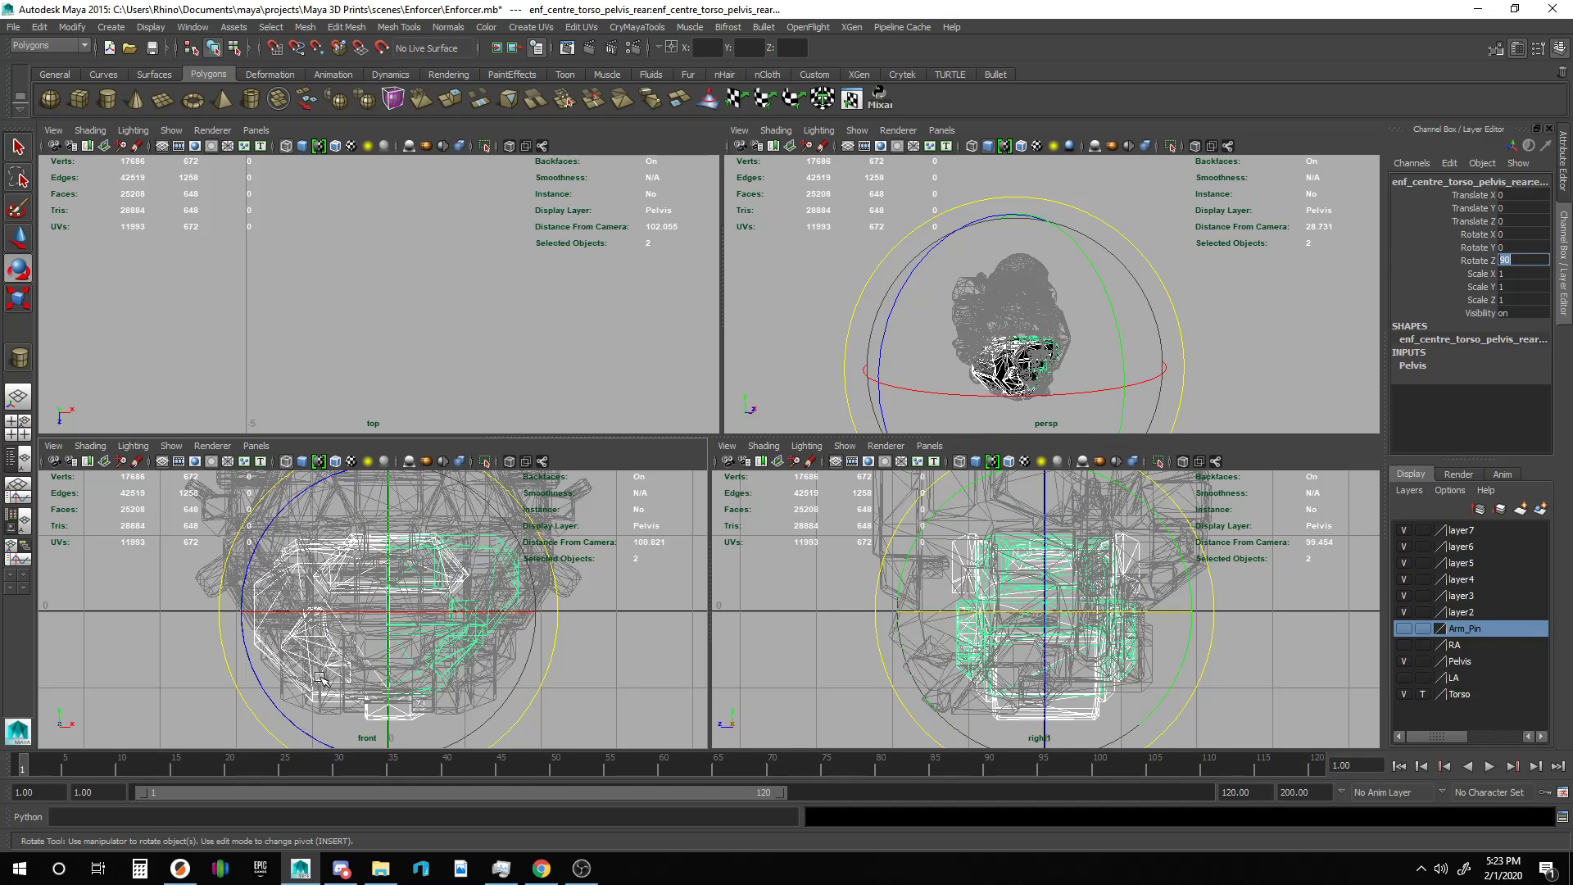
Turn the pelvis parts to face forward by setting their Rotate X to 90.
drag(528, 613, 531, 621)
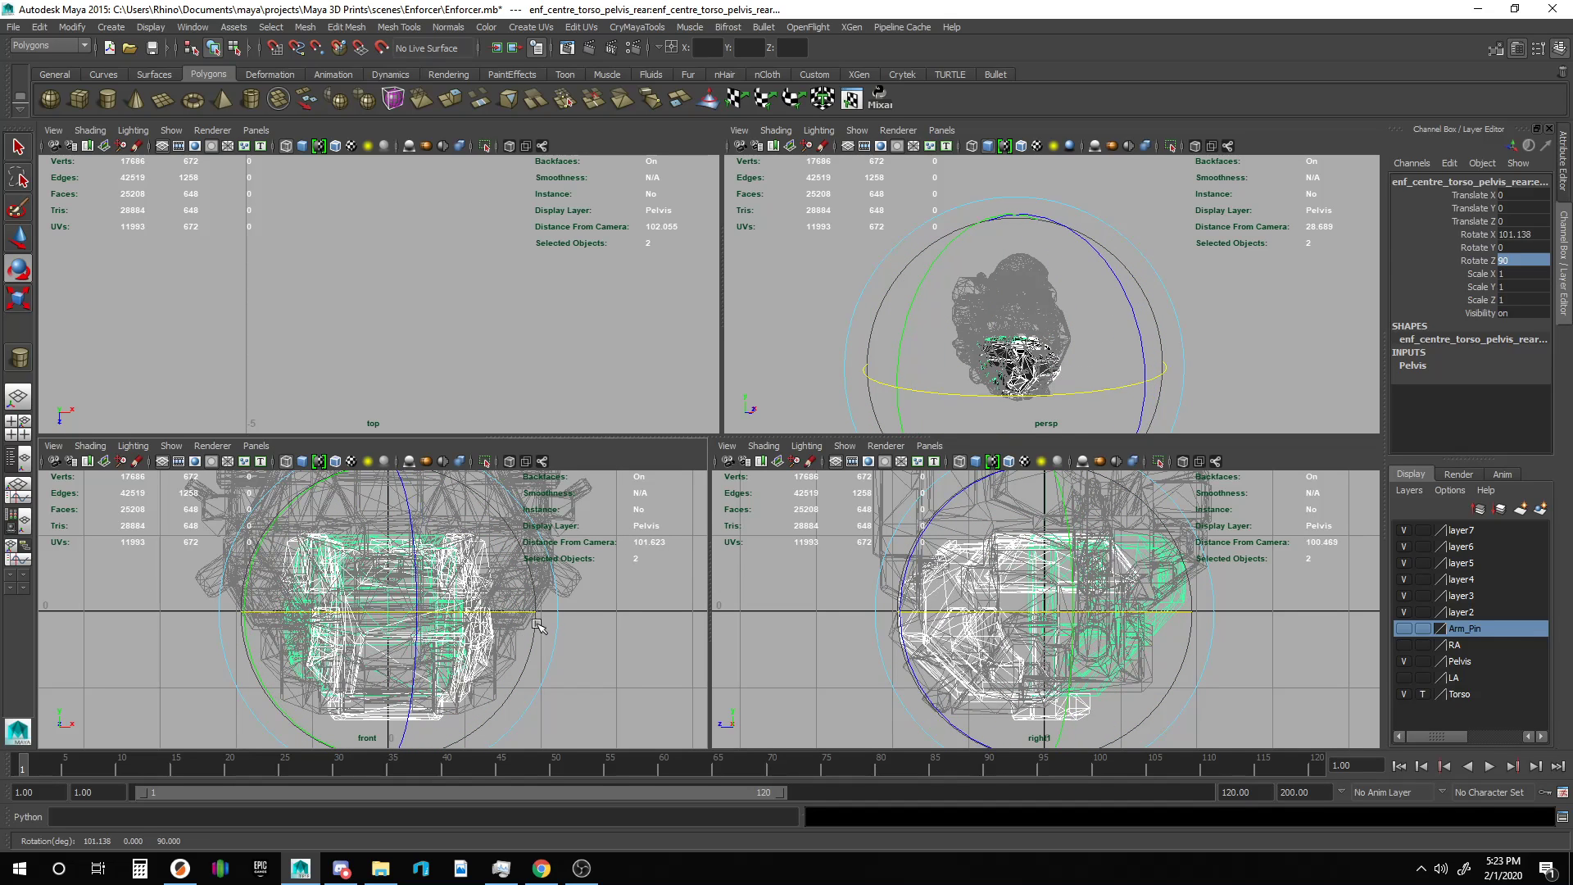
click(1531, 236)
text(90)
key(Return)
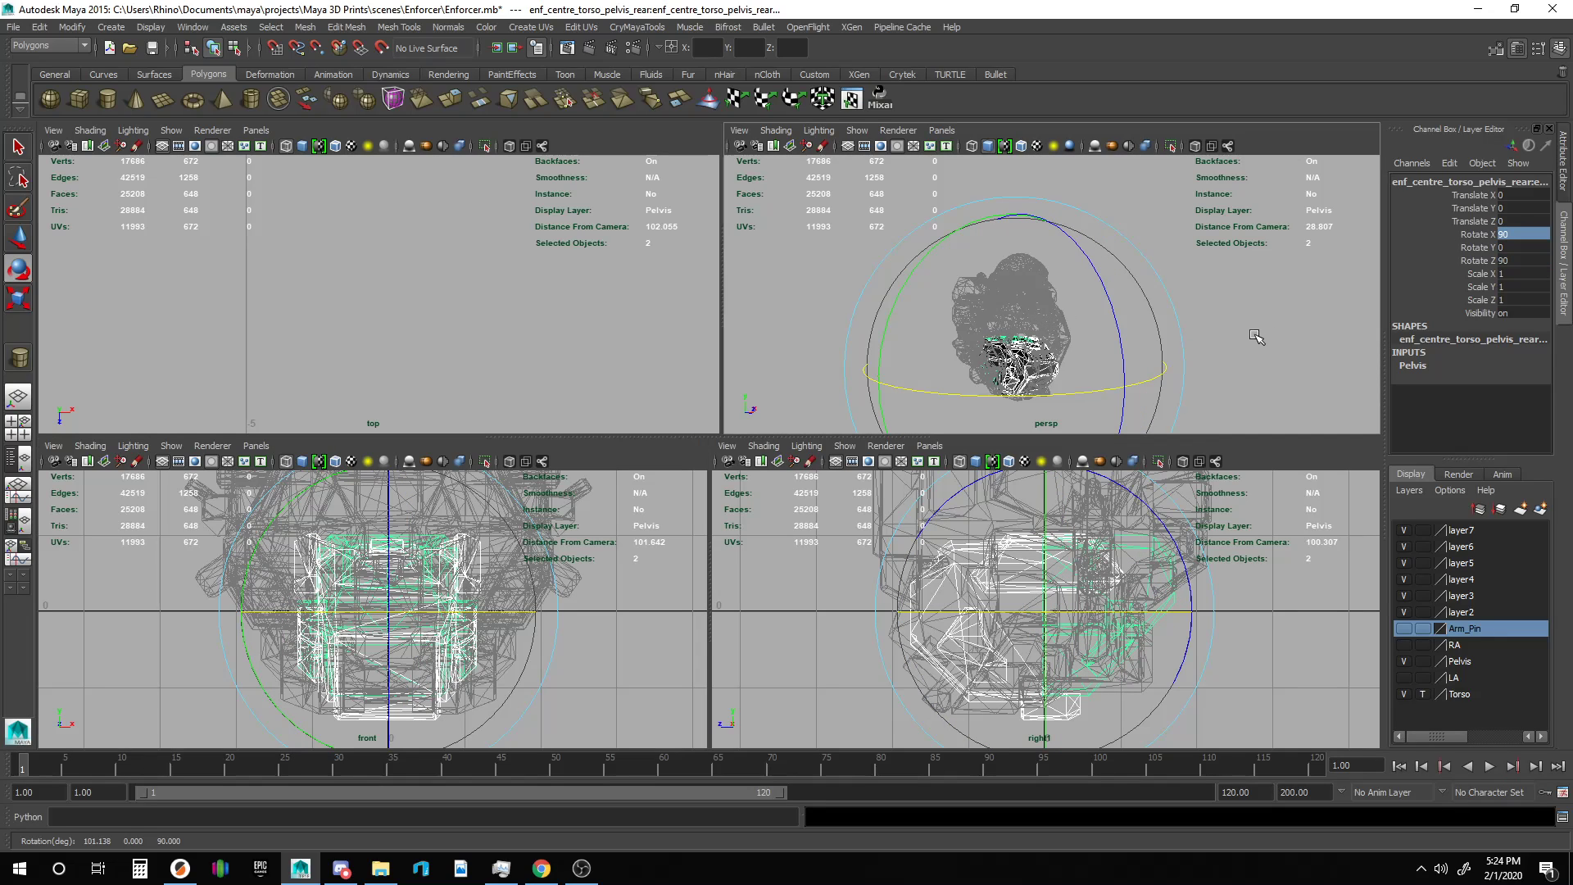
Move the pelvis parts down to about -2.27 in Y, and switch the Torso layer to reference display.
key(w)
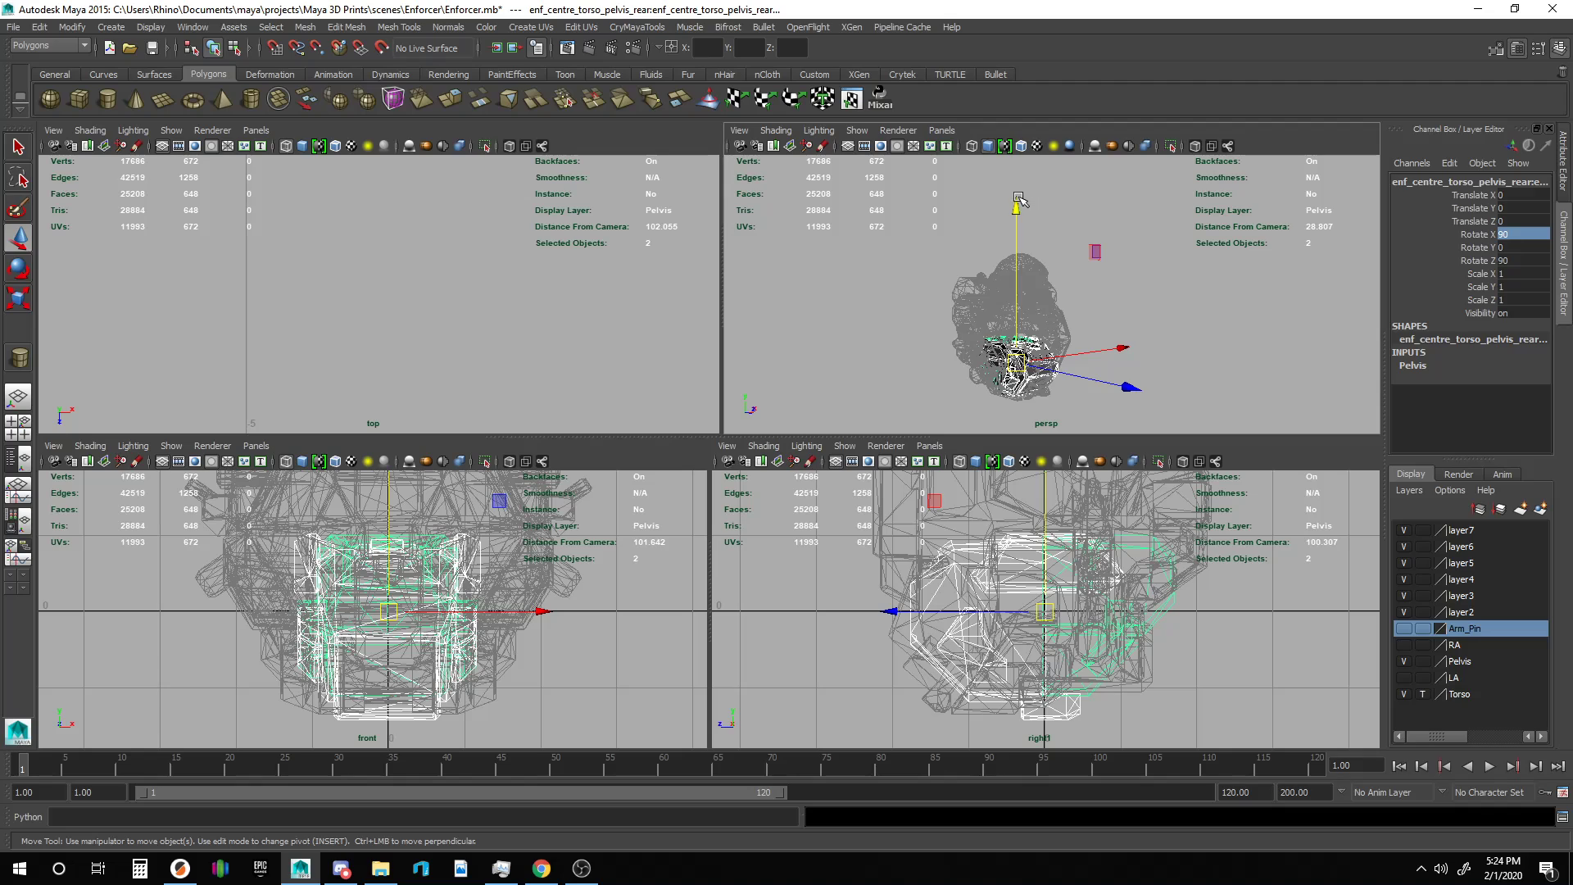
drag(1017, 283, 1022, 252)
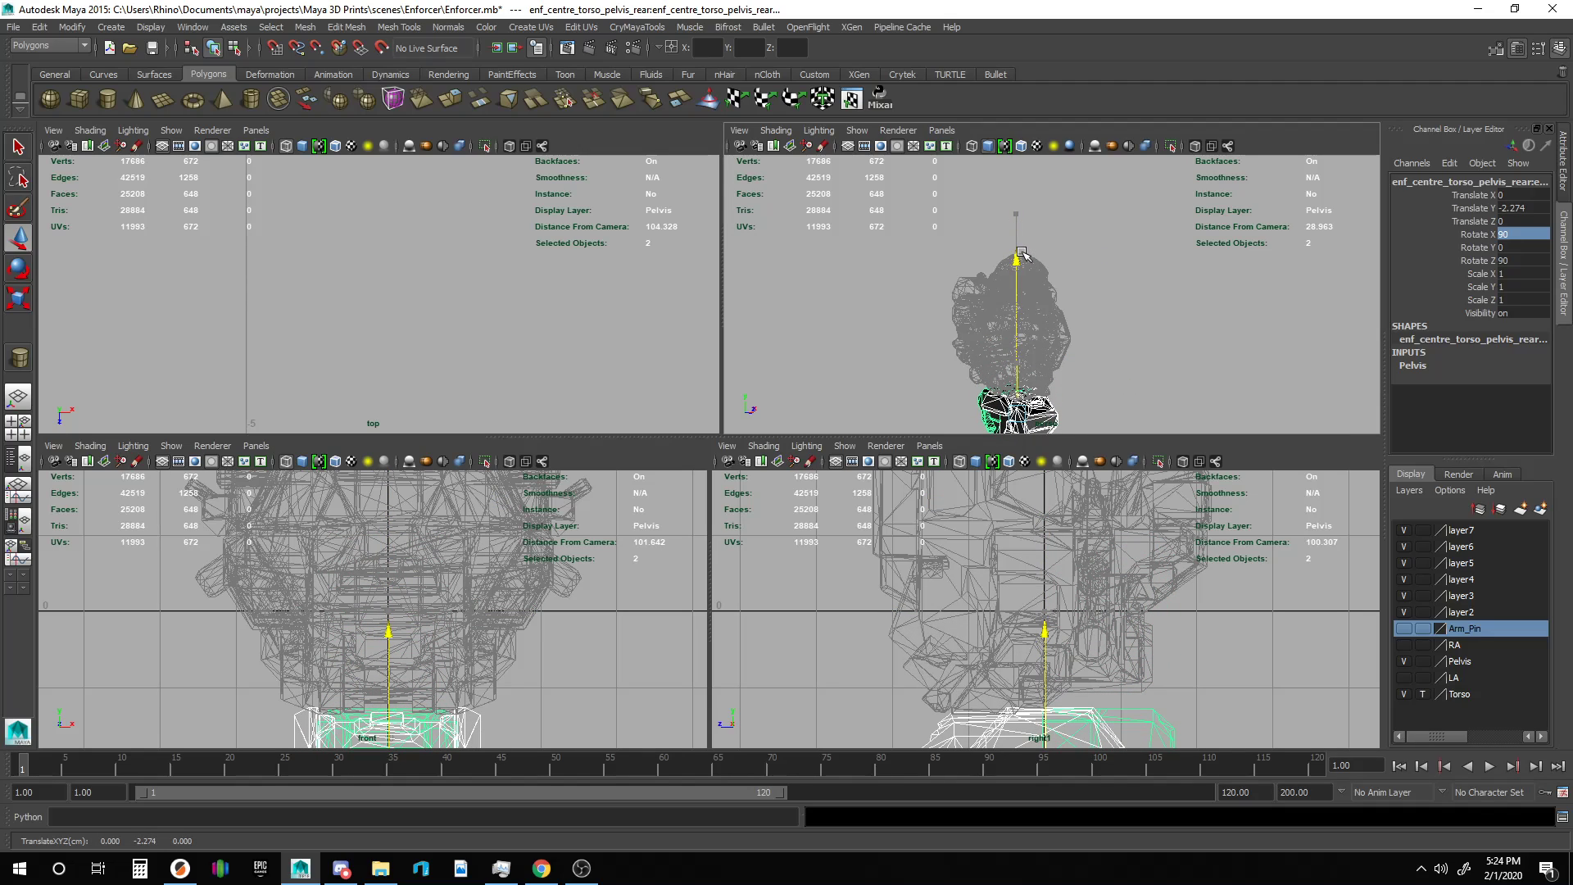
key(f)
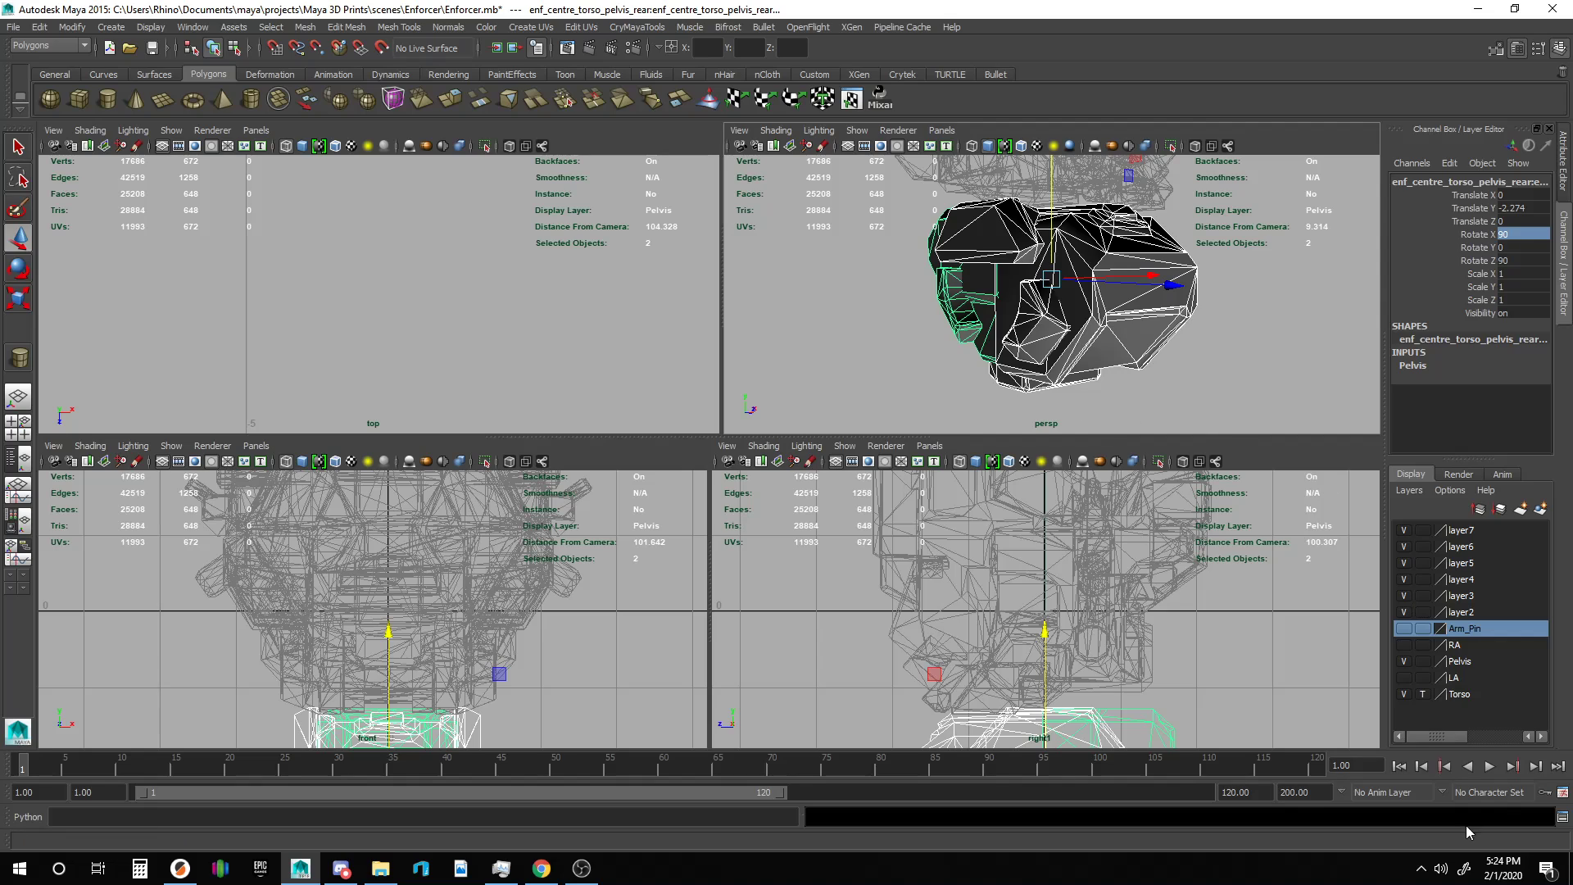
click(1423, 694)
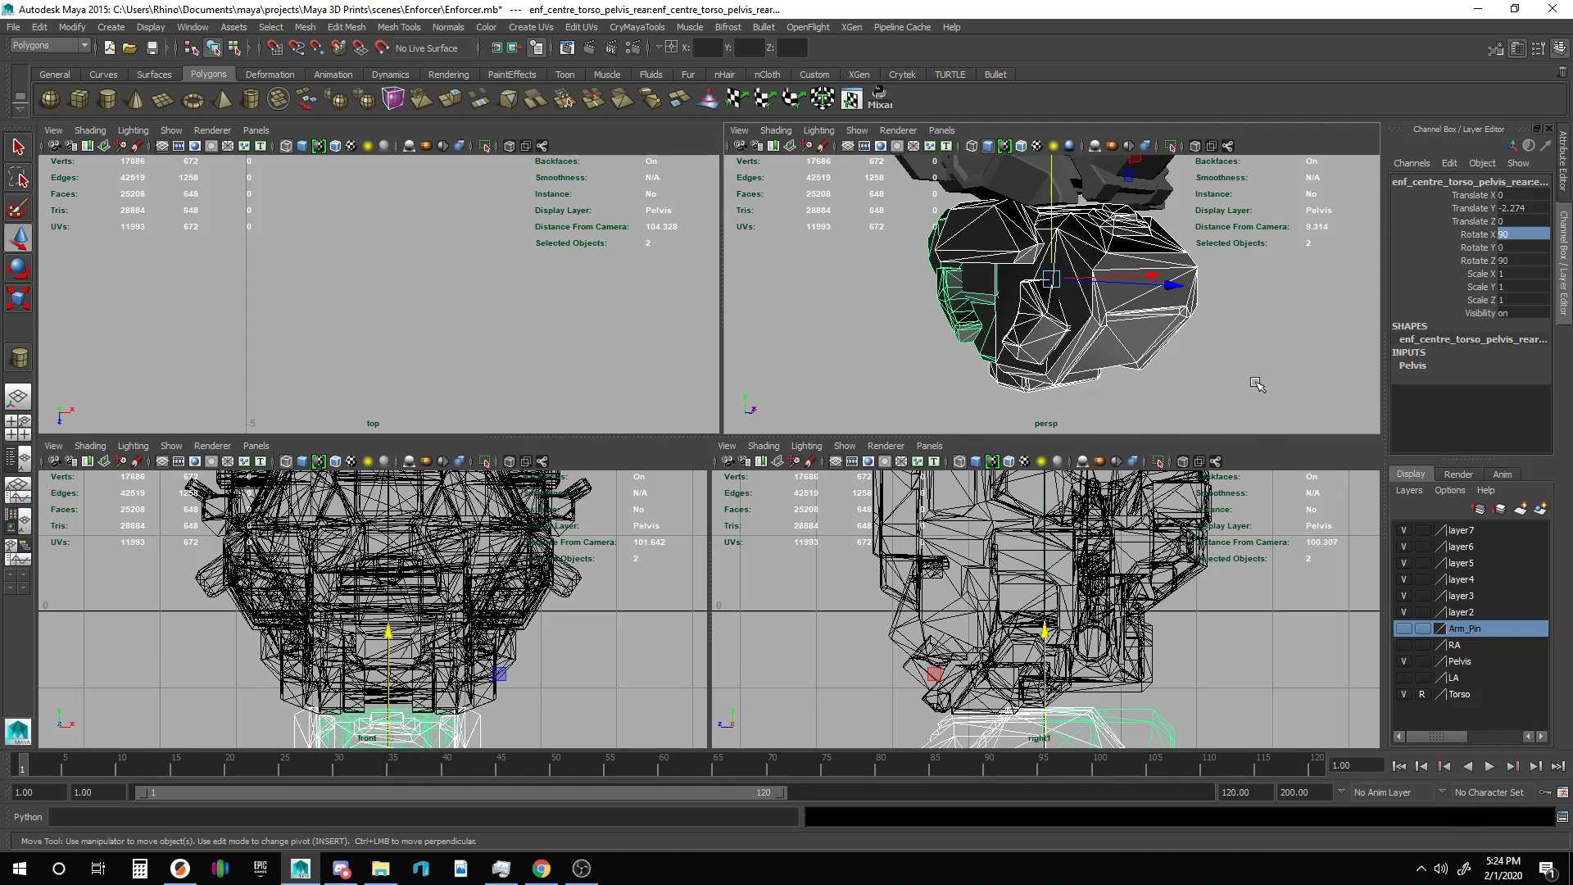
Lower the pelvis parts slightly further beneath the torso, to about -2.41 in Y.
alt+drag(1241, 292, 1122, 244)
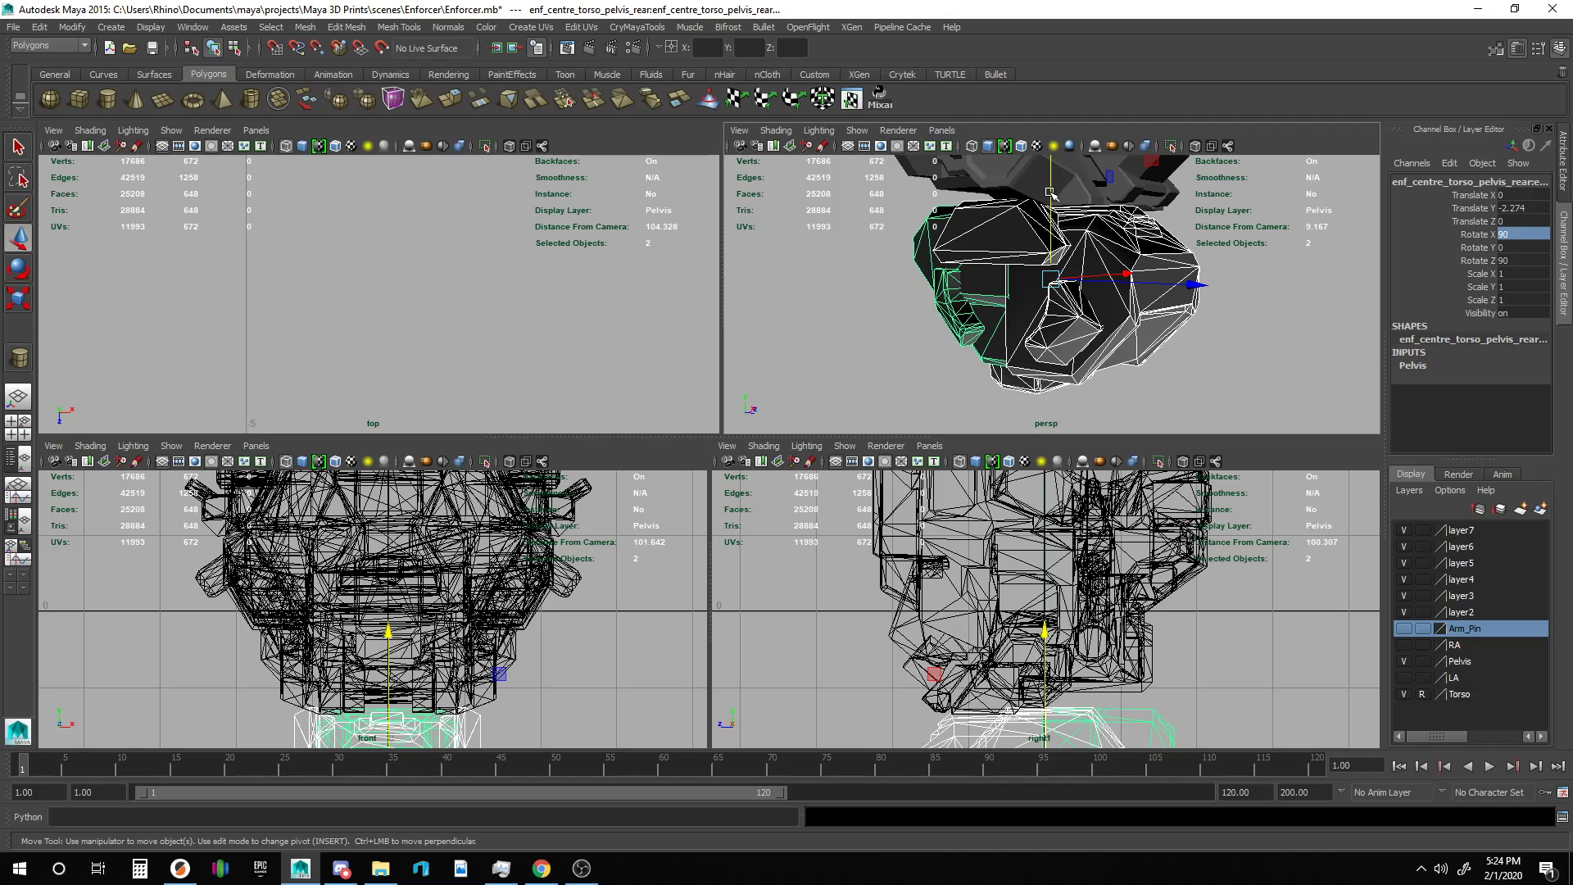
drag(1052, 193, 1057, 199)
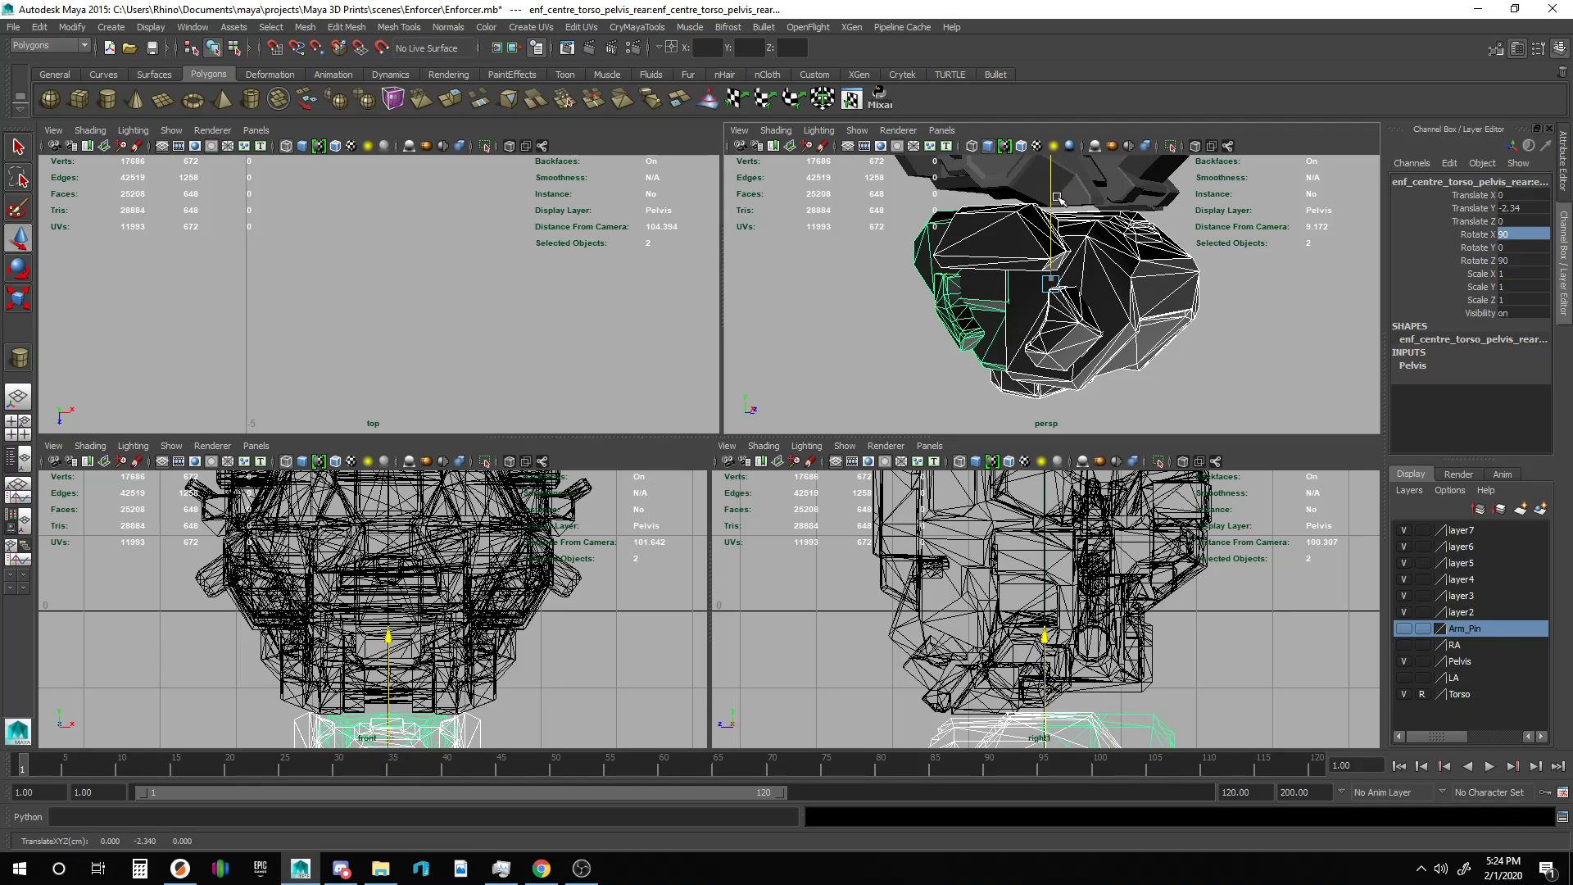
alt+drag(1302, 275, 1116, 244)
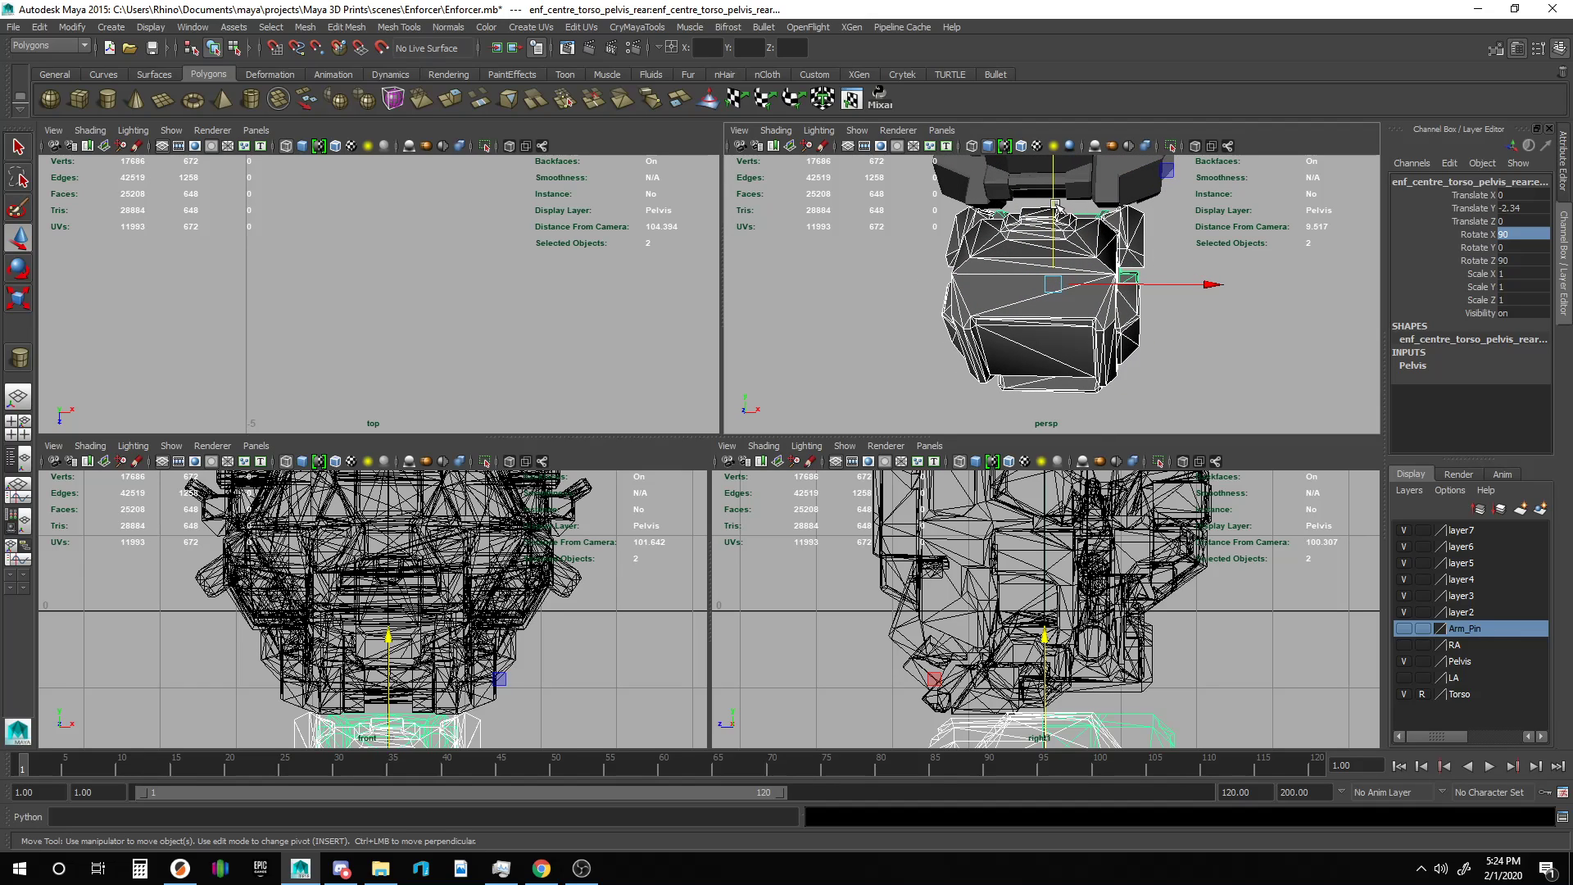
drag(1056, 204, 1059, 208)
Examine the fit between the pelvis and torso from several sides in the perspective view, and clear the selection.
alt+drag(1250, 296, 1115, 315)
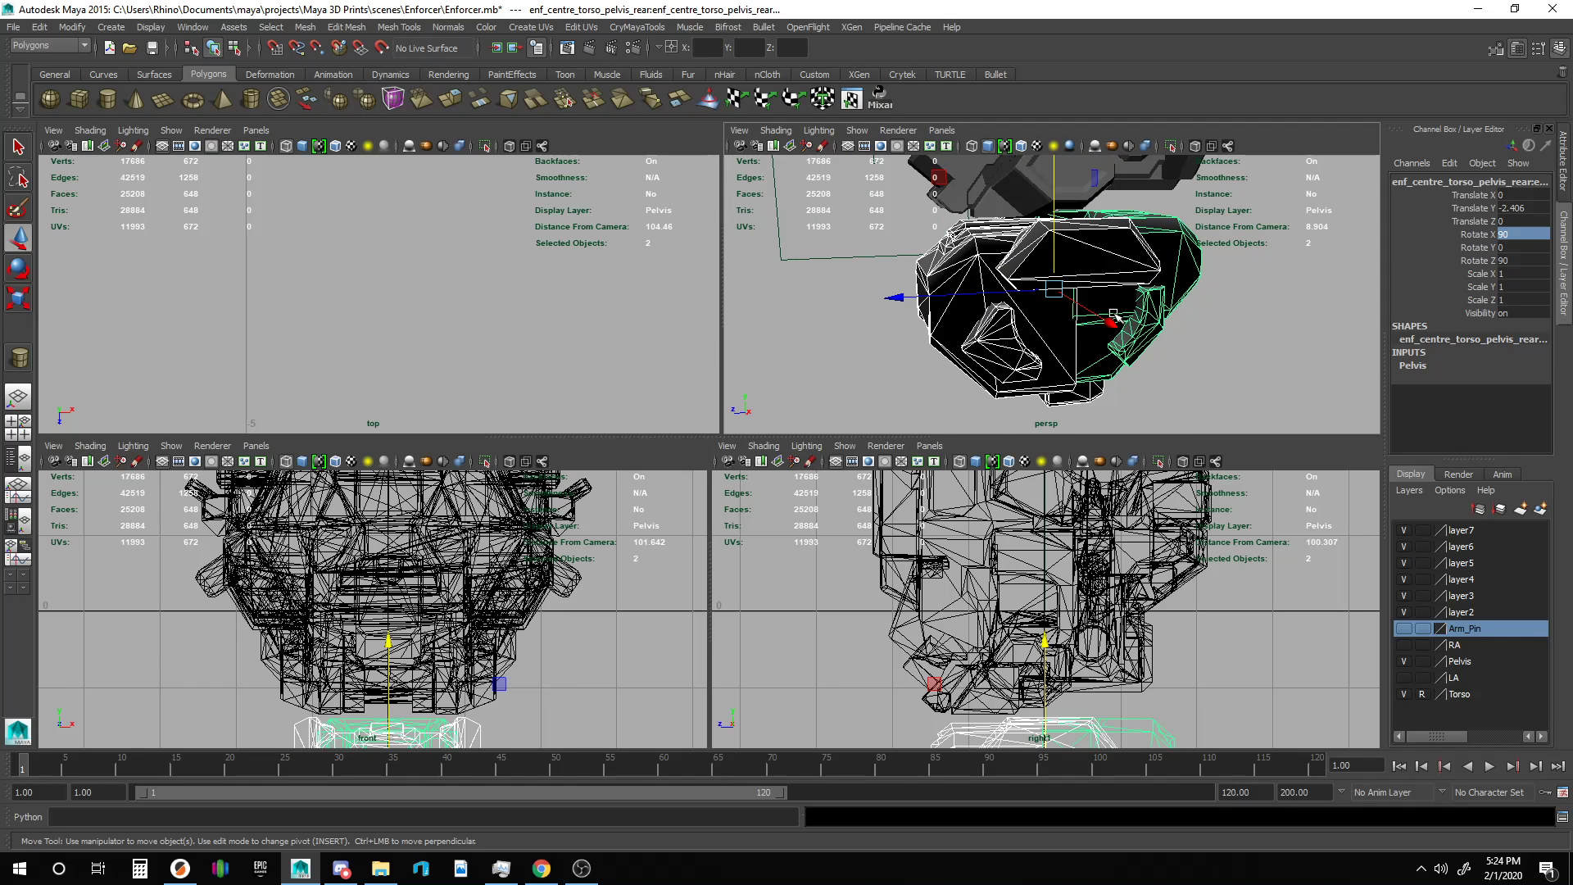
scroll(1115, 317, down, 5)
scroll(1118, 317, up, 4)
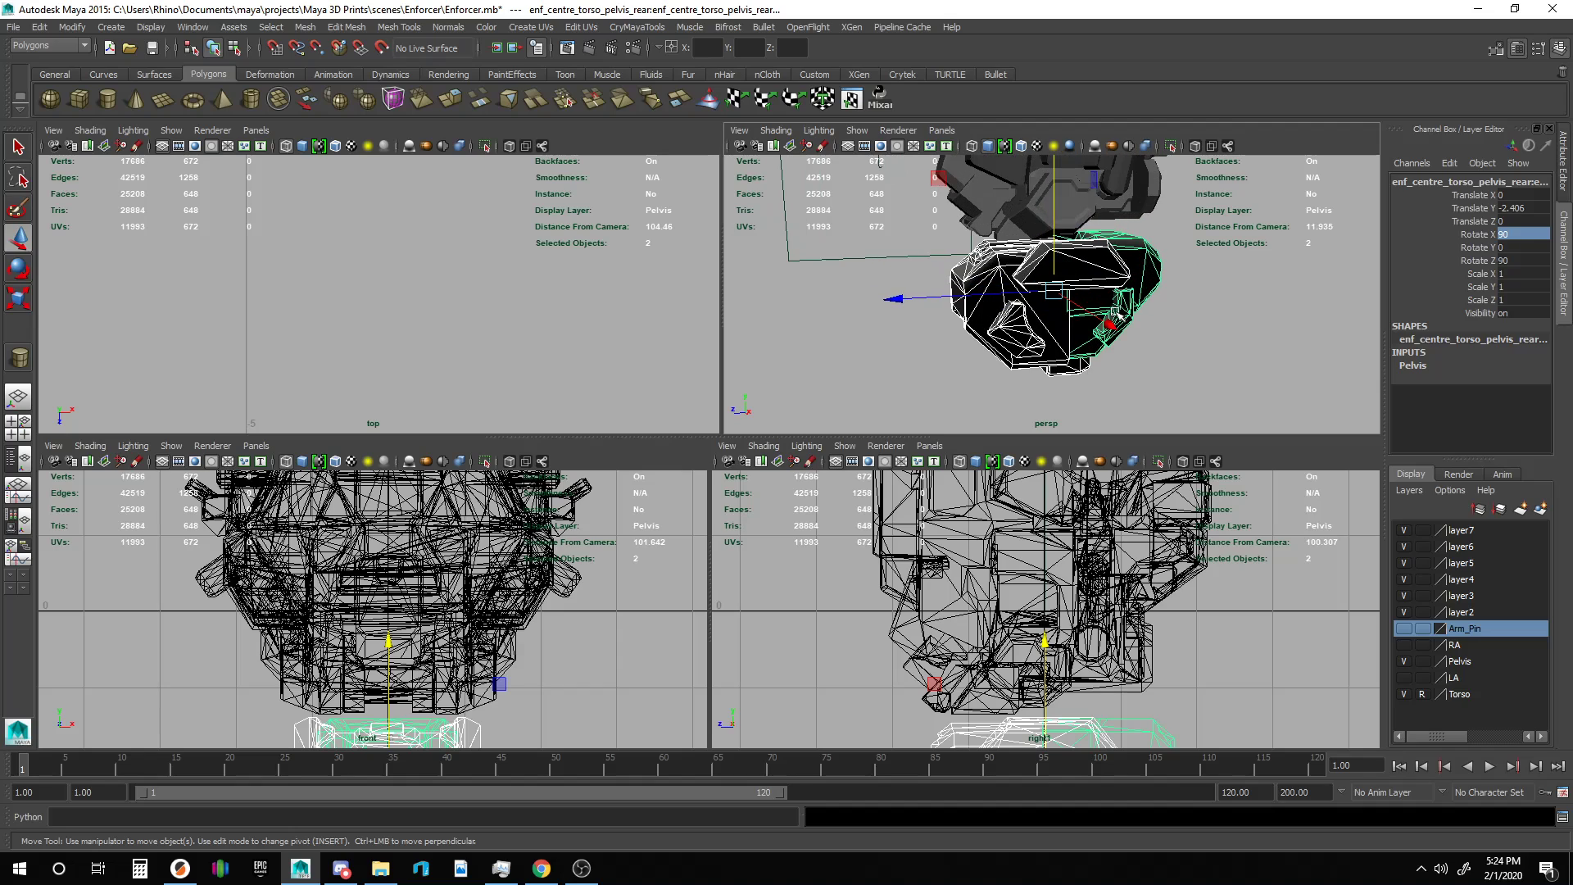
mouse_move(1124, 340)
alt+mouse_down()
mouse_move(1249, 354)
mouse_move(1269, 321)
mouse_move(1171, 374)
mouse_move(1229, 349)
mouse_move(1152, 336)
alt+mouse_up()
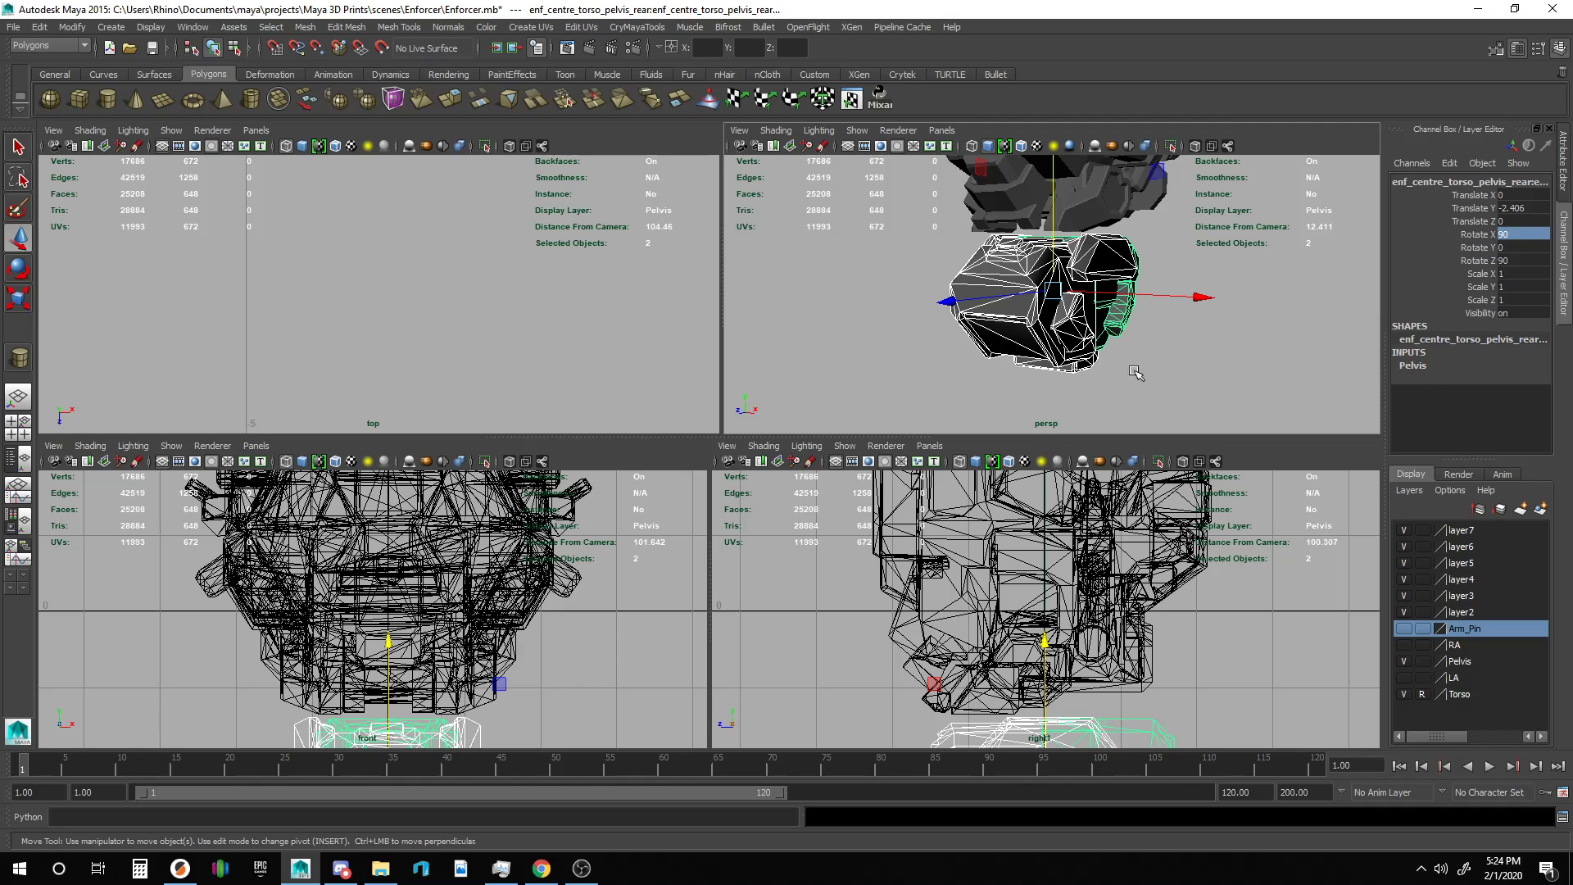
alt+drag(1150, 359, 952, 344)
alt+drag(1251, 303, 1232, 358)
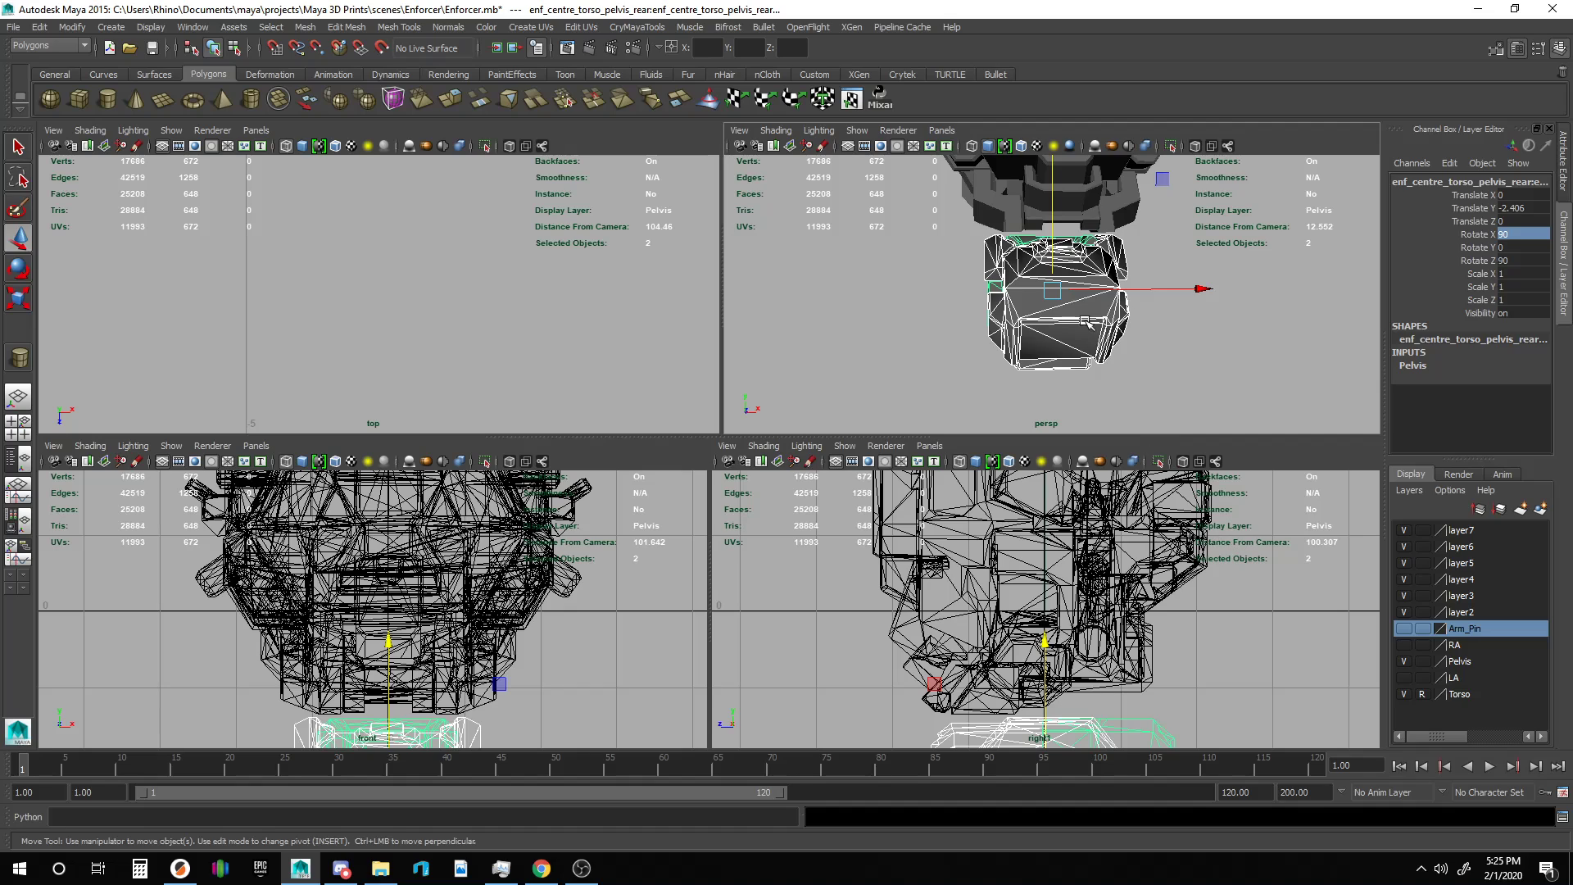
click(1267, 394)
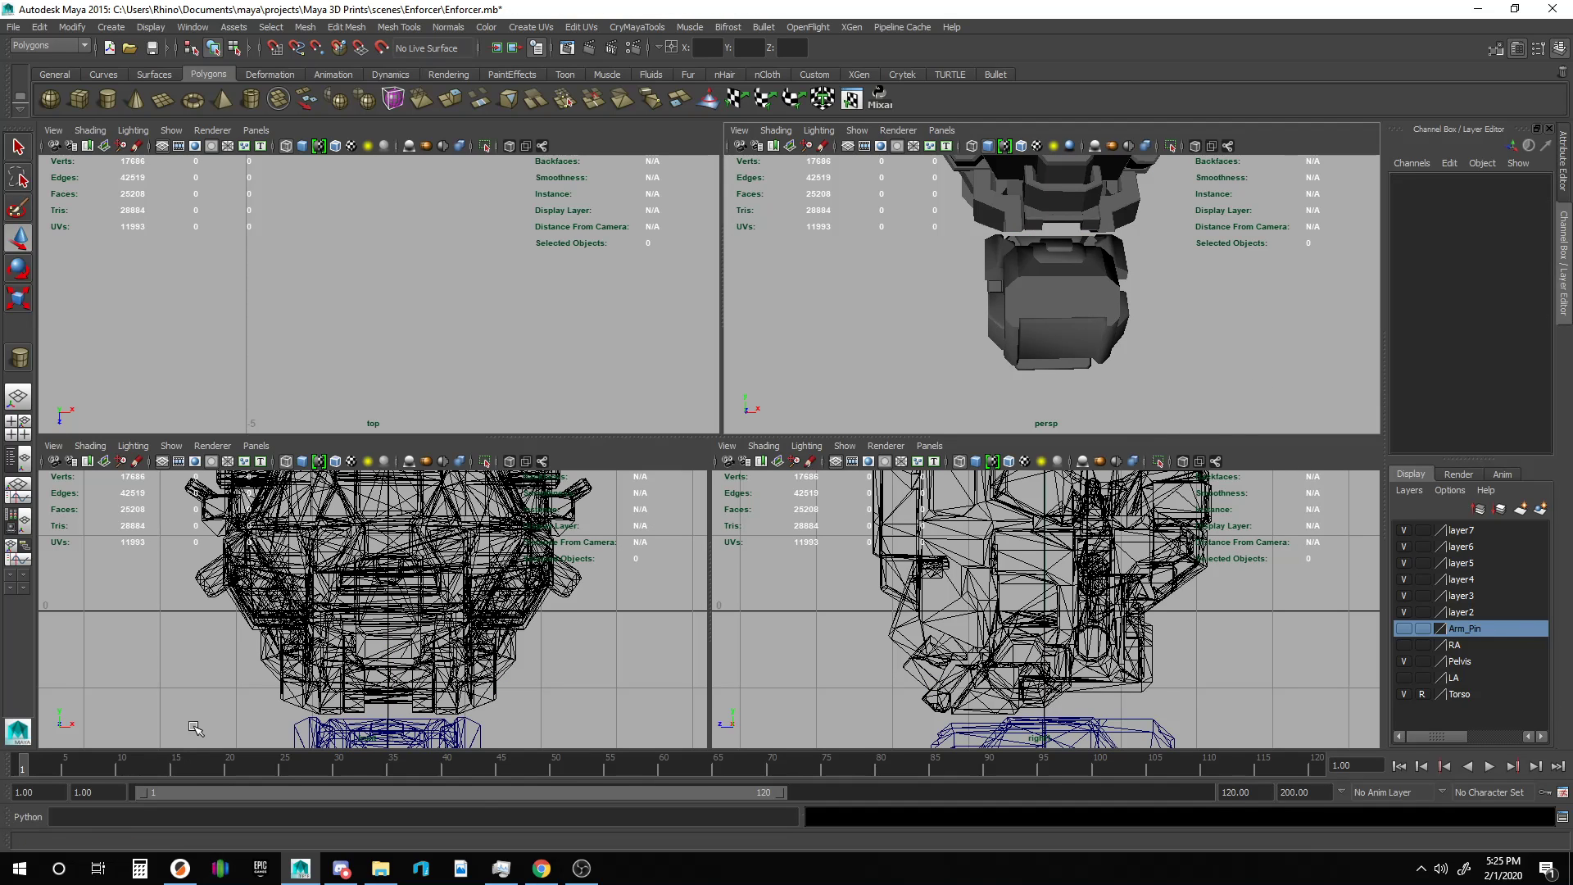
Import the enf_centre_torso_twist model from the Enforcer Converted folder in File Explorer into the Maya scene.
click(392, 865)
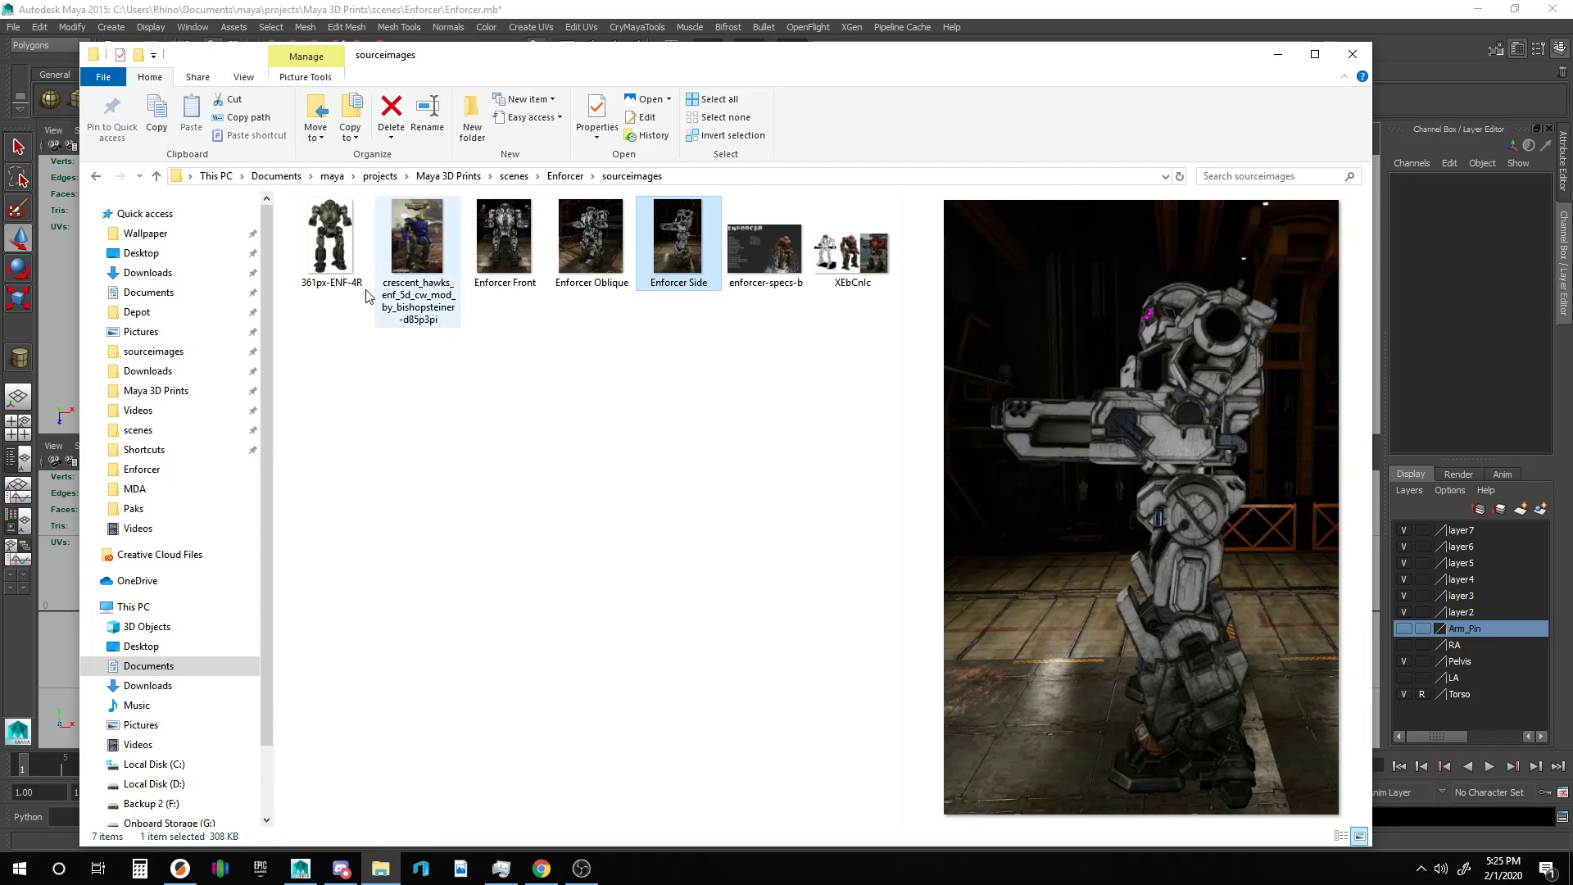
click(95, 177)
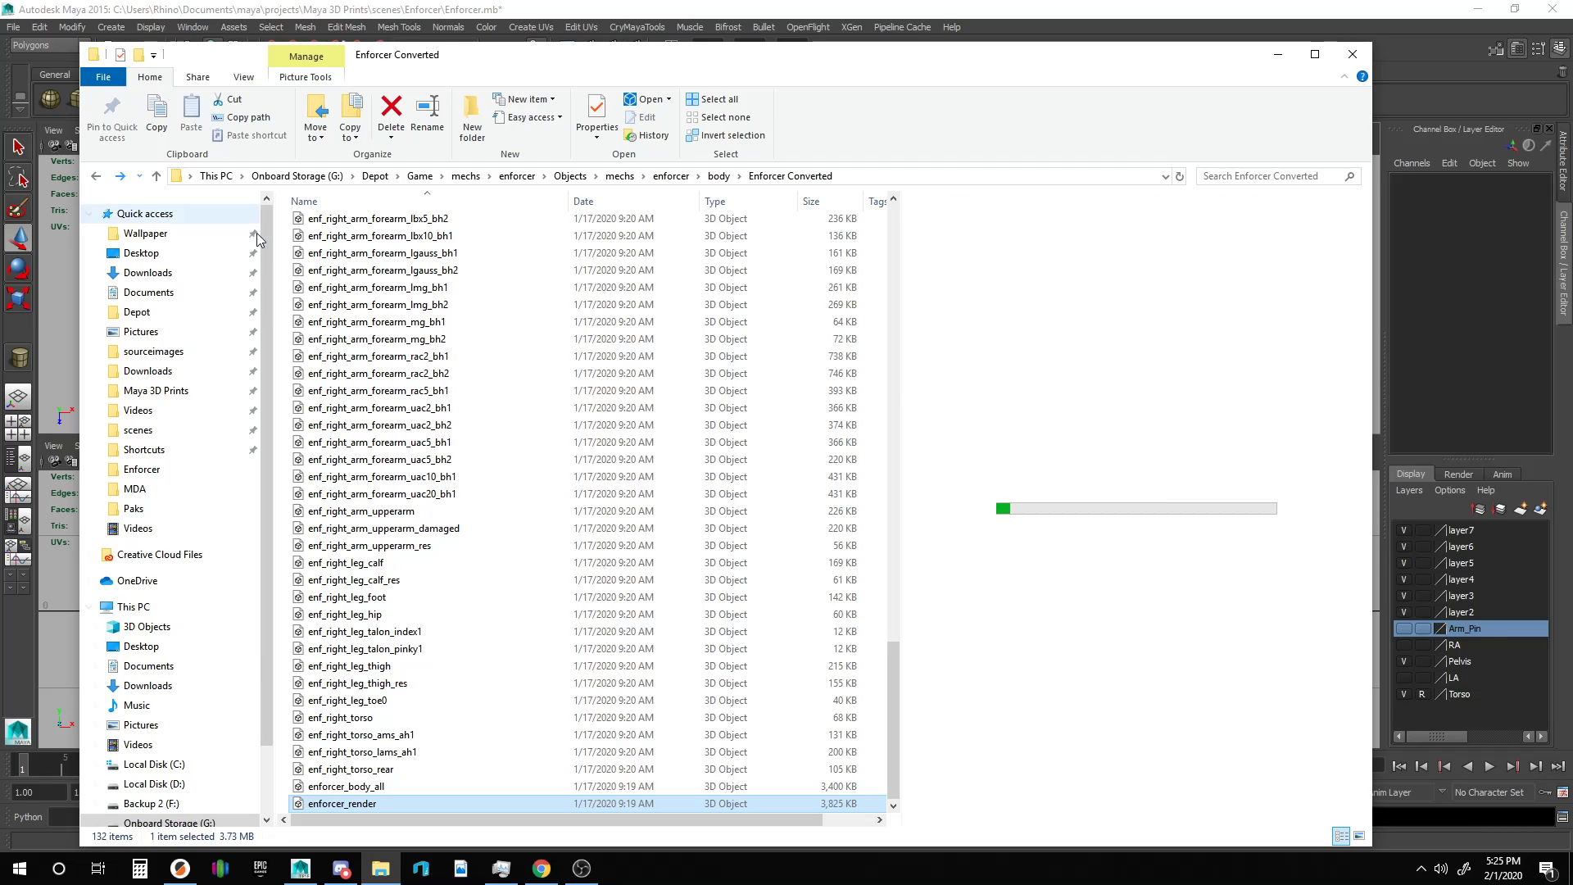
scroll(537, 452, up, 15)
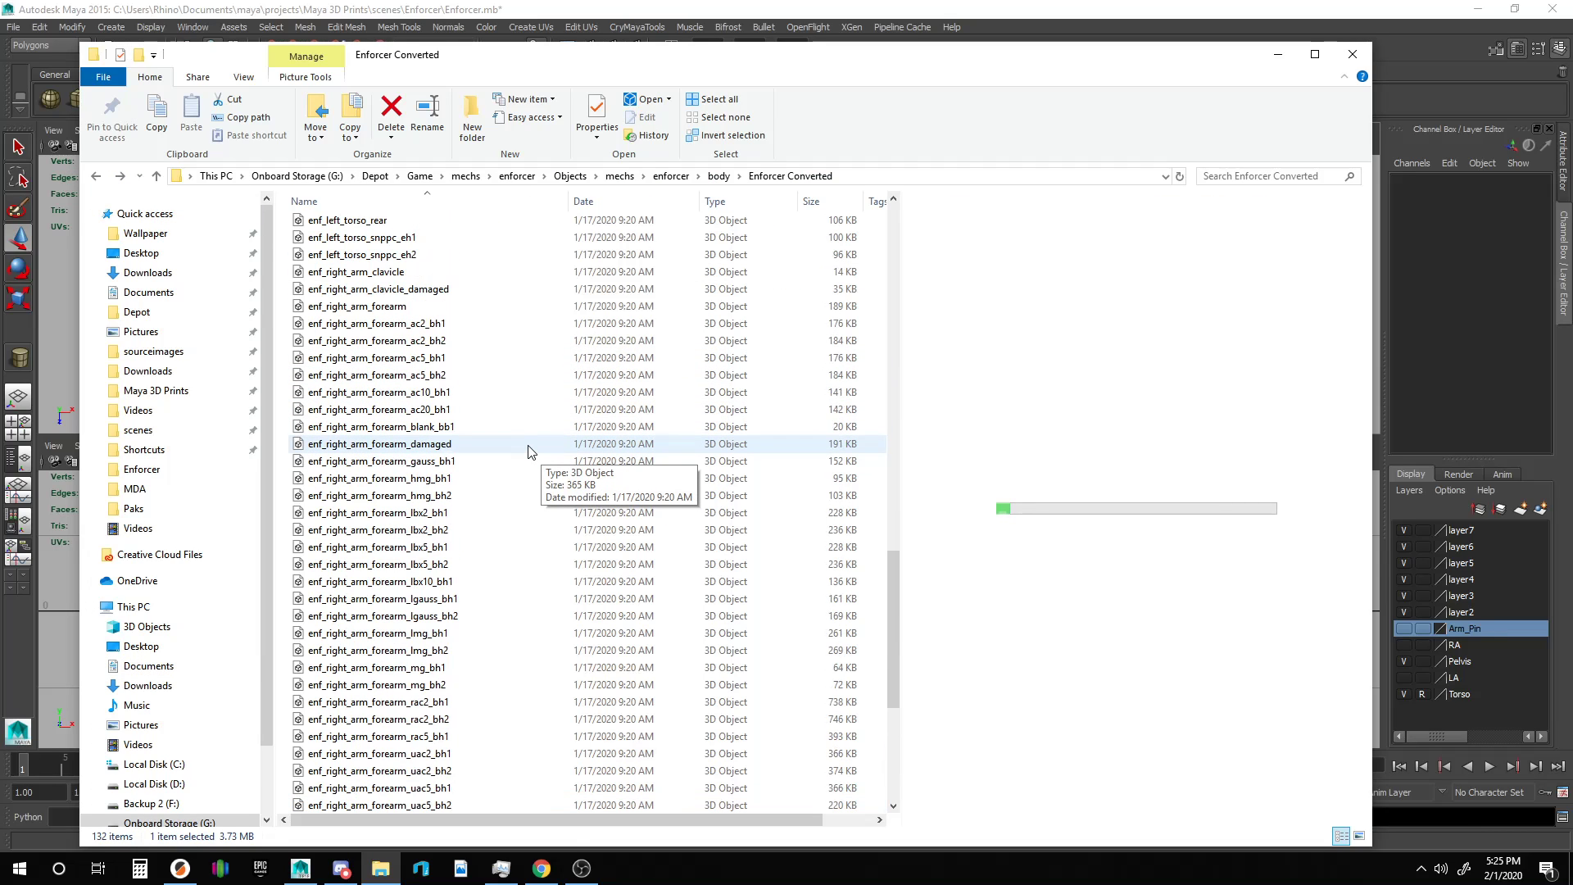
scroll(529, 451, up, 15)
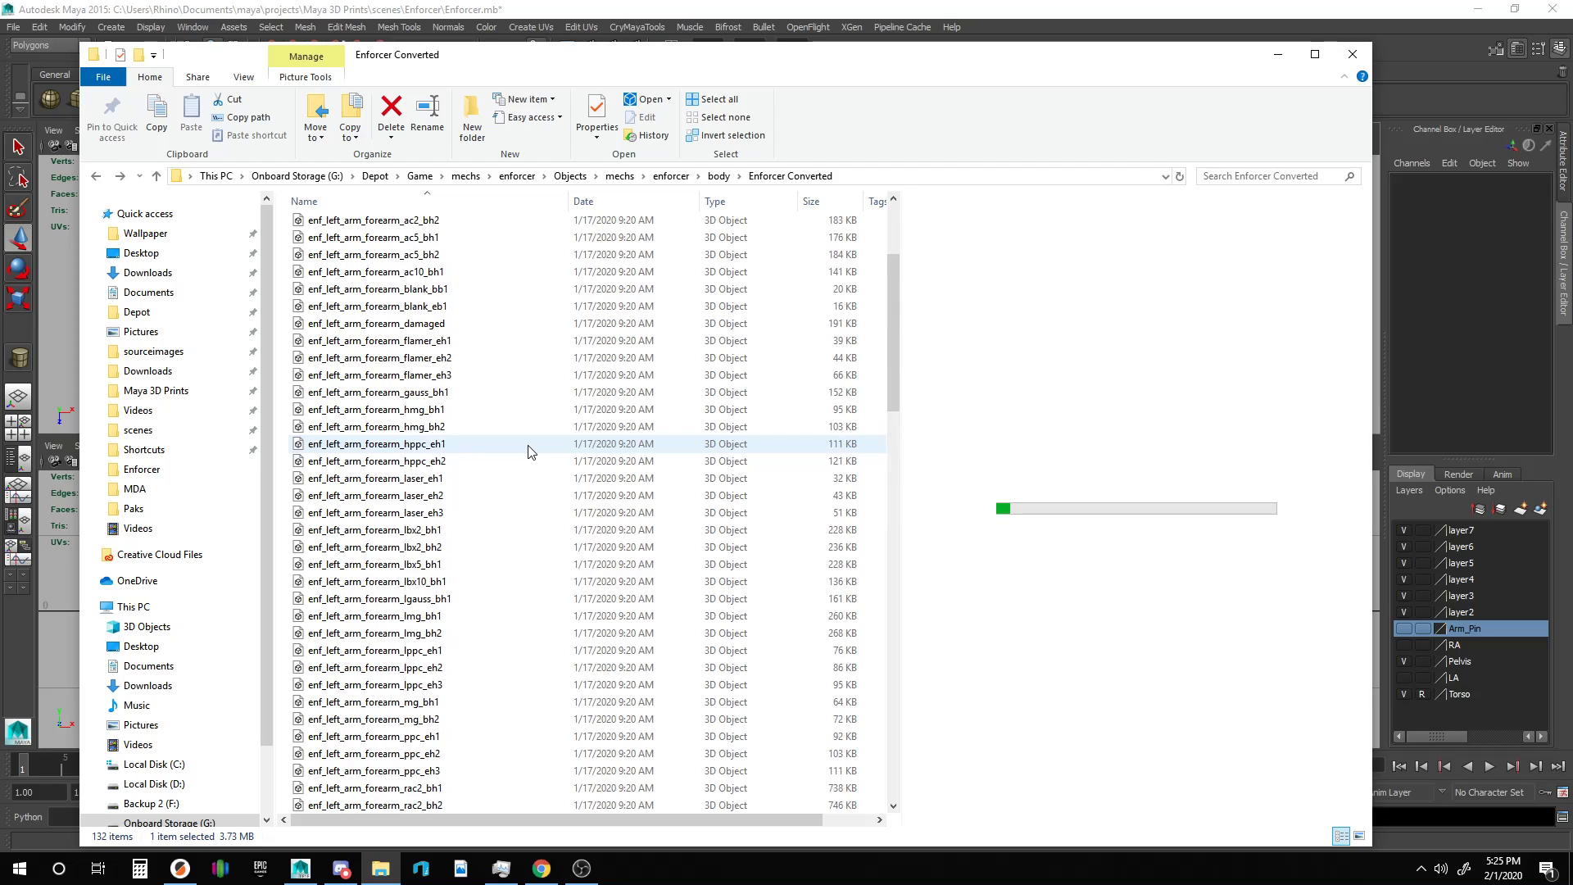
click(382, 313)
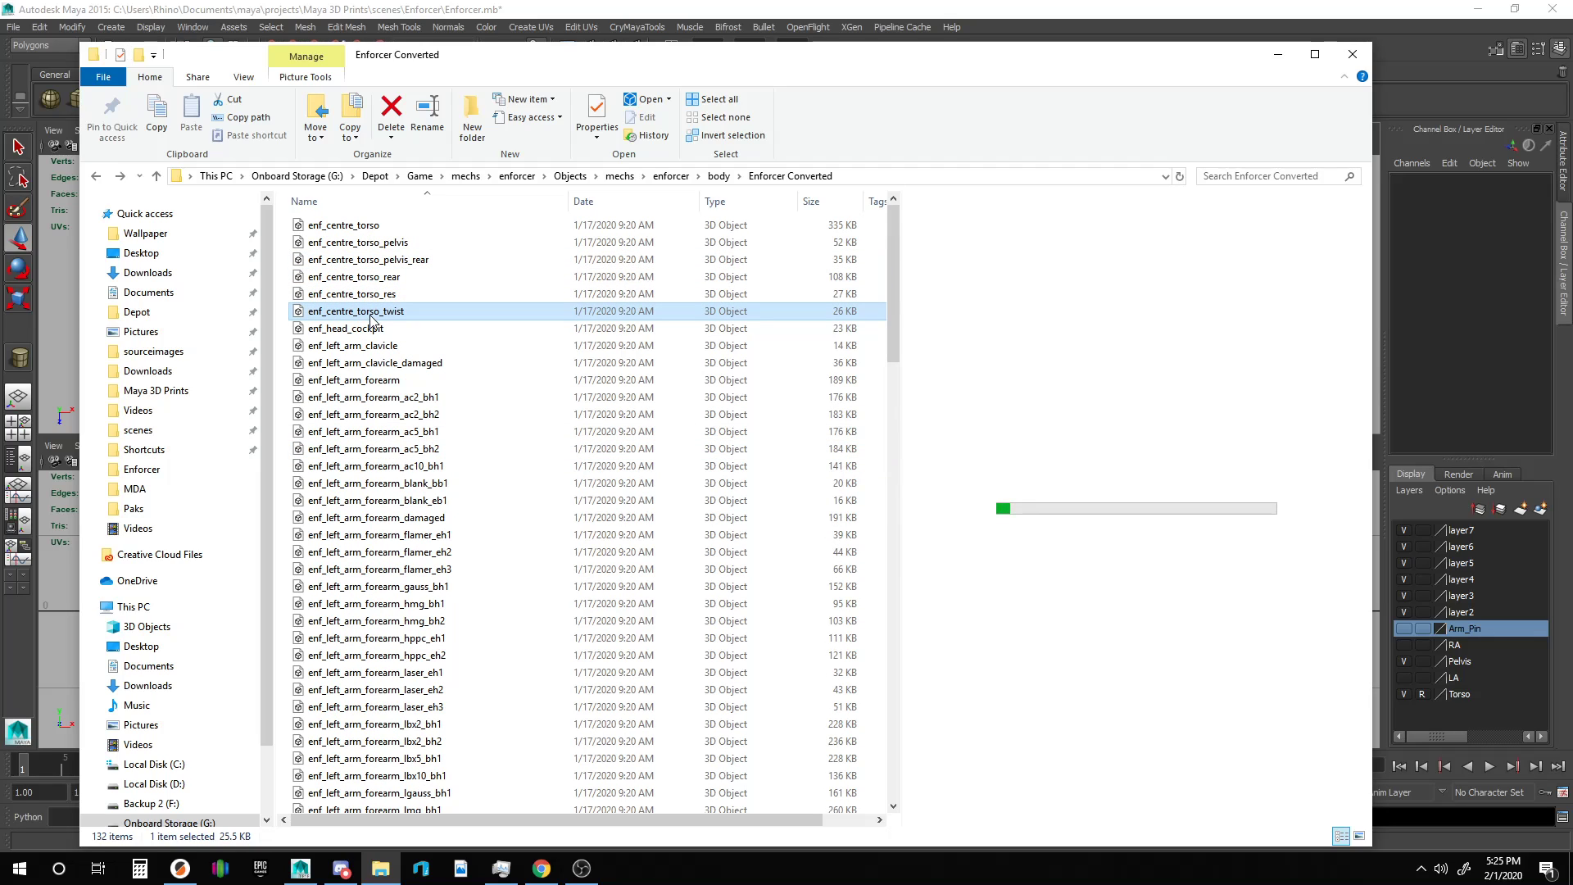
drag(375, 318, 65, 349)
click(1277, 54)
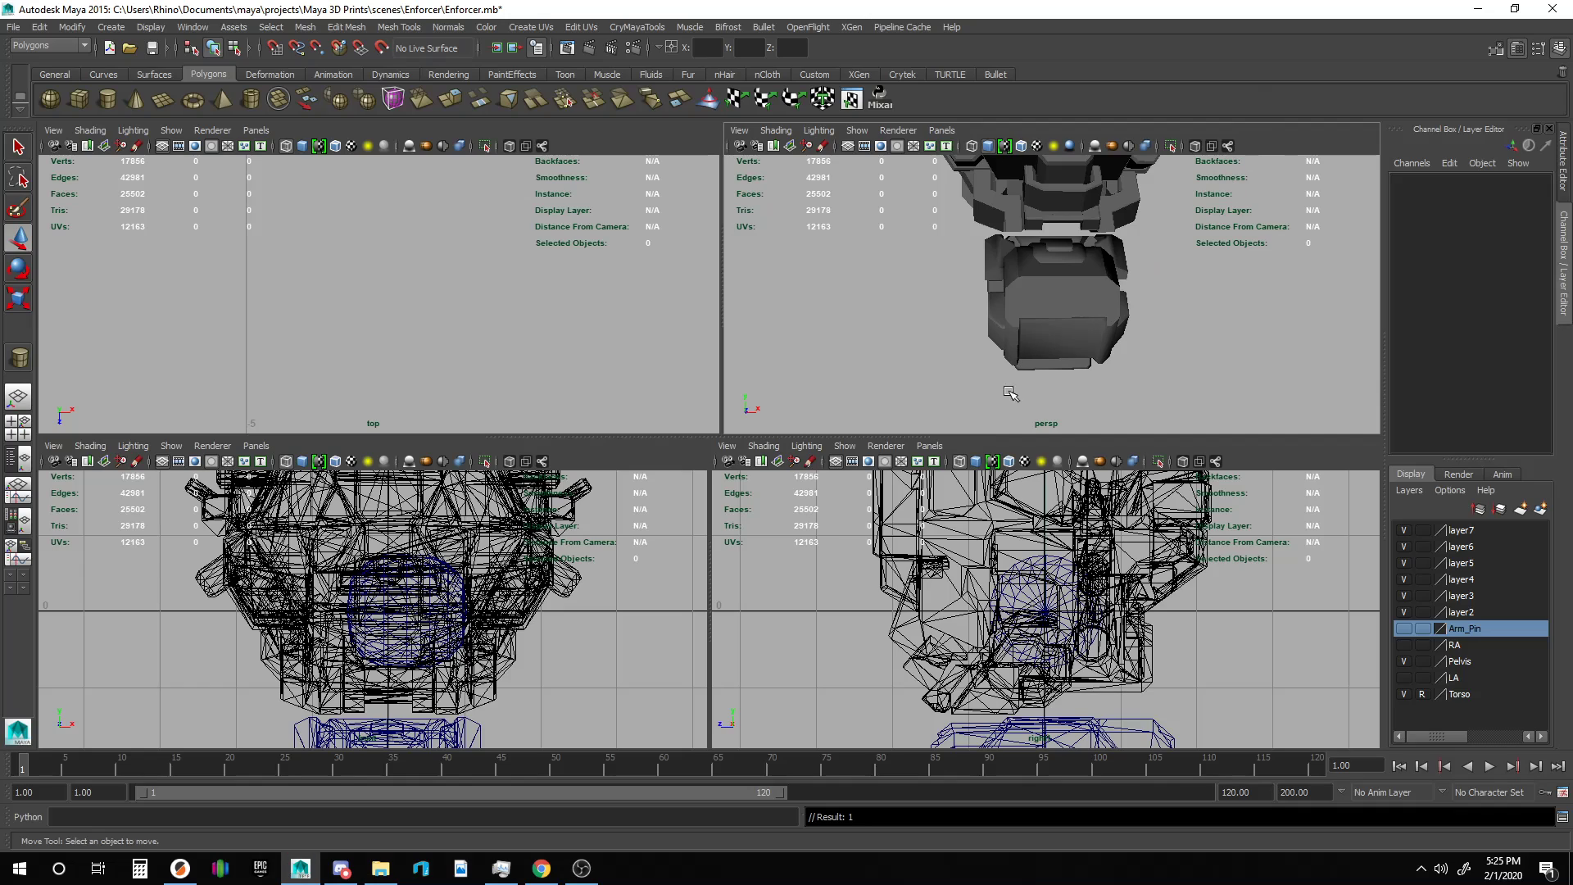
Select the imported torso twist part and set its Rotate Z to -90.
click(1018, 608)
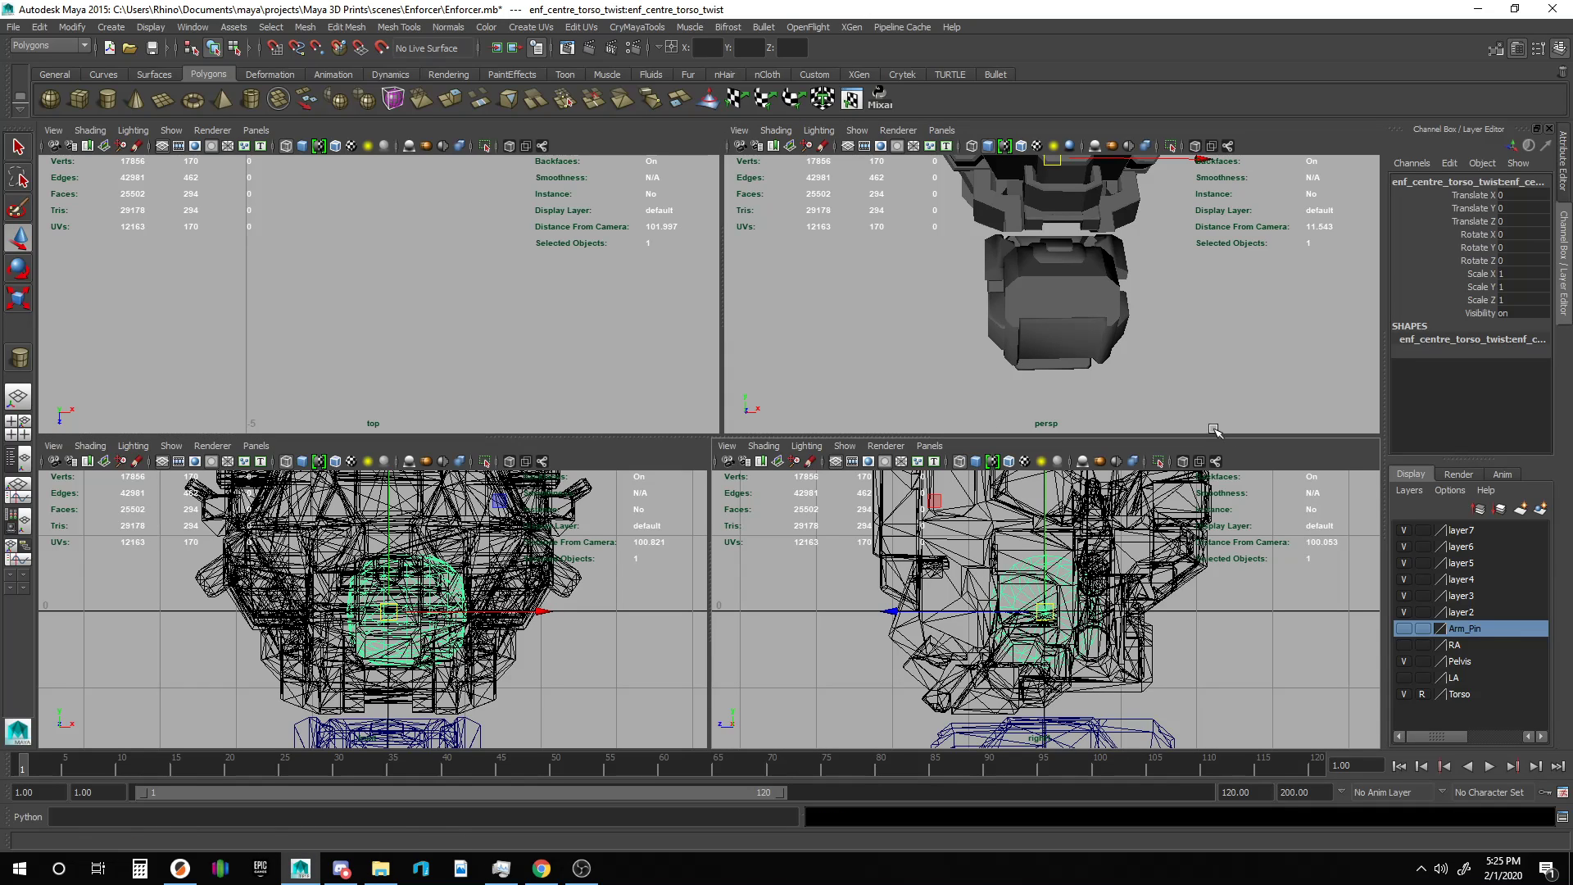
key(e)
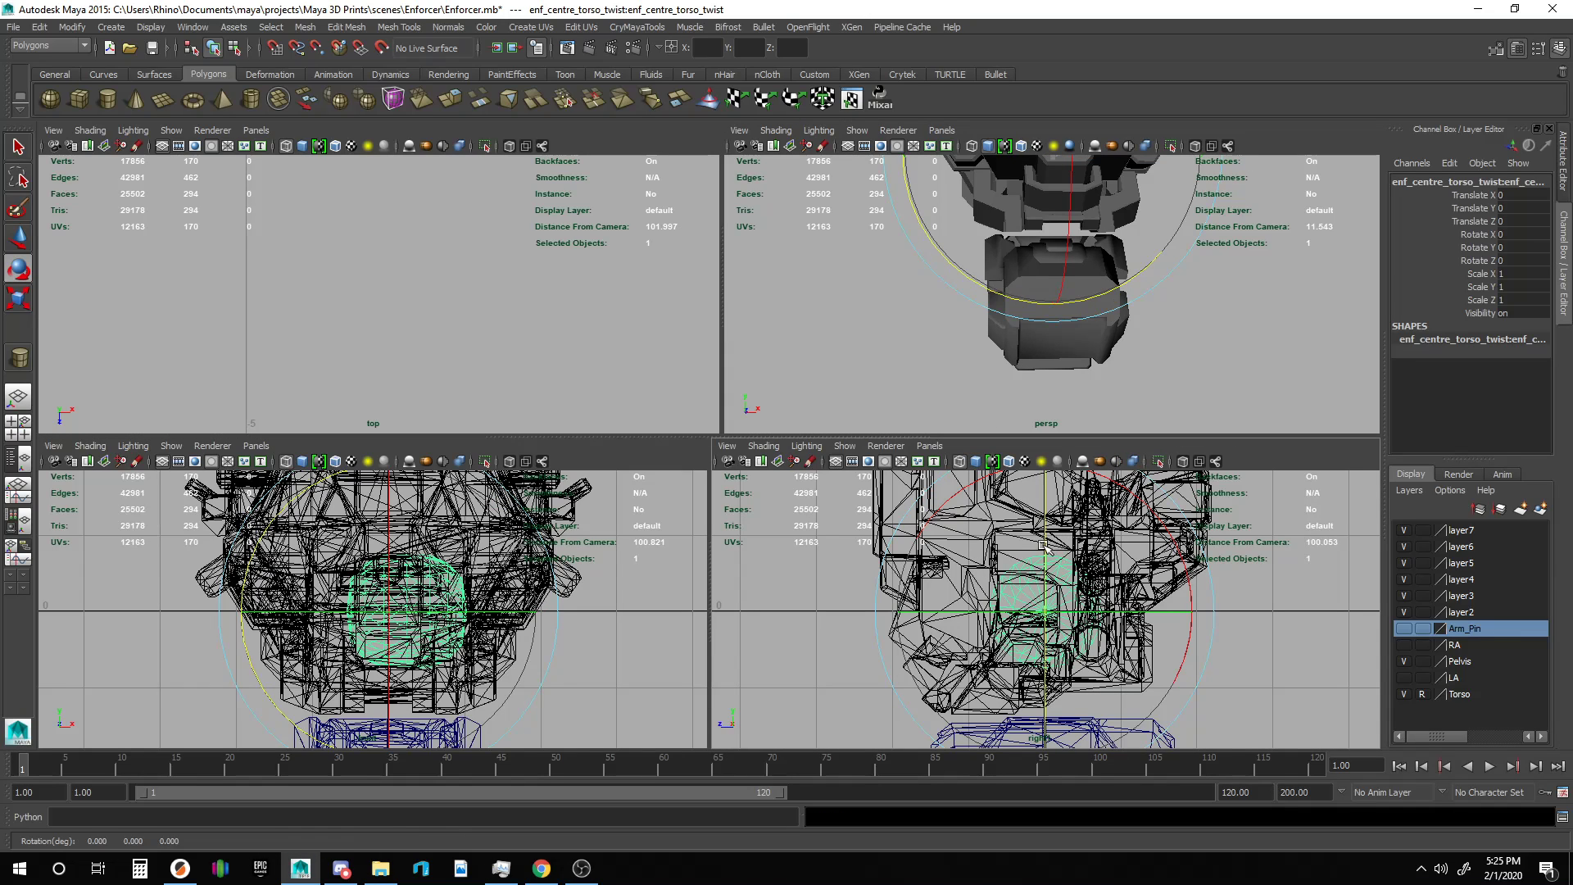
drag(1036, 397, 1106, 364)
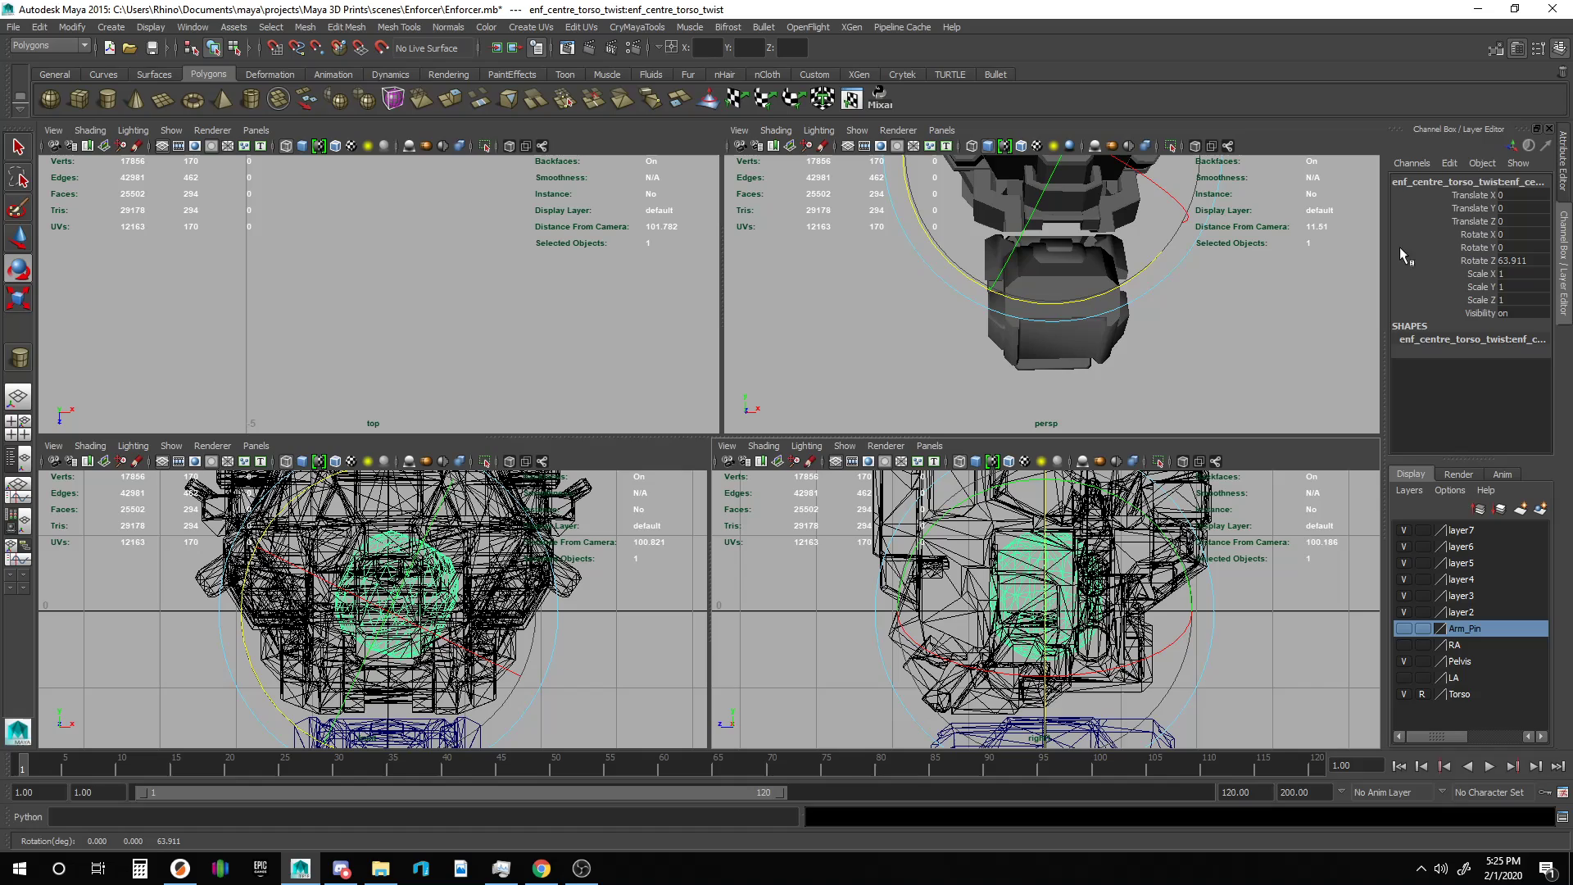
click(1510, 261)
text(-90)
key(Return)
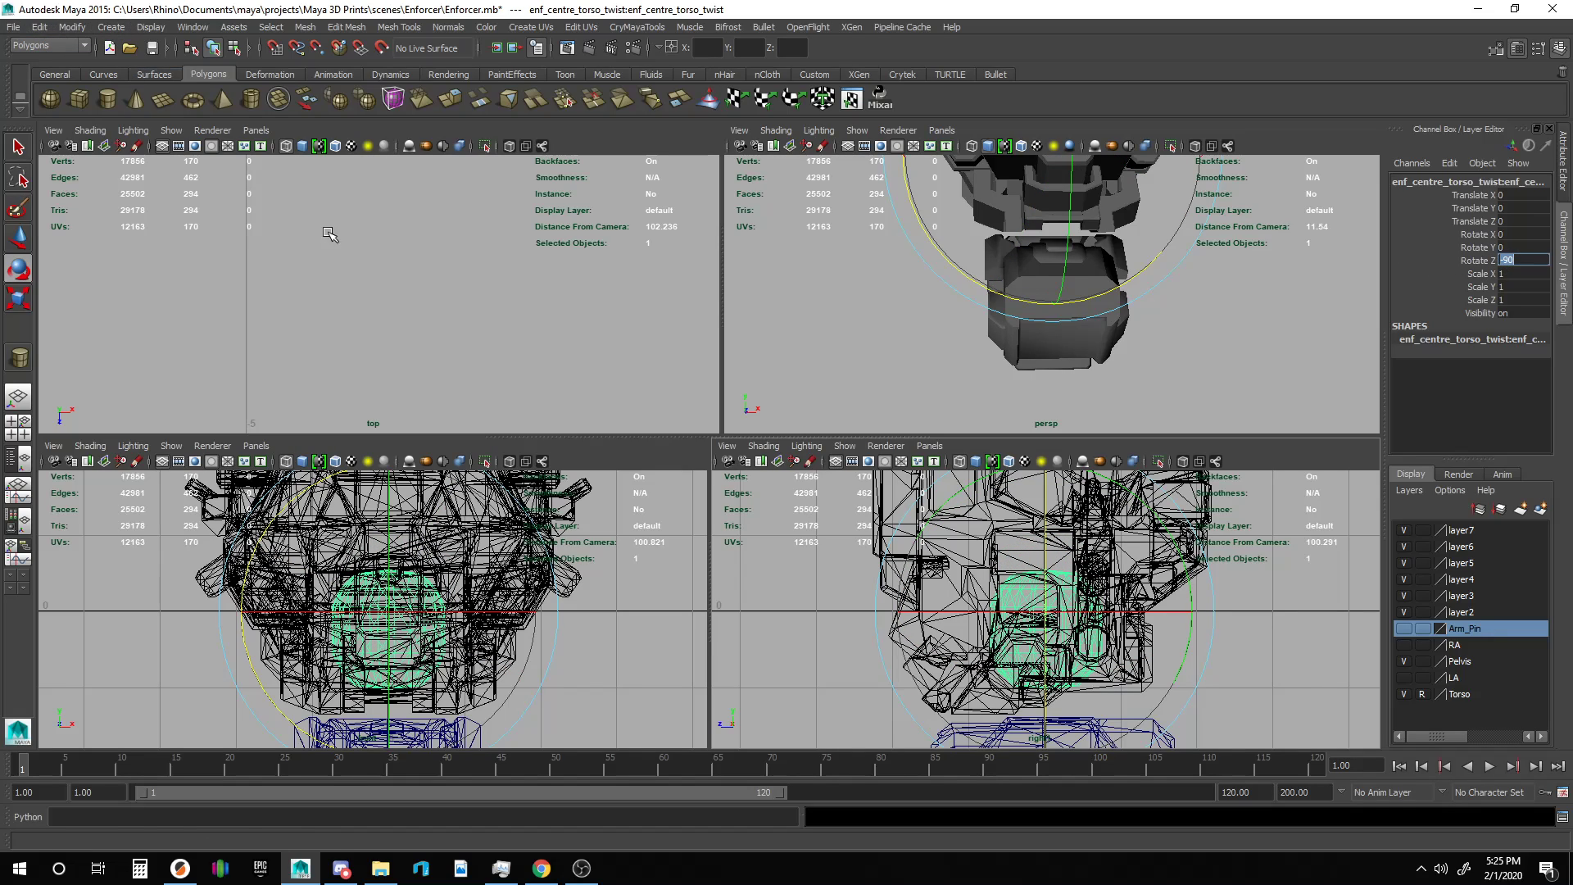
Add the front pelvis part to the selection and freeze the transformations of both selected parts.
drag(1119, 402, 967, 354)
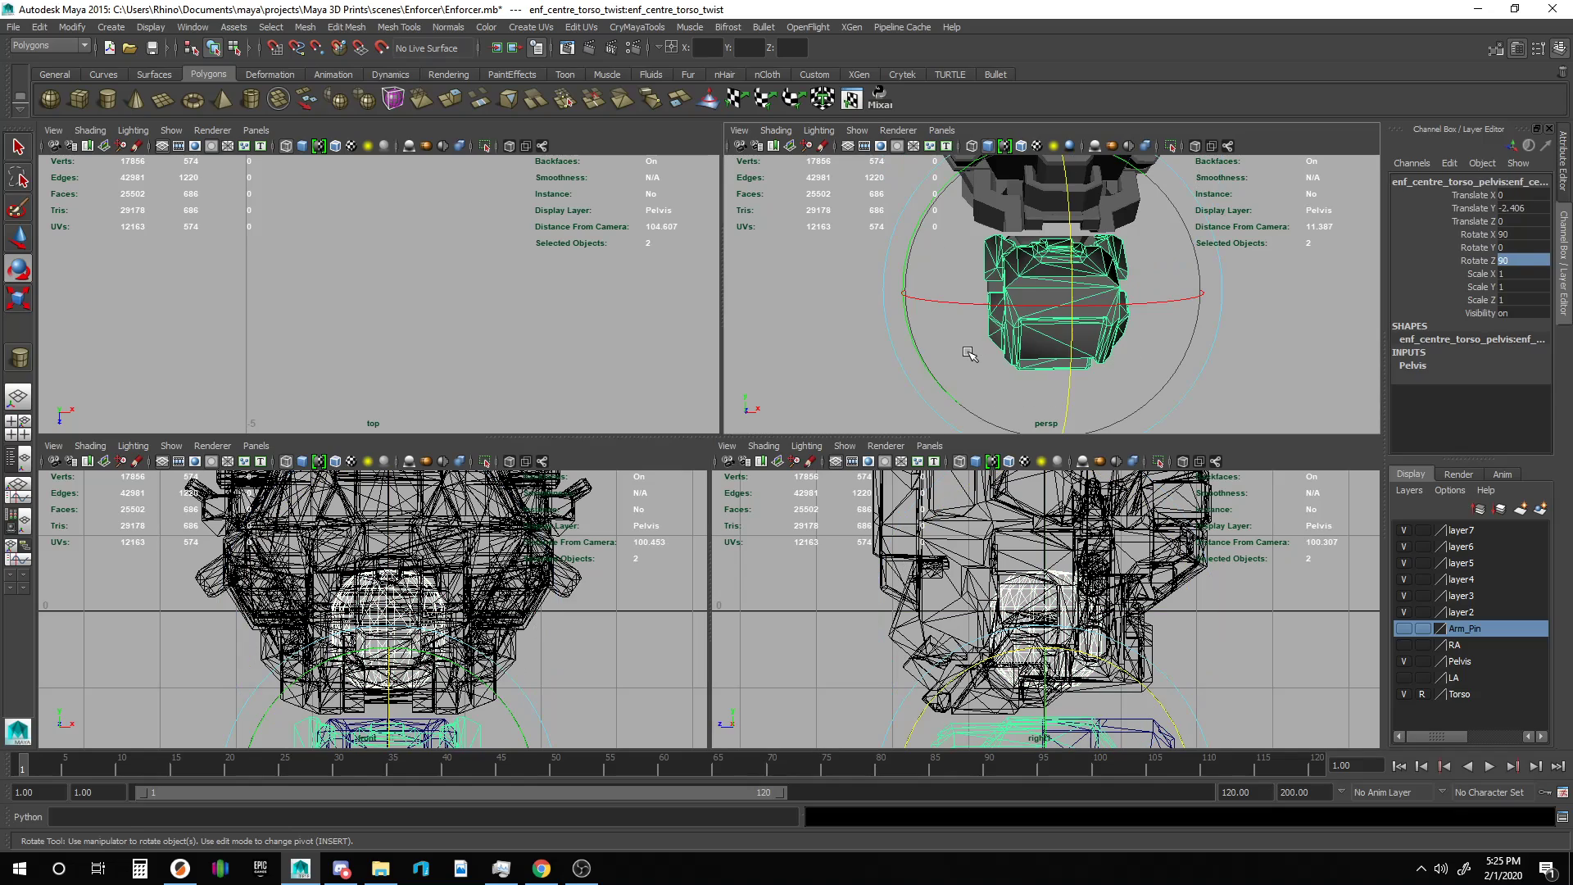
click(72, 27)
click(121, 82)
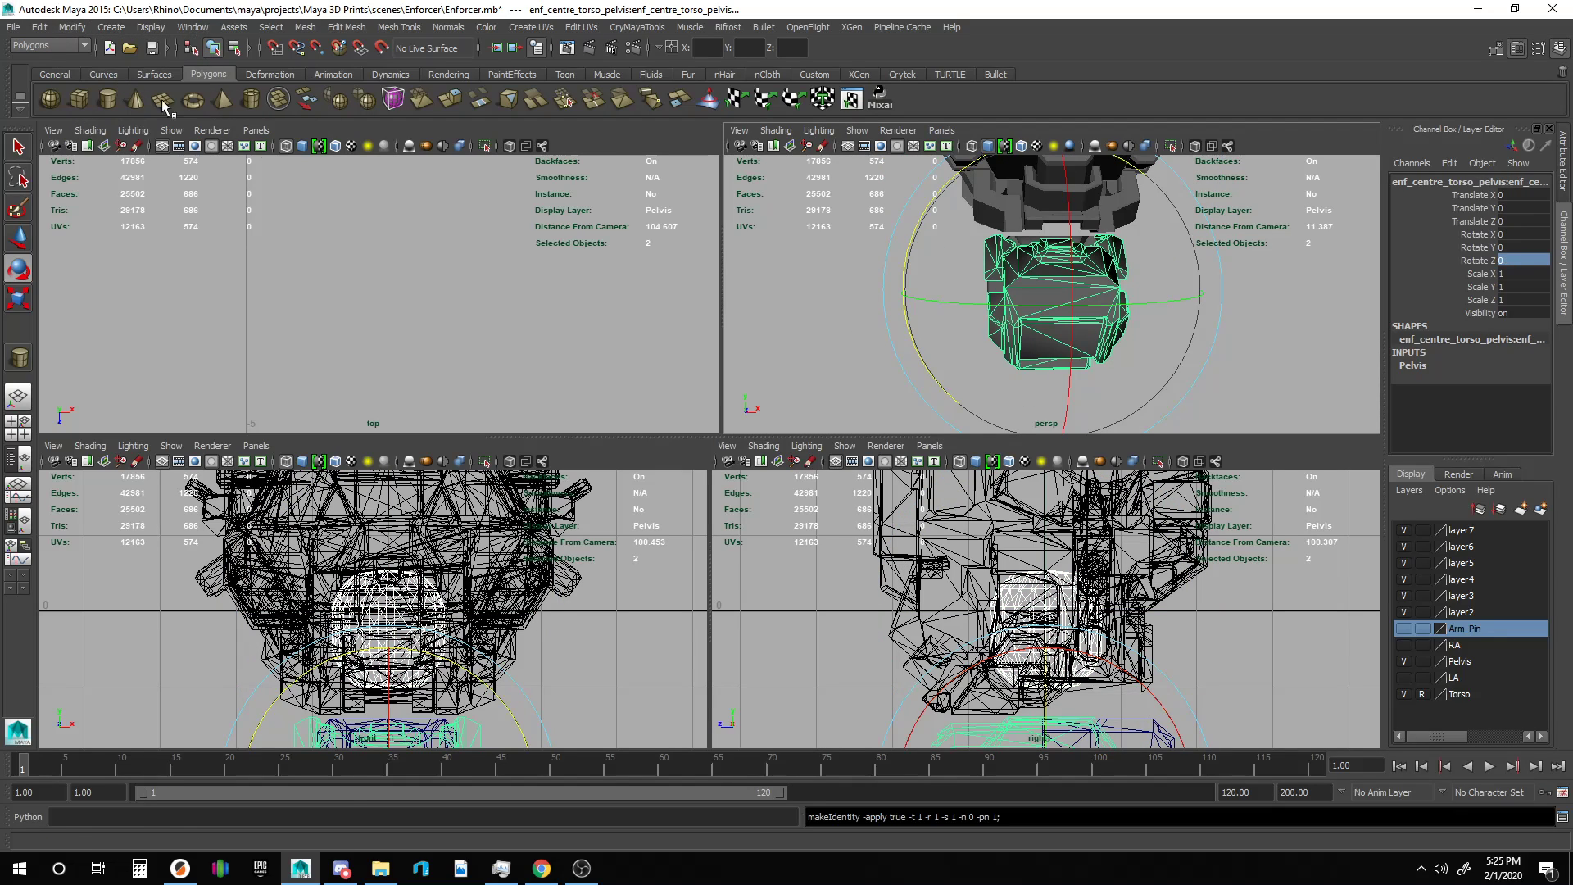
Select the torso twist part and move it straight down to a Translate Y of about -1.043.
click(1057, 553)
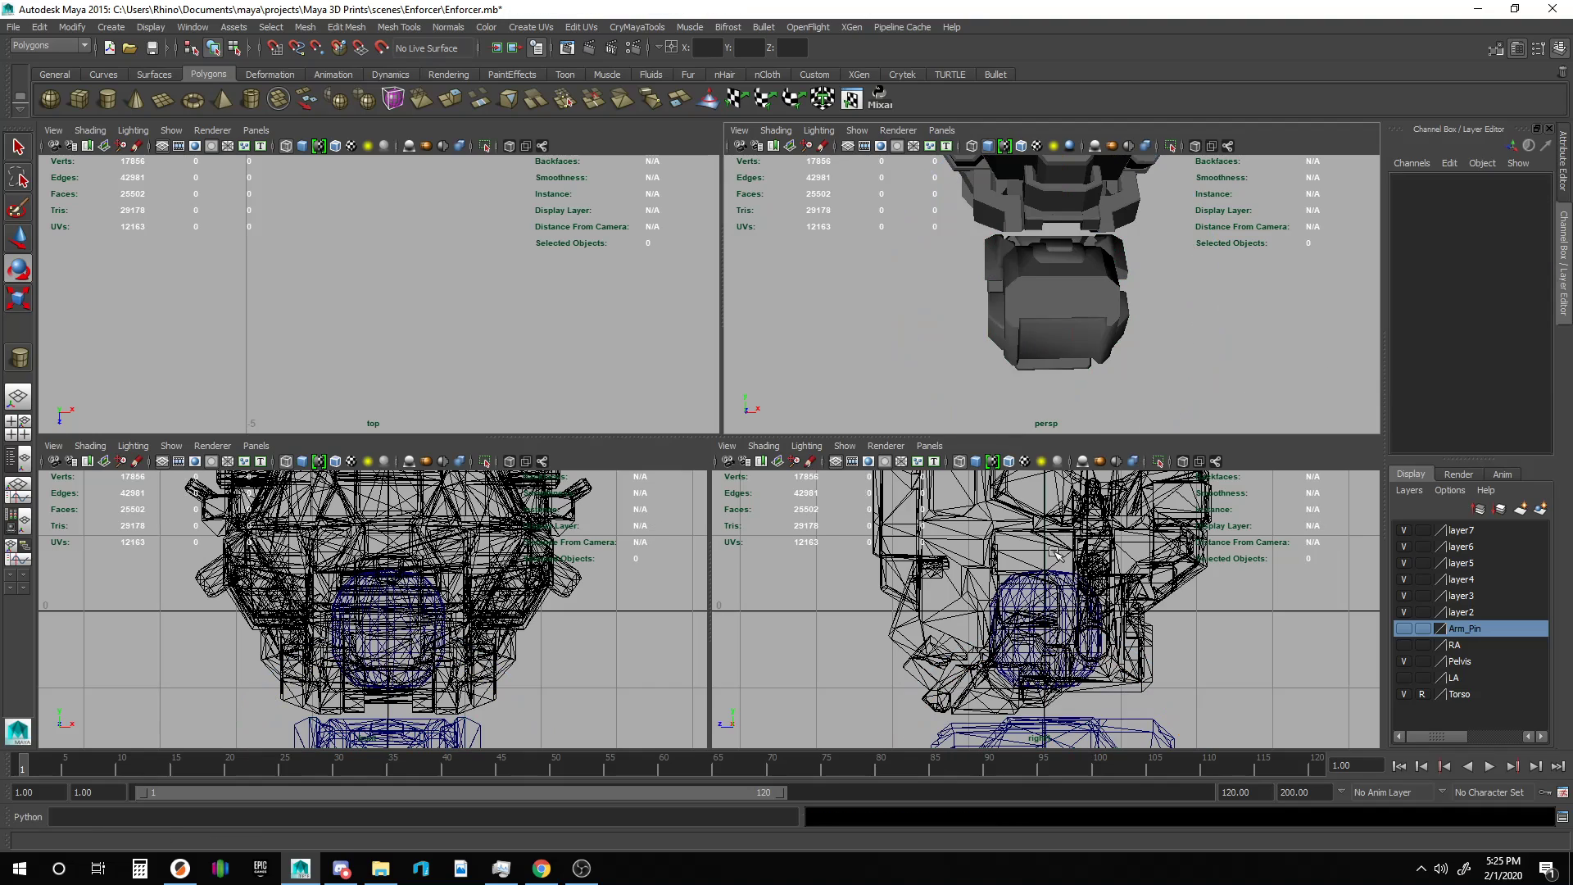
click(1047, 596)
key(w)
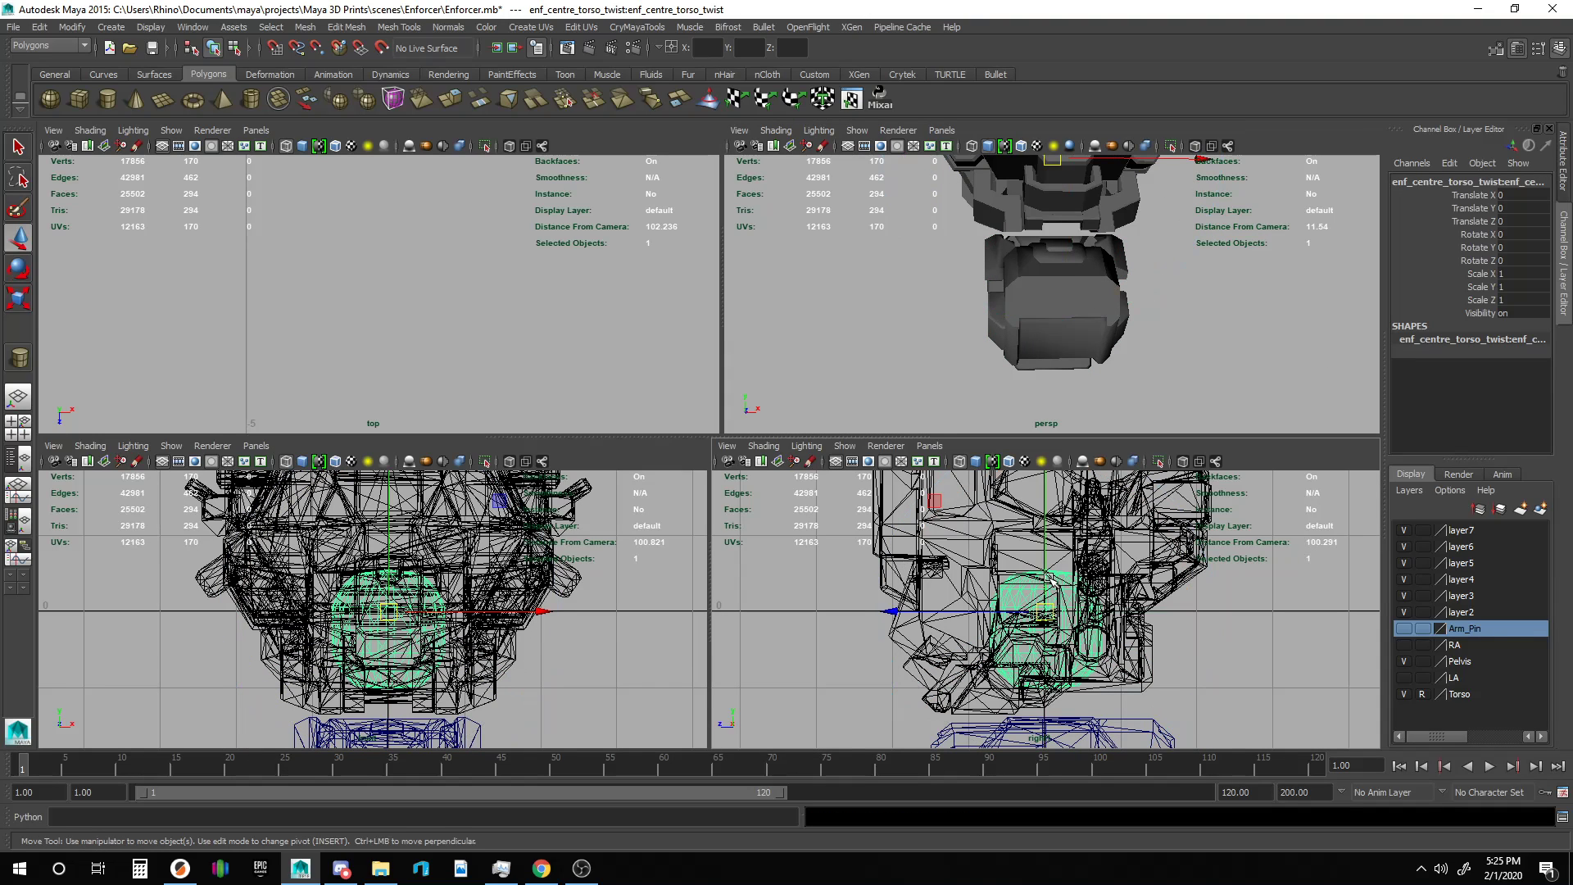
drag(1049, 513, 1050, 591)
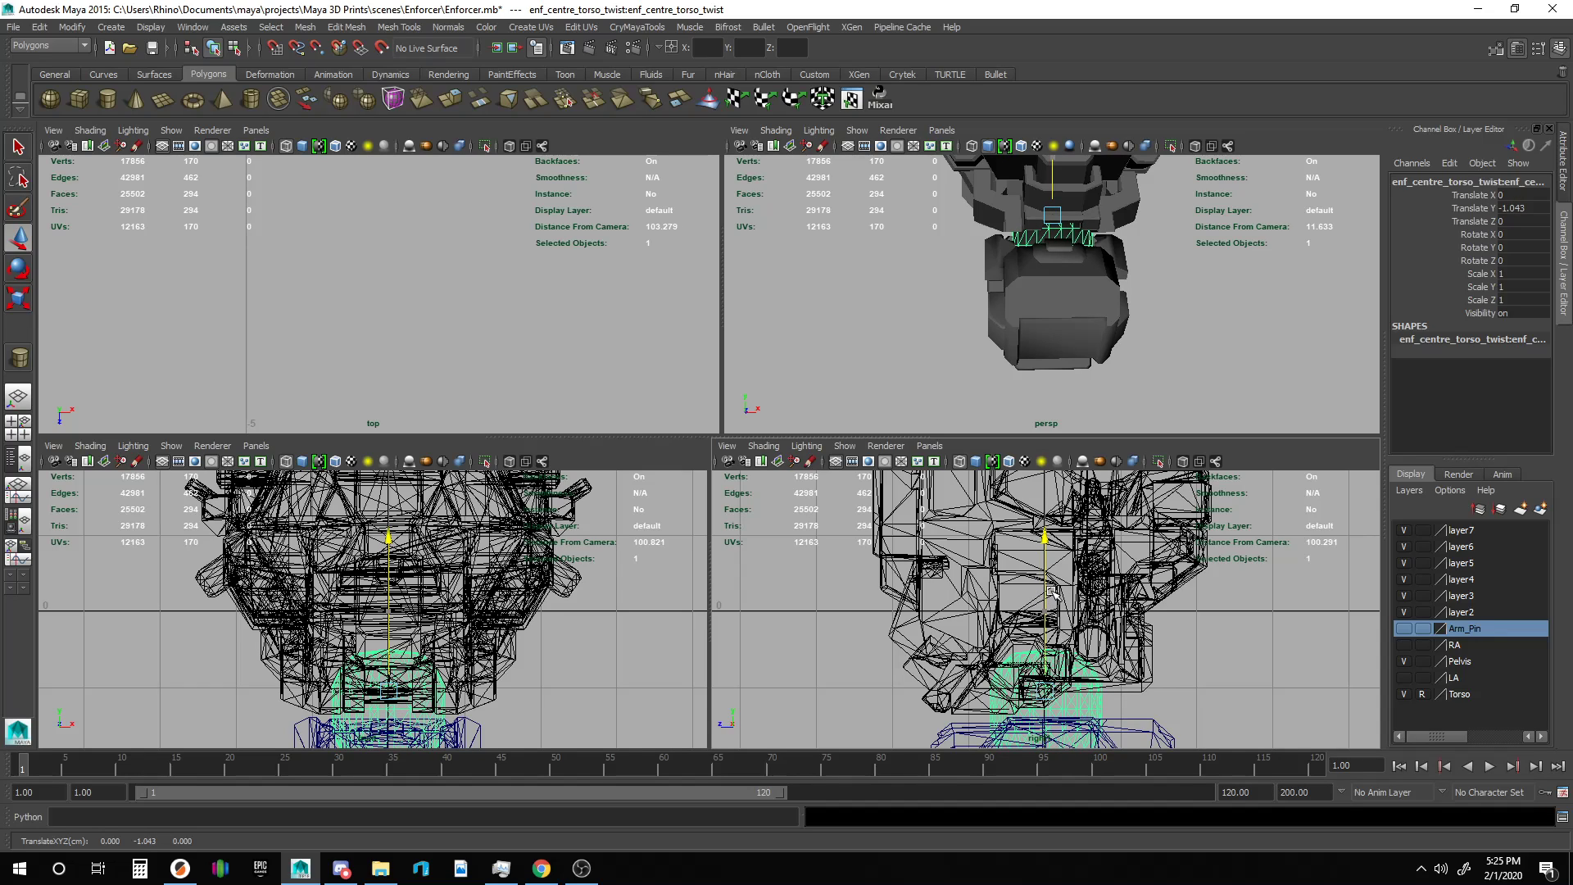
Snap the torso twist's pivot vertically to its mid-height vertices, and snap the part down to the pelvis's upper edge at Translate Y -1.224.
scroll(1103, 624, up, 2)
alt+middle_drag(1100, 583, 887, 532)
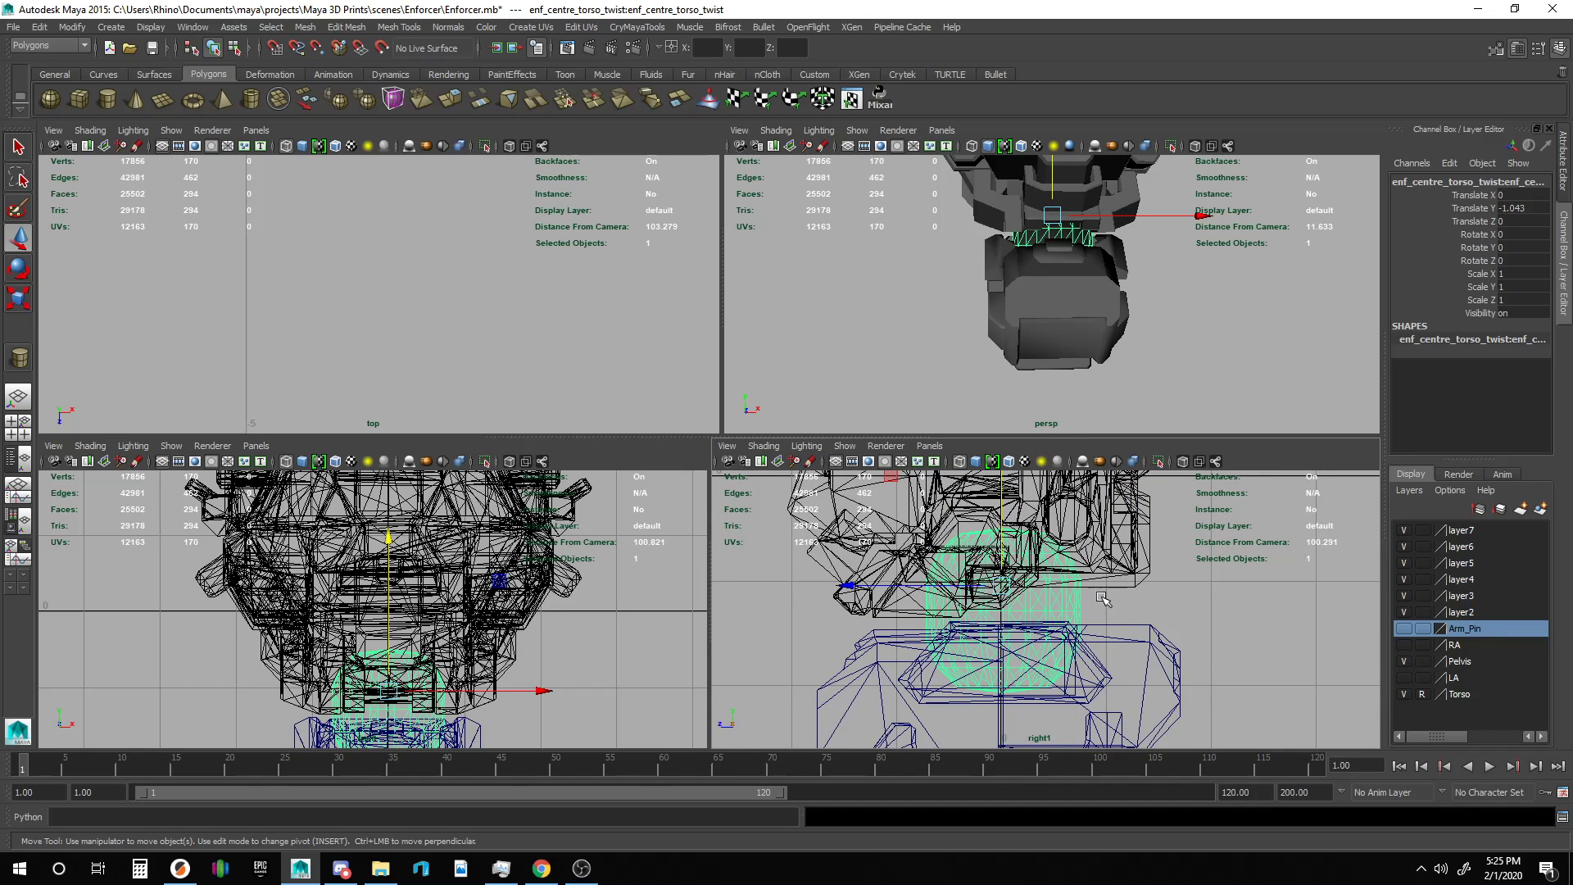
mouse_move(1051, 585)
alt+middle_down()
mouse_move(1042, 564)
mouse_move(1049, 583)
alt+middle_up()
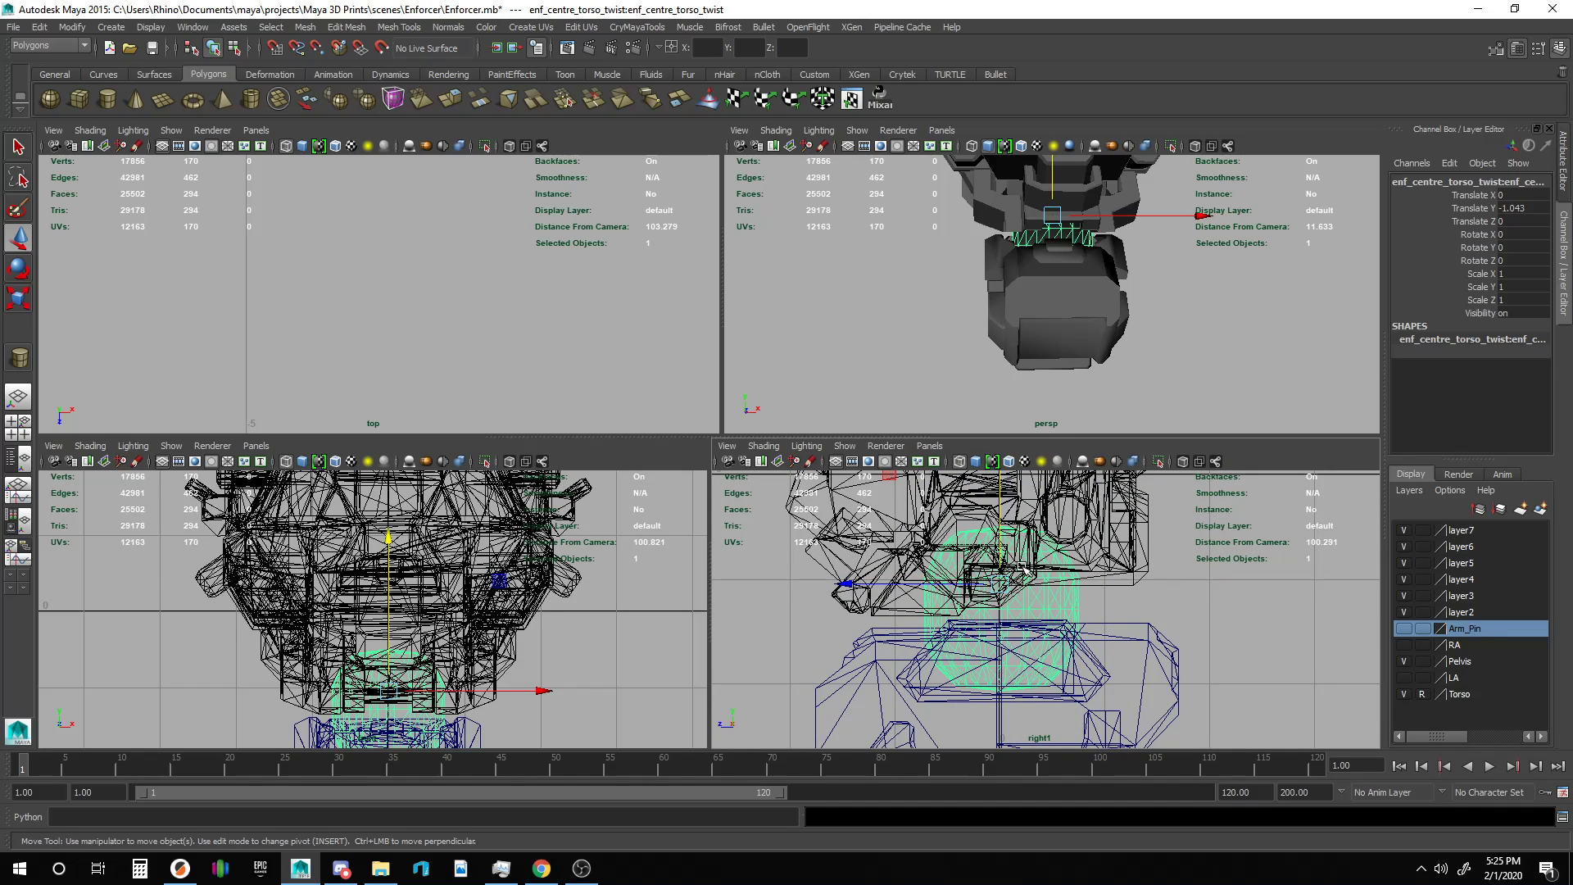
key(Insert)
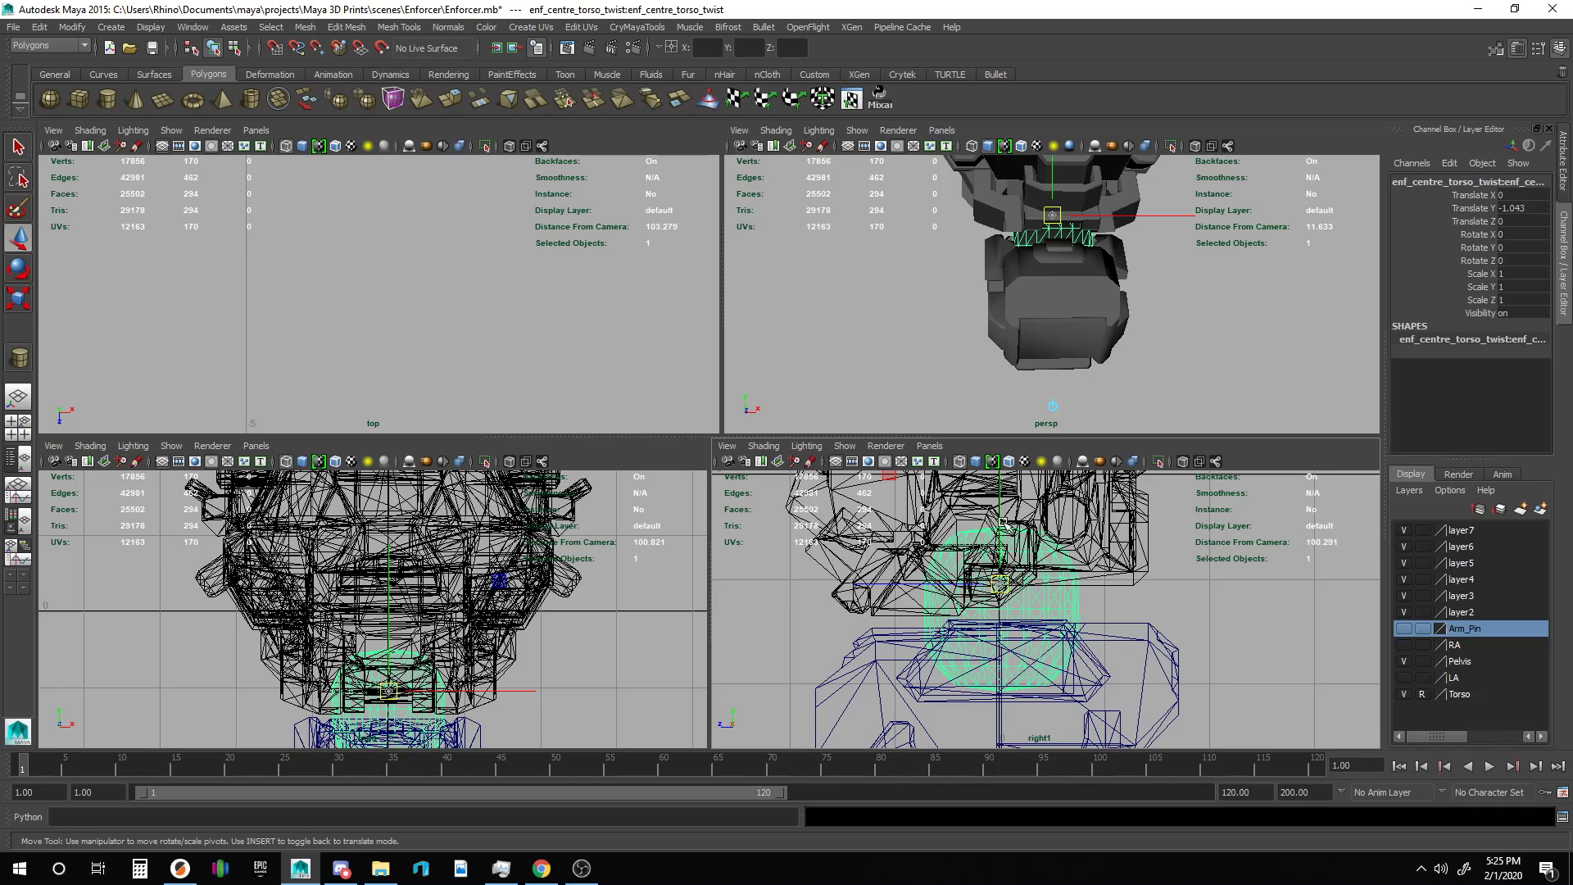
click(994, 513)
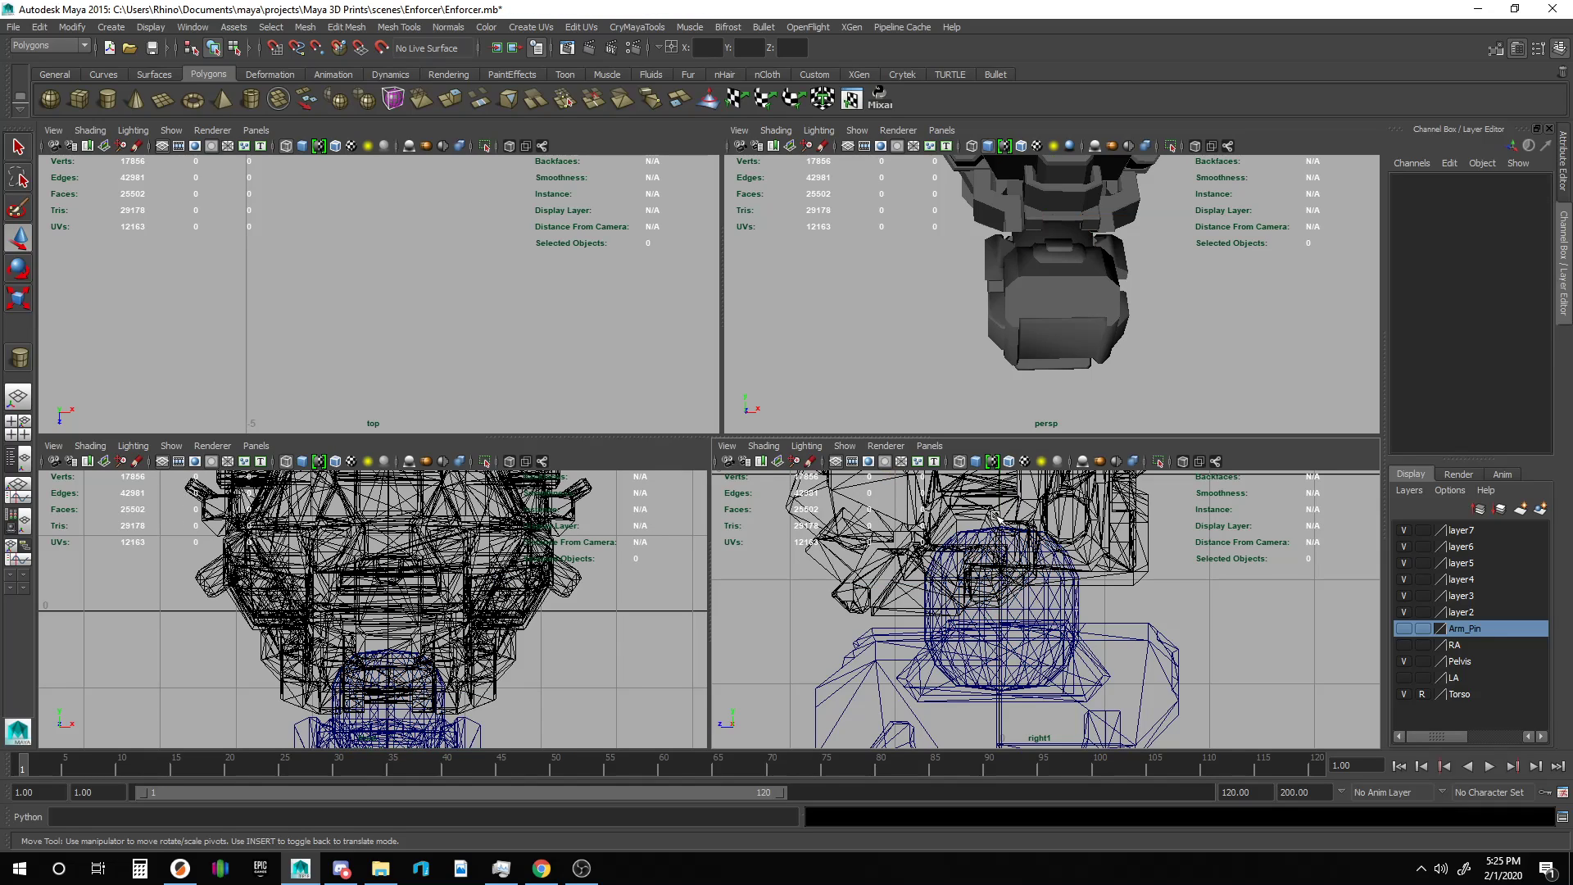
key(ctrl+z)
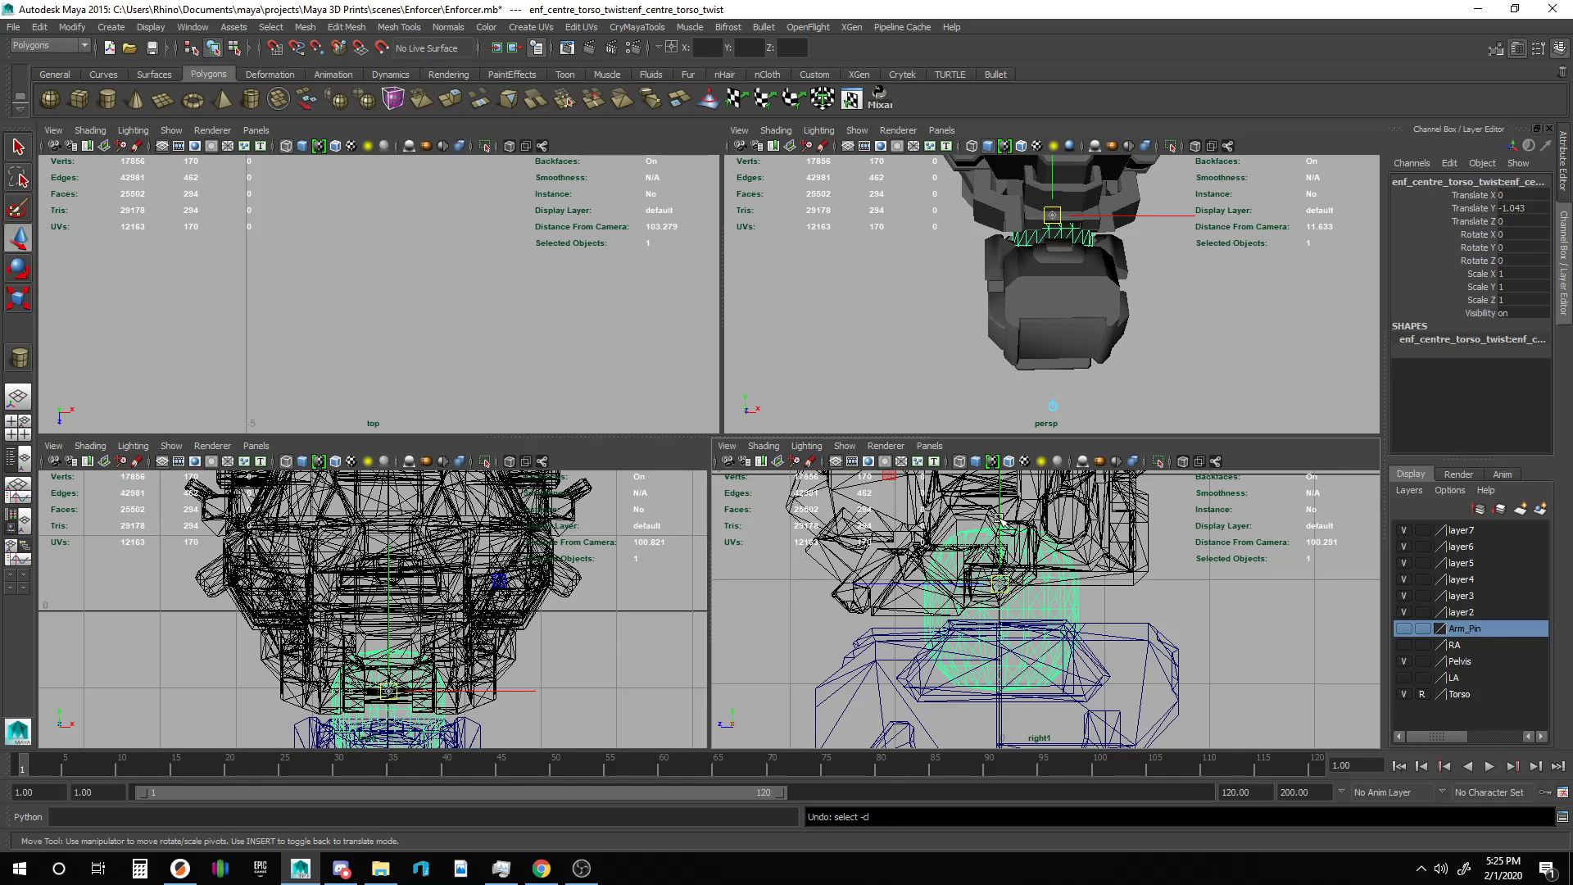
click(998, 518)
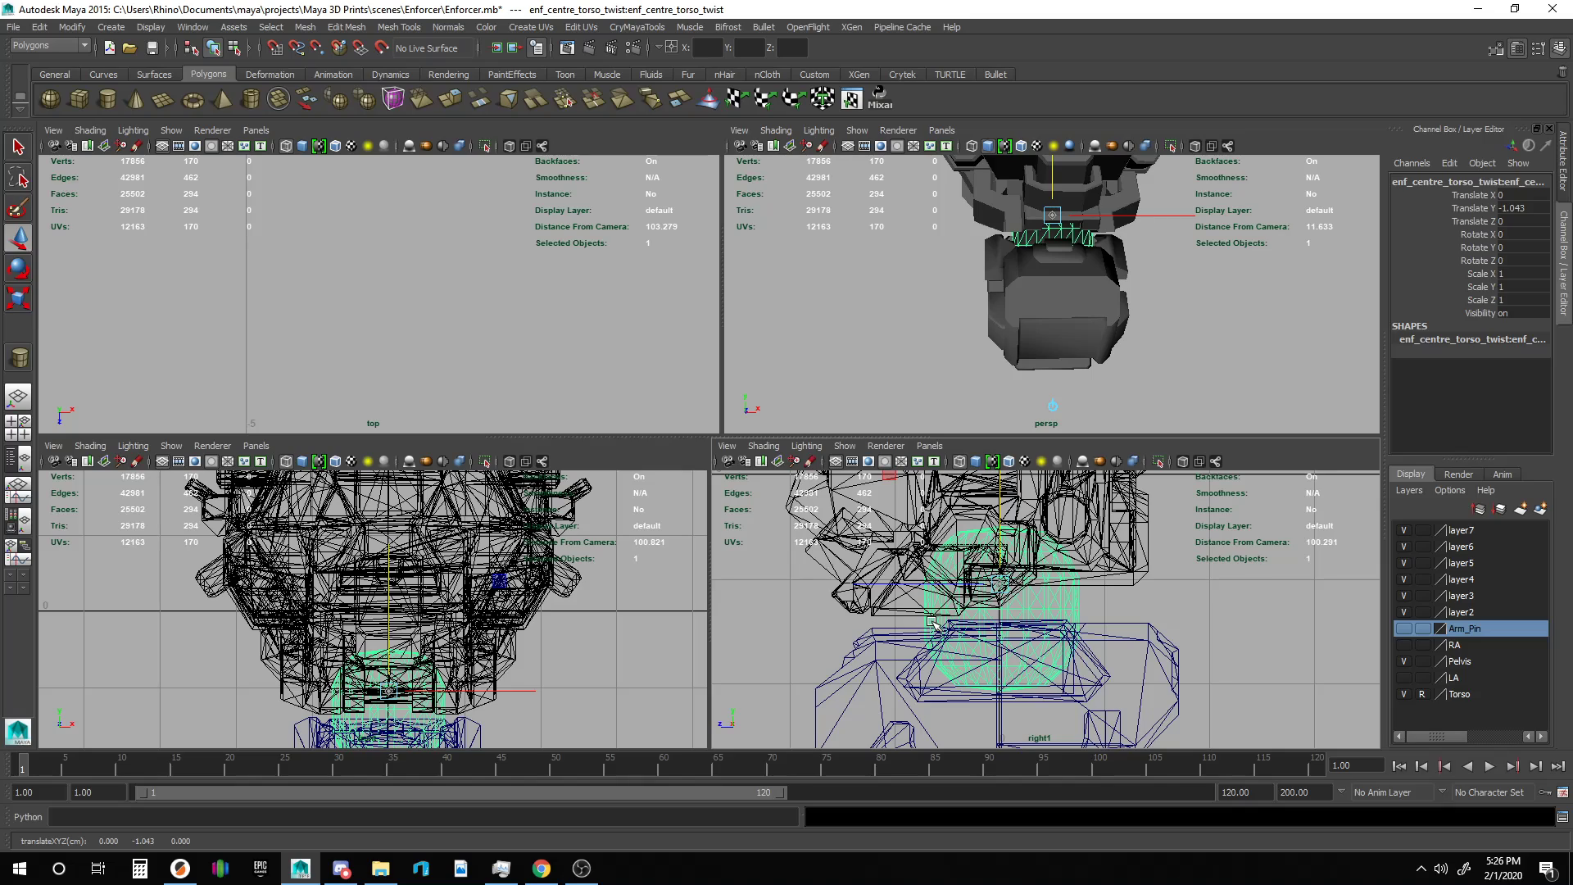
key(v)
middle_drag(936, 624, 949, 608)
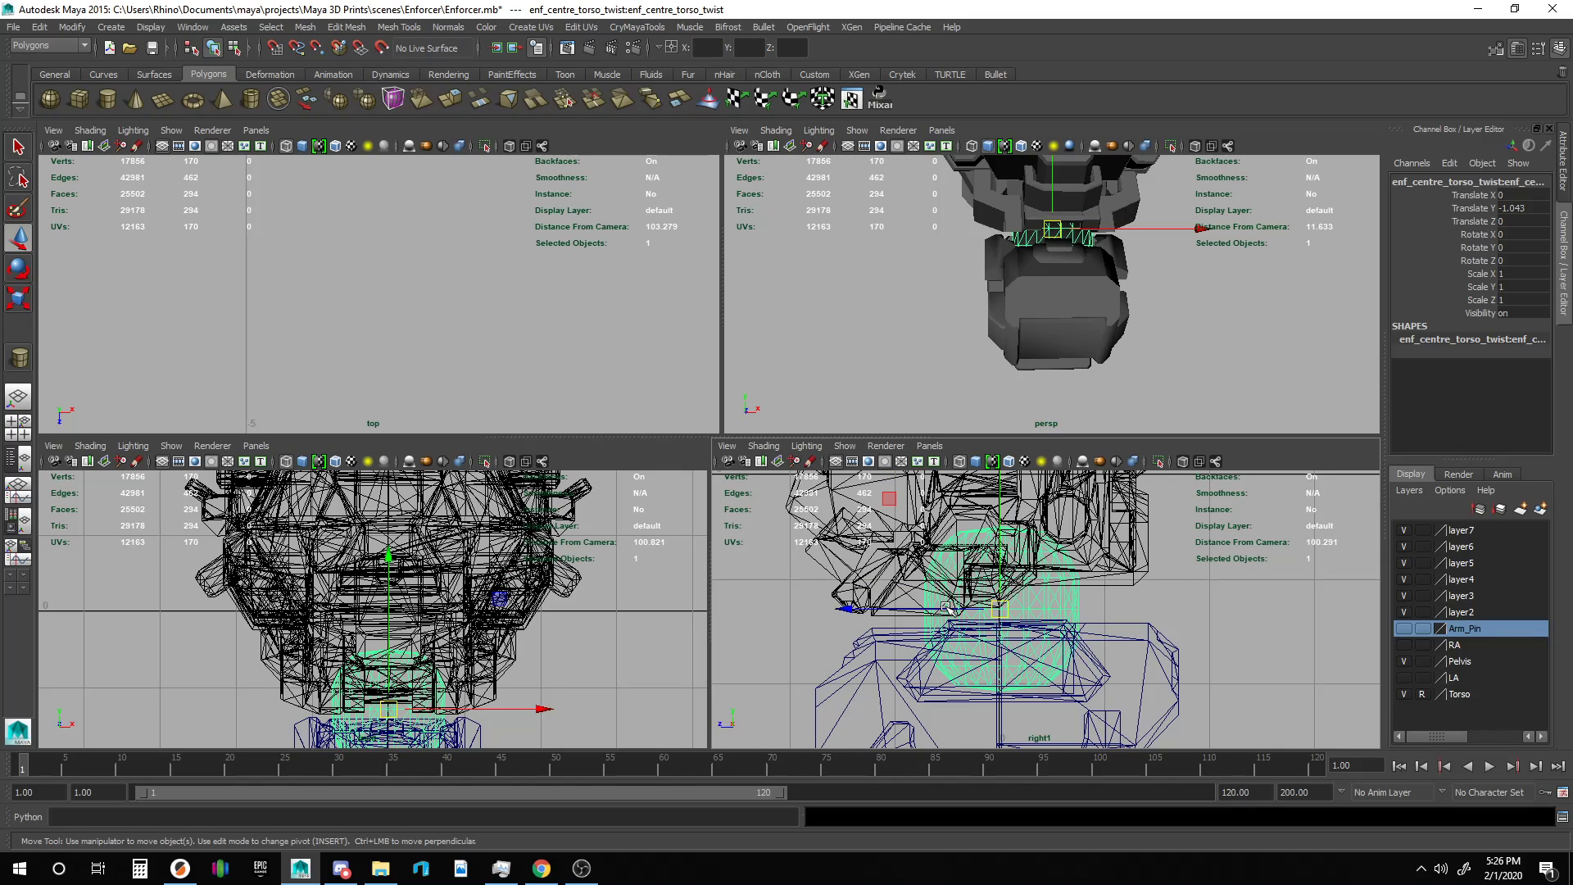
click(999, 501)
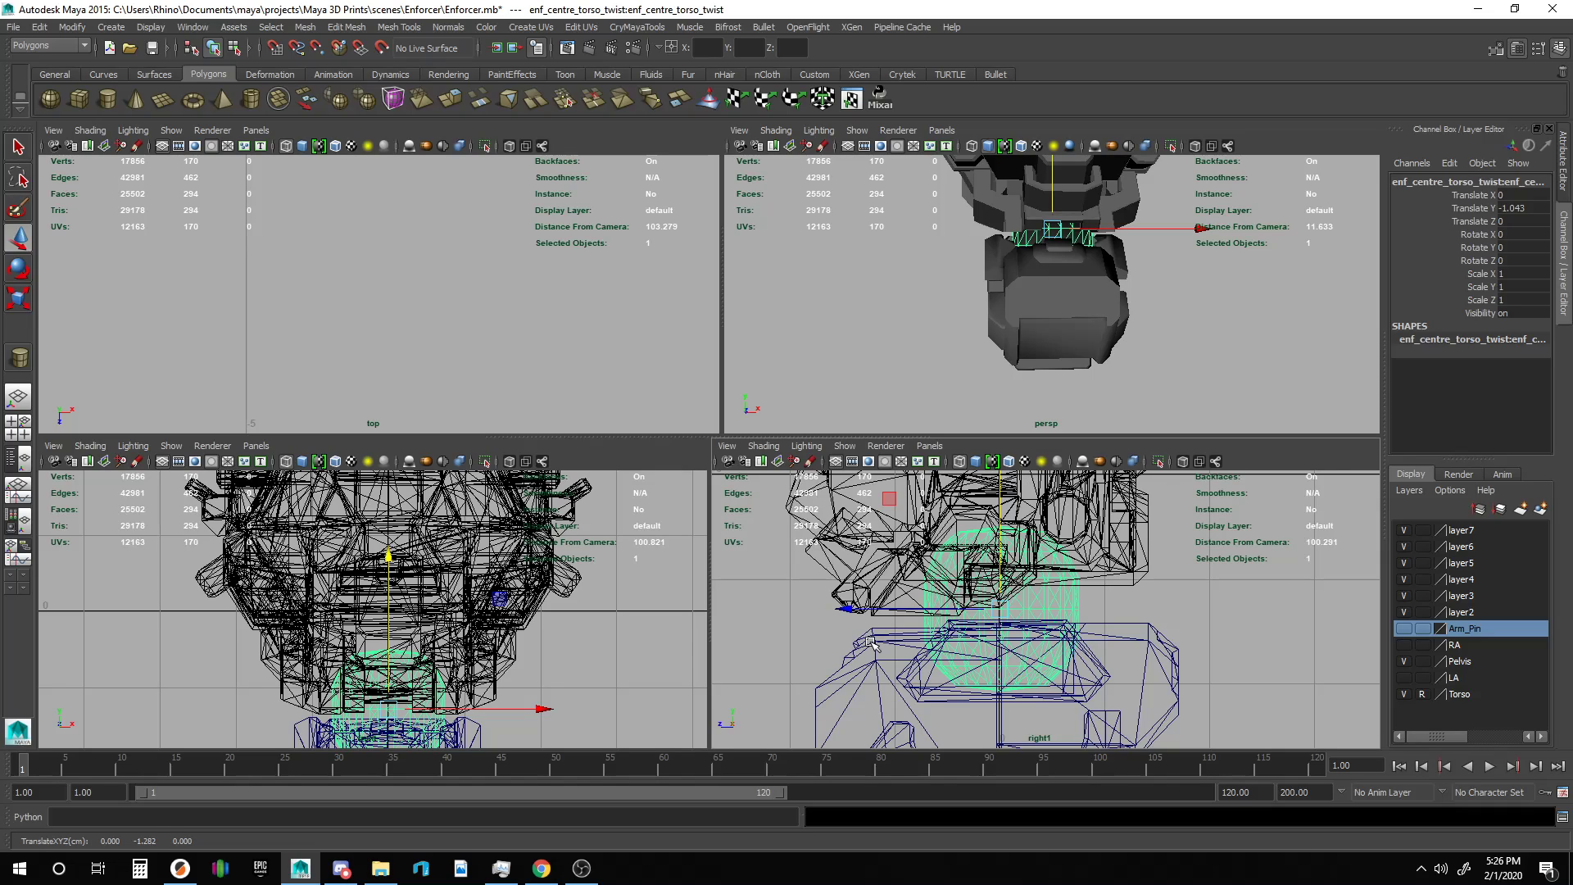
middle_drag(882, 627, 878, 629)
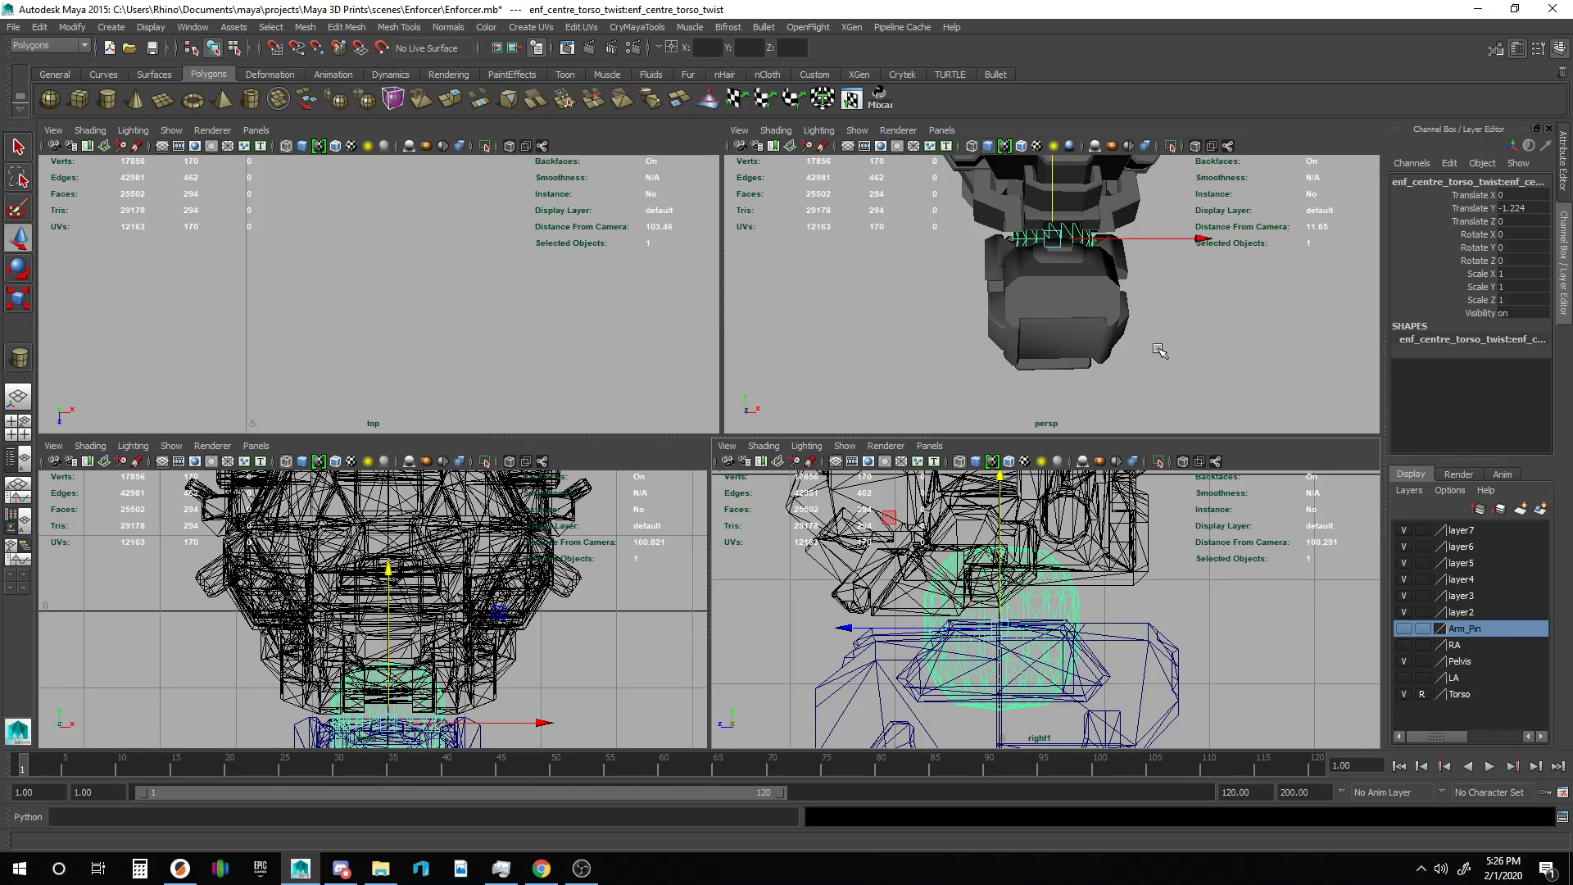
Select the front and rear pelvis parts and switch to vertex selection in the maximized side view.
click(1111, 350)
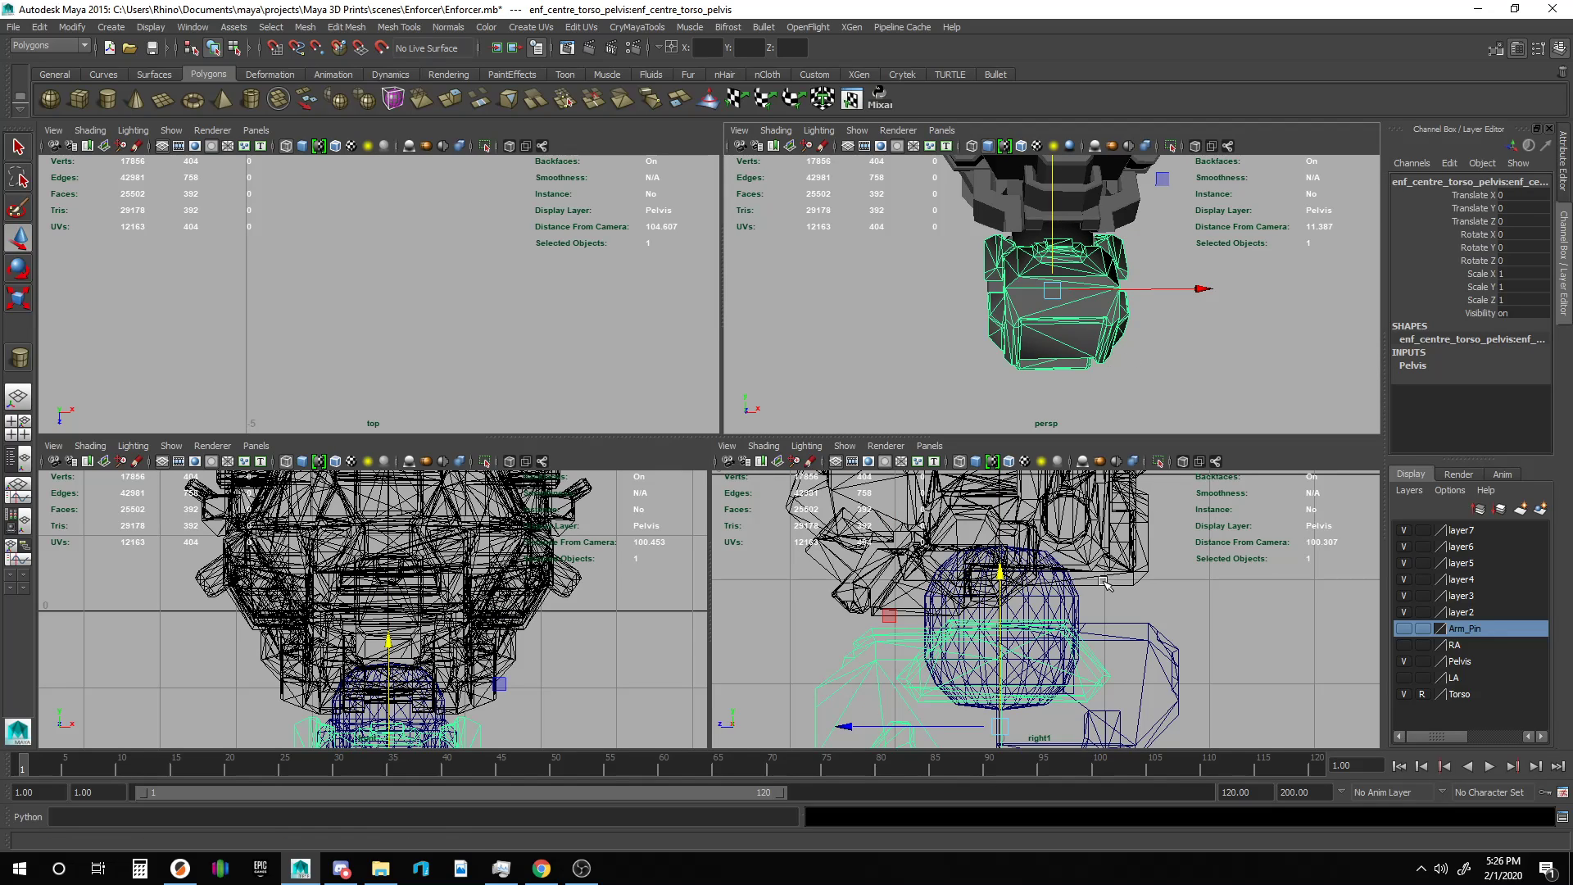
shift+click(1127, 642)
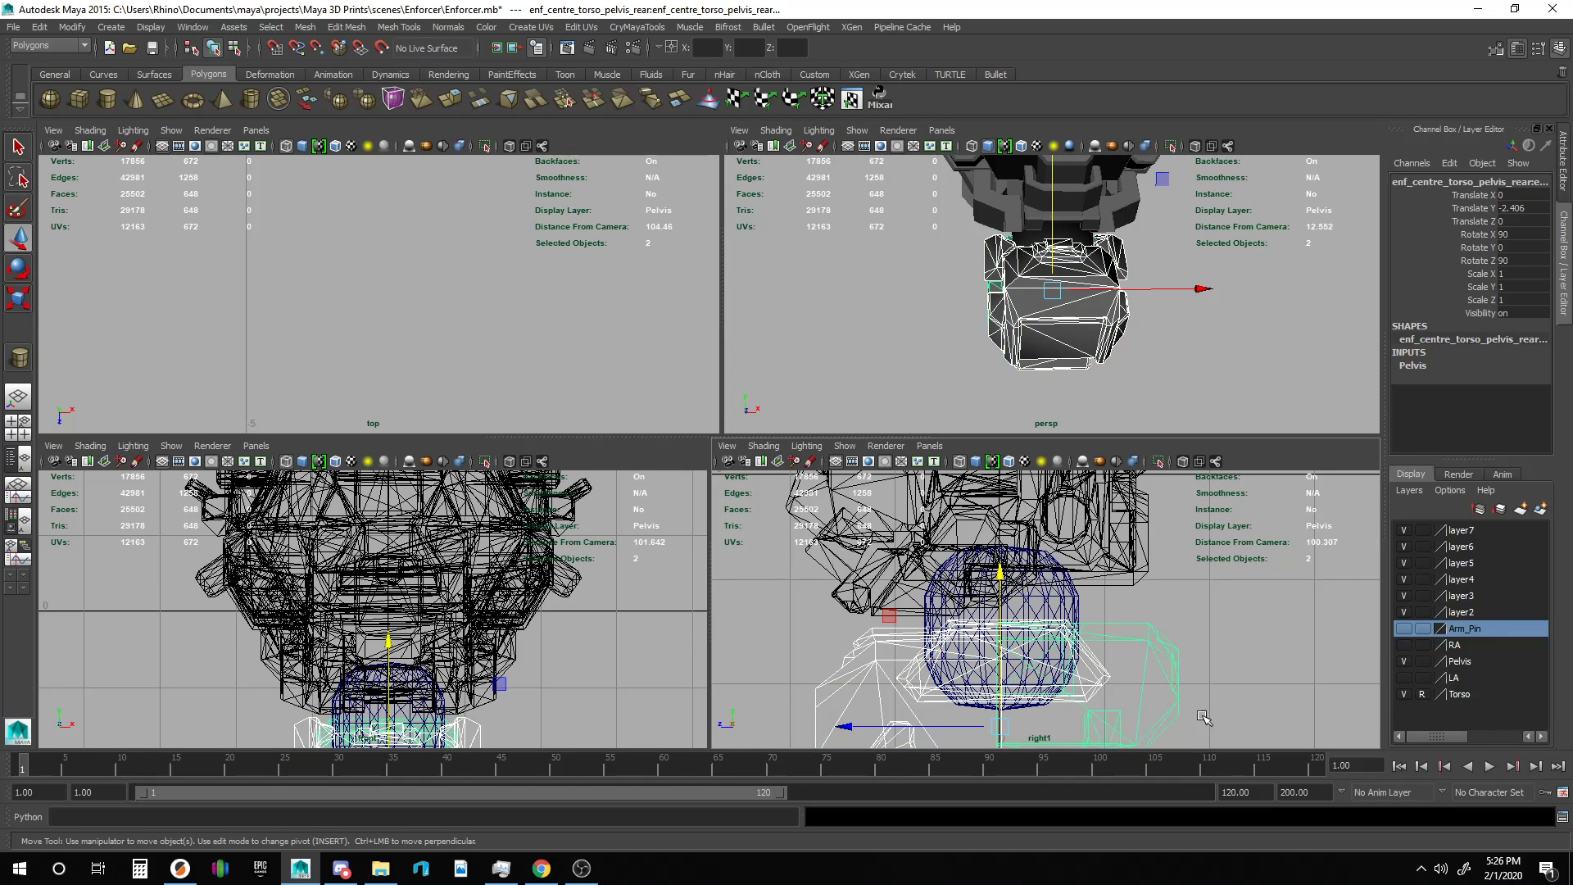
click(316, 29)
mouse_move(334, 66)
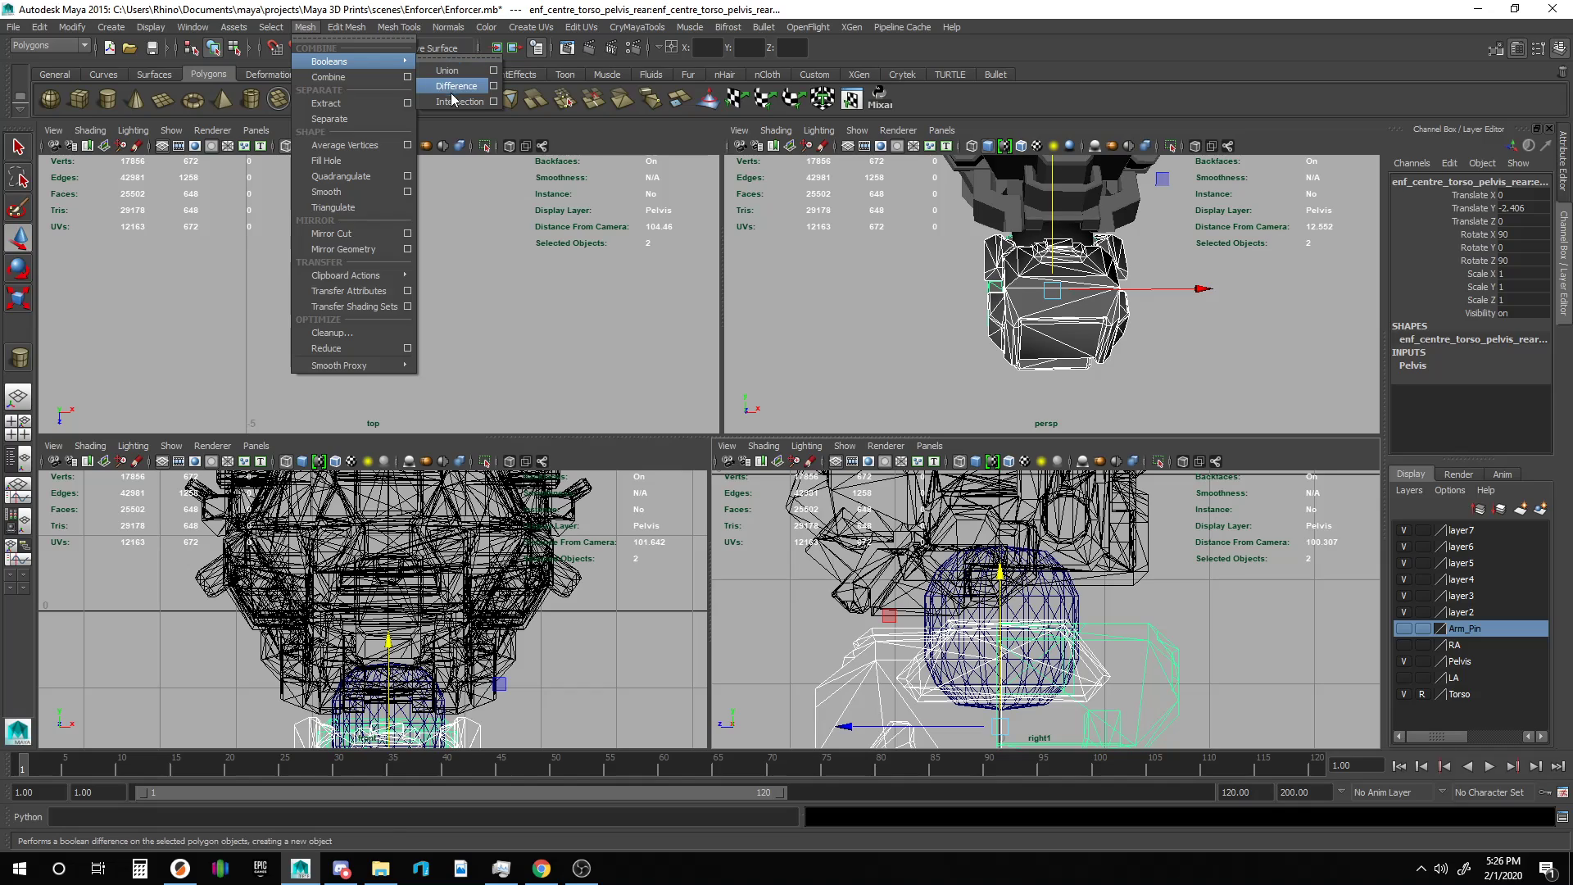
alt+drag(1153, 663, 1124, 594)
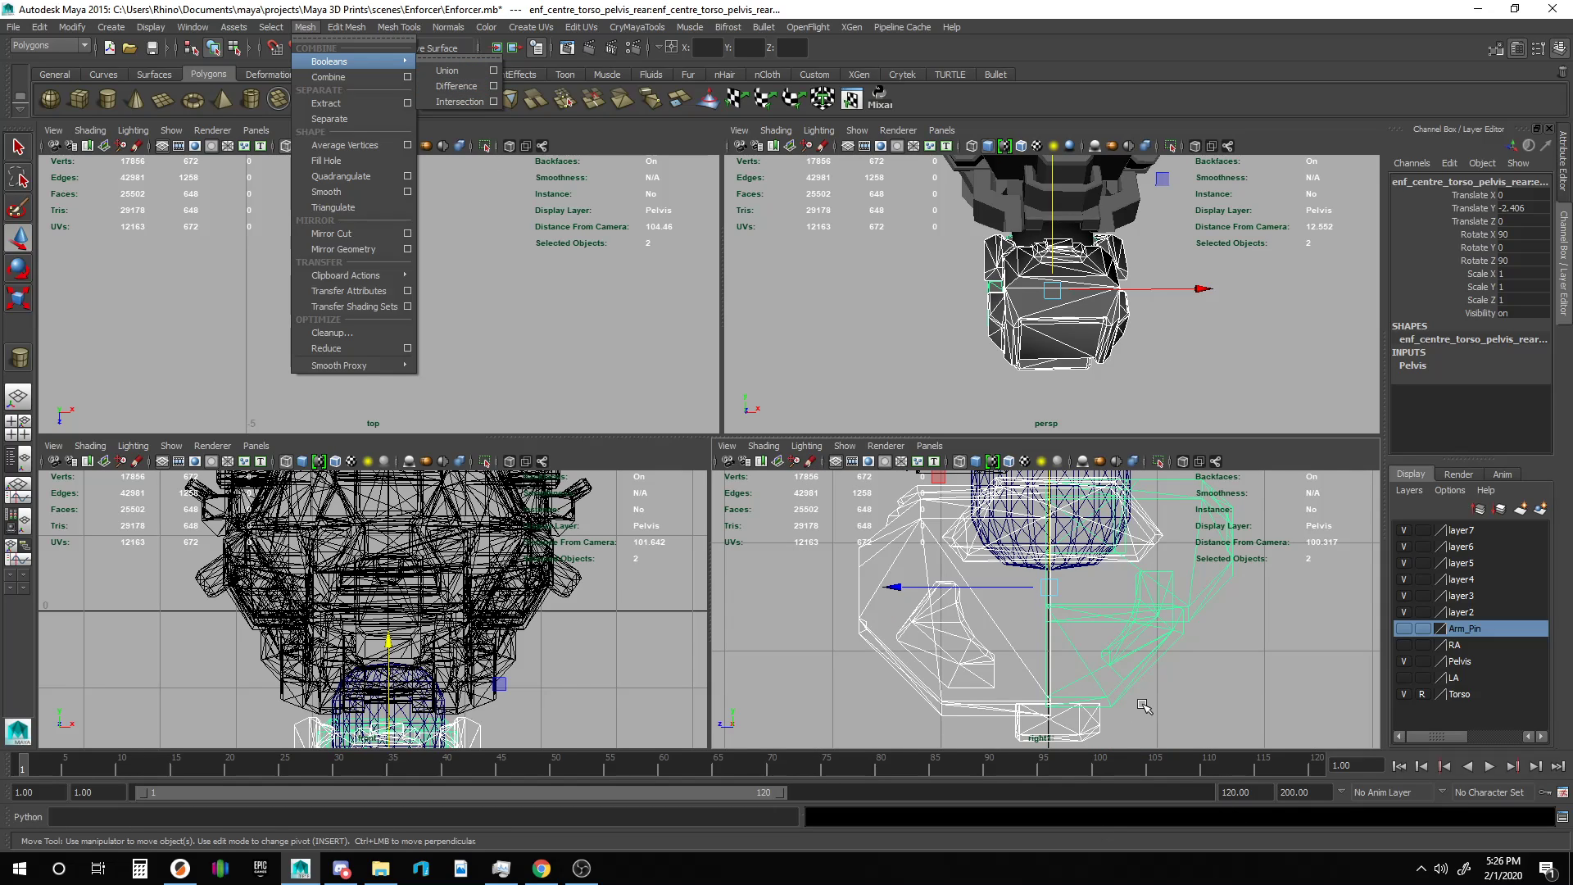
key(F9)
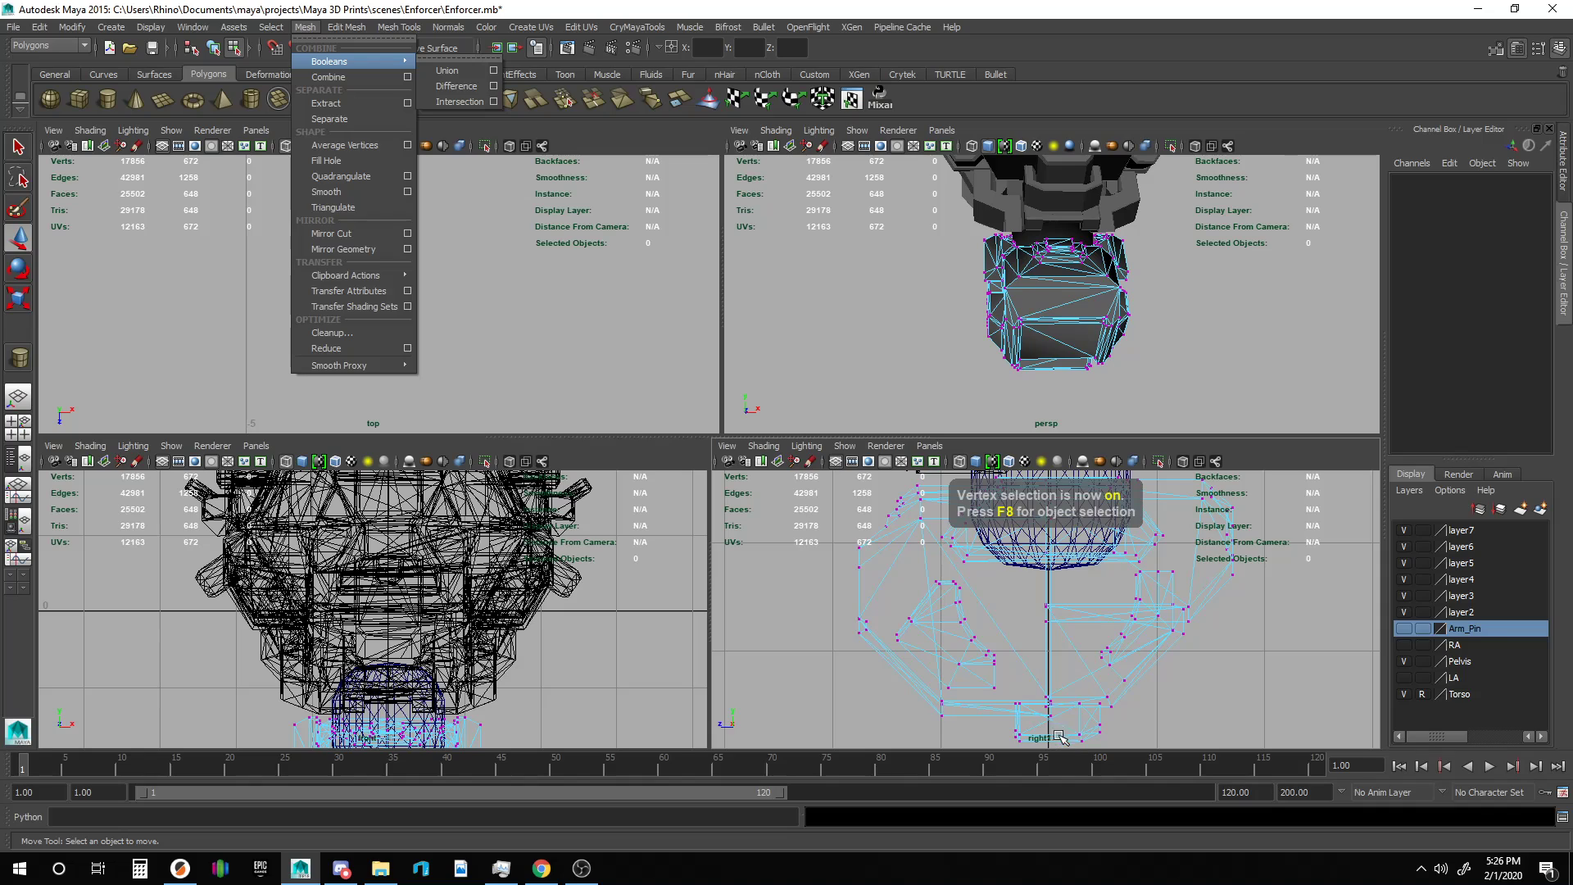
click(1044, 655)
key(space)
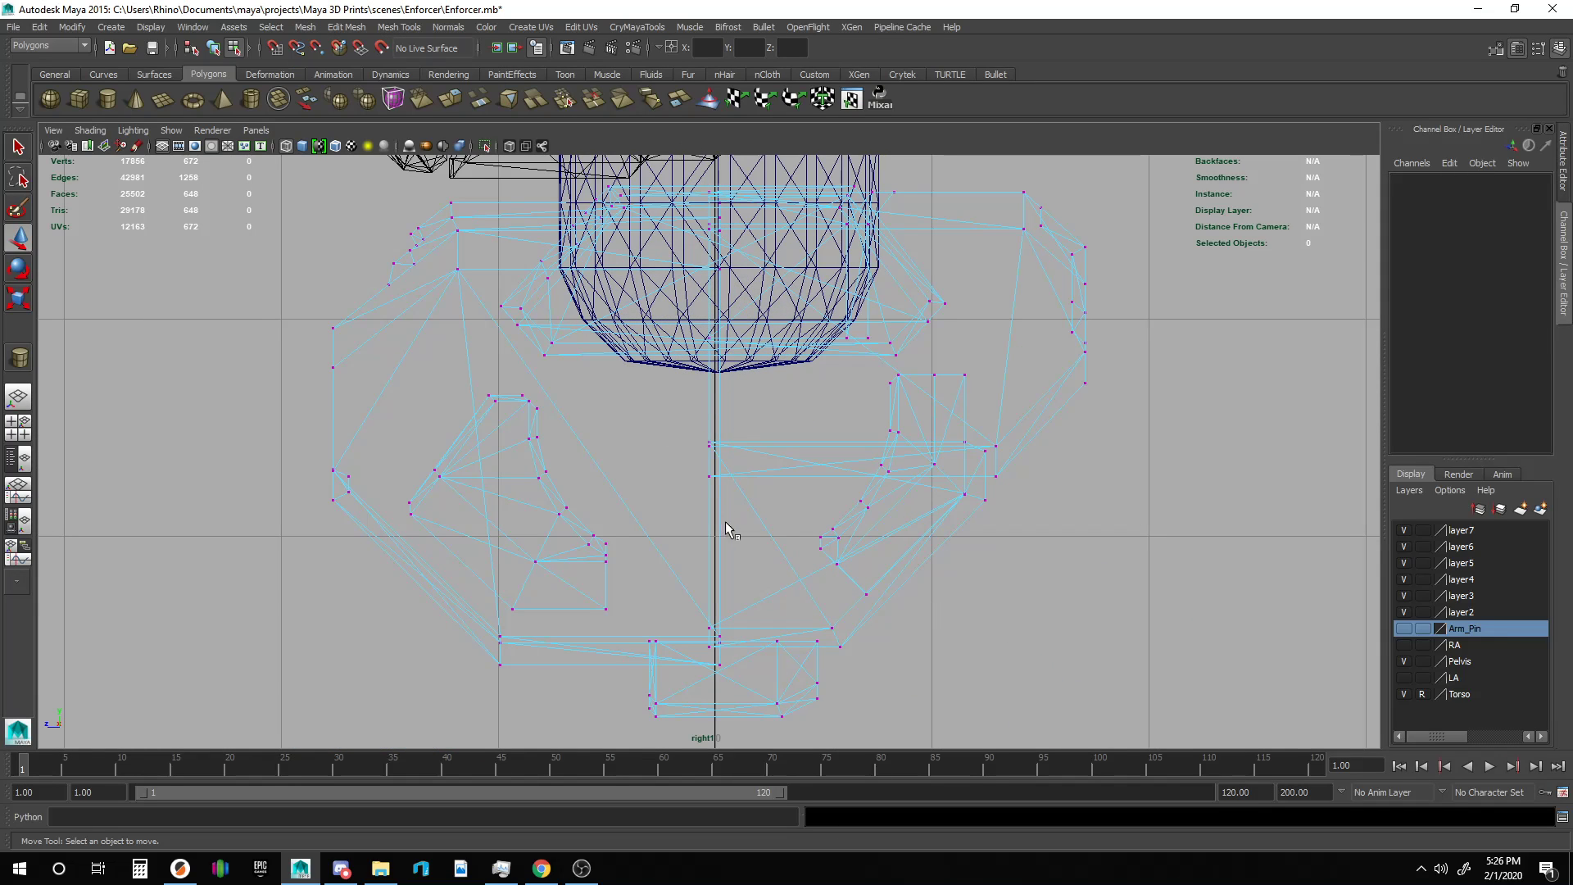
Try to scale the vertices along the seam between the two pelvis halves into one flat line.
drag(729, 663, 684, 168)
key(r)
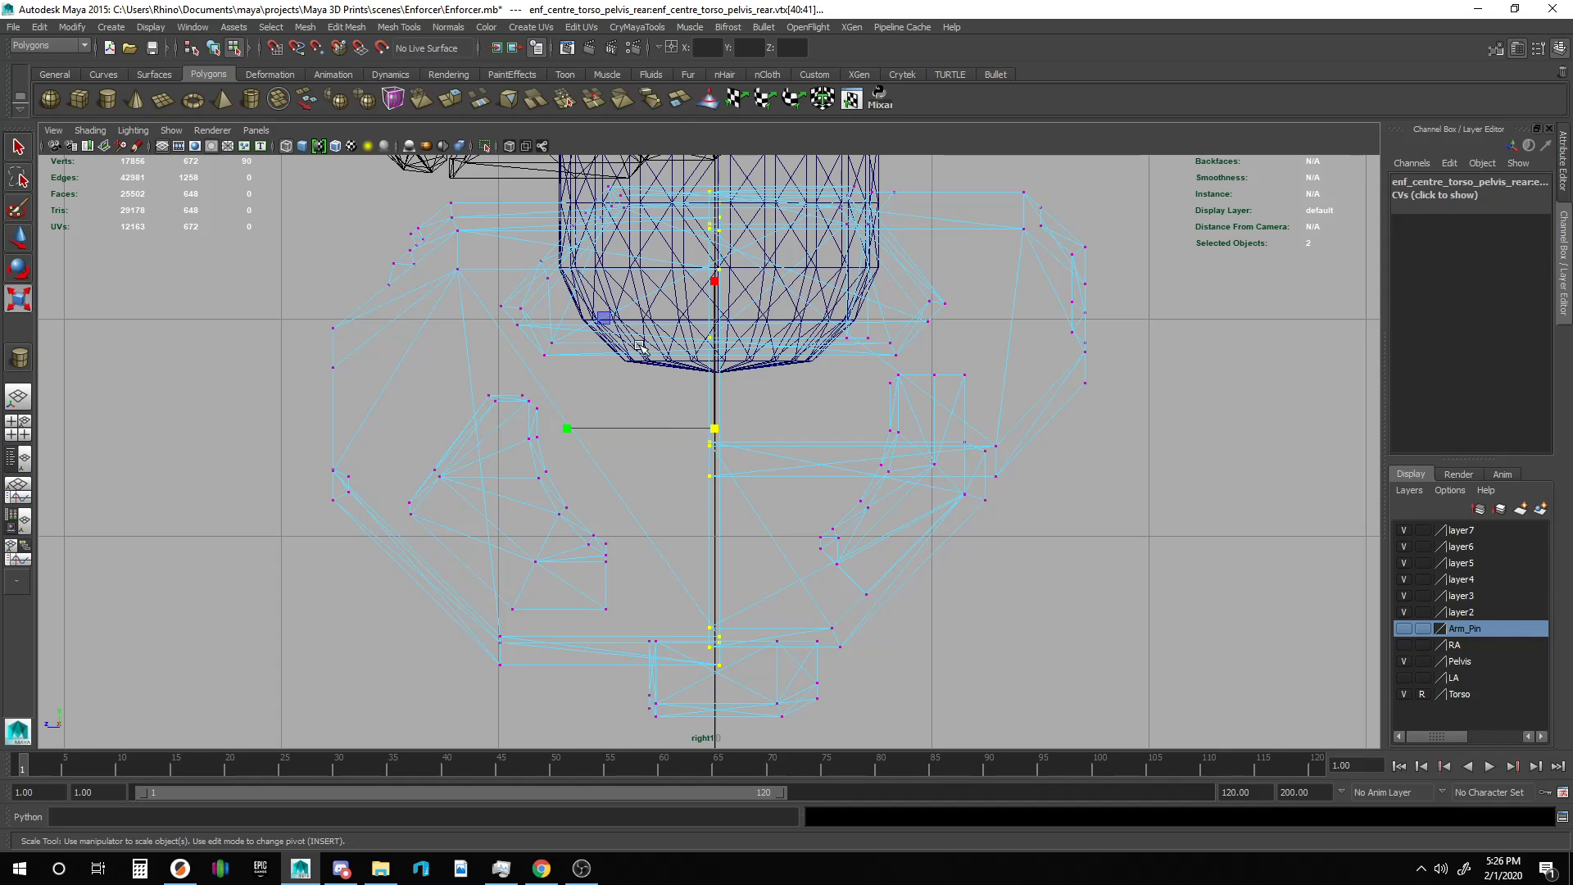
drag(567, 428, 731, 438)
key(ctrl+z)
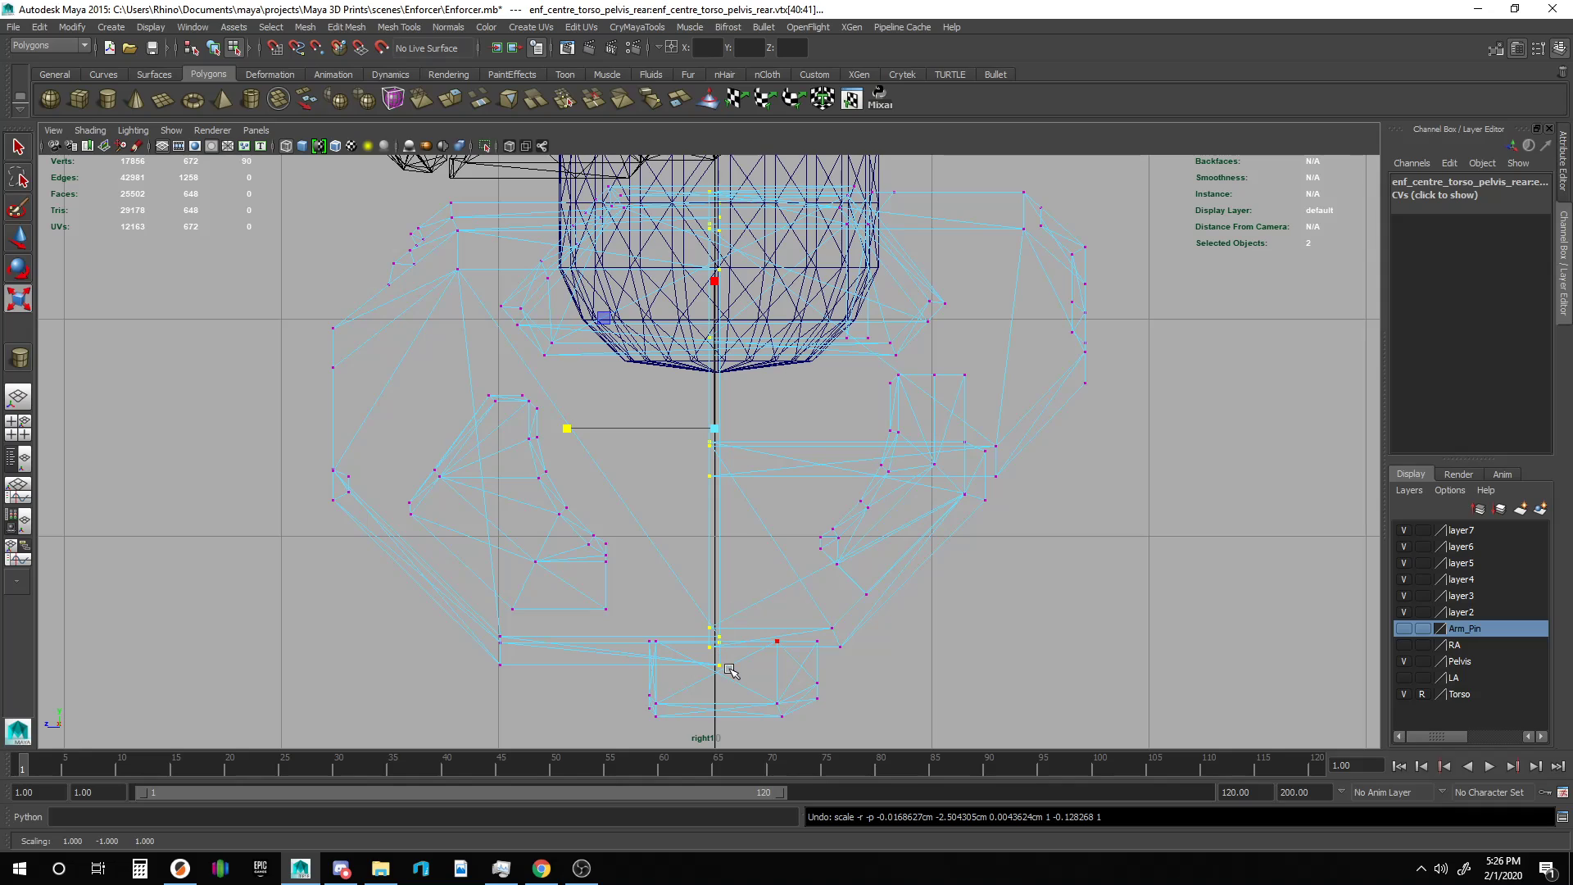
drag(568, 428, 592, 426)
key(ctrl+z)
click(1112, 646)
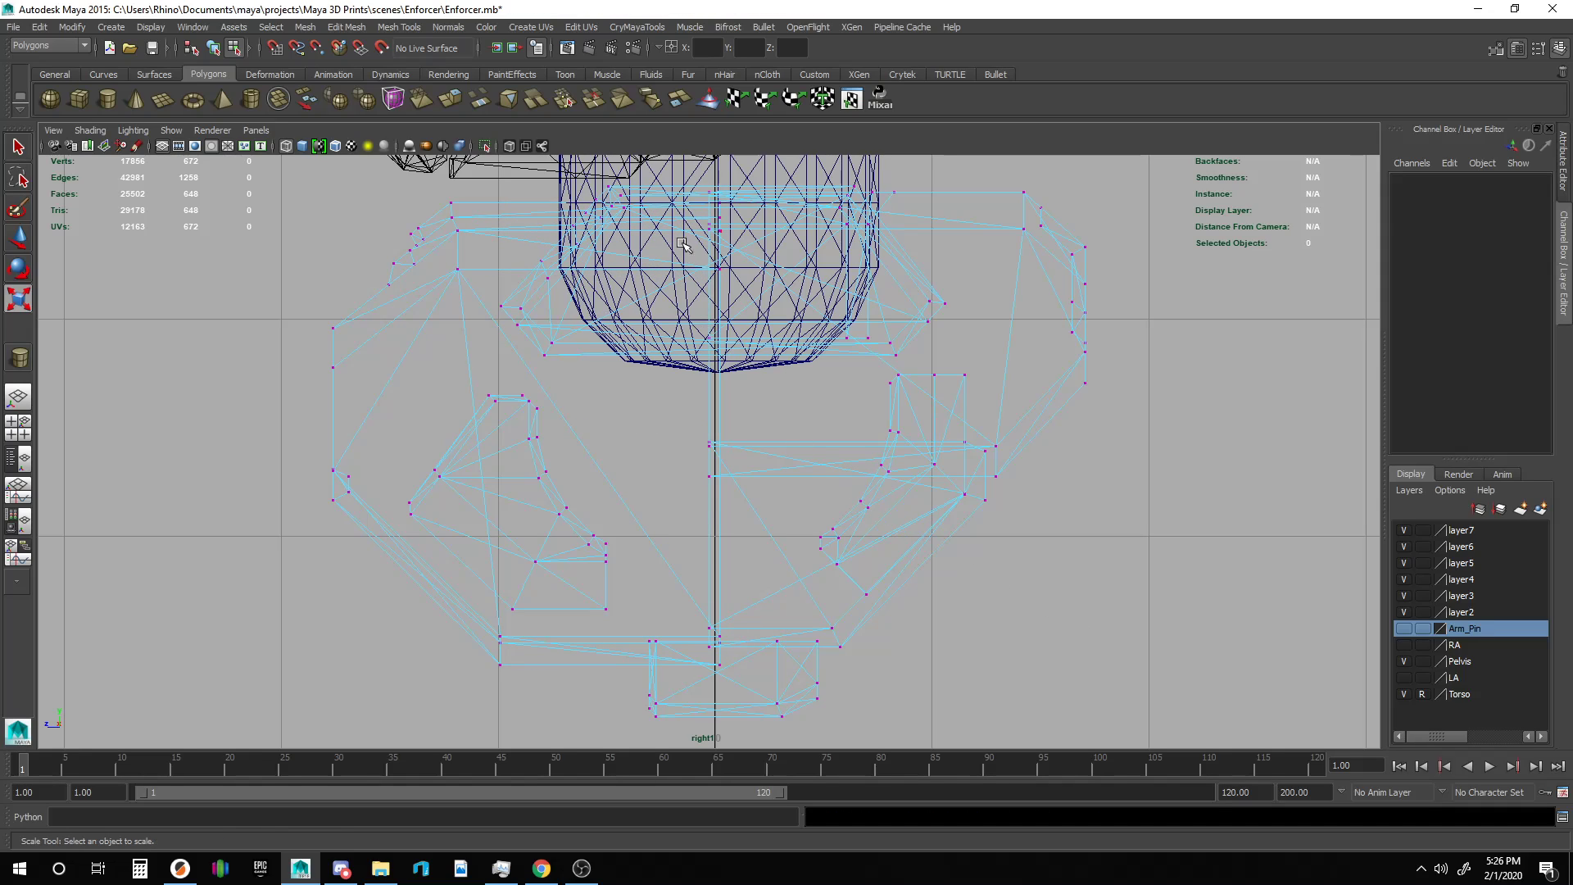
drag(694, 183, 739, 676)
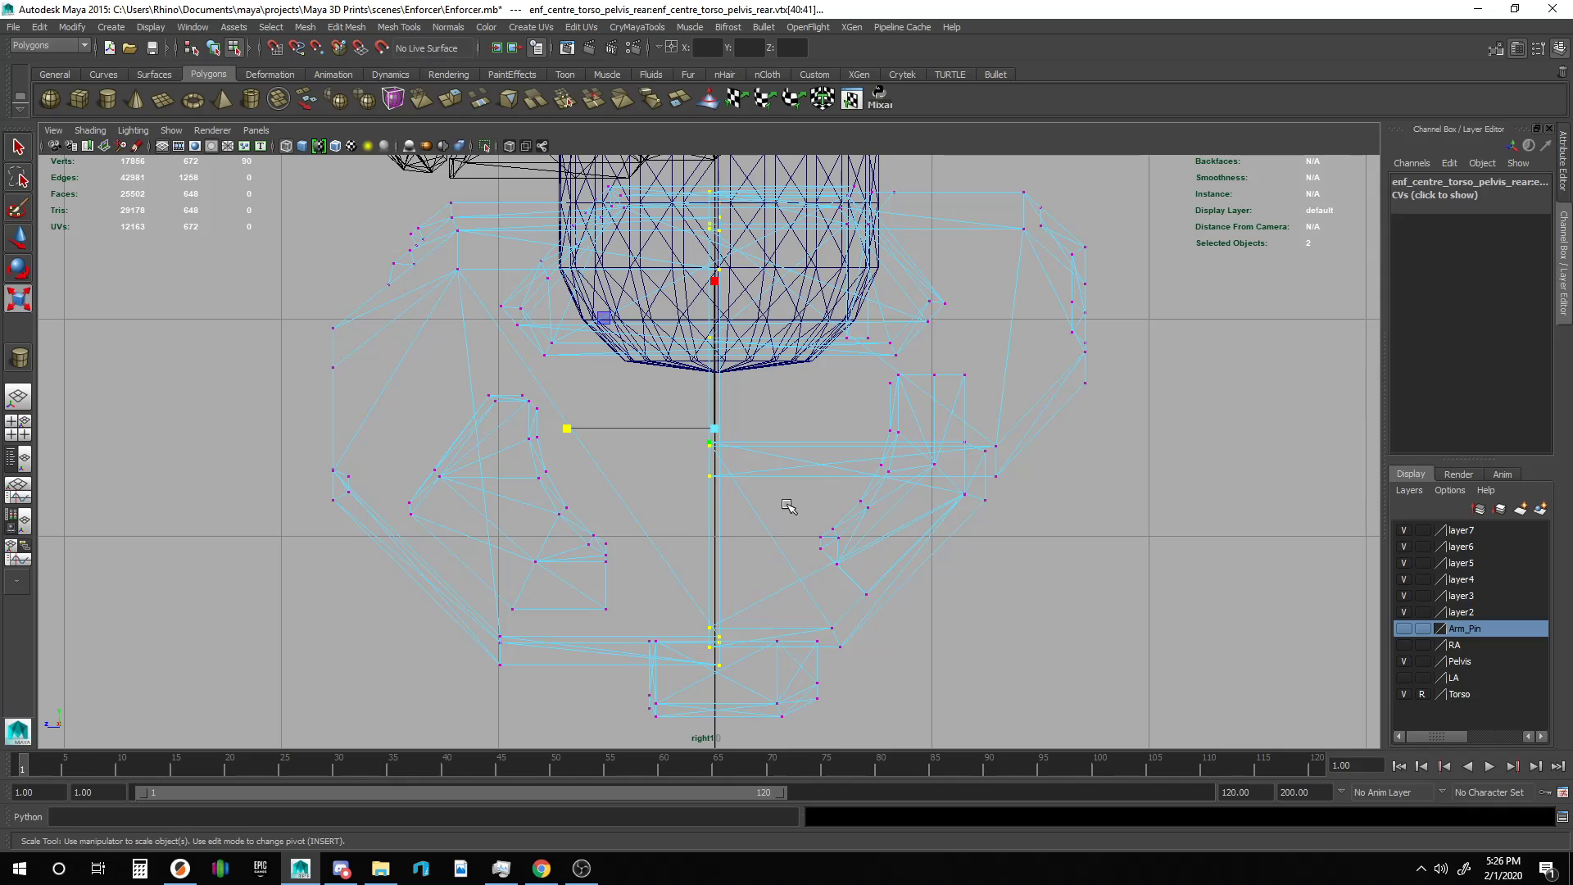
drag(565, 426, 588, 428)
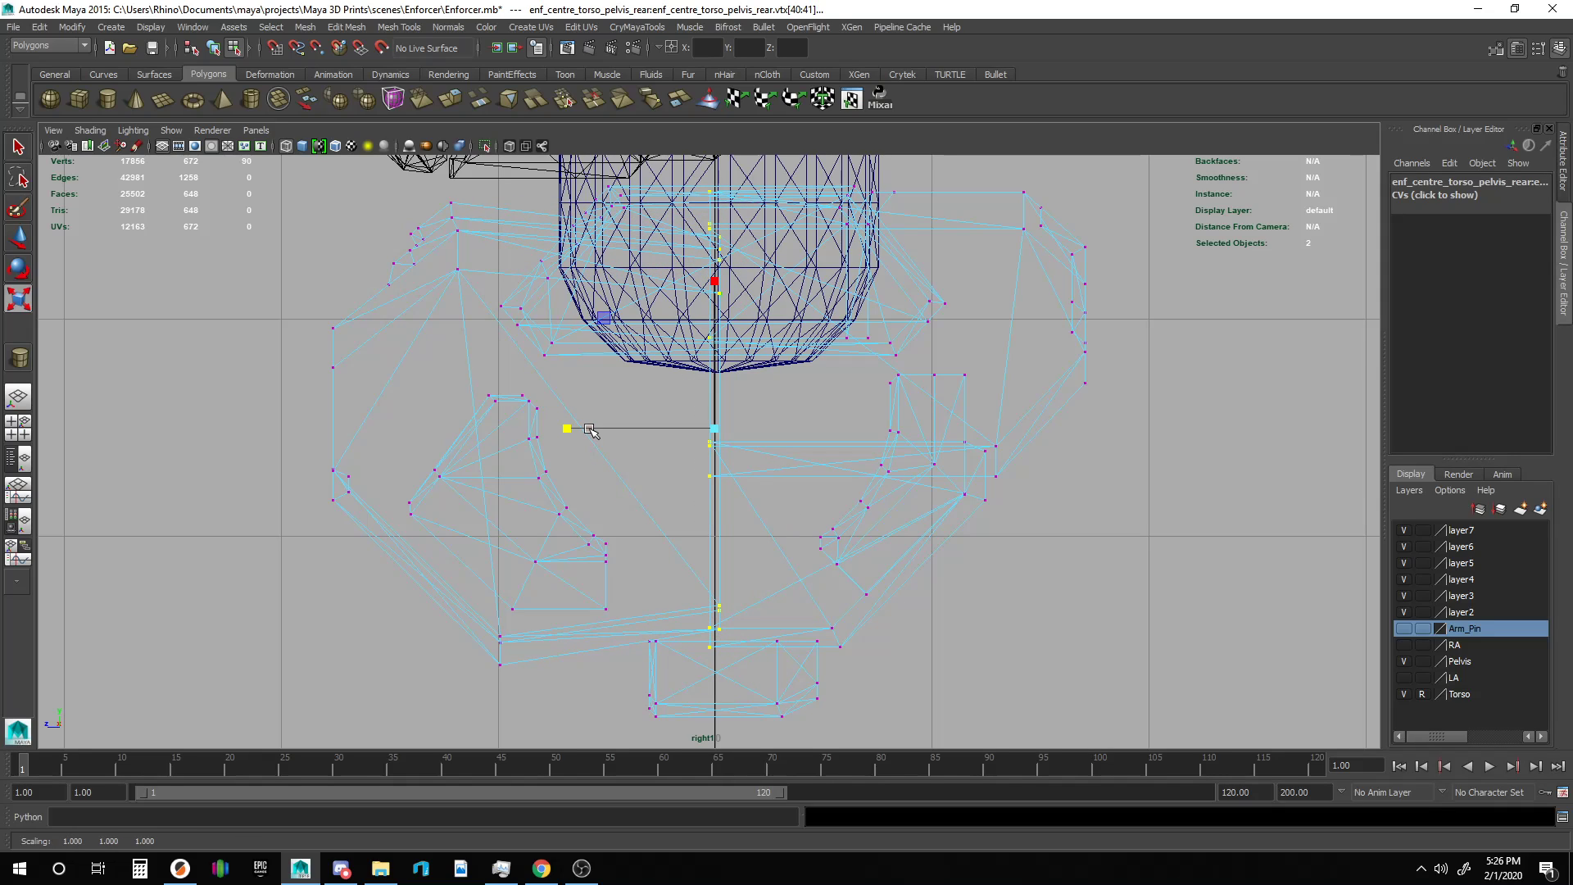
key(ctrl+z)
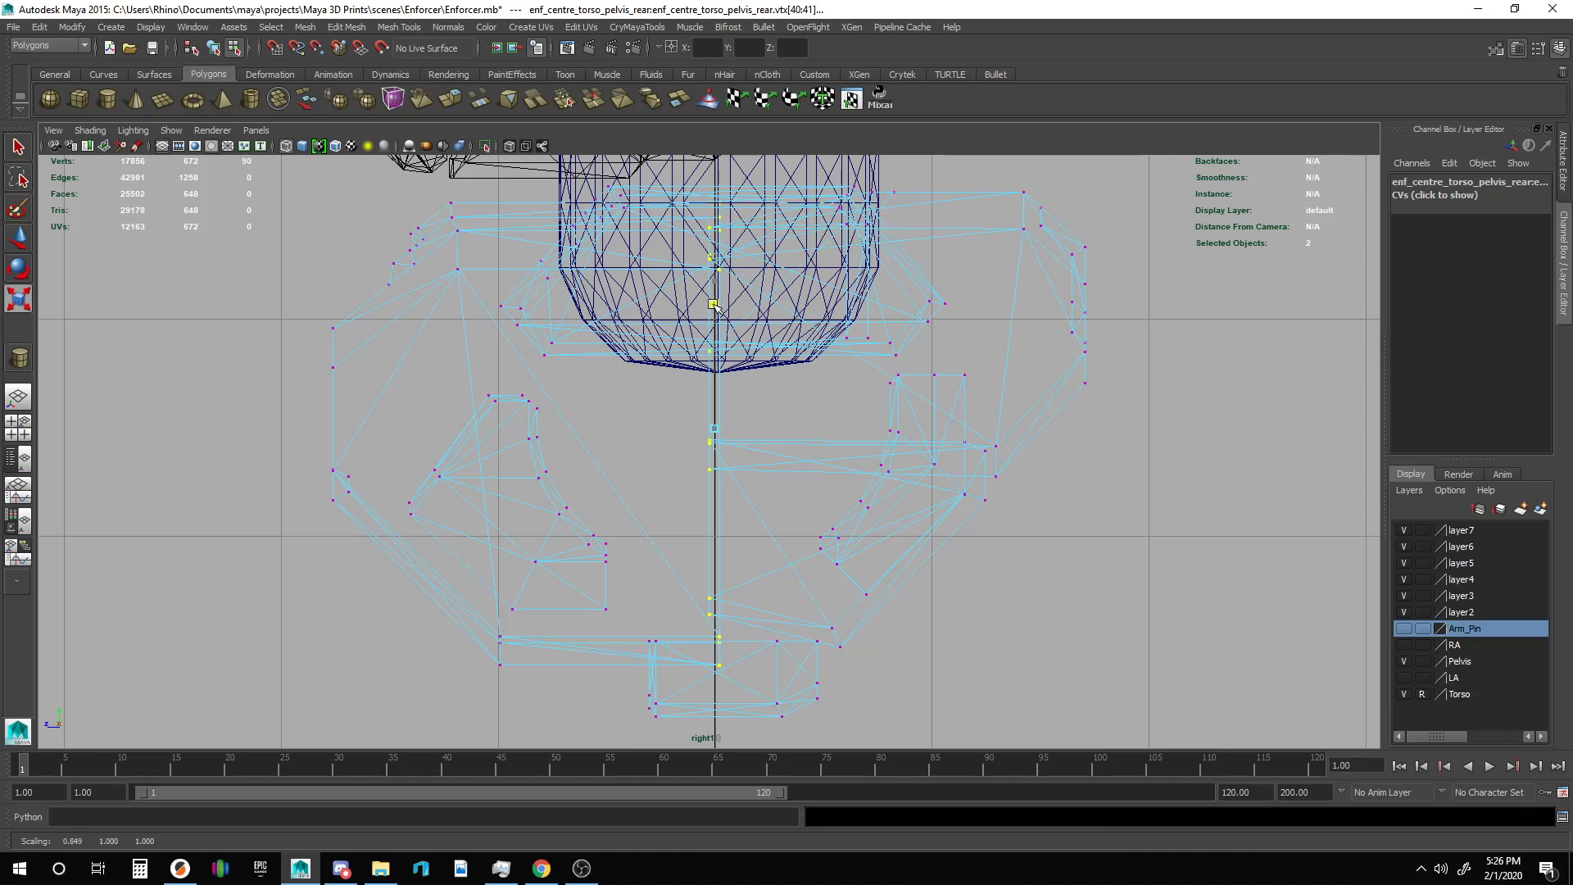
key(ctrl+z)
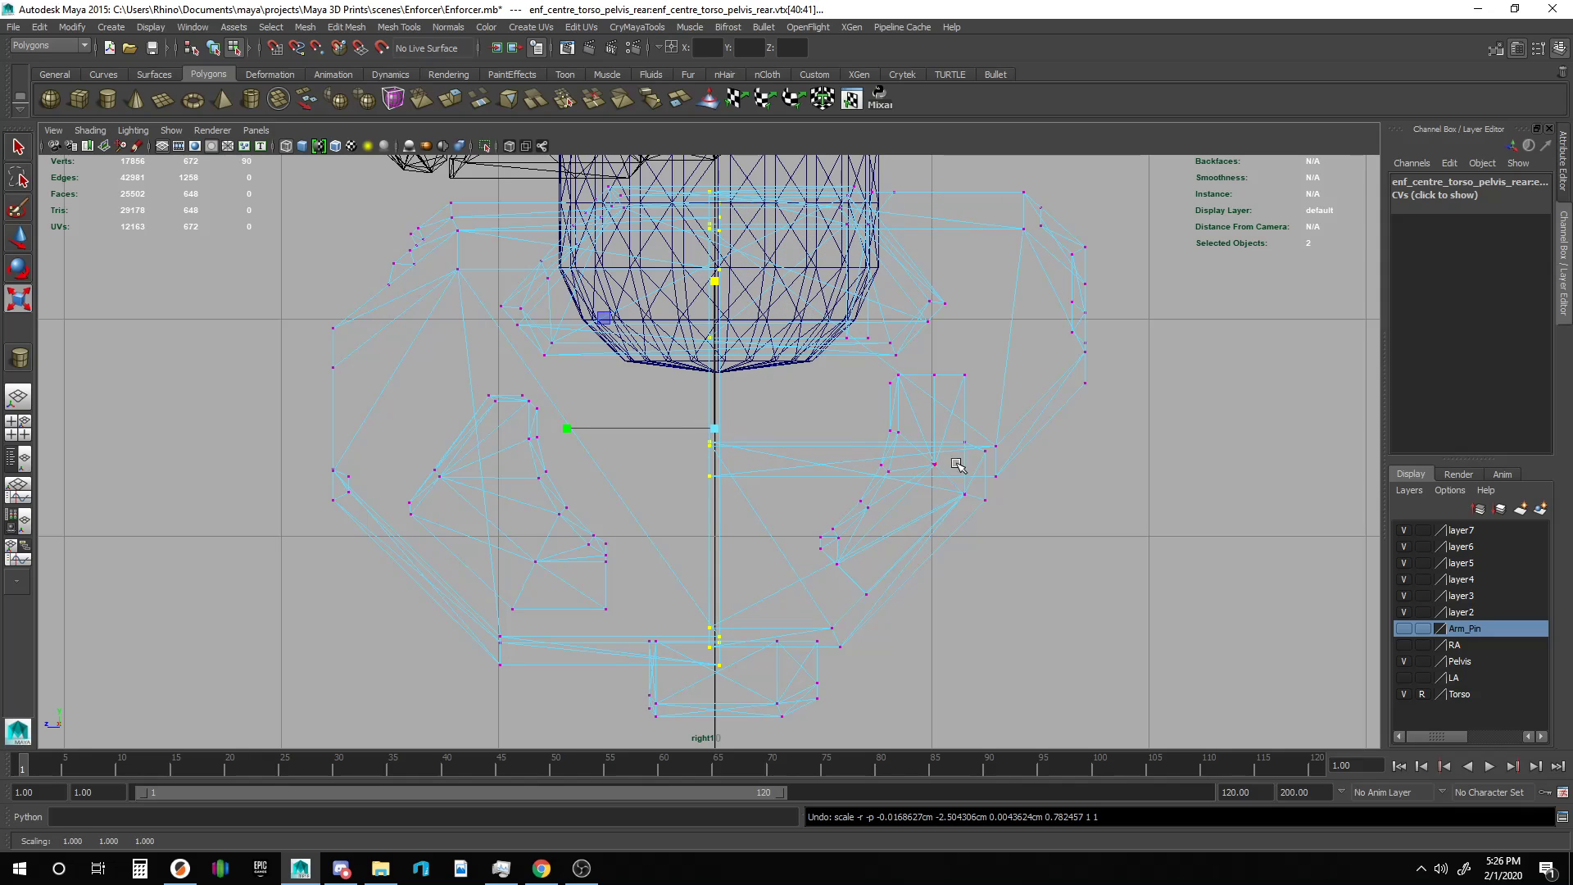
click(1031, 609)
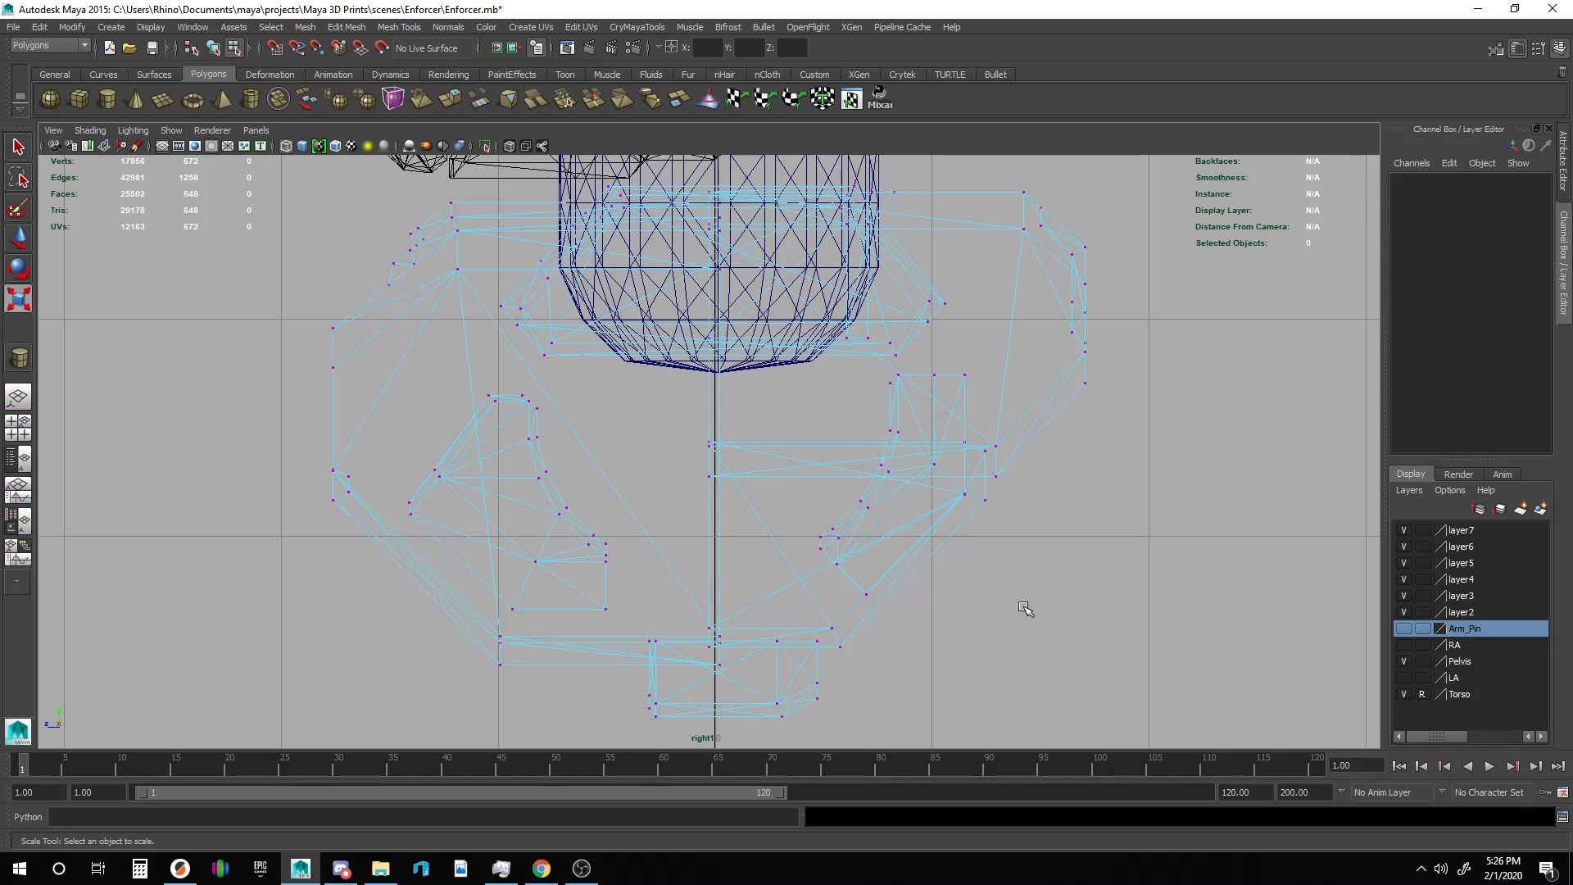
Select the rear pelvis part's seam vertices and snap them along Z onto the front part's seam vertices.
drag(668, 168, 711, 661)
key(w)
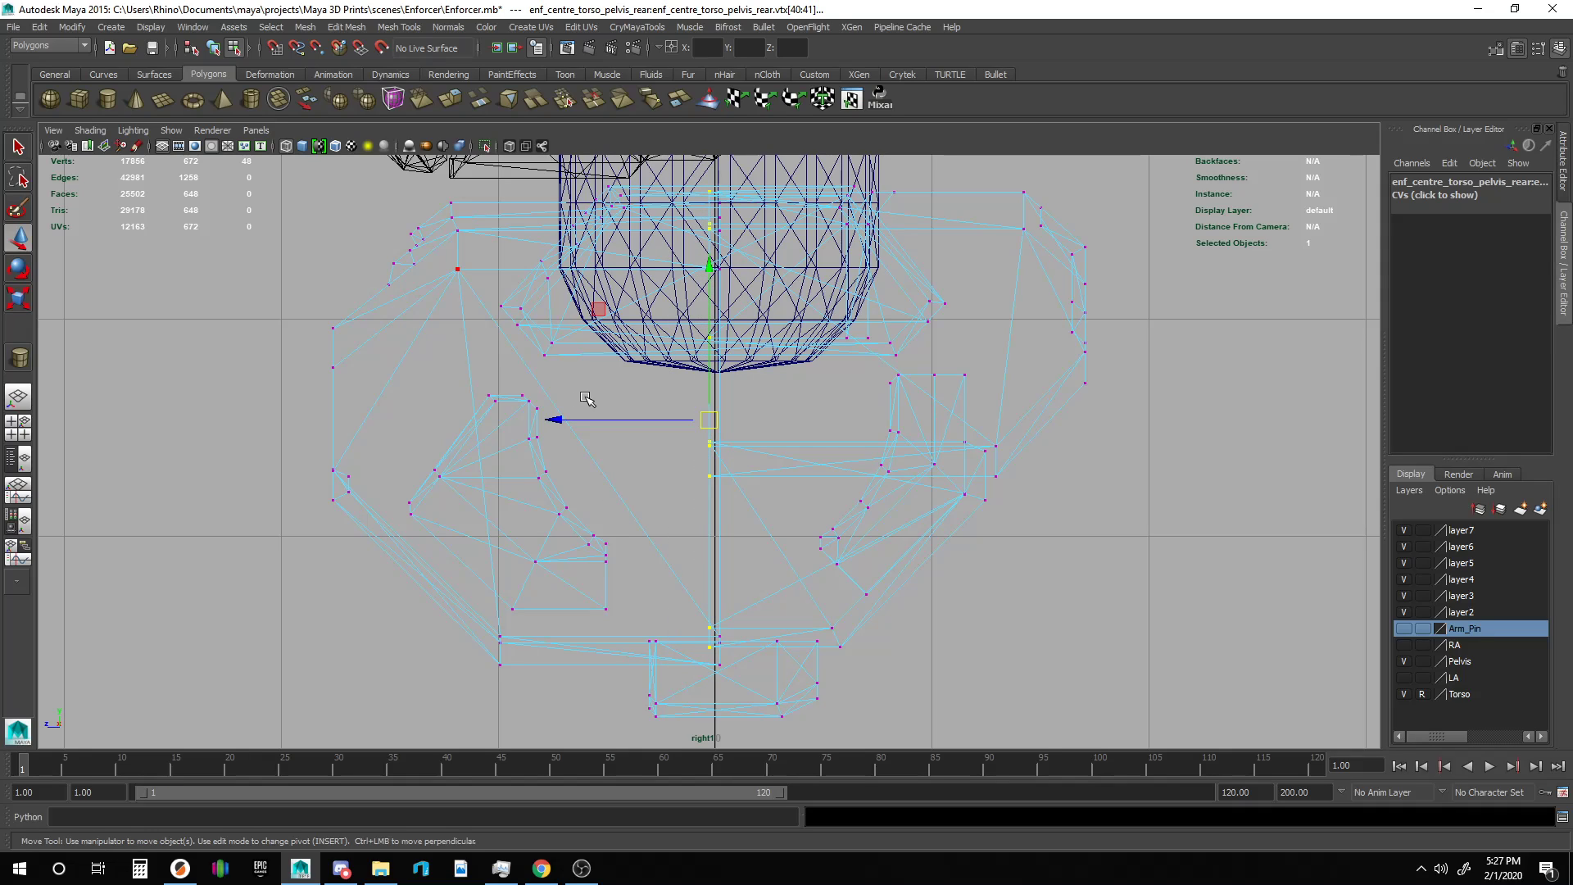
click(546, 416)
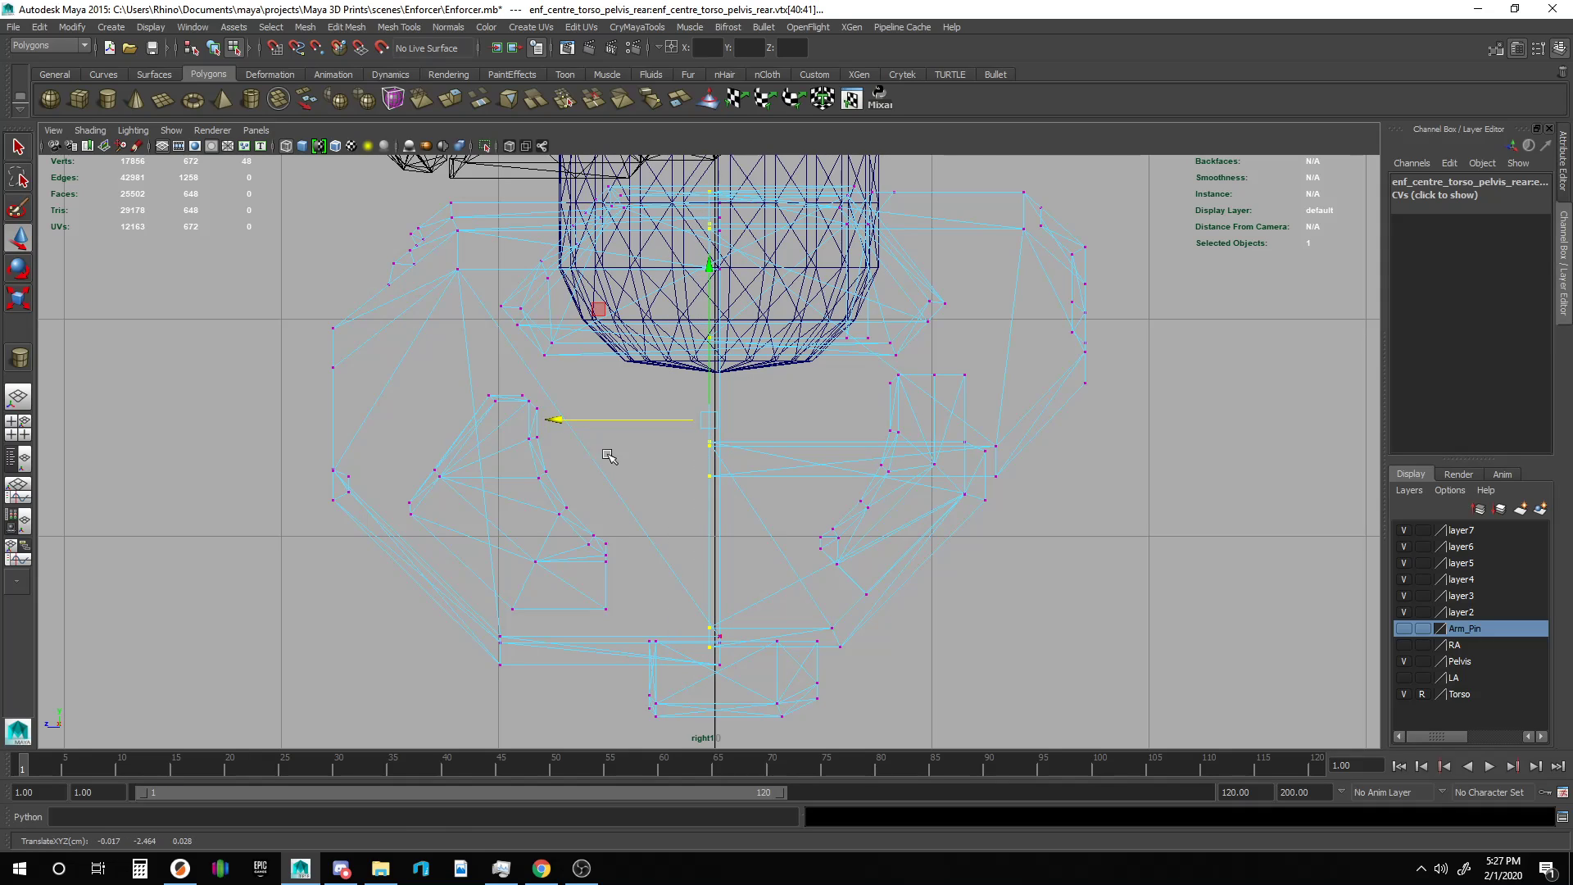
key(v)
middle_drag(723, 638, 725, 637)
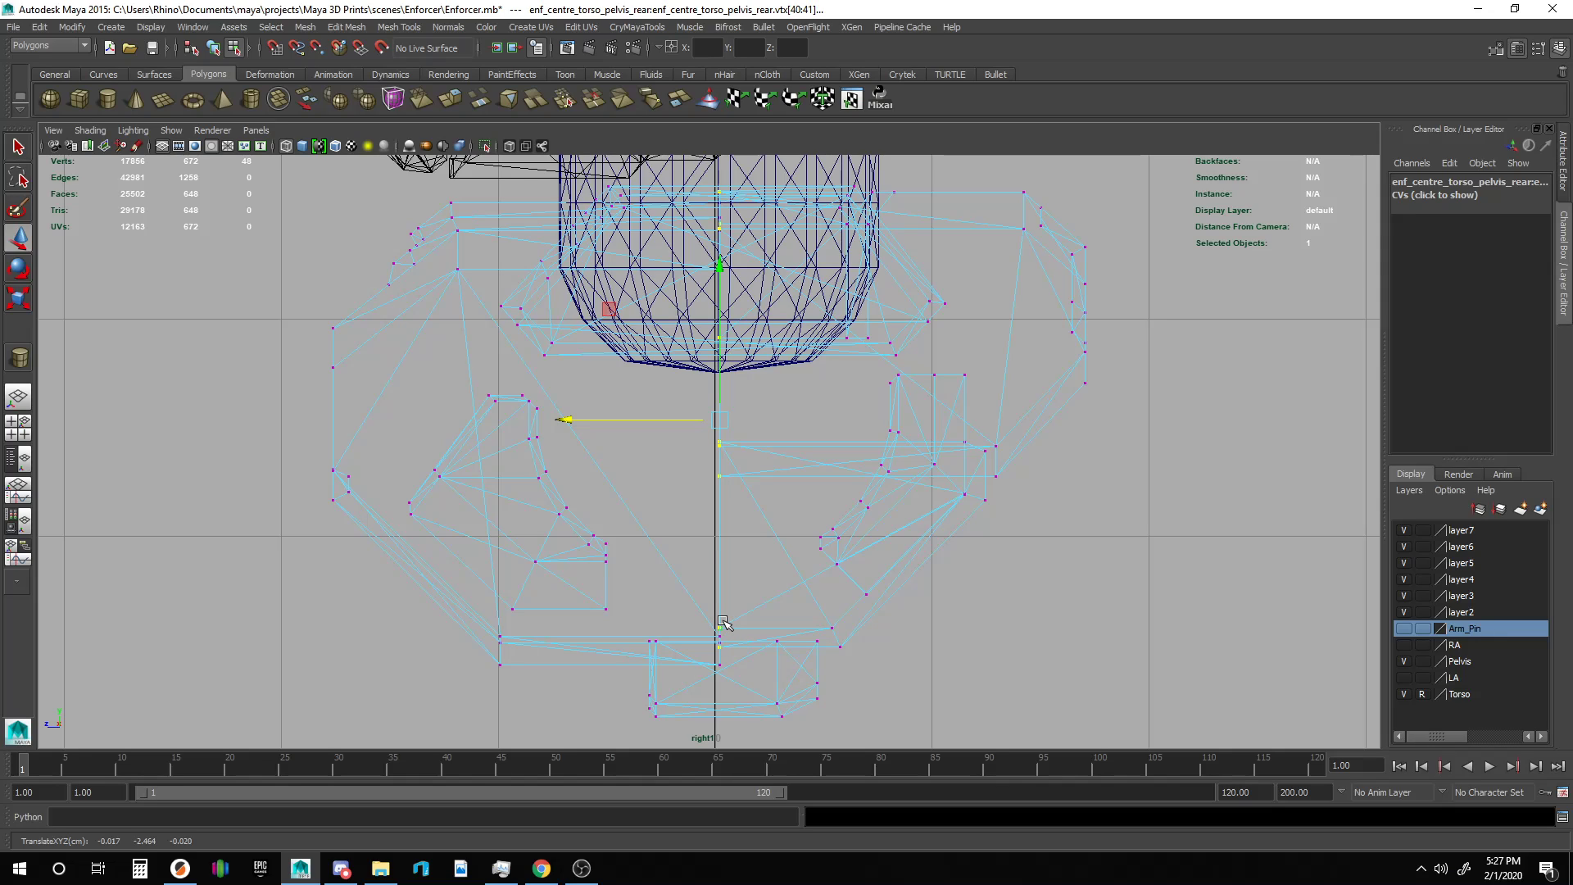
Return to object selection, combine the front and rear pelvis parts into one mesh, and clear the selection.
key(F8)
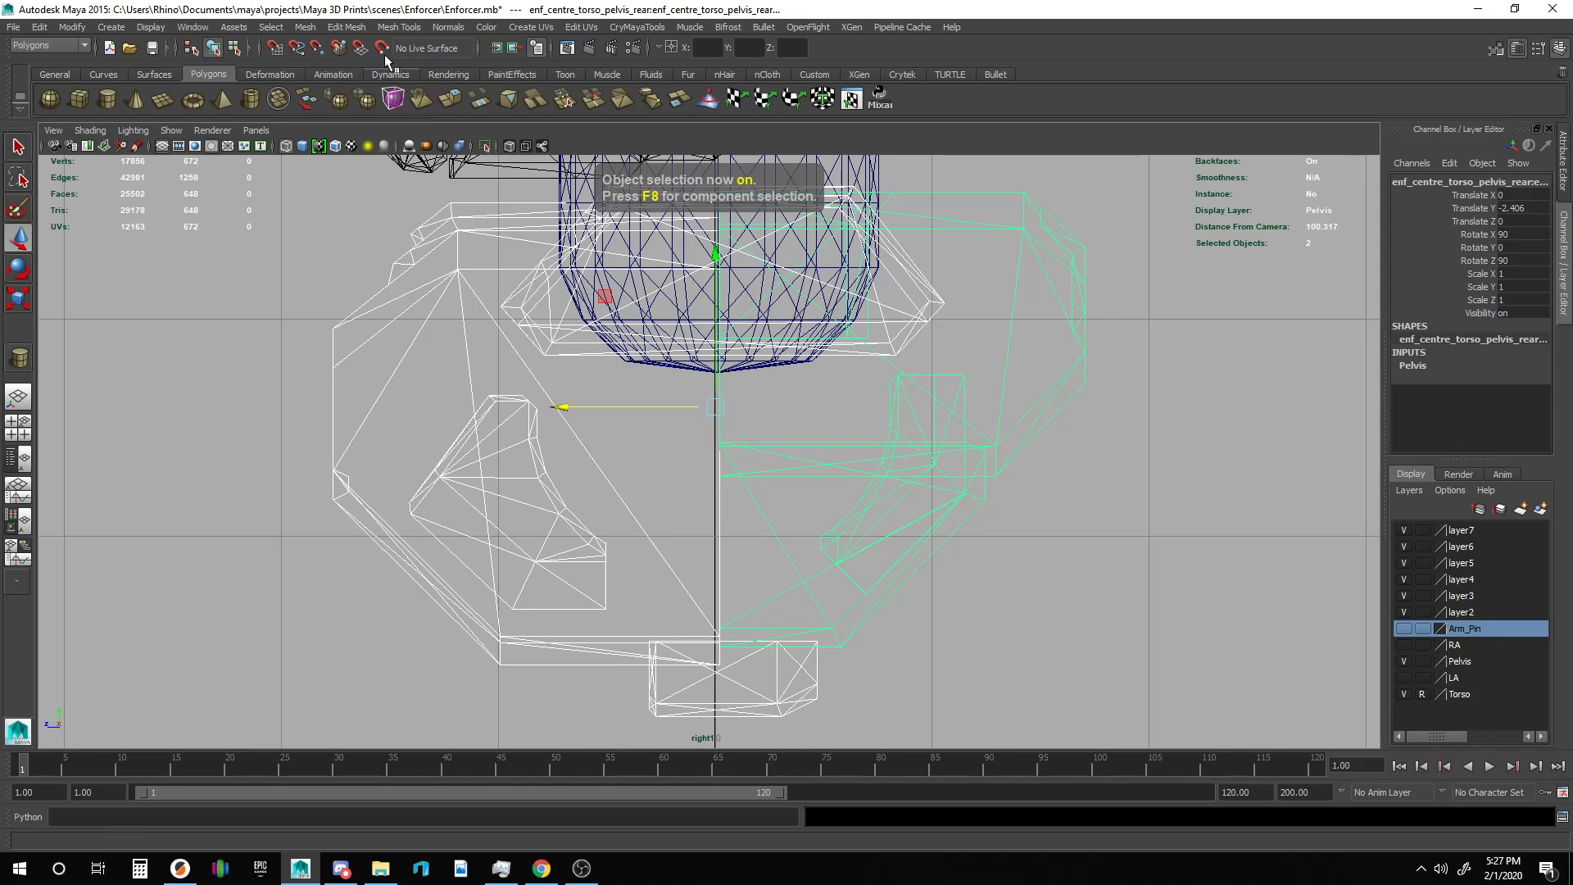
click(305, 27)
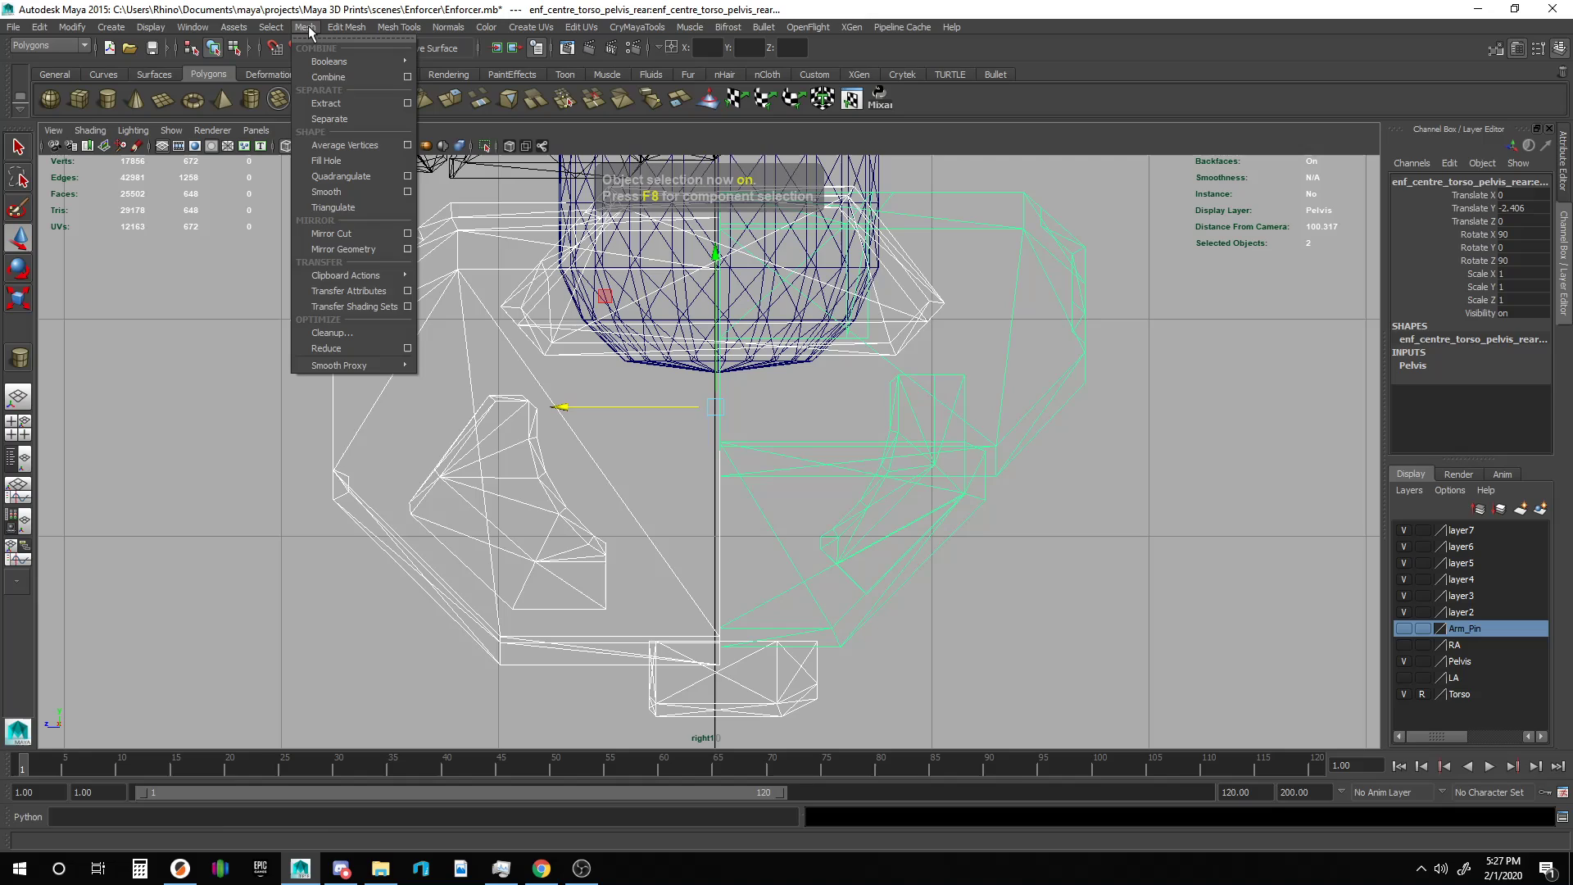
click(337, 79)
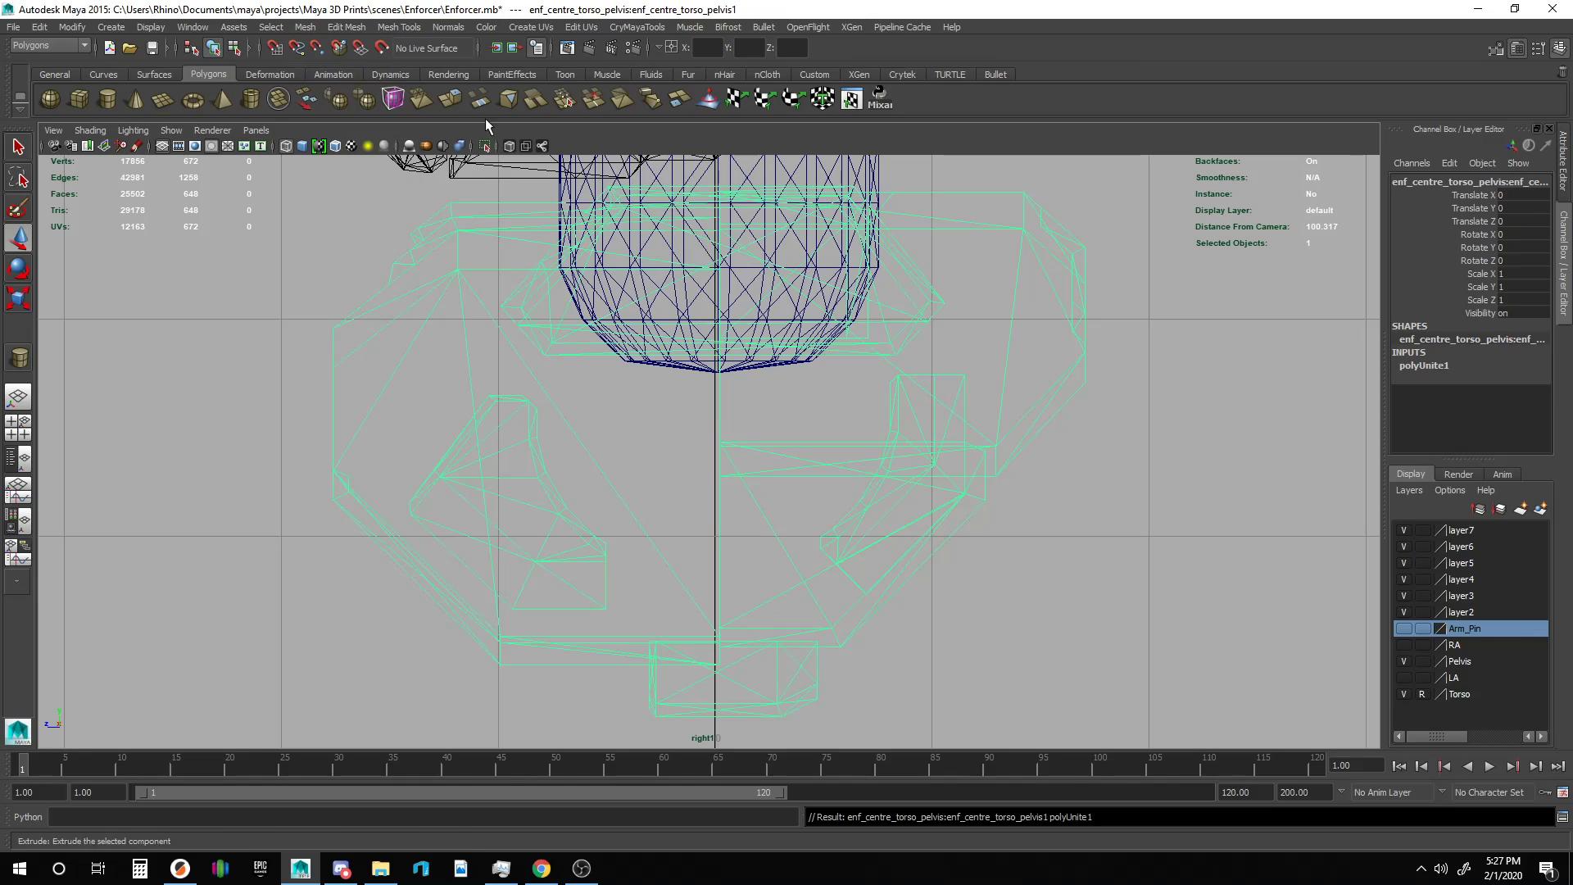
click(834, 177)
Select the torso twist part and stretch it vertically to a Scale Y of 1.4.
alt+middle_drag(836, 176, 866, 494)
click(862, 456)
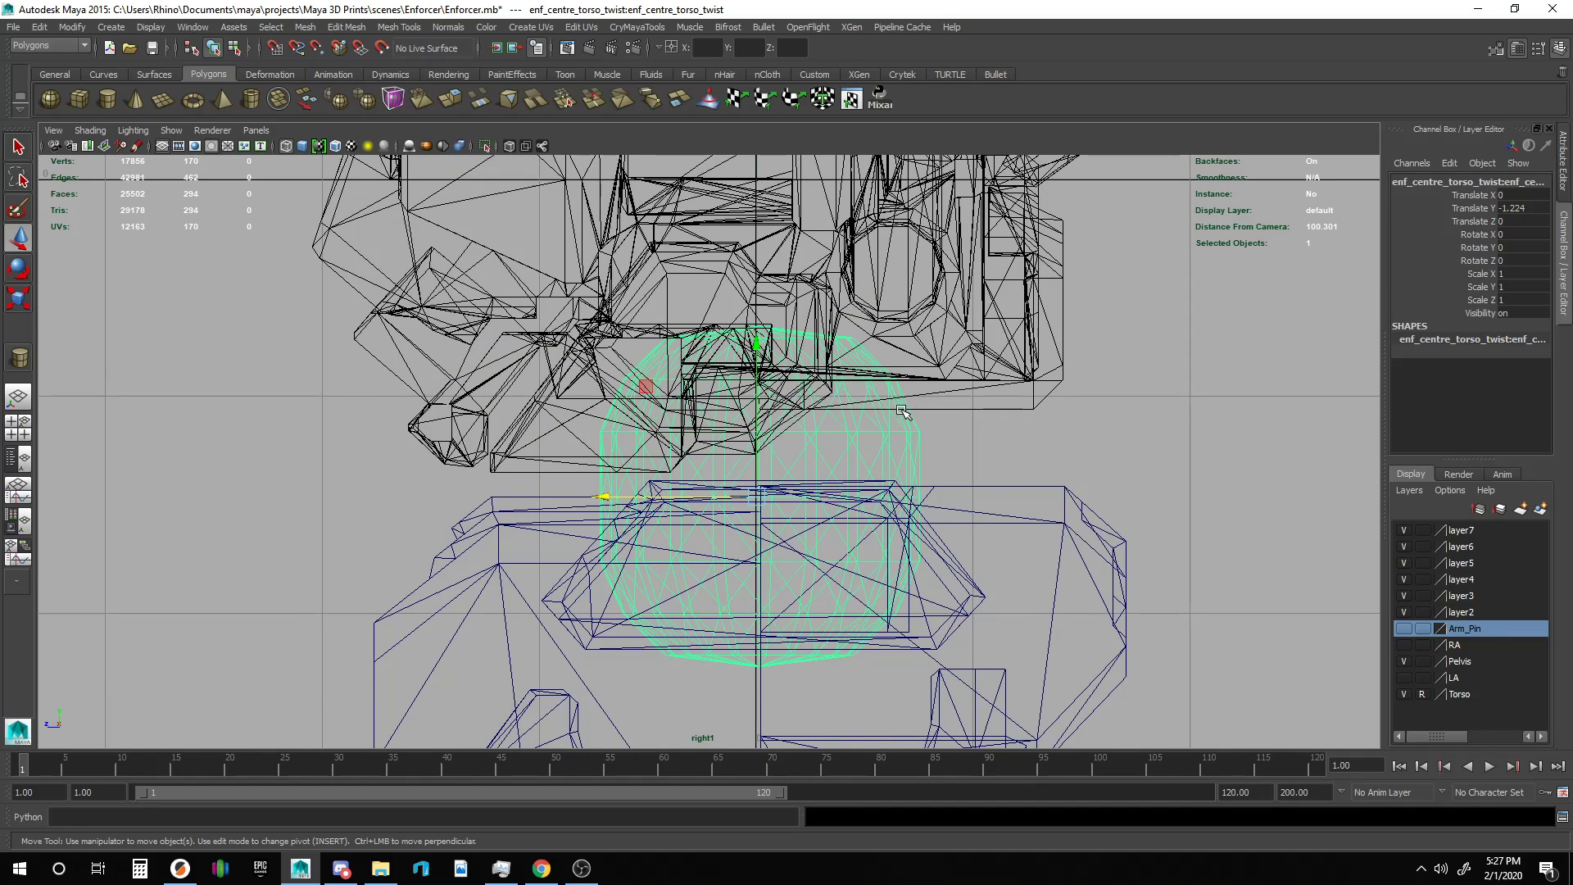
key(r)
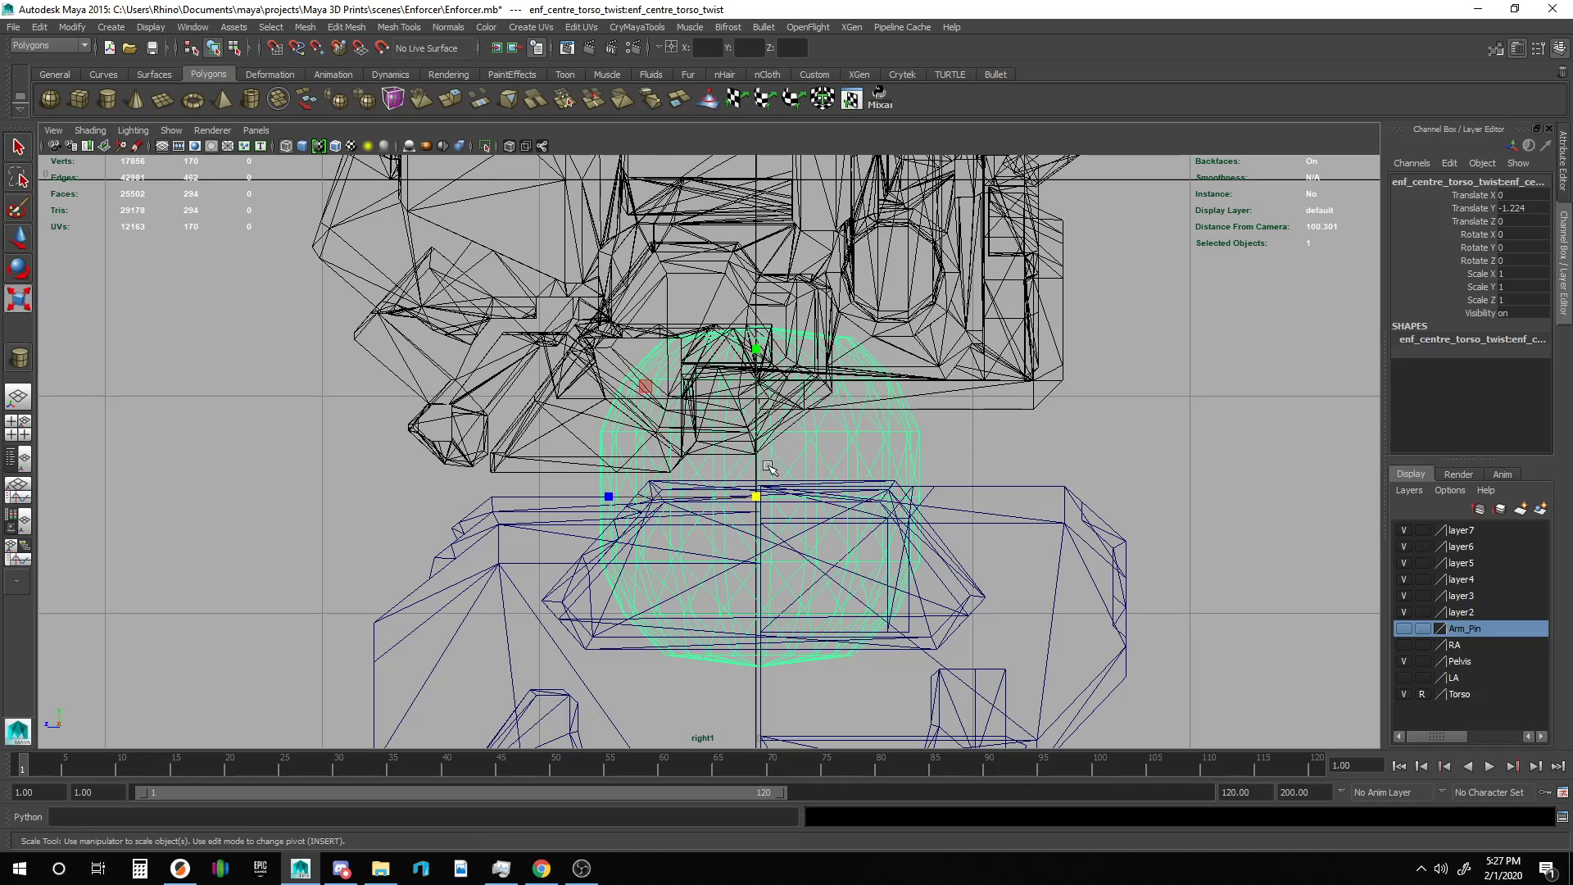
drag(758, 347, 765, 289)
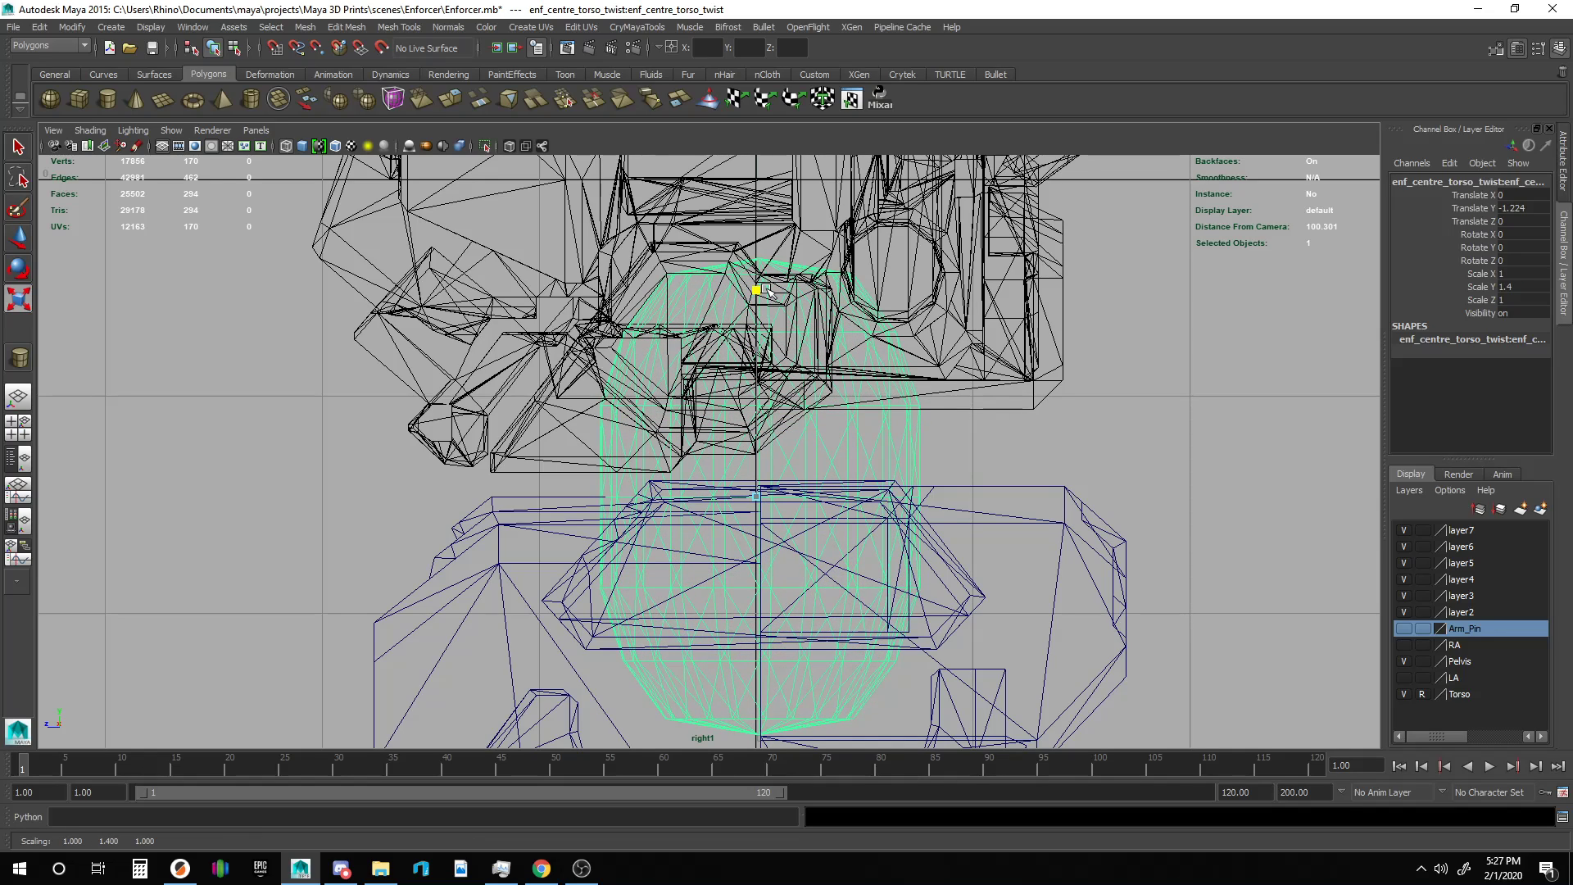
Set the torso twist part's Scale Y to 1.406 and snap its top centre vertex down level with the upper ring of vertices.
drag(770, 291, 770, 291)
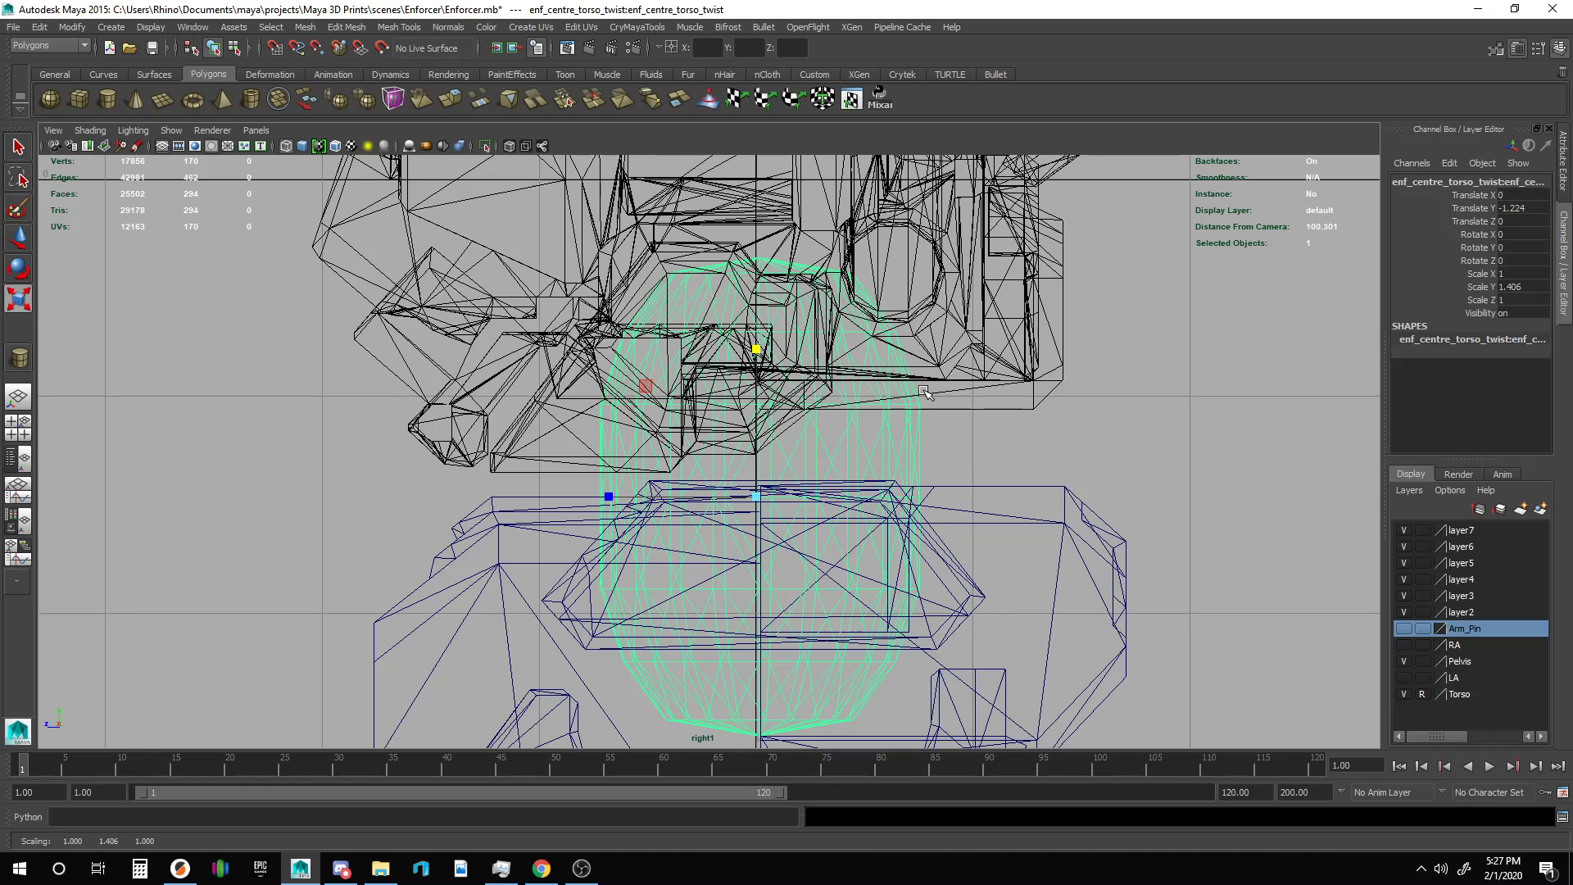
key(F8)
drag(688, 232, 711, 269)
scroll(708, 269, up, 1)
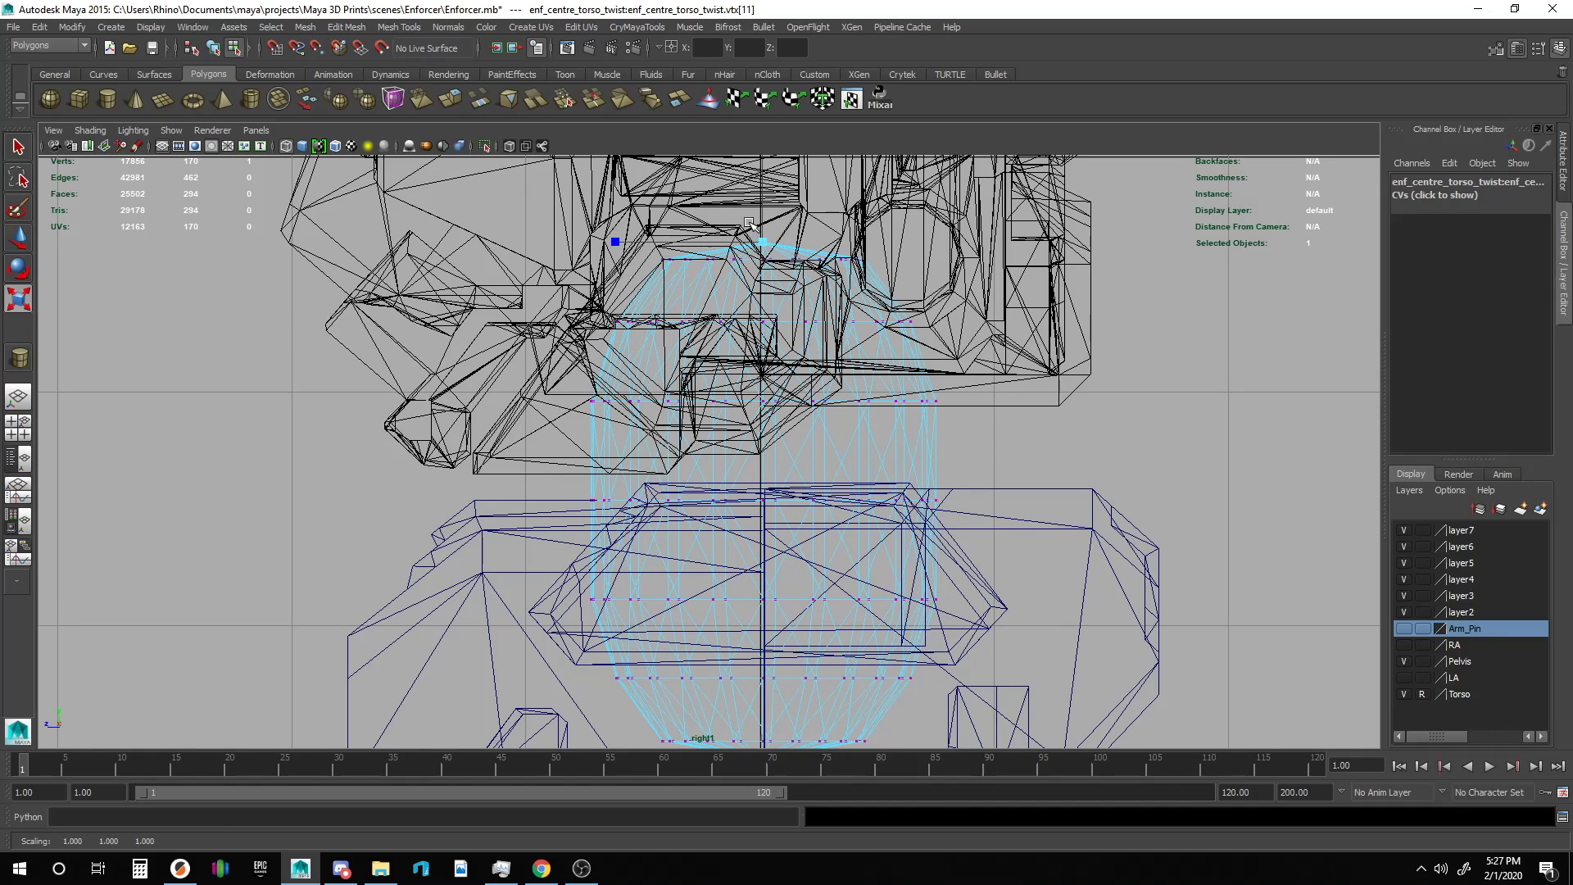
key(w)
drag(766, 218, 747, 252)
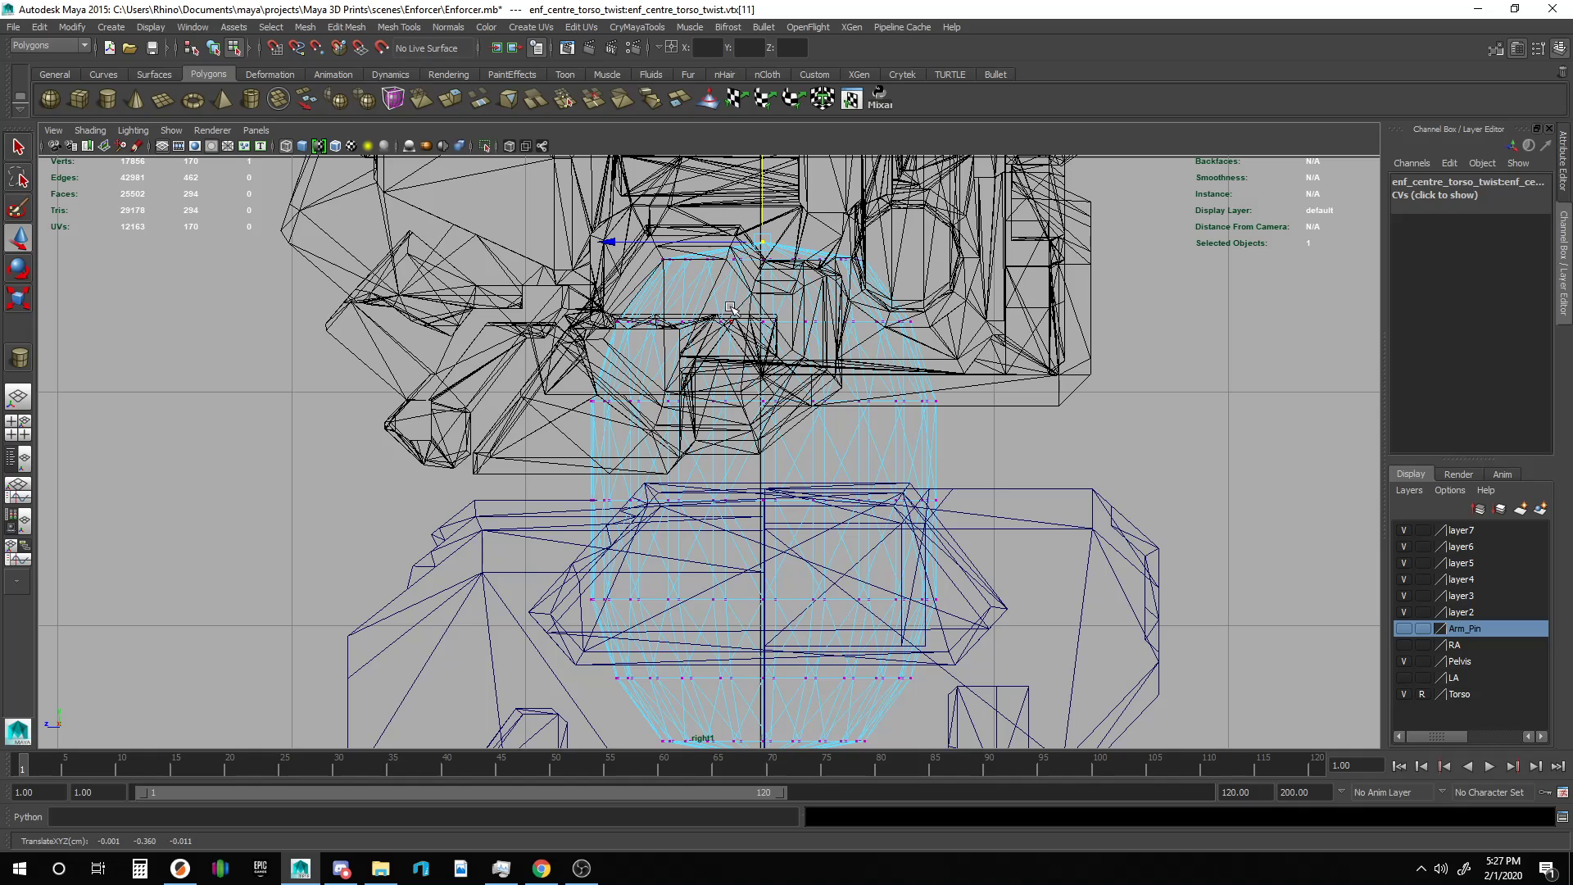
key(v)
middle_click(717, 262)
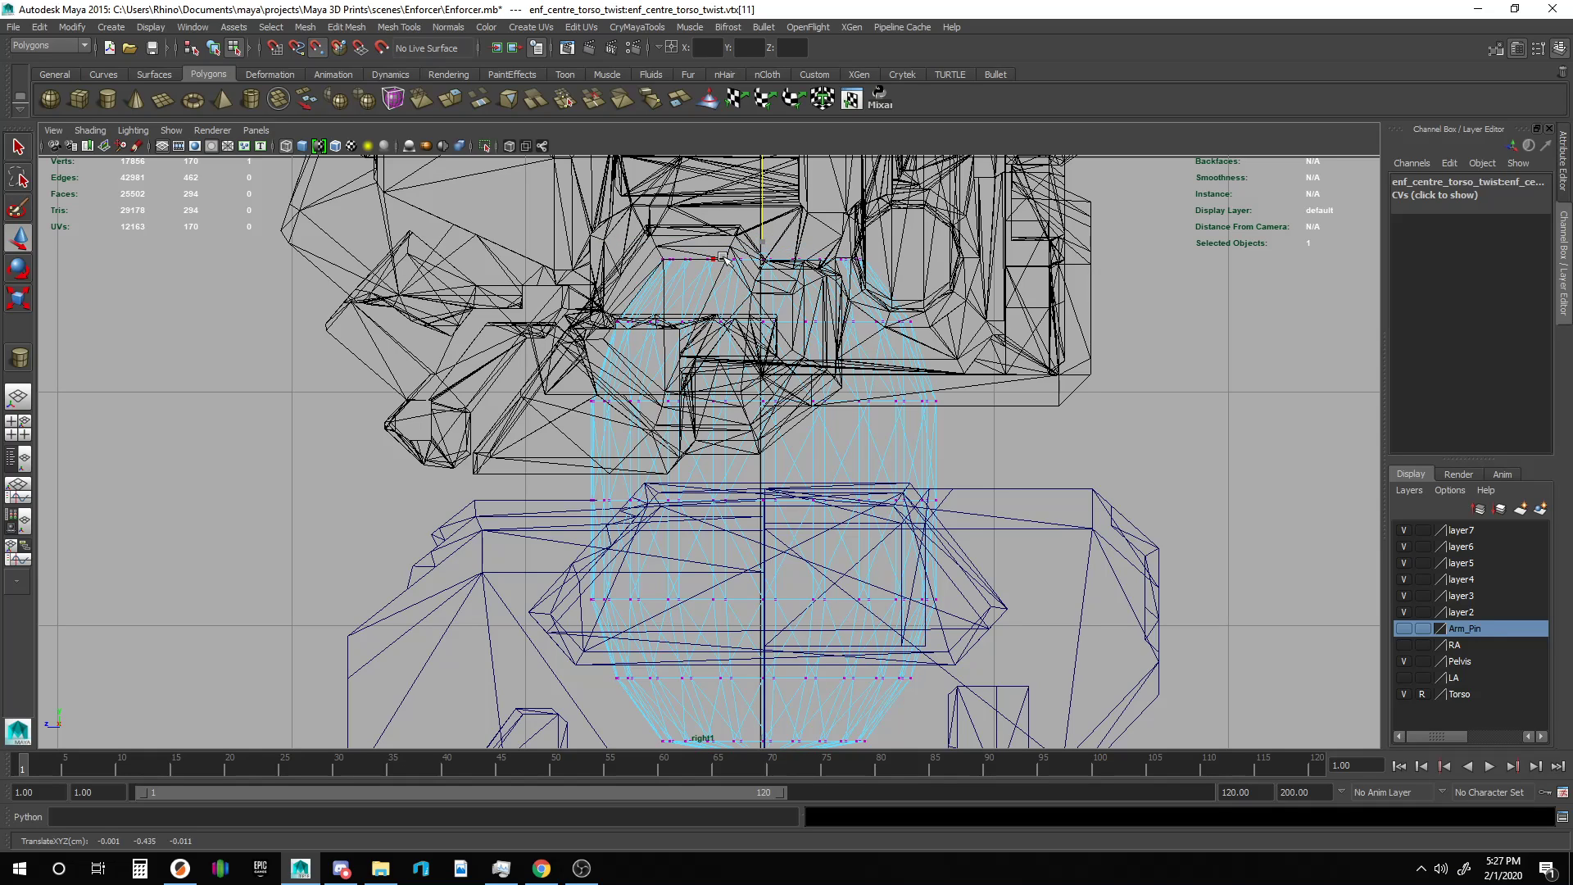
Snap the twist part's bottom centre vertex up level with the lowest vertex ring and return to object selection.
alt+middle_drag(836, 656, 807, 606)
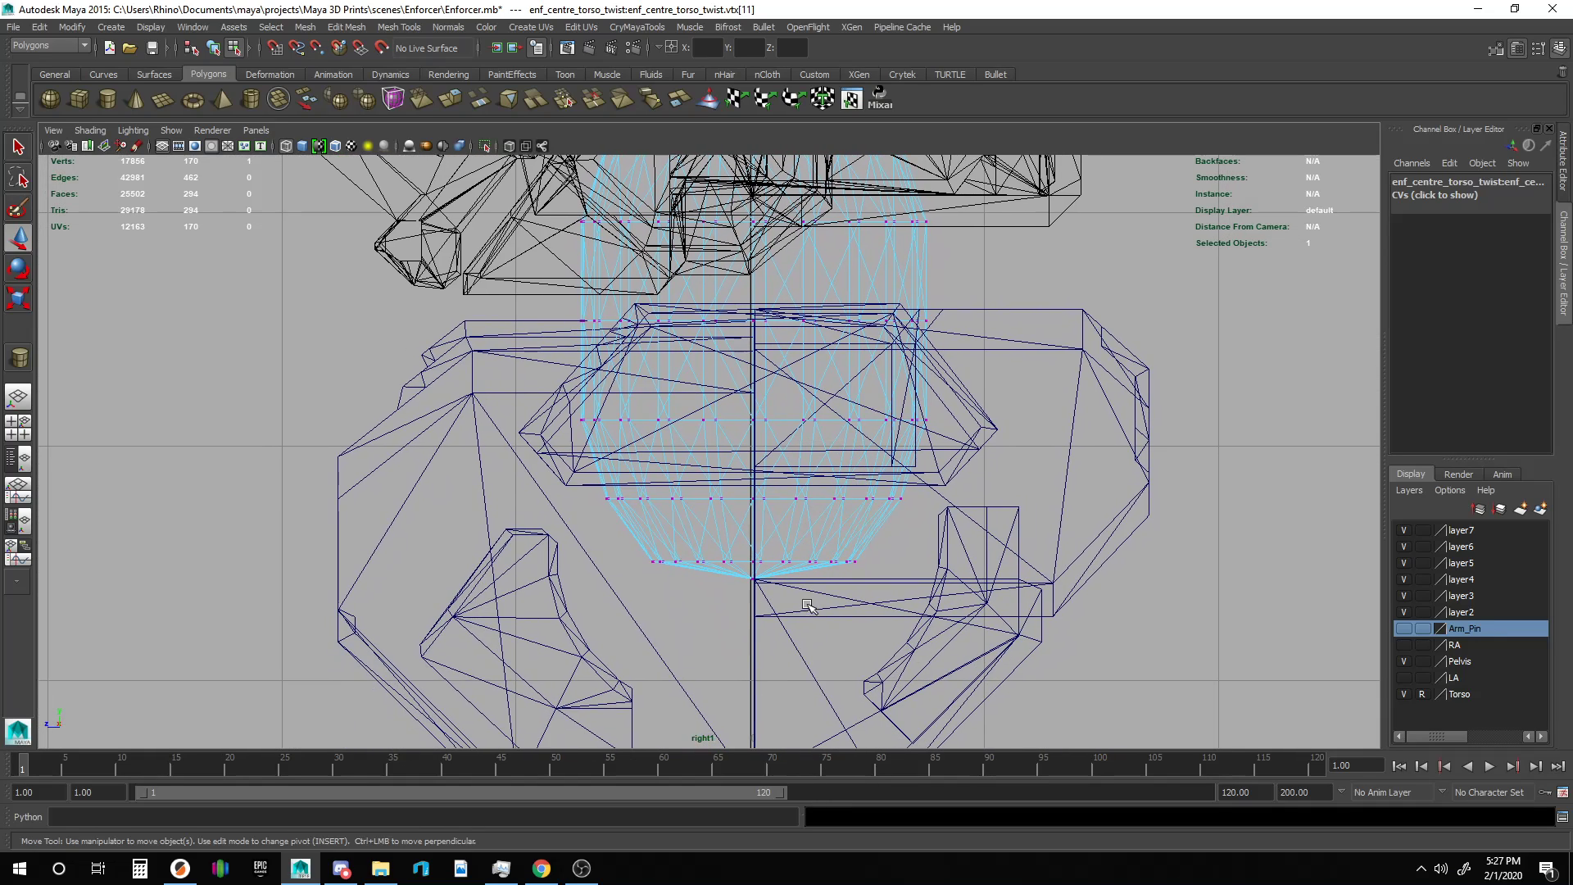
click(750, 577)
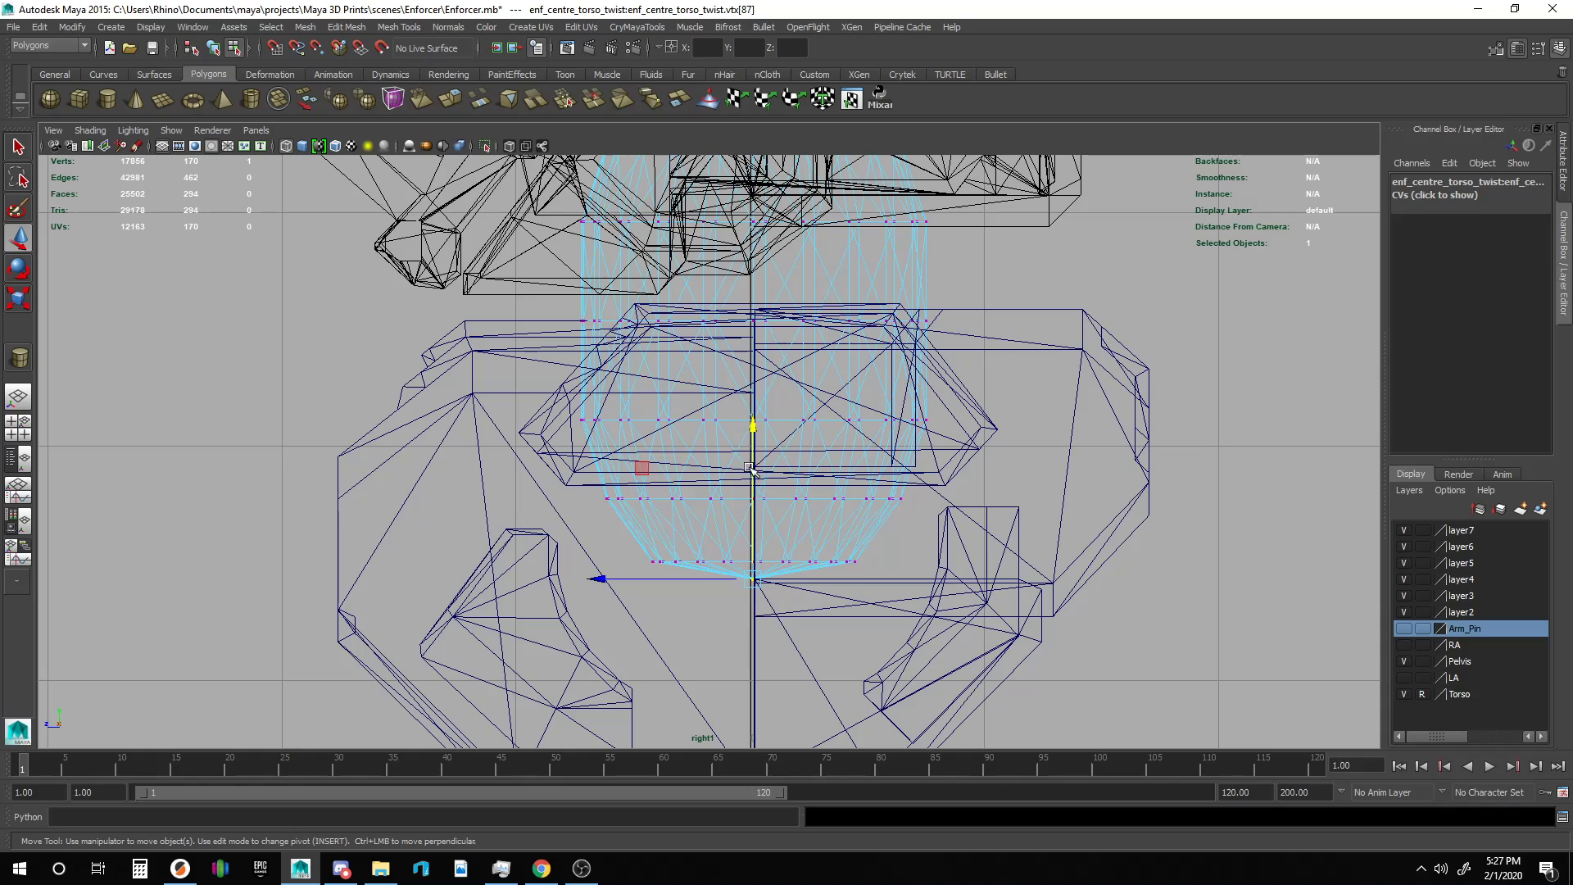
drag(751, 427, 819, 553)
key(v)
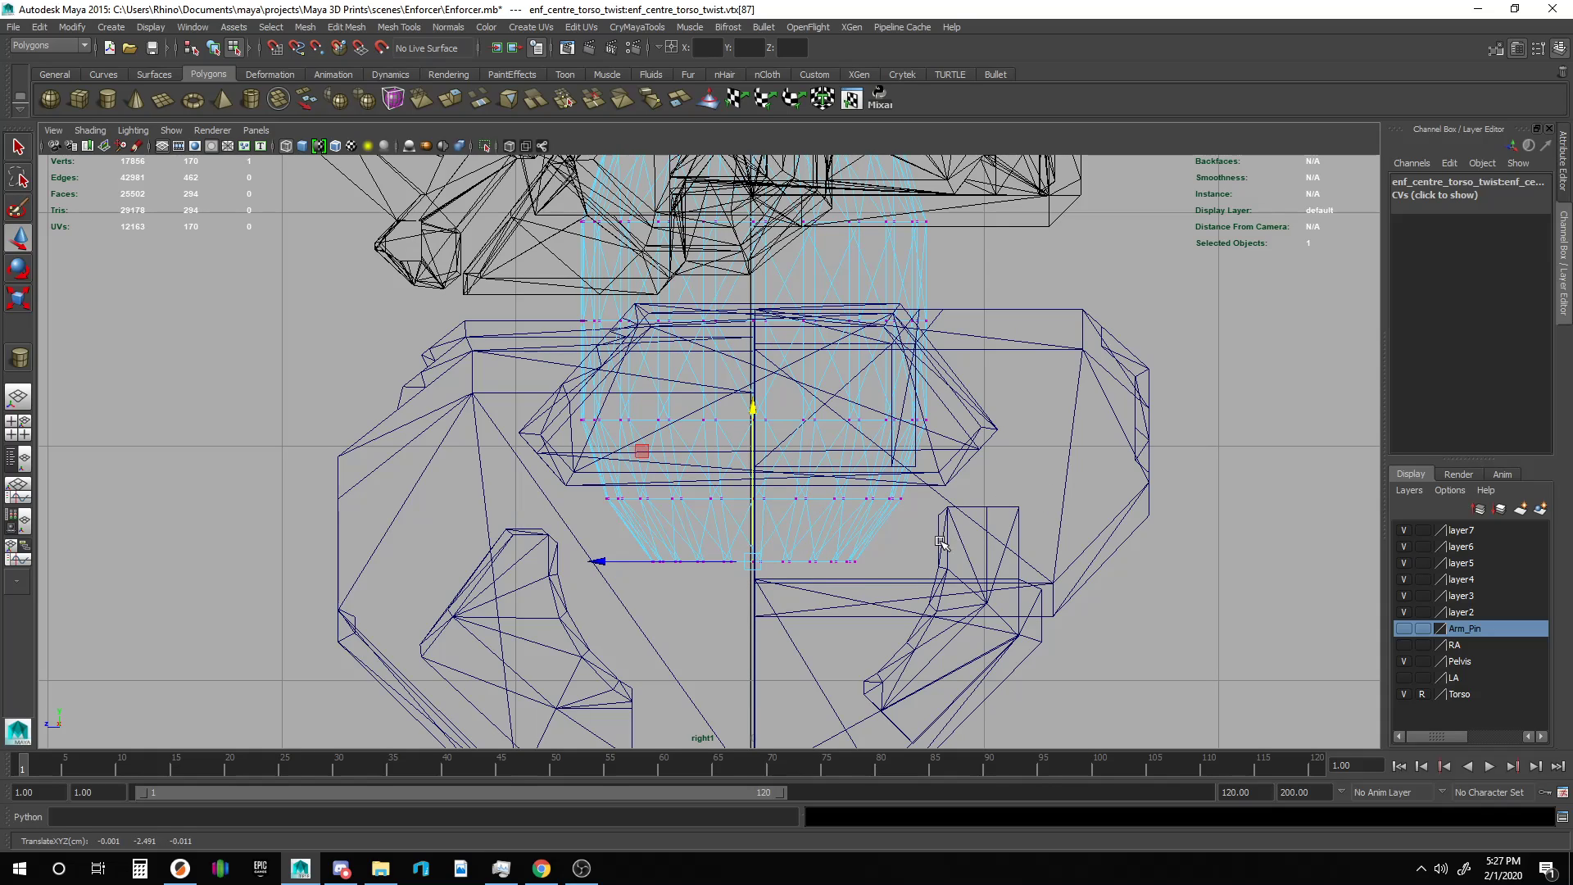
click(1098, 283)
key(F8)
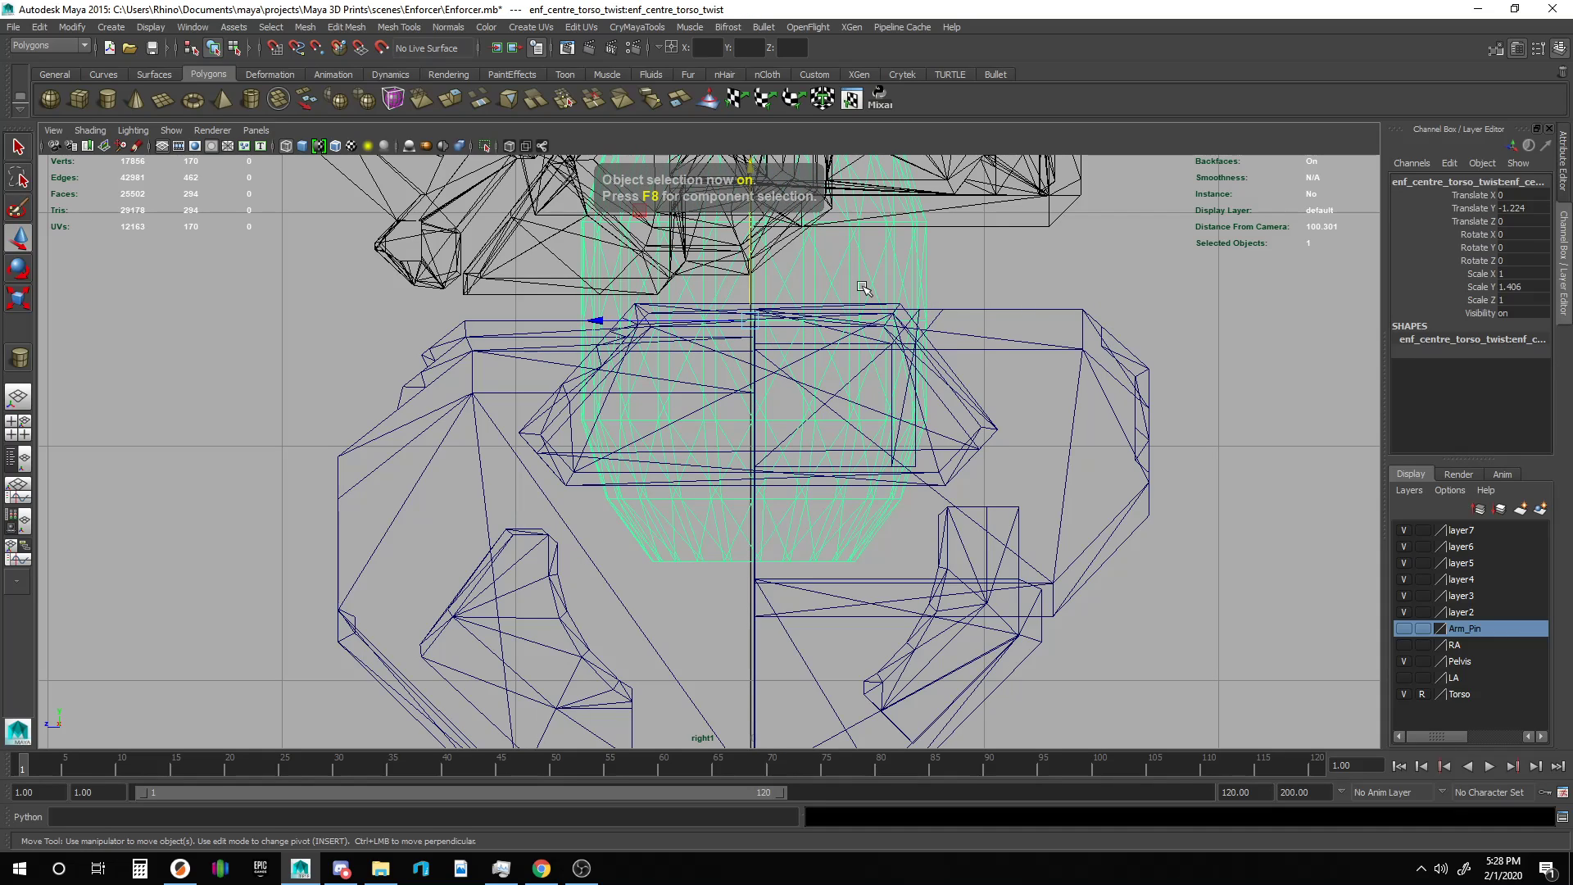
Duplicate the torso twist part and freeze the transformations on both the copy and the original.
key(ctrl+d)
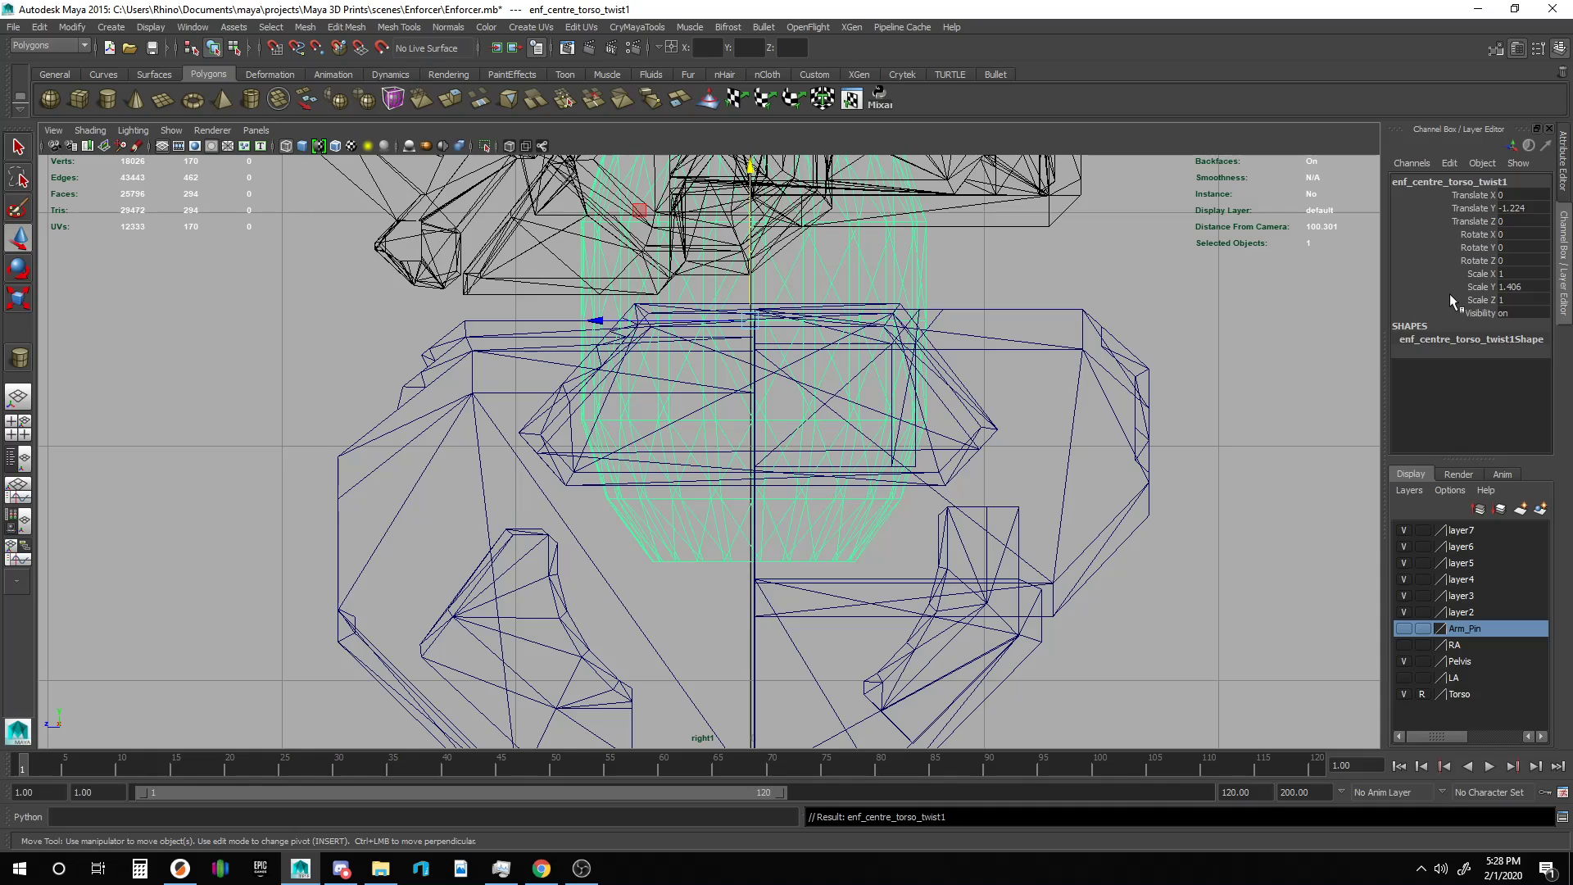
click(73, 27)
click(90, 82)
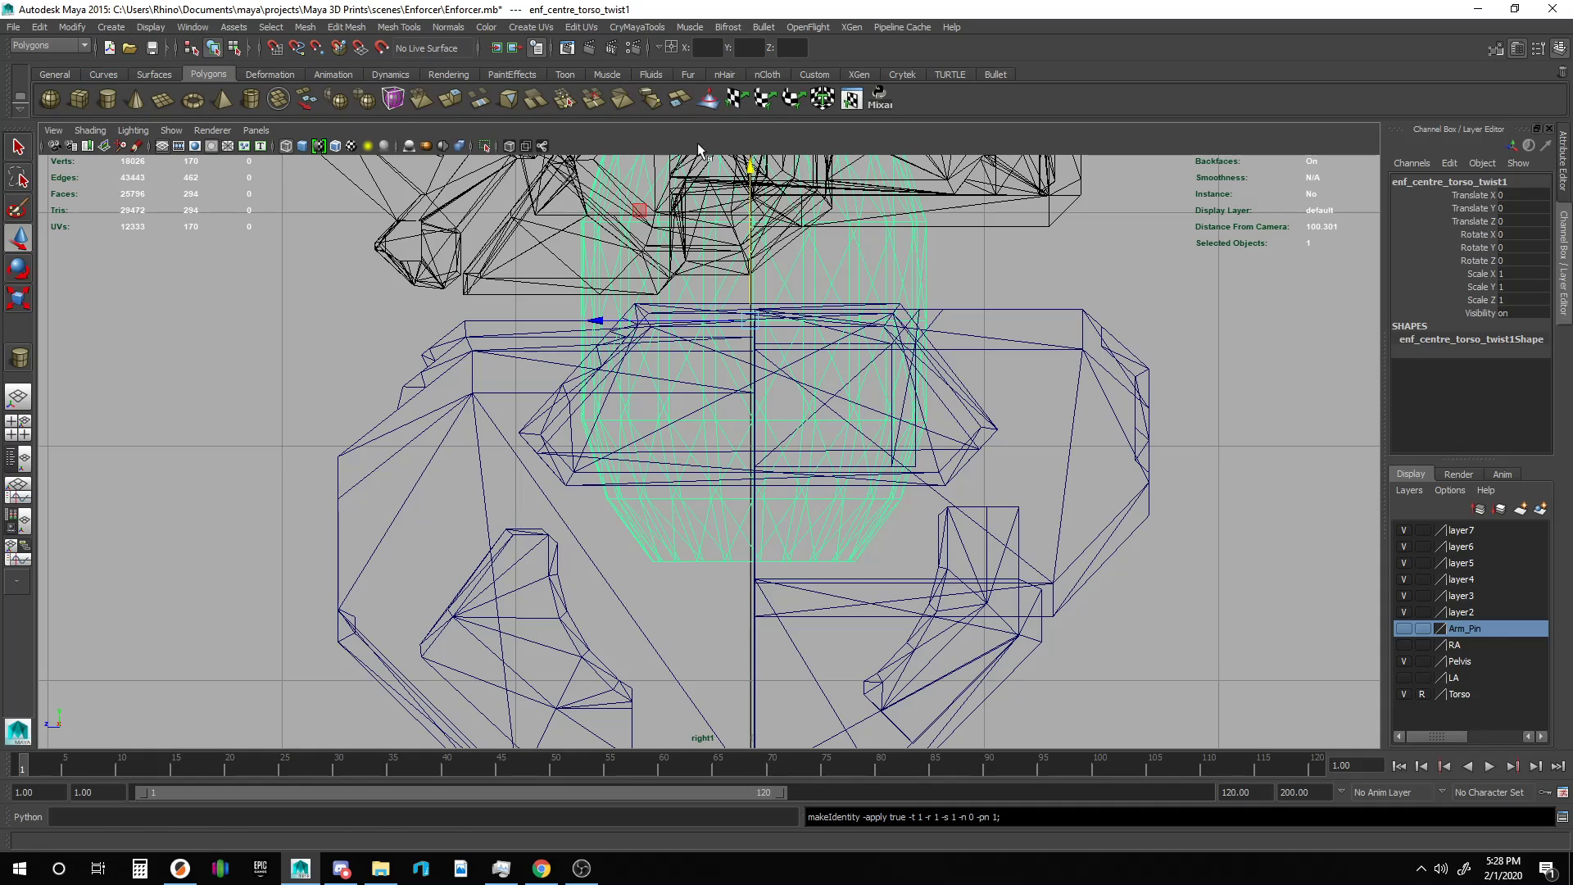
shift+click(866, 262)
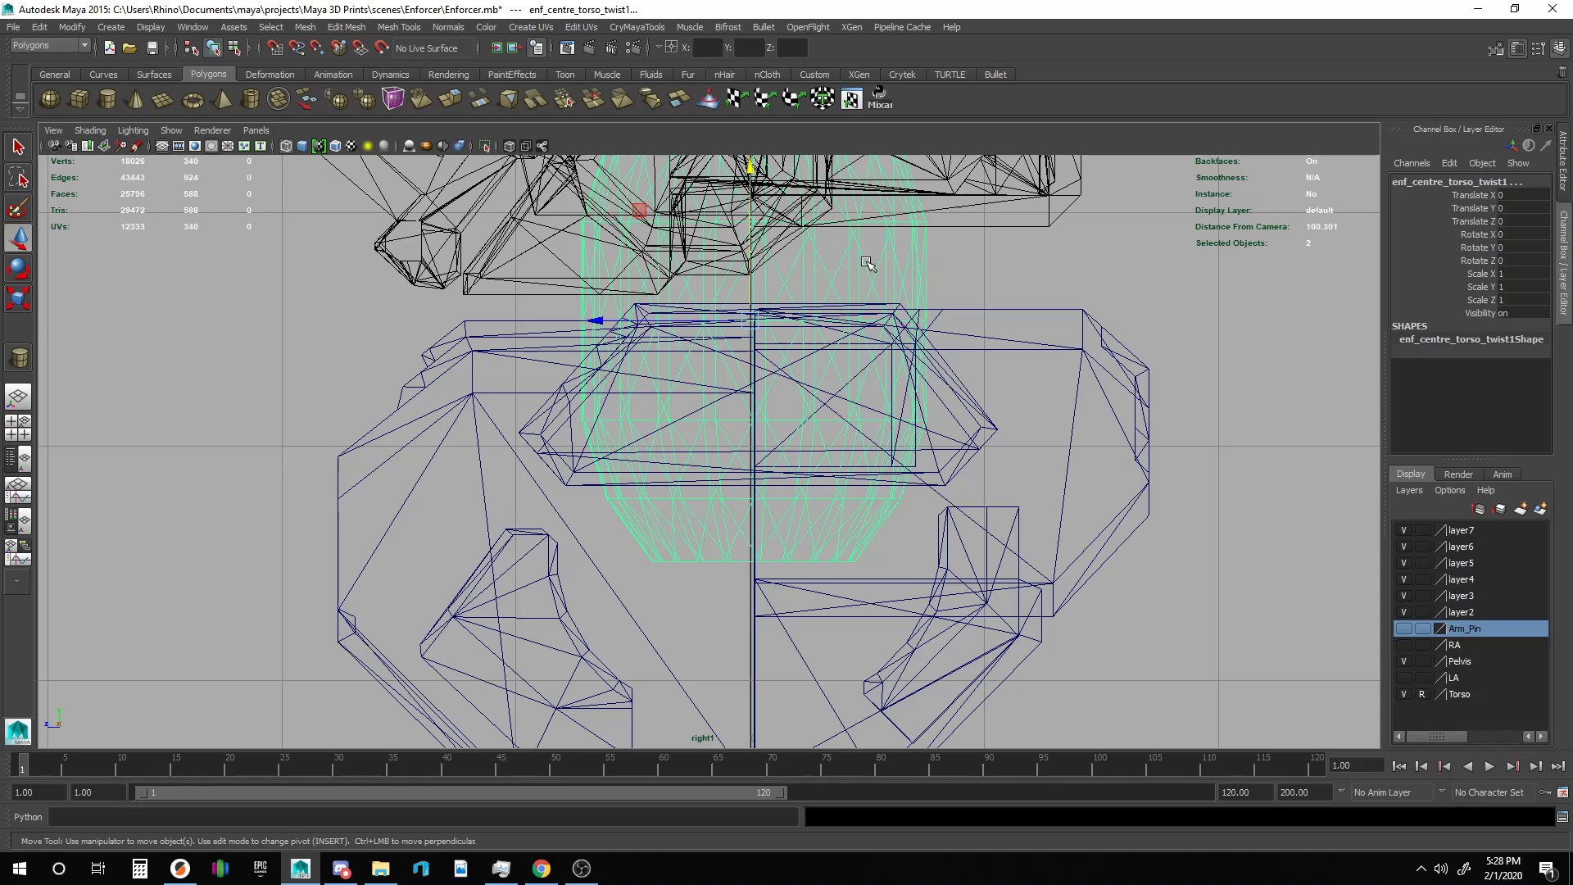
Scale the original torso twist part to 0.99 in X, Y and Z, and clear the selection.
click(927, 268)
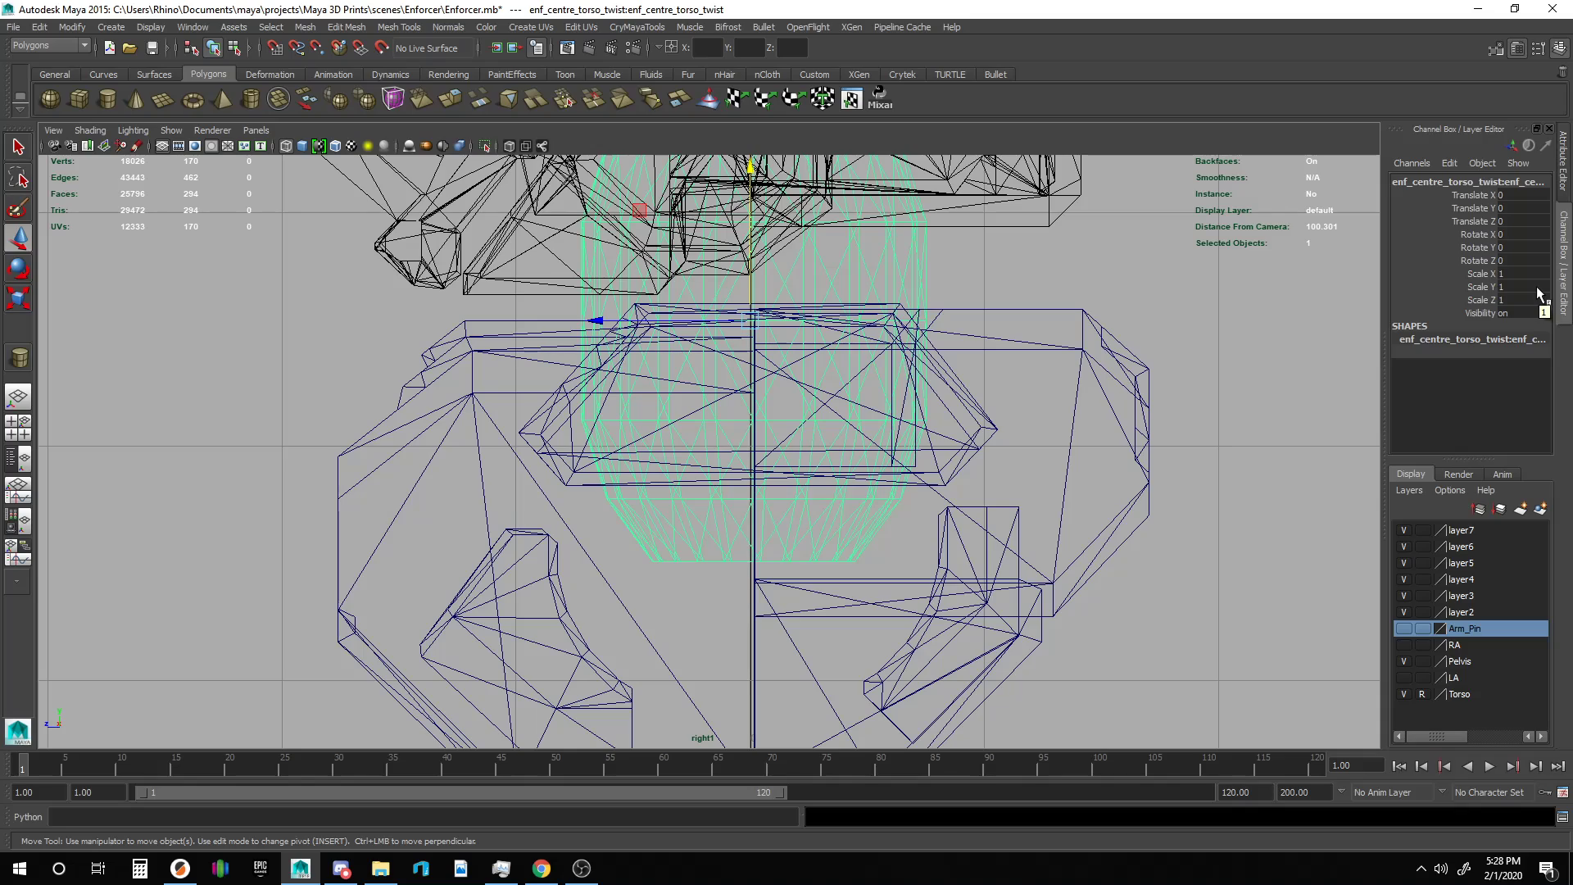
drag(1533, 274, 1517, 297)
text(.)
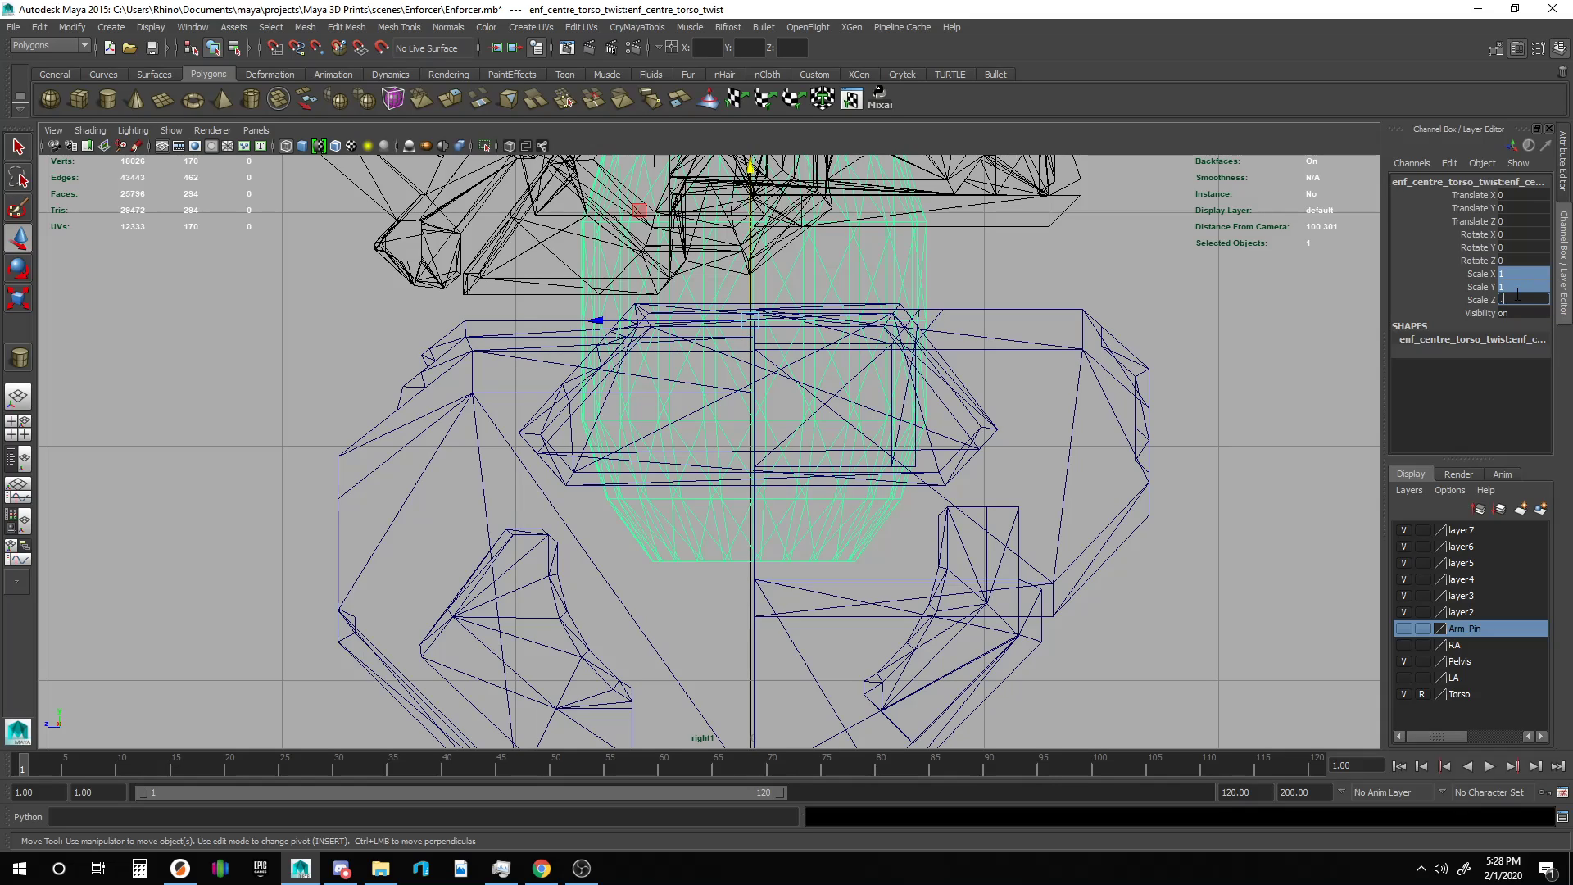
text(99)
key(Return)
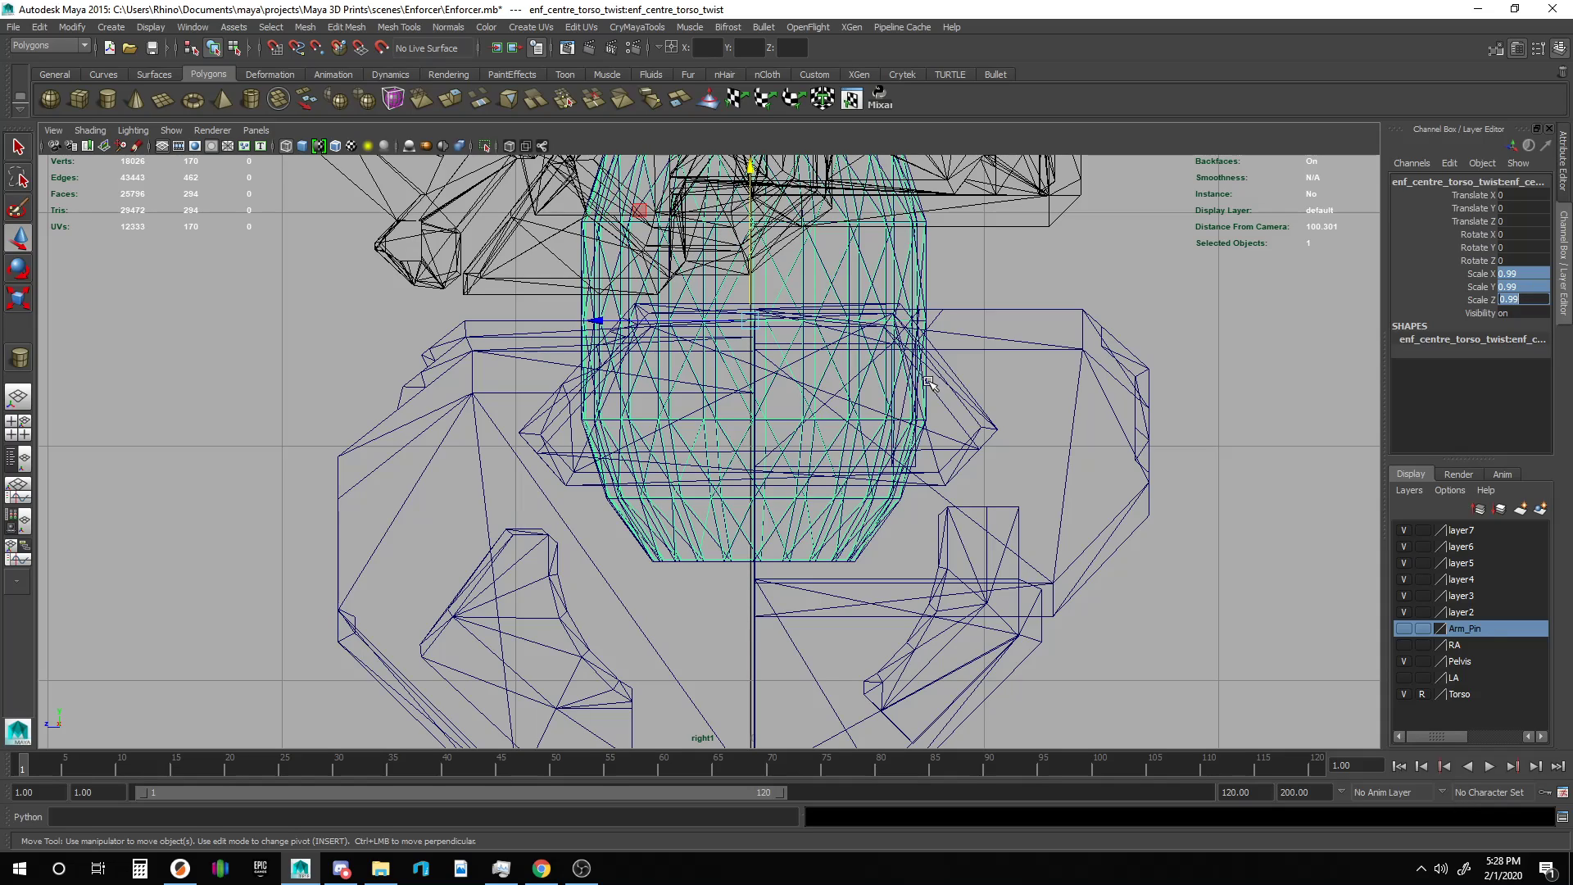
click(1185, 327)
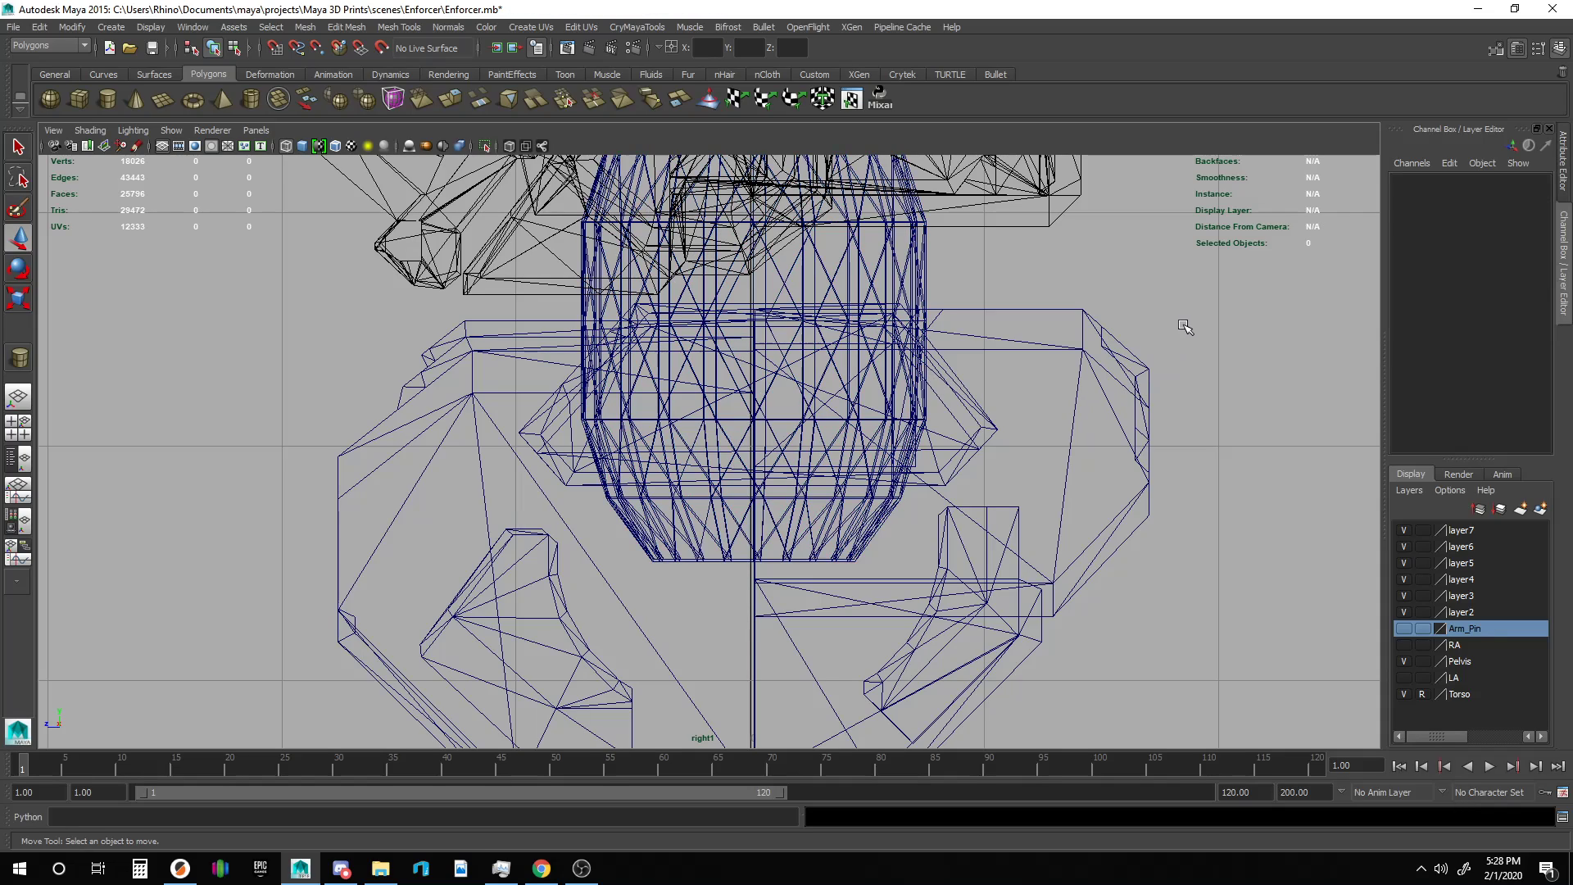
Merge the full-size duplicate of the torso twist part with the pelvis mesh using a Boolean Union, and clear the selection.
click(922, 262)
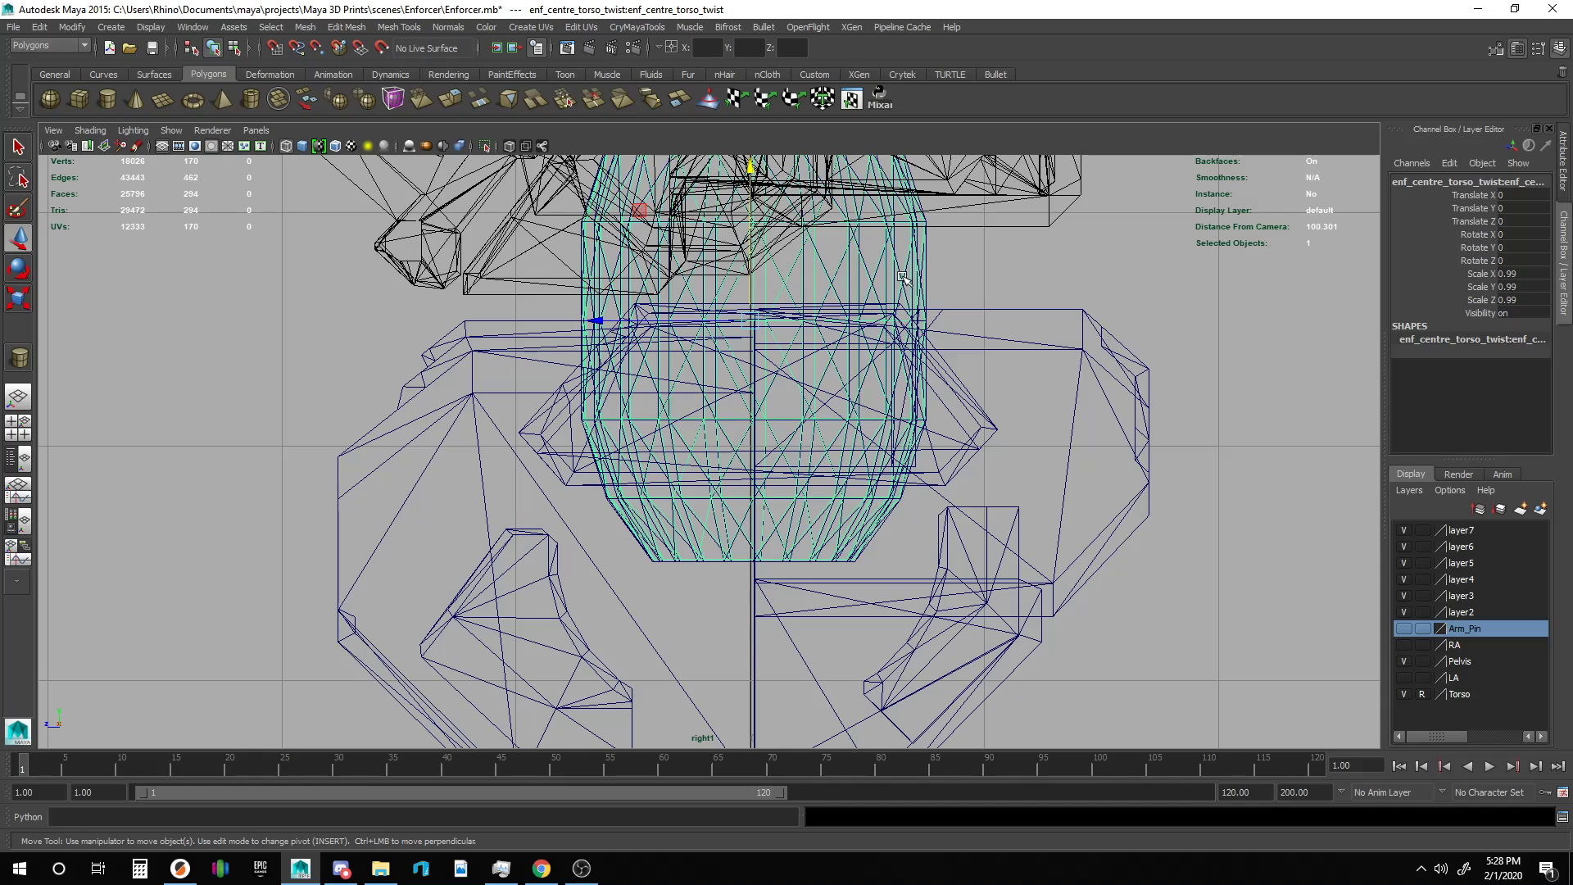
drag(957, 277, 899, 261)
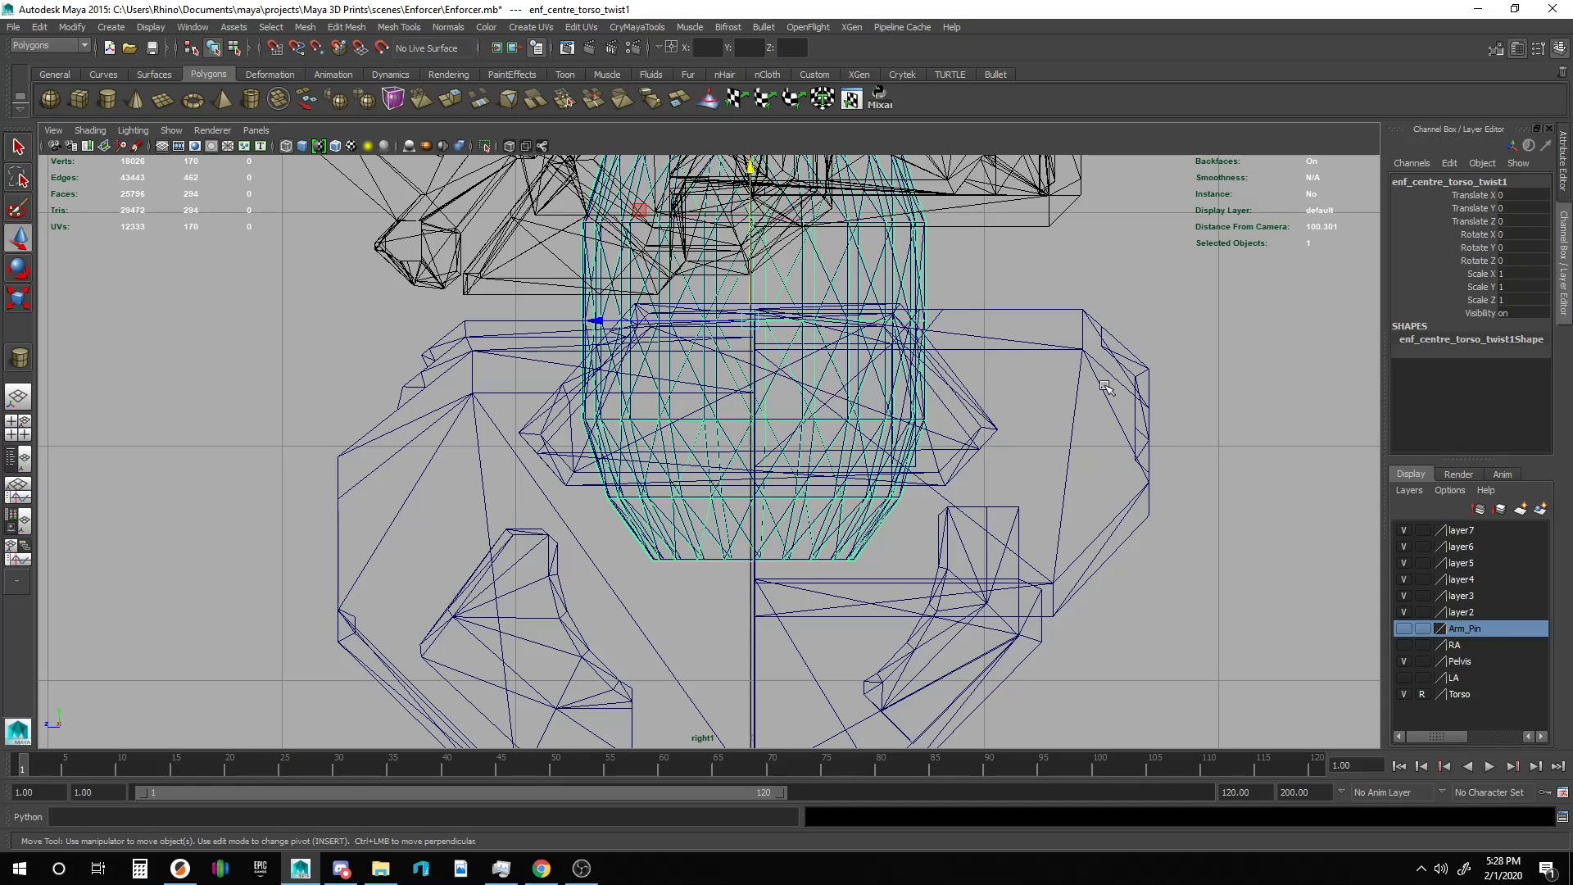
drag(1018, 293, 1034, 370)
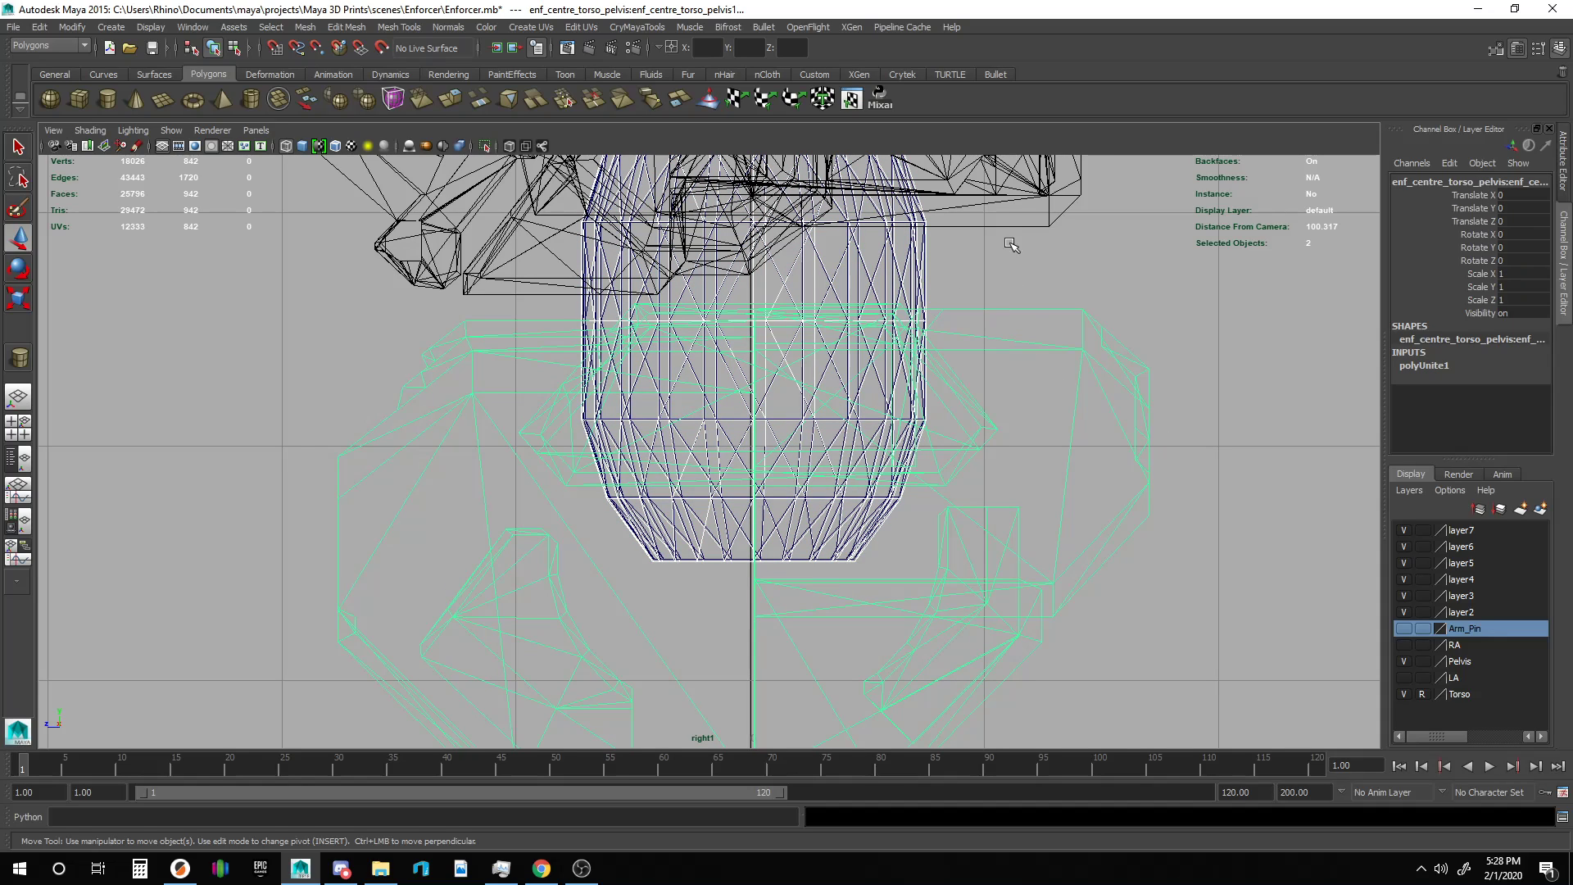
click(304, 29)
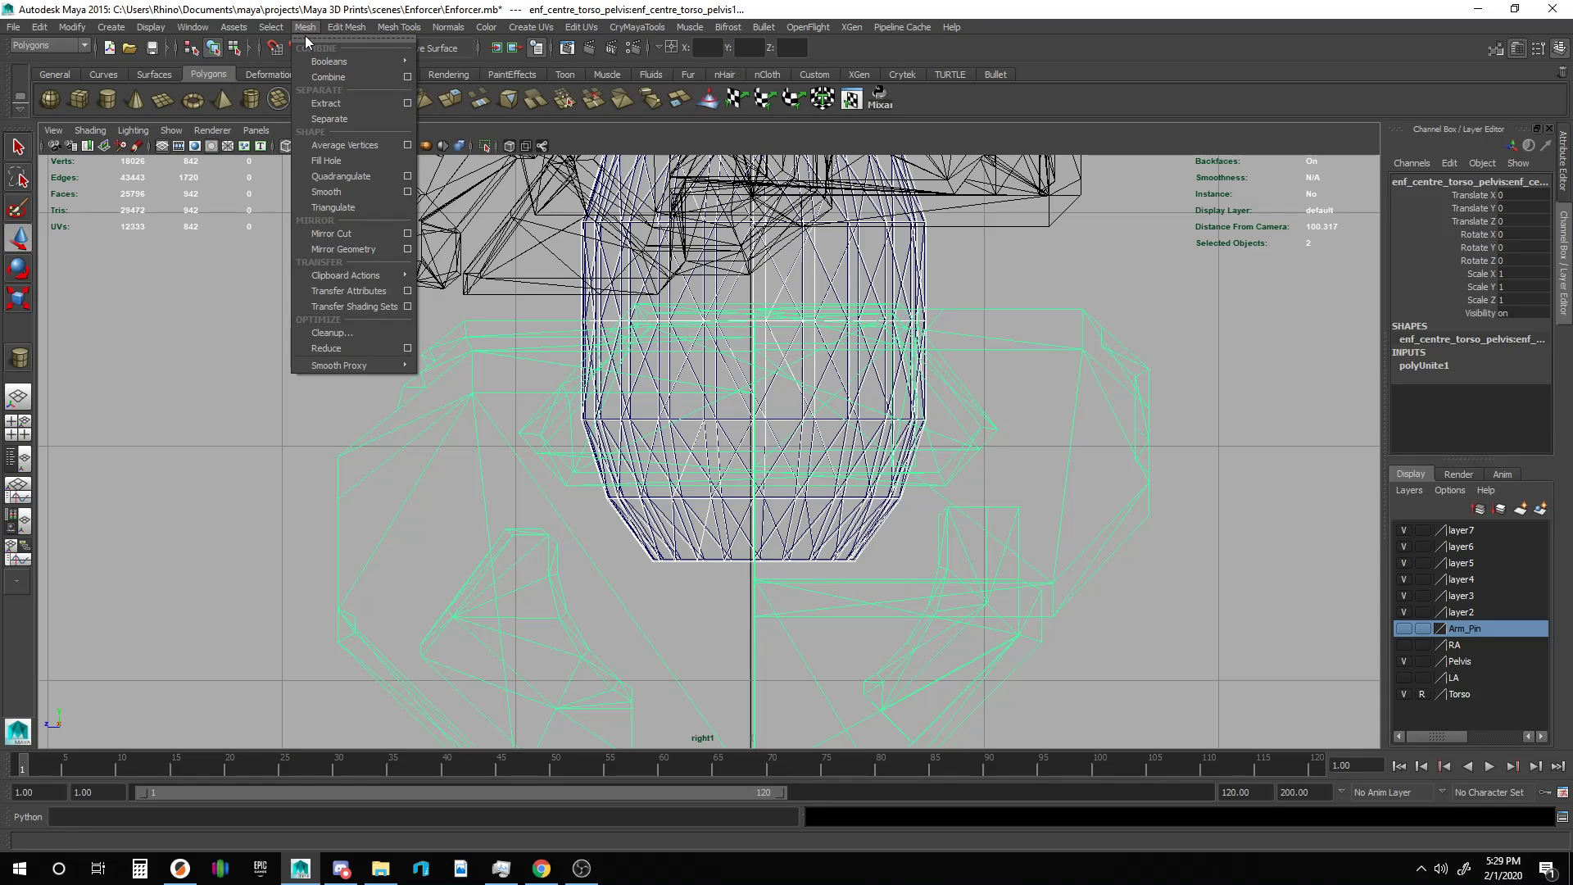
mouse_move(315, 62)
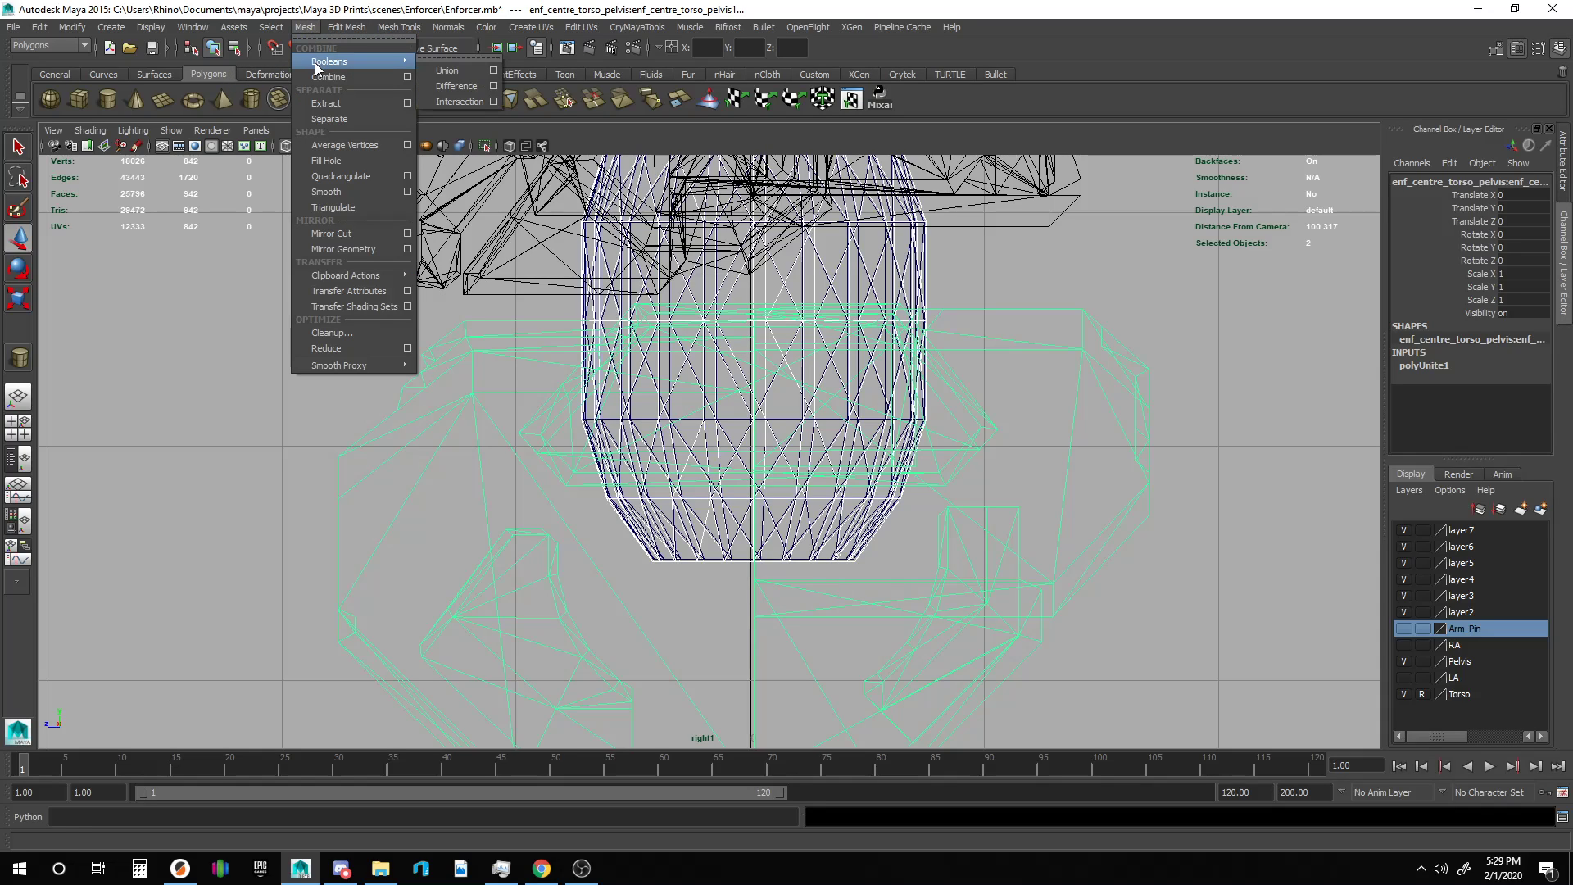
click(445, 72)
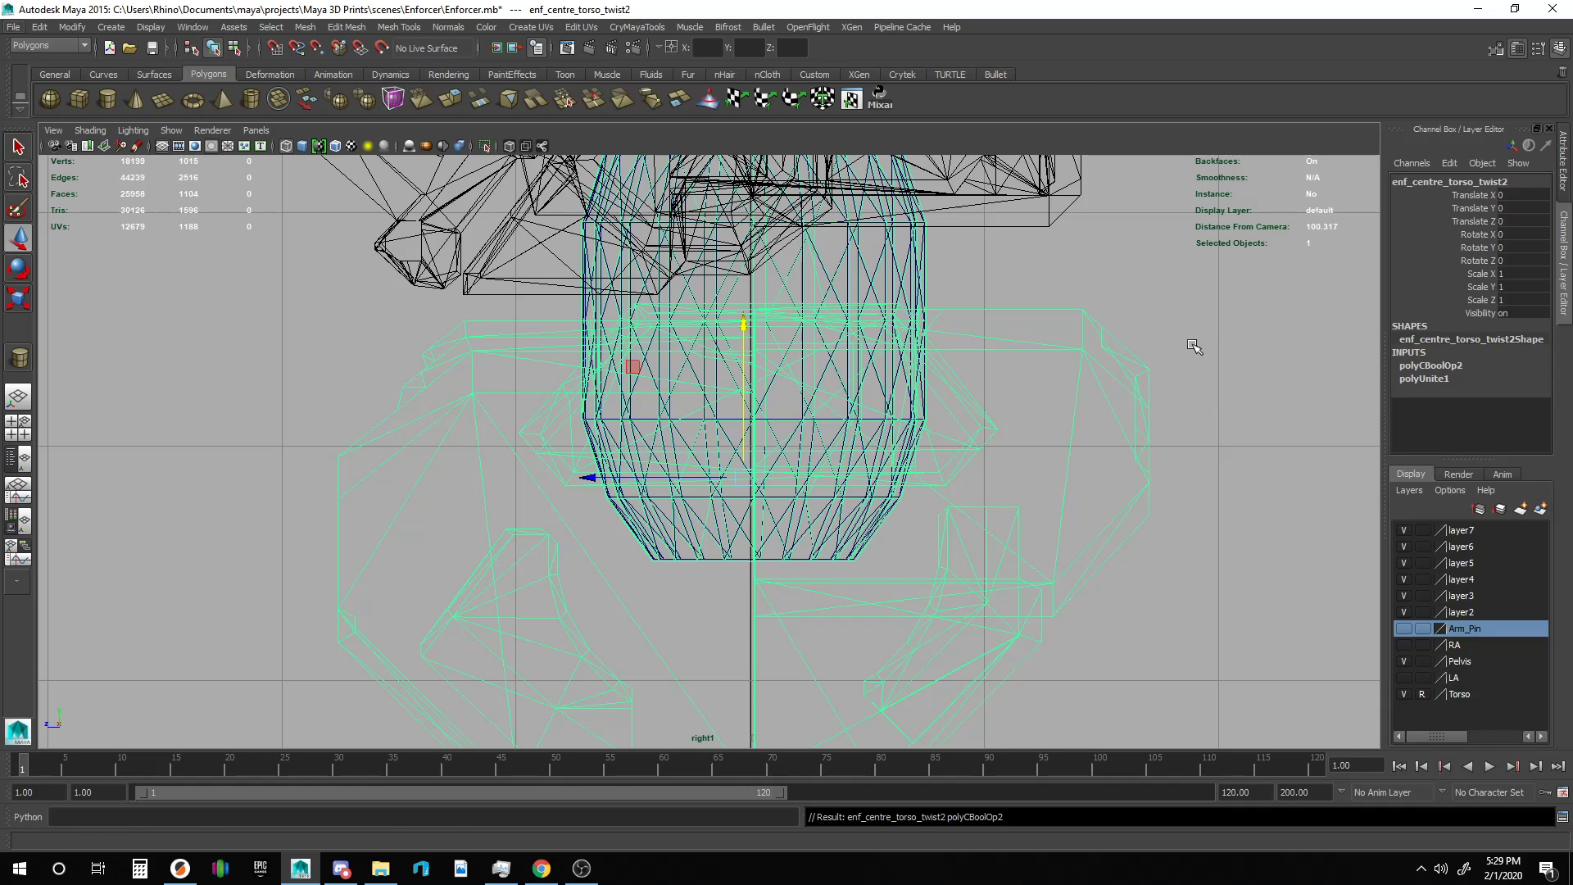
click(1124, 296)
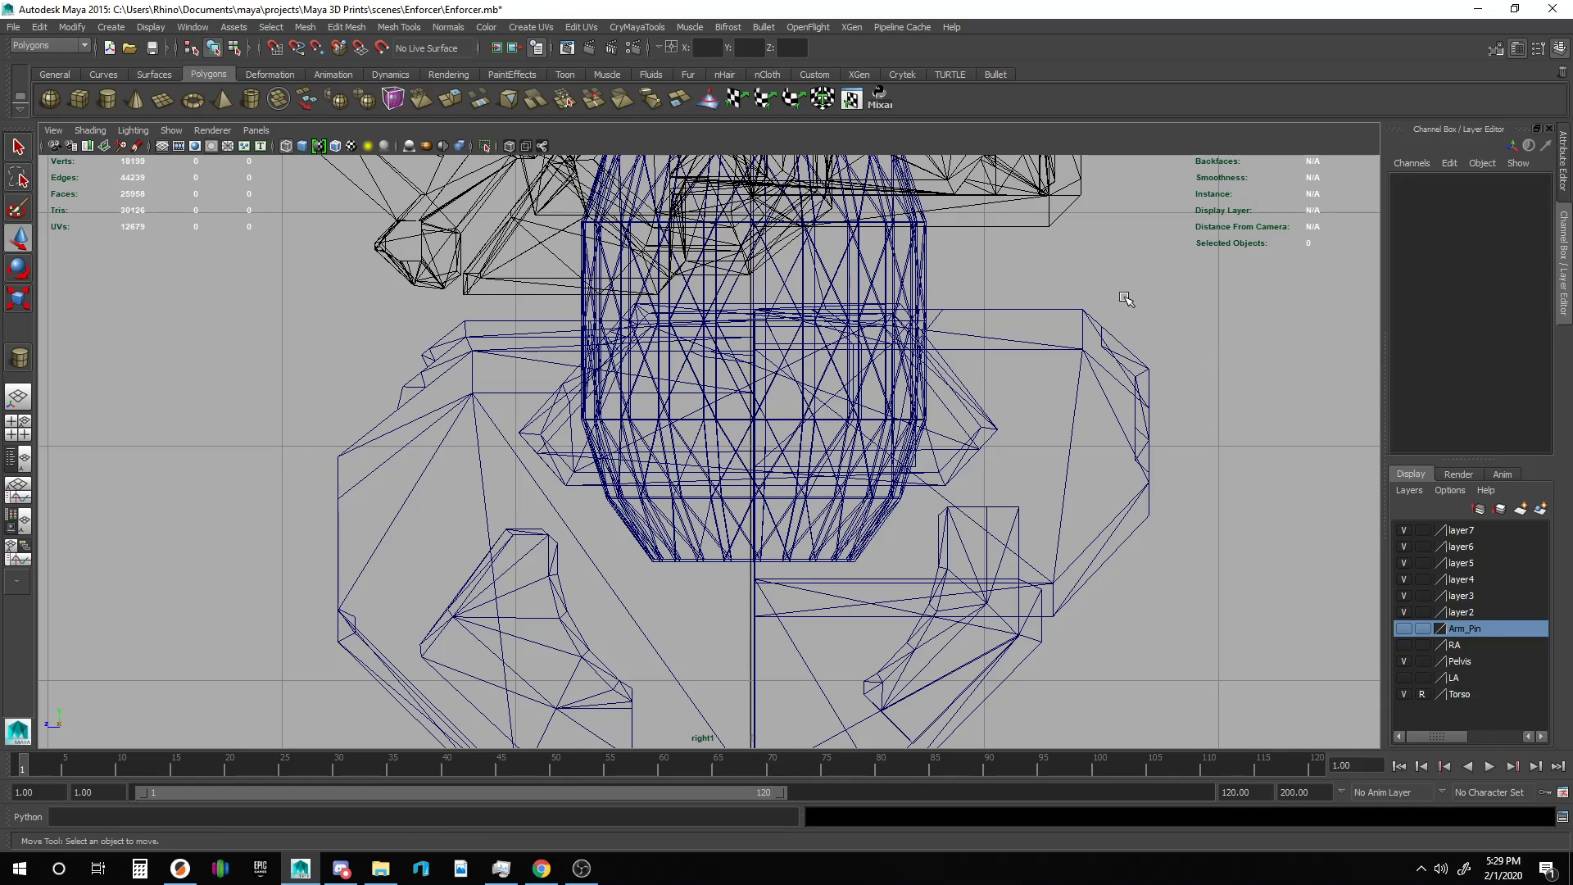
Add the merged pelvis mesh to the Pelvis display layer and hide that layer.
scroll(1006, 259, down, 5)
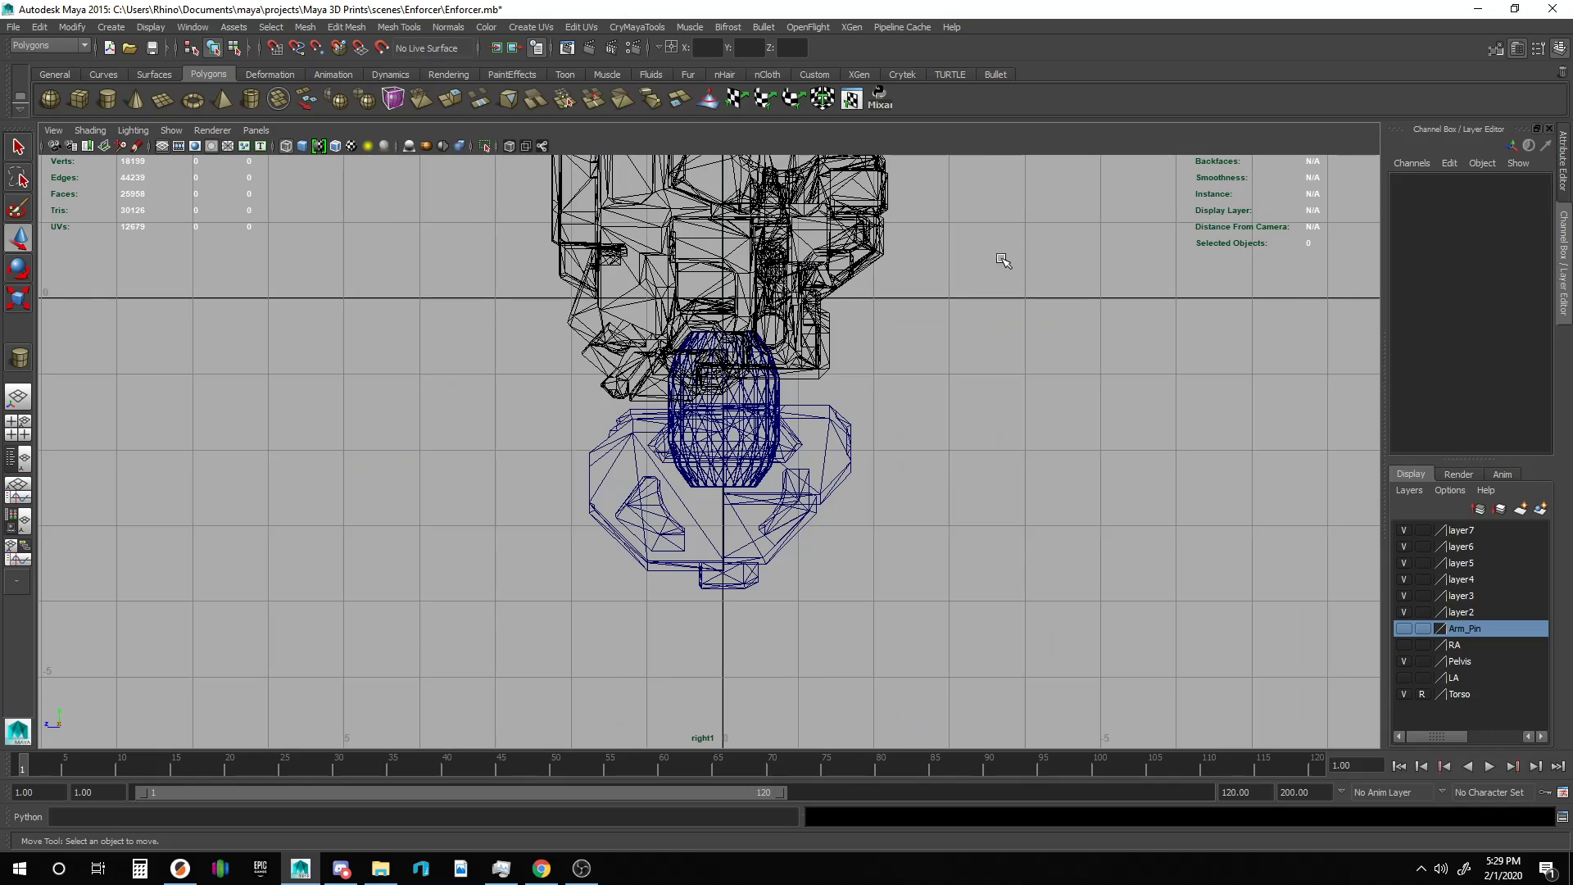
alt+middle_drag(1006, 259, 1010, 370)
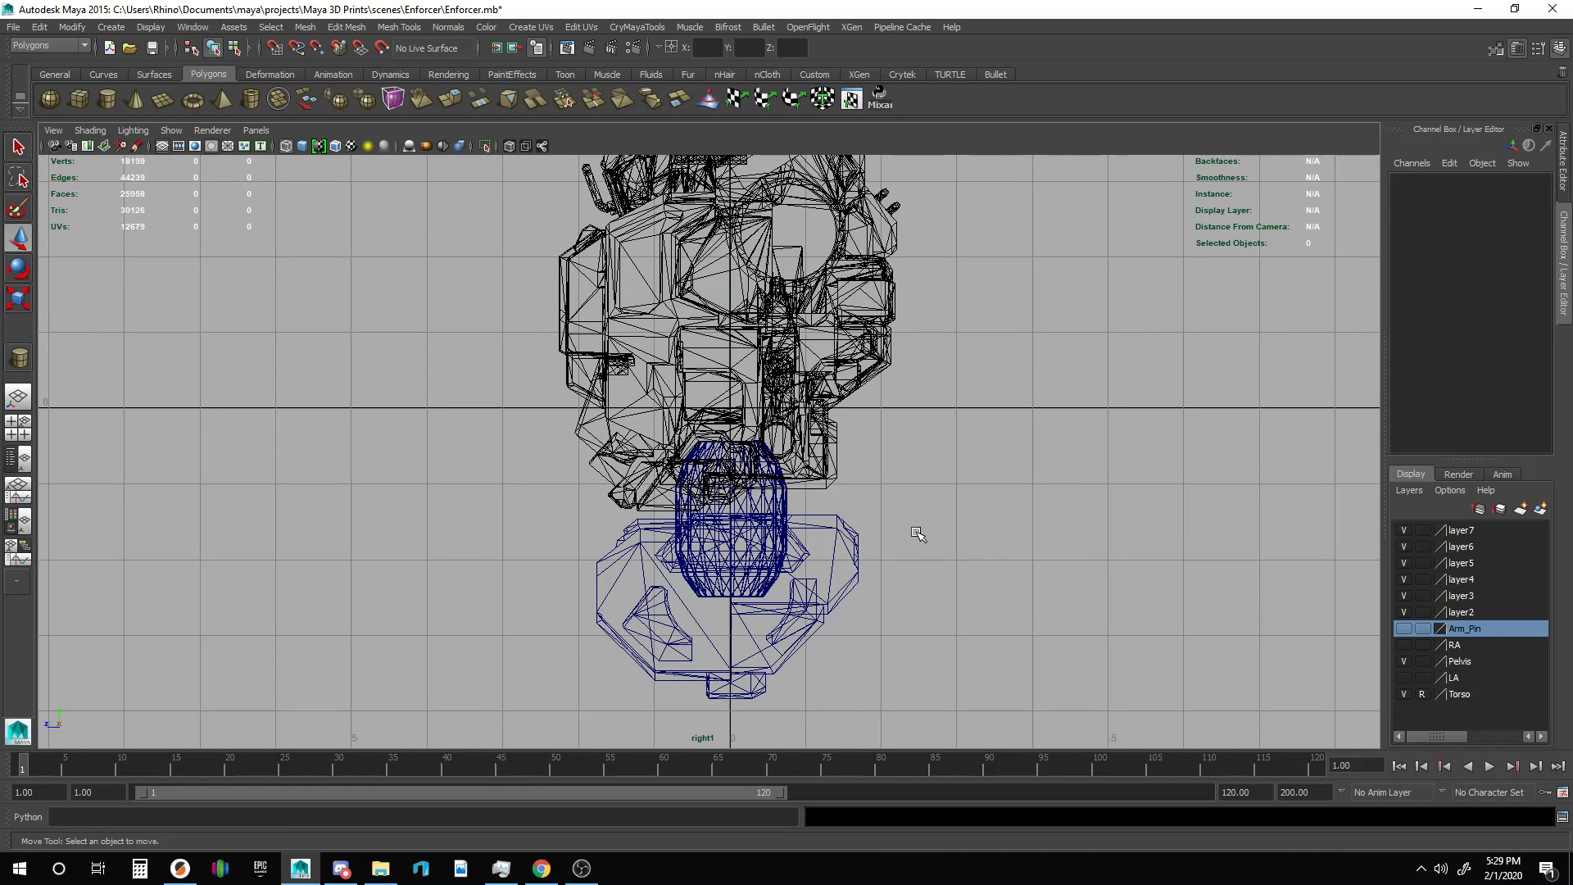
click(829, 525)
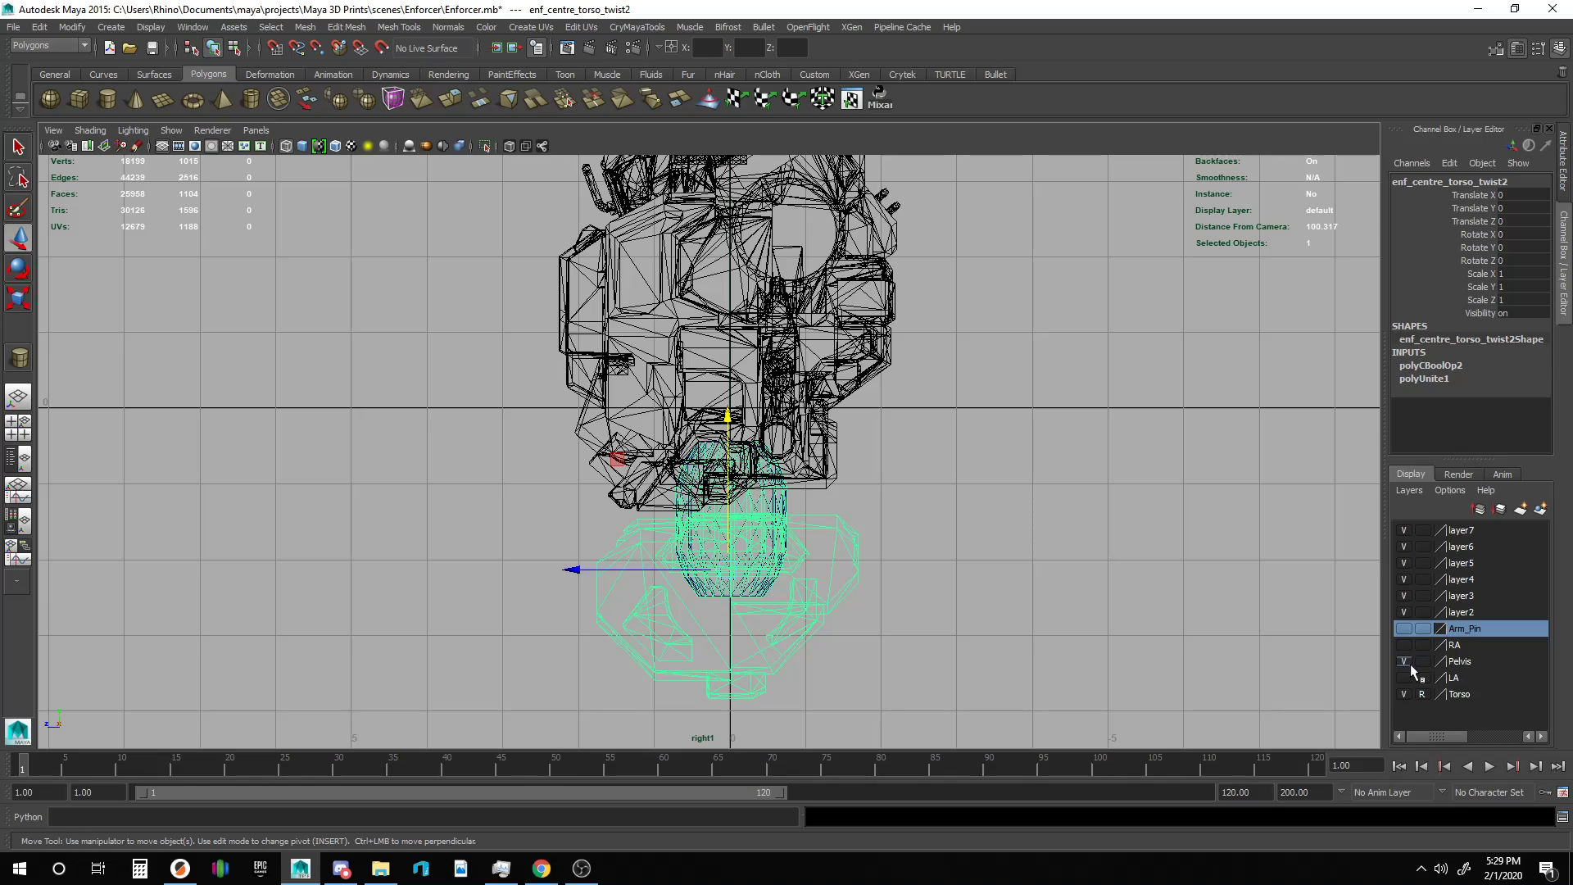
right_click(1455, 668)
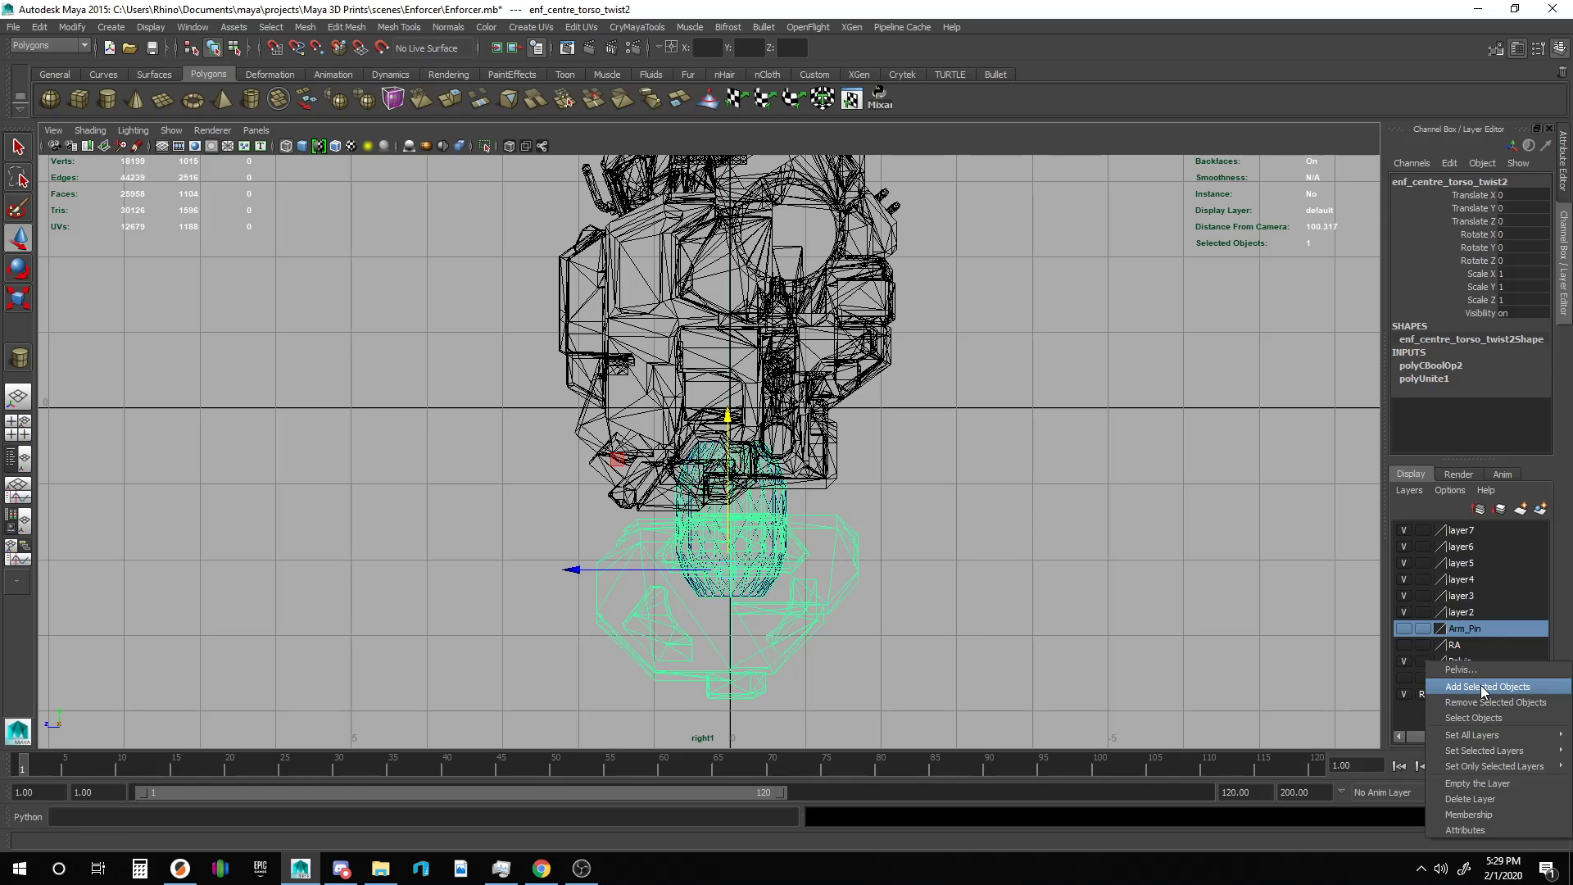
click(1460, 685)
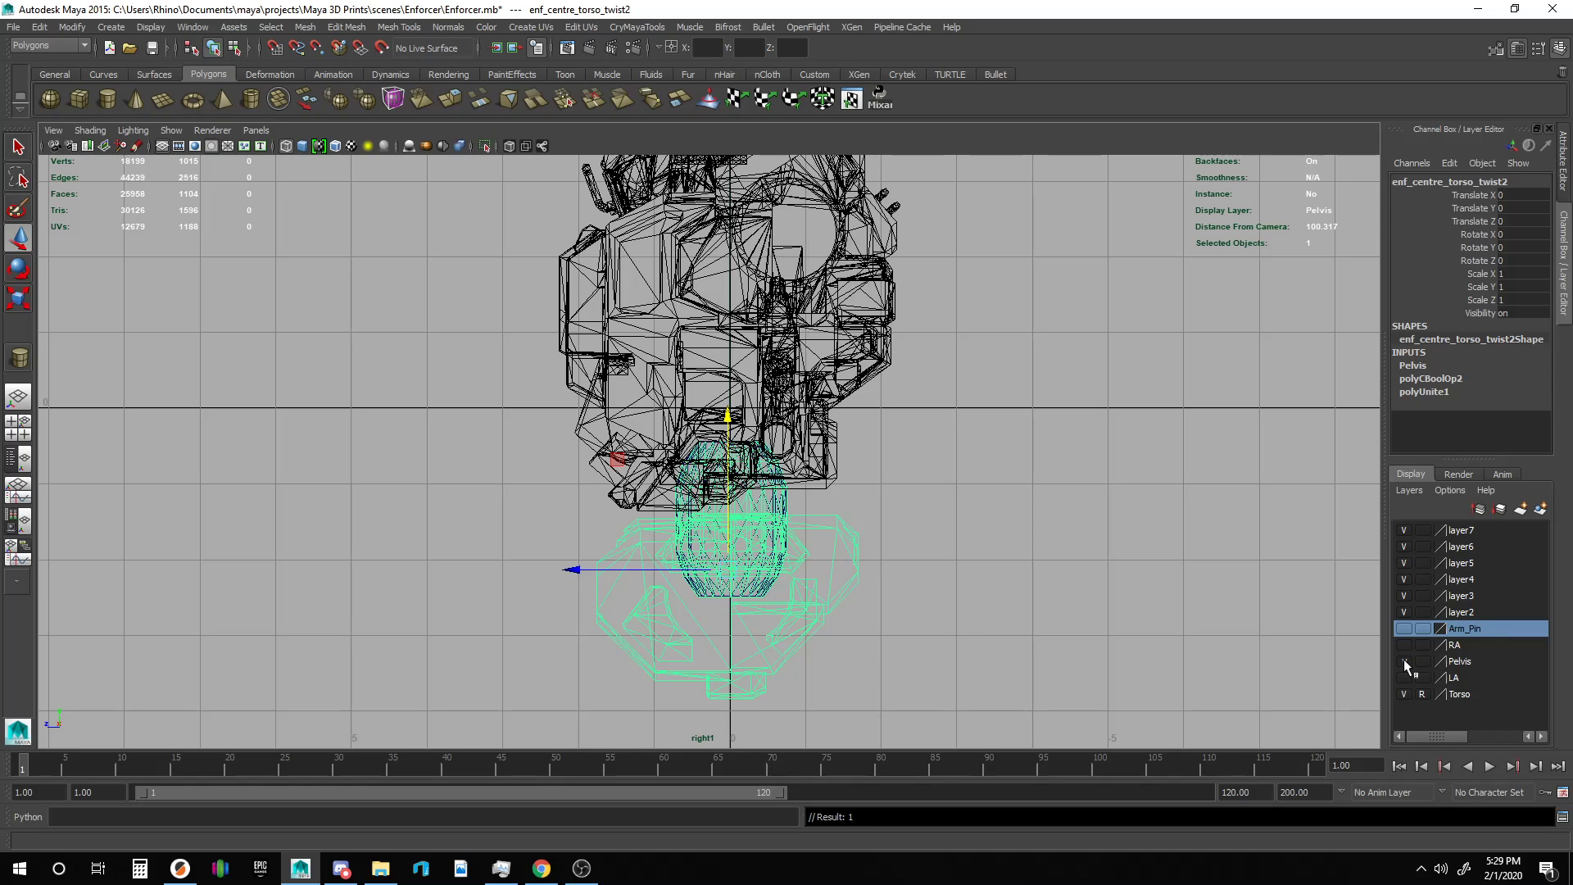
click(1404, 661)
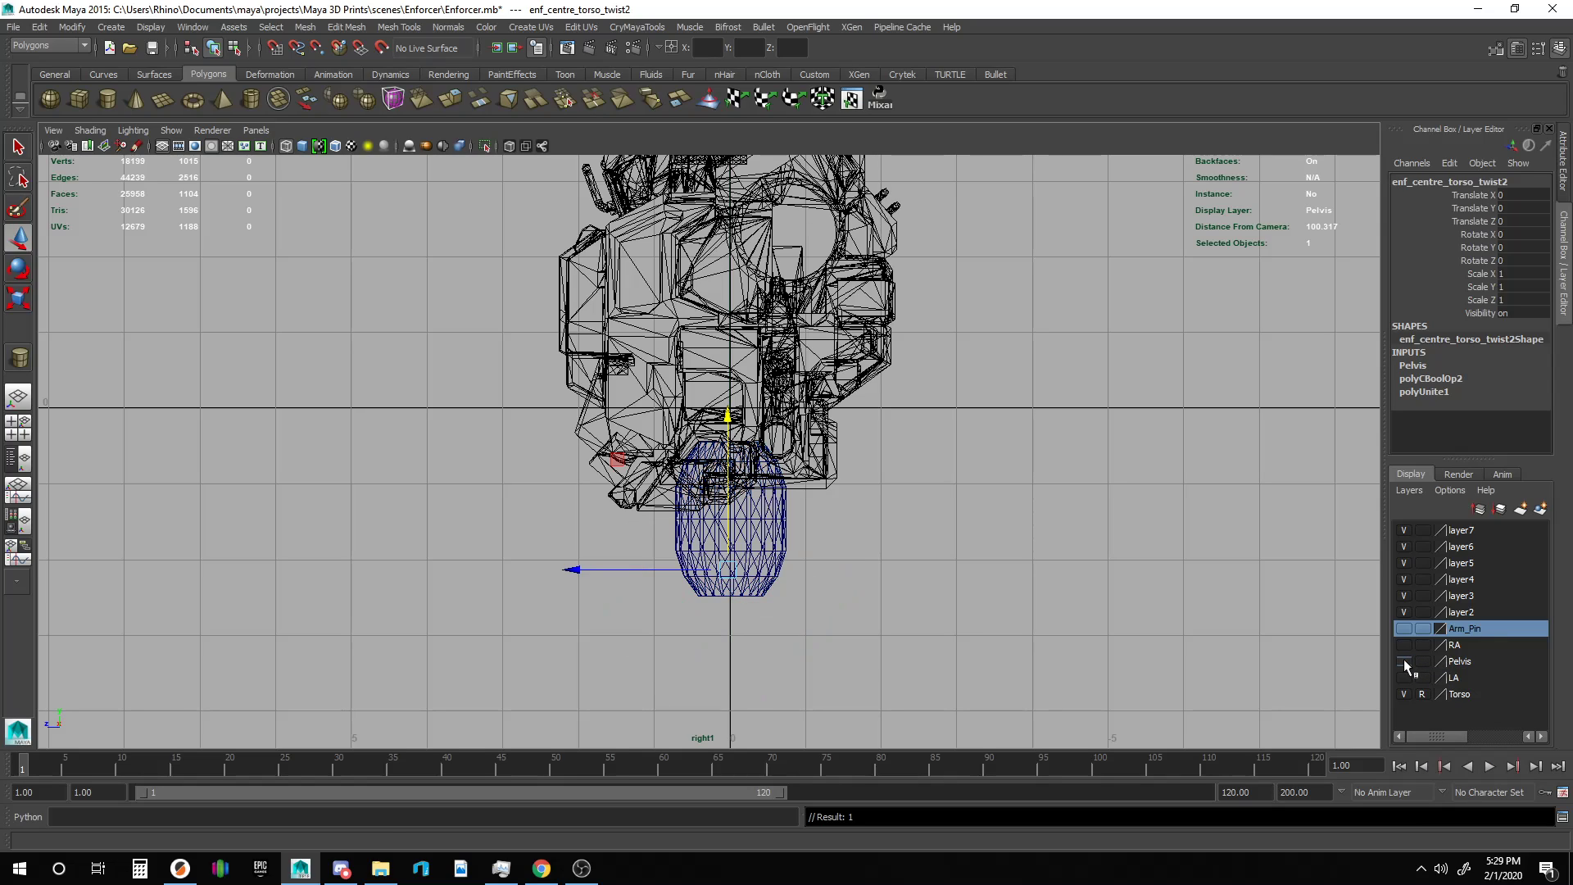
Merge the 0.99-scale torso twist part with the torso mesh using a Boolean Union, and show the Pelvis layer again.
click(782, 519)
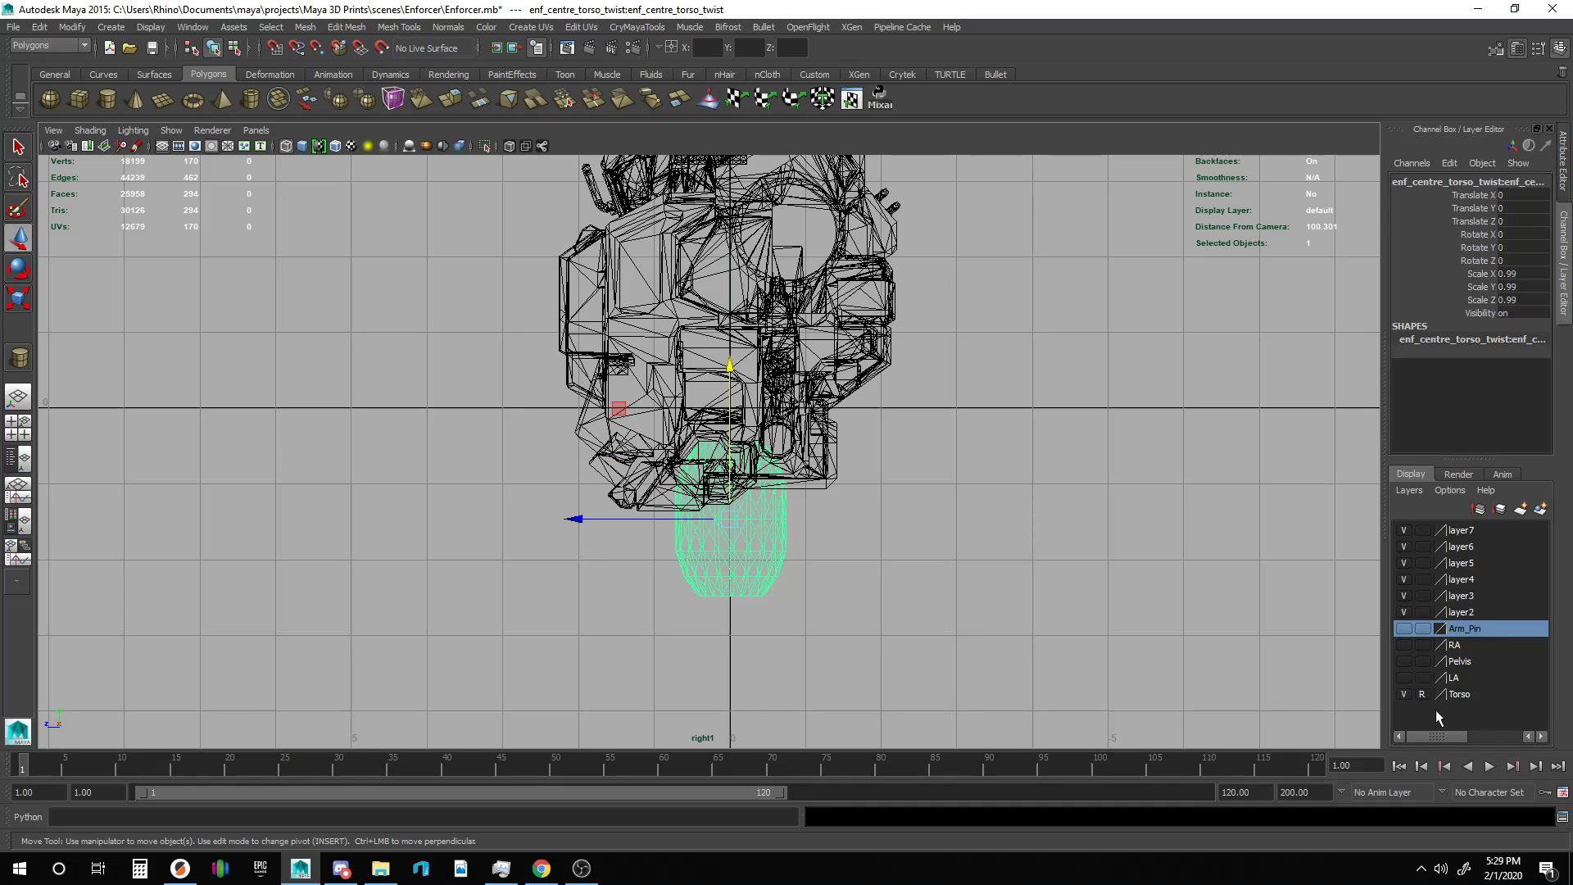
shift+click(770, 410)
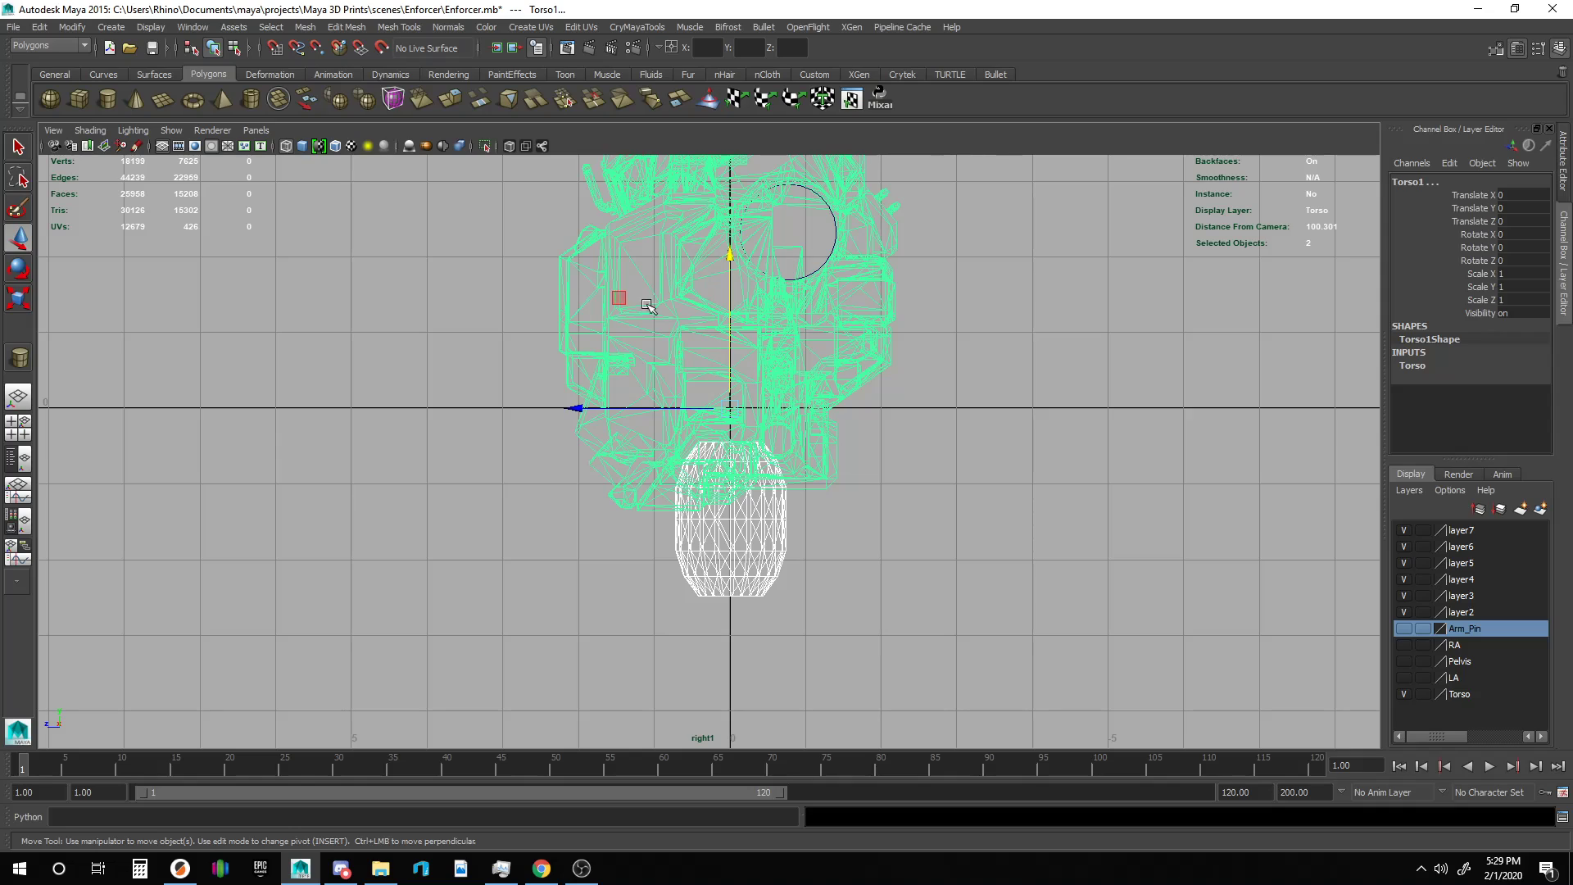
click(303, 27)
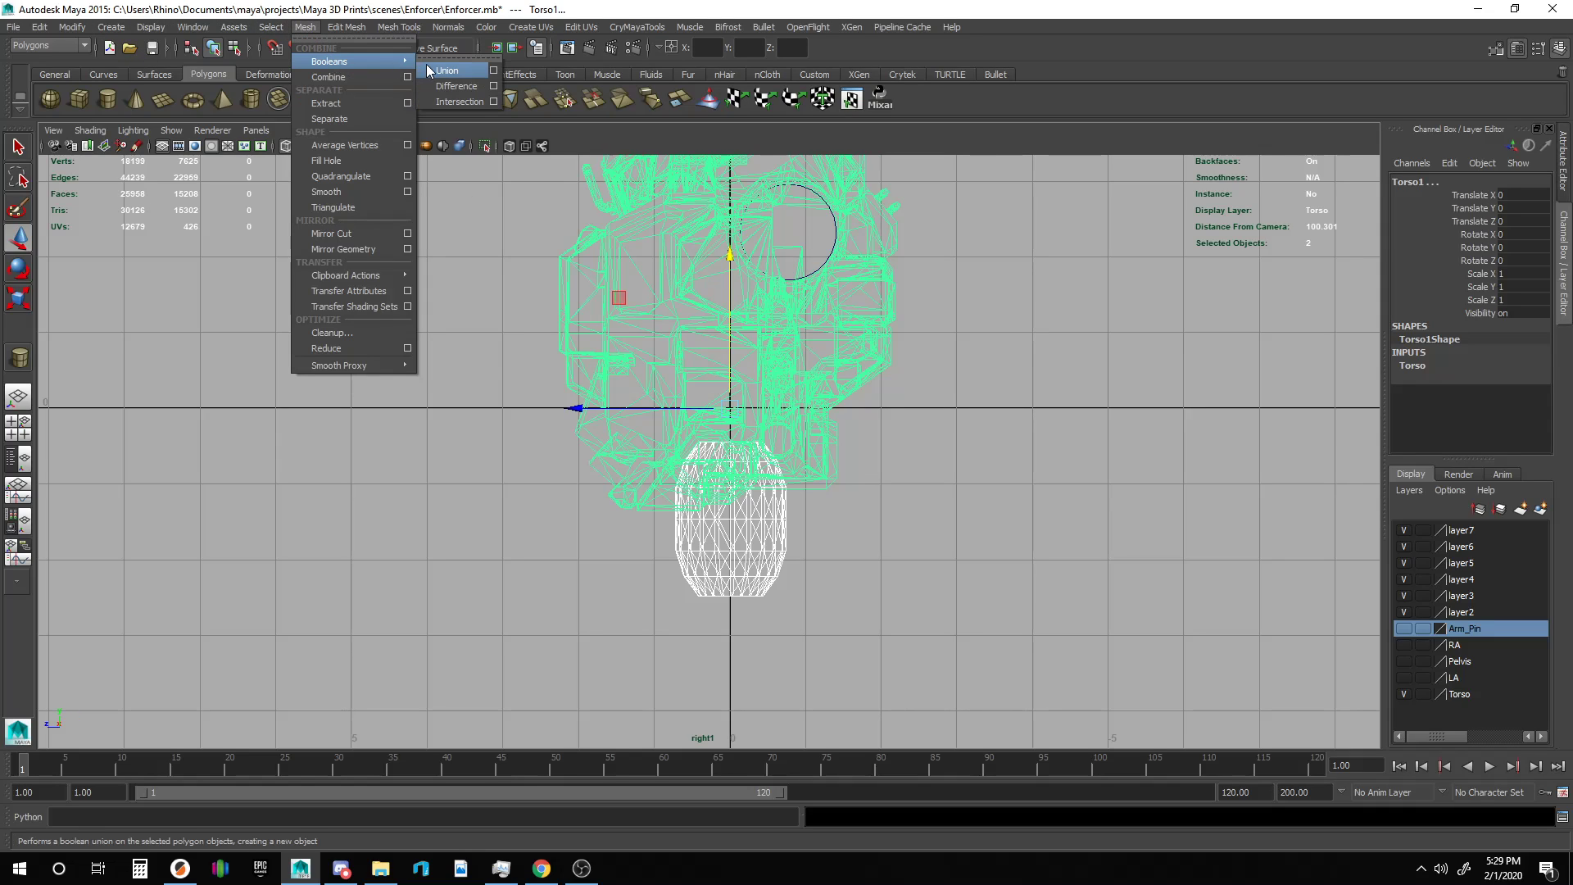
click(435, 73)
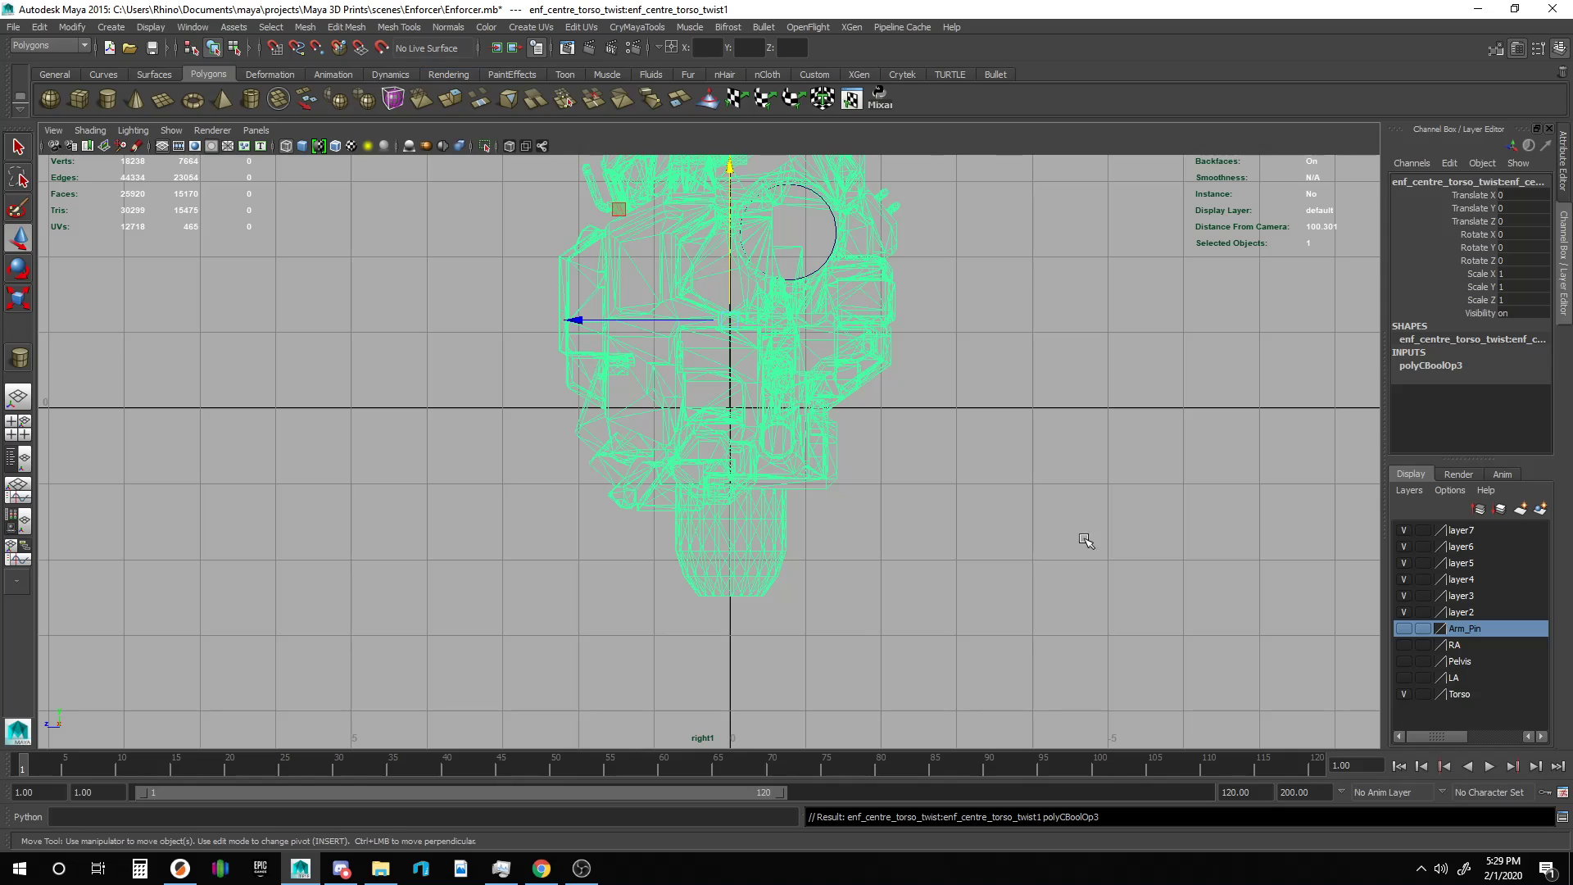
click(1408, 660)
alt+drag(884, 488, 891, 497)
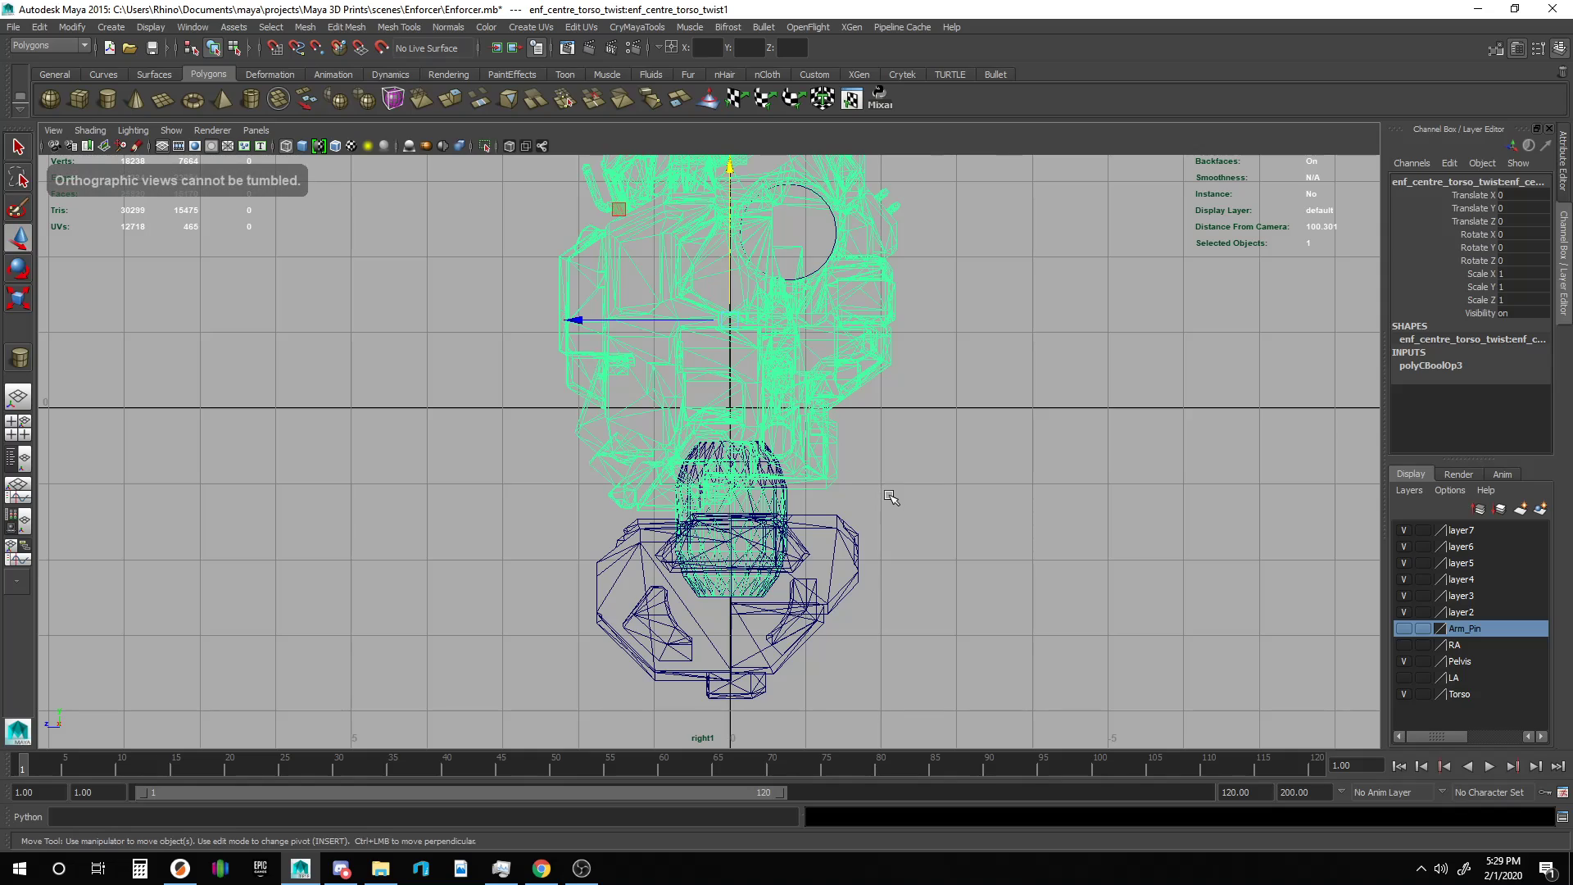
Hide the Torso display layer, add the merged torso mesh to it, and clear the selection.
click(1406, 694)
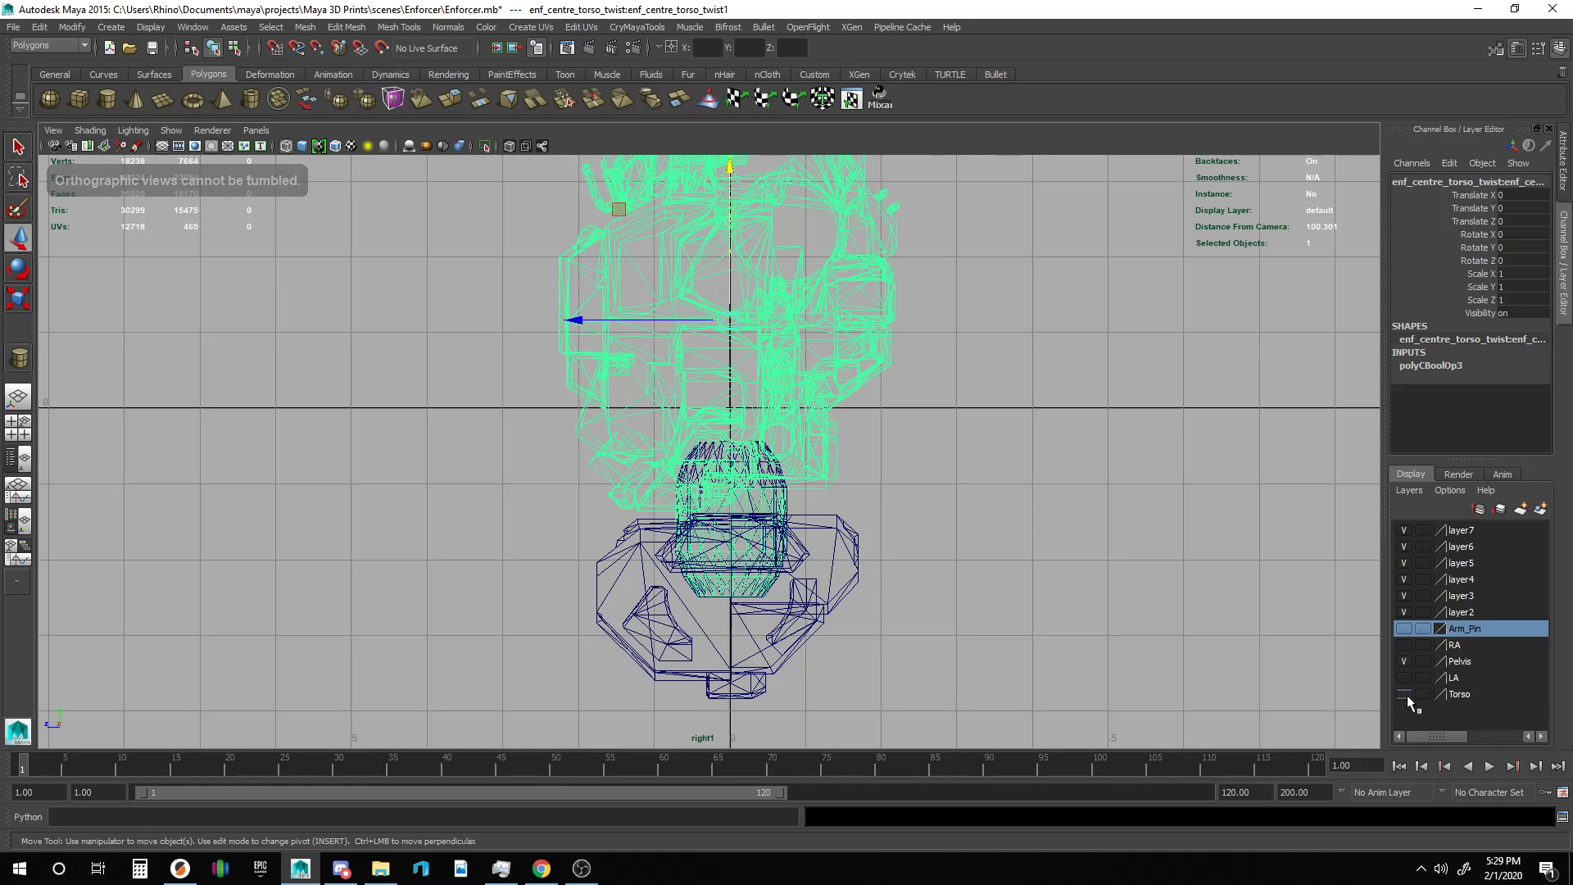
click(1459, 694)
right_click(1459, 697)
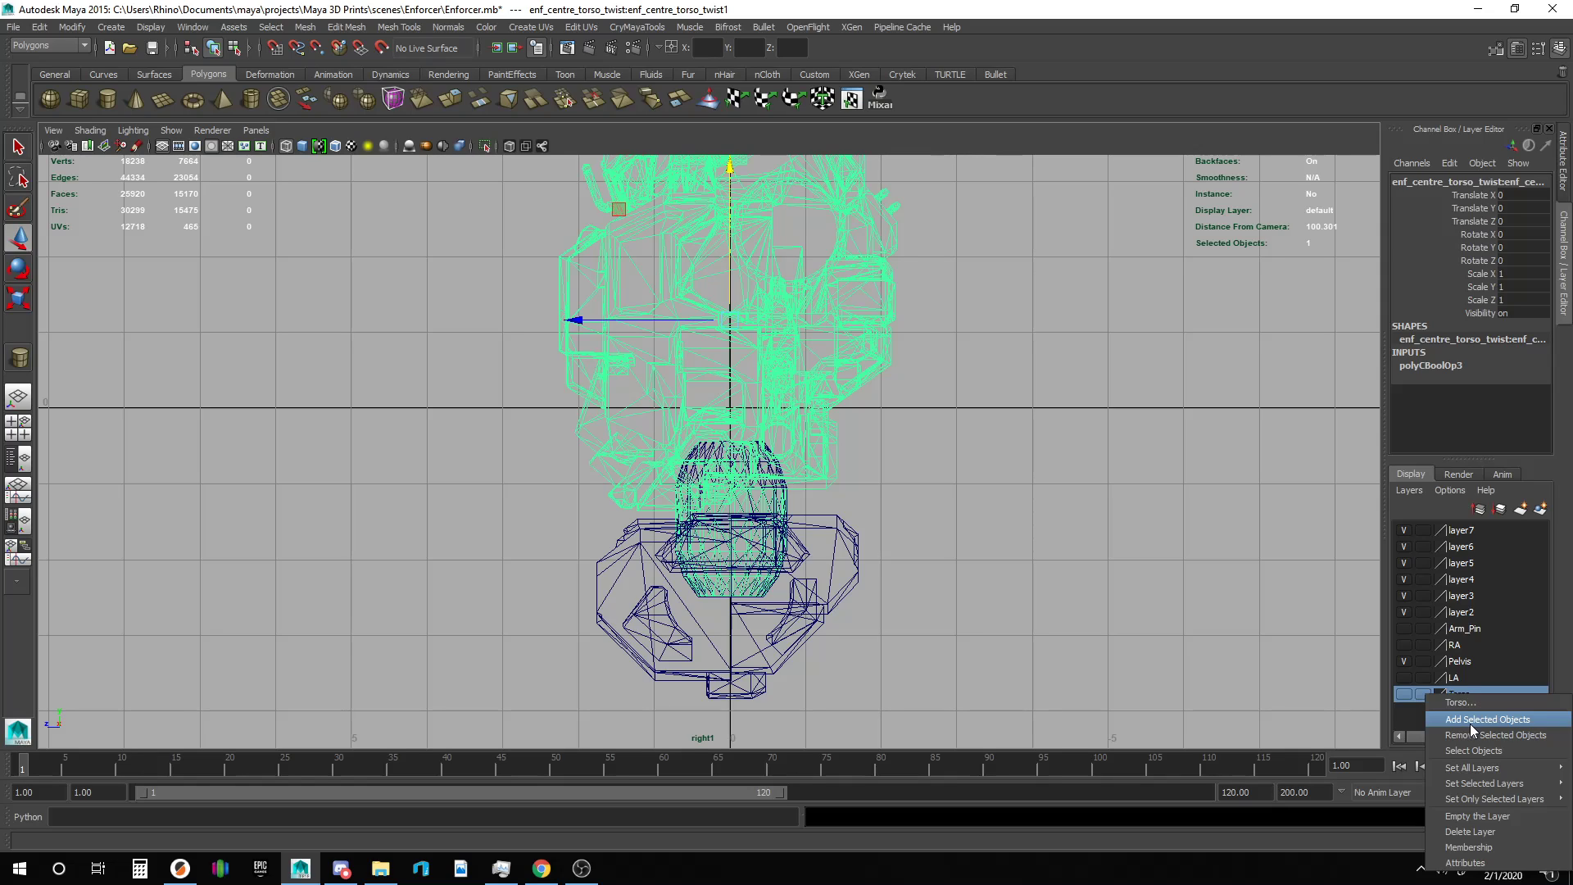
click(1472, 719)
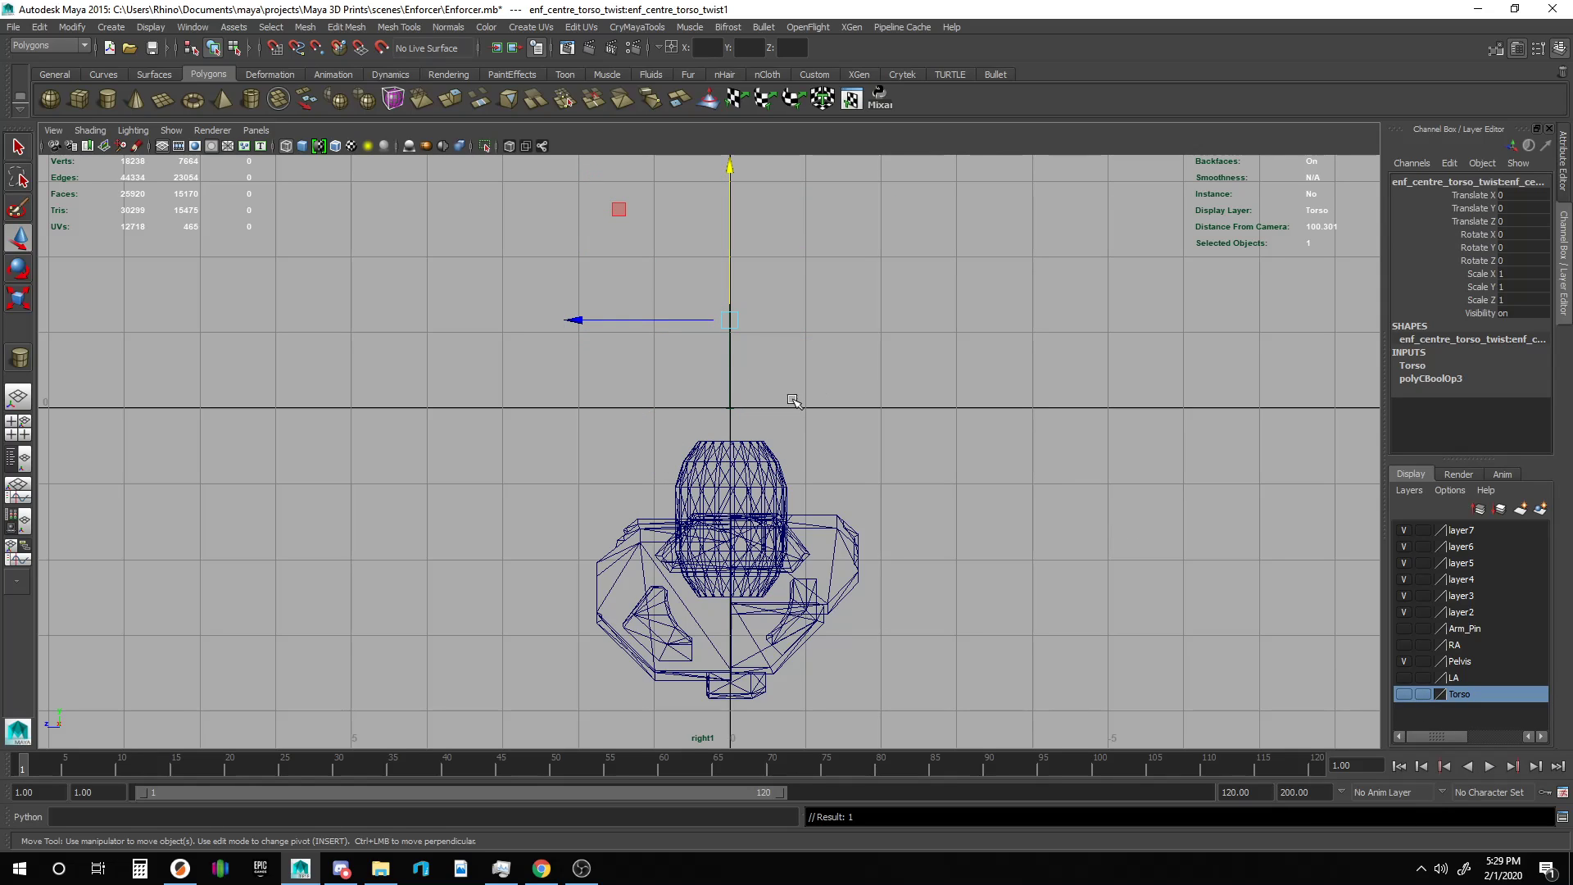
click(788, 469)
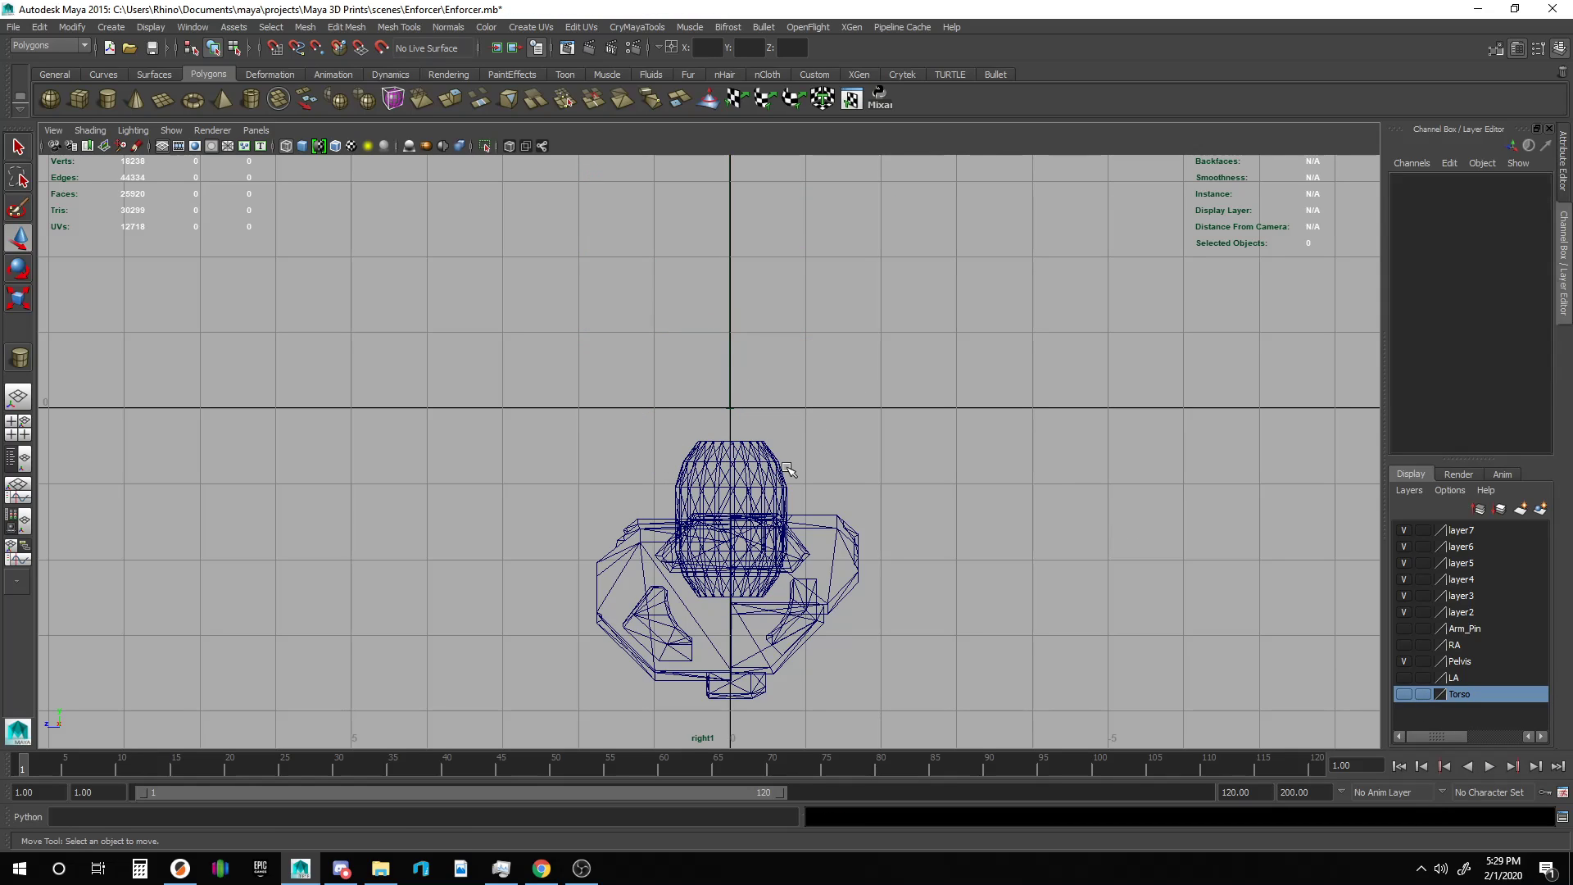
Examine the merged pelvis mesh from several angles, with the Torso layer shown and hidden.
click(813, 583)
key(space)
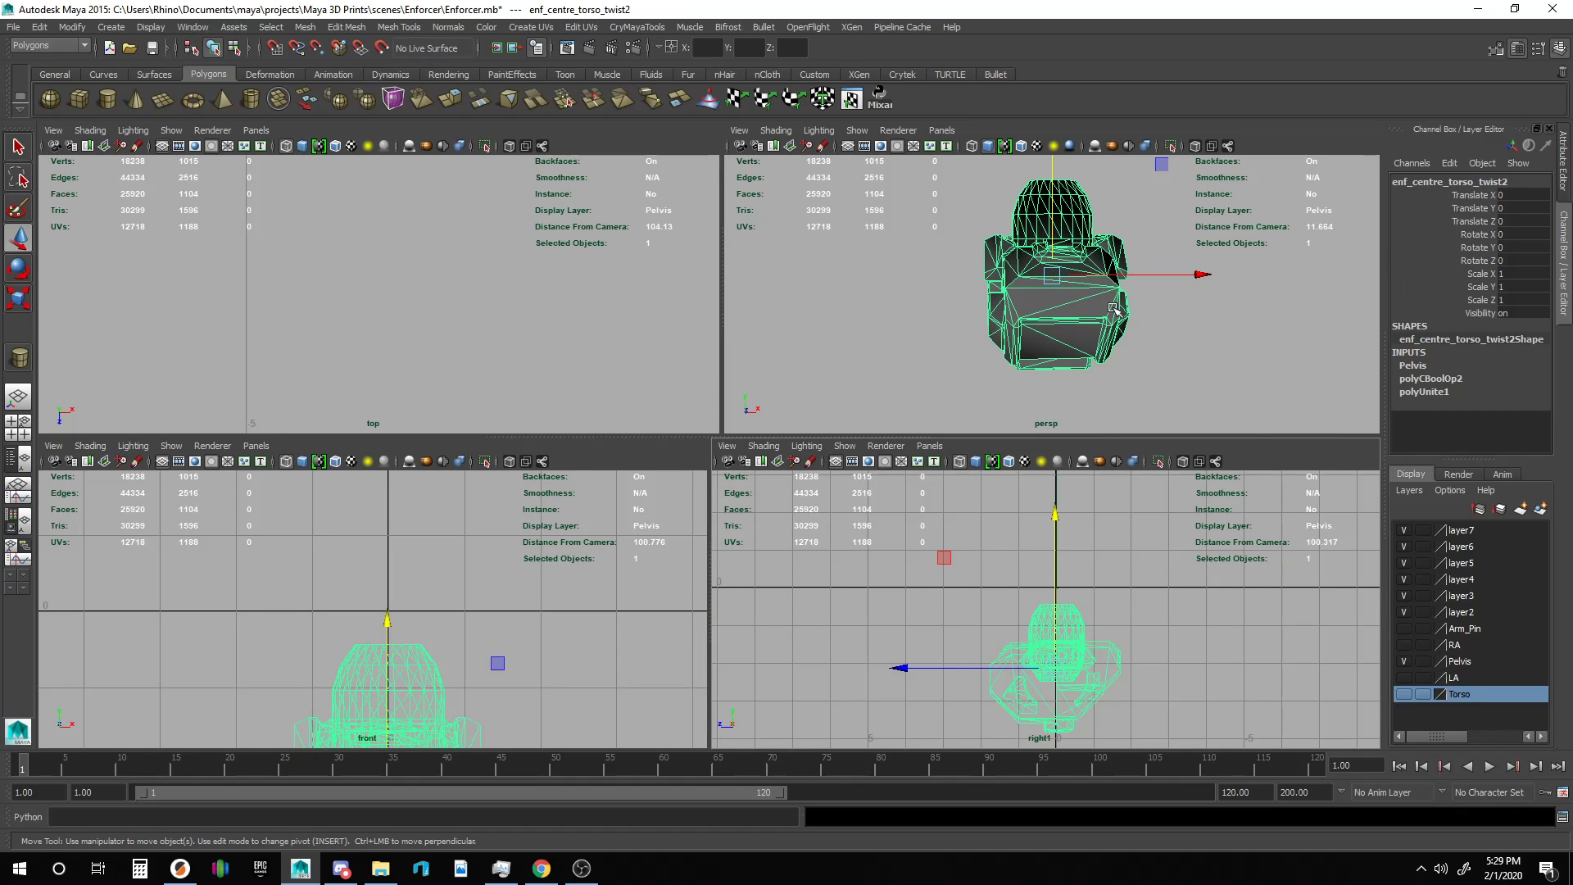
alt+drag(1065, 277, 1169, 310)
alt+drag(1108, 360, 995, 401)
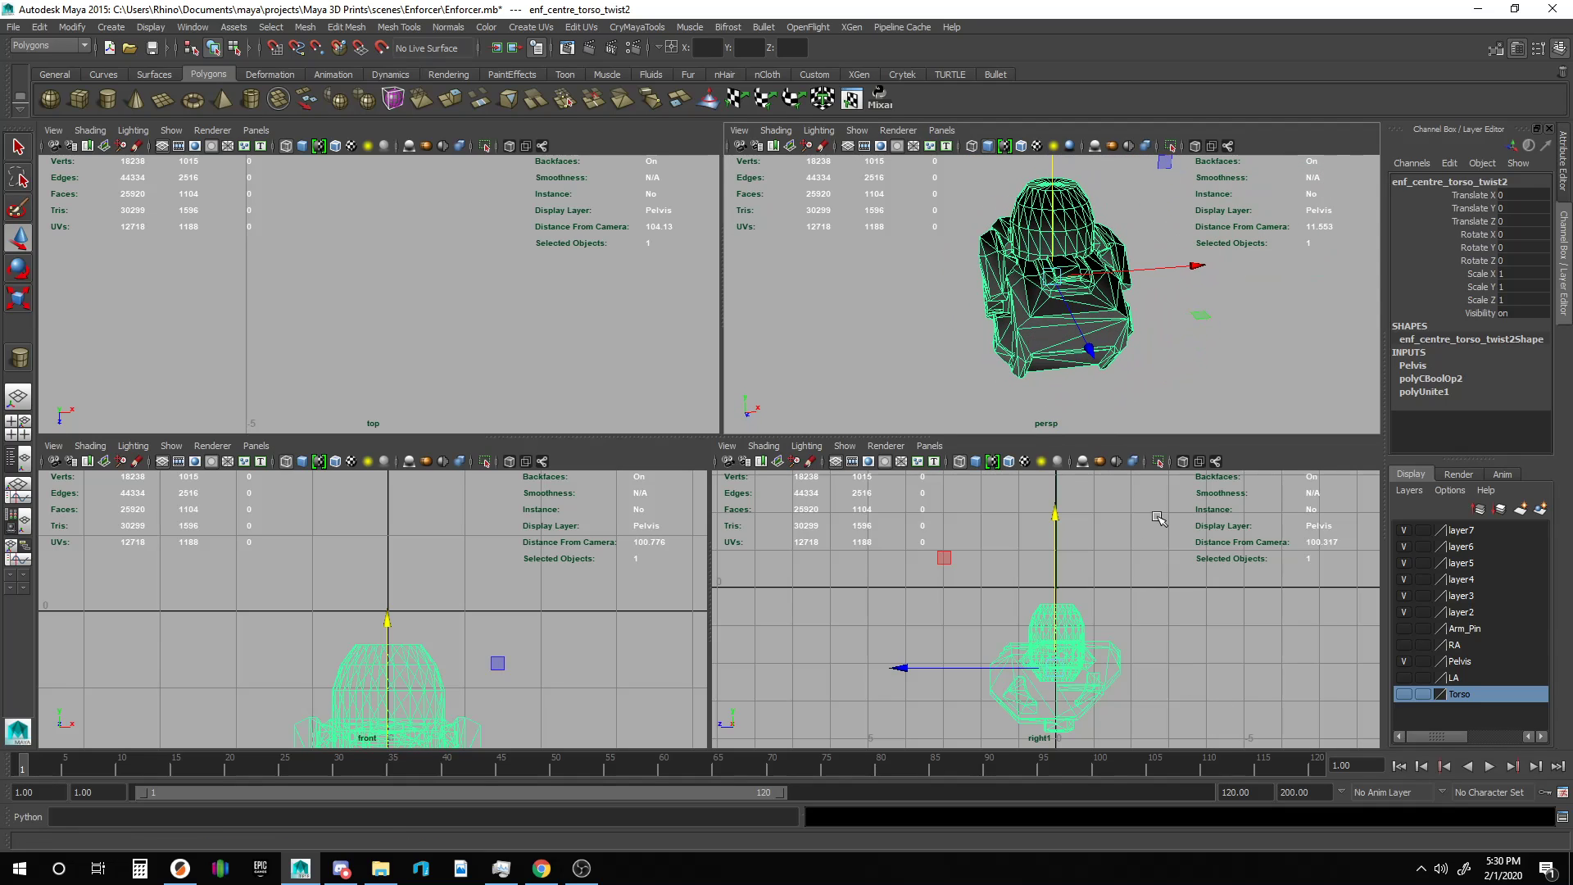
click(1404, 694)
alt+drag(1184, 308, 1102, 278)
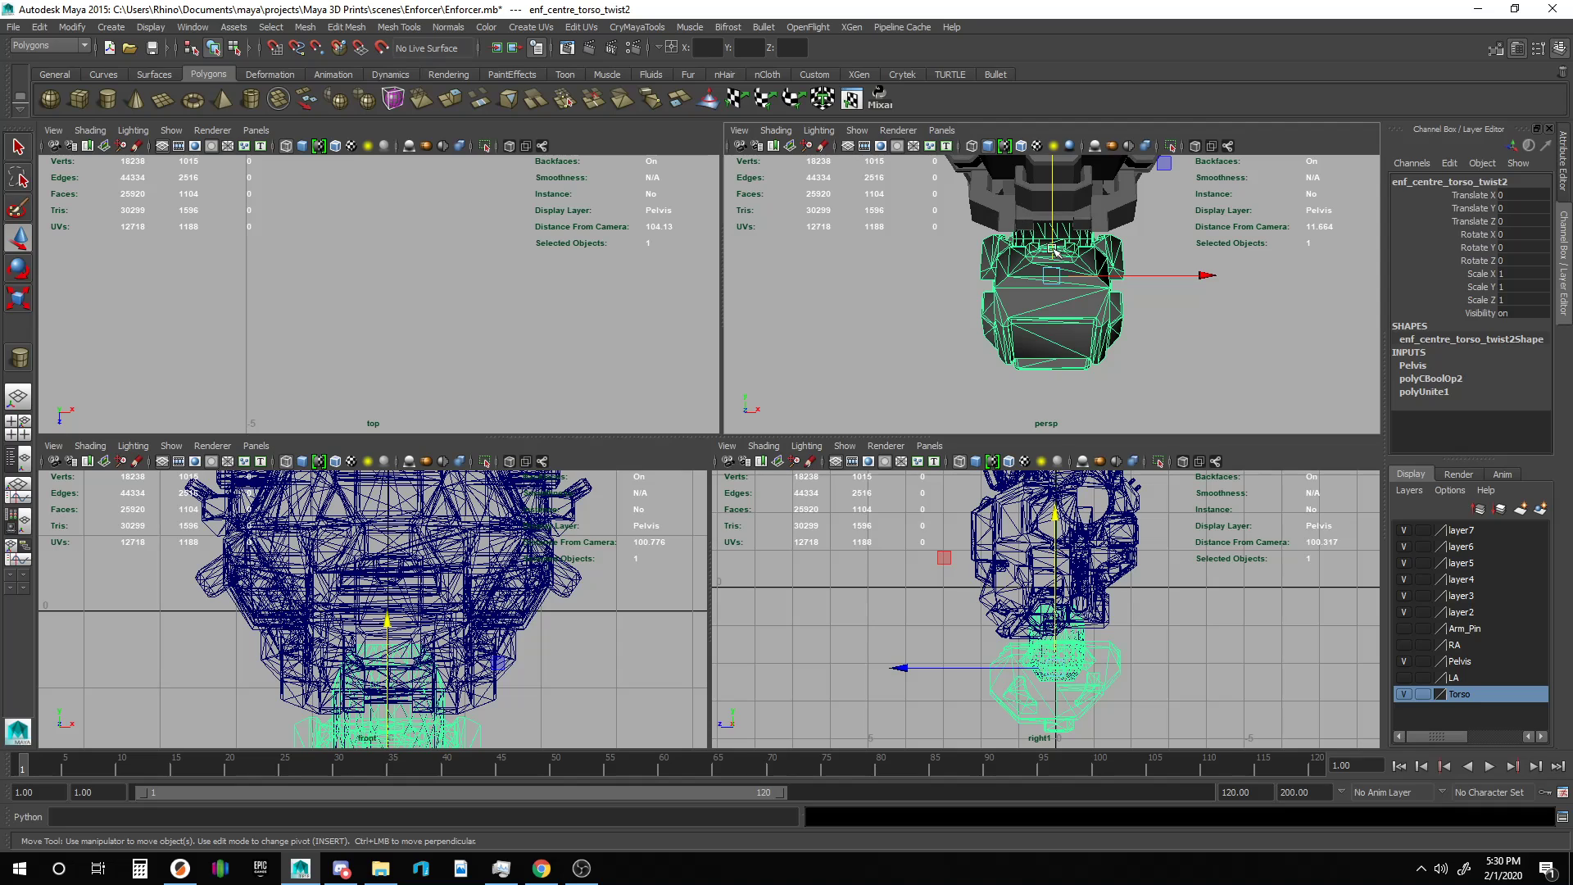
click(1404, 694)
alt+drag(1179, 254, 1029, 282)
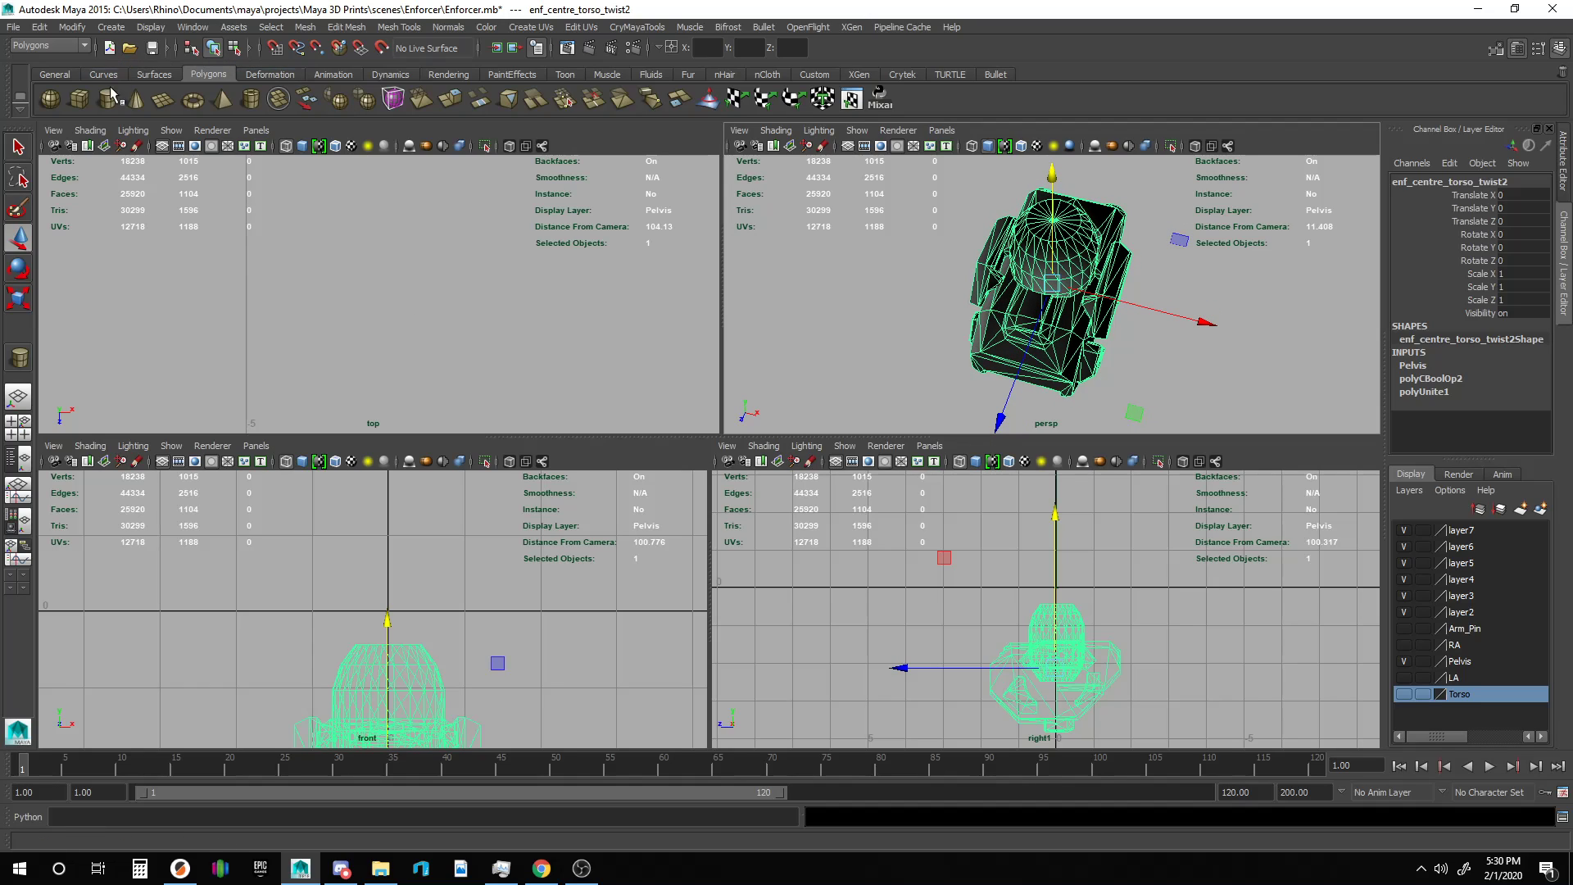
Create a small polygon pipe in the top view, about 0.067 radius and 0.02 high, with 40 axis subdivisions and 0.01 thickness.
click(251, 99)
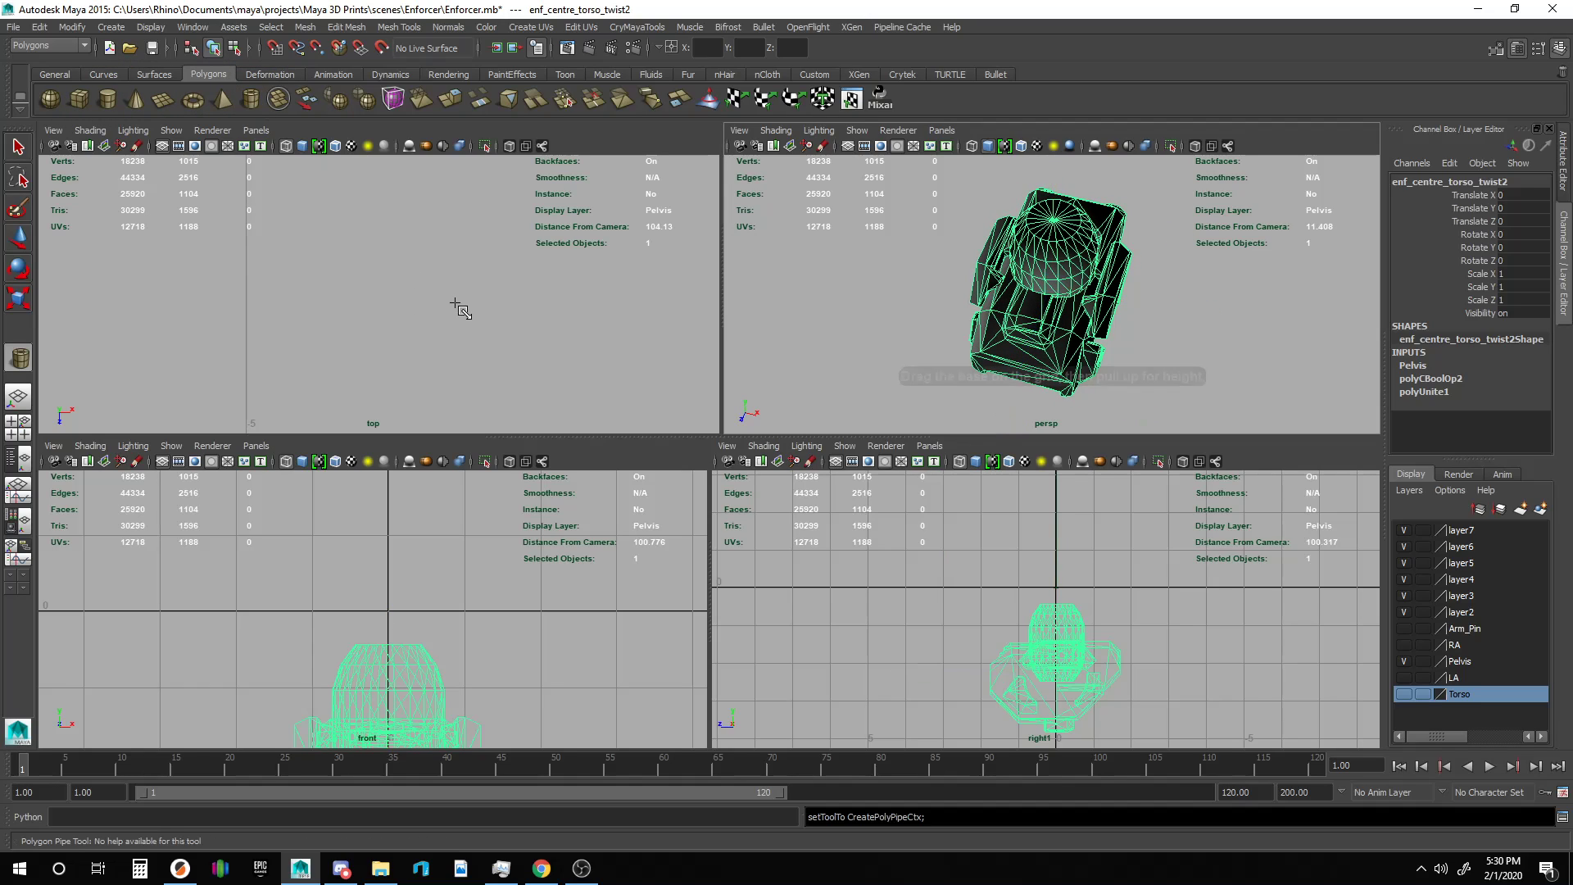
drag(463, 312, 520, 344)
click(481, 330)
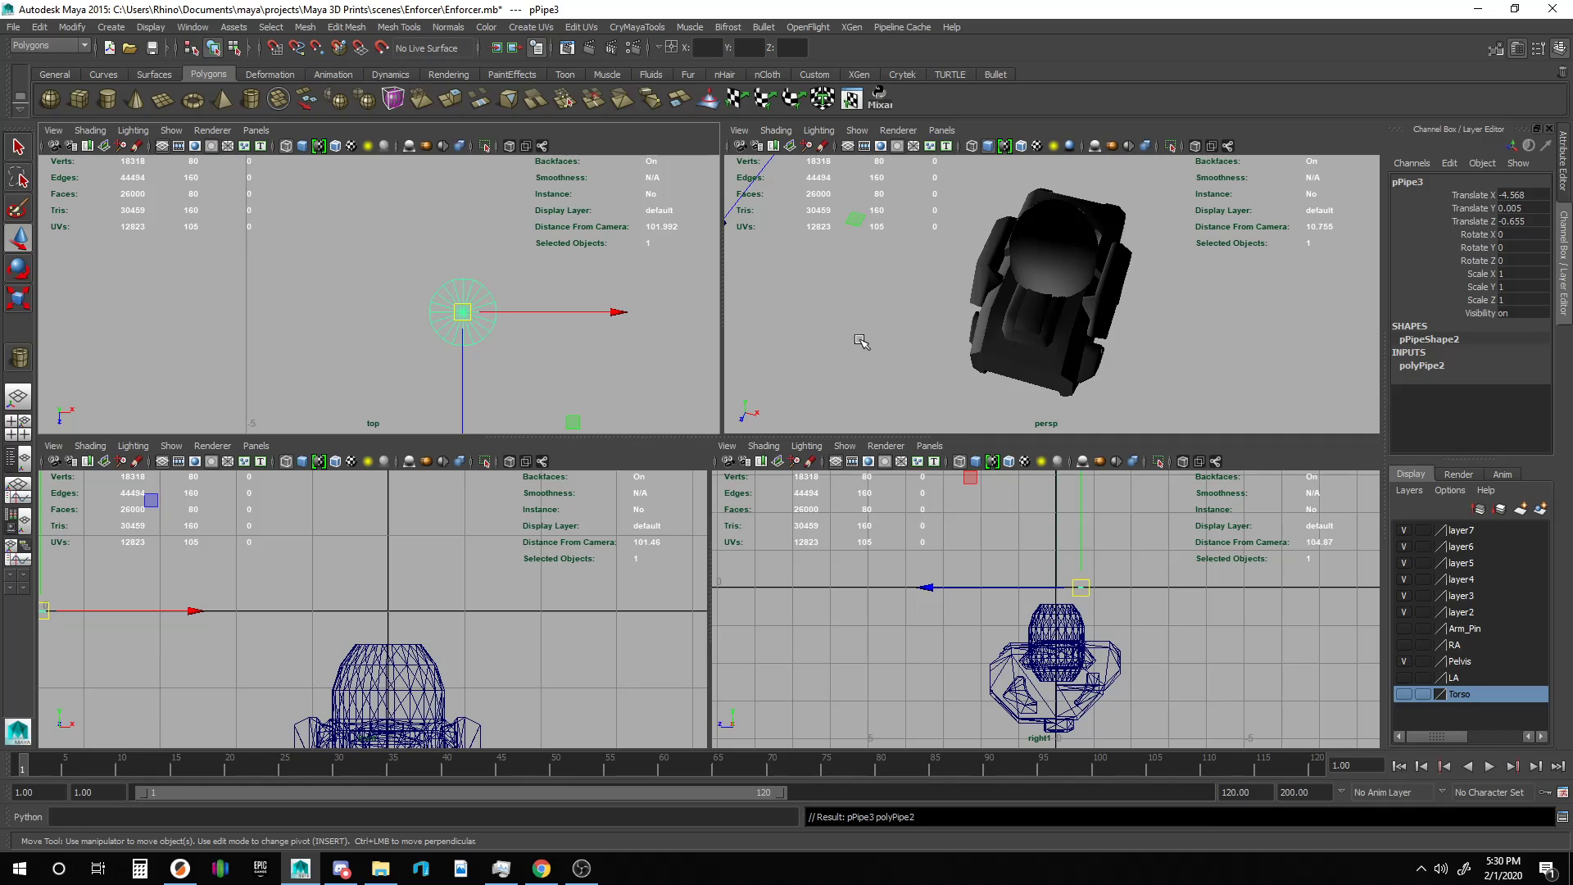
click(1412, 368)
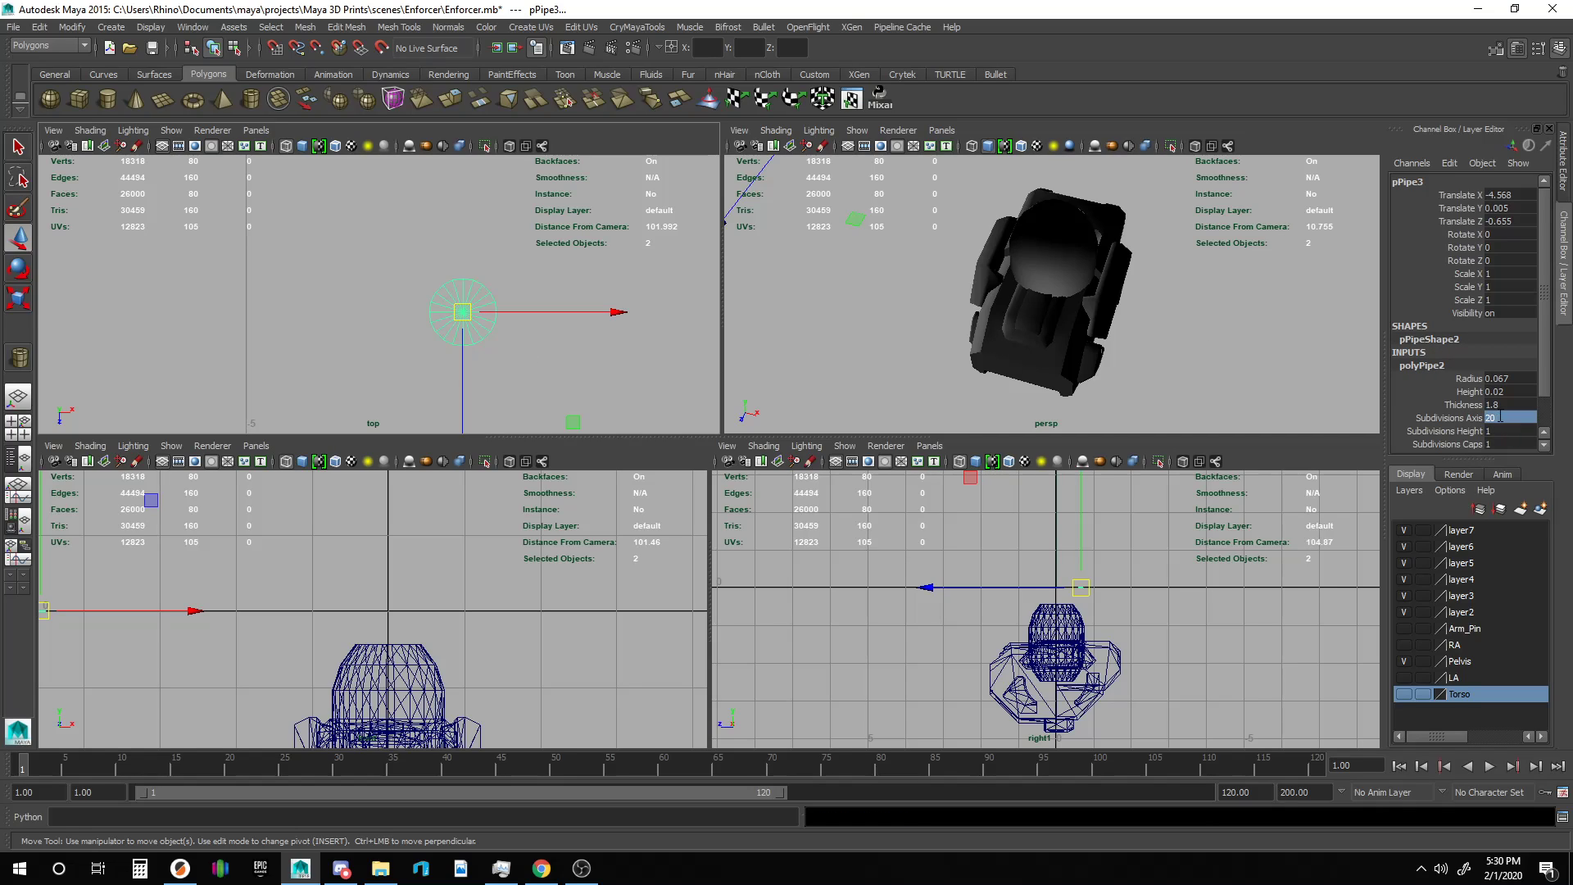
double_click(1492, 418)
click(1466, 405)
middle_drag(560, 297, 535, 297)
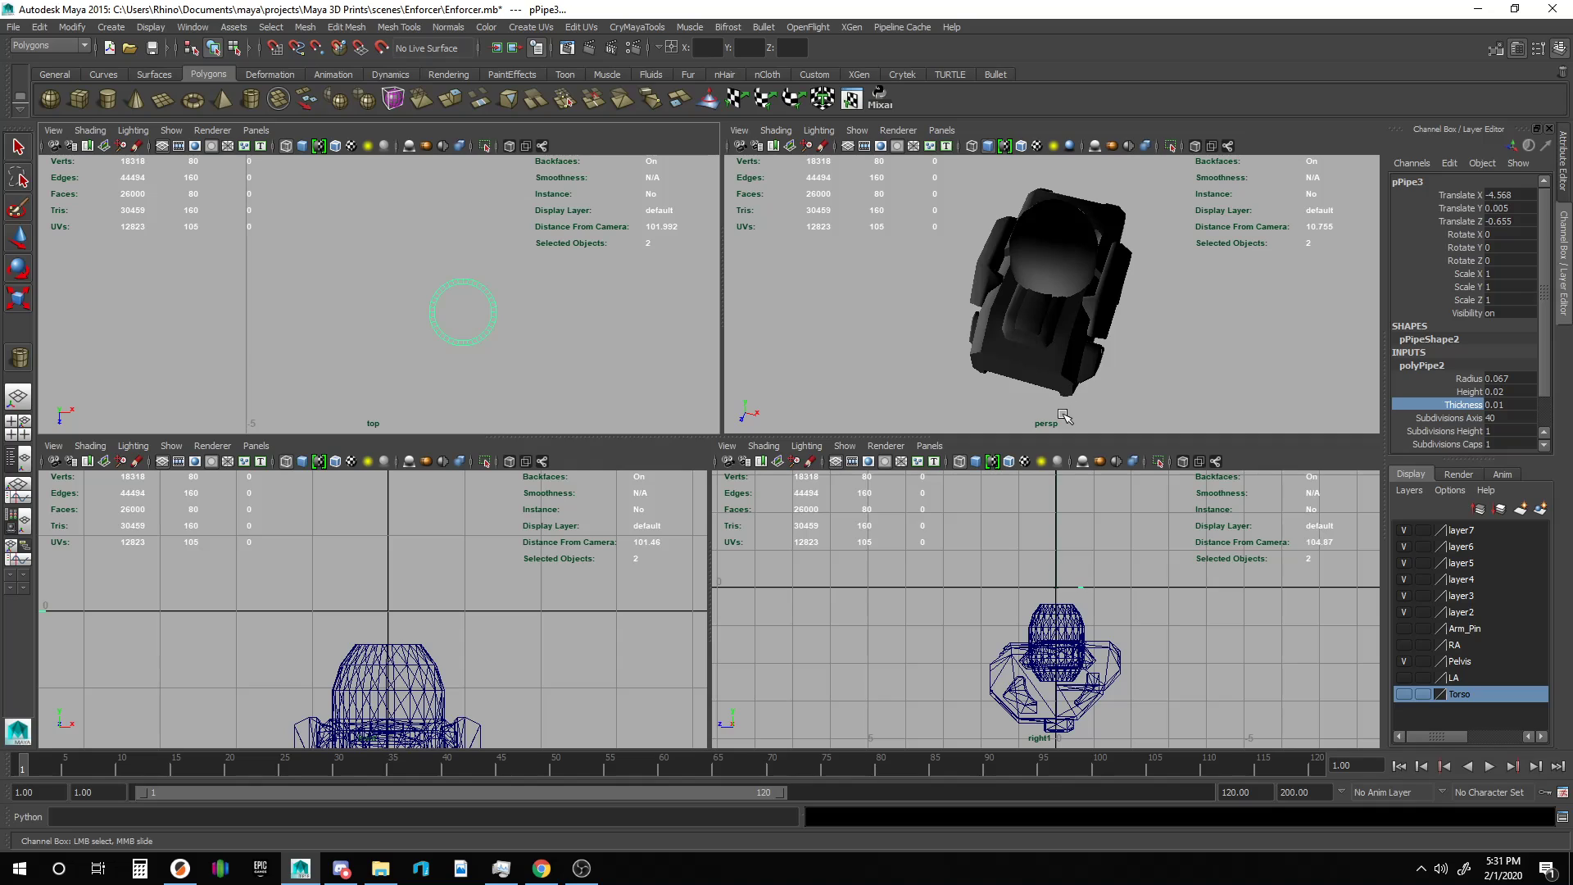
Align the pipe to the middle of the pelvis mesh in X, Y and Z using Align Objects.
shift+click(1051, 255)
key(w)
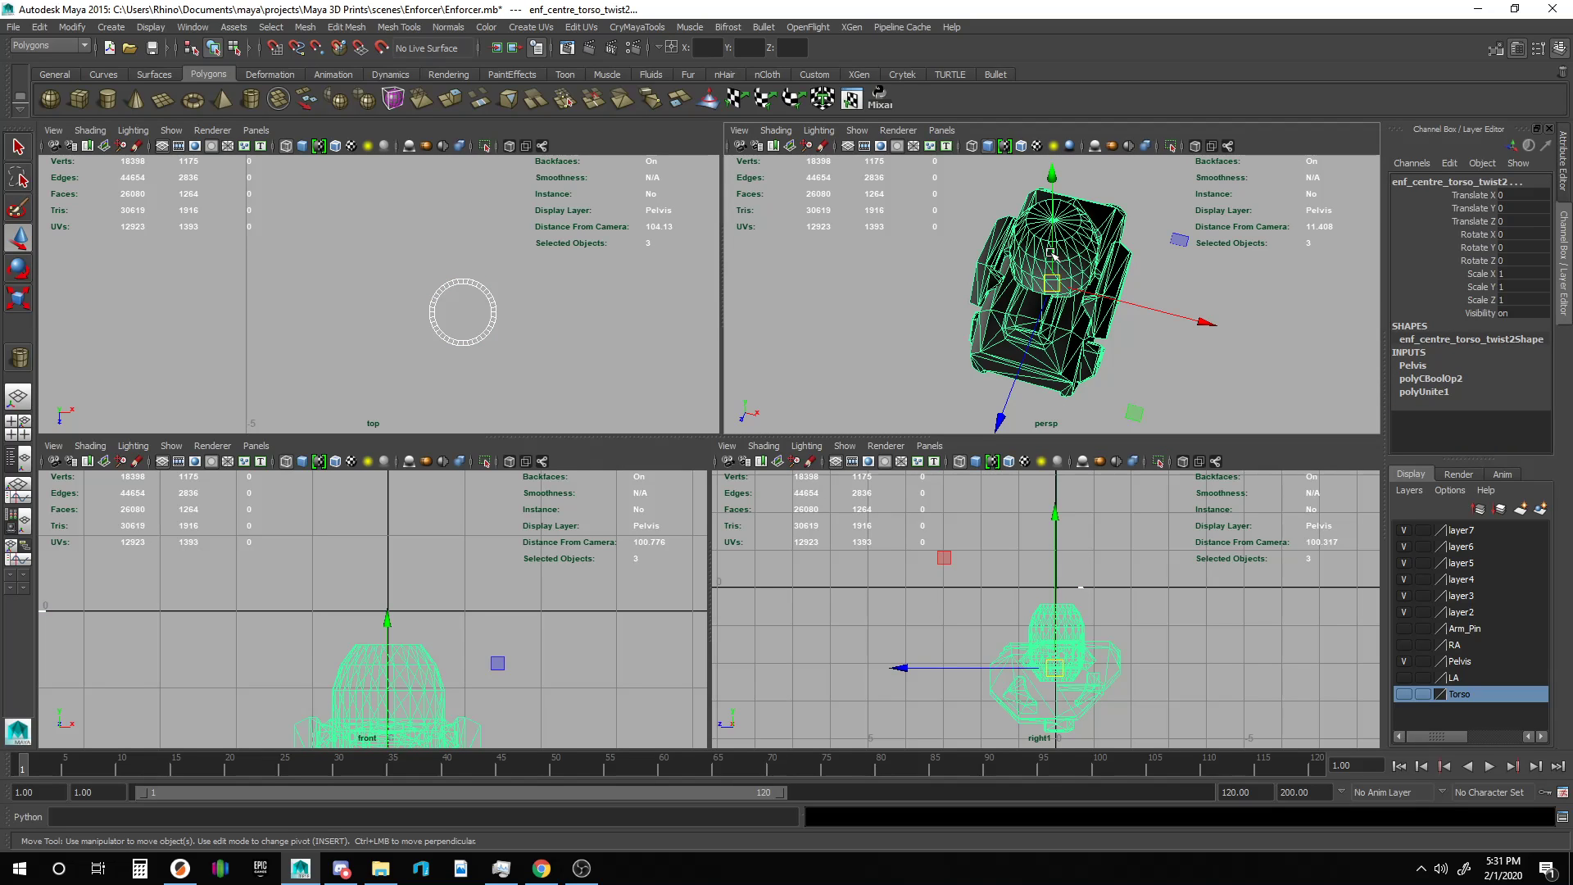
click(73, 27)
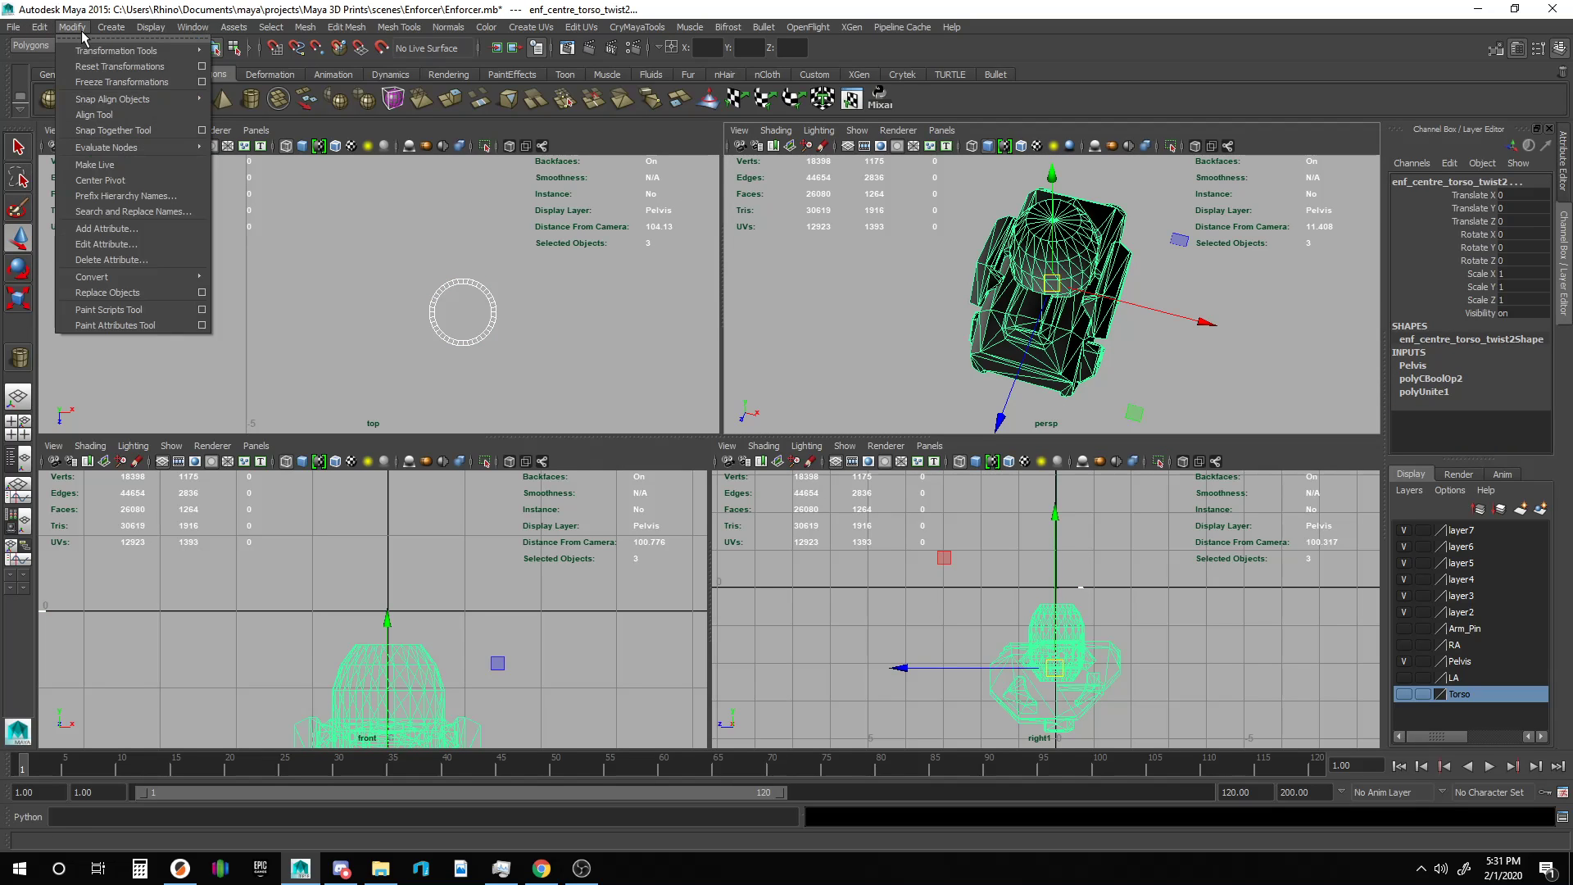
mouse_move(115, 99)
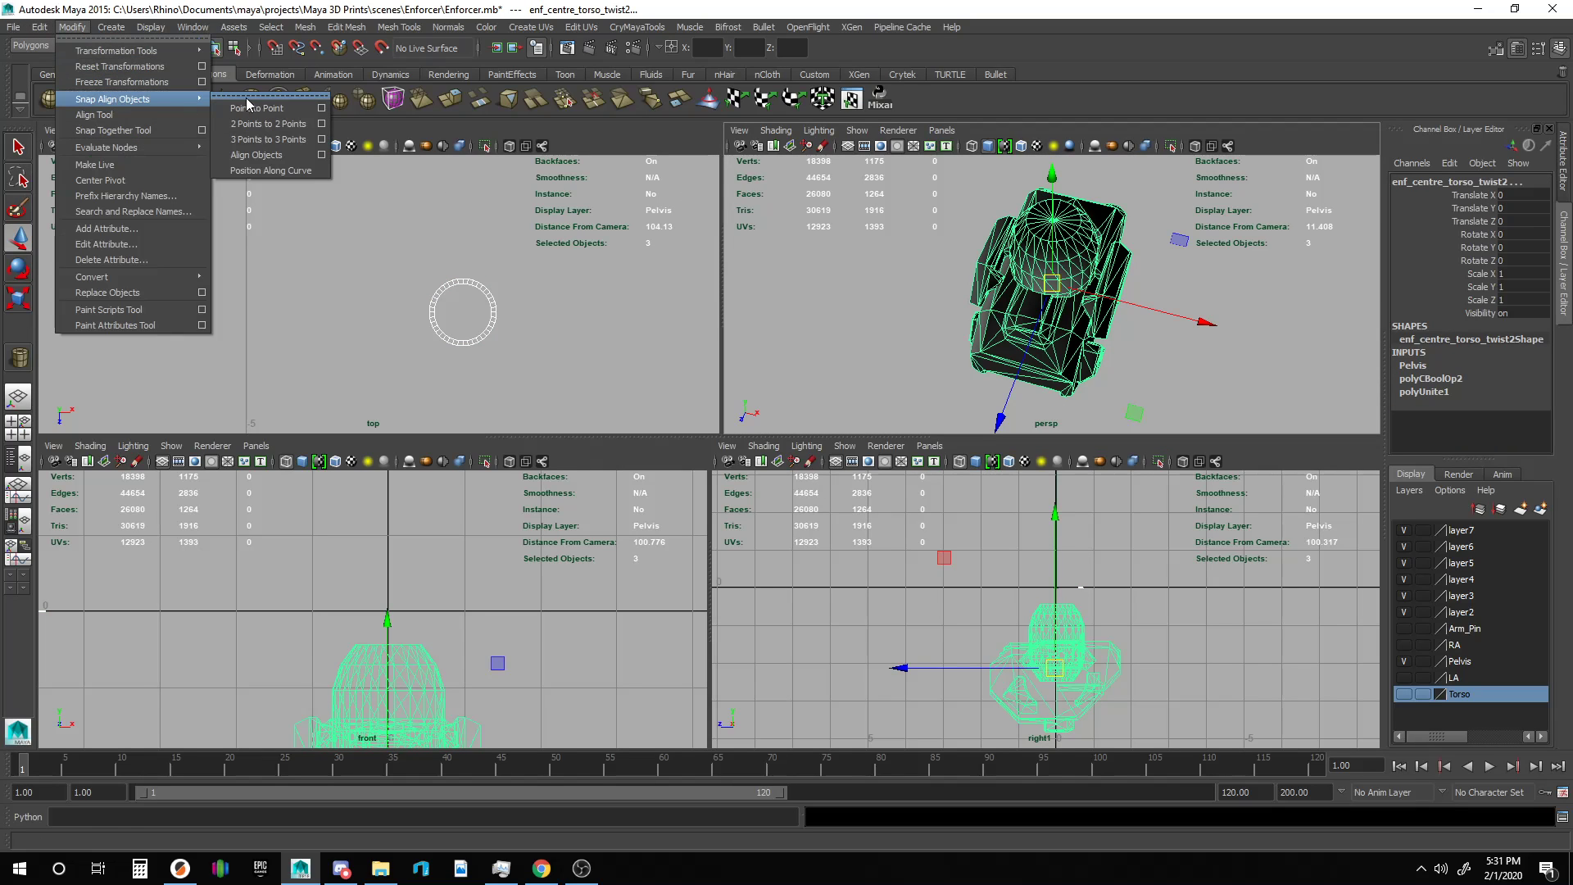
click(287, 165)
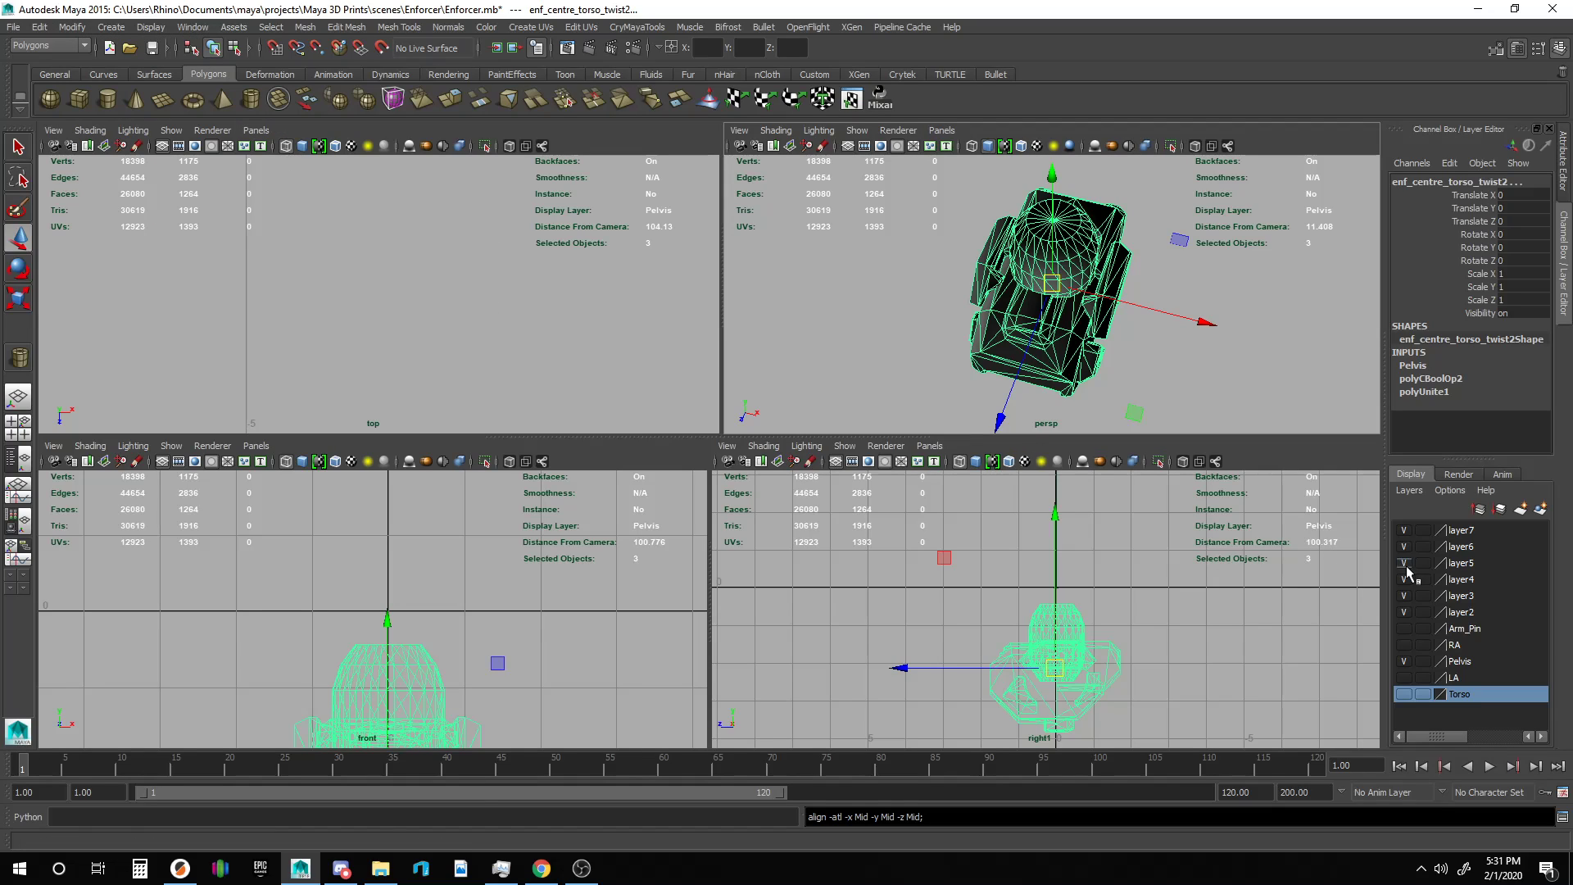
key(f)
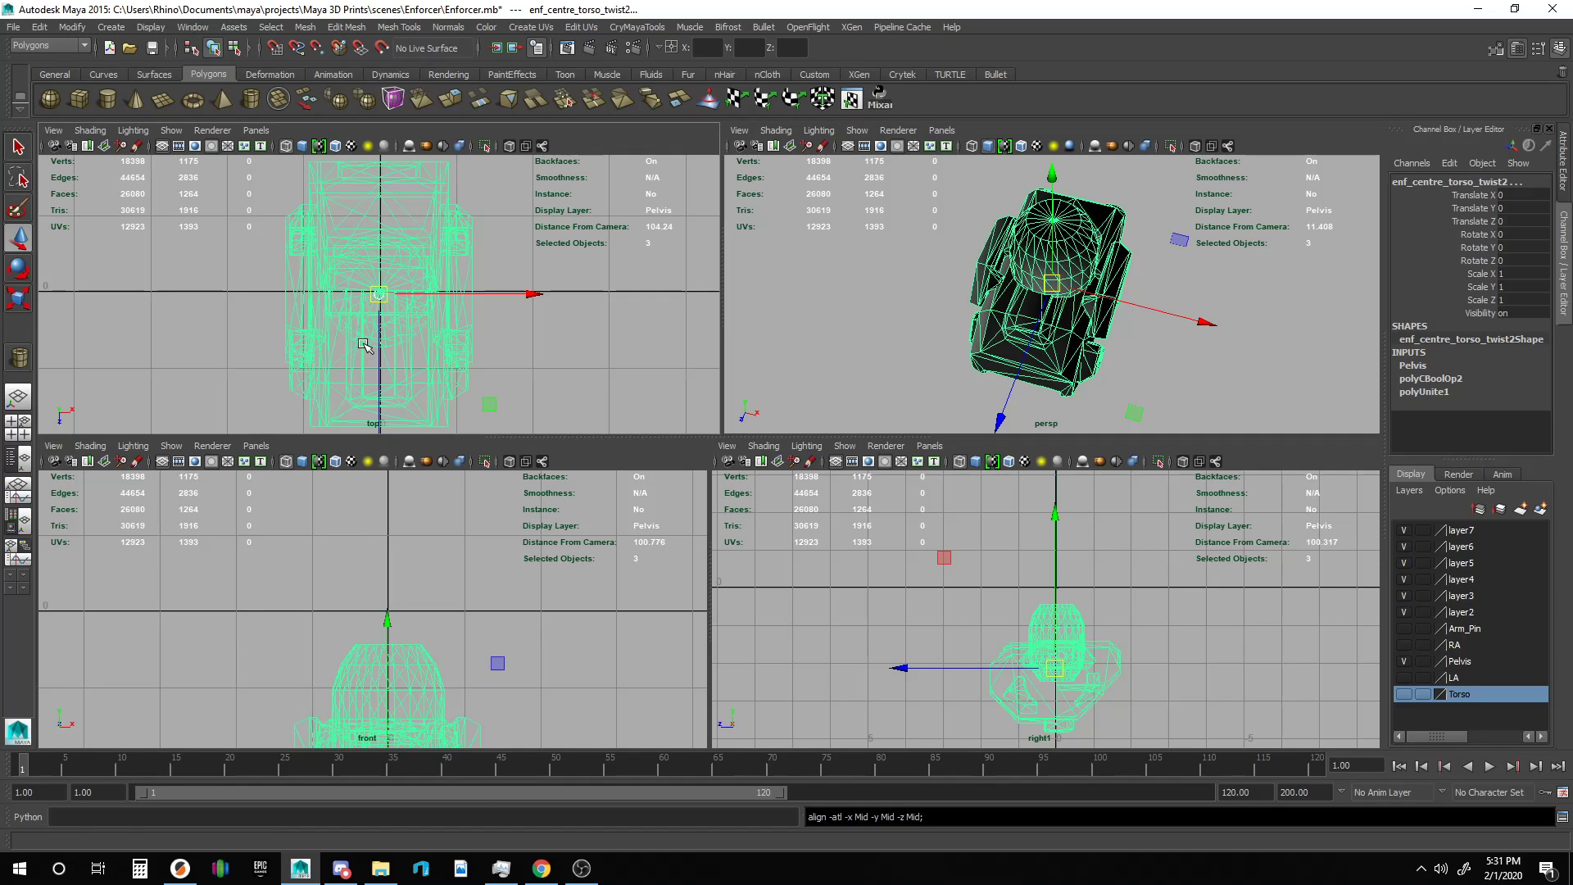
Scale the pipe uniformly to about 13.98 so it forms a ring around the pelvis's dome.
key(r)
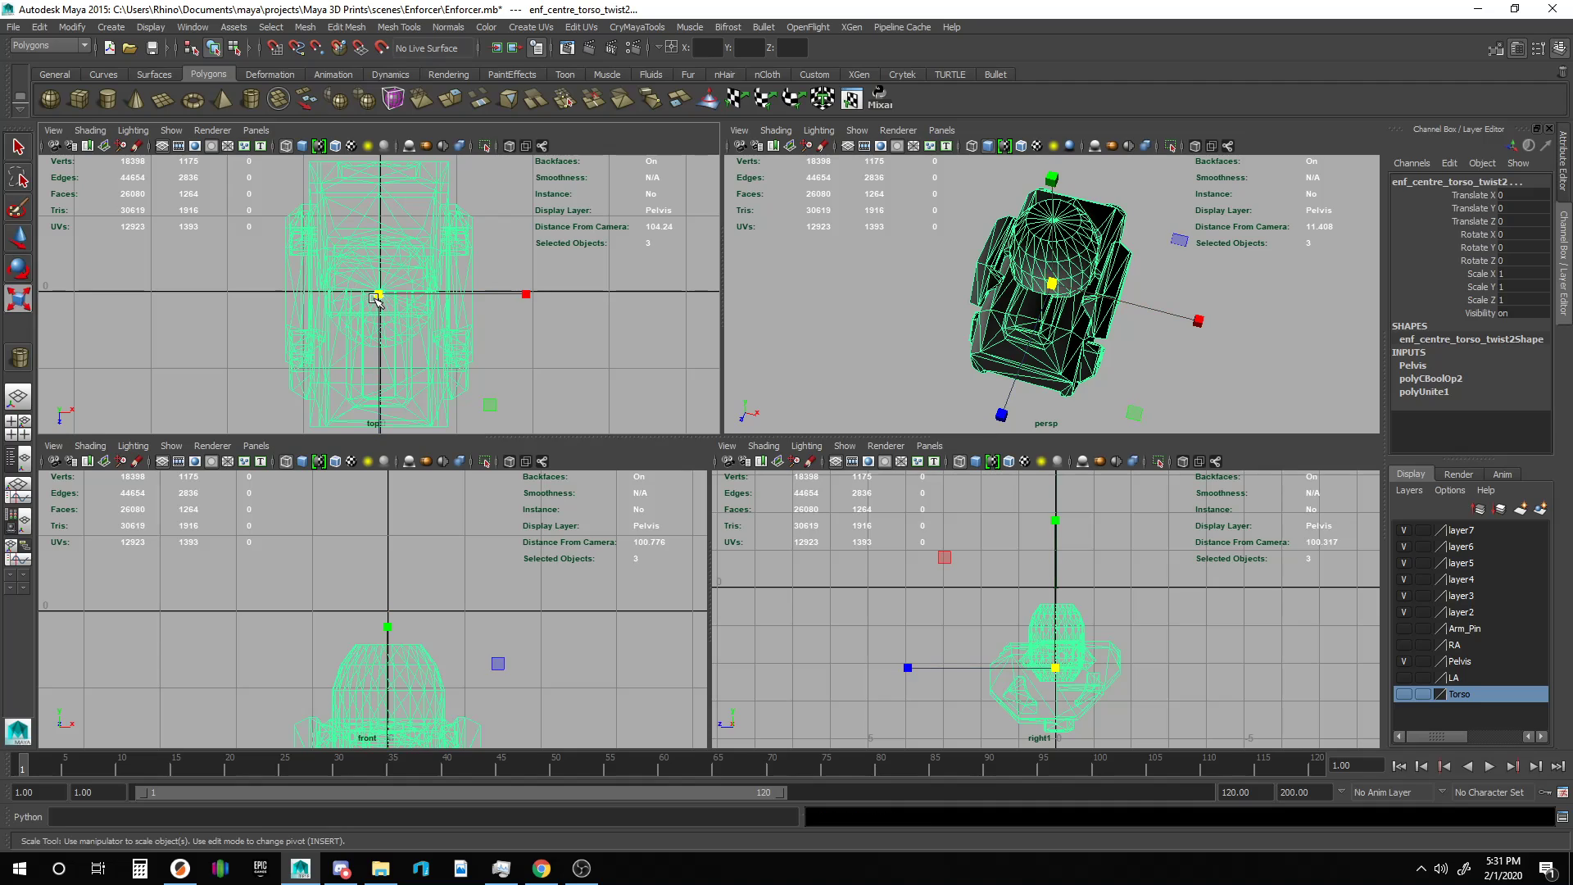
drag(379, 297, 400, 301)
key(ctrl+z)
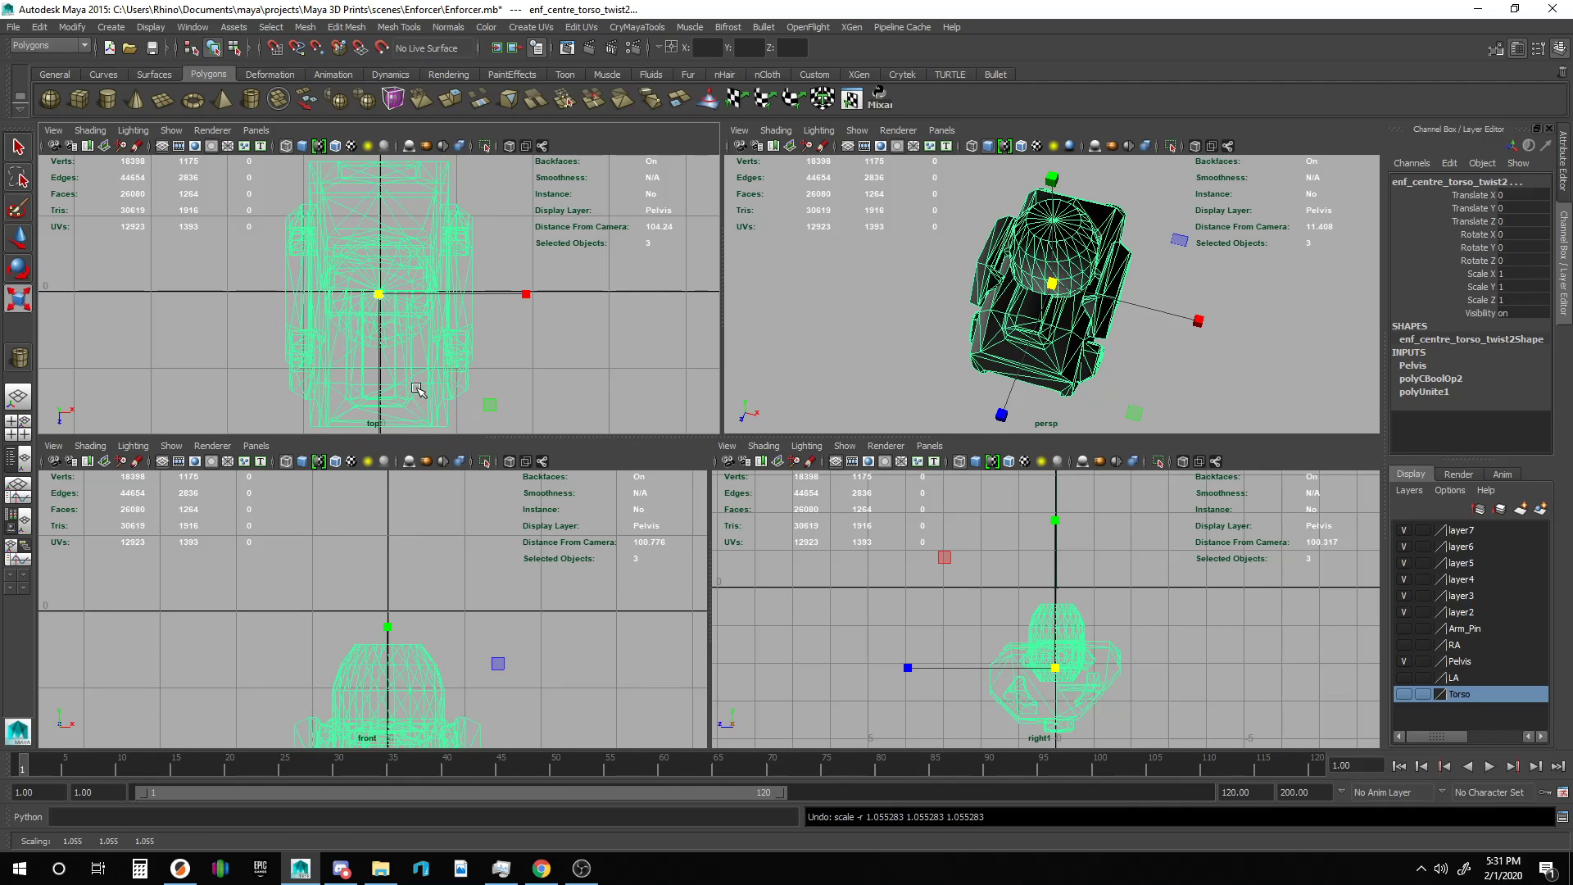
click(449, 344)
drag(378, 293, 476, 308)
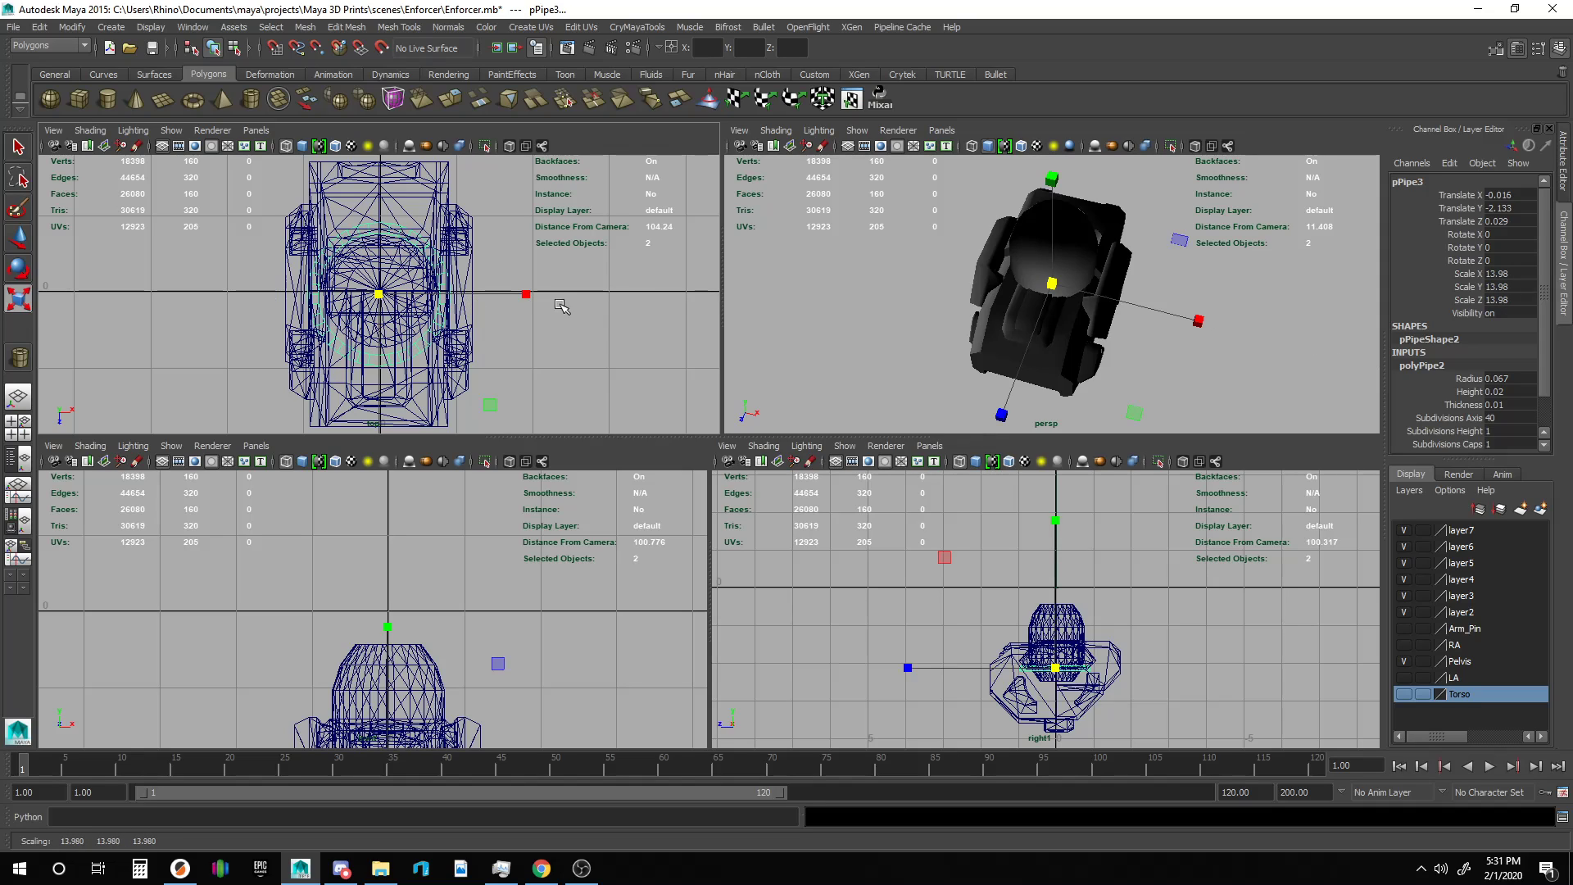
Move the ring up to the base of the dome, at about -1.524 in Y.
key(w)
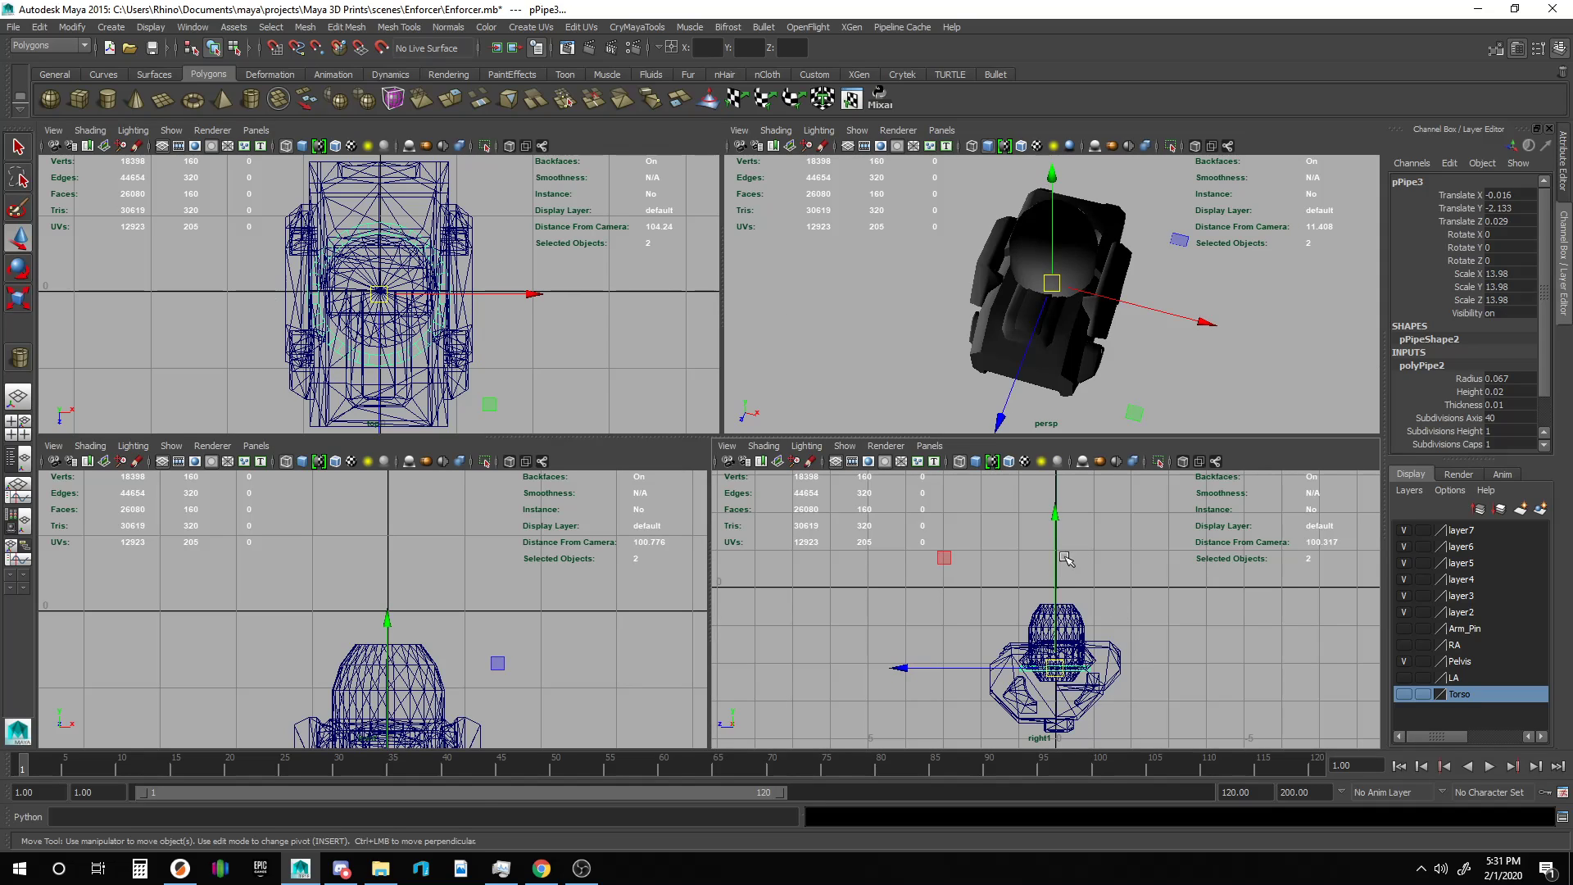
drag(1057, 512, 1072, 489)
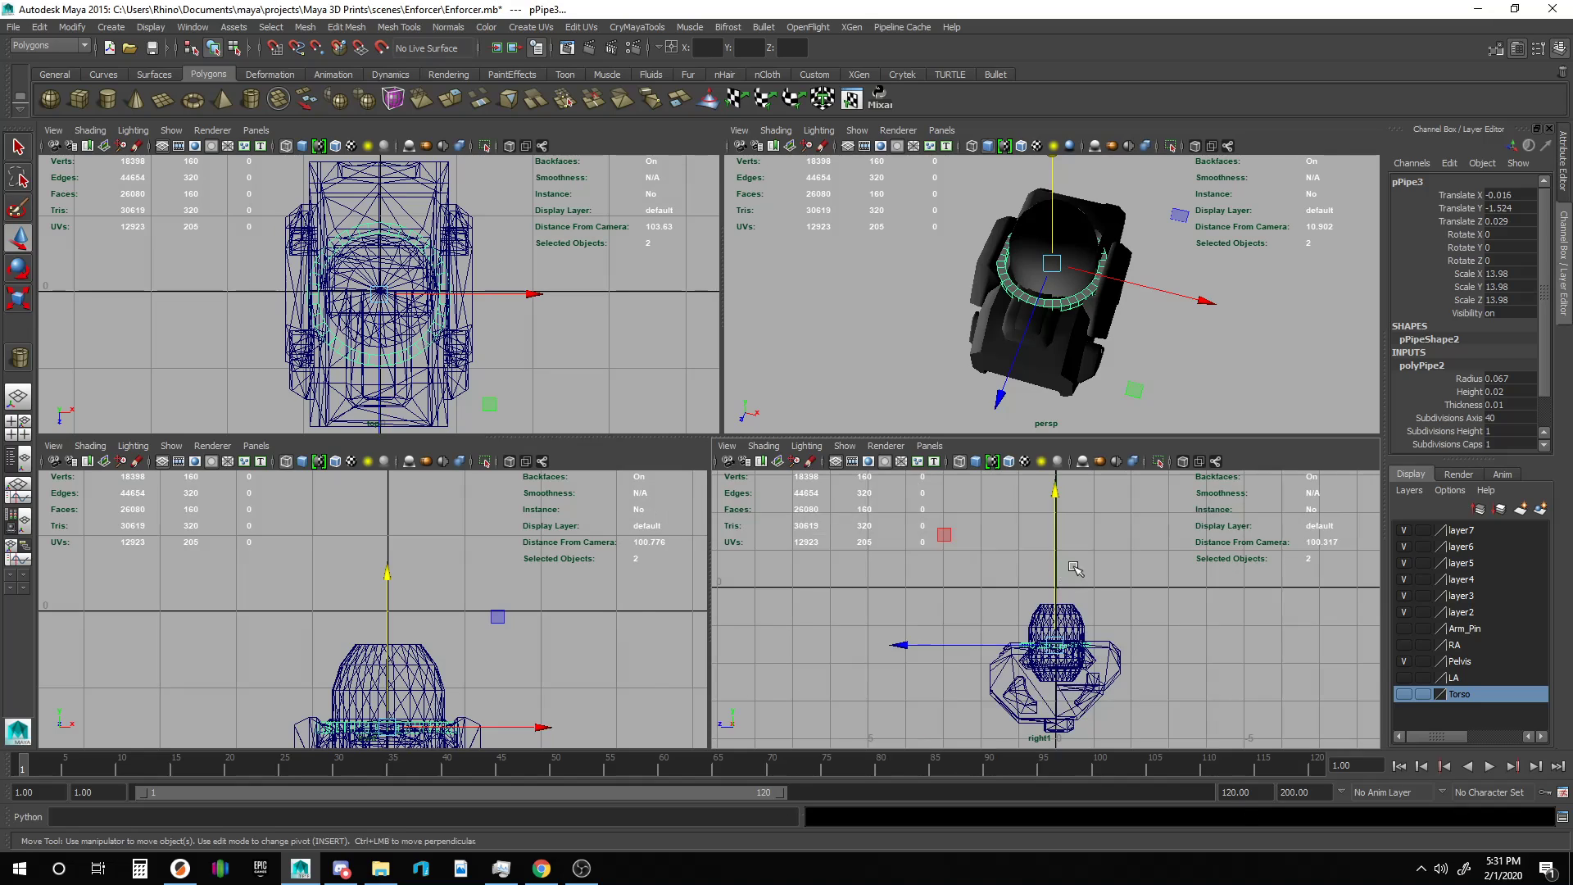
key(space)
key(space)
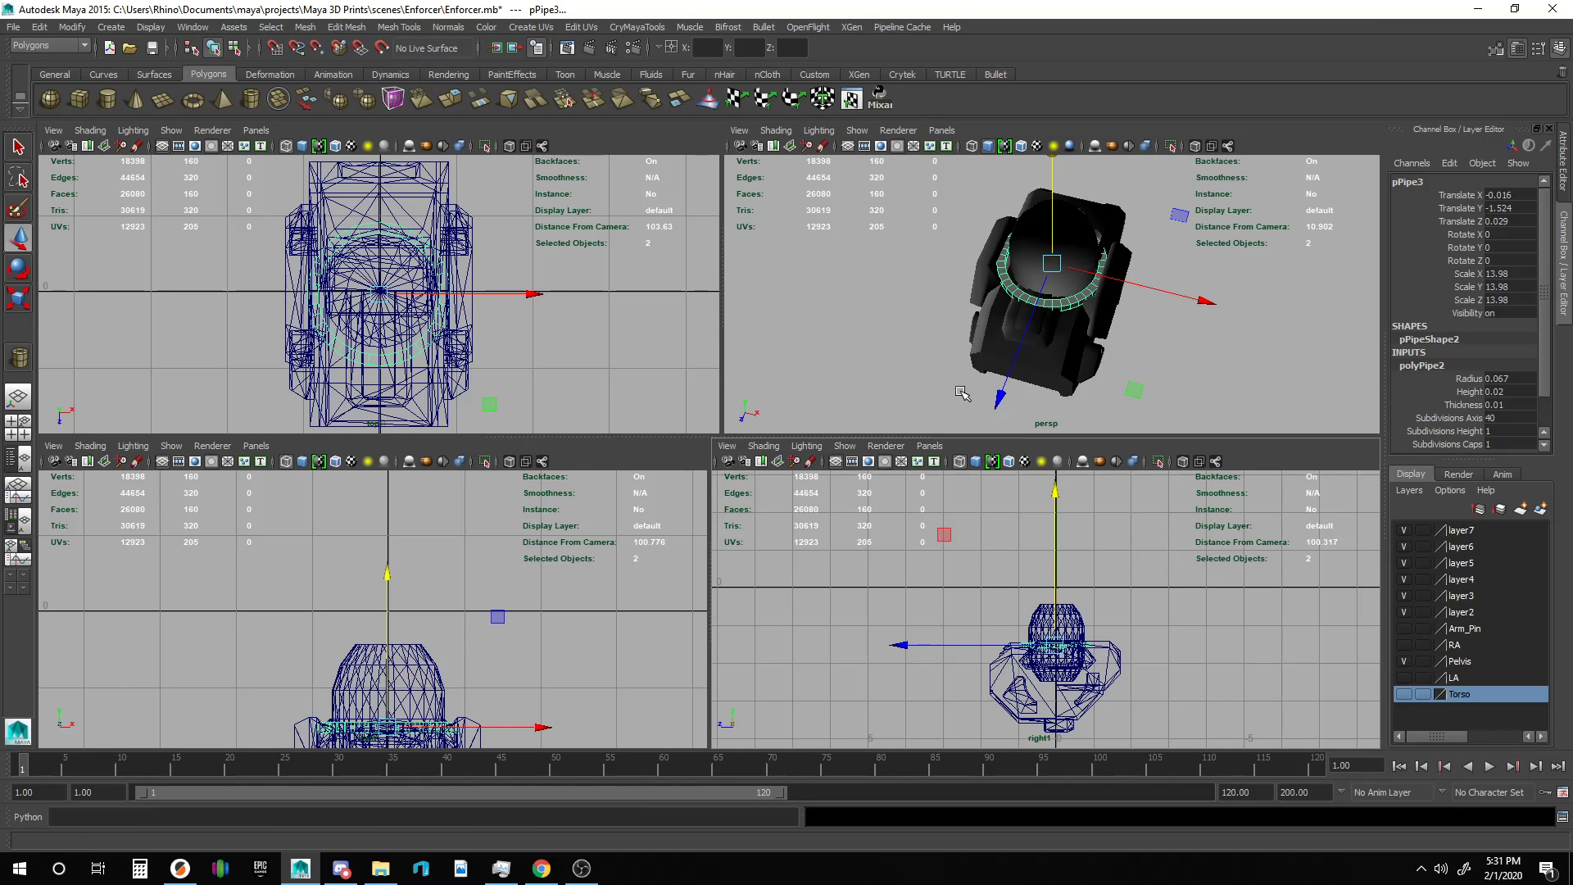
Set the pelvis mesh's normals to face.
alt+drag(962, 393, 934, 319)
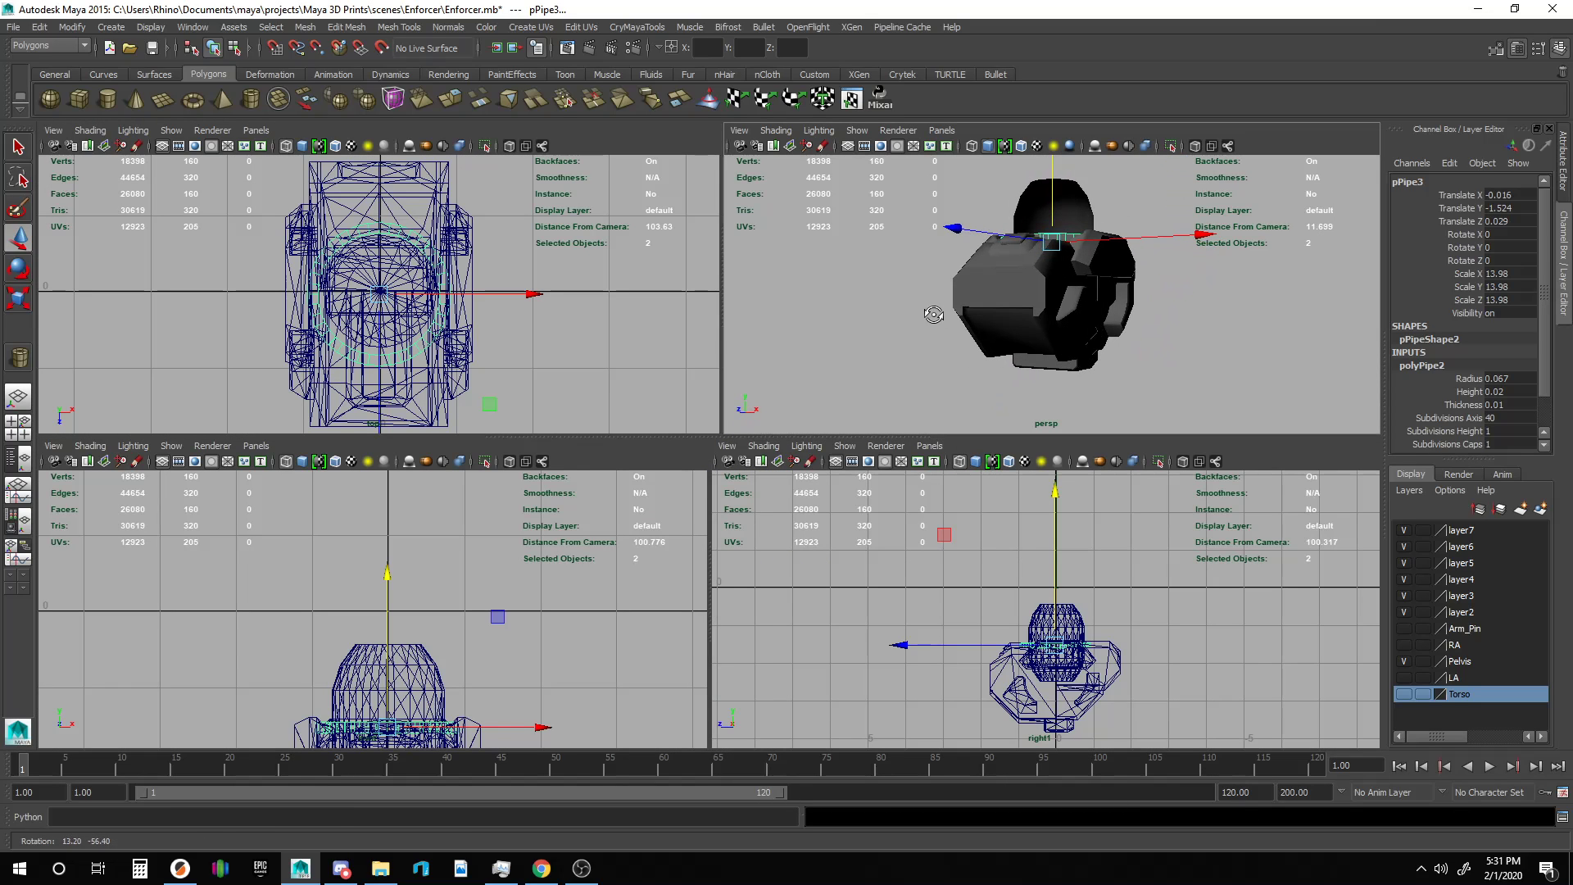
click(992, 321)
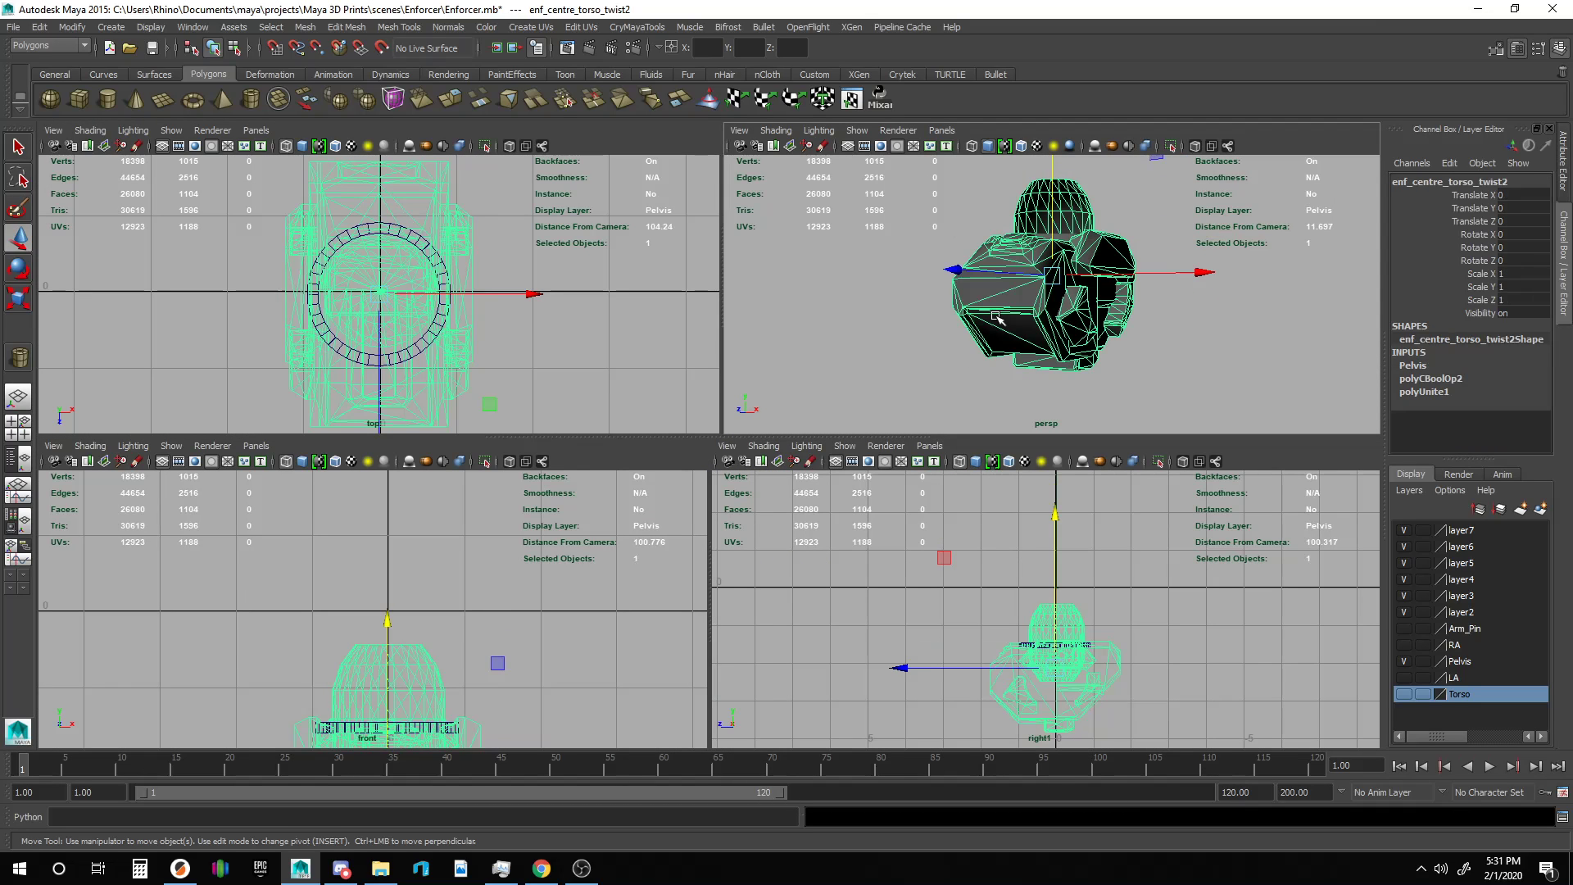
click(439, 26)
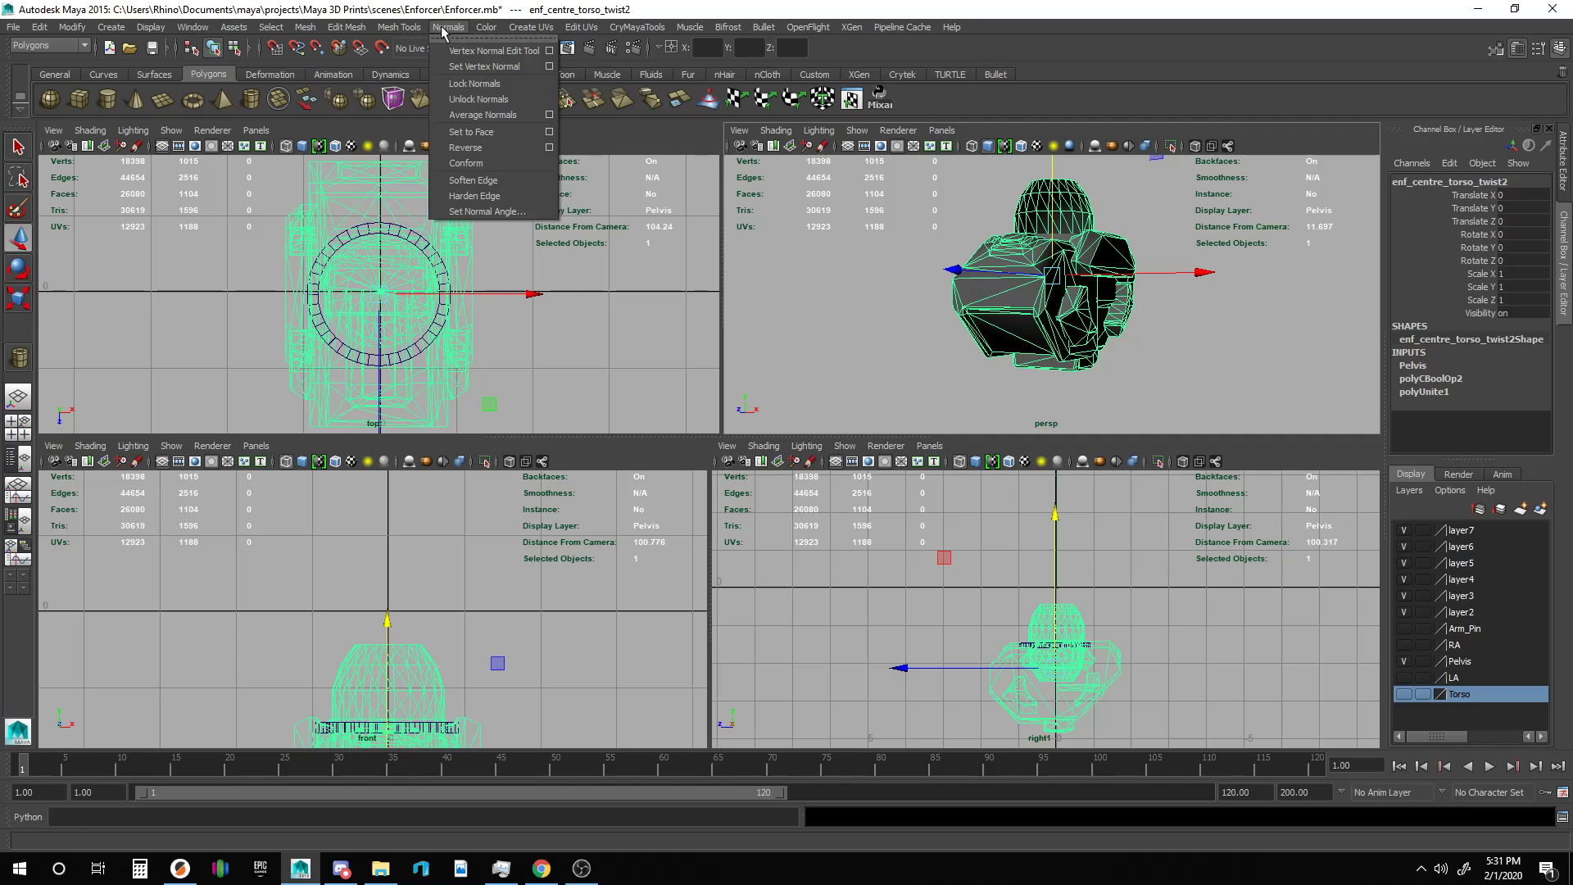
click(475, 132)
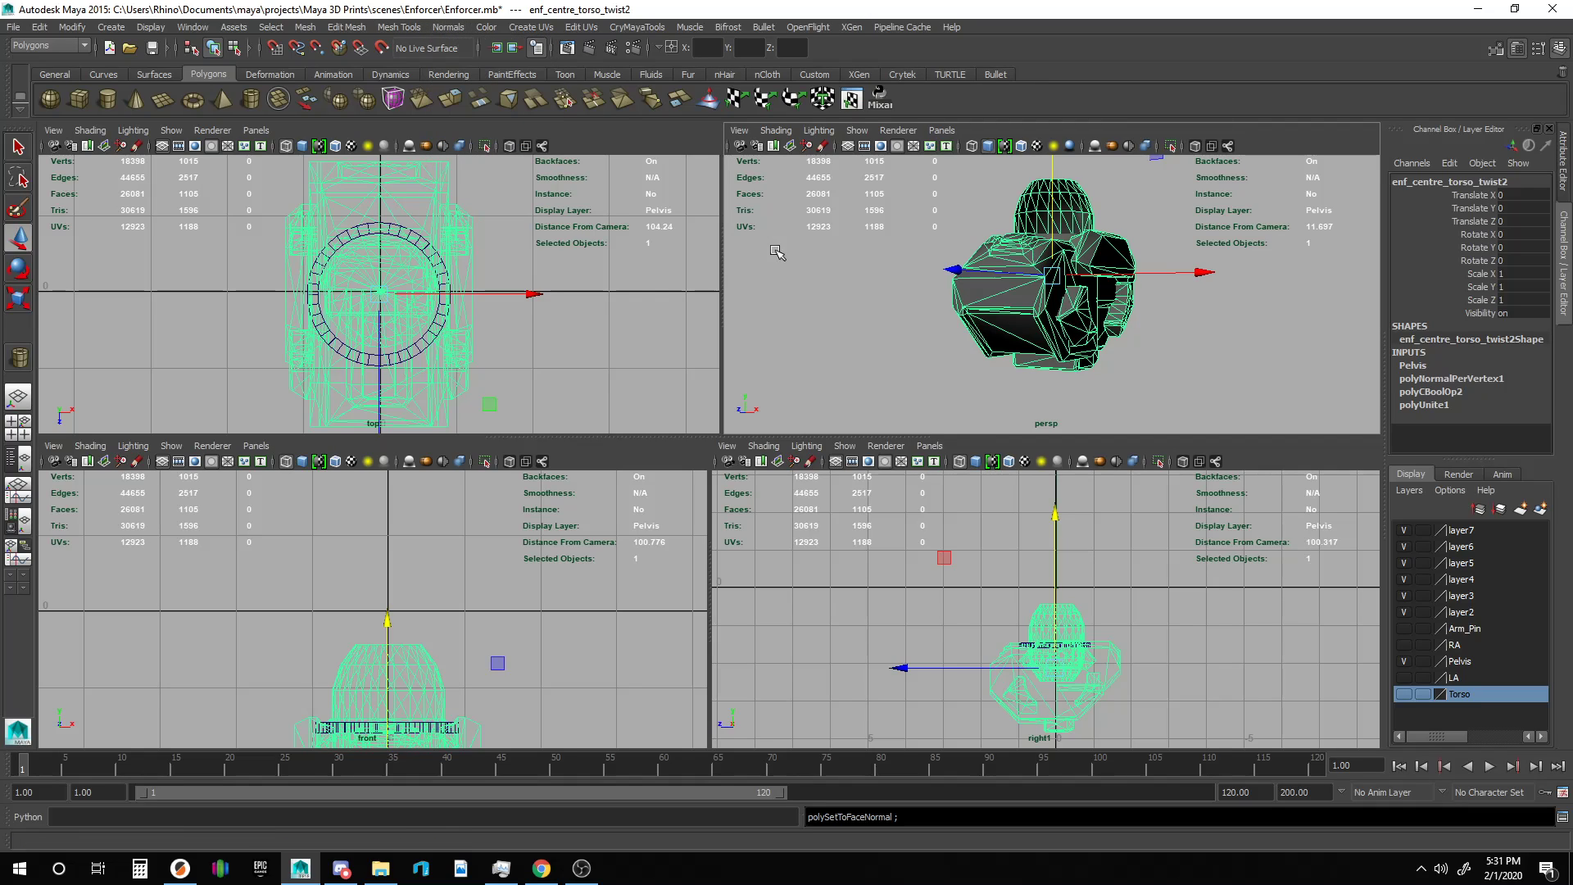
click(825, 134)
click(825, 135)
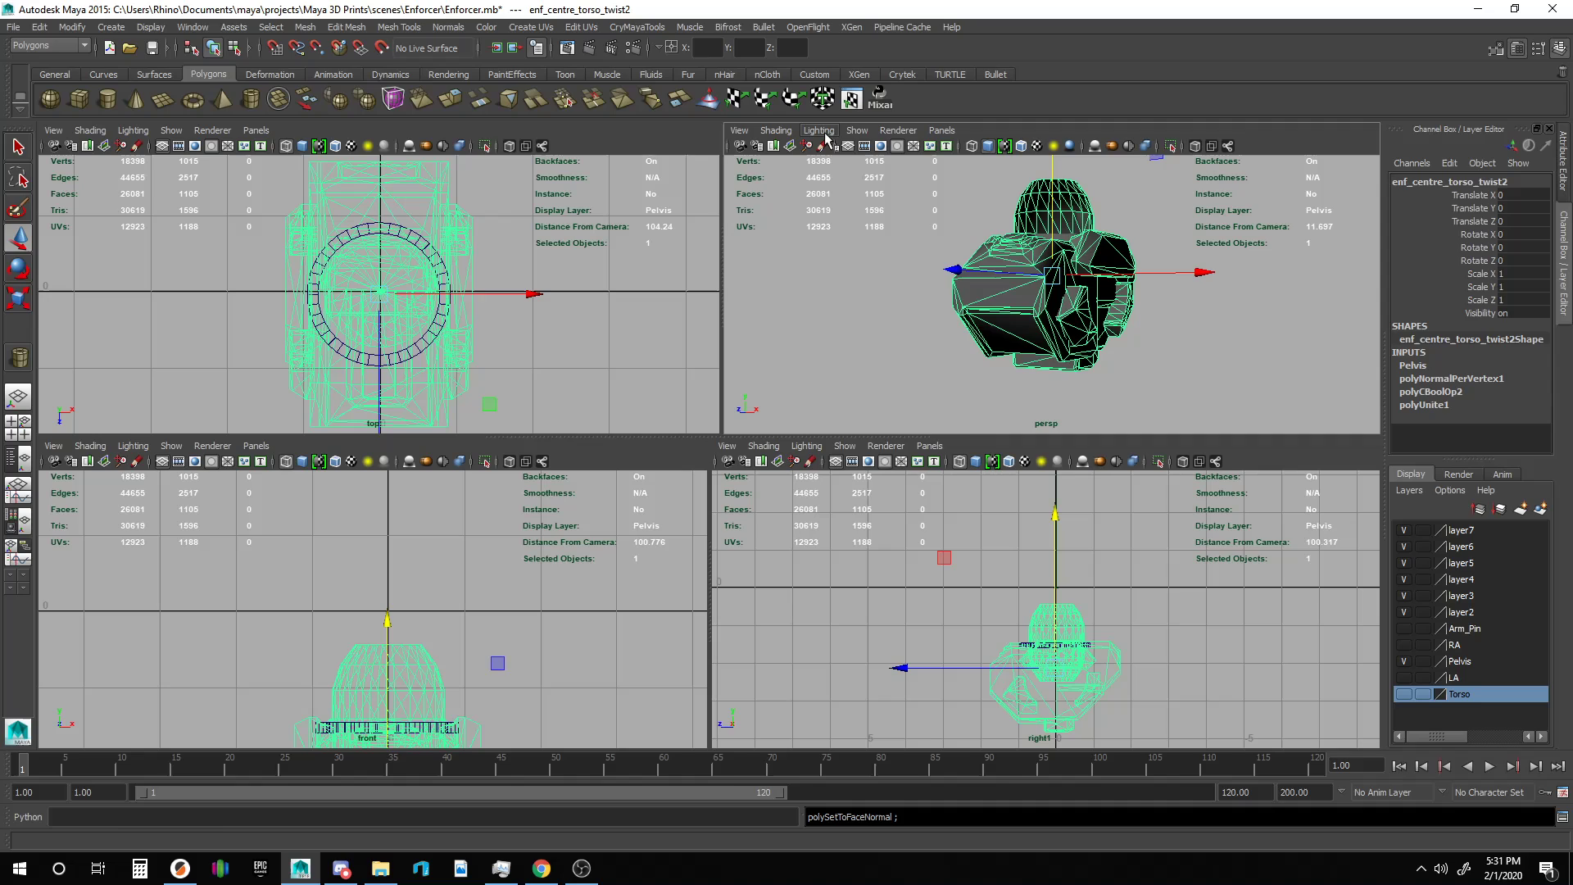
Examine the ring's fit around the pelvis's dome up close in the perspective and top views.
click(1139, 427)
scroll(1051, 319, up, 4)
alt+middle_drag(1049, 338, 1048, 394)
alt+drag(1051, 335, 1093, 372)
click(1086, 284)
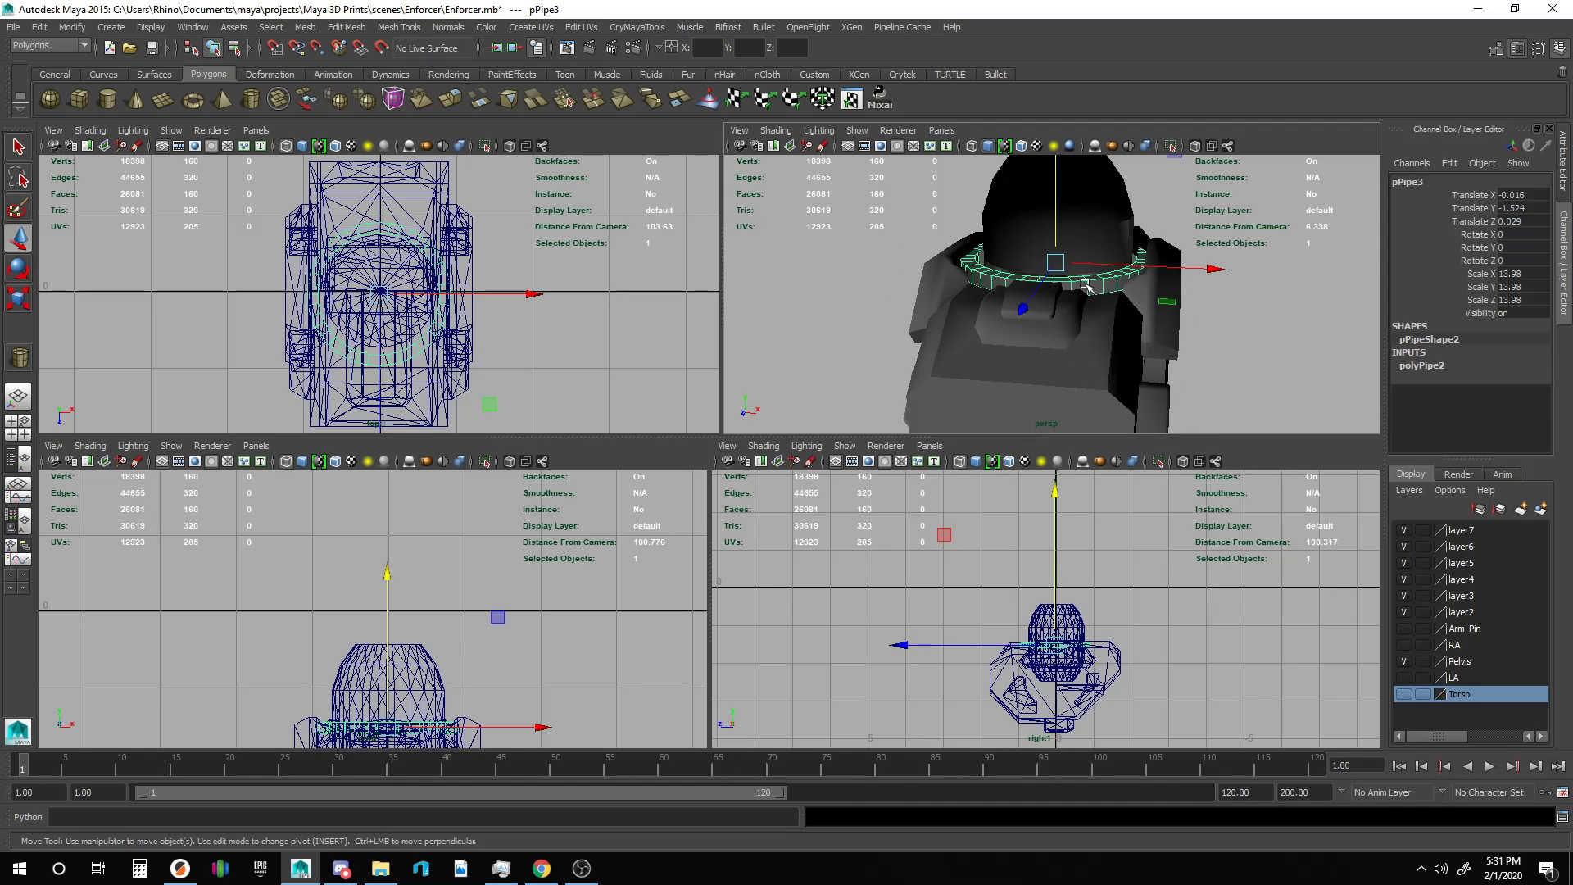
alt+drag(1086, 284, 1085, 366)
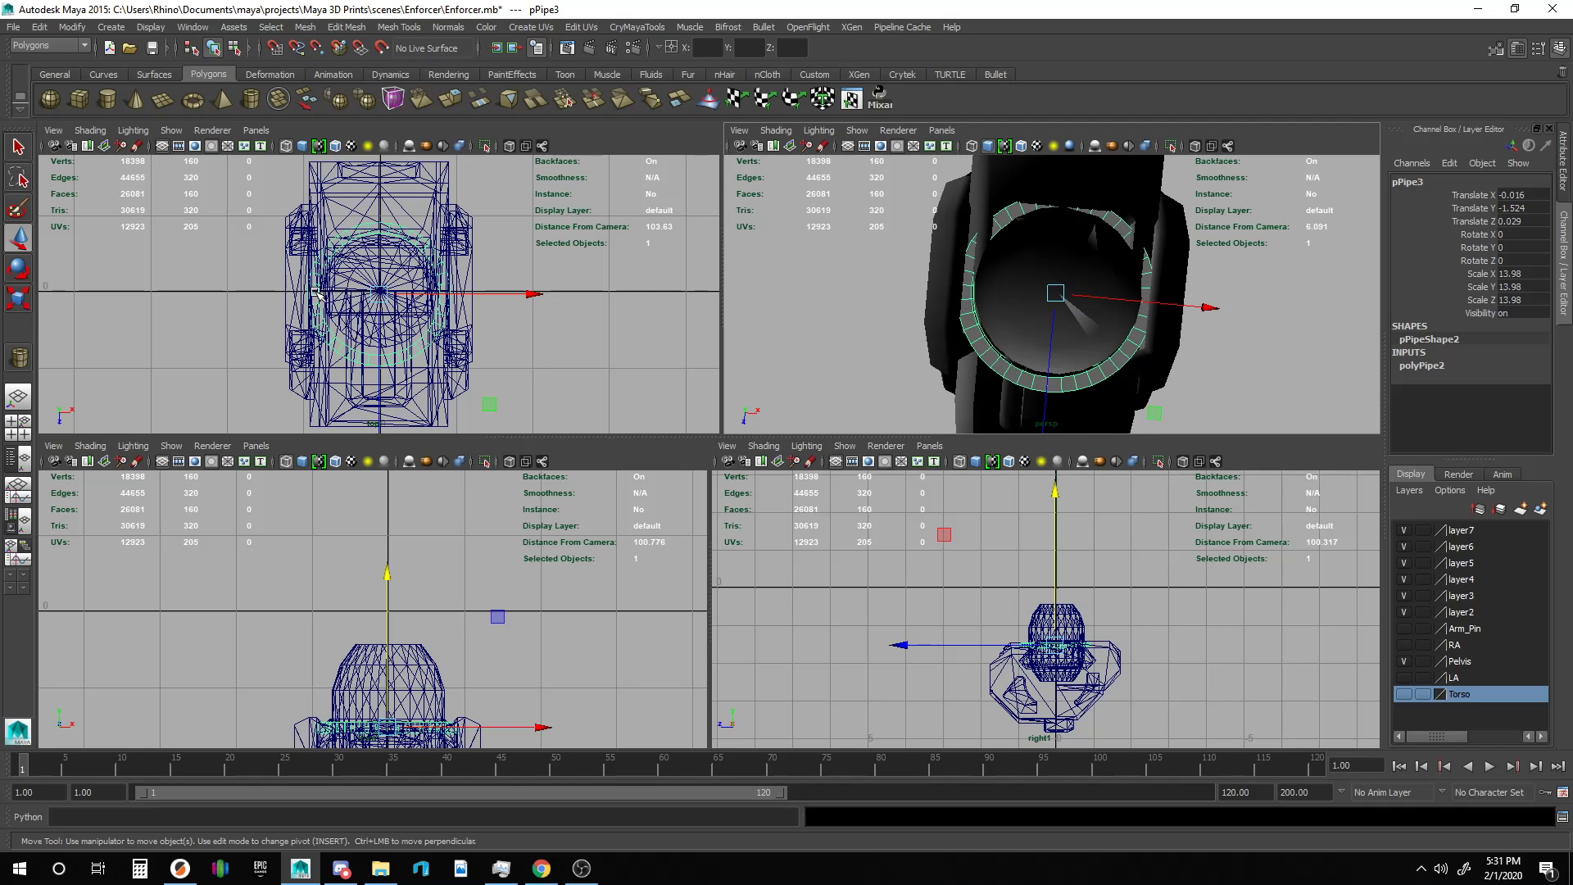
key(space)
scroll(637, 332, up, 5)
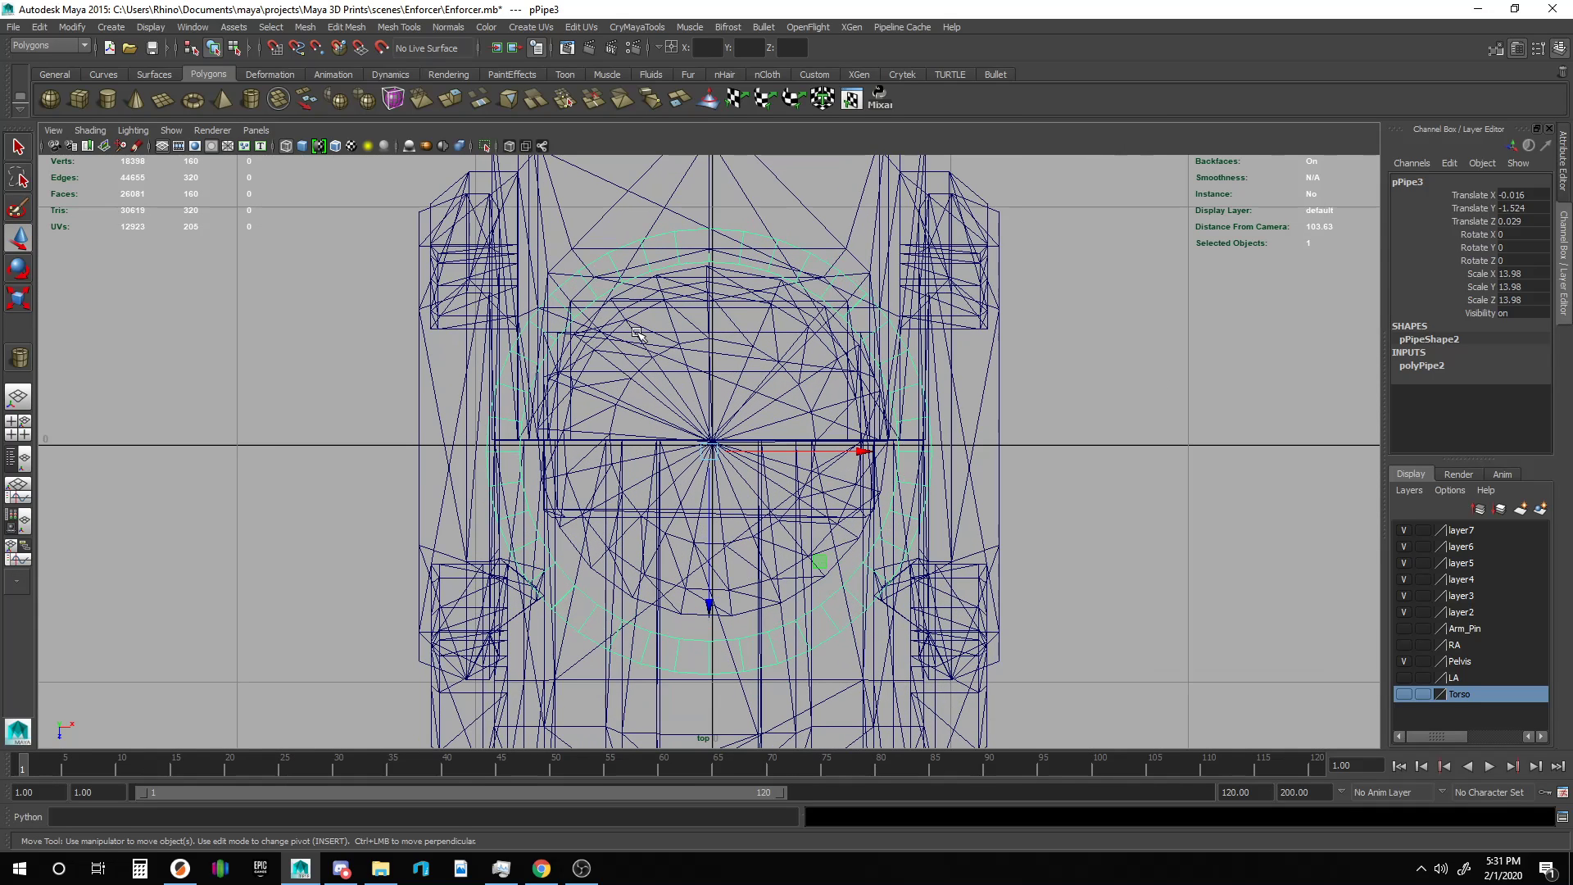
Snap the ring to the dome's centre vertex in the top view, at about X -0.001, Y -0.435, Z -0.011.
click(766, 660)
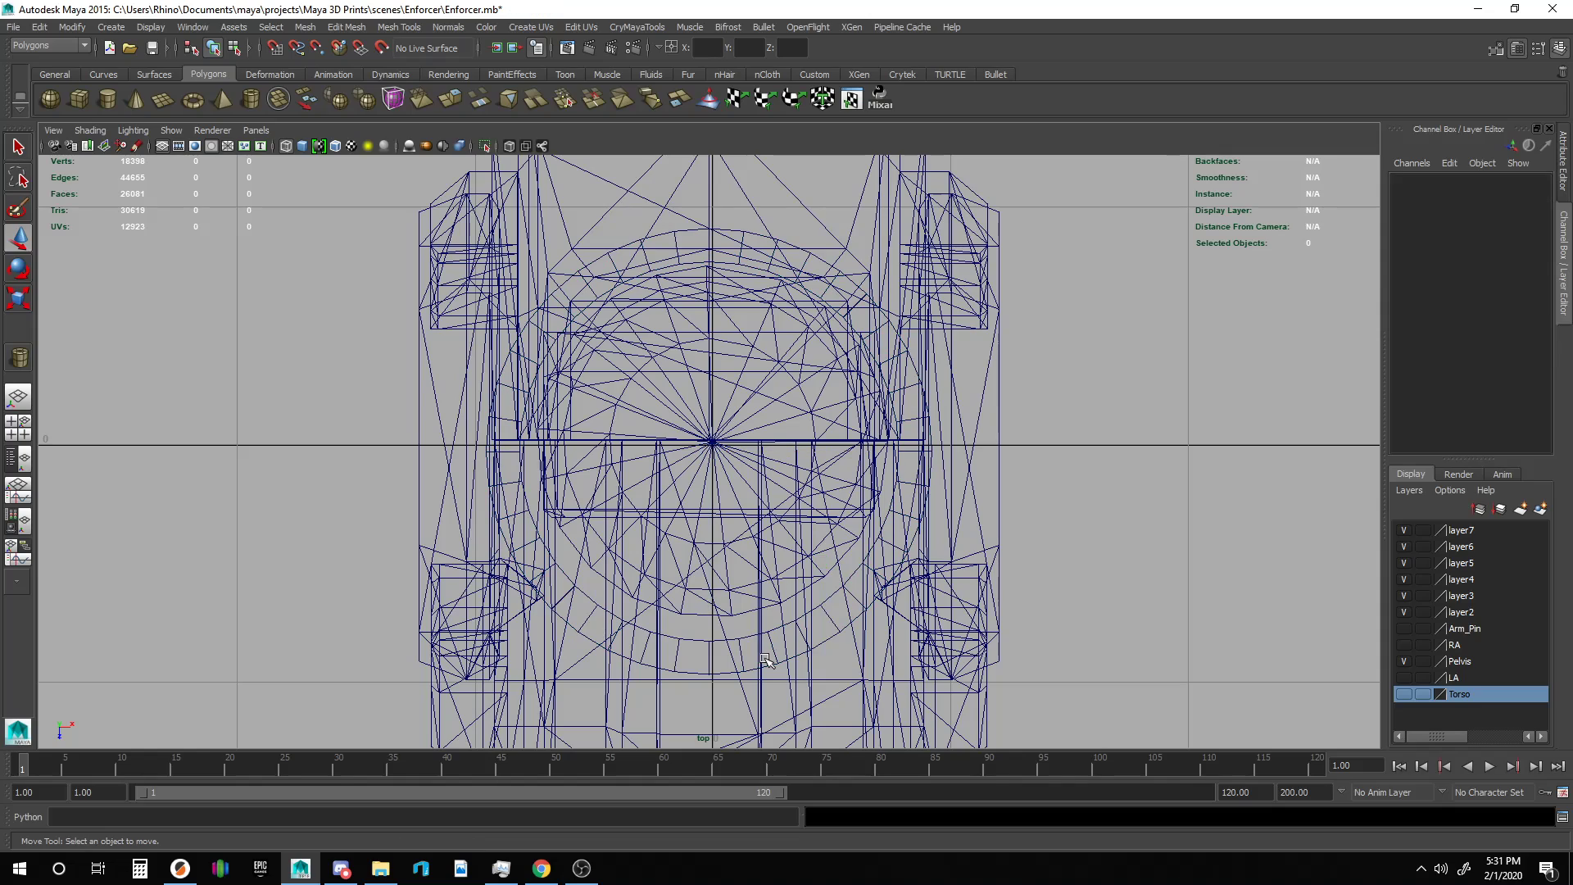
click(764, 661)
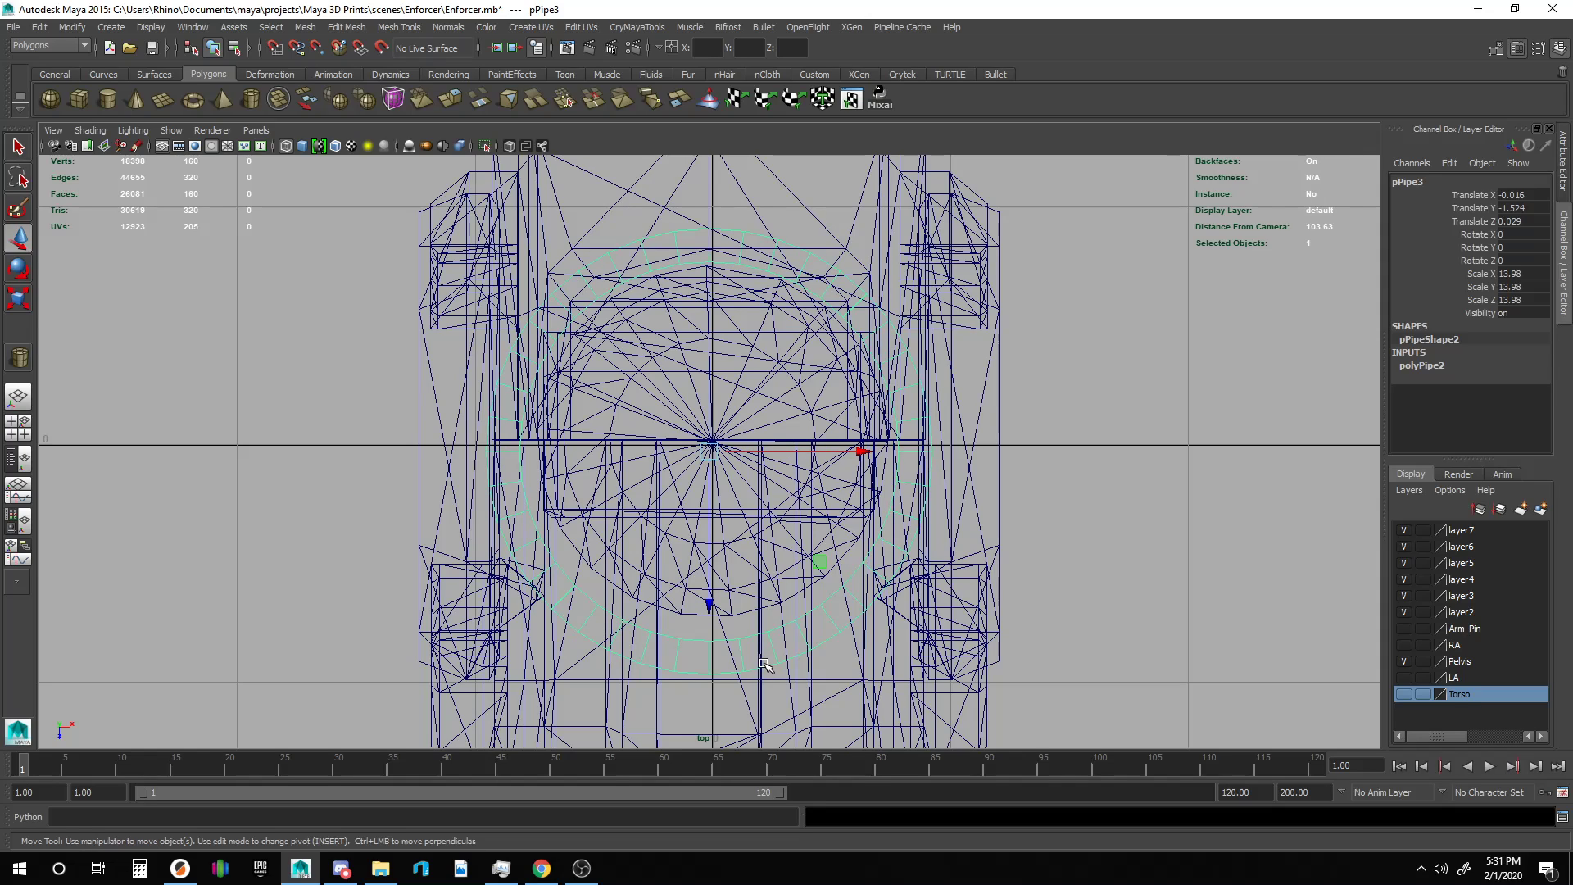
click(710, 606)
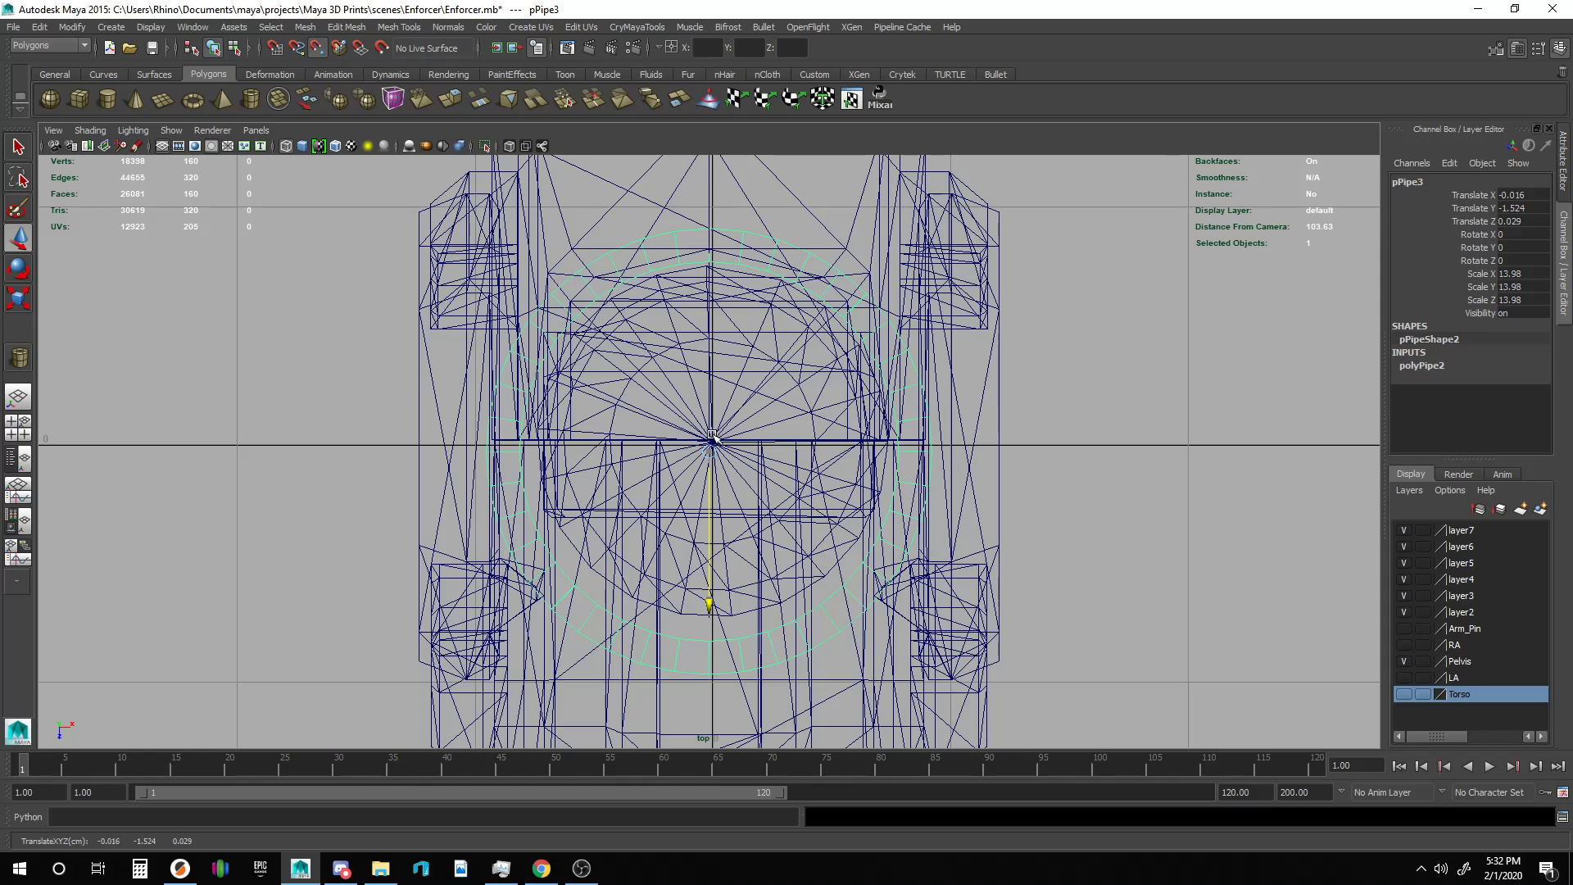
middle_drag(715, 452, 712, 442)
click(860, 440)
key(v)
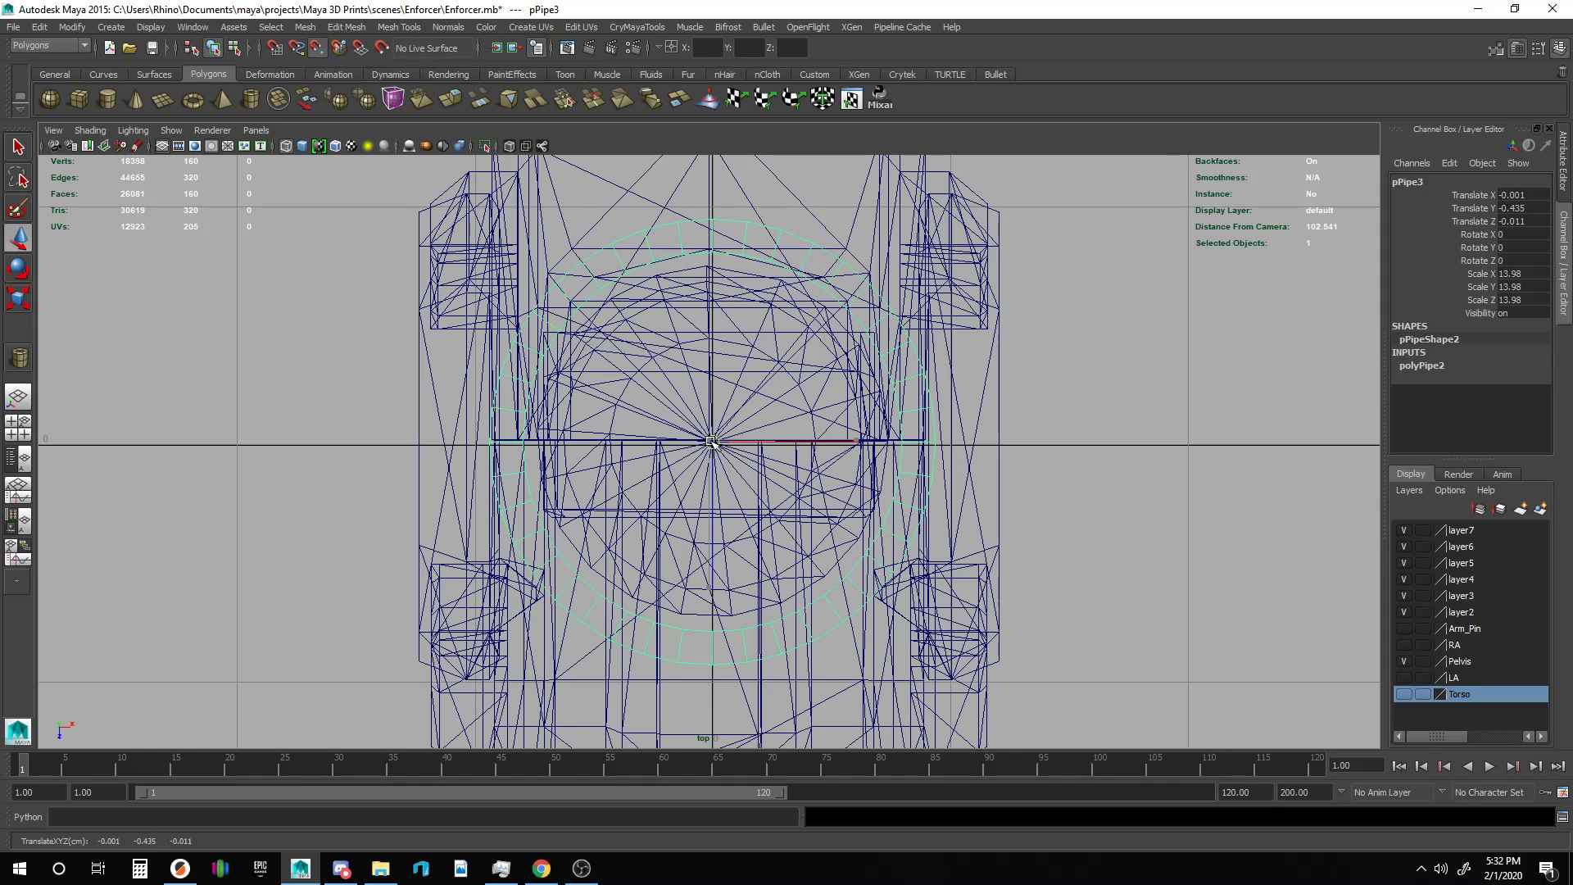
Scale the ring down uniformly around the pelvis's dome to about 11.731.
key(space)
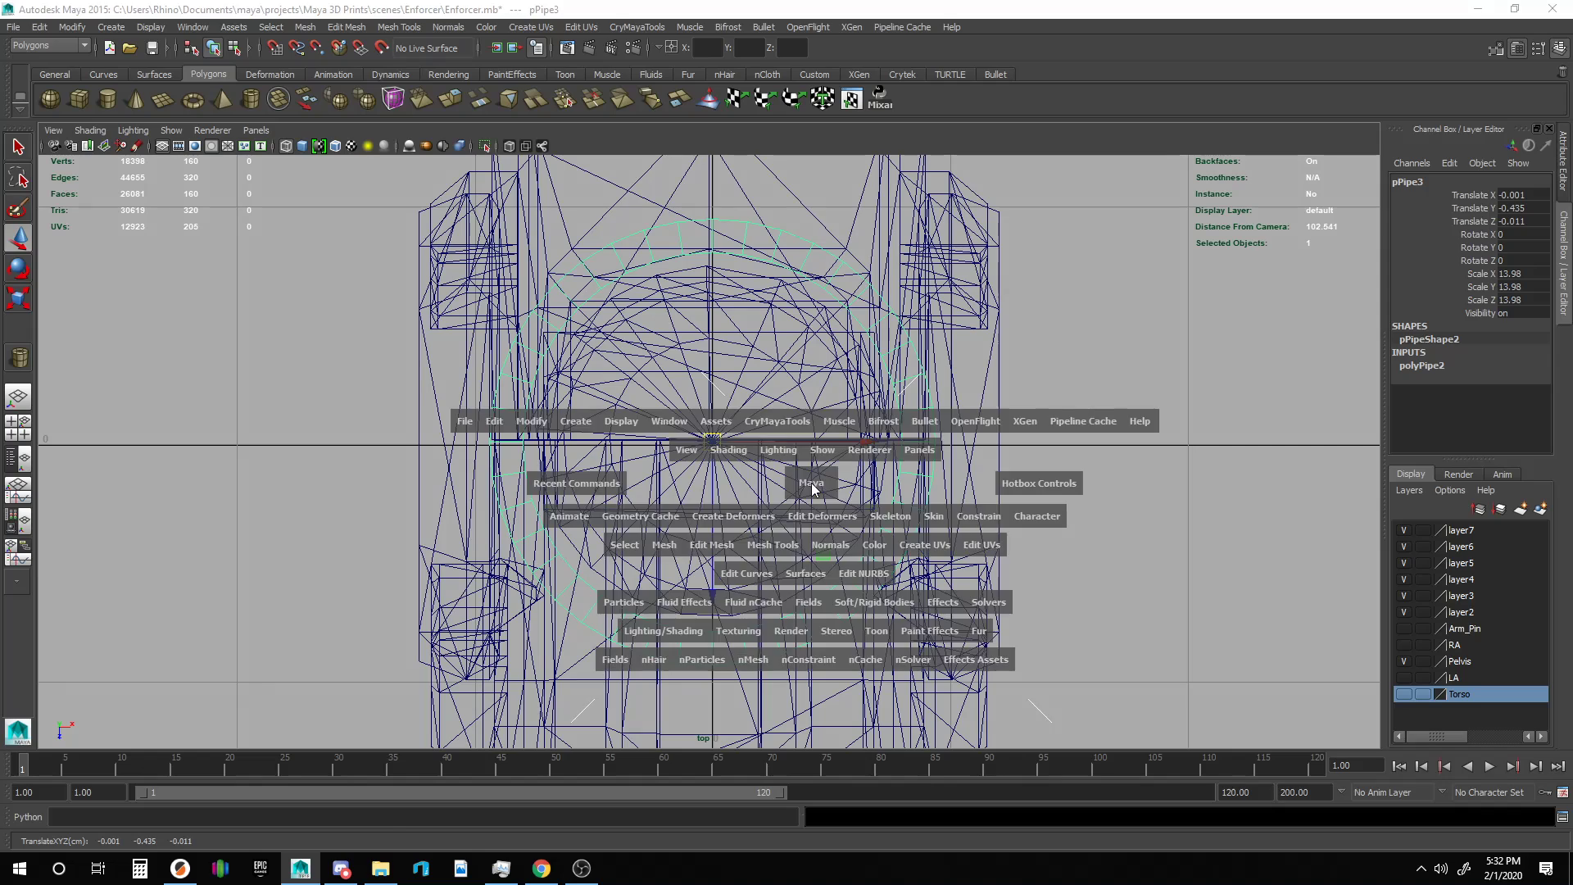
key(space)
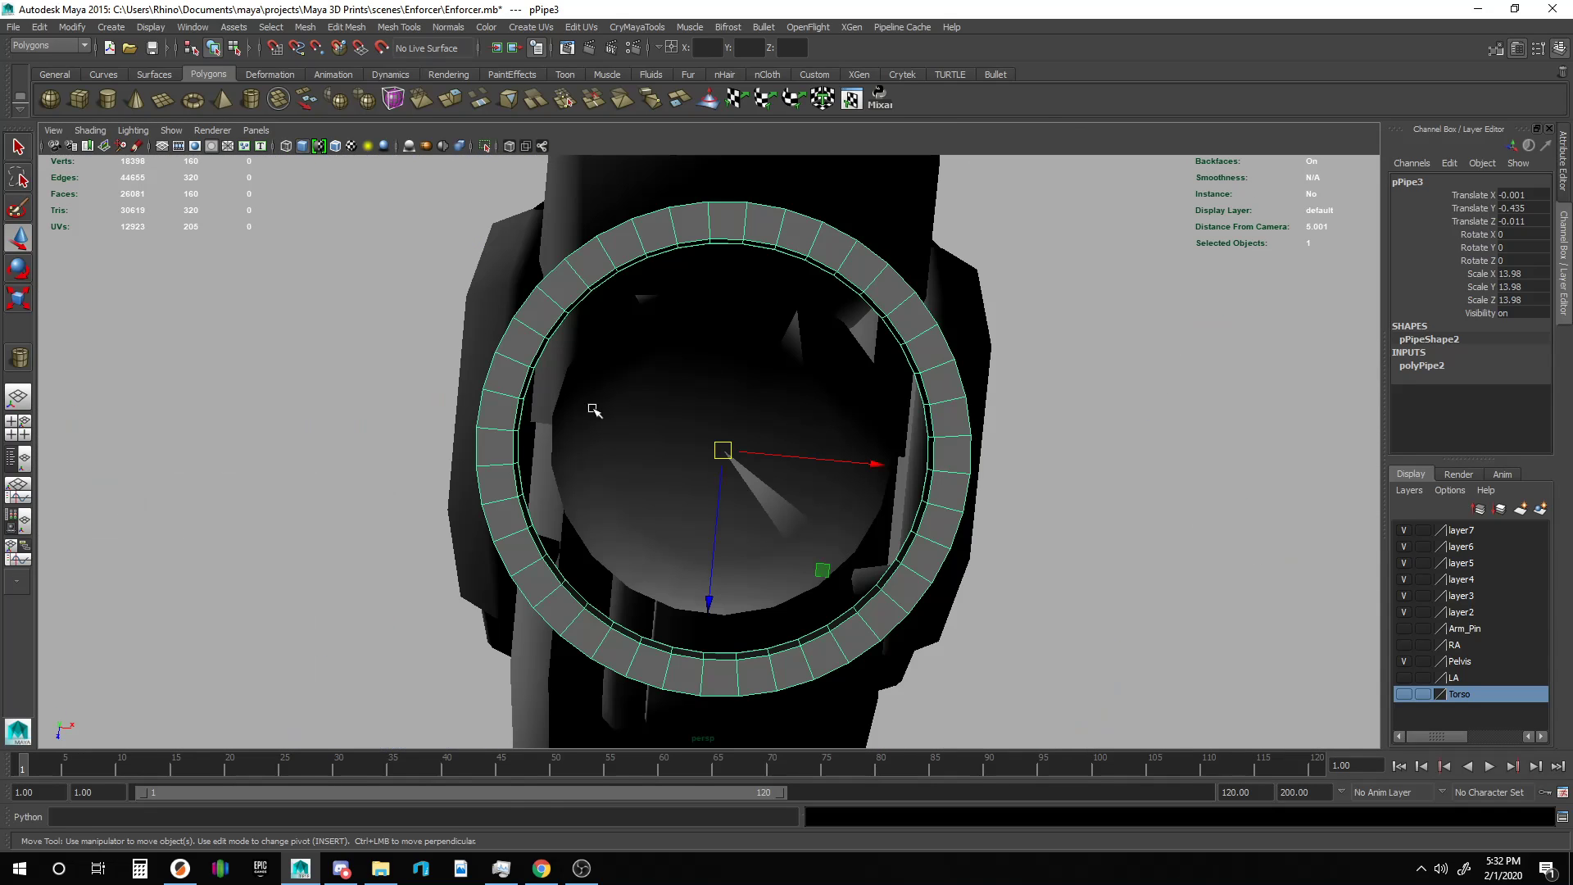
key(r)
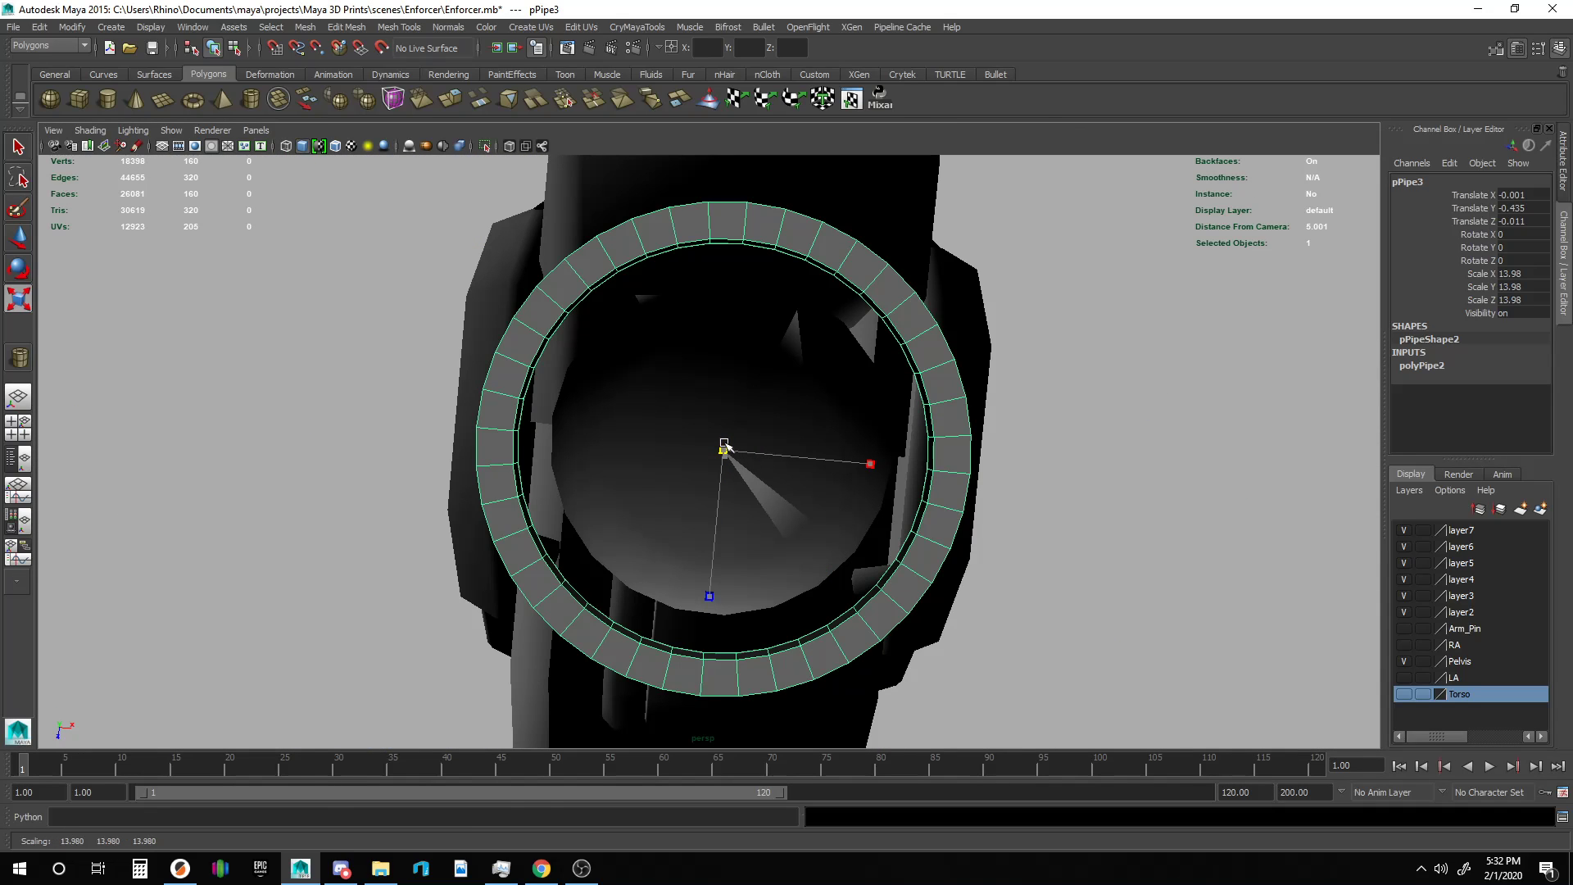
drag(724, 450, 670, 444)
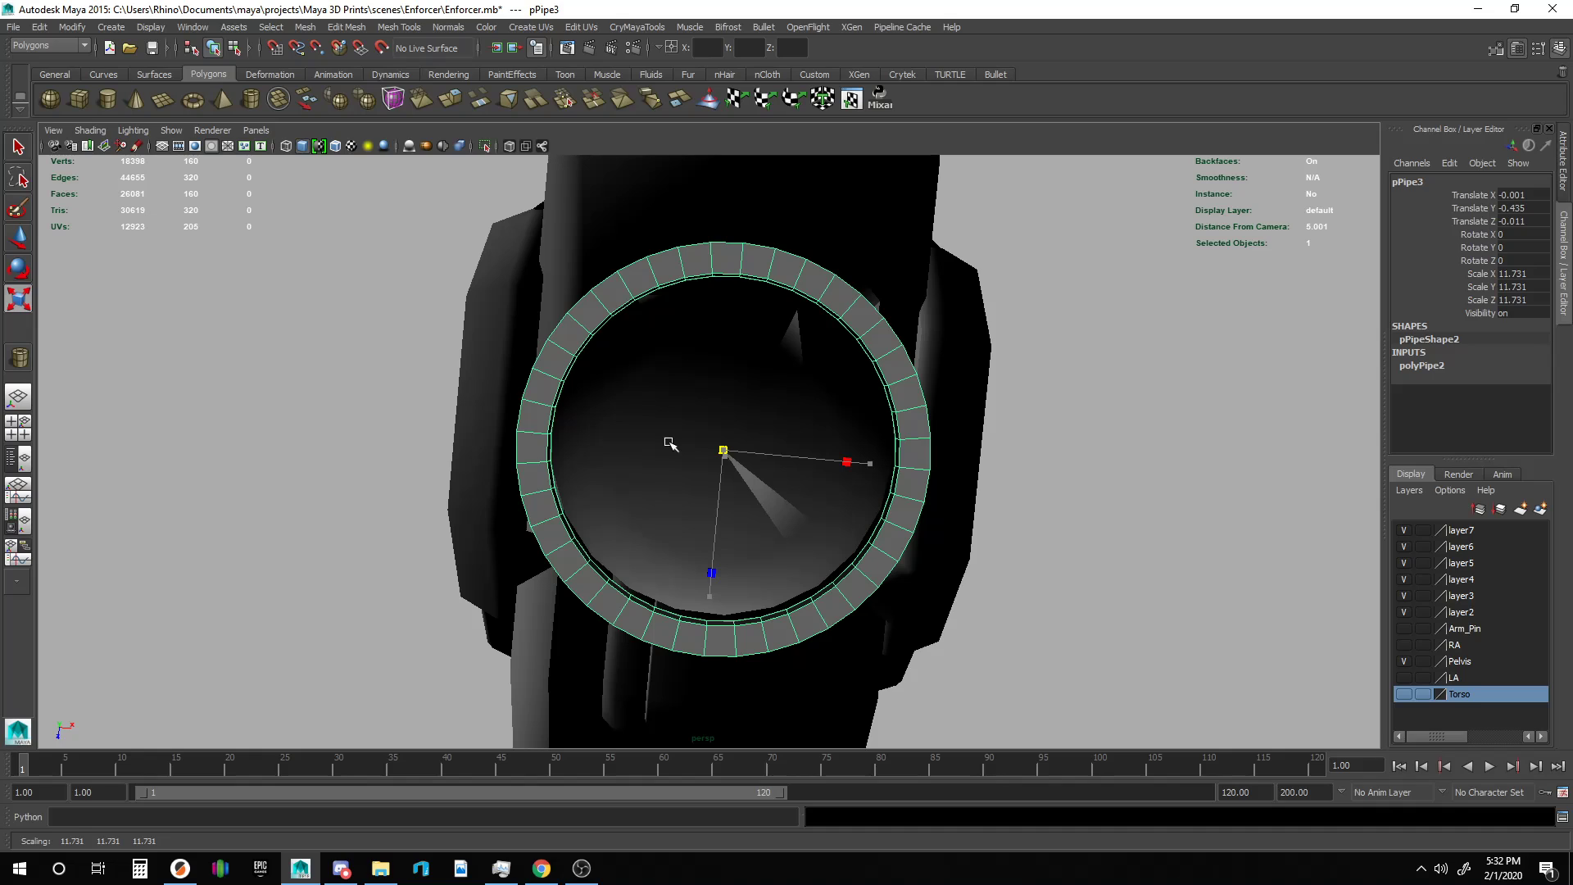
Lower the ring to the base of the dome, at about -1.418 in Y.
key(space)
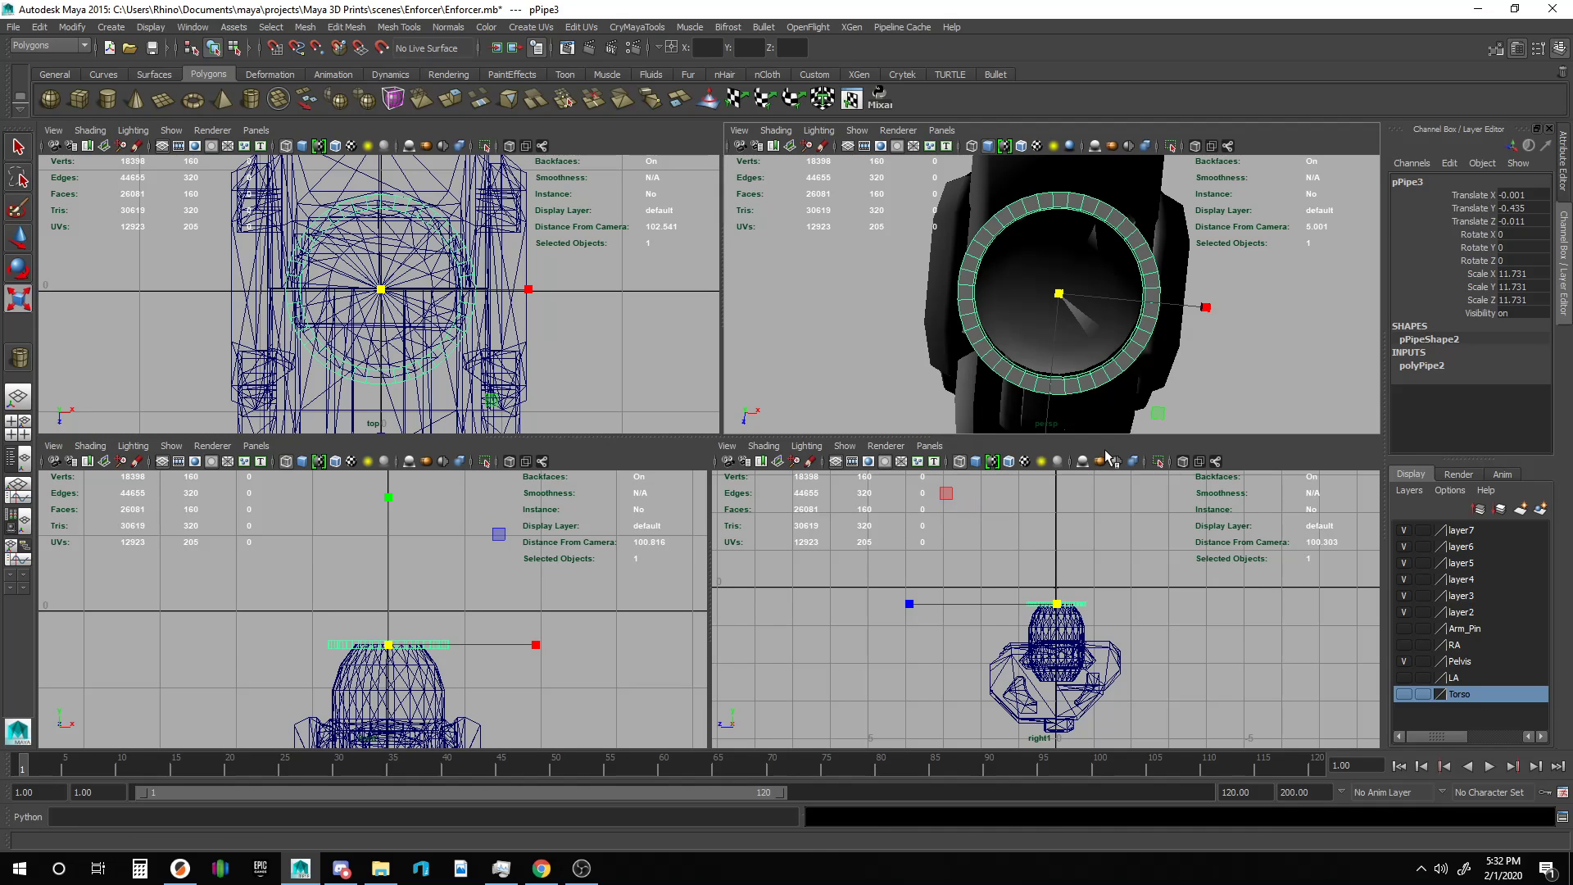
alt+drag(1095, 377, 1099, 315)
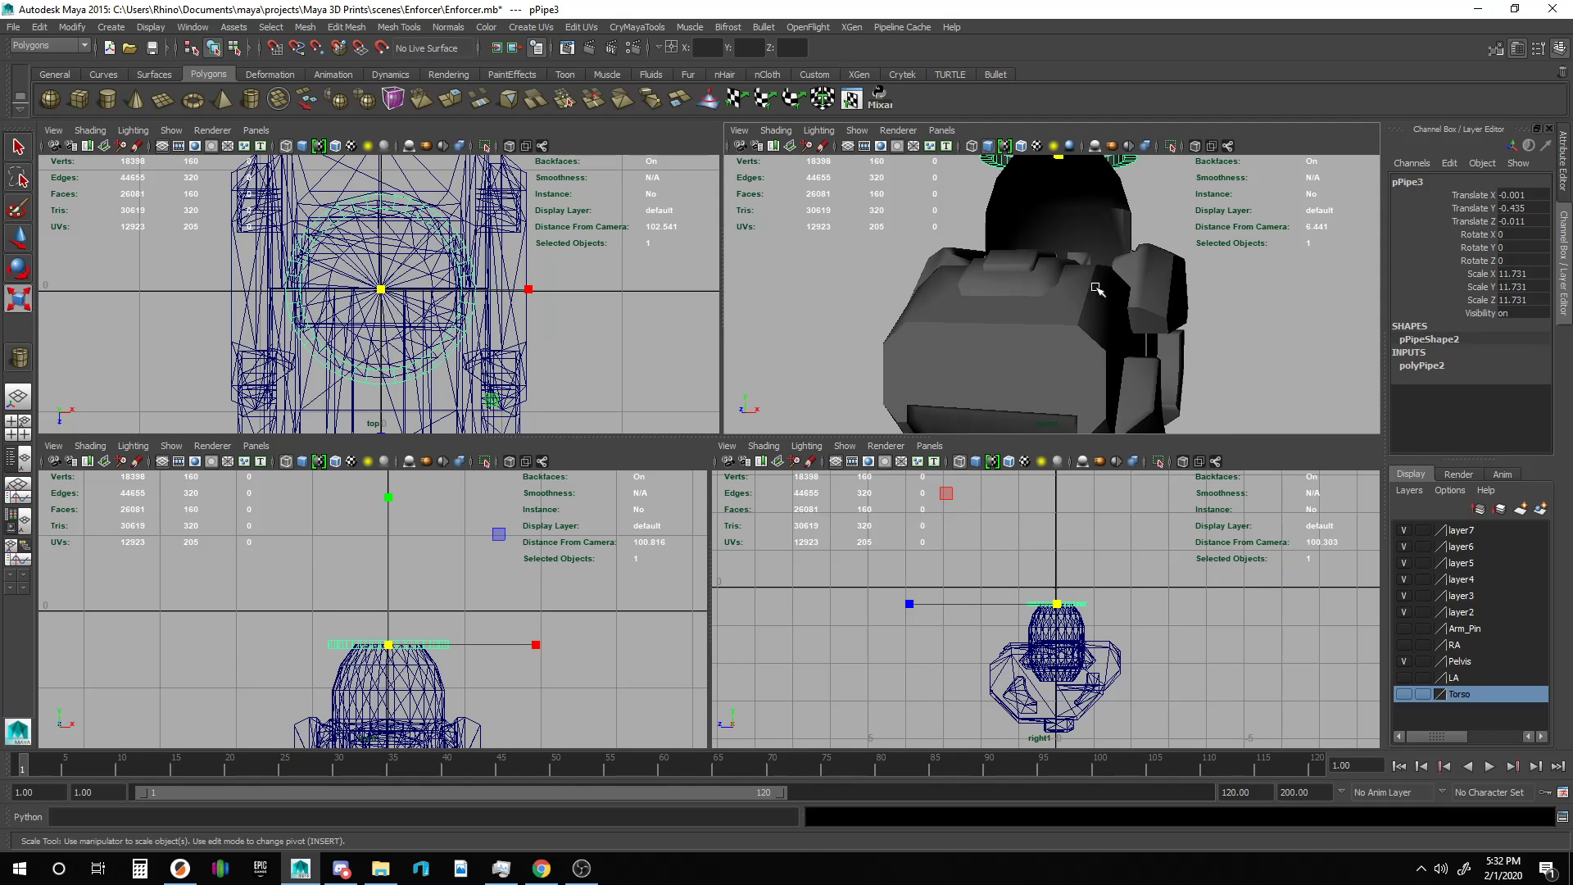
alt+middle_drag(1099, 314, 1132, 400)
key(w)
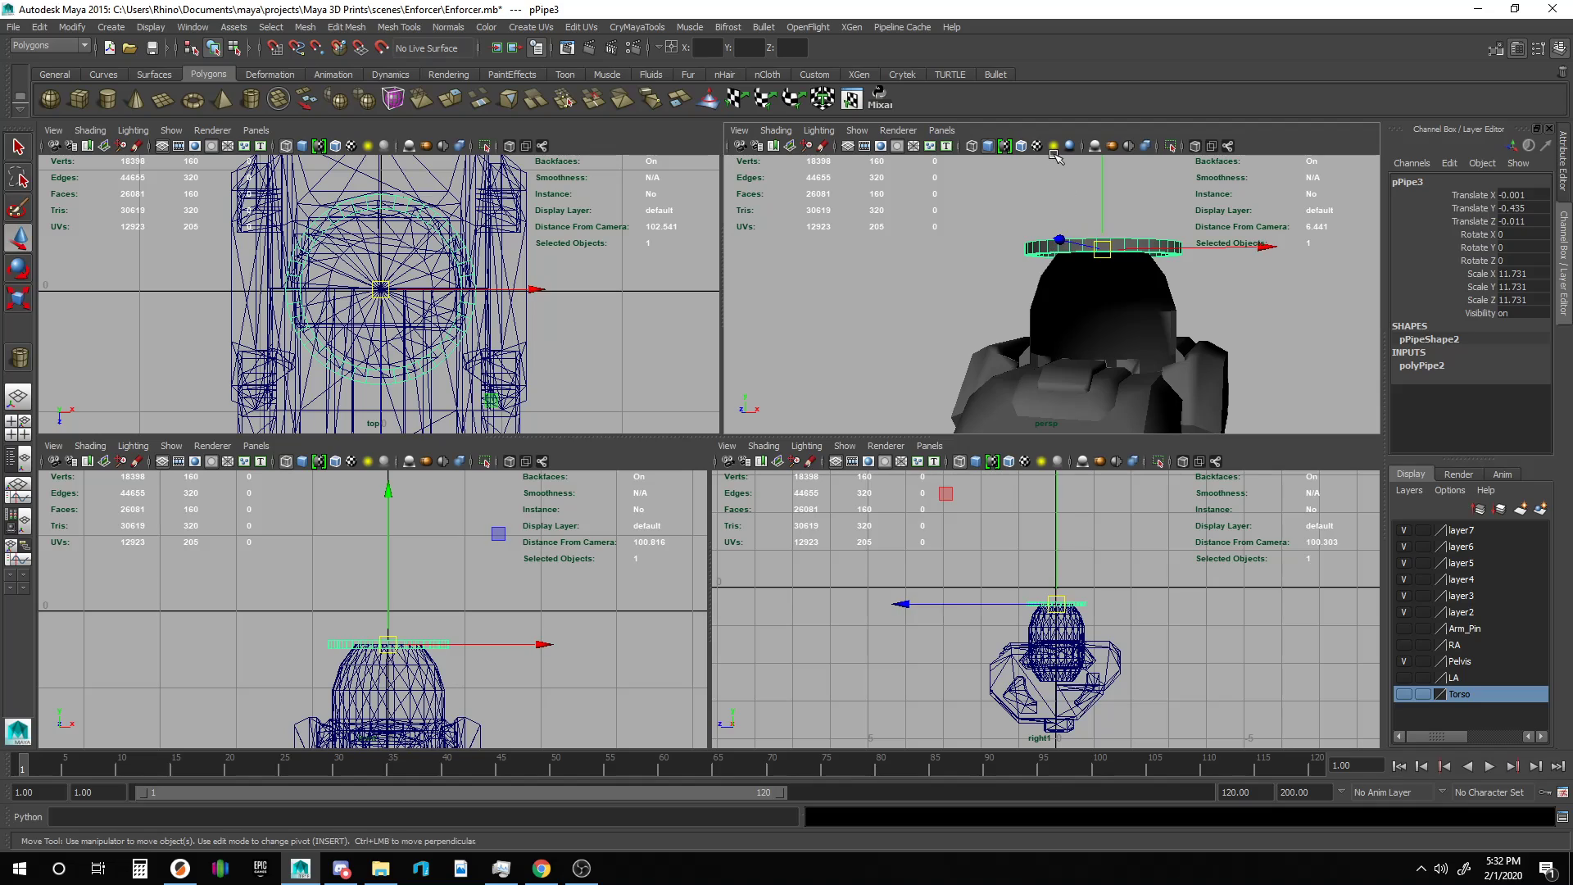
drag(1101, 176, 1119, 282)
Increase the ring's height to a Y scale of about 19.233, showing the Torso layer as a reference for the fit.
key(r)
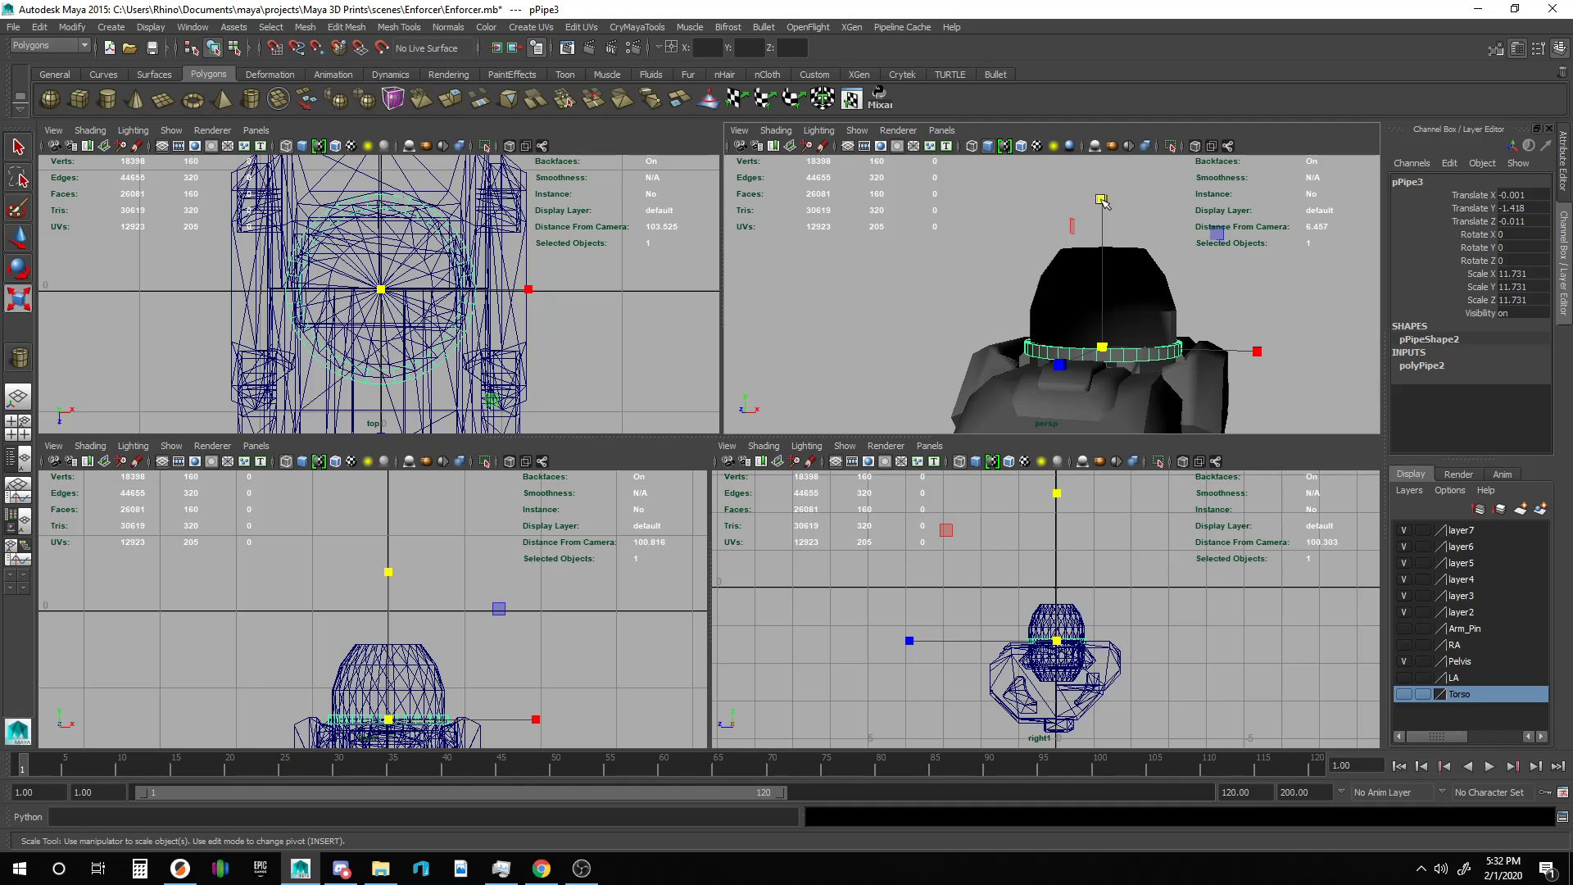
drag(1101, 199, 1098, 5)
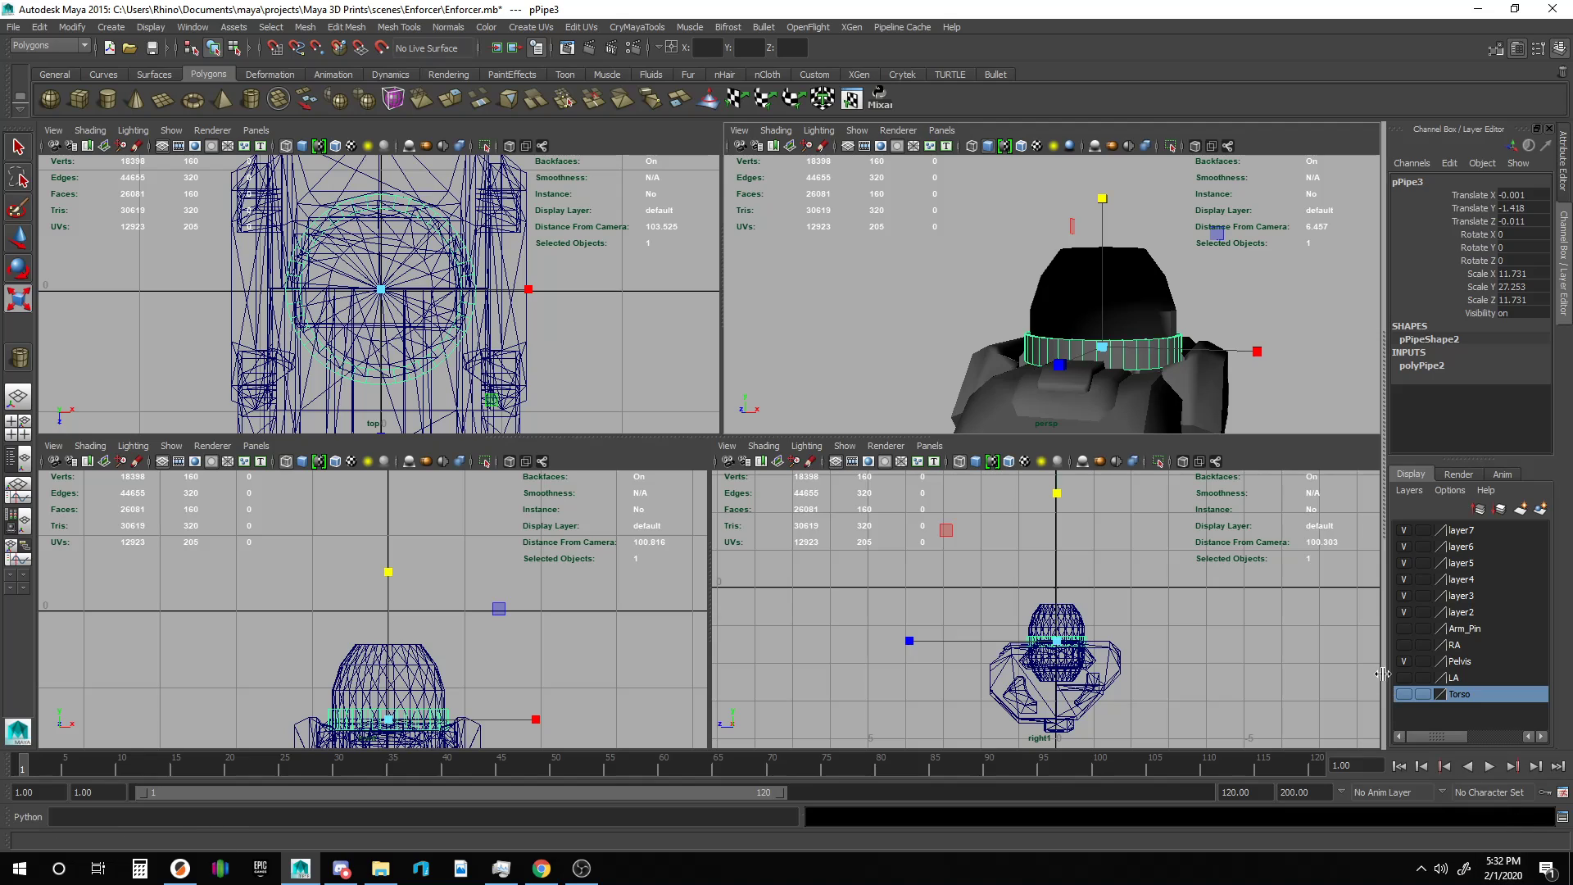
click(1404, 697)
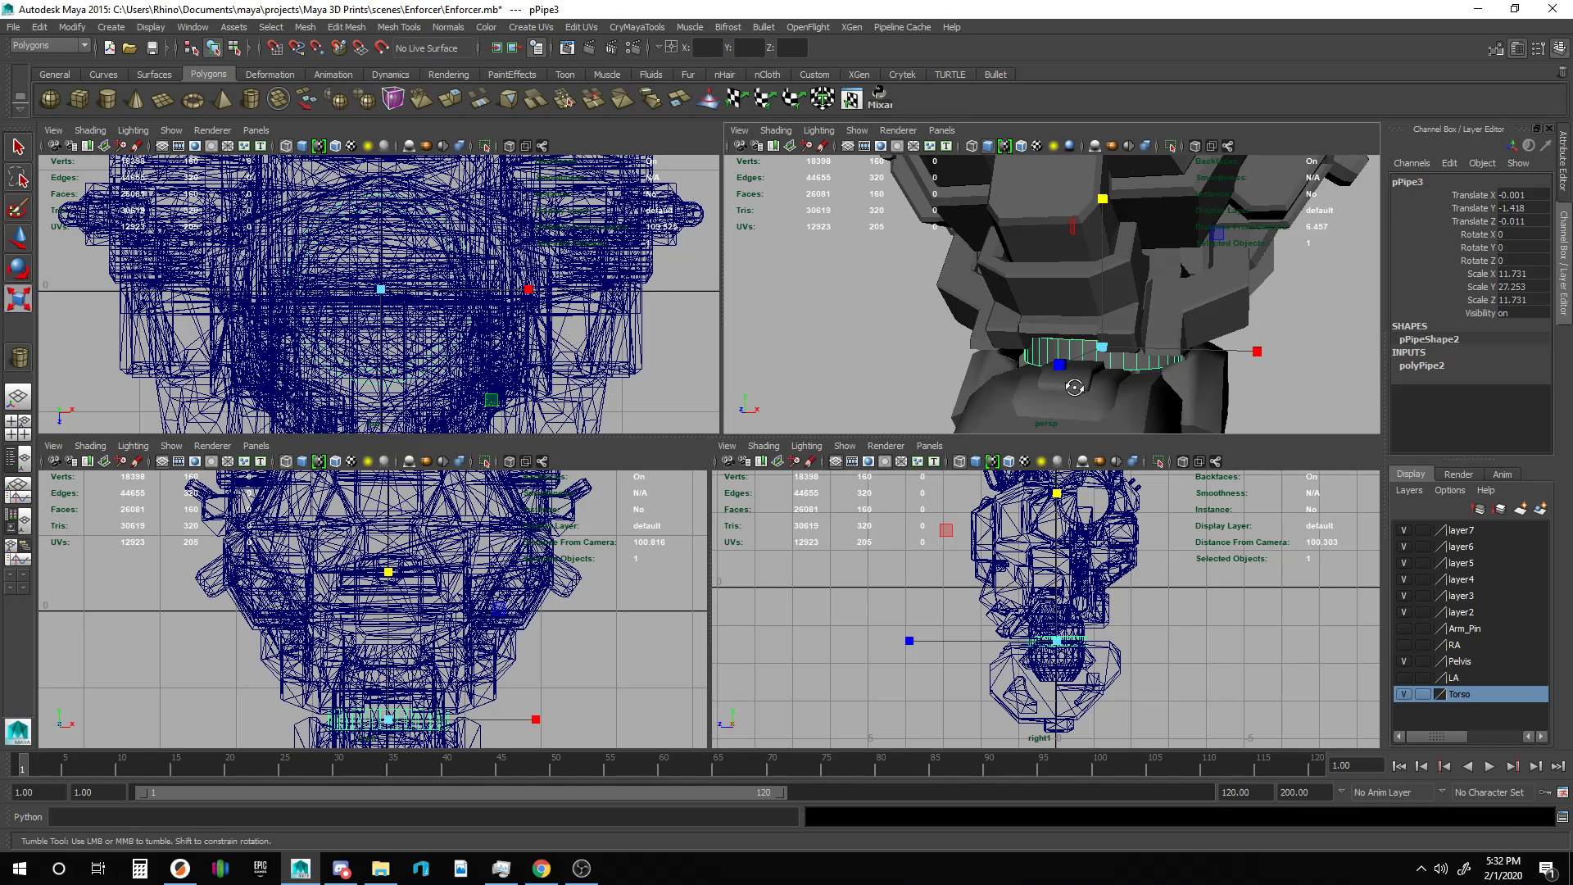
mouse_move(1089, 344)
alt+mouse_down()
mouse_move(1131, 370)
mouse_move(1087, 366)
alt+mouse_up()
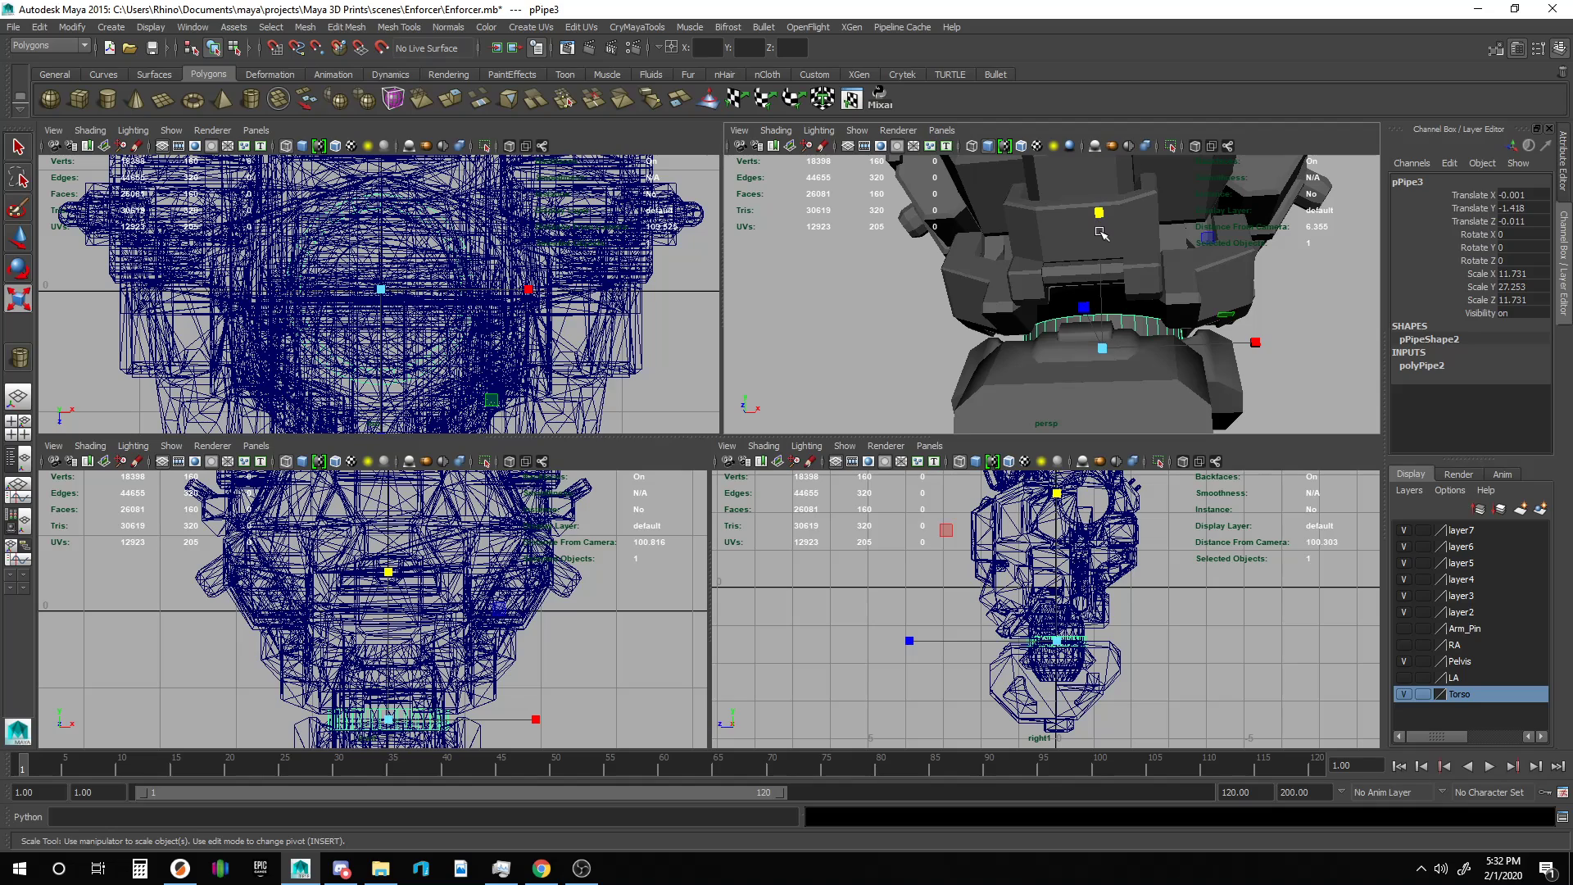
drag(1107, 215, 1099, 251)
Lower the ring to about -1.532 in Y and stretch its height to a Y scale of about 27.418.
key(w)
alt+drag(1102, 323, 1133, 329)
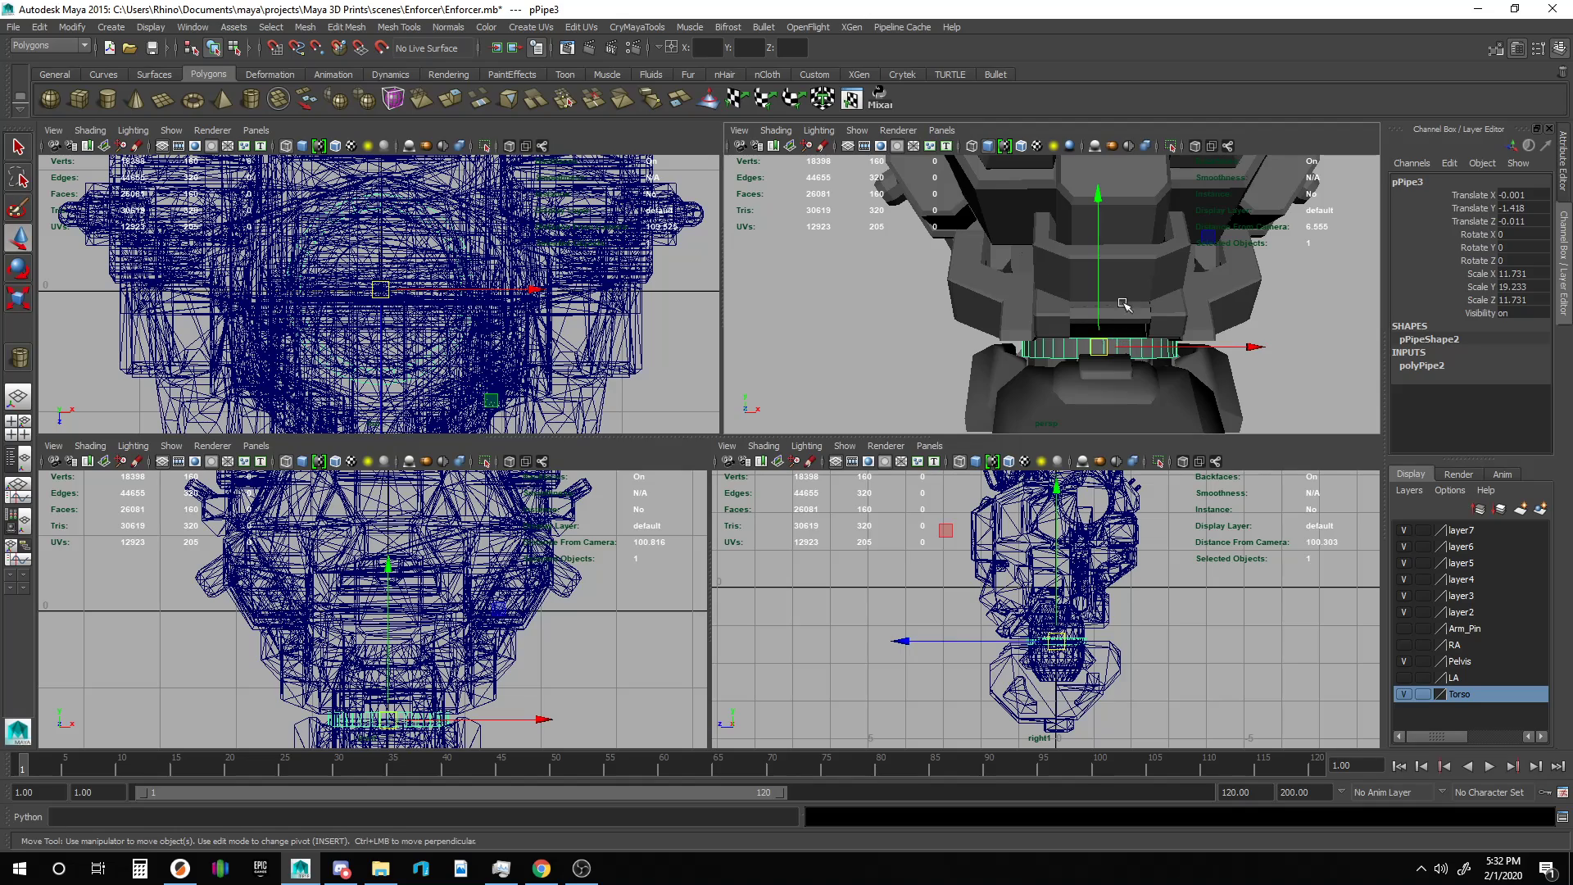
drag(1087, 198, 1122, 154)
key(r)
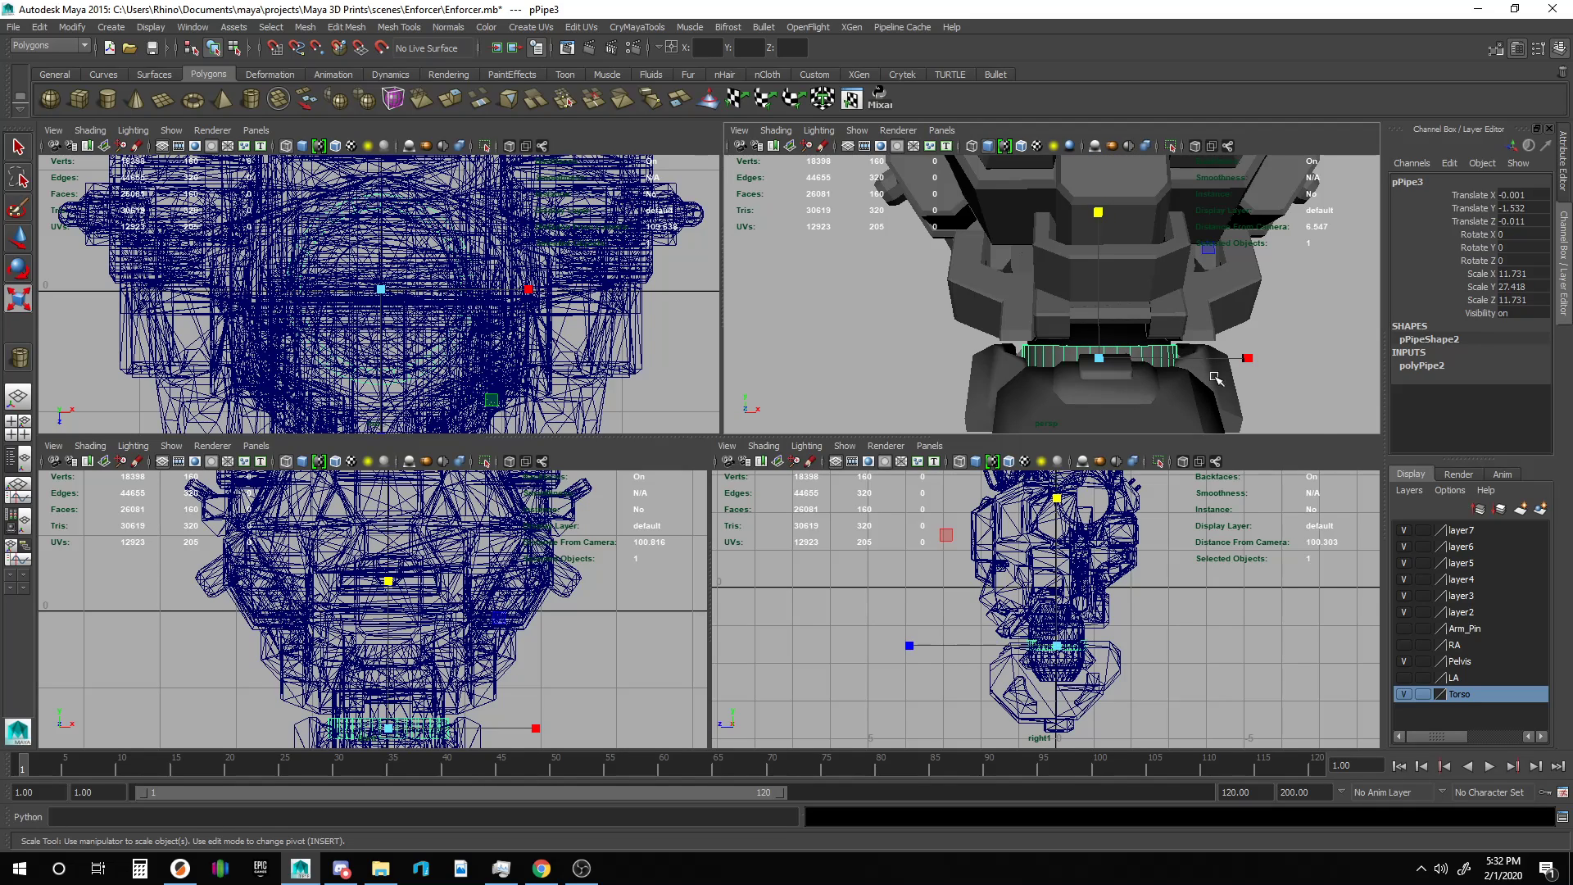
Inspect the ring between torso and pelvis and hide the Torso layer.
click(1234, 446)
alt+drag(1243, 399, 1188, 393)
click(948, 640)
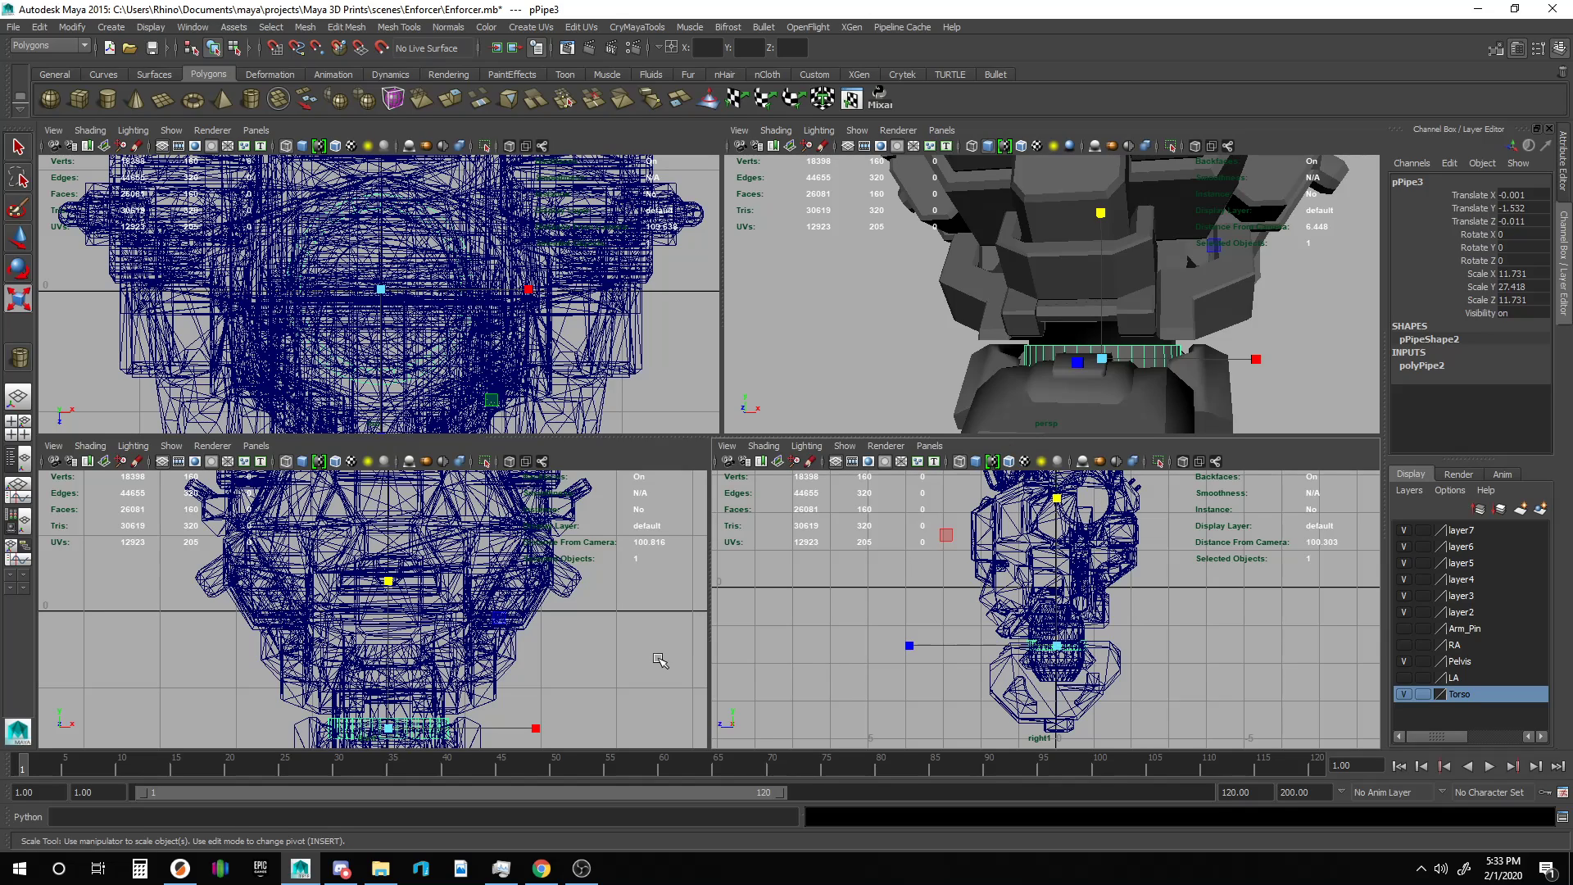
click(1404, 695)
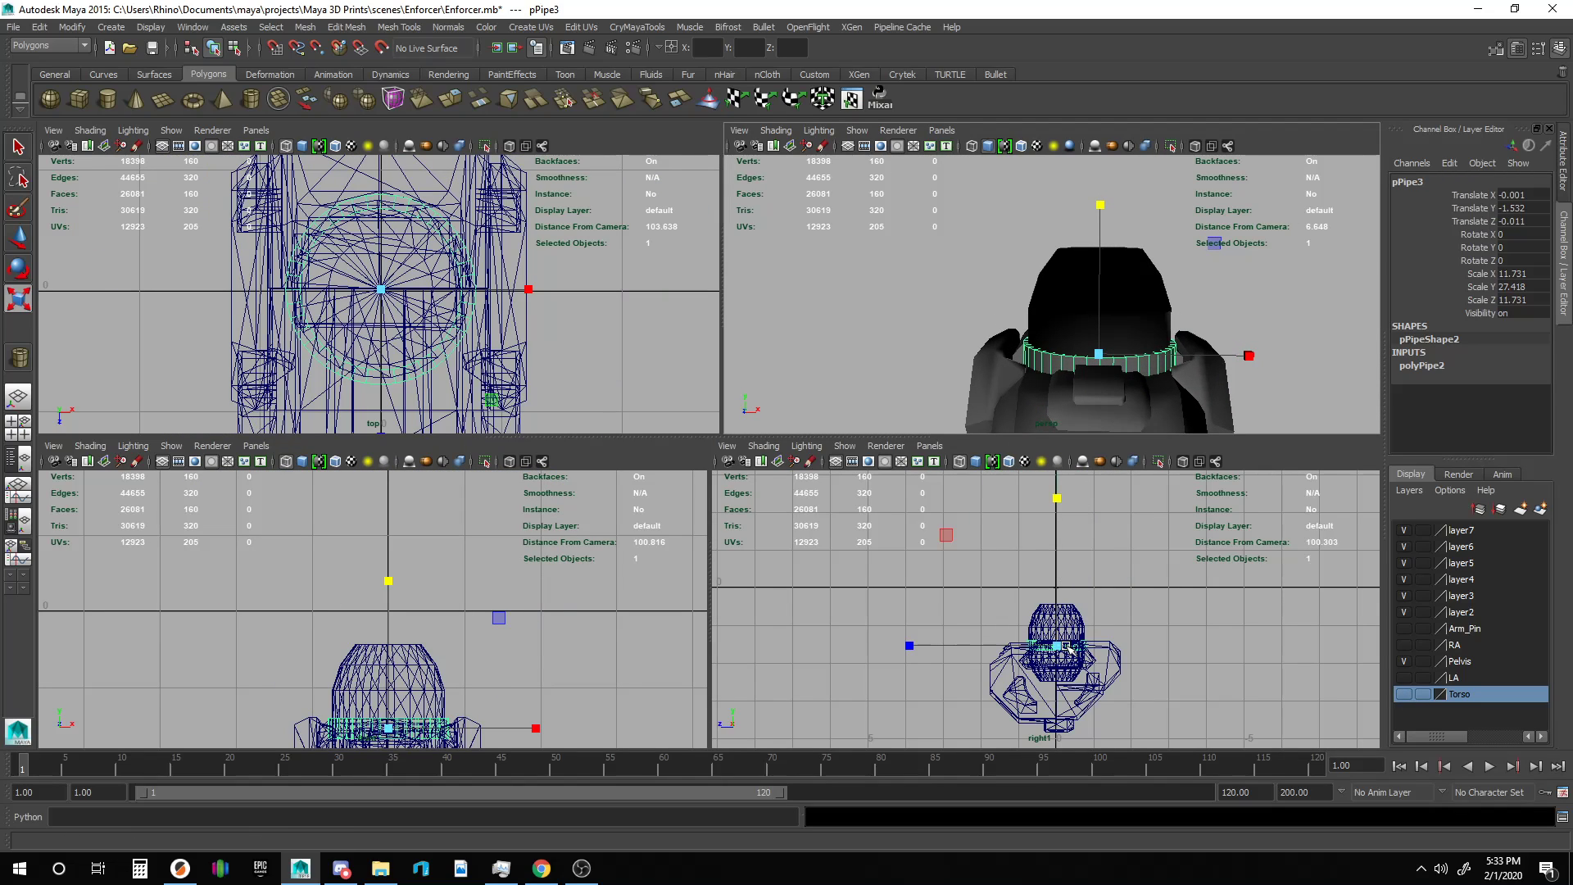
Select the ring's bottom vertices in the side view and raise them to about -1.532 in Y.
key(F8)
drag(1126, 693, 1001, 647)
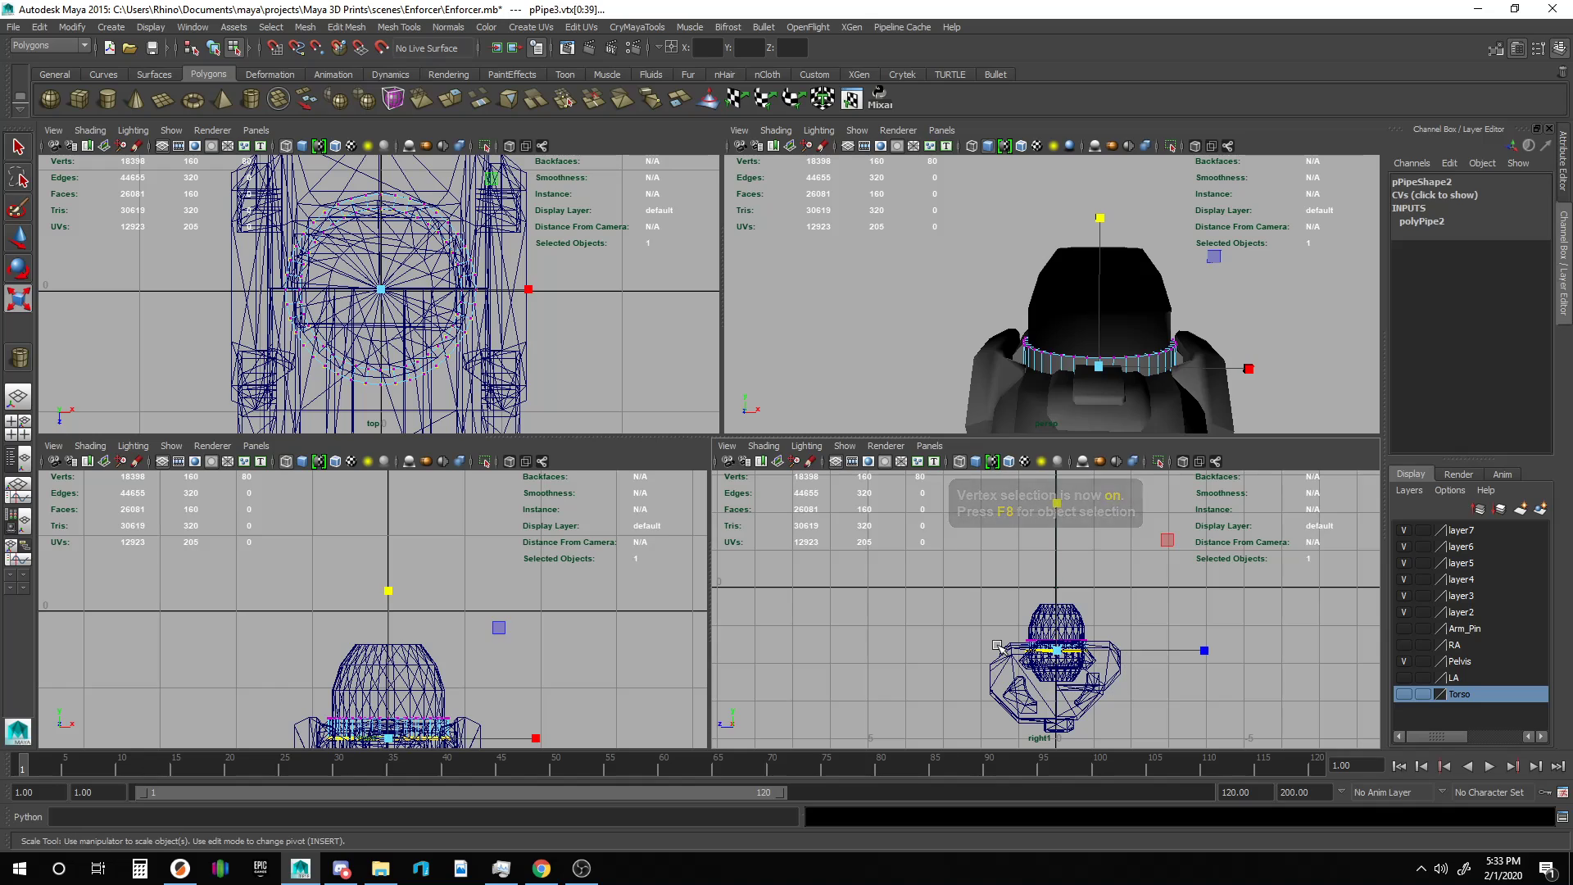
key(f)
alt+middle_drag(1037, 508, 1201, 599)
key(w)
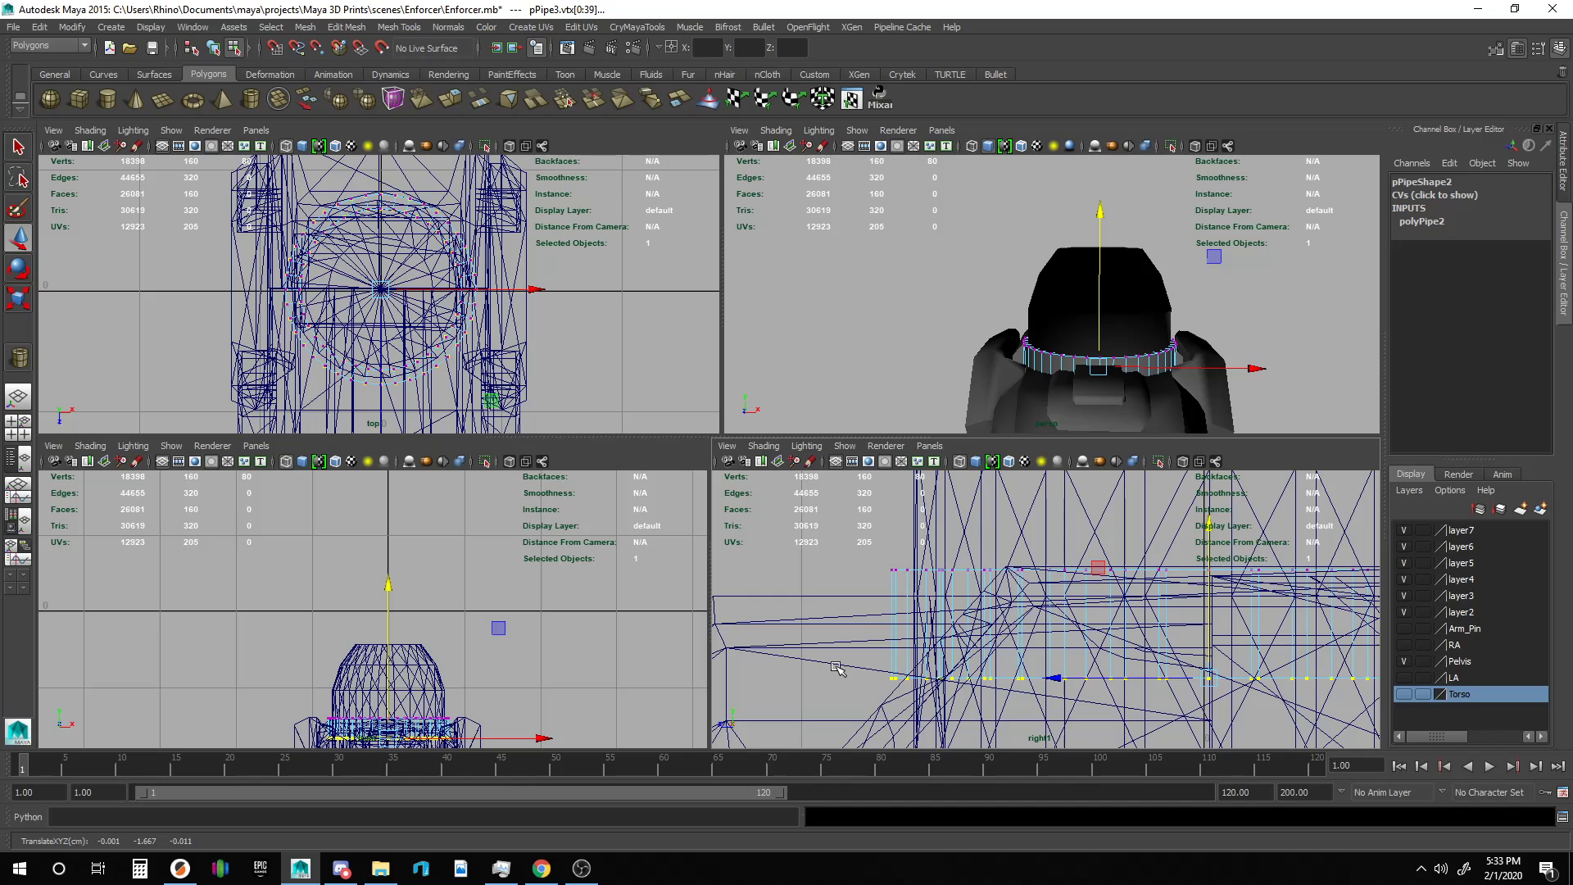
alt+middle_drag(839, 665, 901, 636)
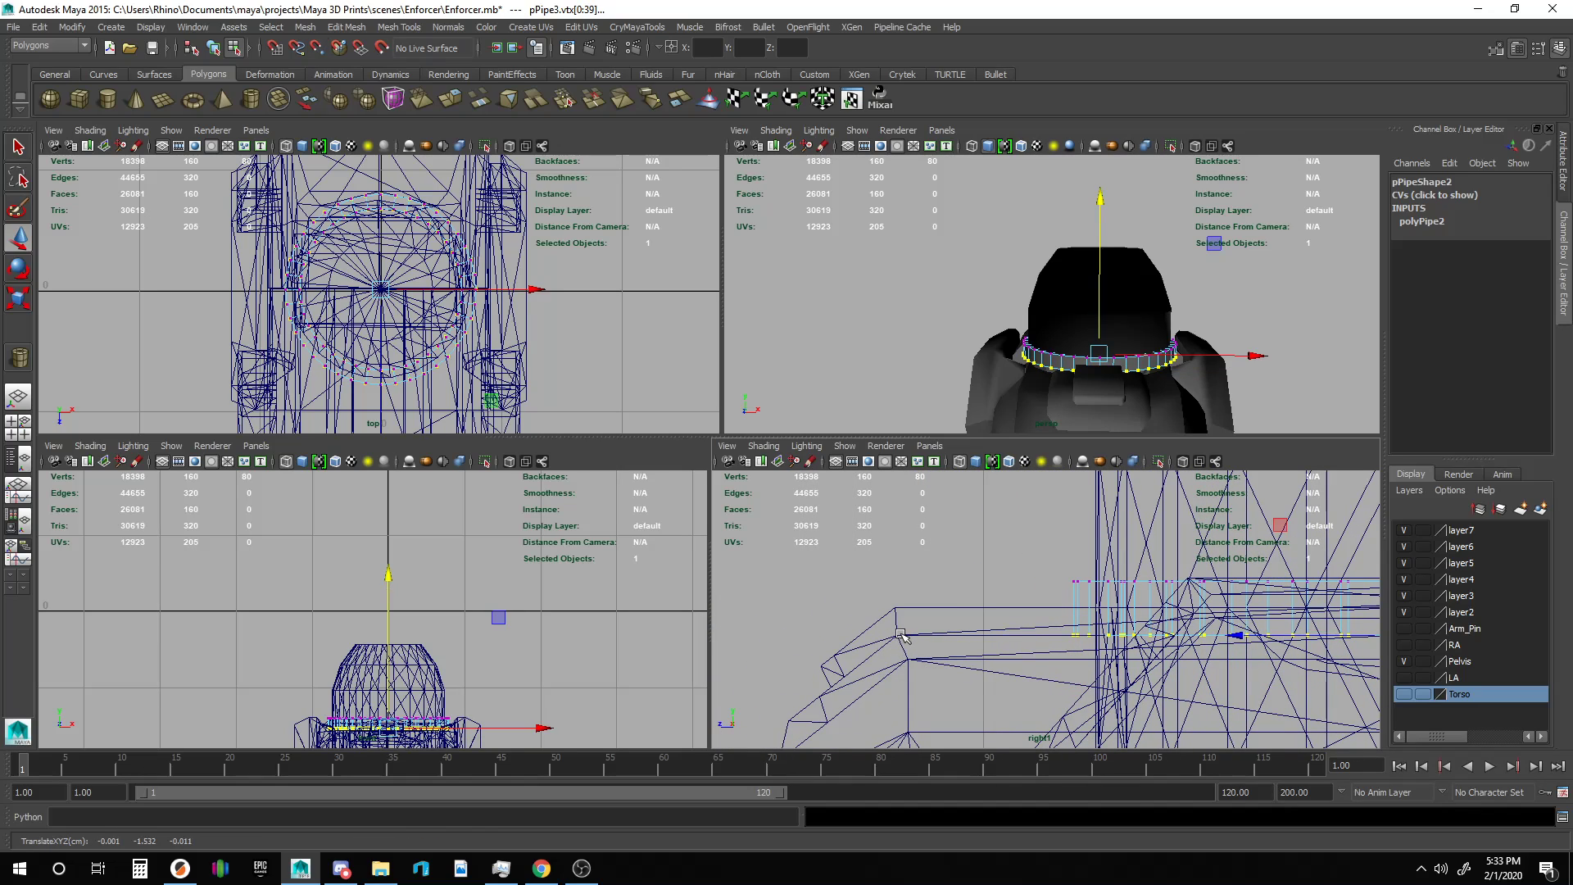
Select the ring's top vertices in the side view and raise them slightly.
alt+drag(1065, 327, 1097, 360)
alt+middle_drag(1189, 604, 844, 624)
scroll(1149, 653, down, 5)
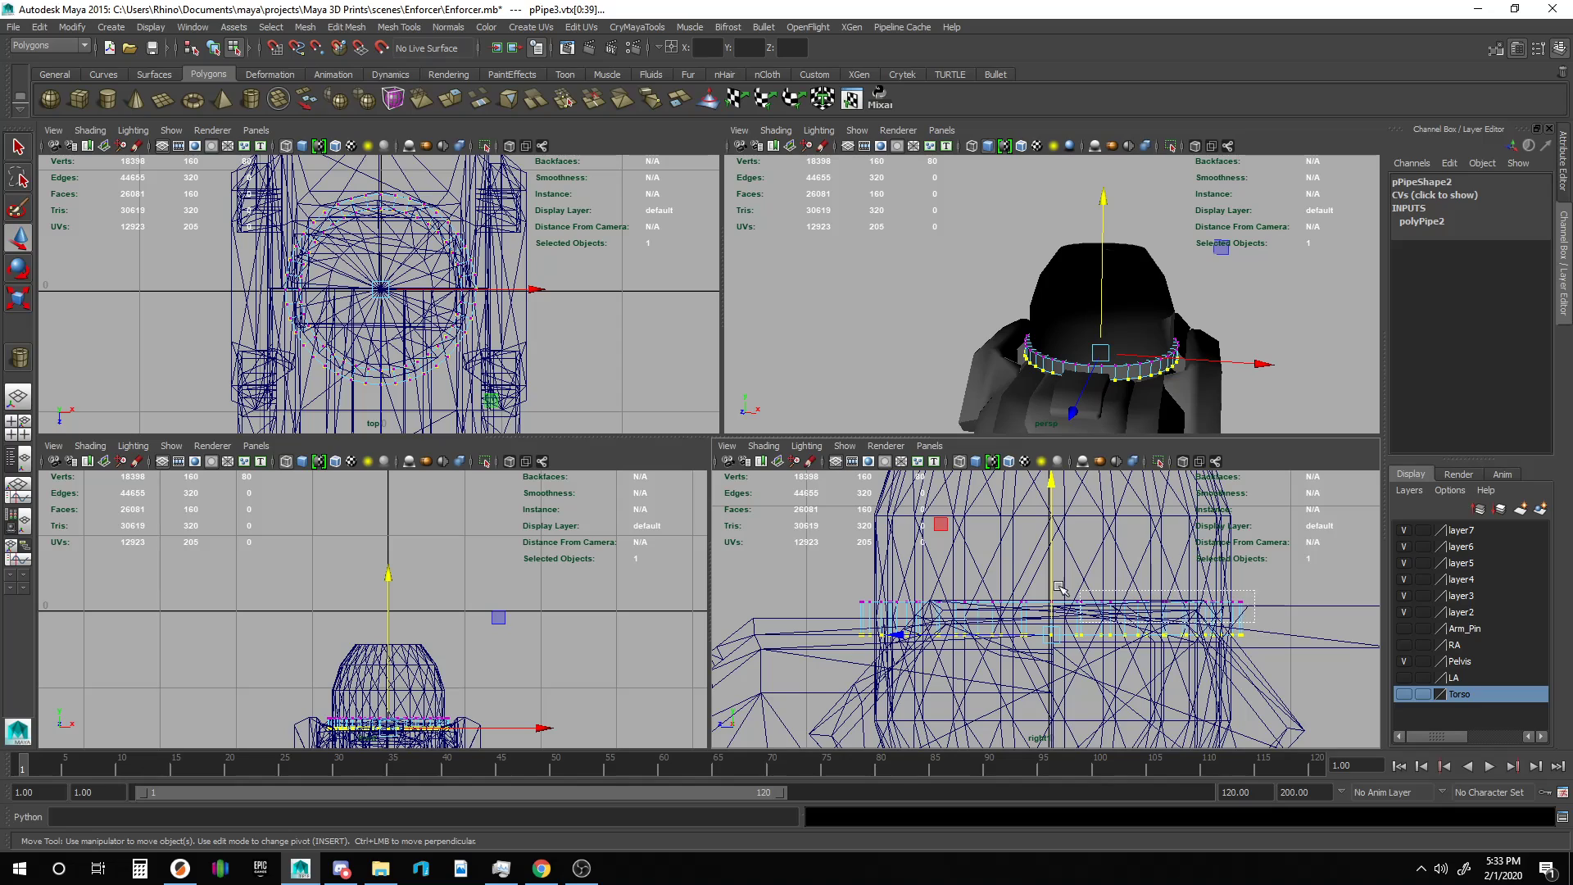
drag(1256, 573, 848, 623)
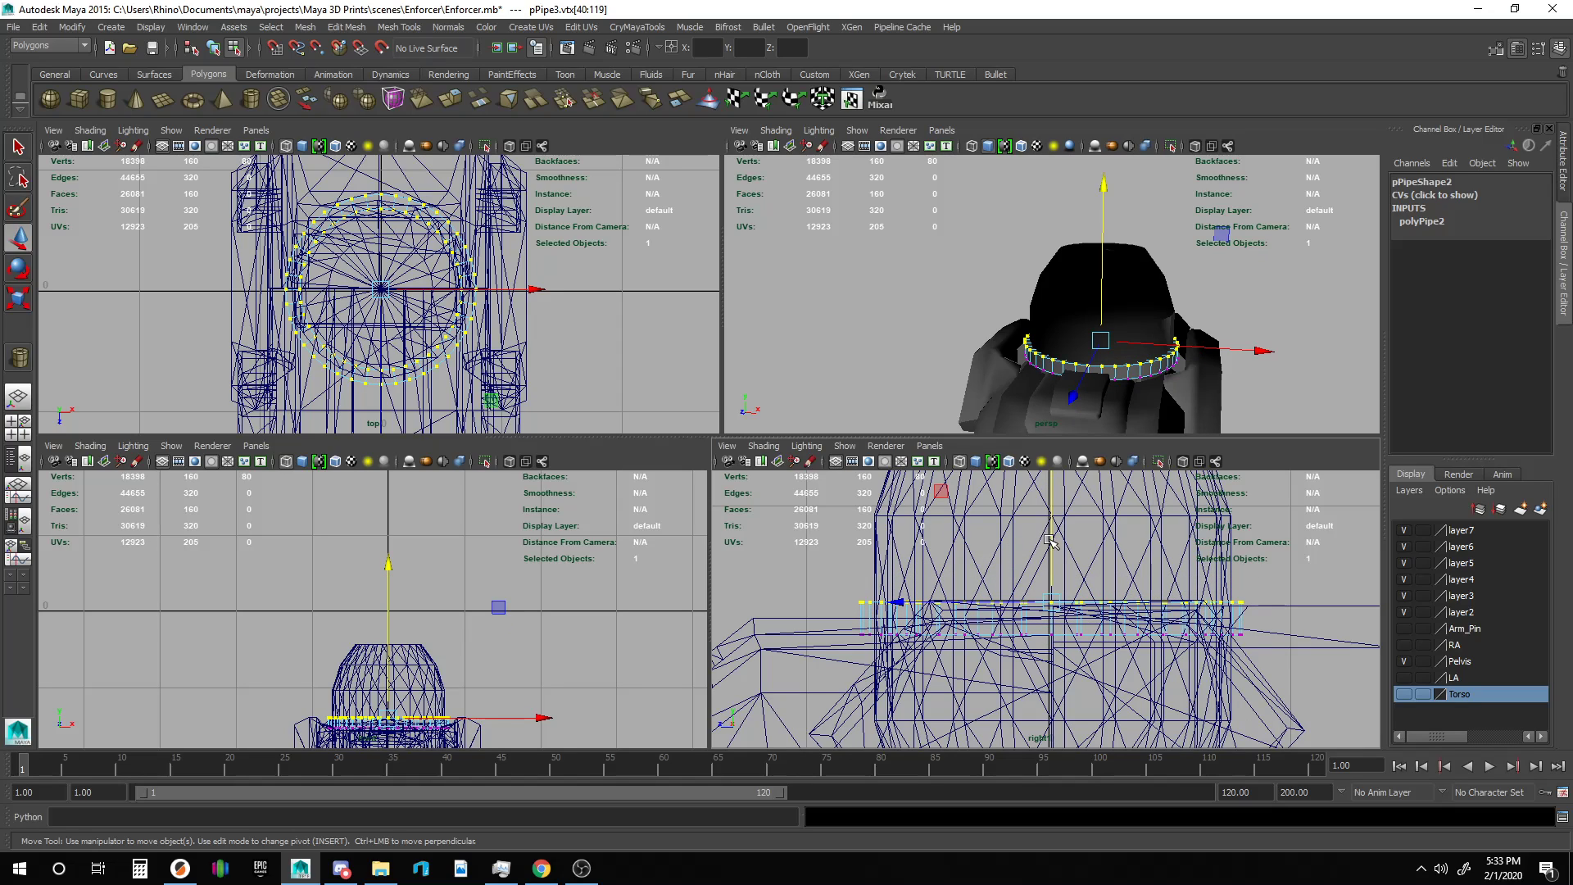
drag(1051, 546, 1055, 534)
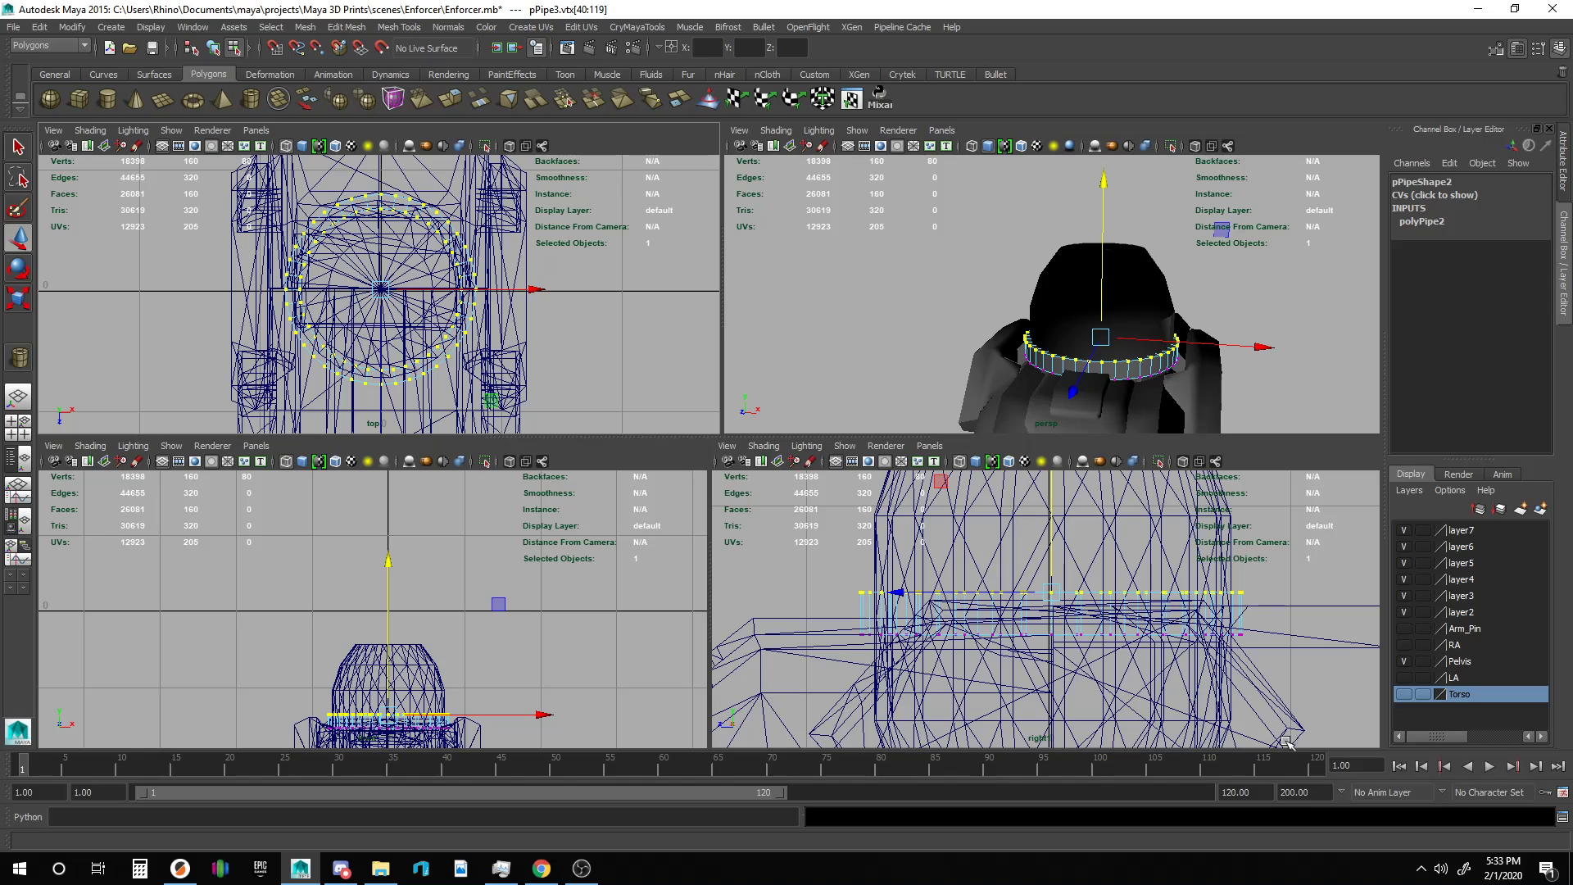
Flare the ring's bottom vertices outward with a uniform scale and lower them to about -1.621 in Y.
drag(1311, 709, 762, 614)
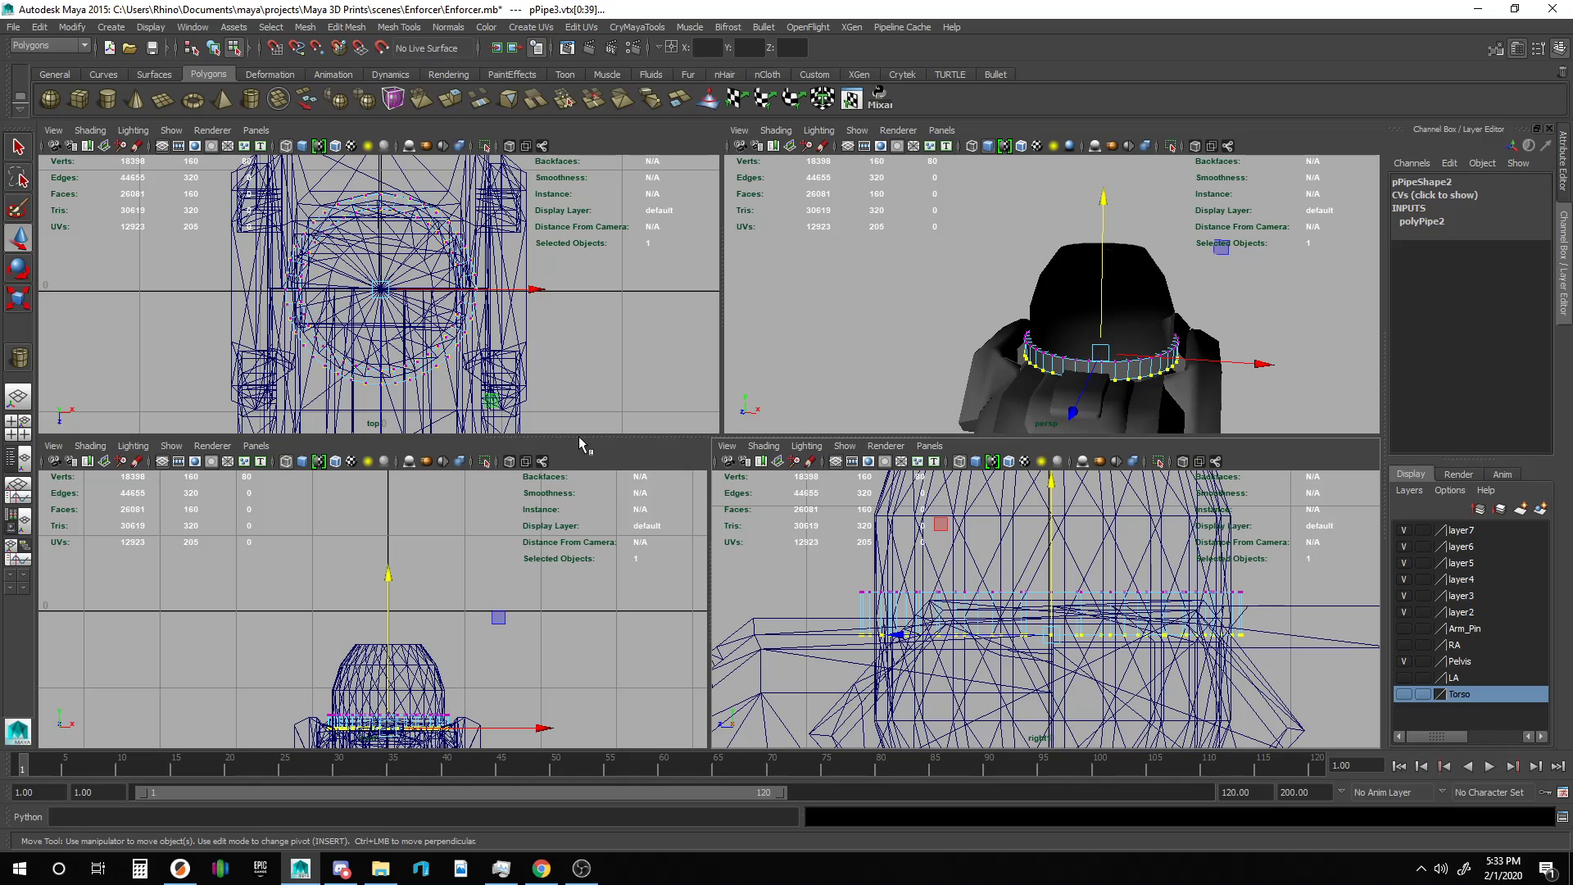
key(r)
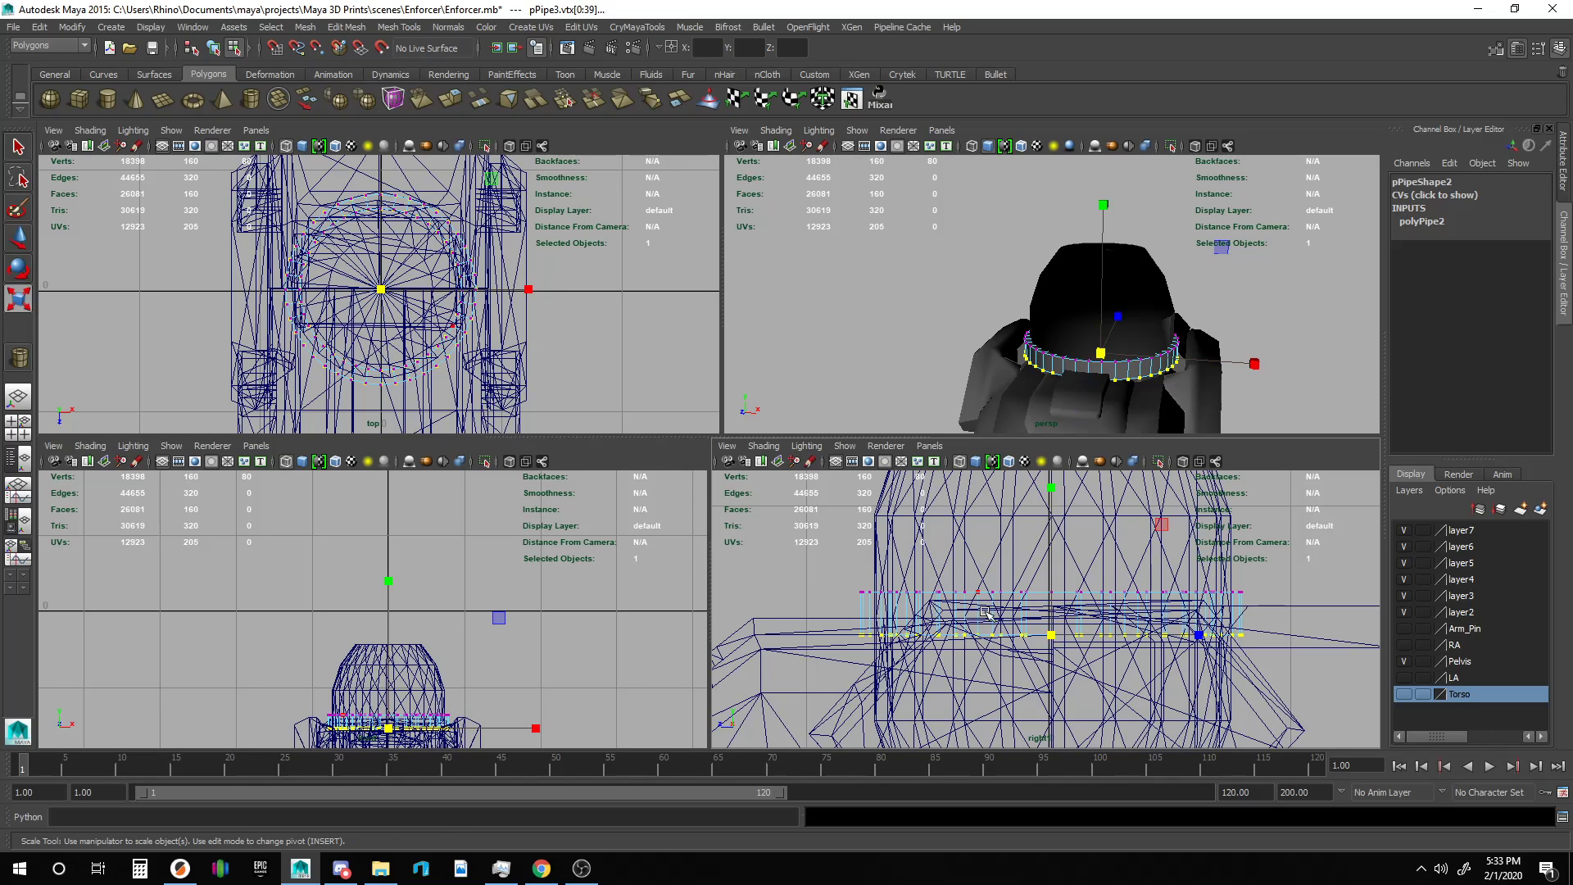
drag(1101, 354, 1314, 399)
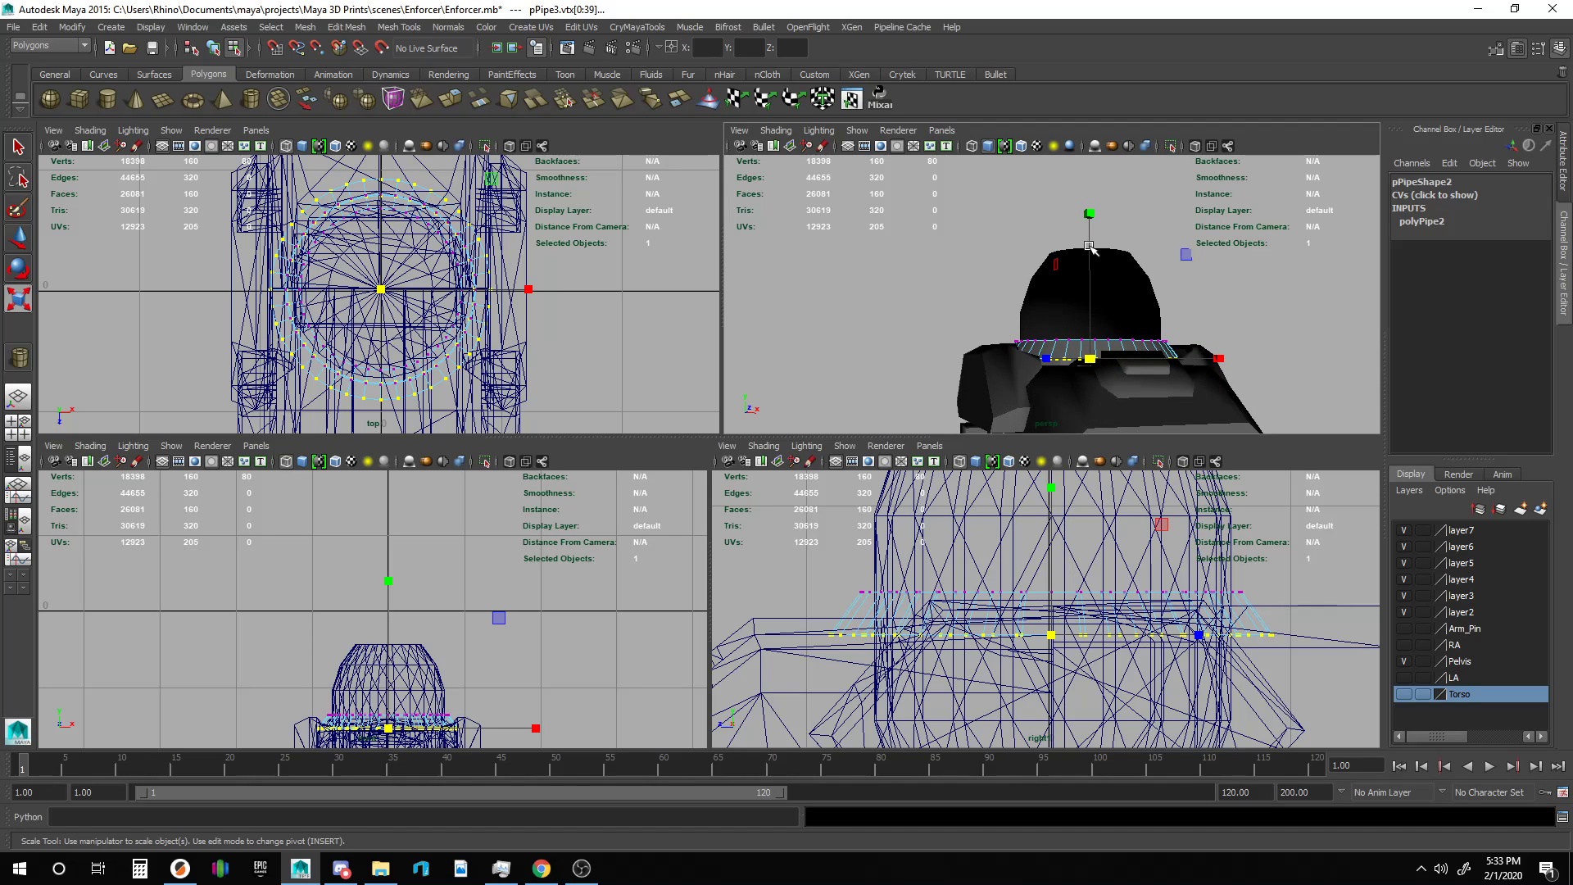
key(w)
drag(1089, 207, 1089, 213)
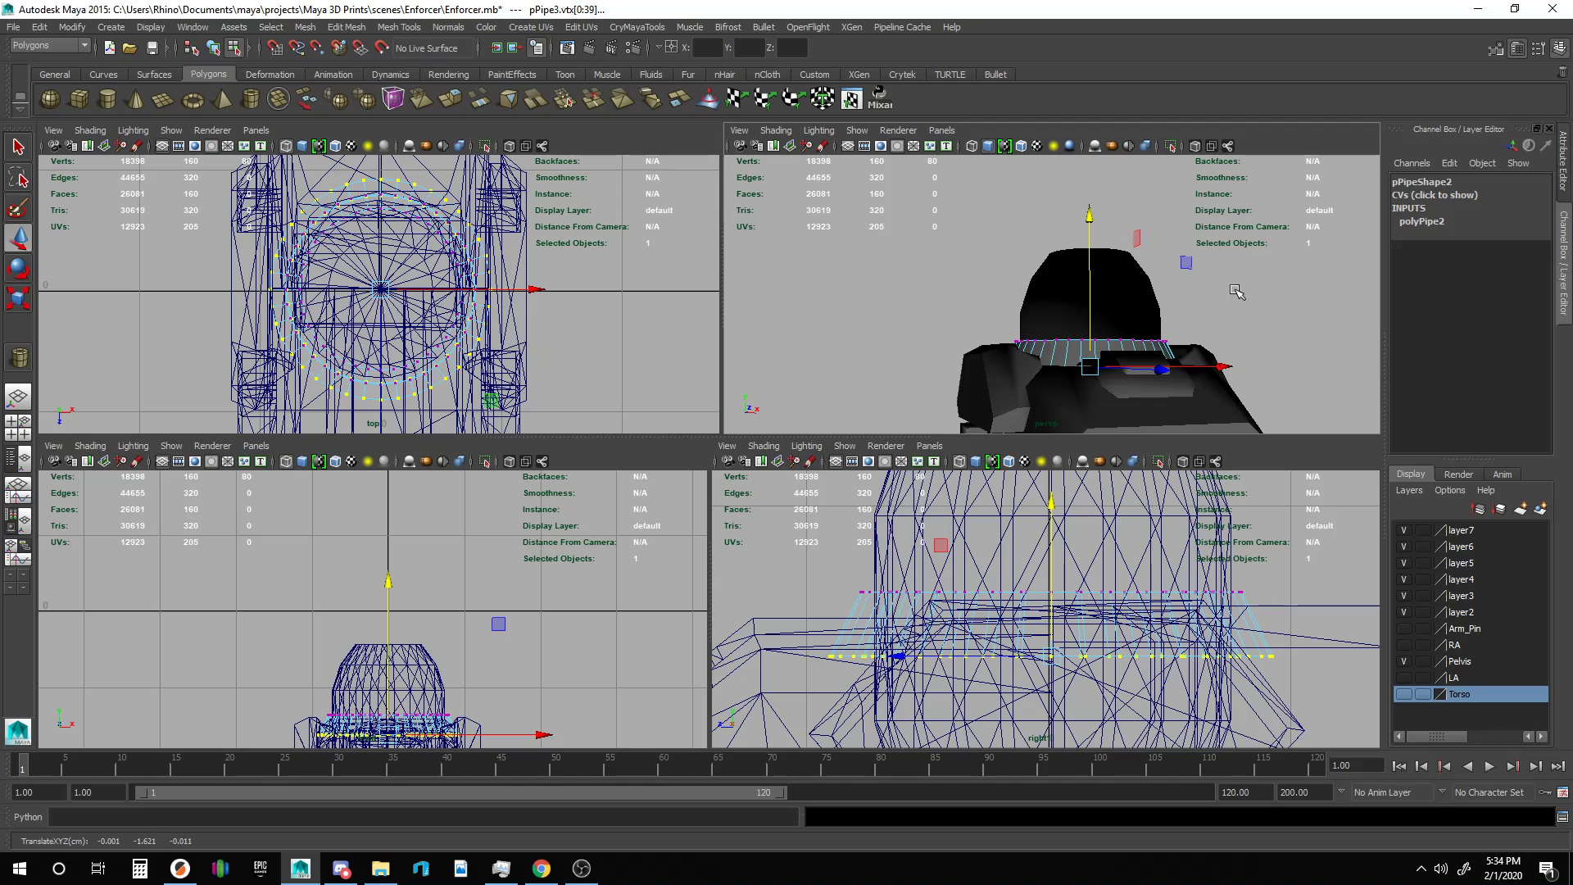
Check the flared ring's fit against the torso by temporarily showing the Torso layer.
alt+drag(1234, 290, 1178, 291)
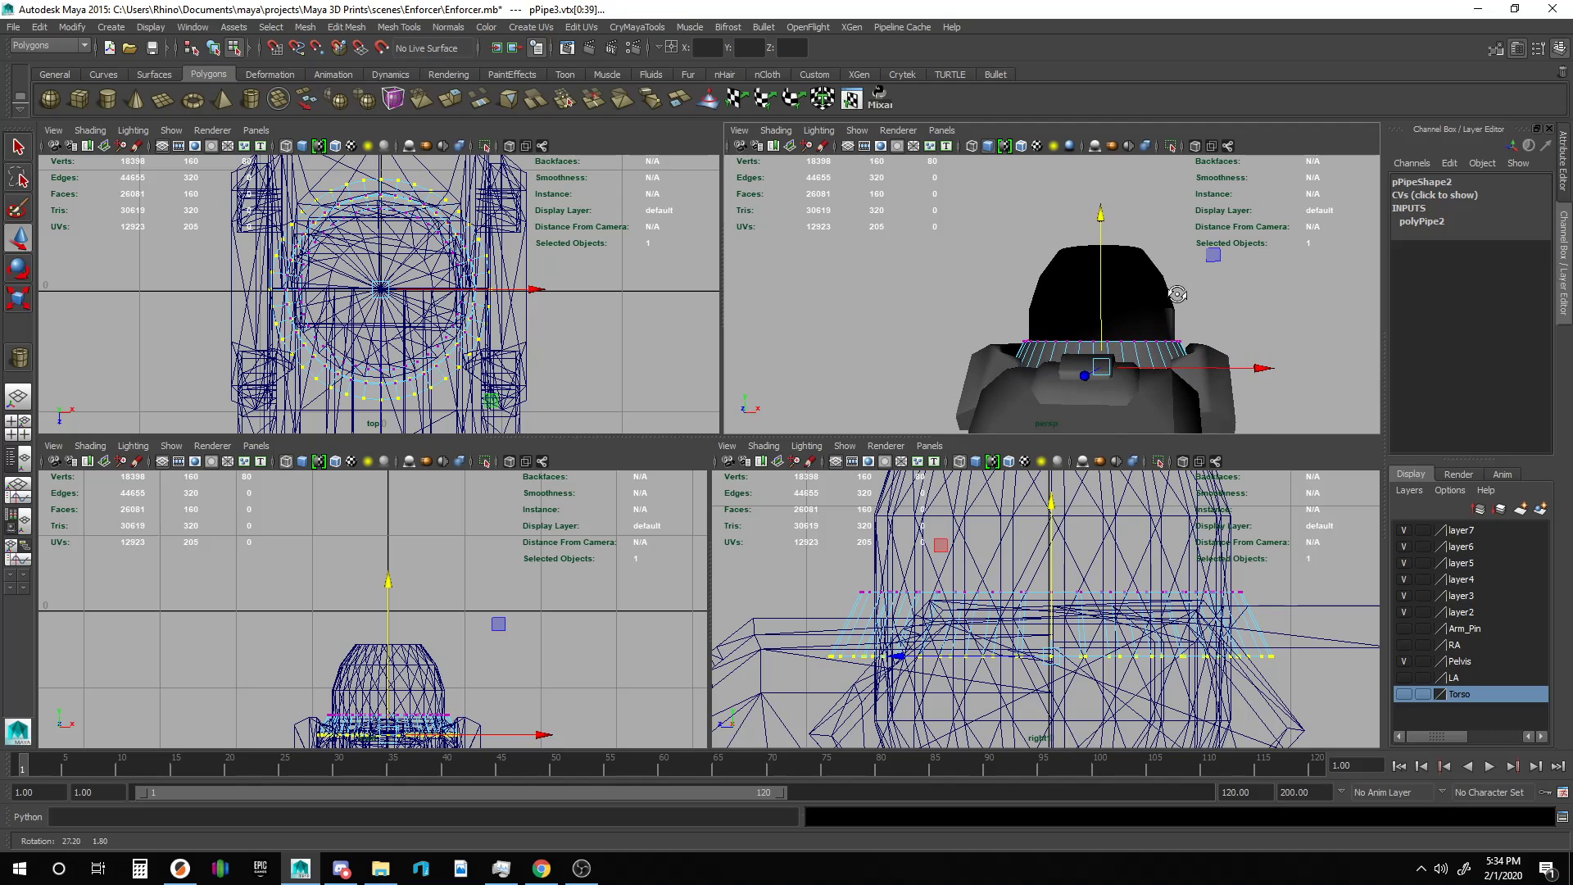
click(1404, 694)
alt+drag(1215, 379, 1308, 491)
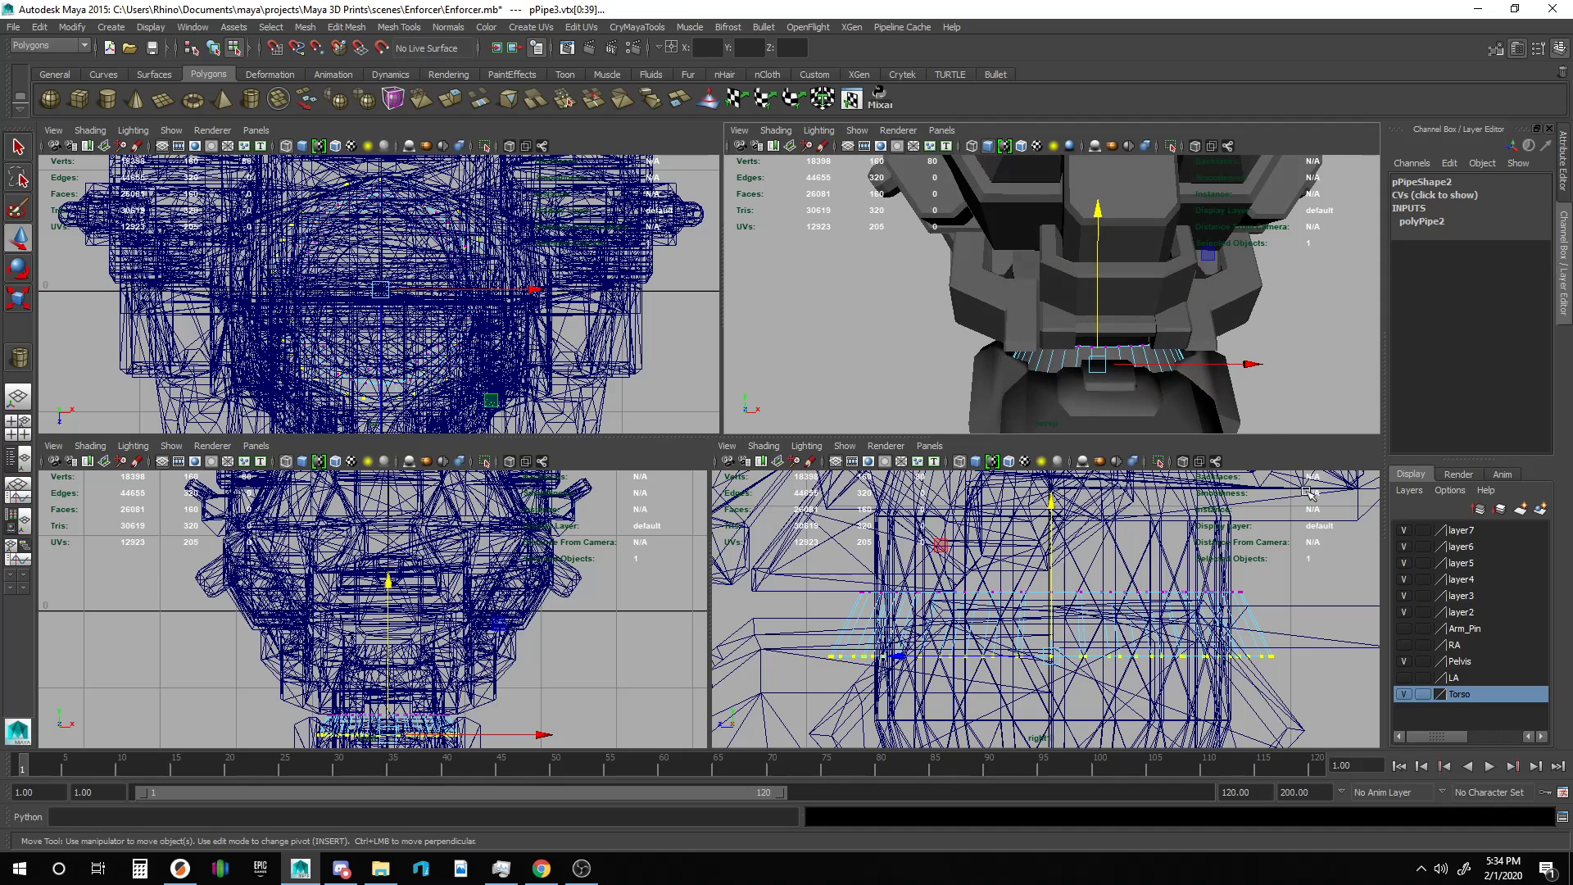
click(1404, 694)
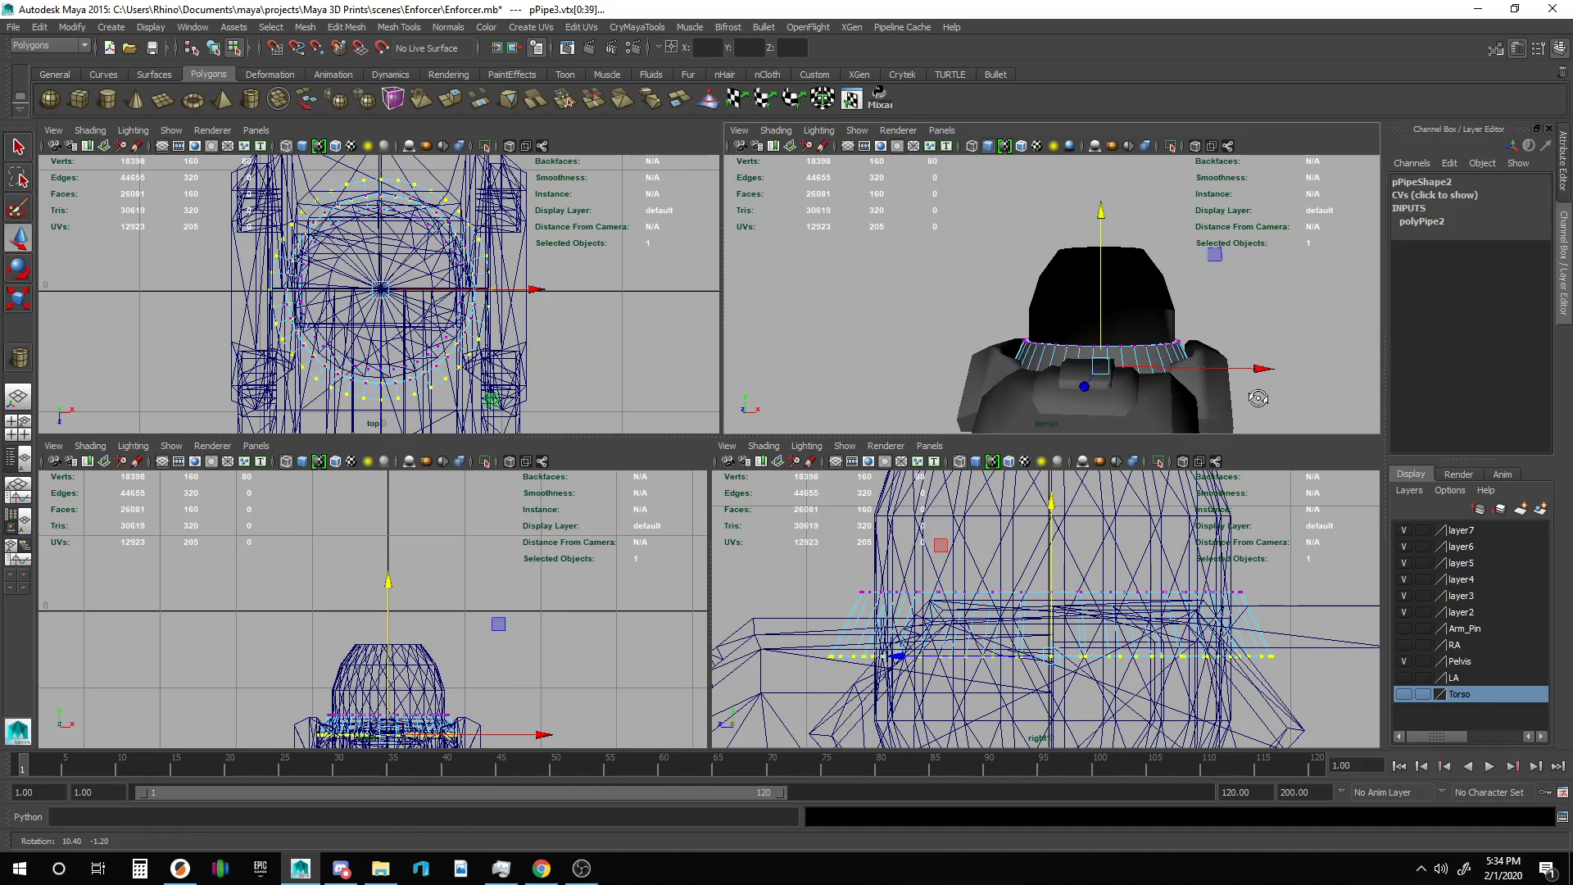
alt+drag(1204, 393, 1235, 410)
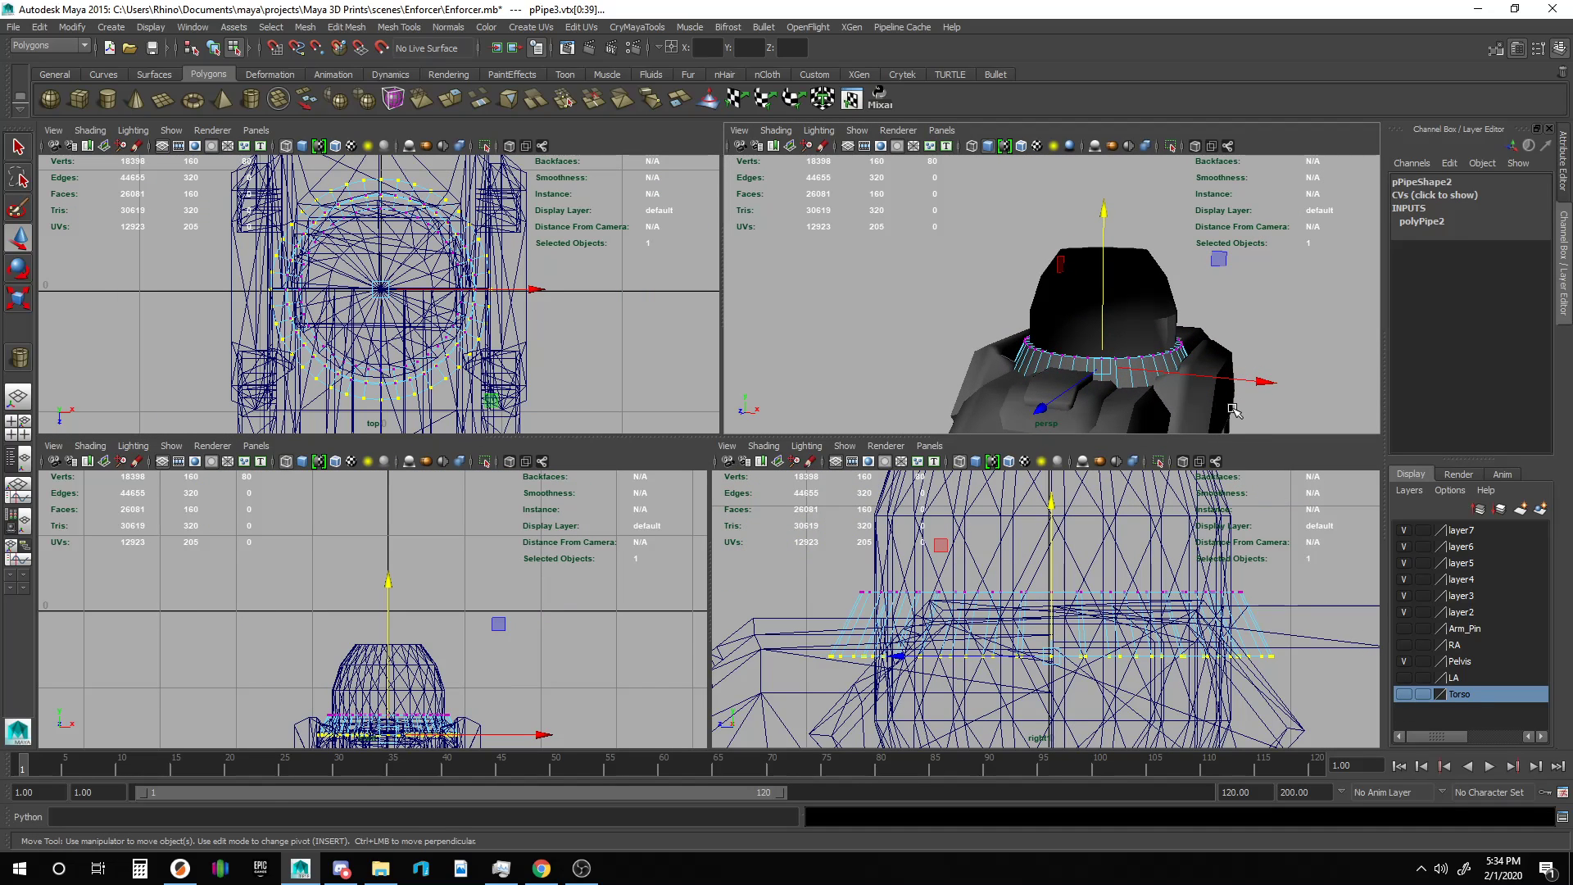
Select every second outer face all the way around the flared pelvis ring.
key(F11)
click(1137, 381)
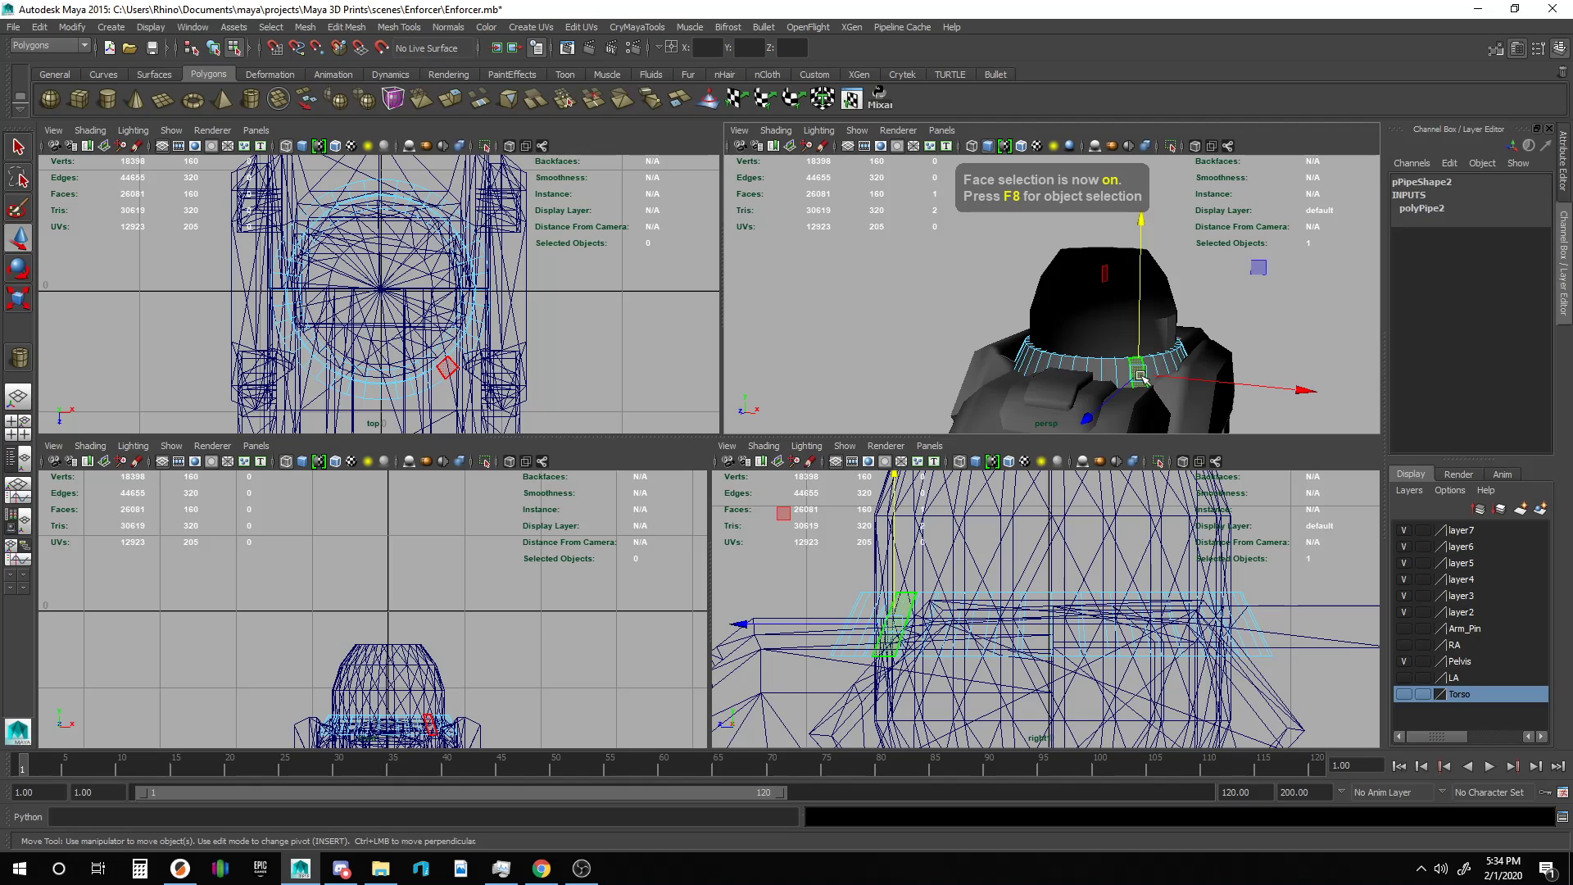
alt+drag(1137, 381, 1114, 406)
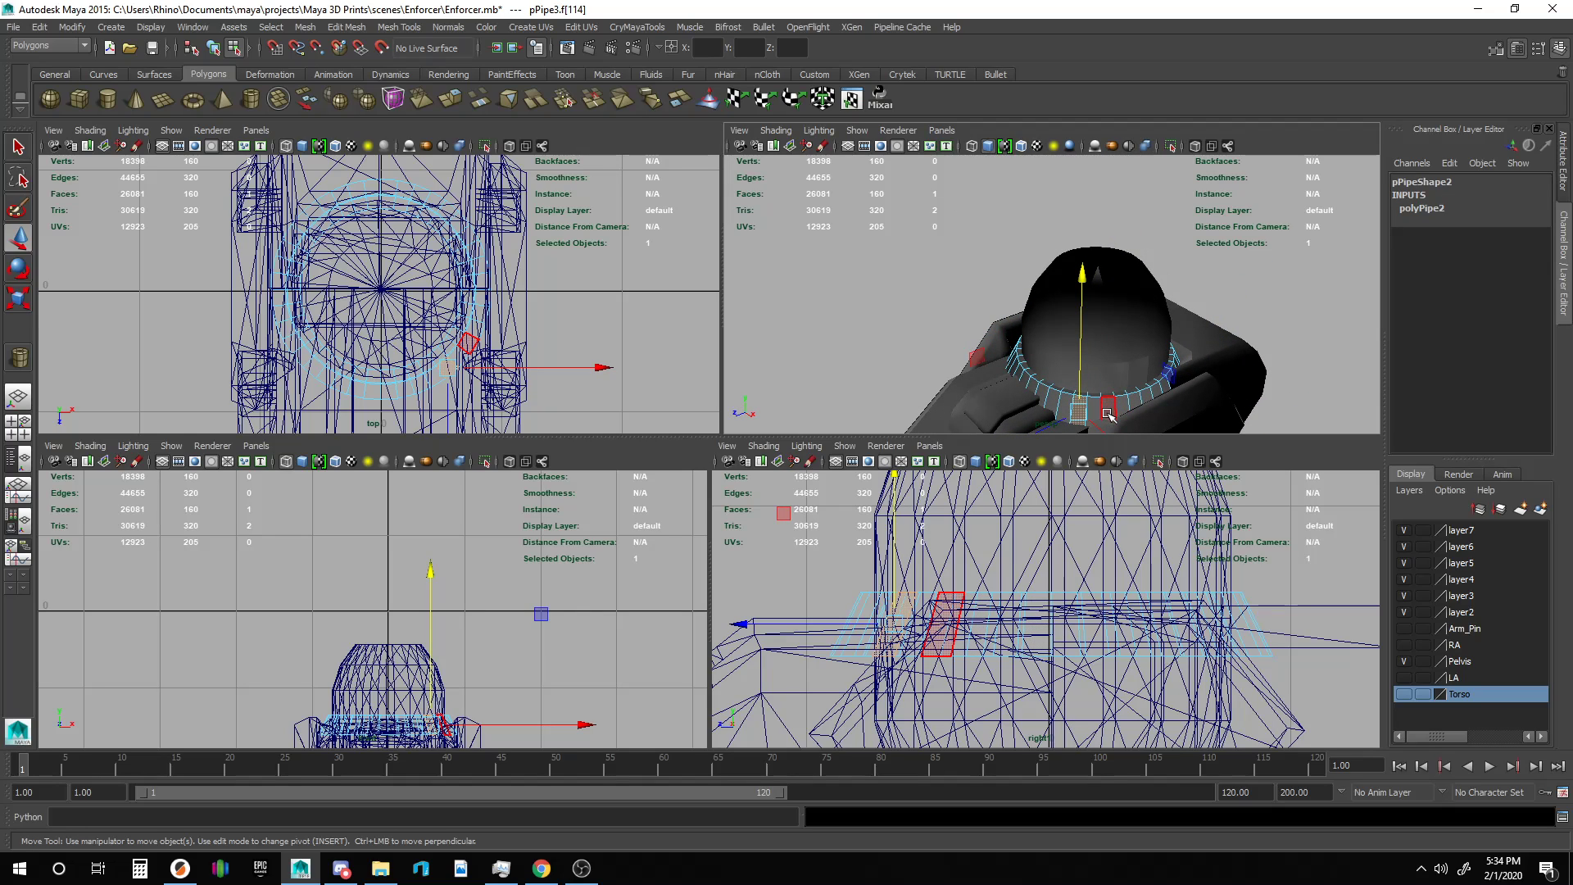
shift+click(1134, 402)
shift+click(1137, 403)
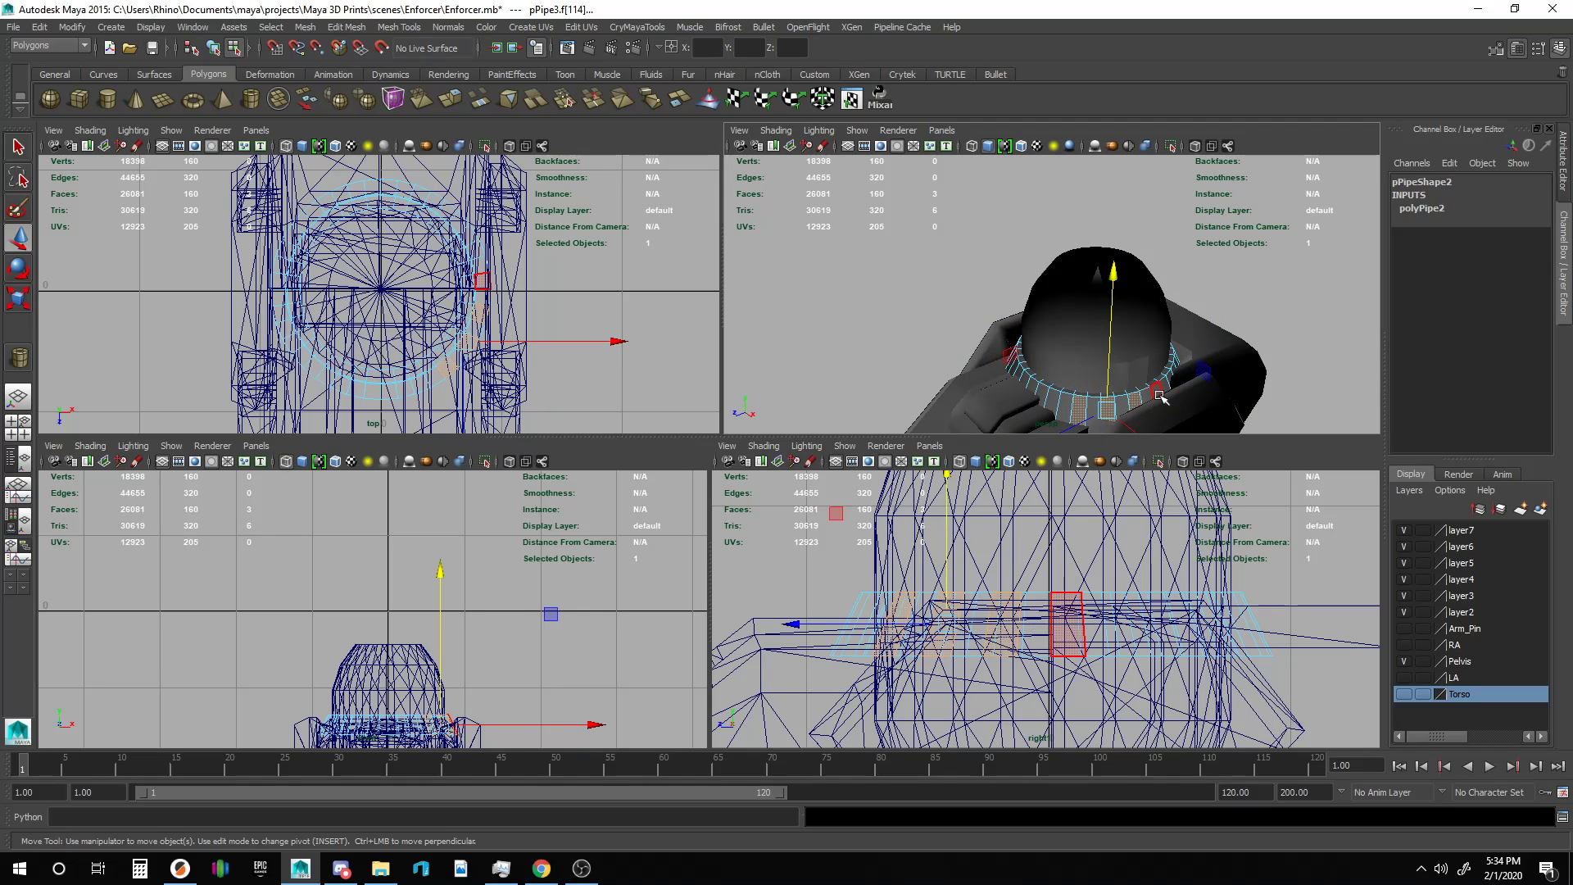
shift+click(1158, 394)
alt+drag(1159, 396, 1137, 408)
shift+click(1133, 414)
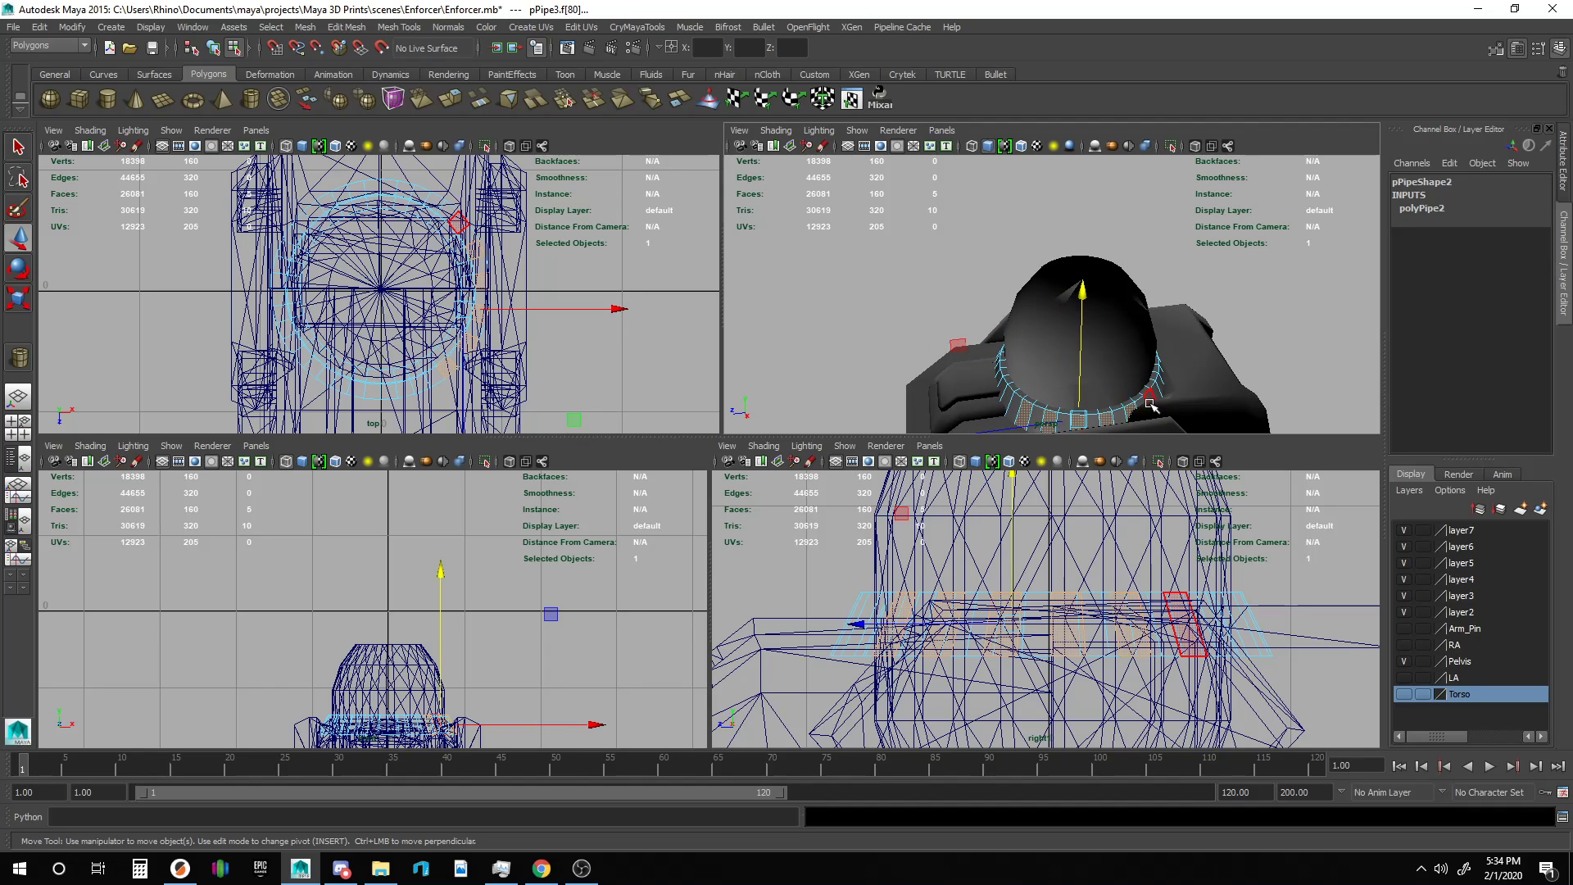
shift+click(1150, 403)
alt+drag(1148, 401, 1122, 383)
key(space)
alt+drag(1022, 446, 887, 485)
shift+click(790, 563)
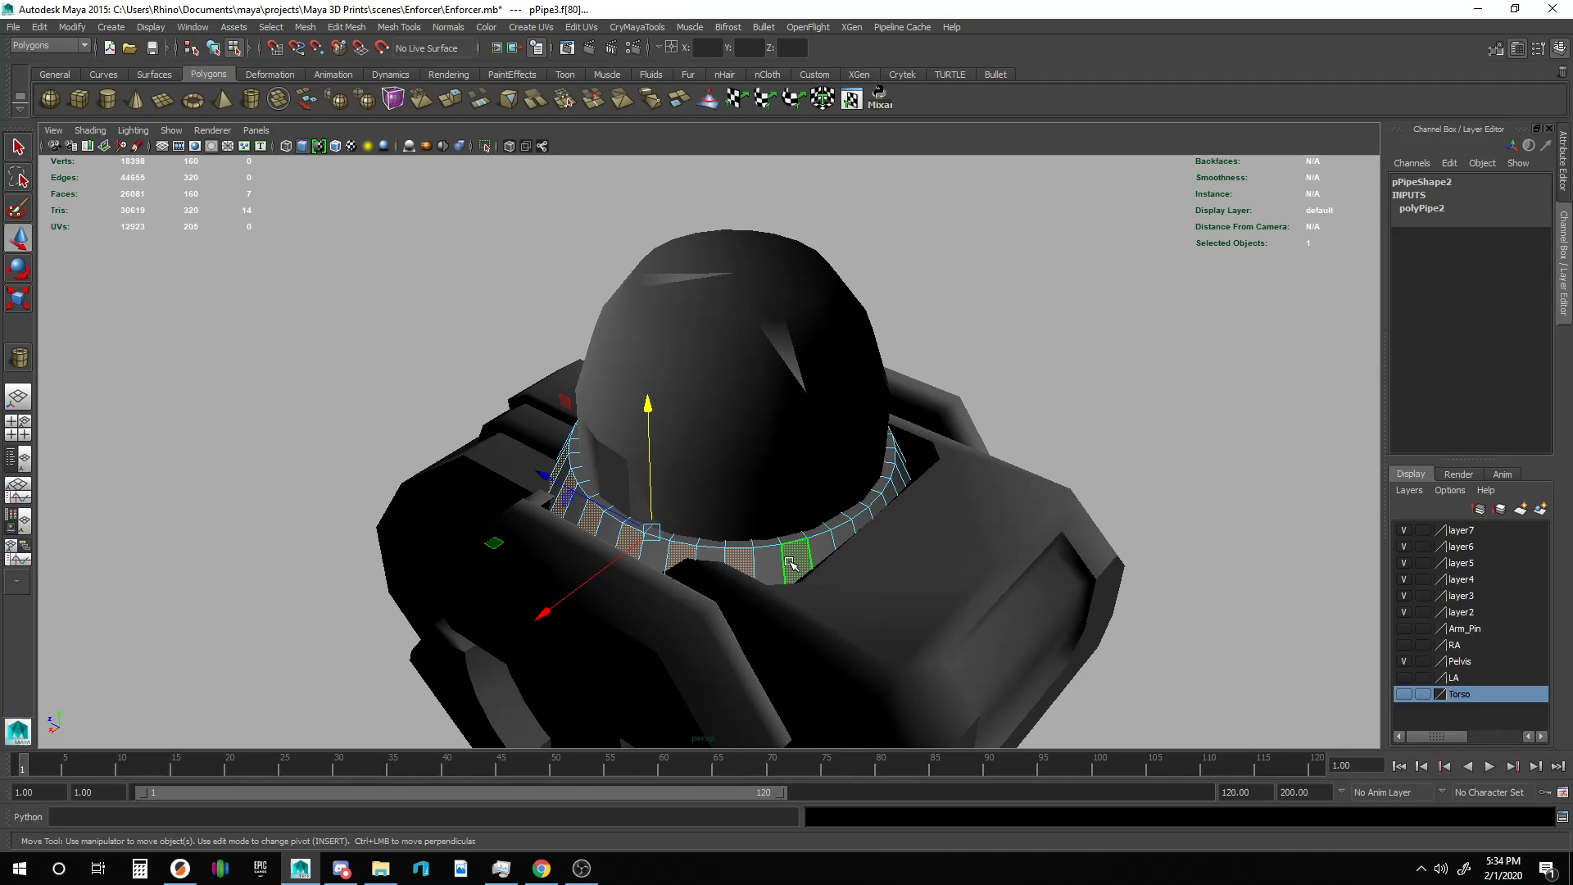
shift+click(847, 539)
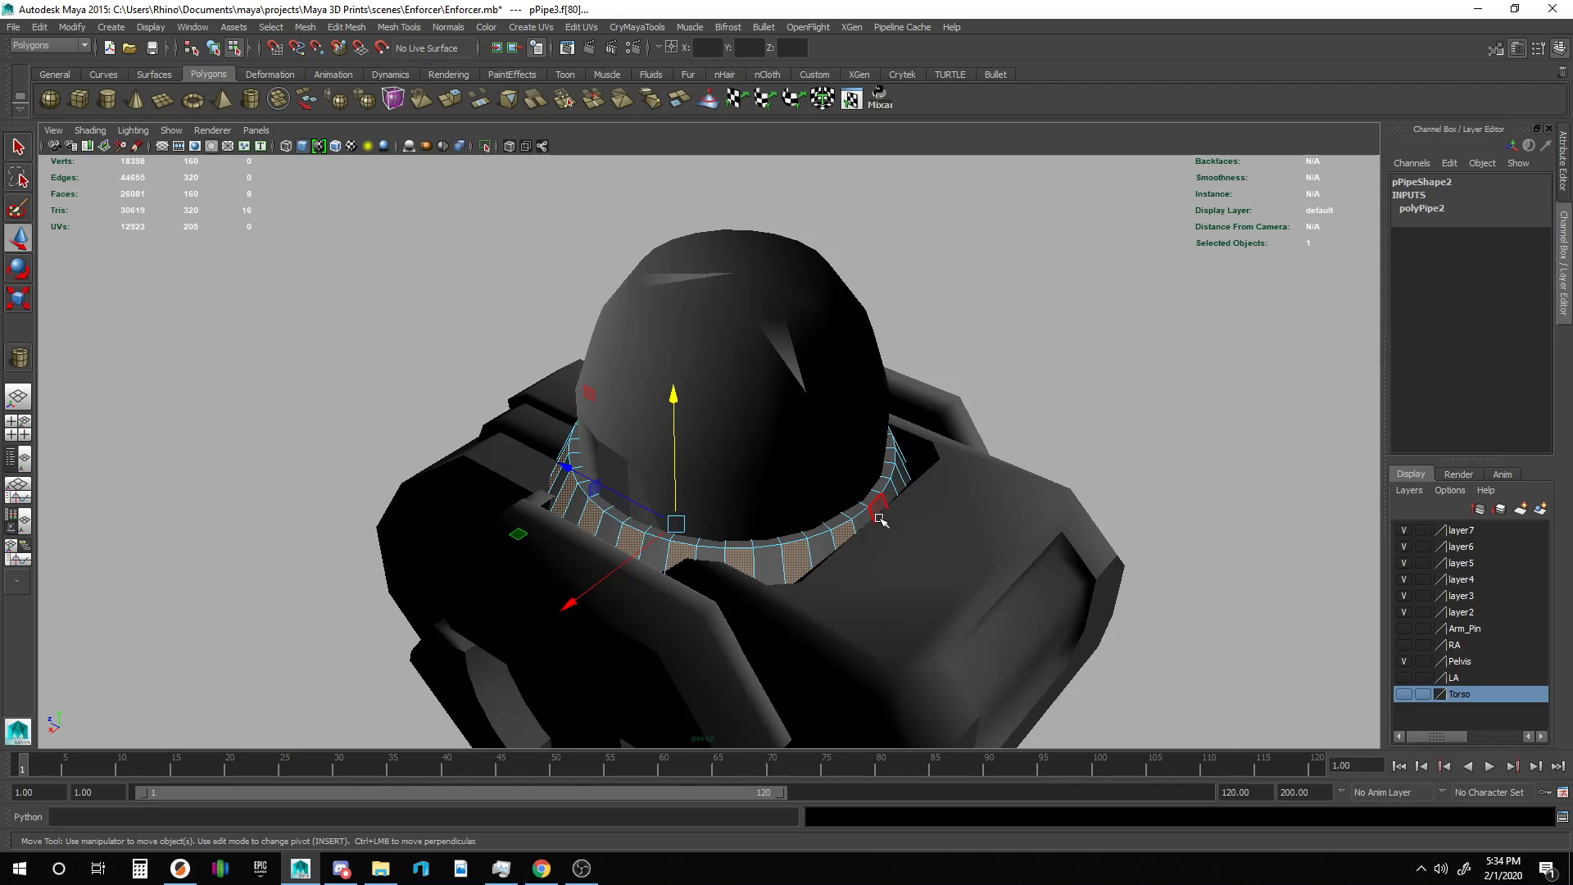
shift+click(879, 519)
shift+click(899, 486)
alt+drag(983, 463, 794, 589)
shift+click(777, 604)
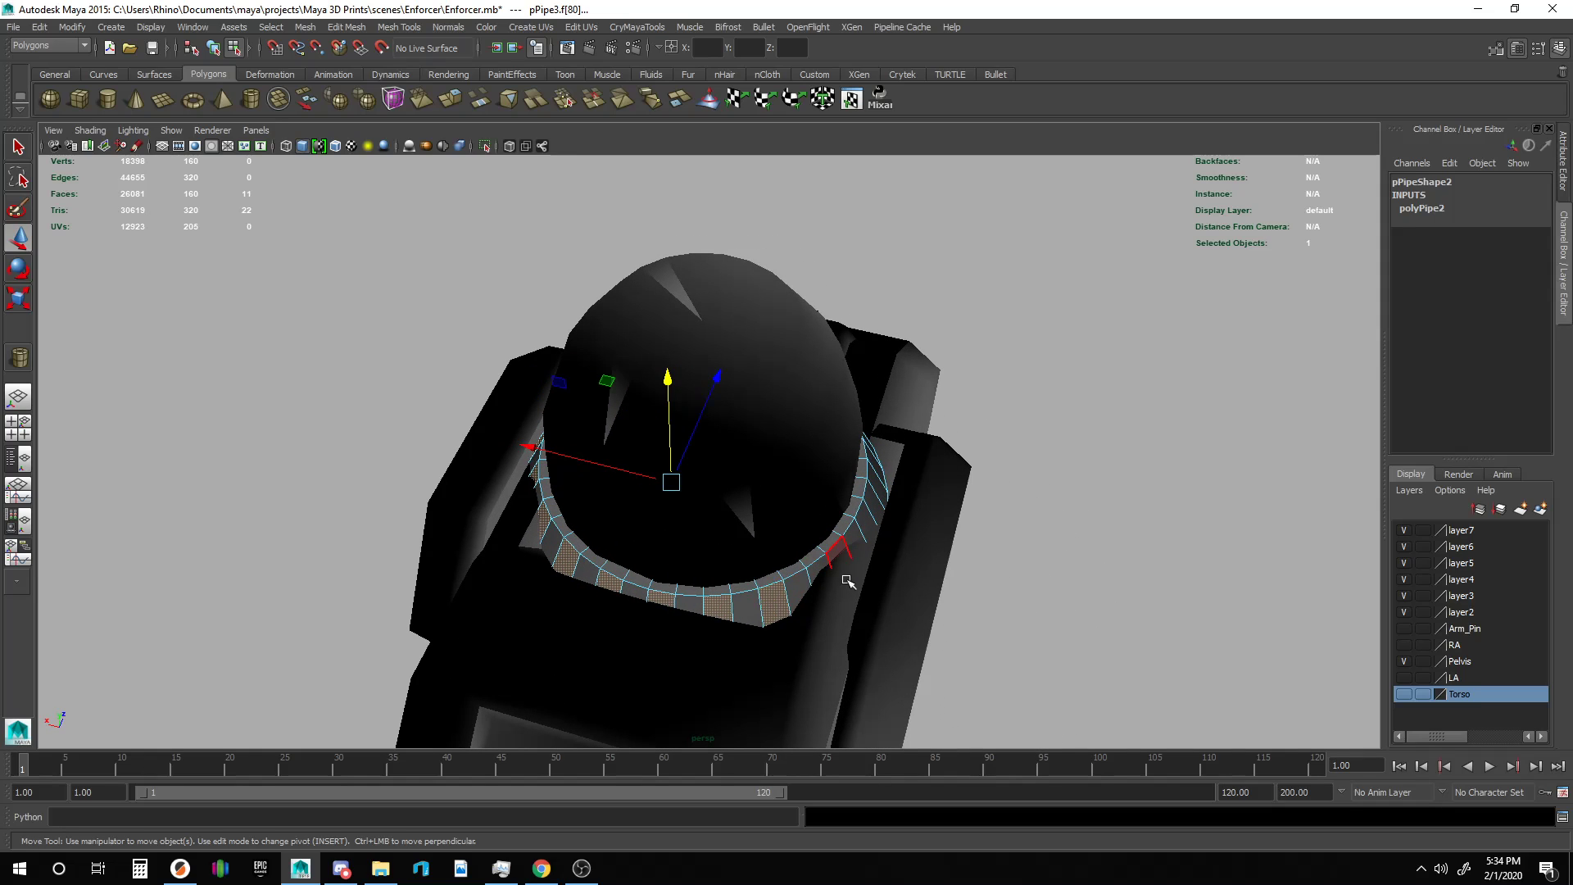
shift+click(823, 574)
shift+click(861, 546)
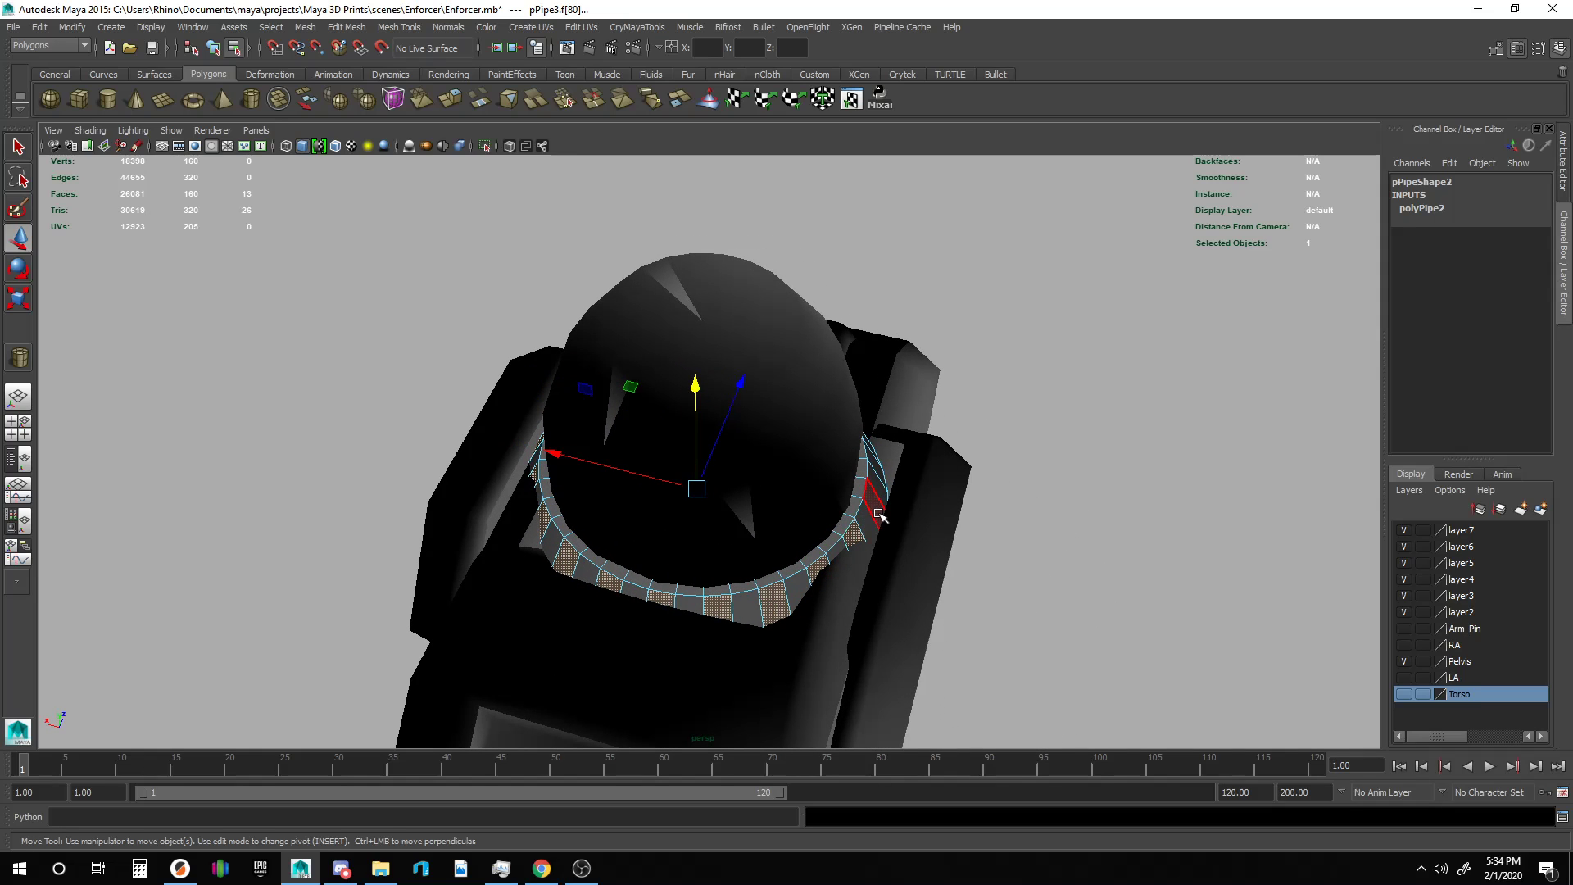
shift+click(883, 518)
alt+drag(1008, 492, 840, 488)
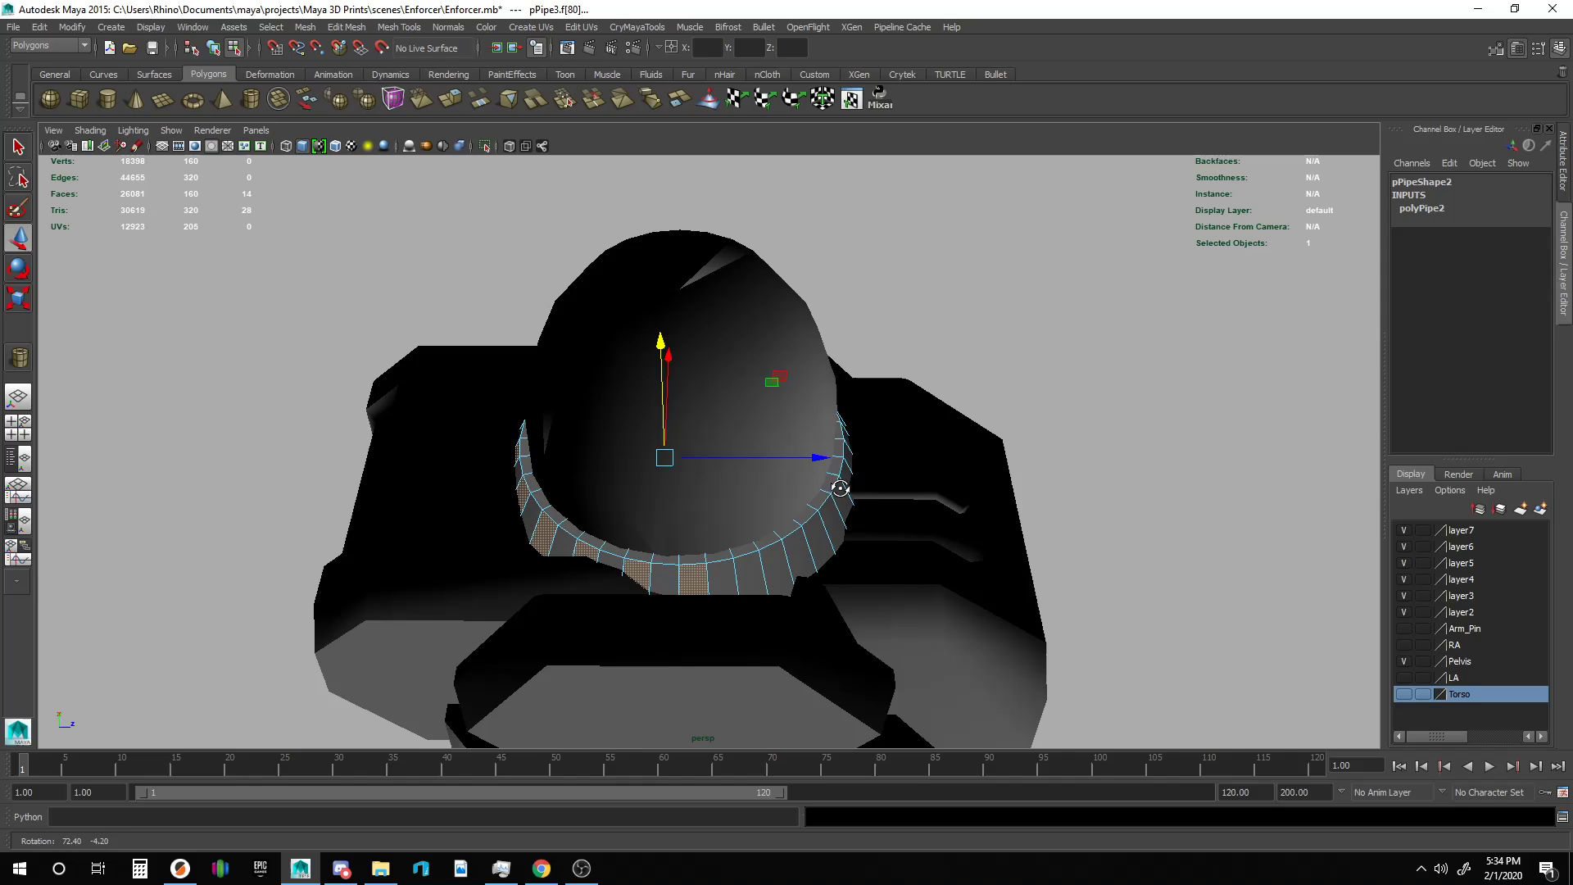
shift+click(755, 572)
shift+click(798, 565)
alt+drag(996, 557, 751, 577)
shift+click(745, 577)
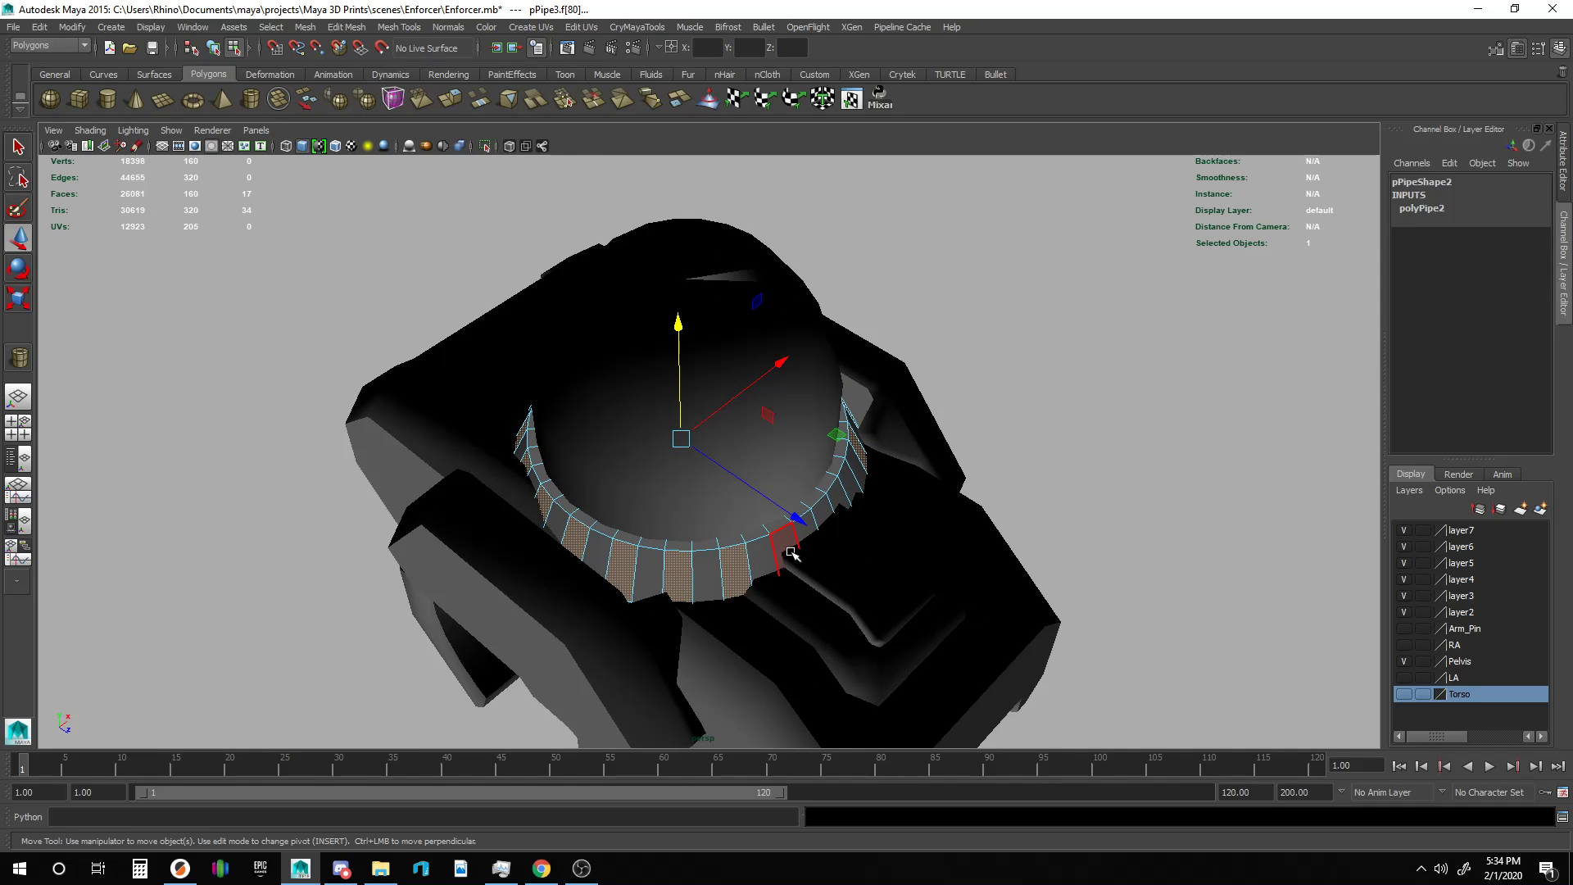
shift+click(791, 554)
shift+click(827, 524)
shift+click(857, 491)
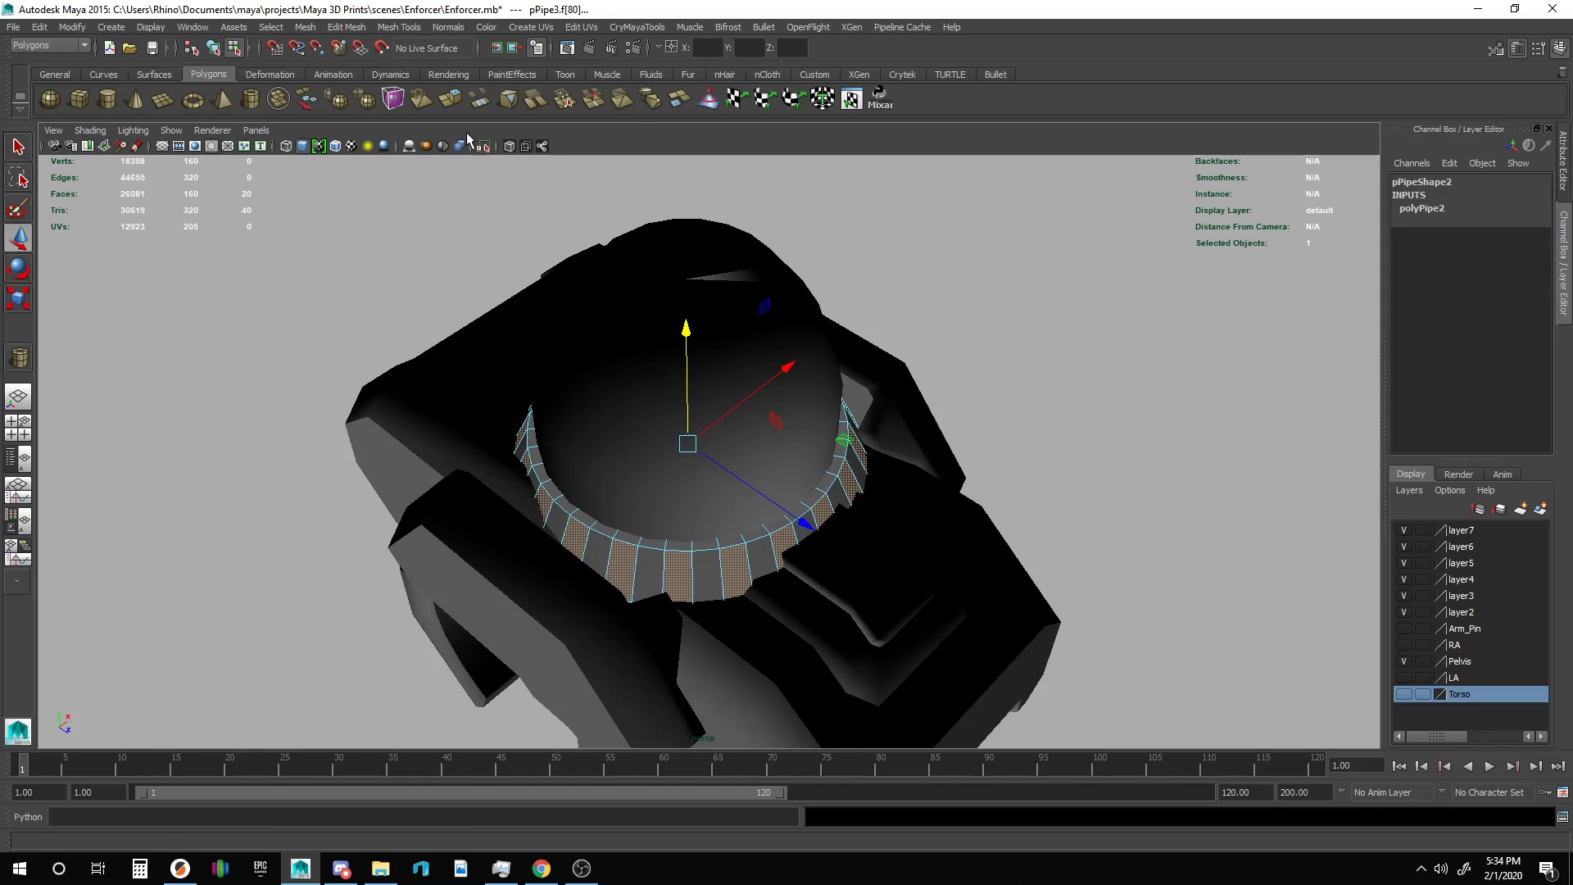
Extrude the alternating ring faces, narrow them slightly and push them outward about 0.021 in local Z, leaving nothing selected.
click(450, 99)
click(869, 237)
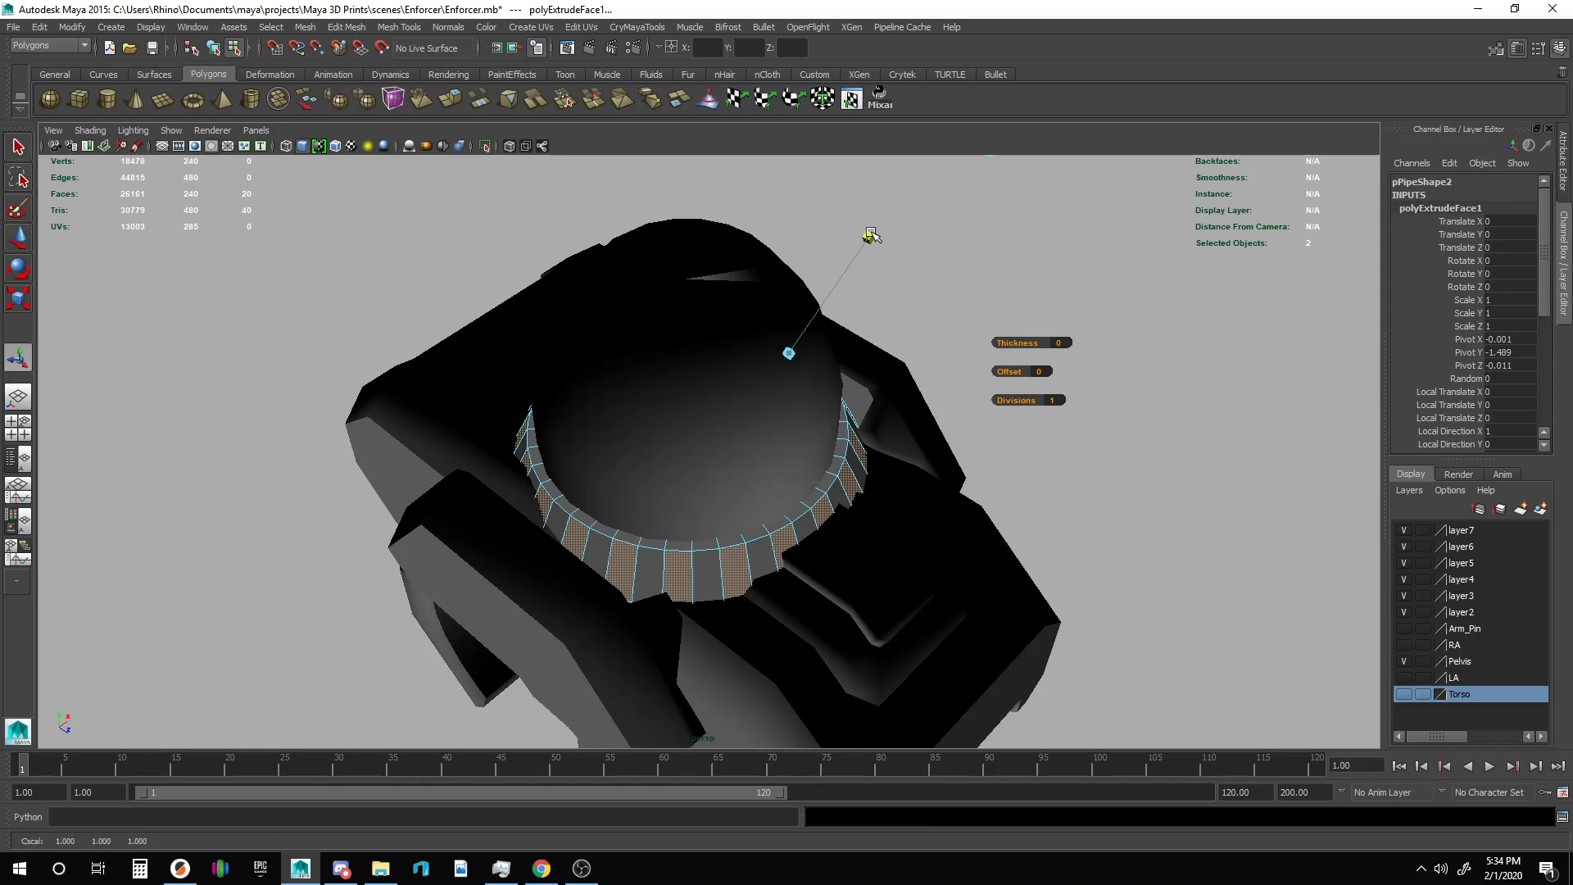
drag(792, 352, 807, 386)
key(ctrl+z)
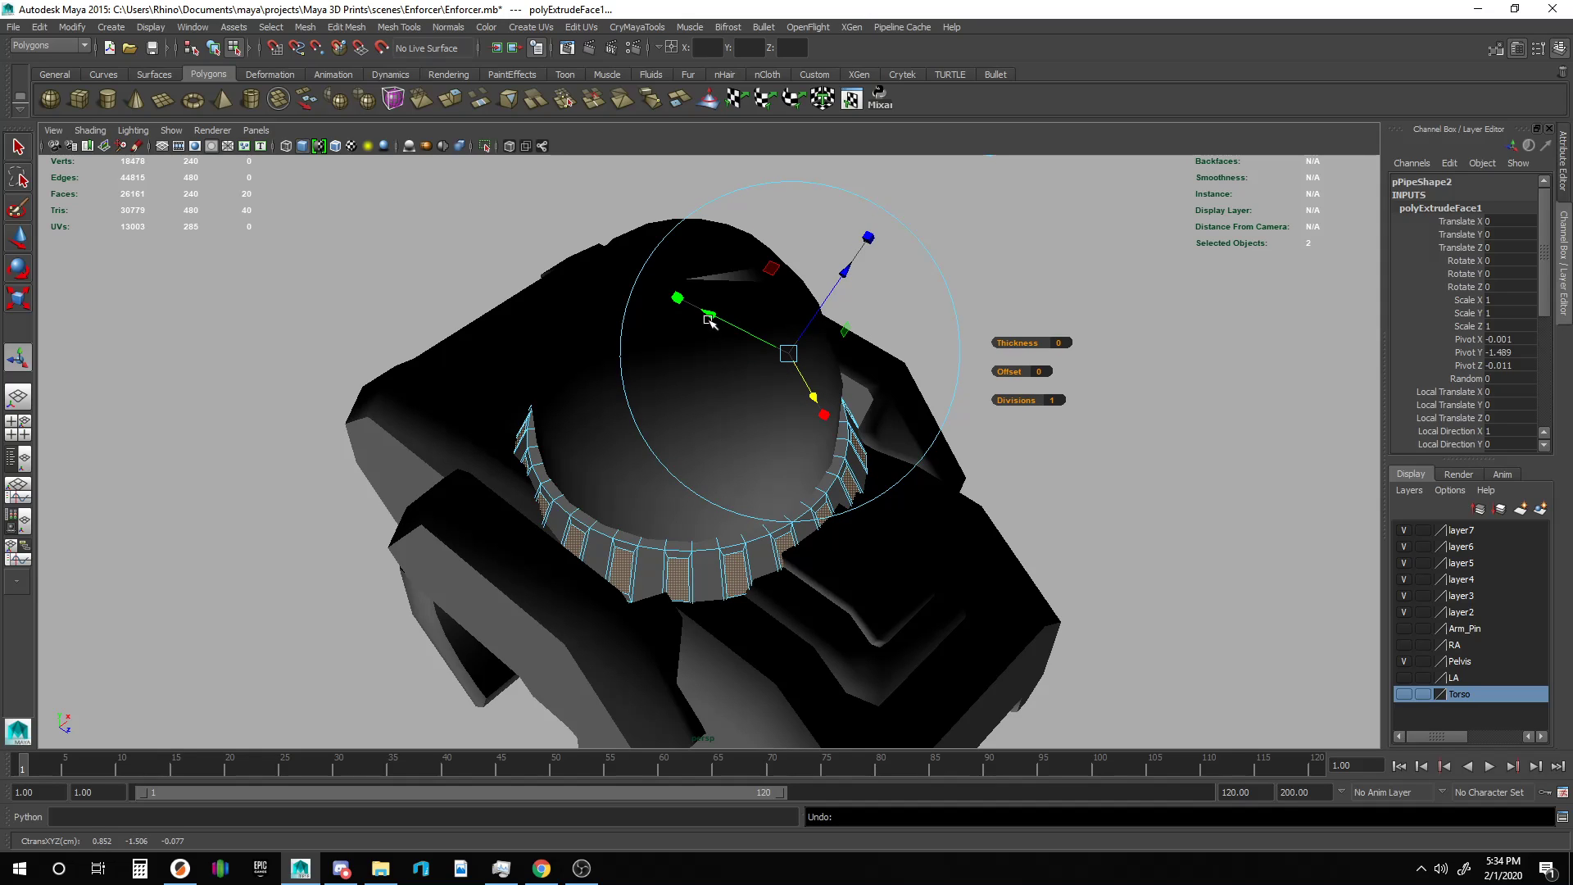
drag(708, 320, 706, 313)
drag(832, 279, 846, 267)
drag(850, 266, 851, 266)
alt+drag(1088, 440, 1020, 381)
key(F8)
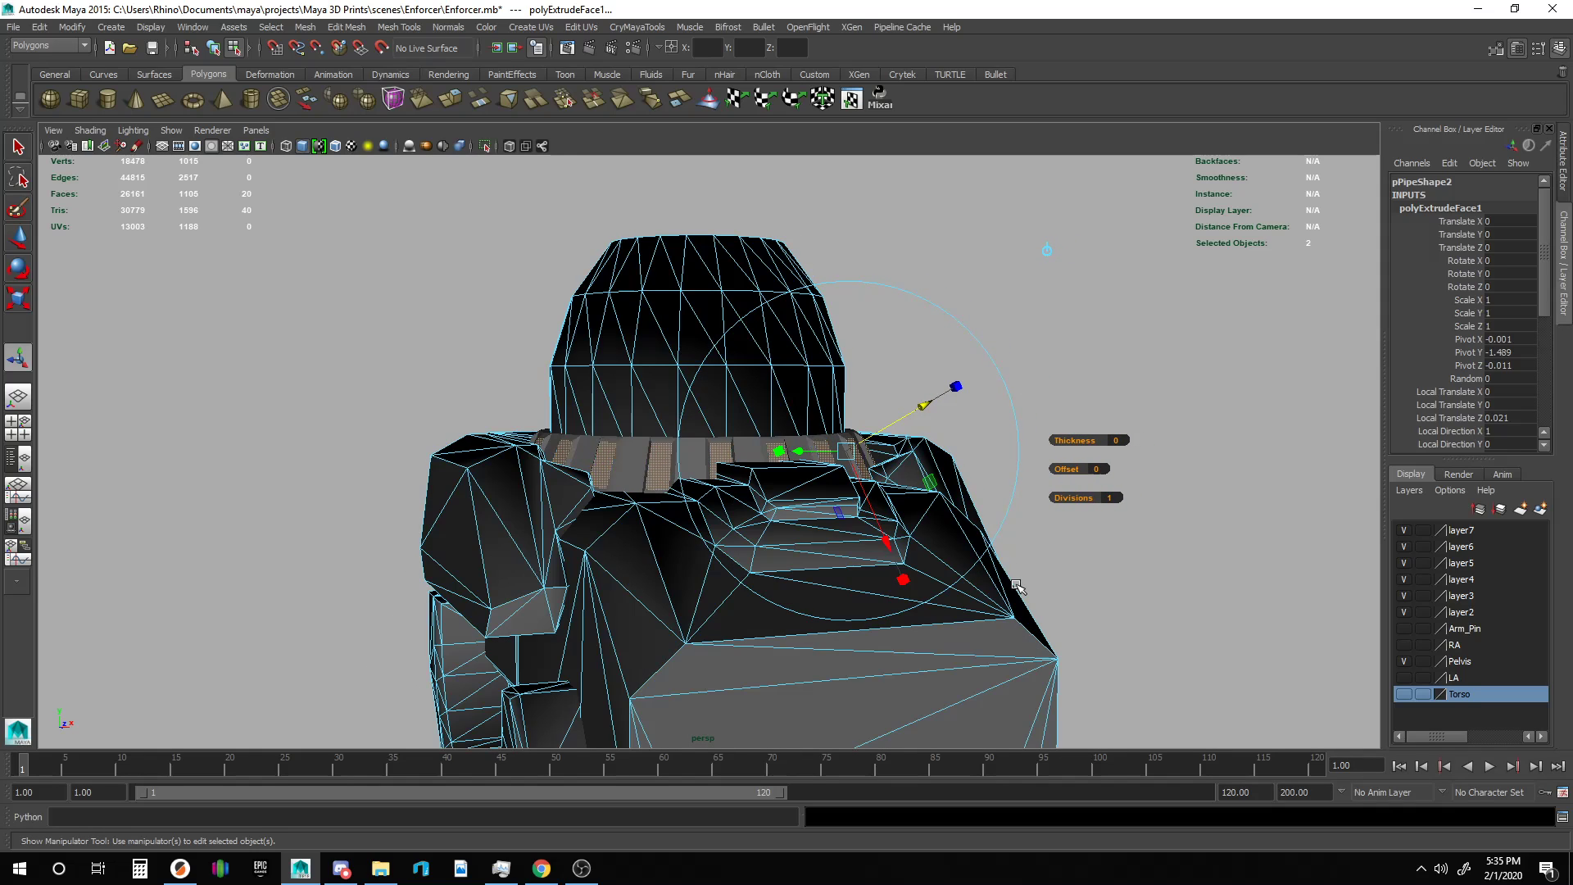
click(1073, 533)
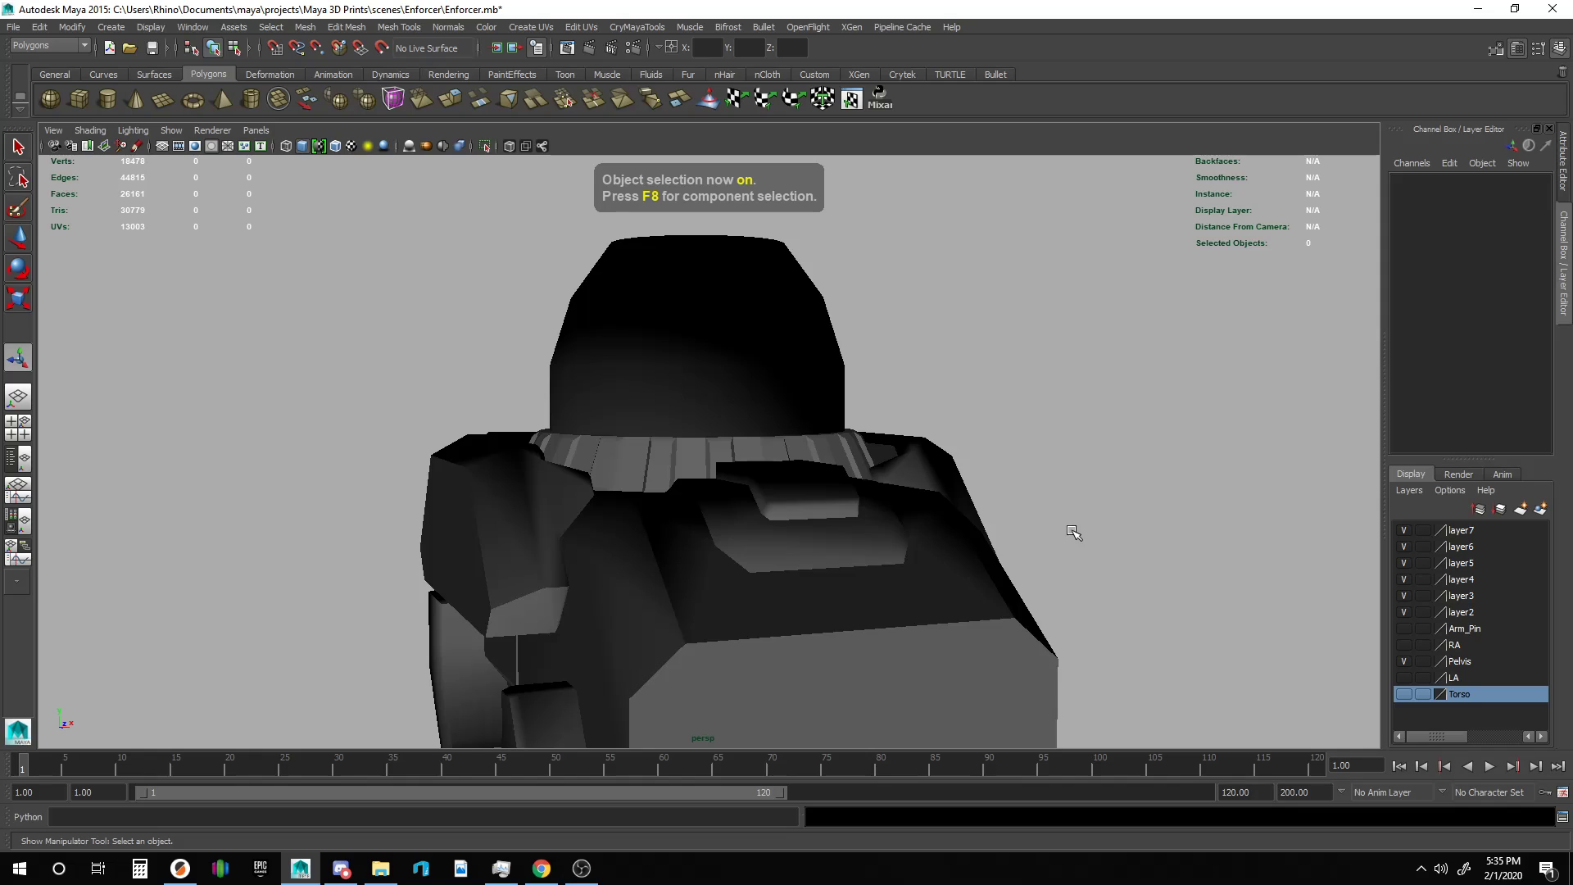
Show the Torso layer and inspect how the ribbed ring sits between the torso and pelvis from several sides.
key(F8)
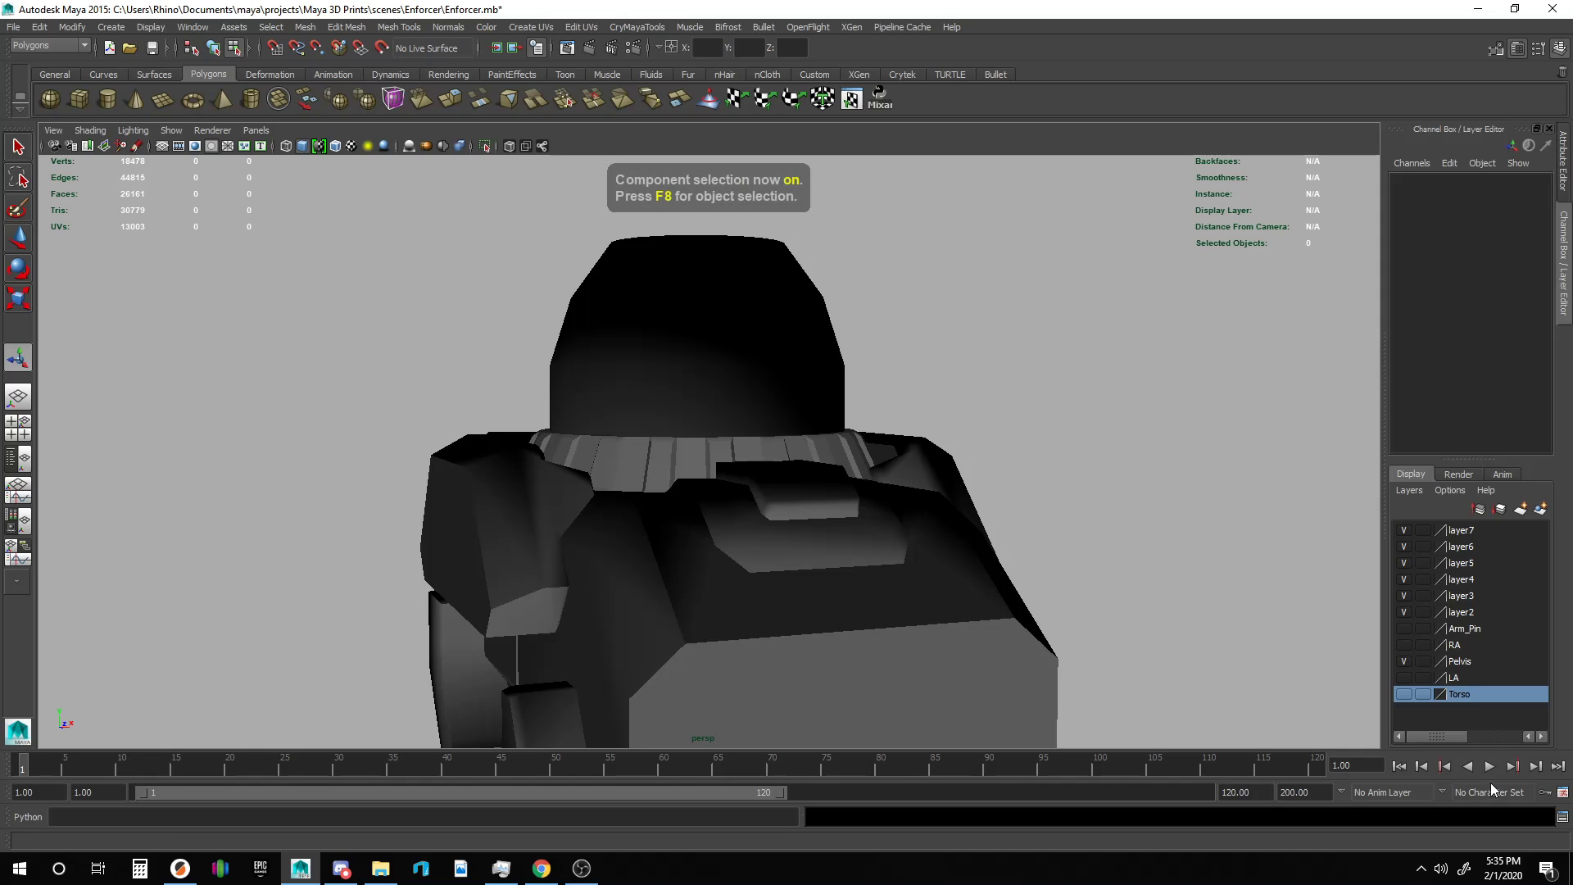
click(1404, 694)
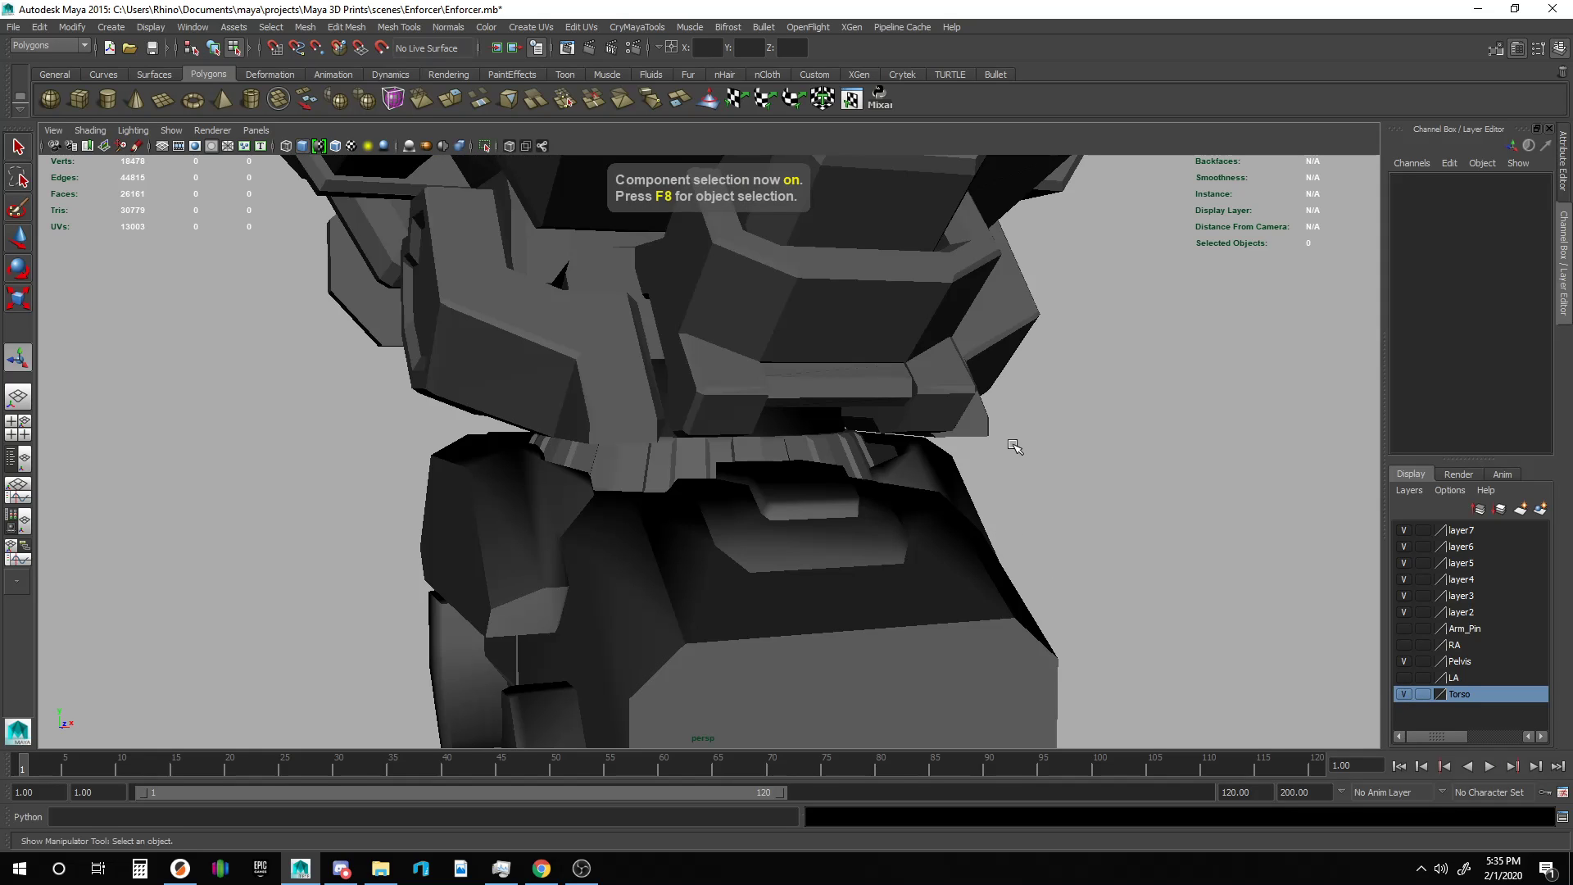
alt+drag(1015, 446, 1041, 562)
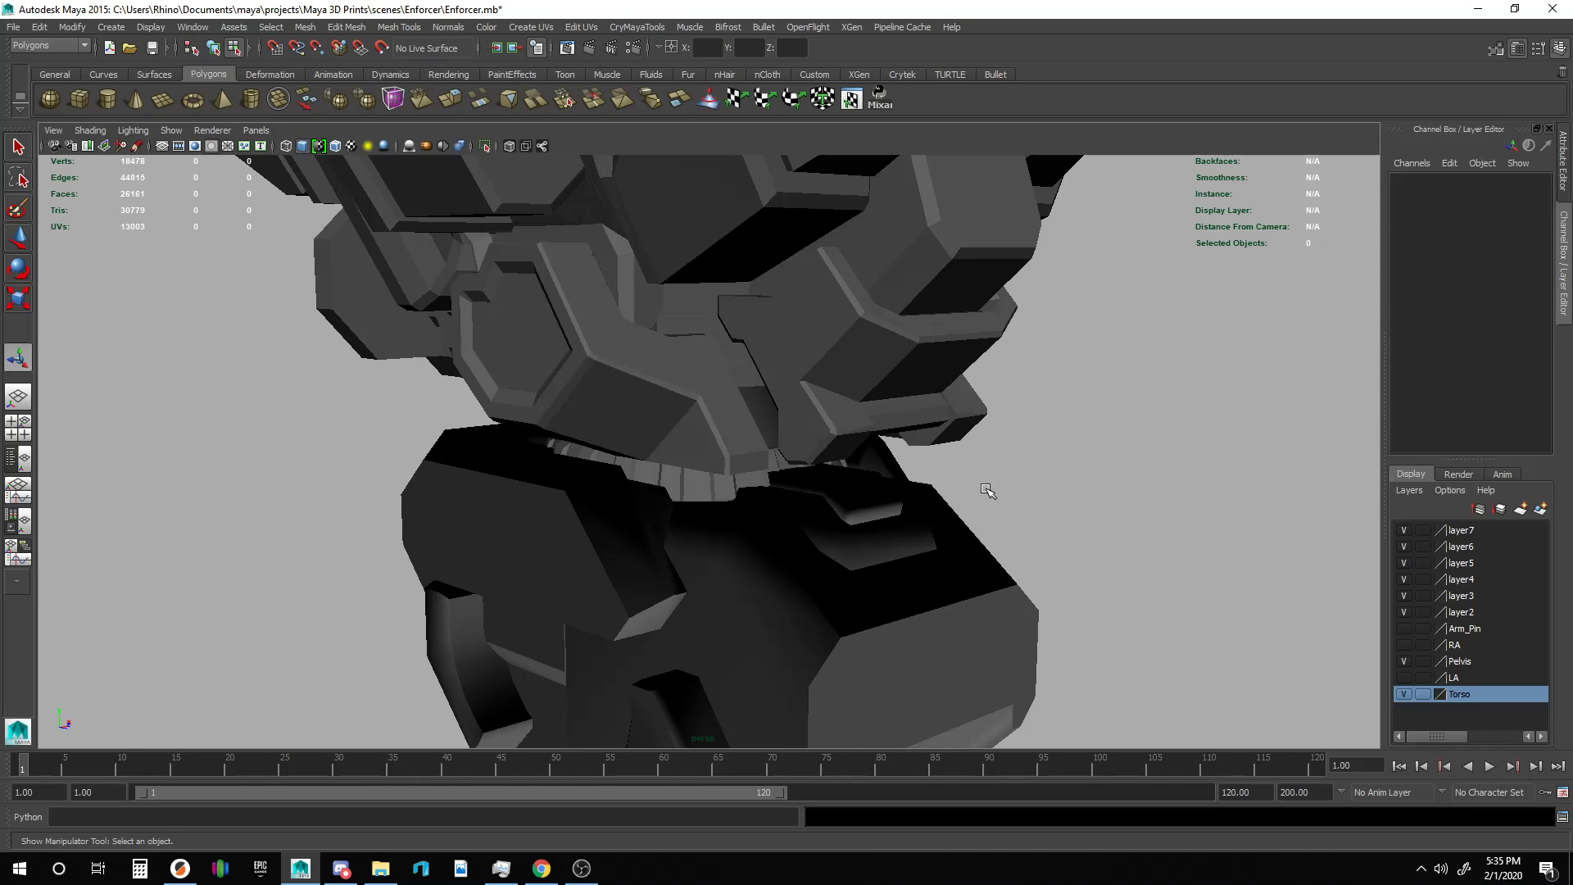
alt+drag(986, 489, 1105, 473)
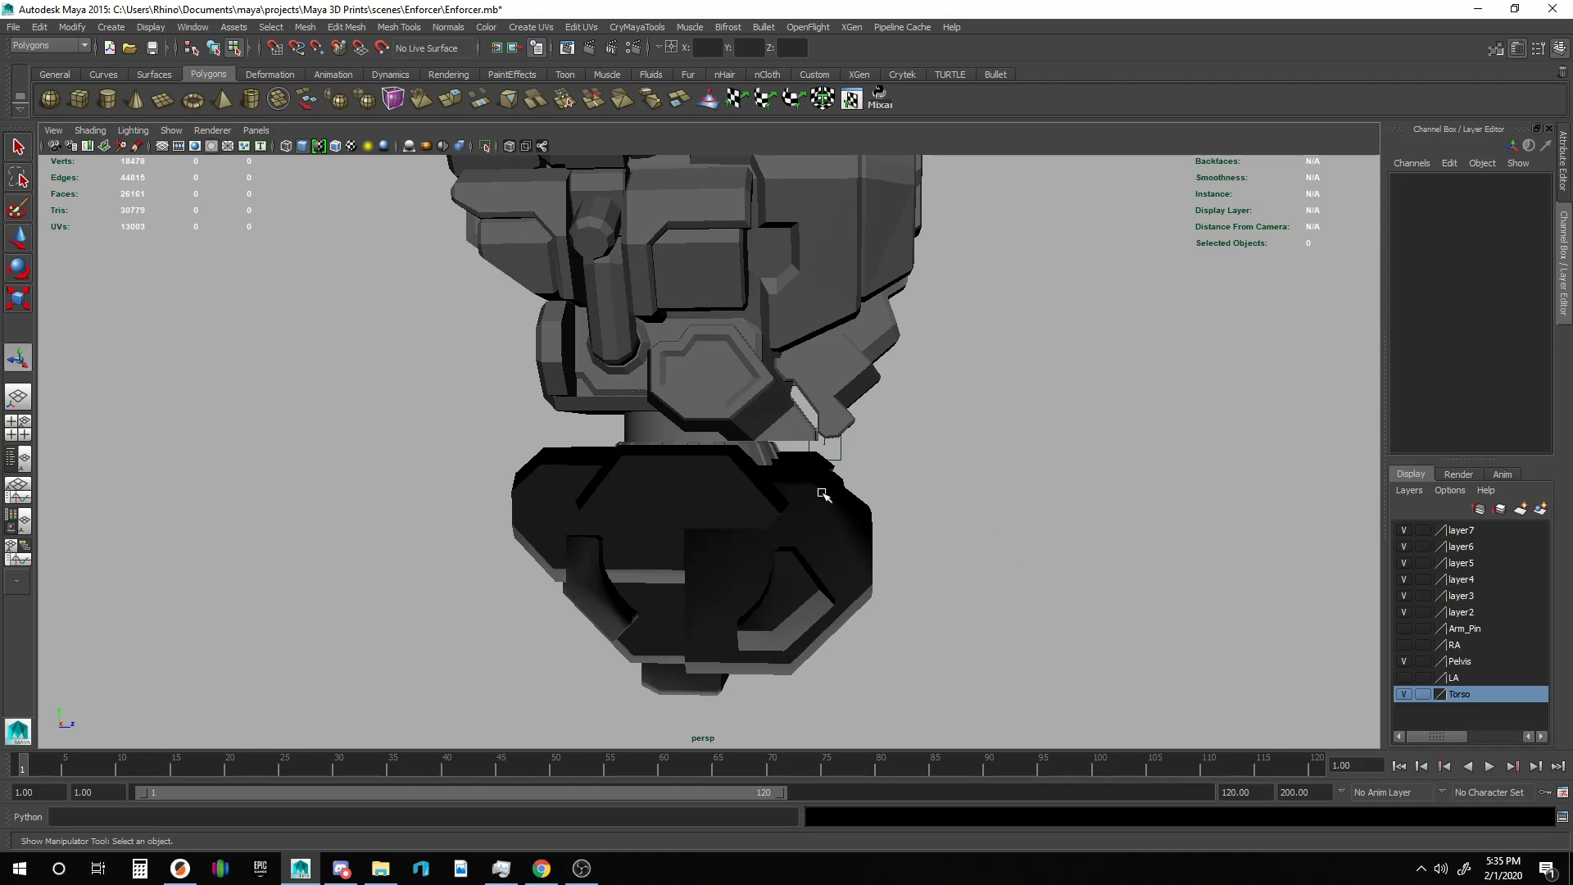
alt+drag(796, 455, 851, 469)
click(719, 436)
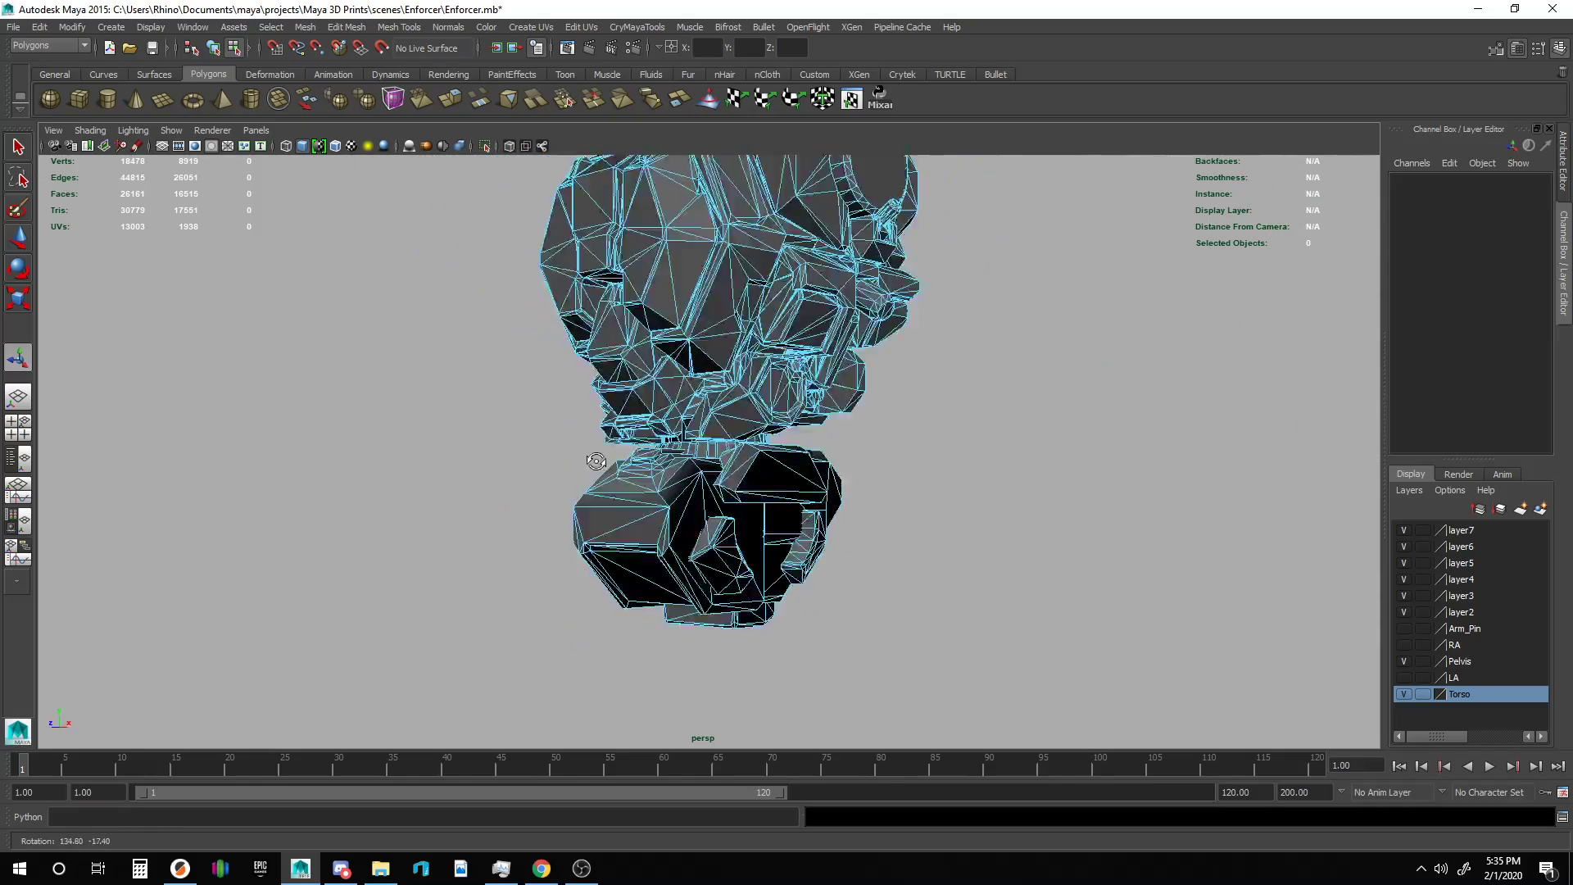
mouse_move(596, 461)
alt+mouse_down()
mouse_move(505, 478)
mouse_move(573, 481)
mouse_move(566, 467)
alt+mouse_up()
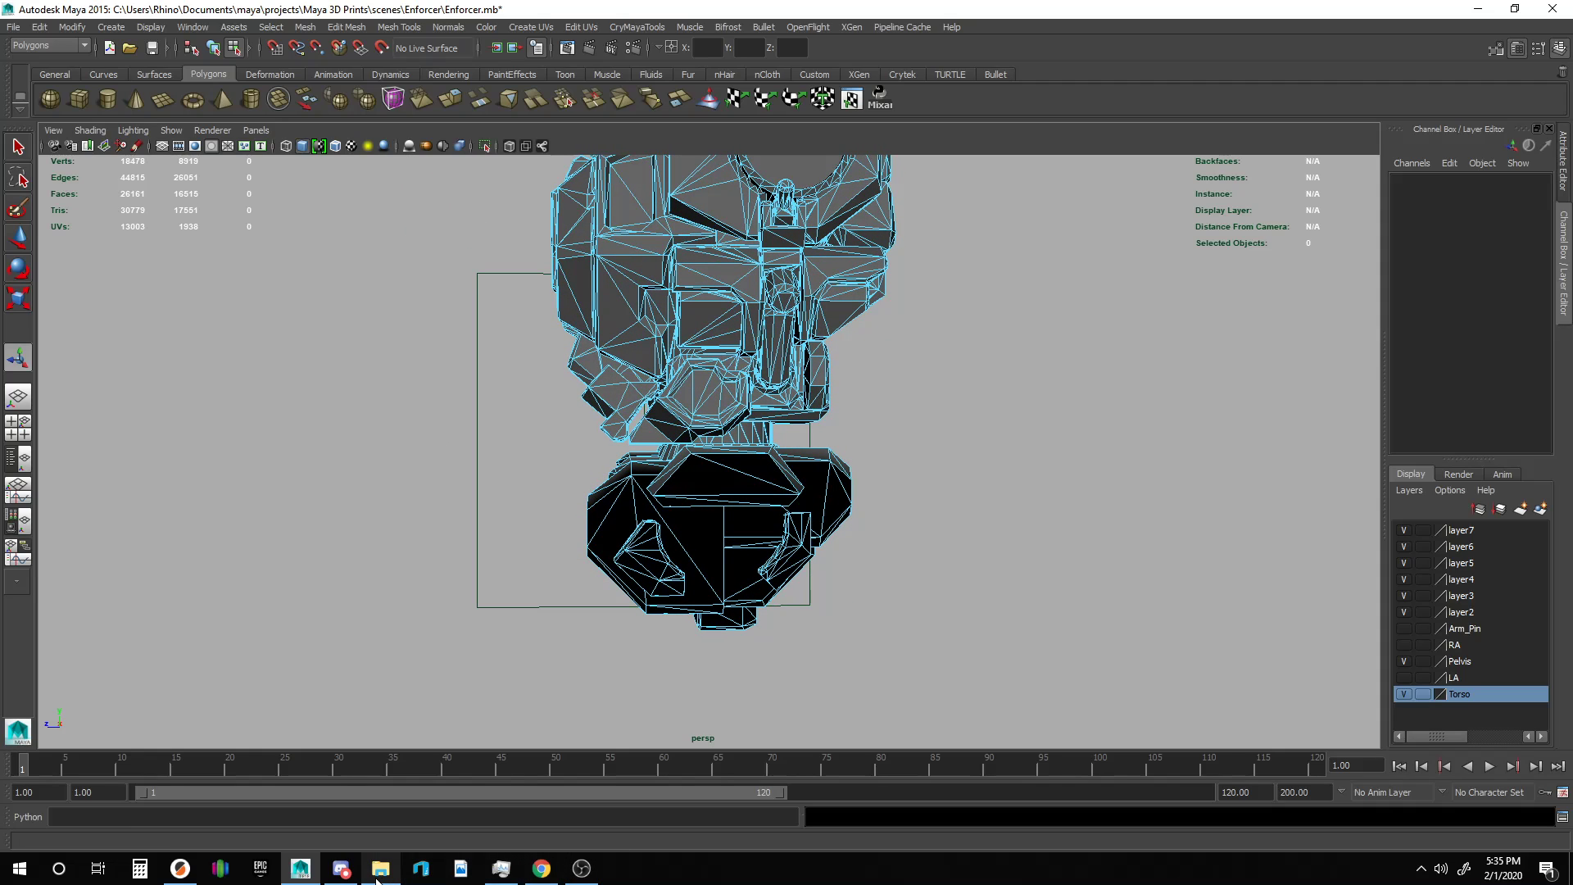
Switch to File Explorer and view the Enforcer Side, Enforcer Oblique and XEbCnIc reference images in the Enforcer sourceimages folder.
click(381, 868)
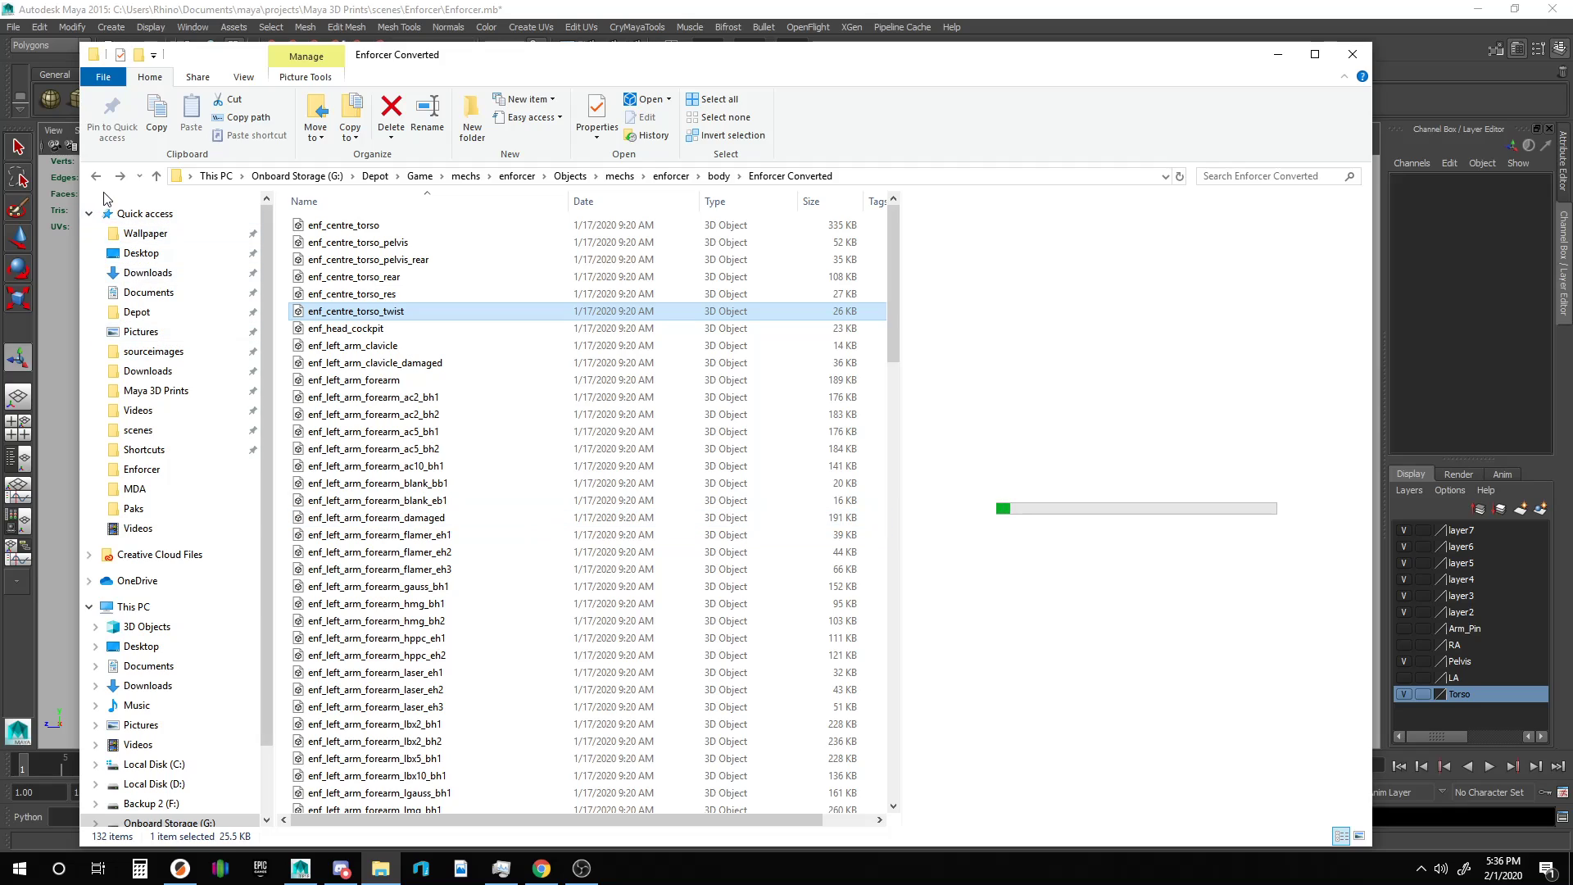
click(164, 353)
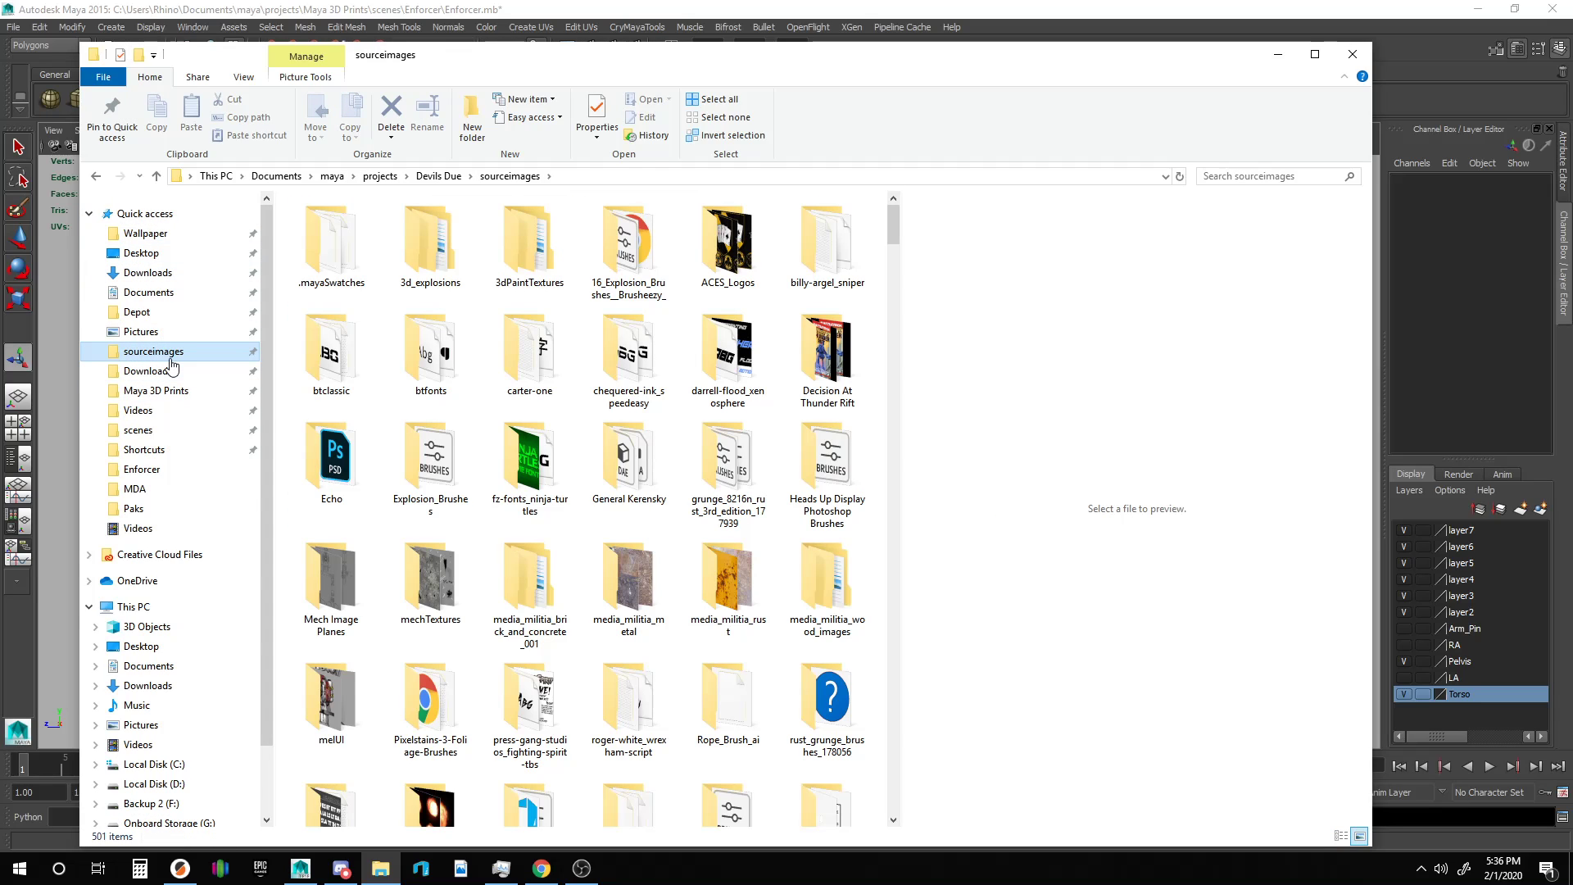
click(142, 470)
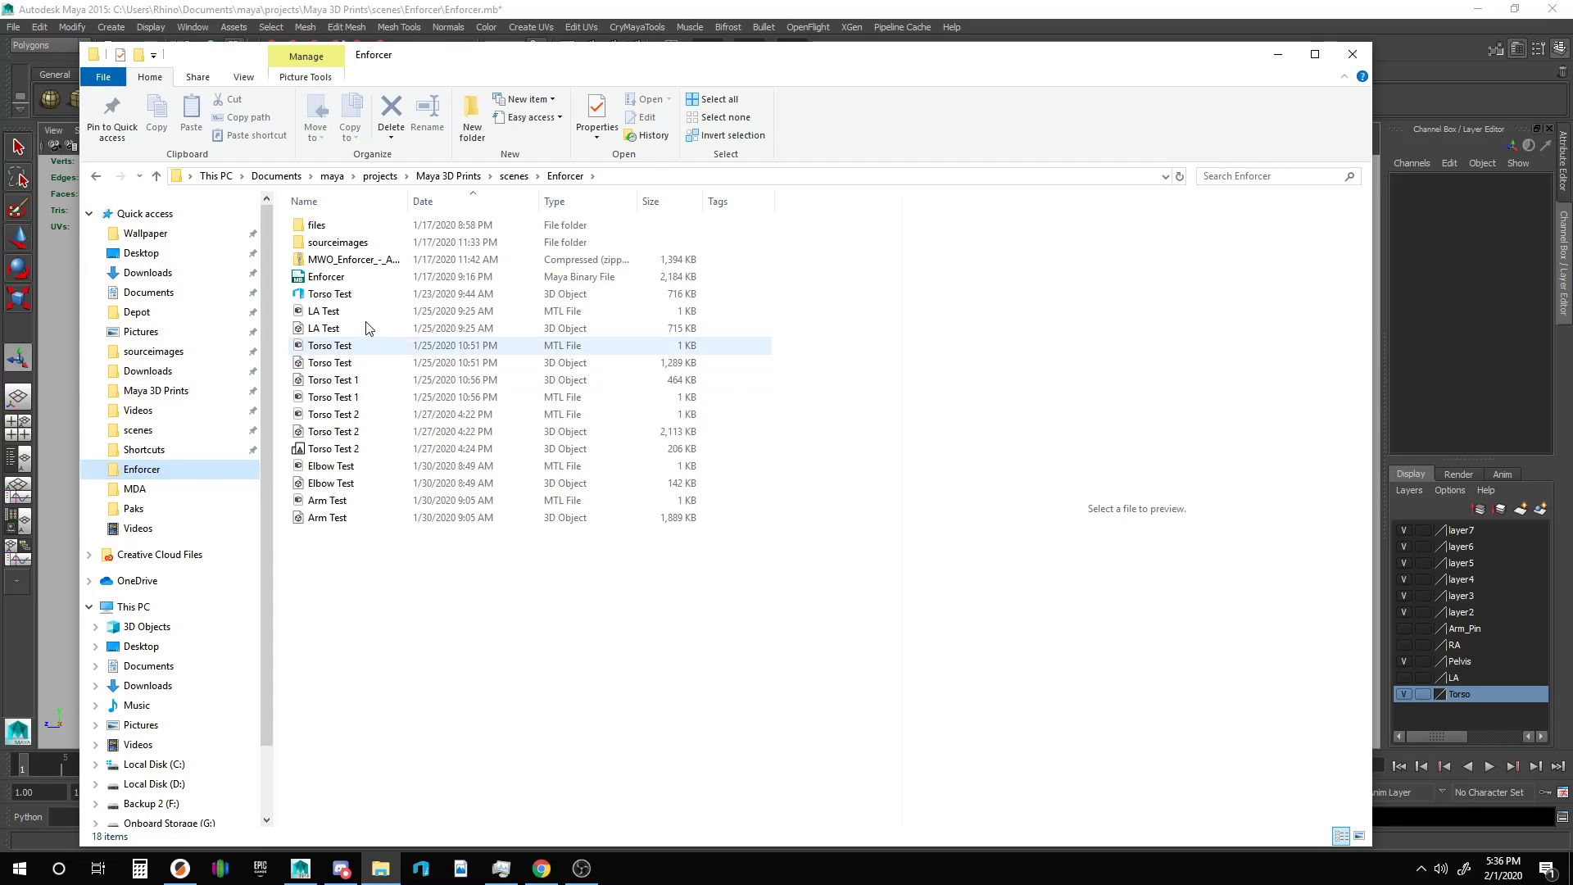
double_click(347, 242)
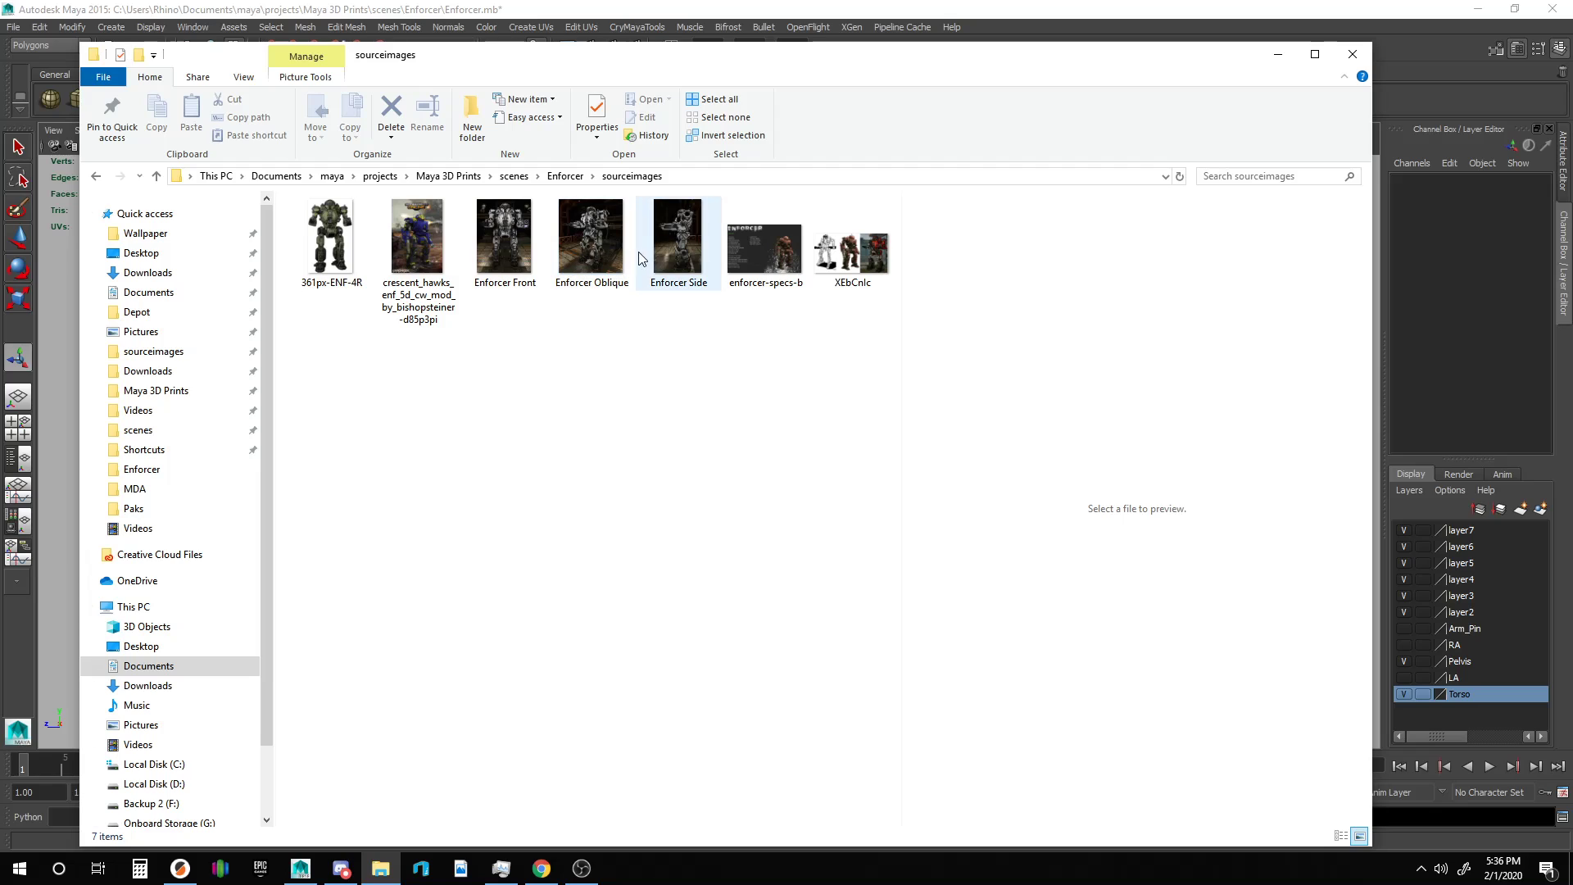
click(693, 268)
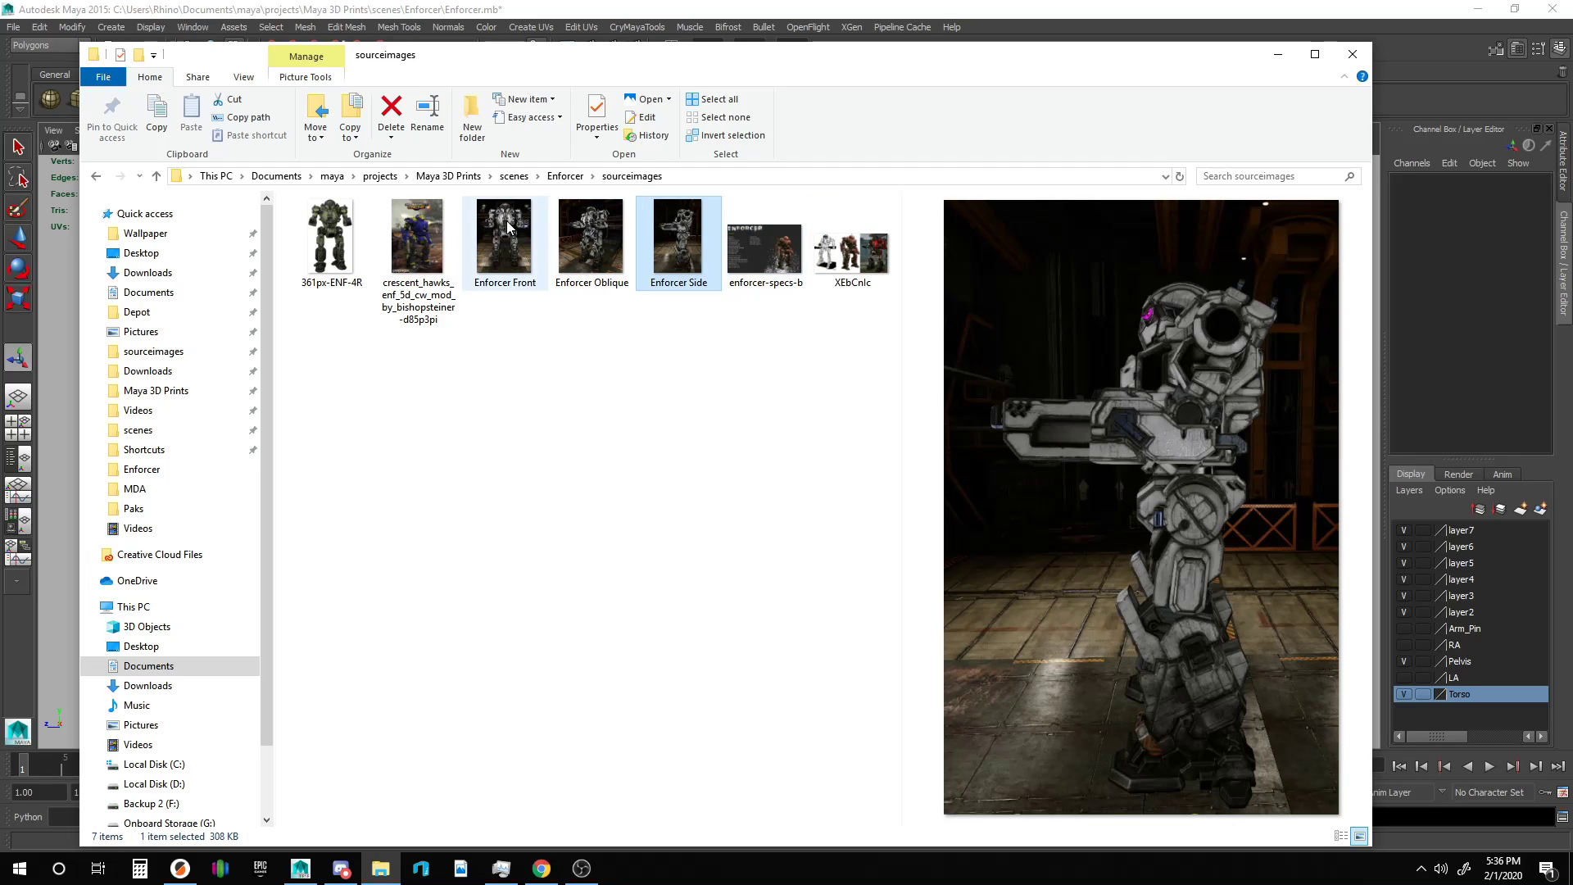
click(592, 234)
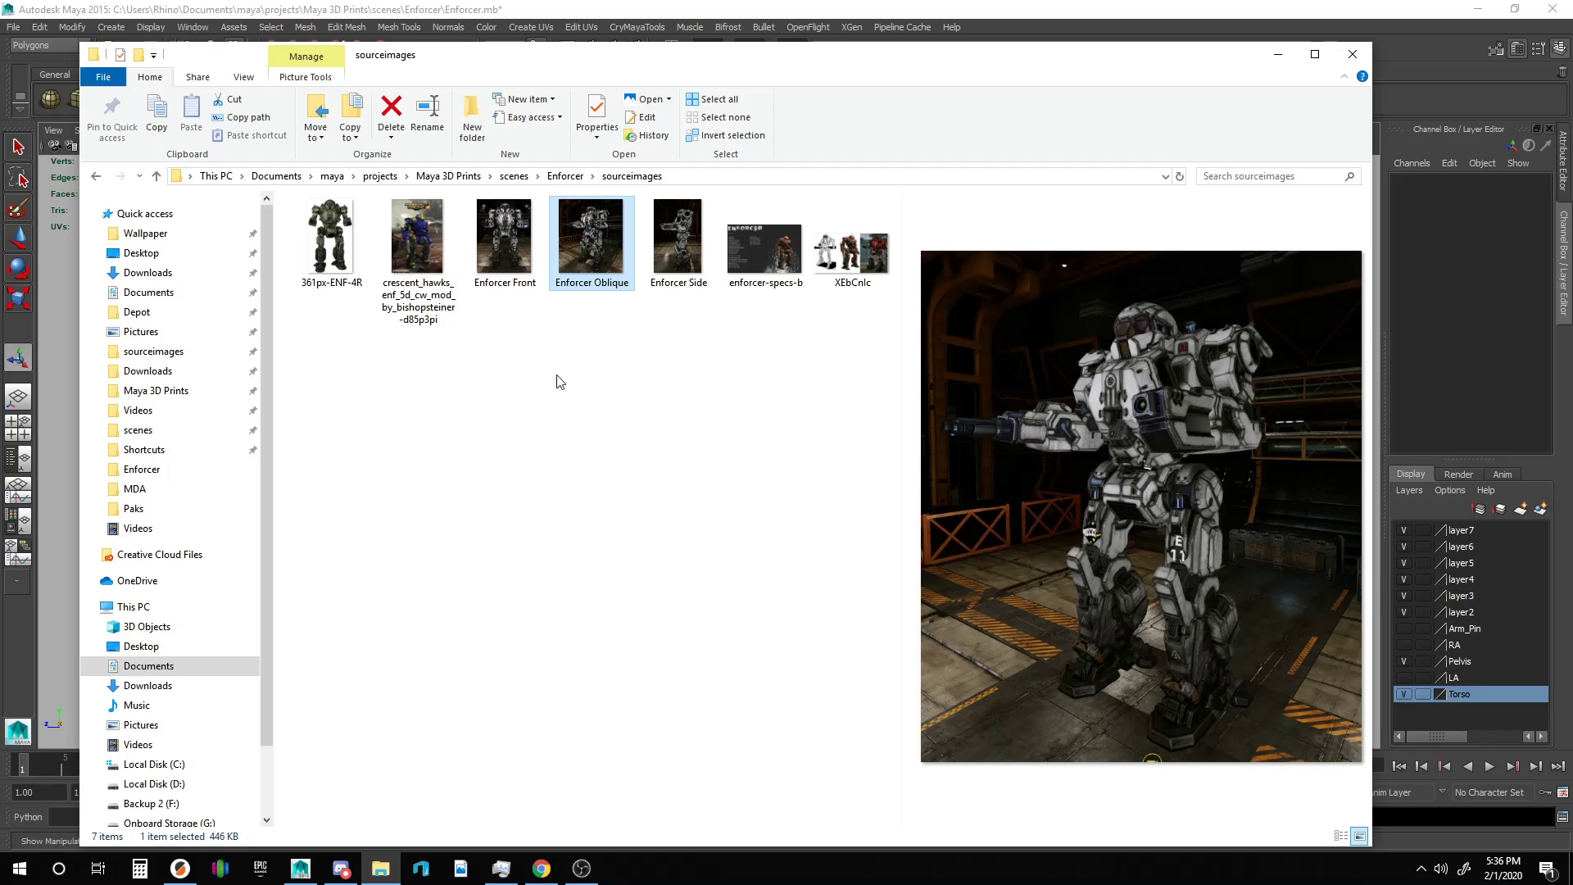
click(850, 271)
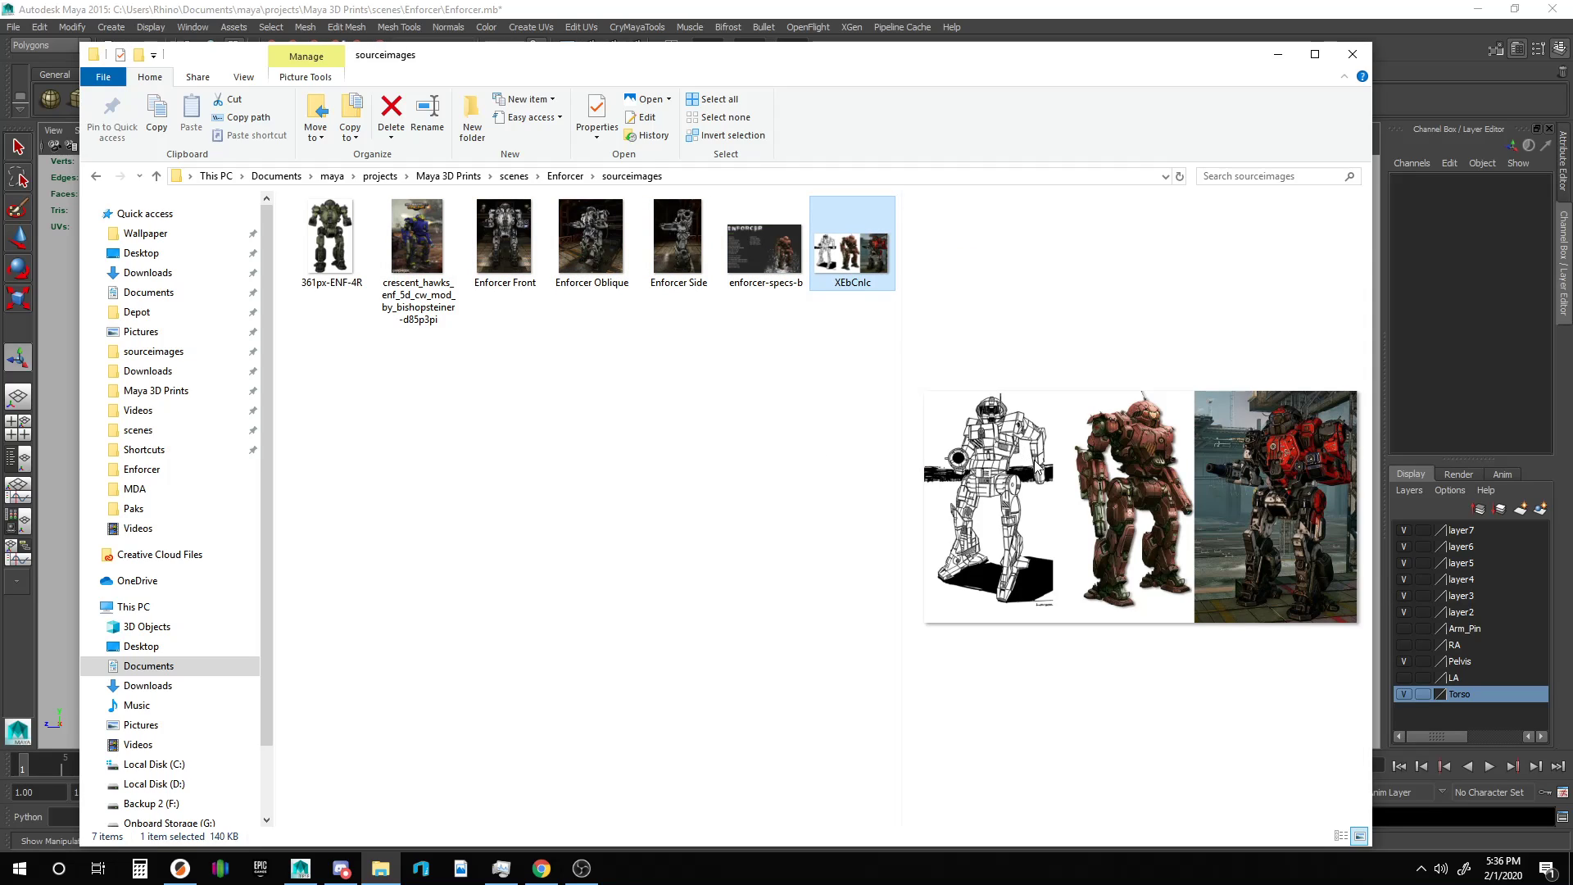
click(1277, 54)
Examine the torso mesh up close around the round arm socket on its side.
mouse_move(955, 396)
alt+mouse_down()
mouse_move(890, 444)
mouse_move(723, 449)
mouse_move(807, 299)
mouse_move(908, 369)
mouse_move(1114, 368)
mouse_move(1076, 388)
mouse_move(825, 348)
mouse_move(995, 402)
mouse_move(1195, 413)
mouse_move(975, 419)
alt+mouse_up()
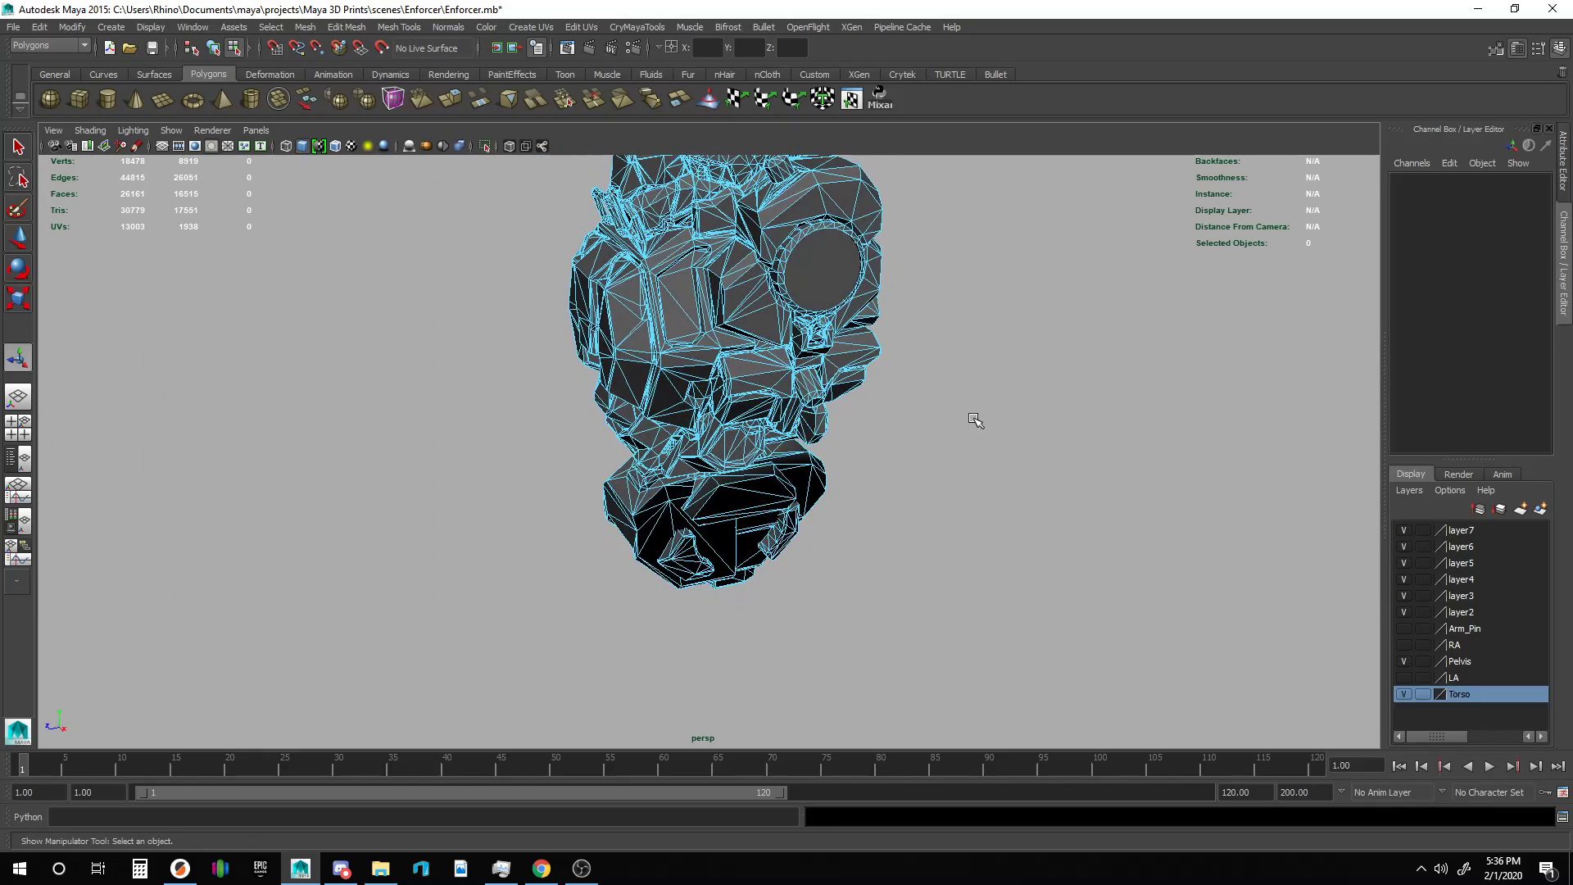
key(F8)
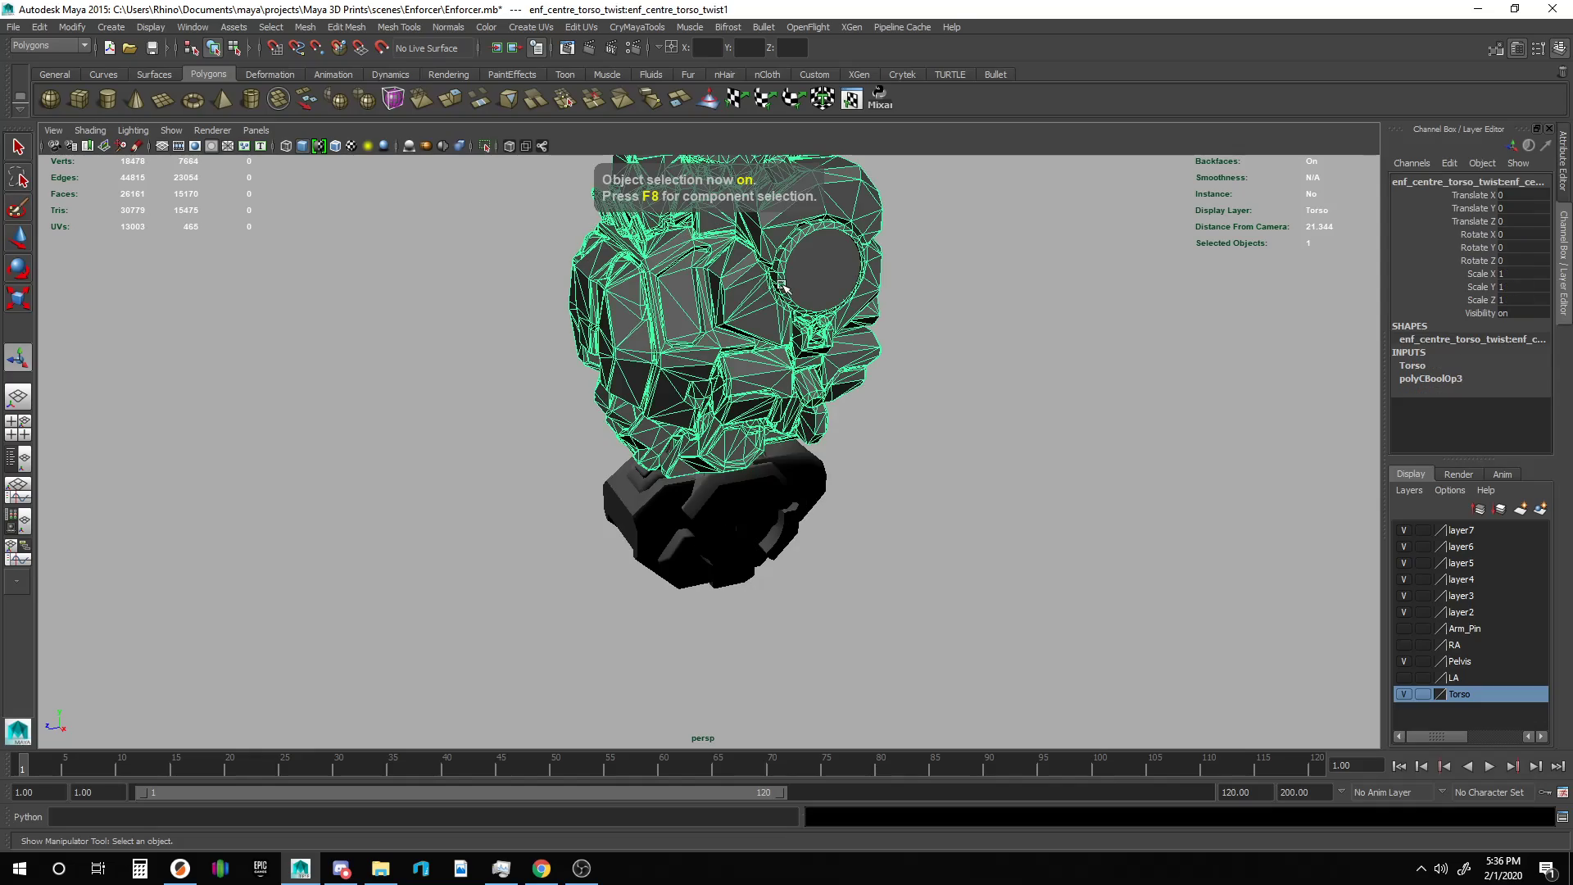
mouse_move(811, 284)
alt+mouse_down()
mouse_move(515, 272)
mouse_move(803, 284)
alt+mouse_up()
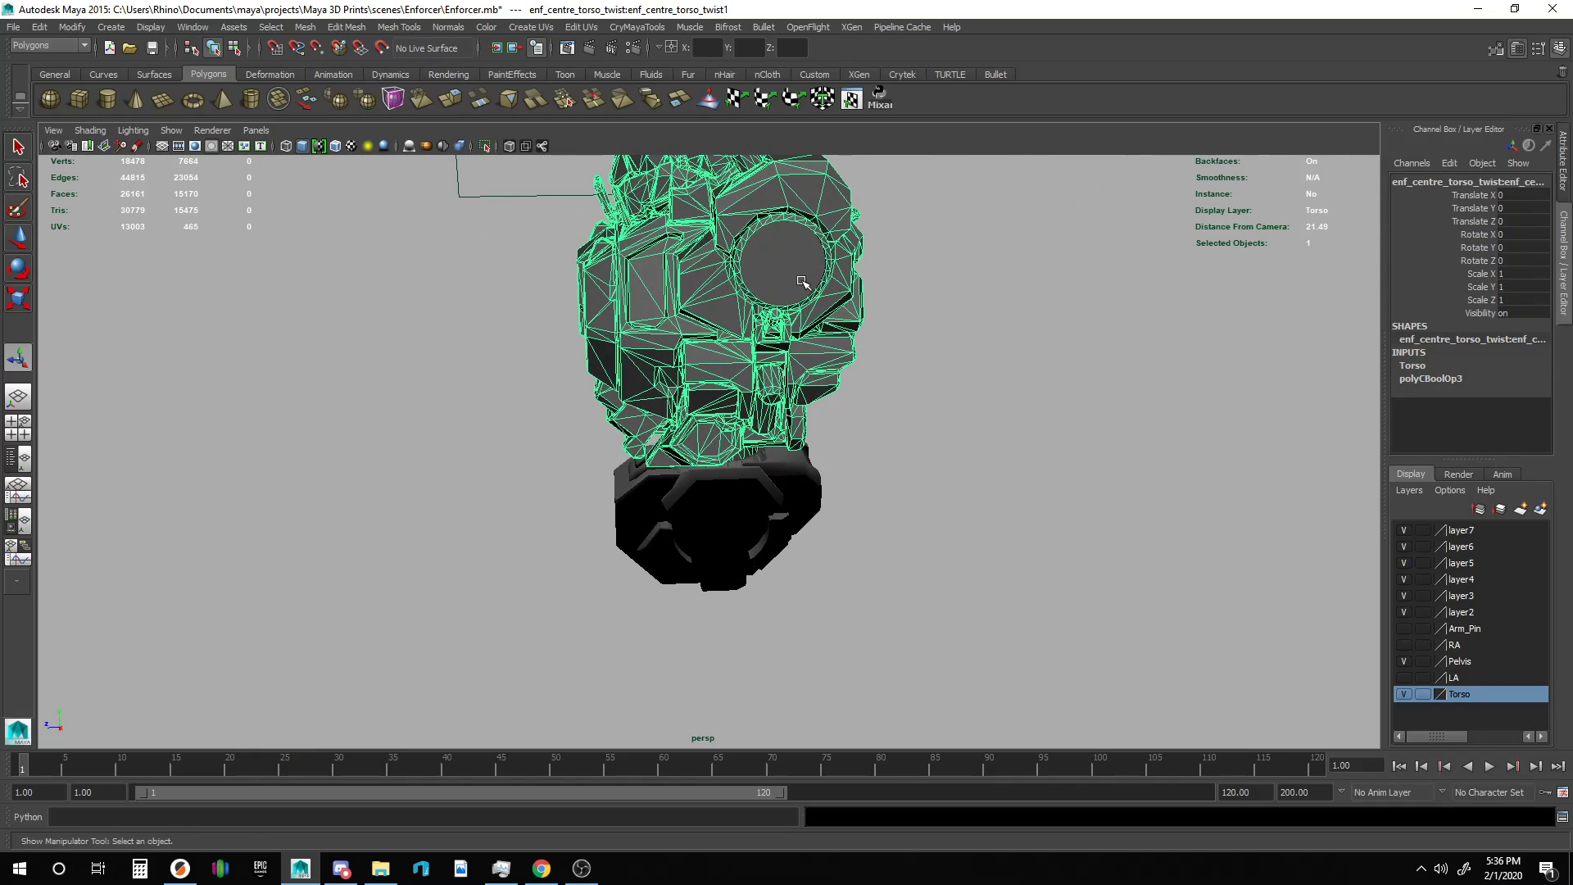
key(F8)
click(821, 306)
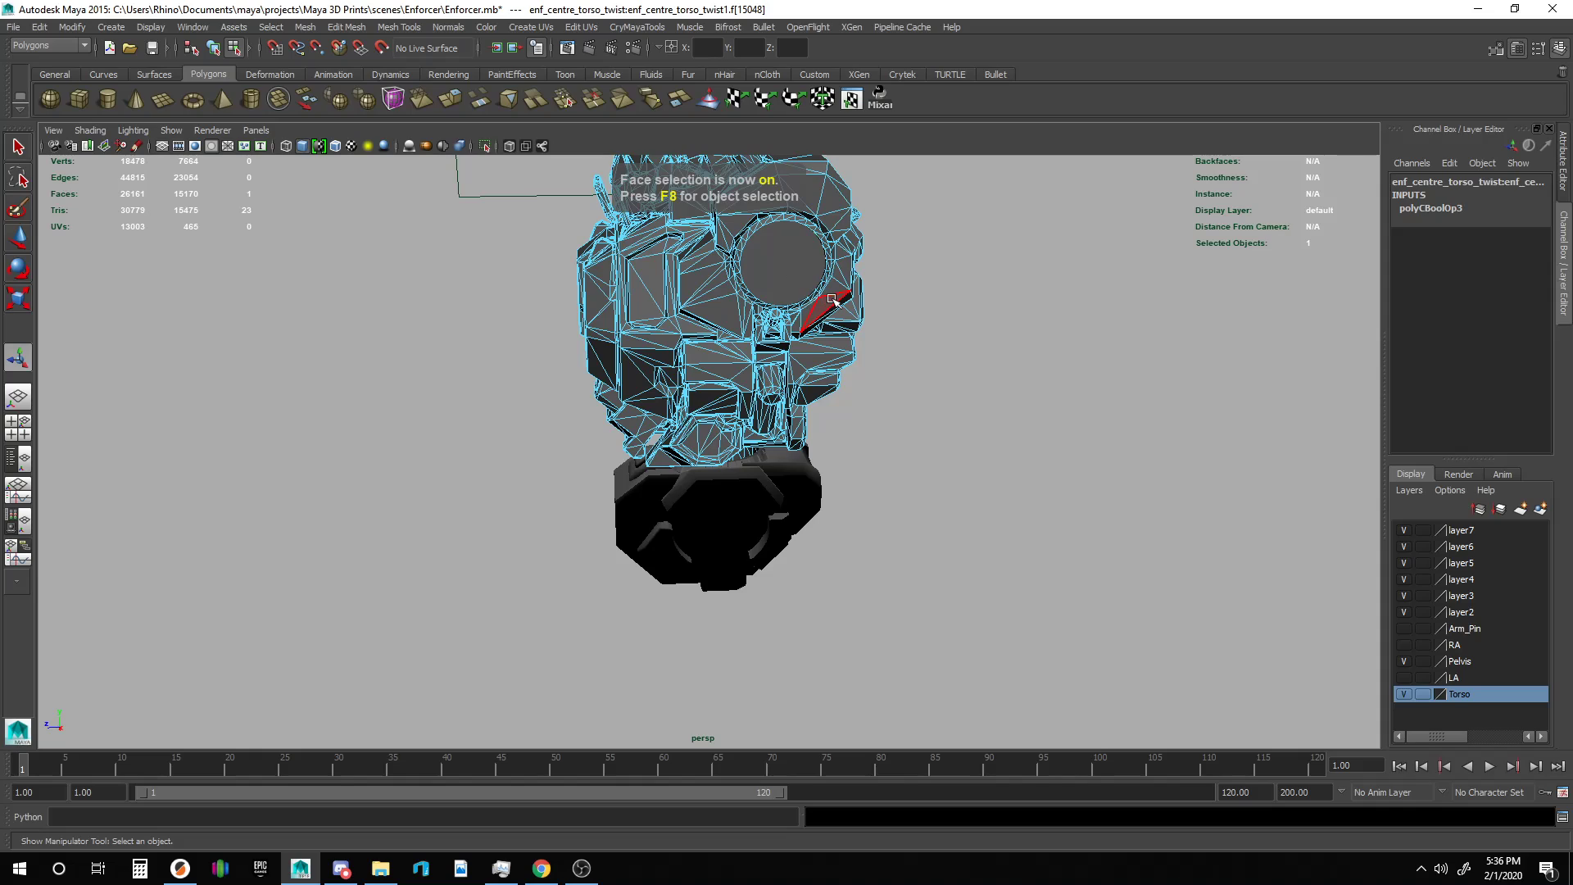
scroll(711, 248, up, 3)
alt+drag(803, 253, 870, 196)
alt+middle_drag(870, 196, 795, 327)
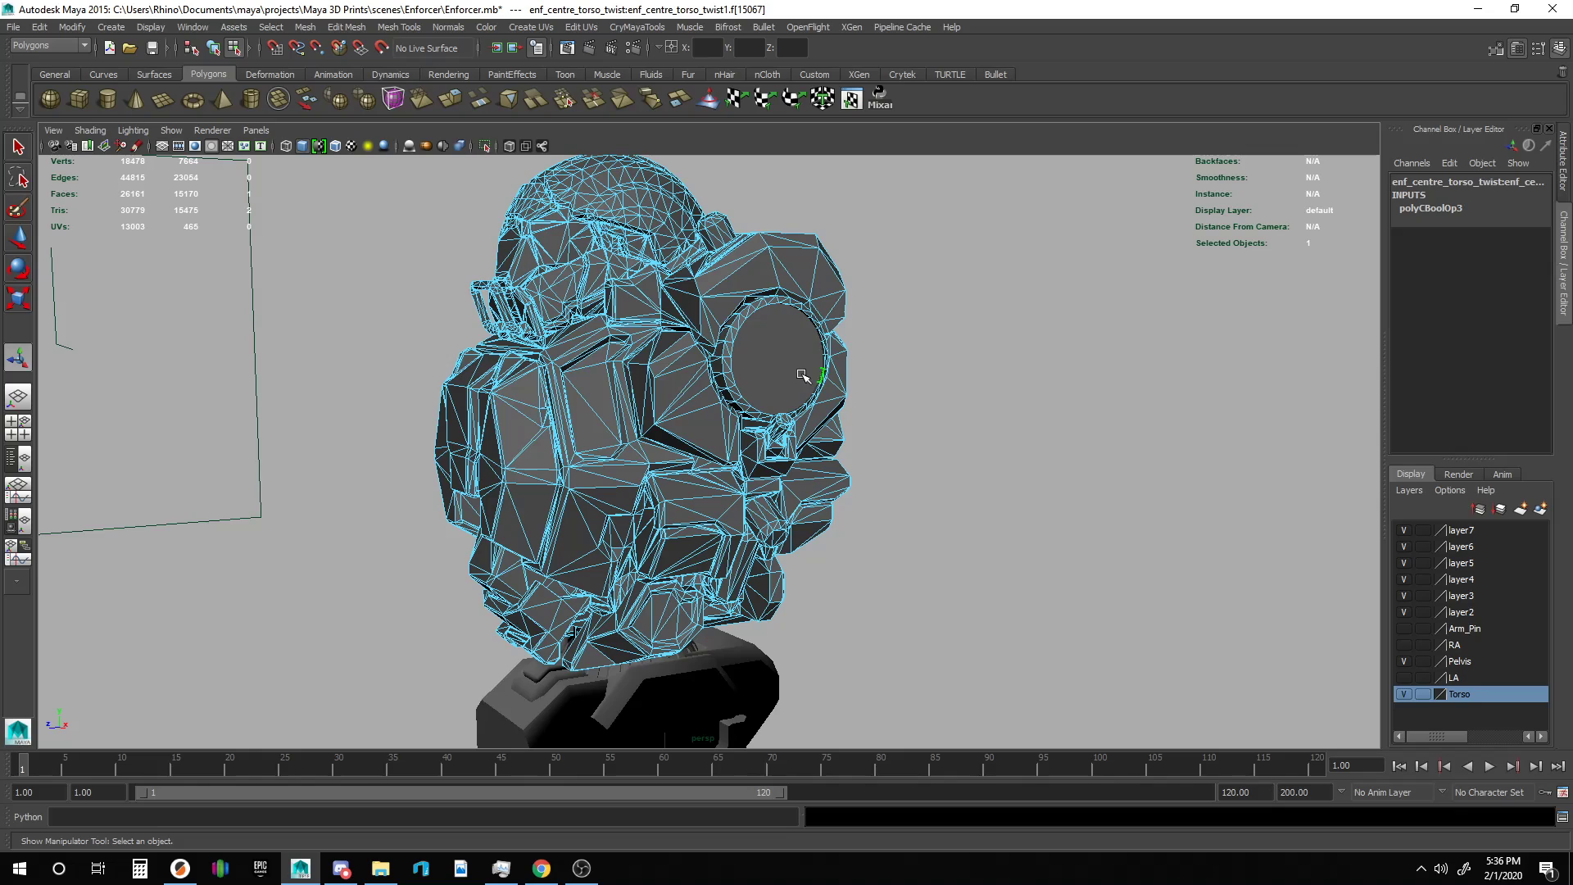
key(F8)
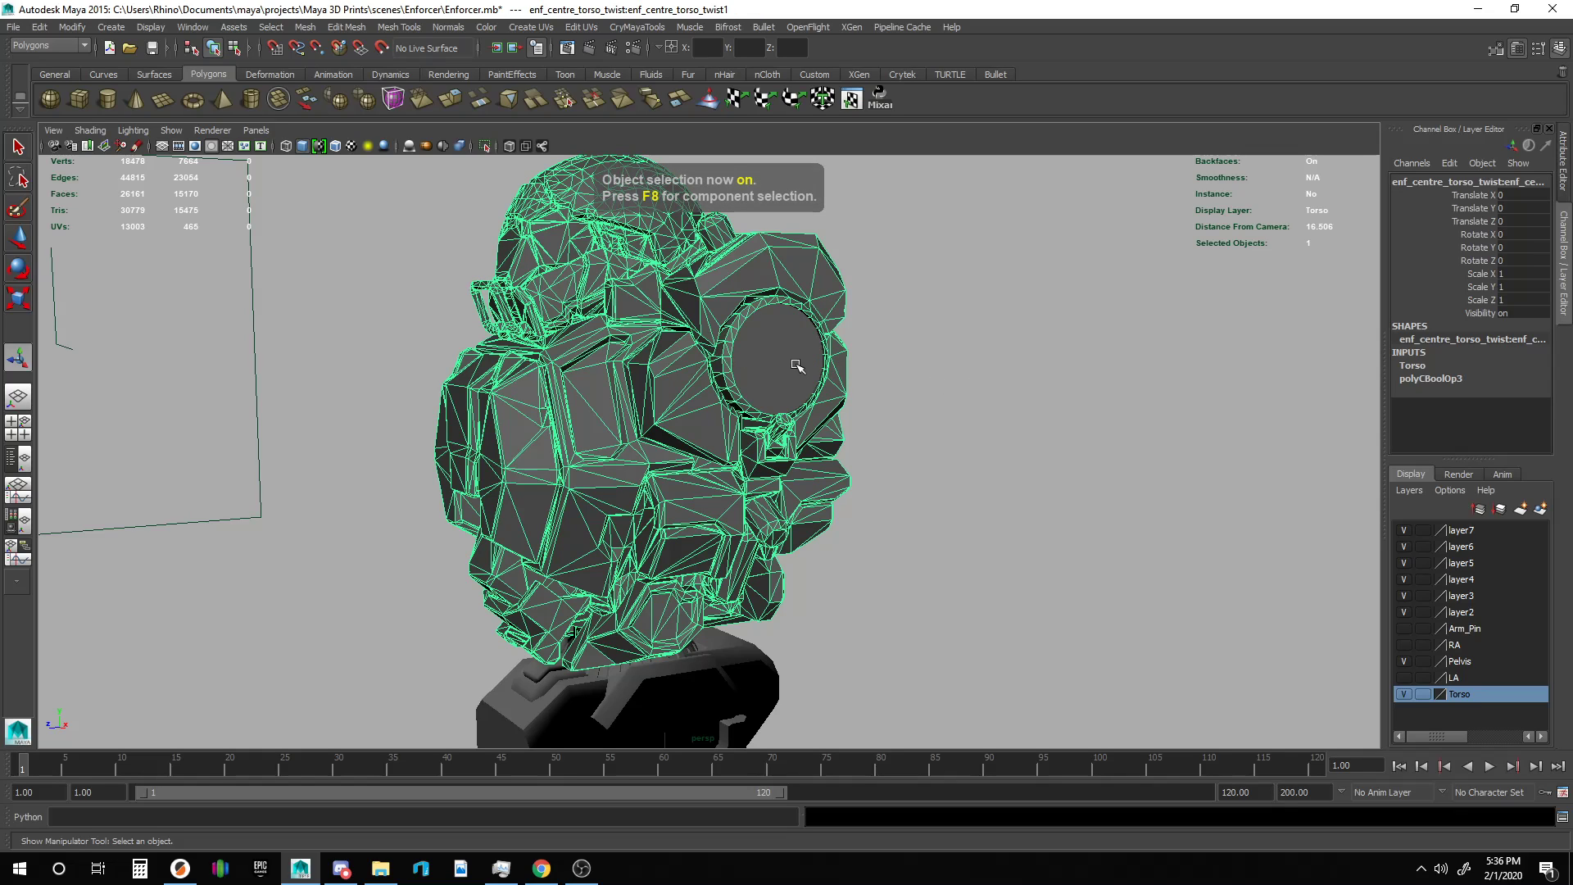
Delete the round plug filling the torso's shoulder socket.
click(797, 366)
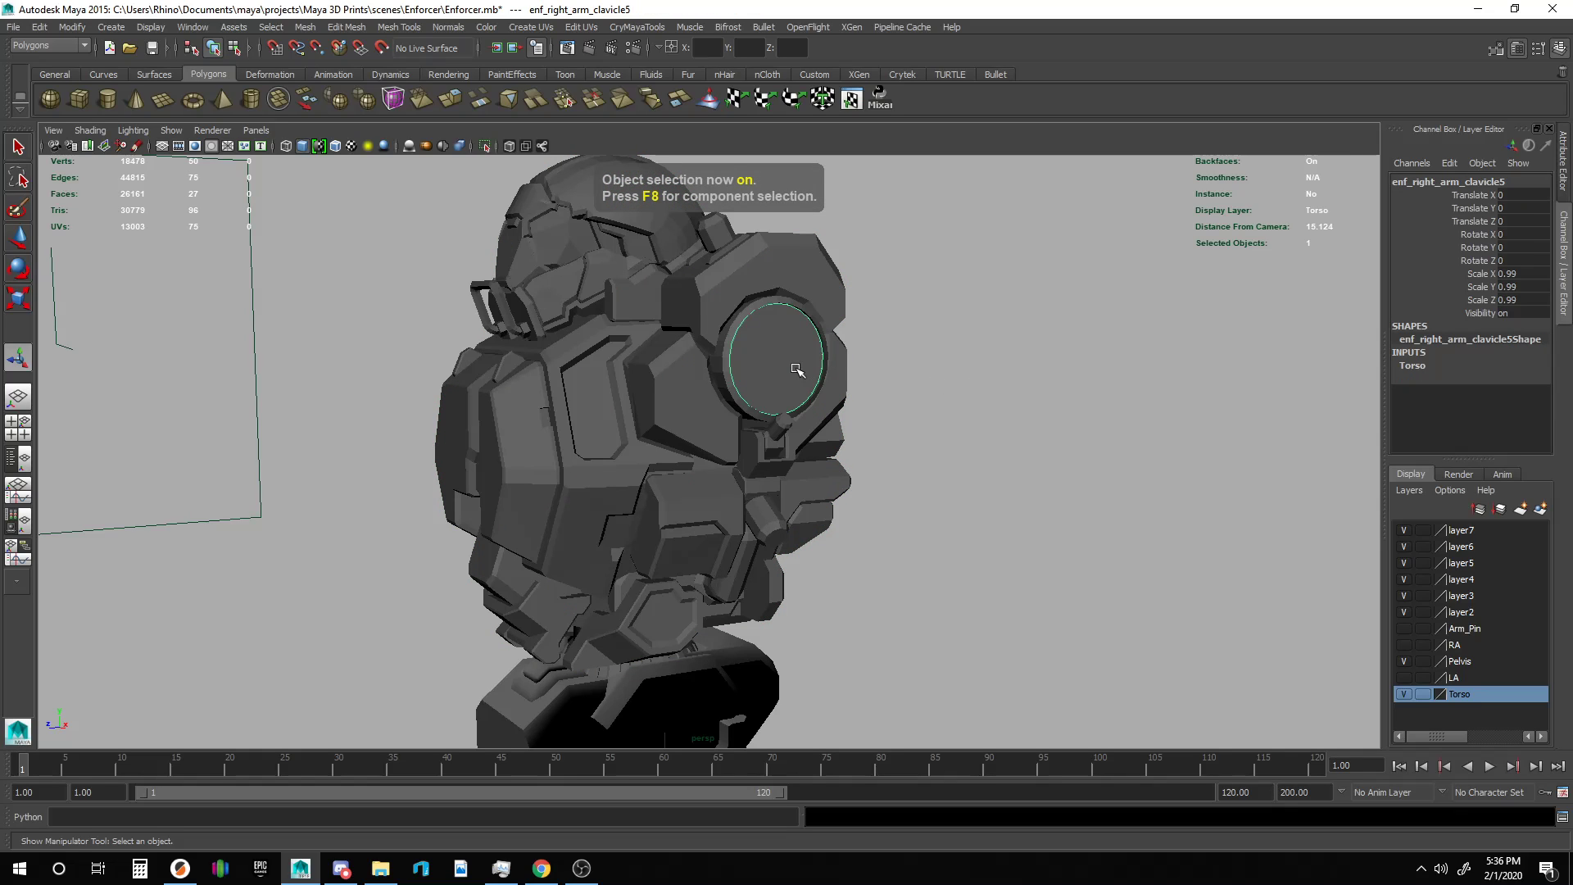
key(Delete)
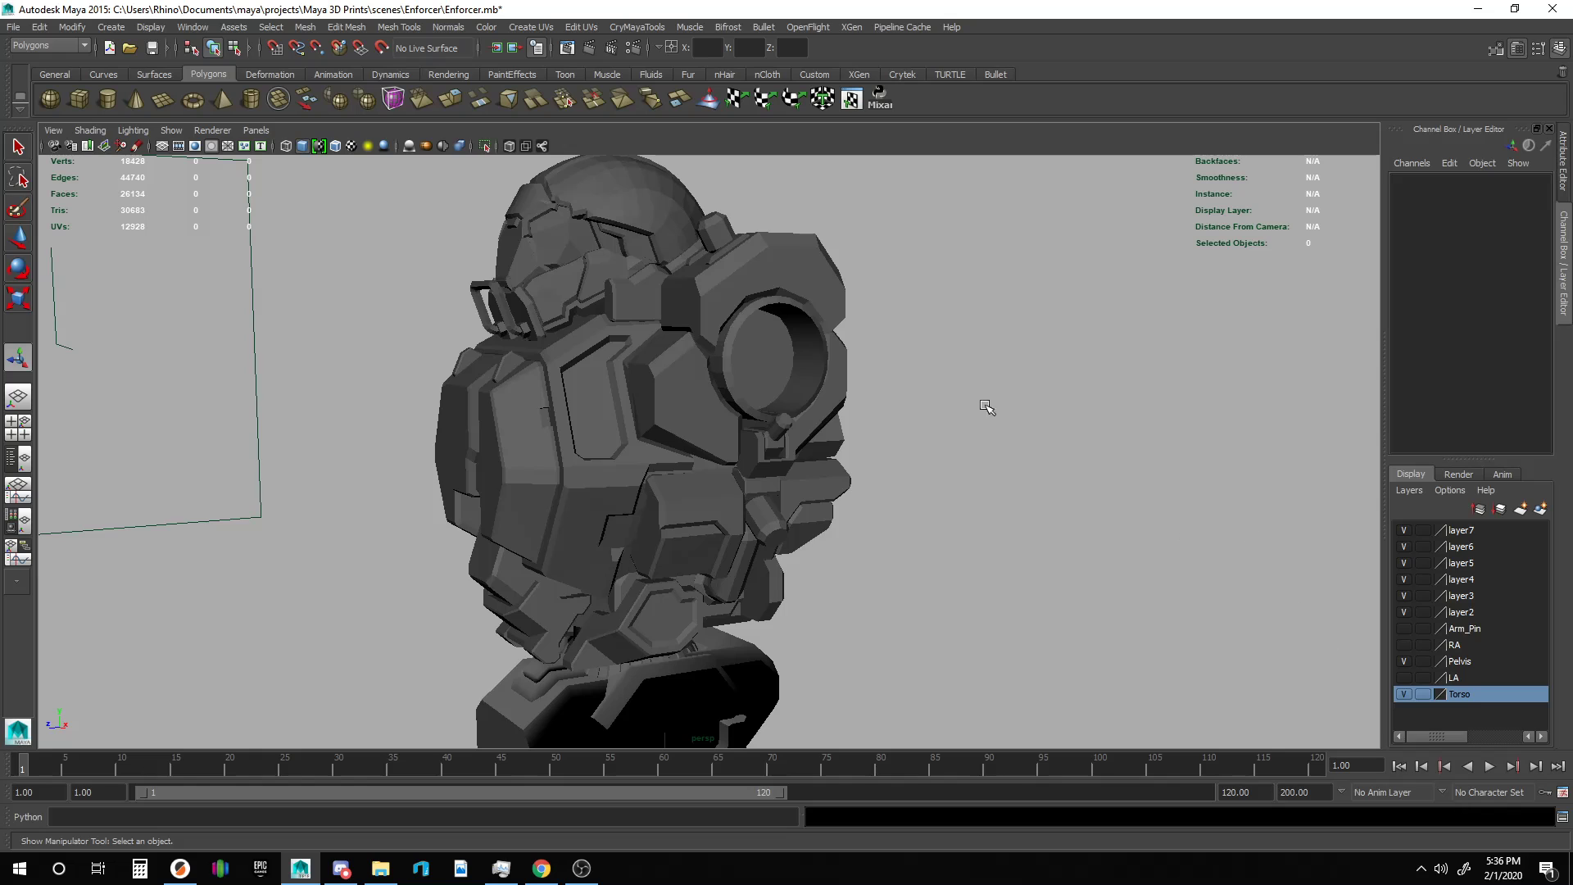
alt+drag(932, 377, 969, 407)
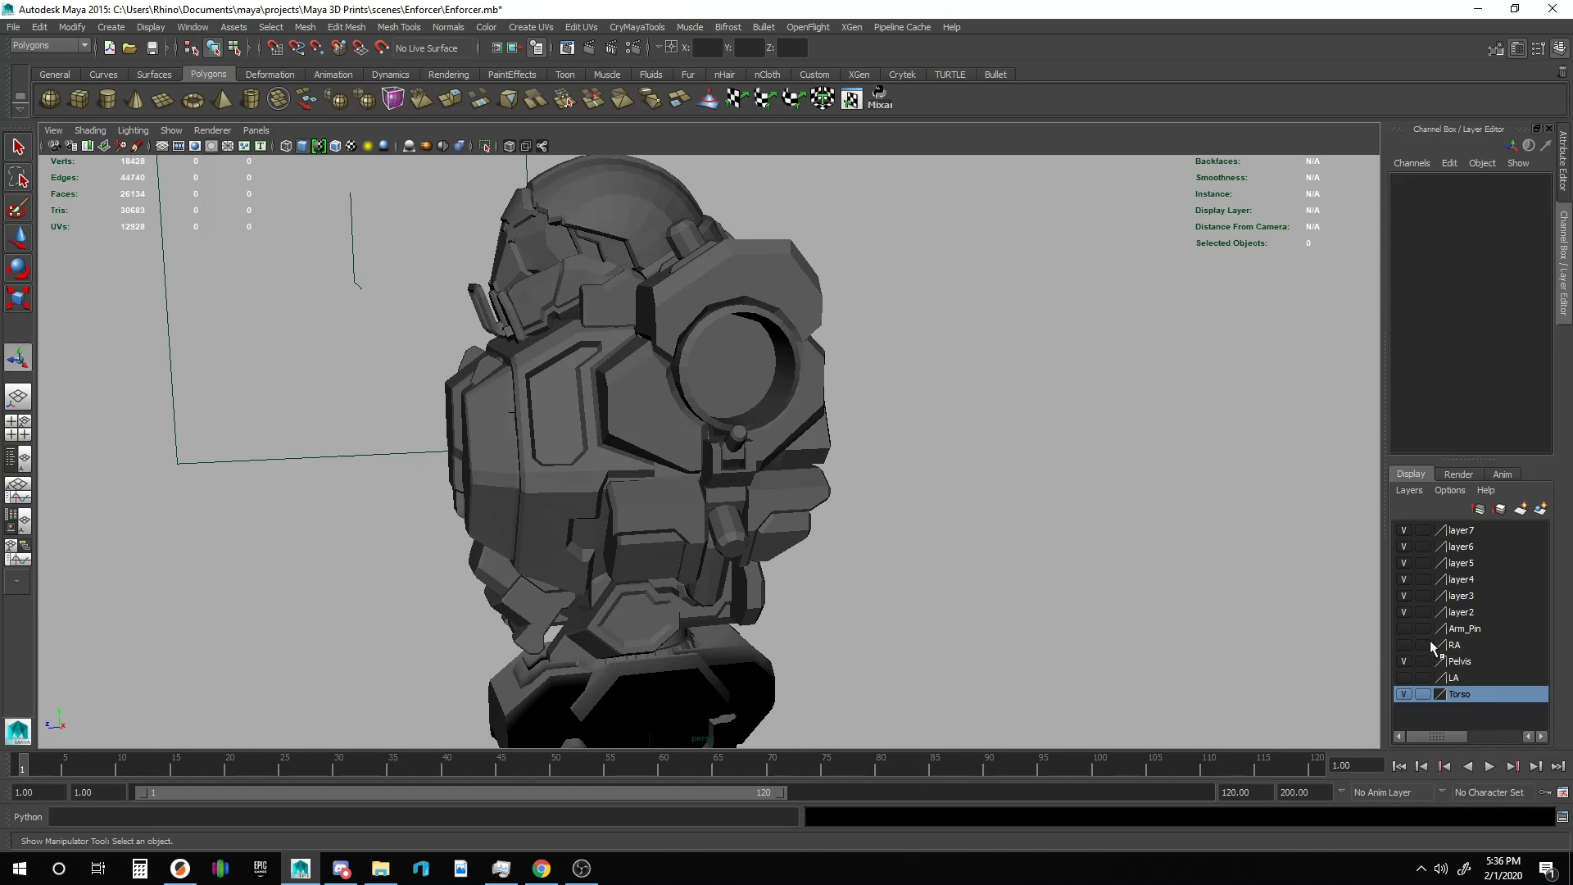
Show the RA and LA display layers to view both arms beside the torso.
click(1403, 645)
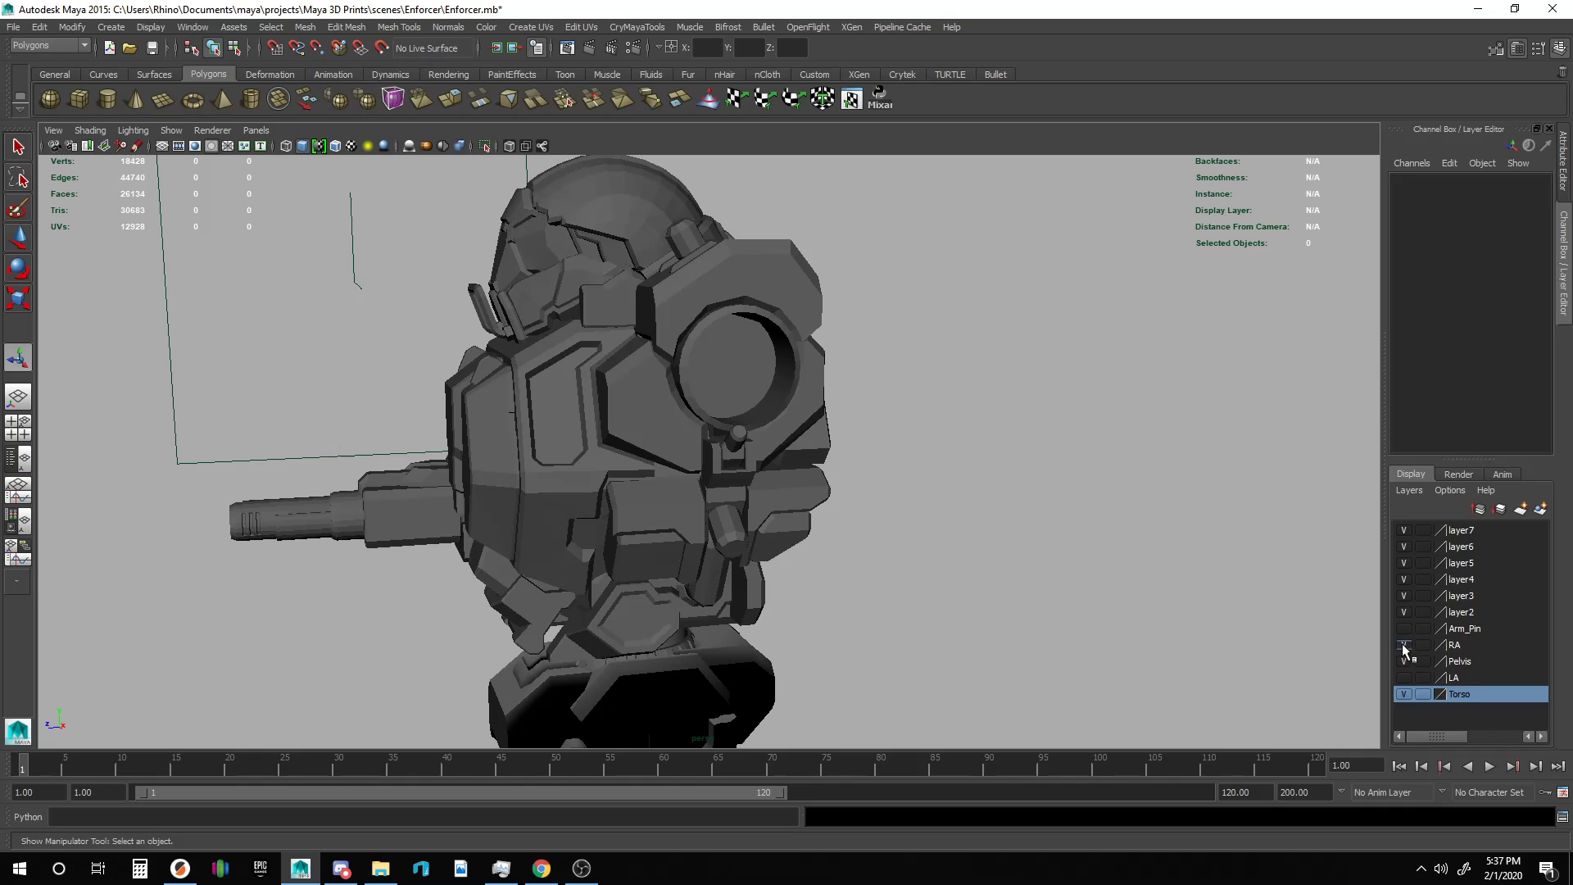
click(1404, 678)
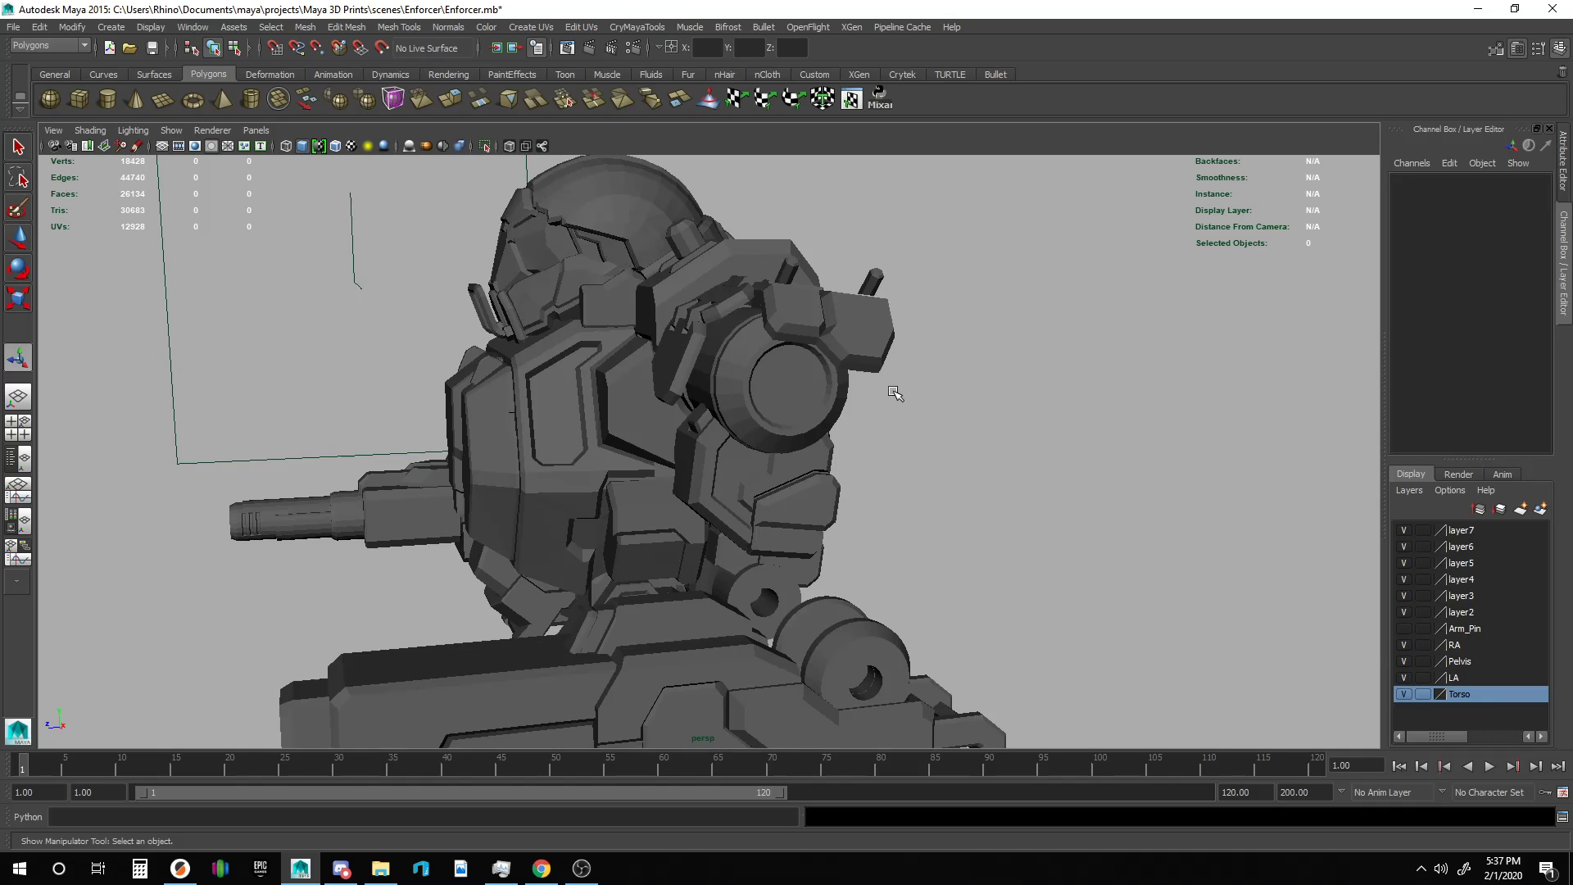
alt+drag(895, 385, 1001, 390)
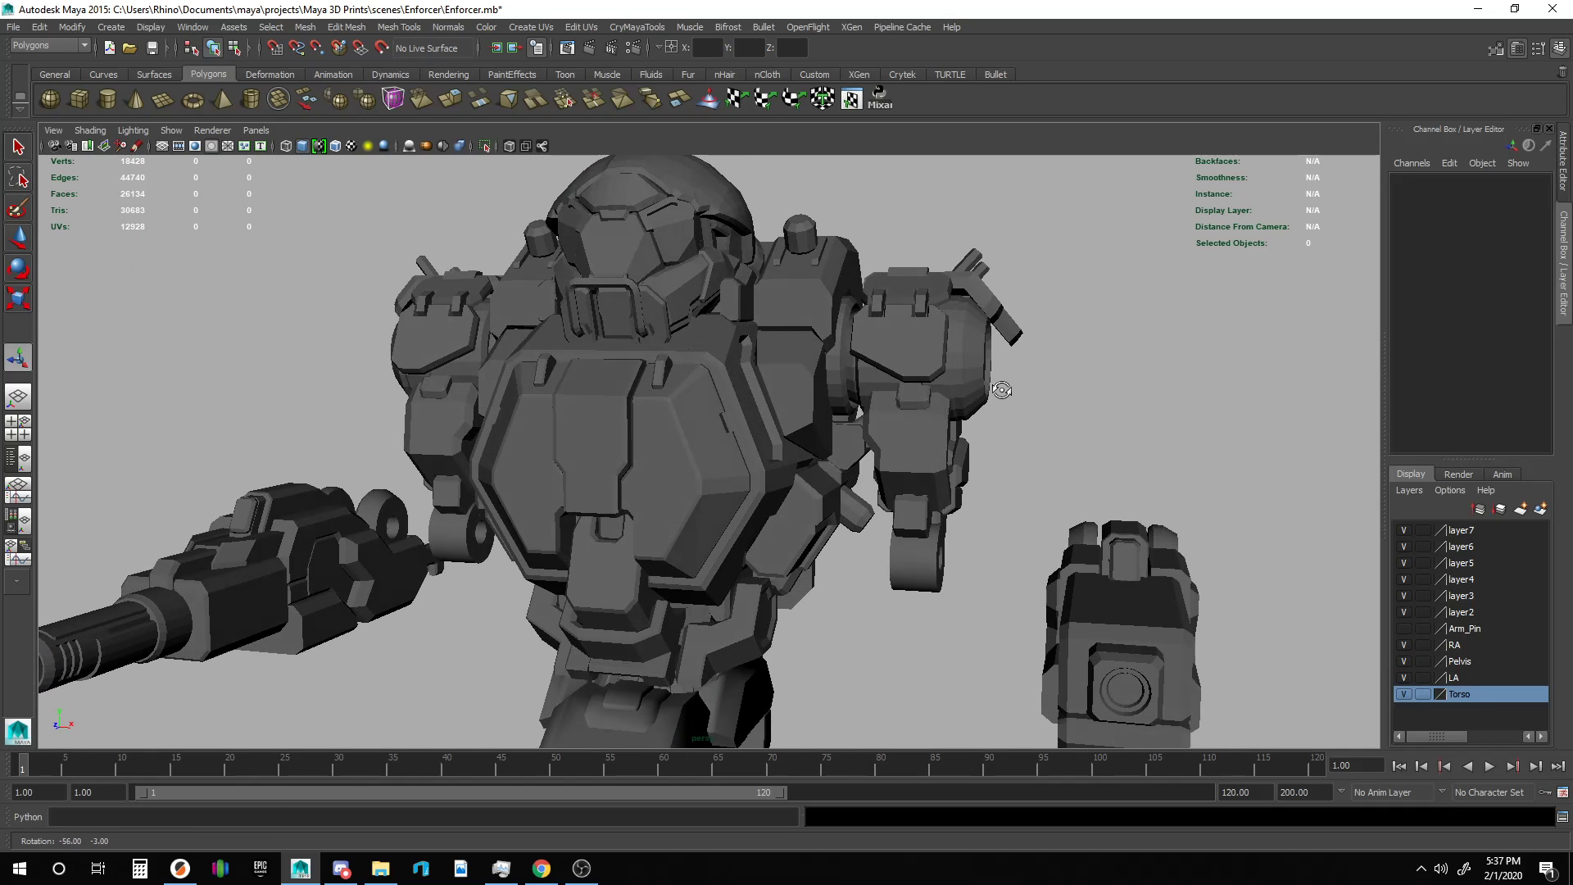
Try moving the whole L_Upper_Arm group outward along X by about 1.46 cm.
click(903, 367)
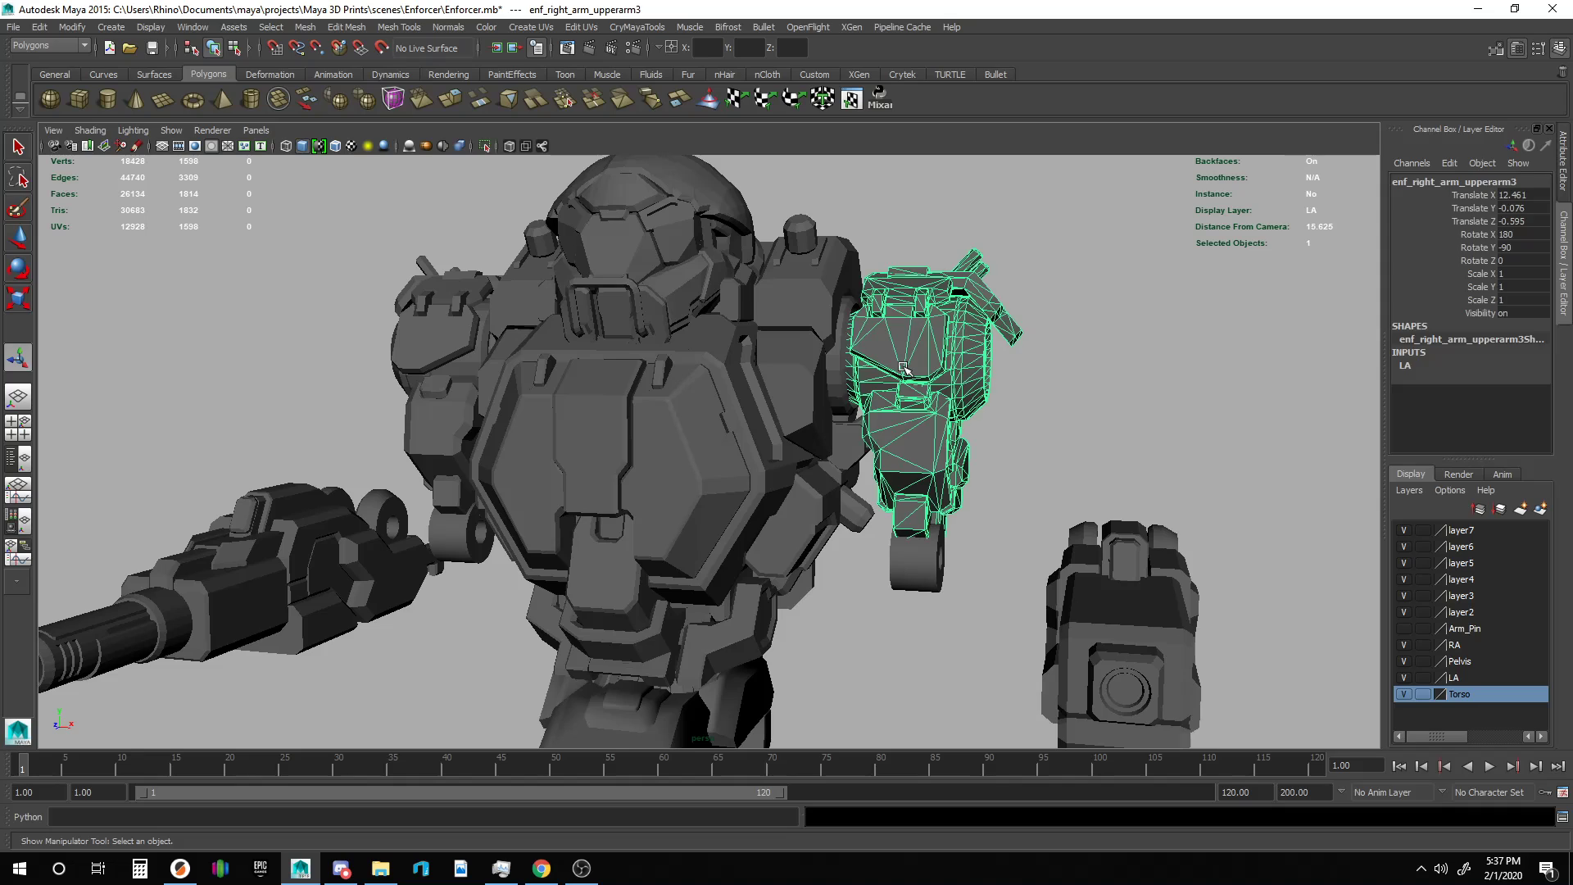
key(Up)
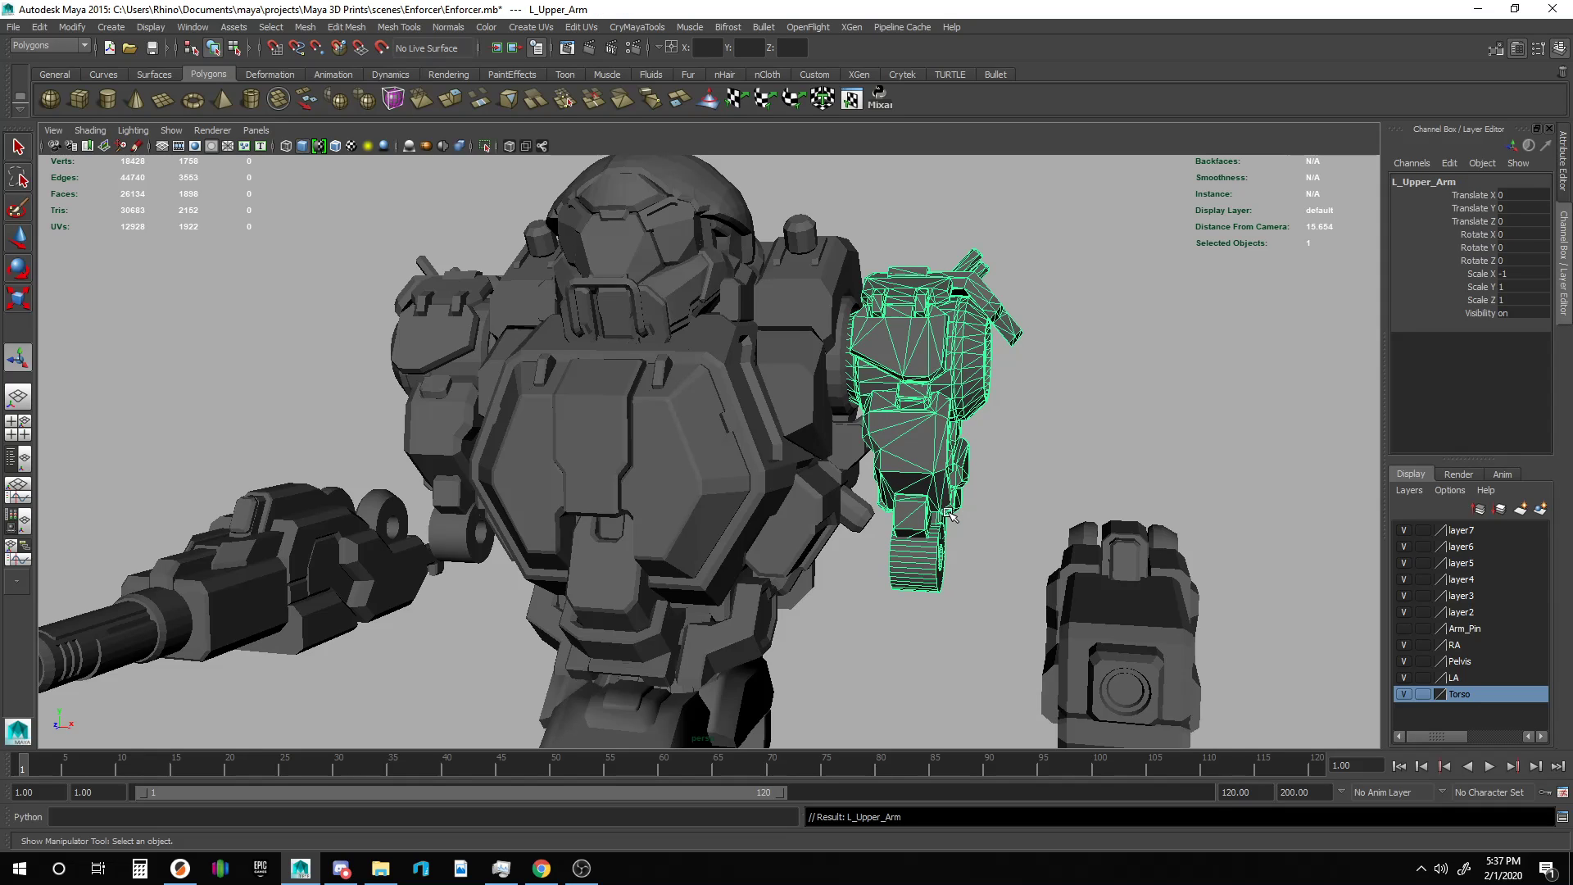
key(w)
drag(795, 549, 937, 572)
key(ctrl+z)
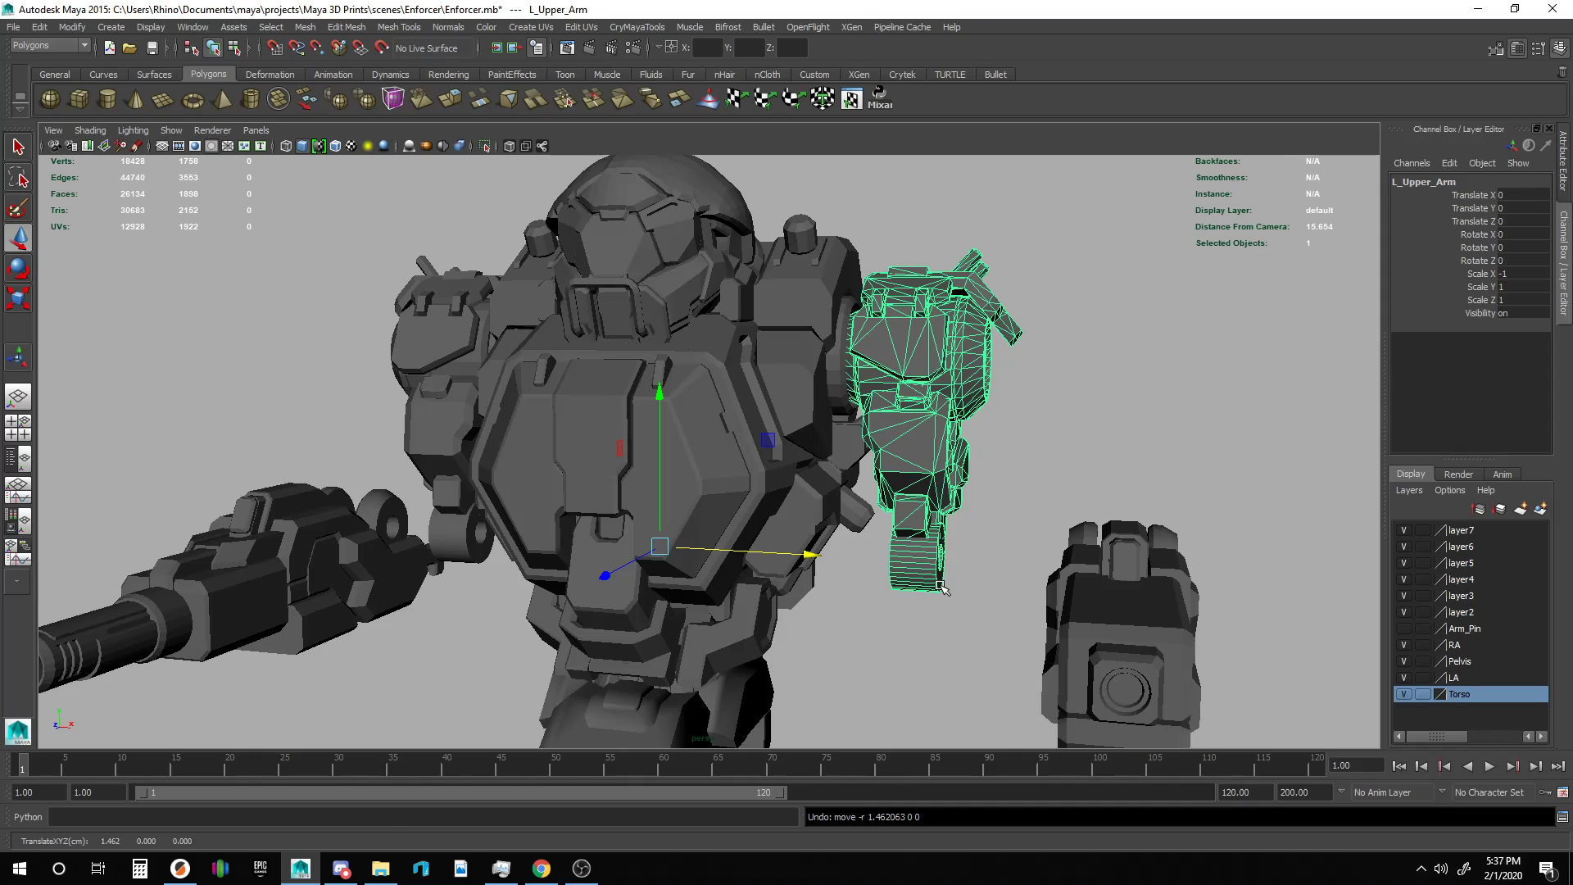
Undo the recent changes back through the shoulder plug's deletion, and try sliding the plug about 0.95 cm out of its socket.
key(ctrl+z)
key(ctrl+z)
key(ctrl+z)
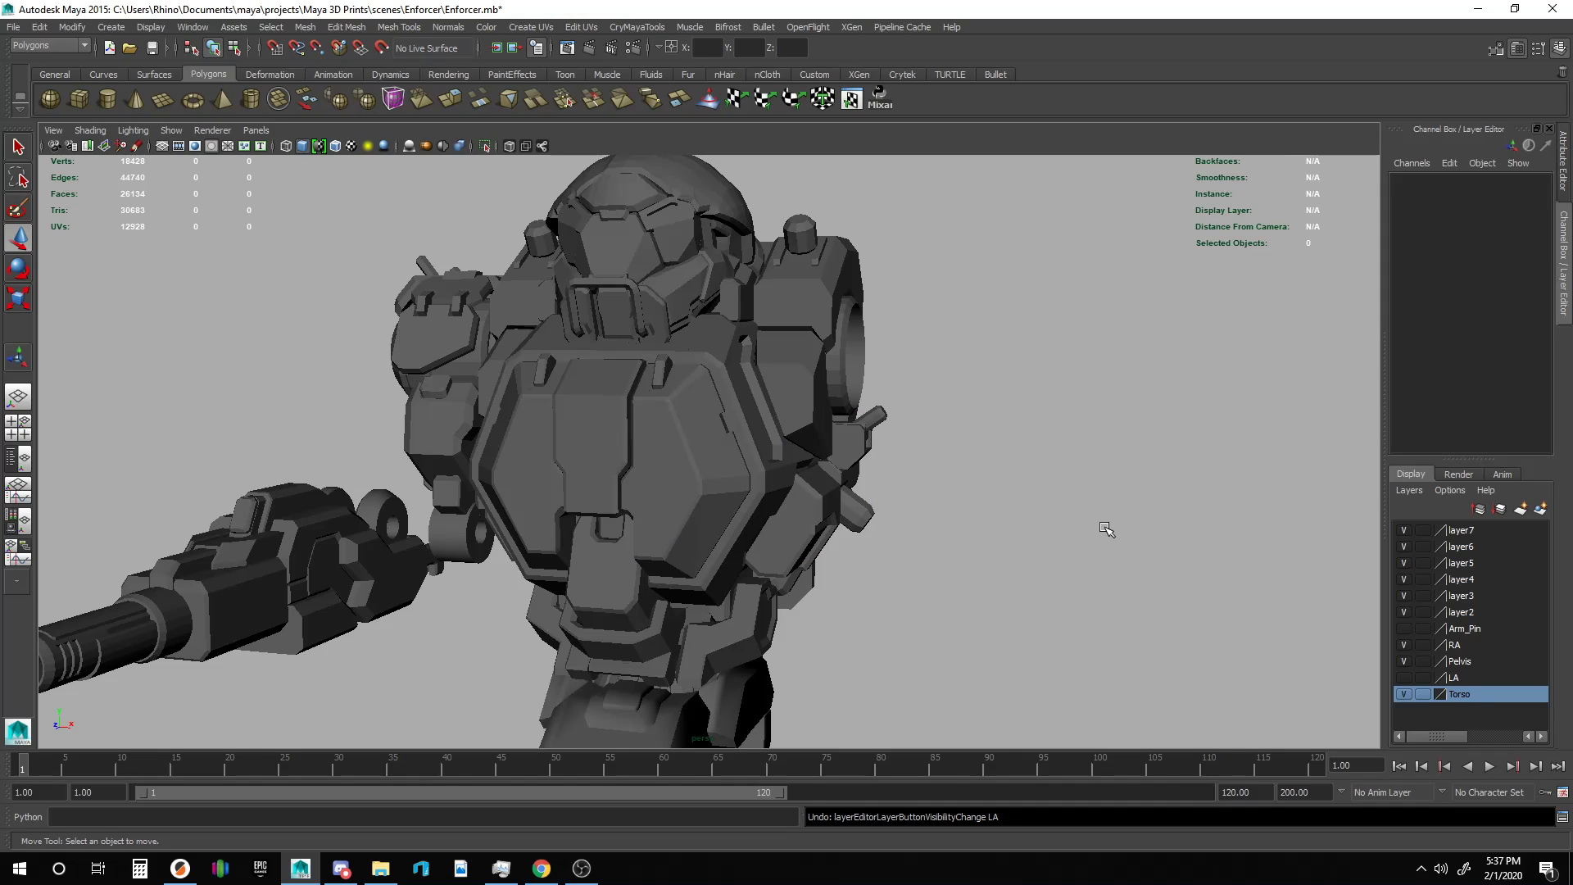
key(ctrl+z)
key(ctrl+z)
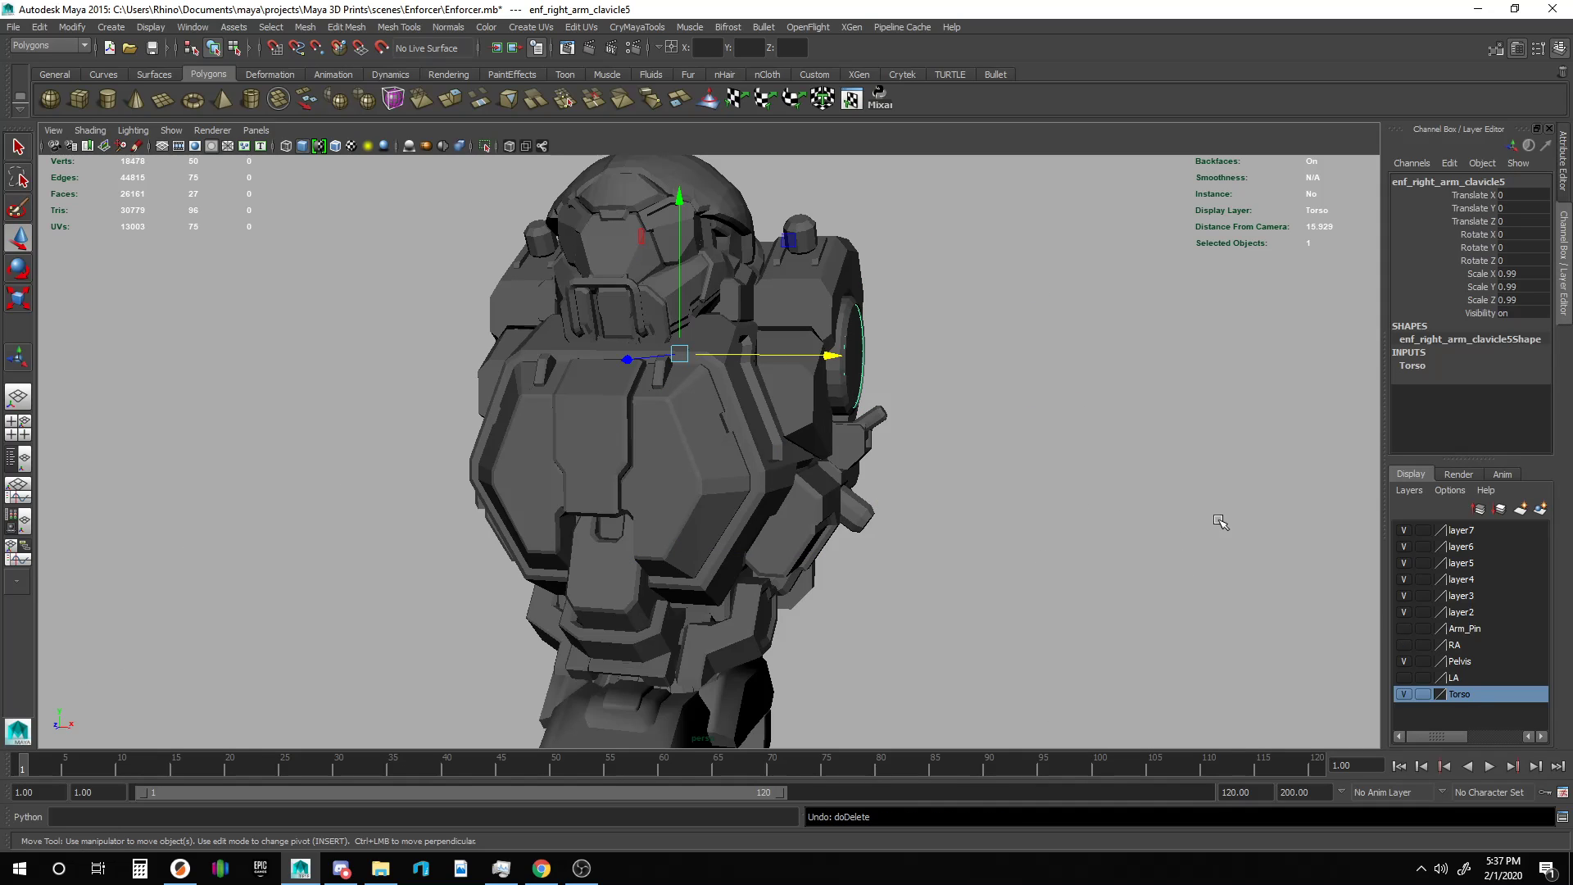
drag(828, 355, 889, 356)
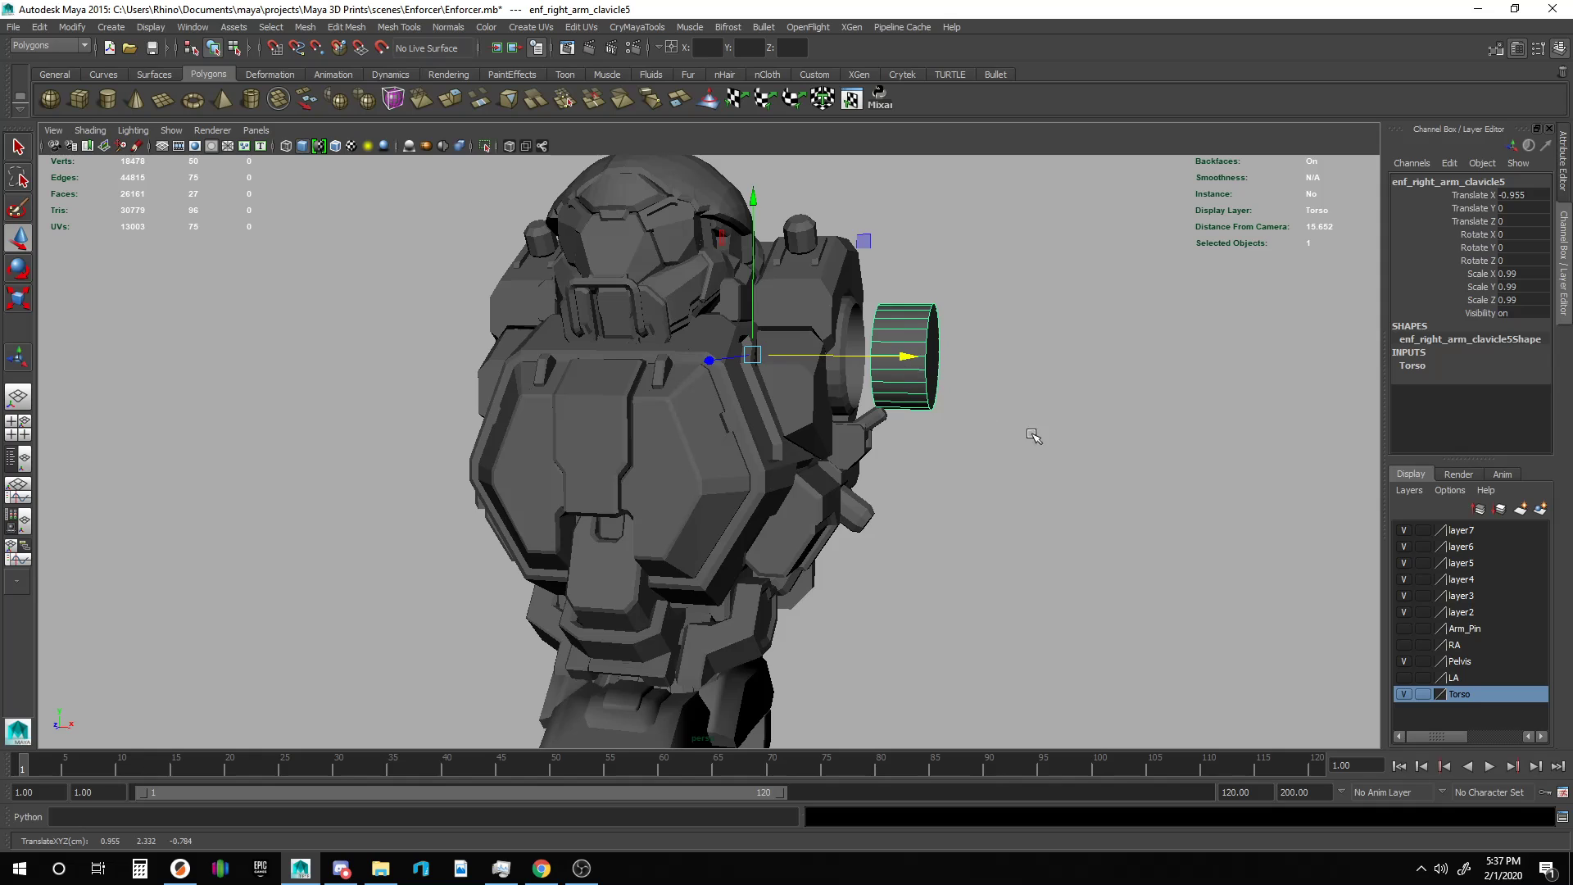
key(ctrl+z)
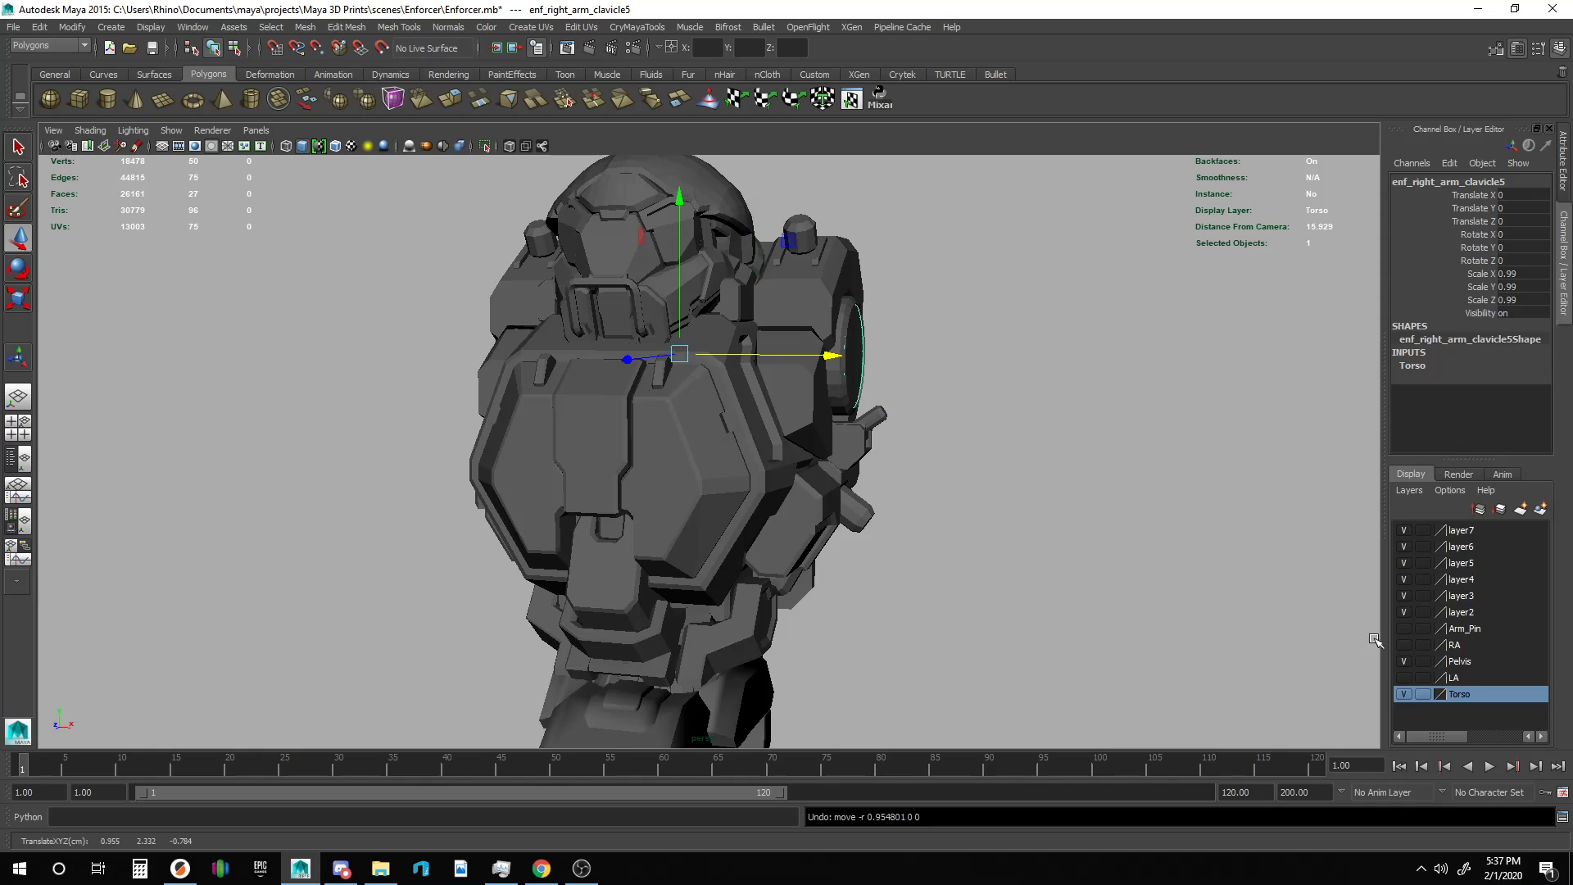
Assign the selected shoulder plug to the LA display layer.
right_click(1455, 680)
click(1475, 695)
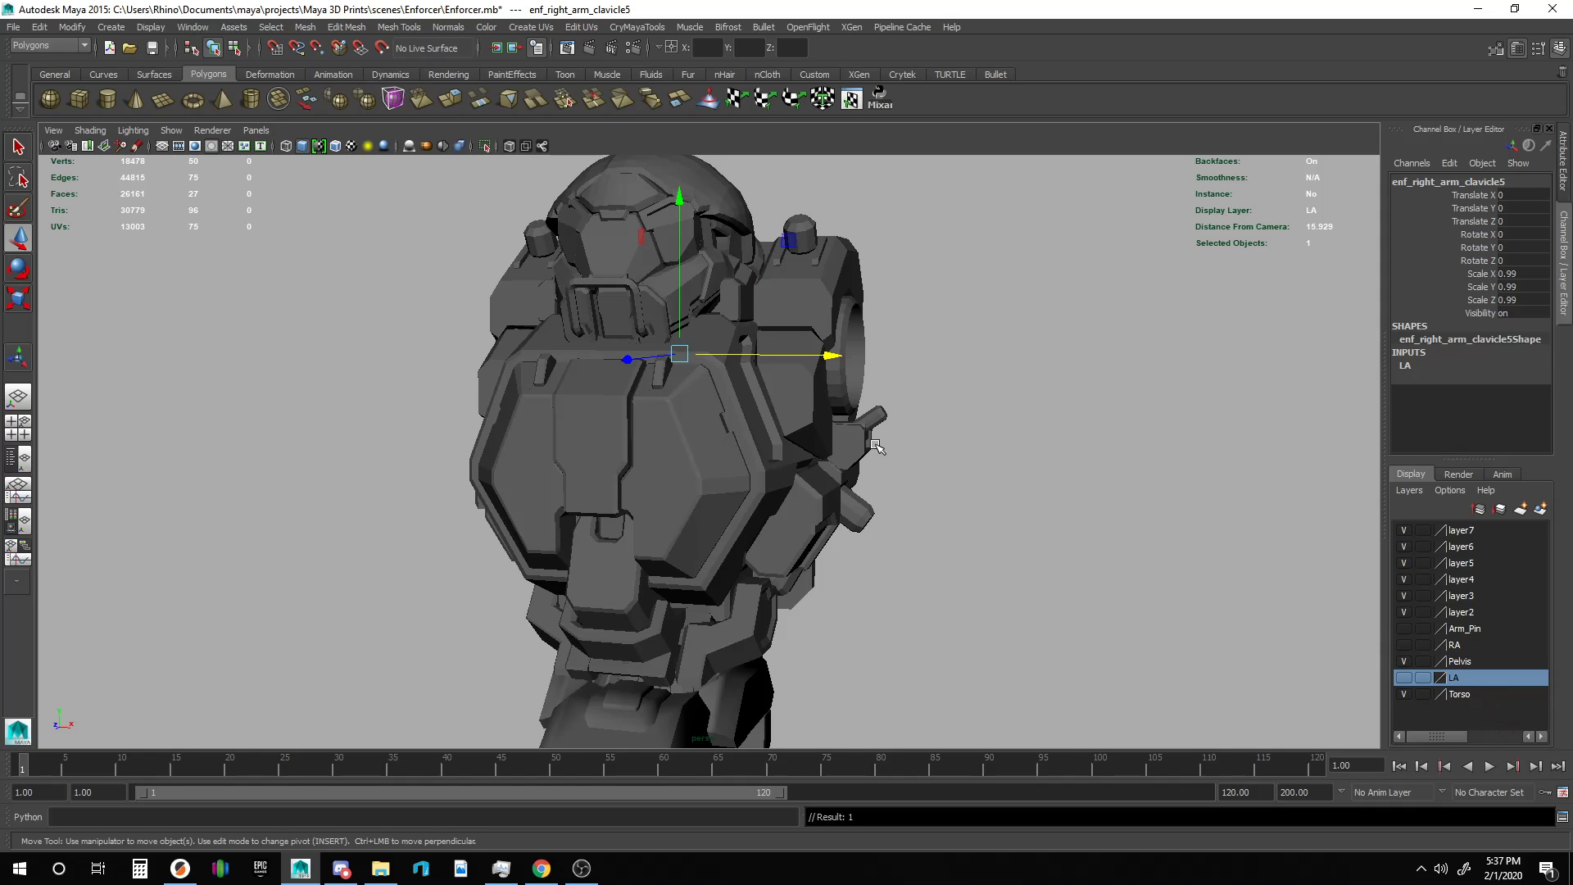
alt+drag(875, 445, 1065, 500)
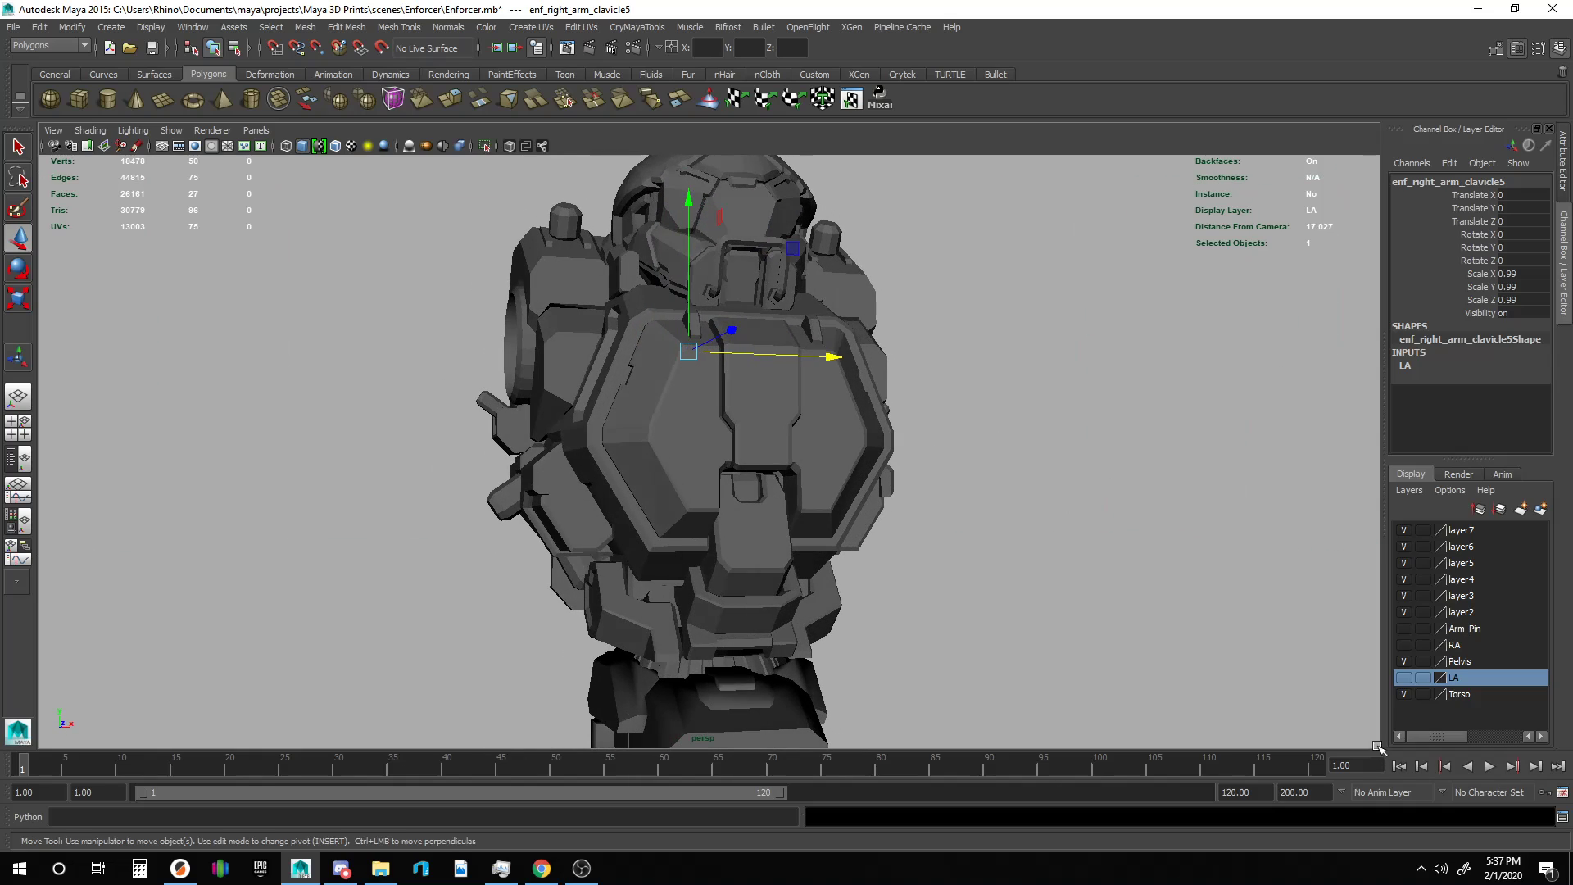
Hide the Torso layer and select the pelvis mesh together with the toothed ring around its dome.
click(1404, 695)
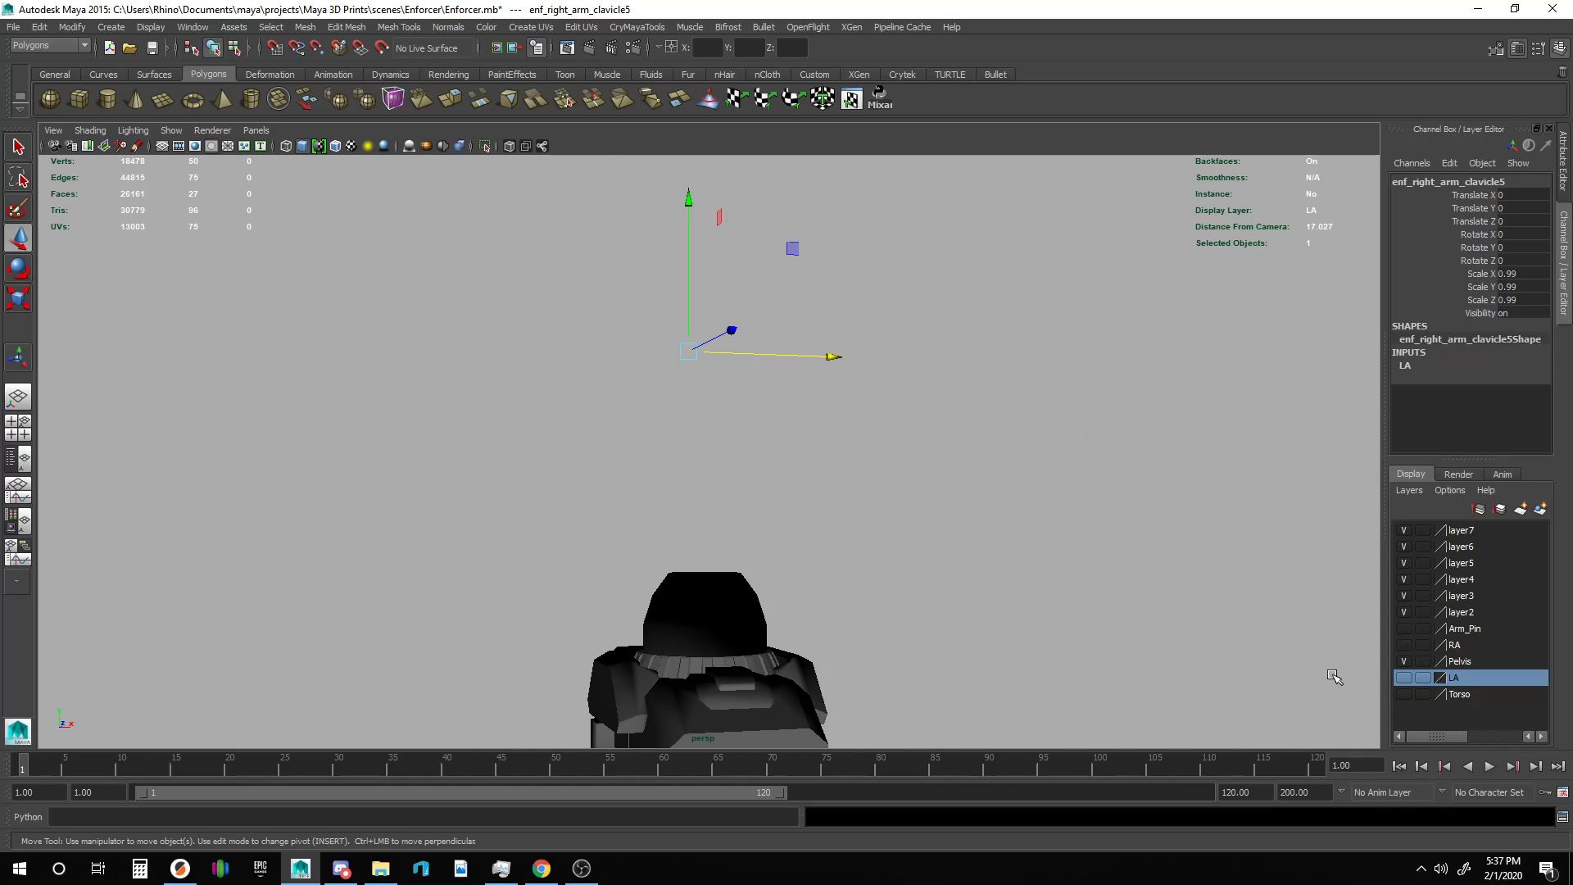
alt+drag(1333, 677, 900, 482)
click(756, 496)
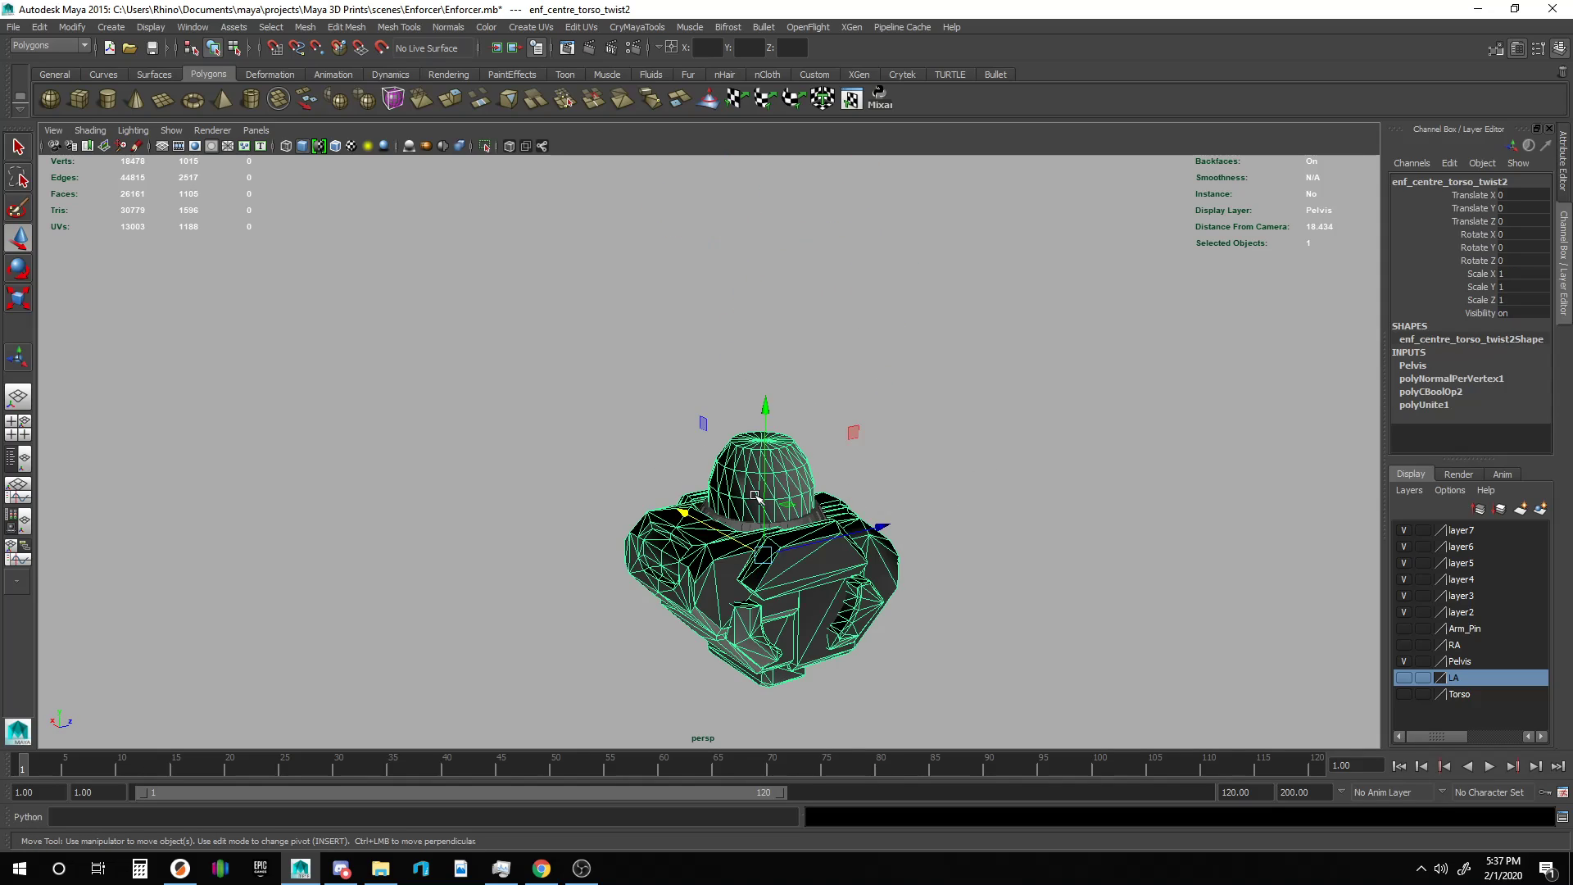
scroll(756, 495, up, 5)
alt+drag(967, 571, 622, 287)
scroll(1024, 667, down, 3)
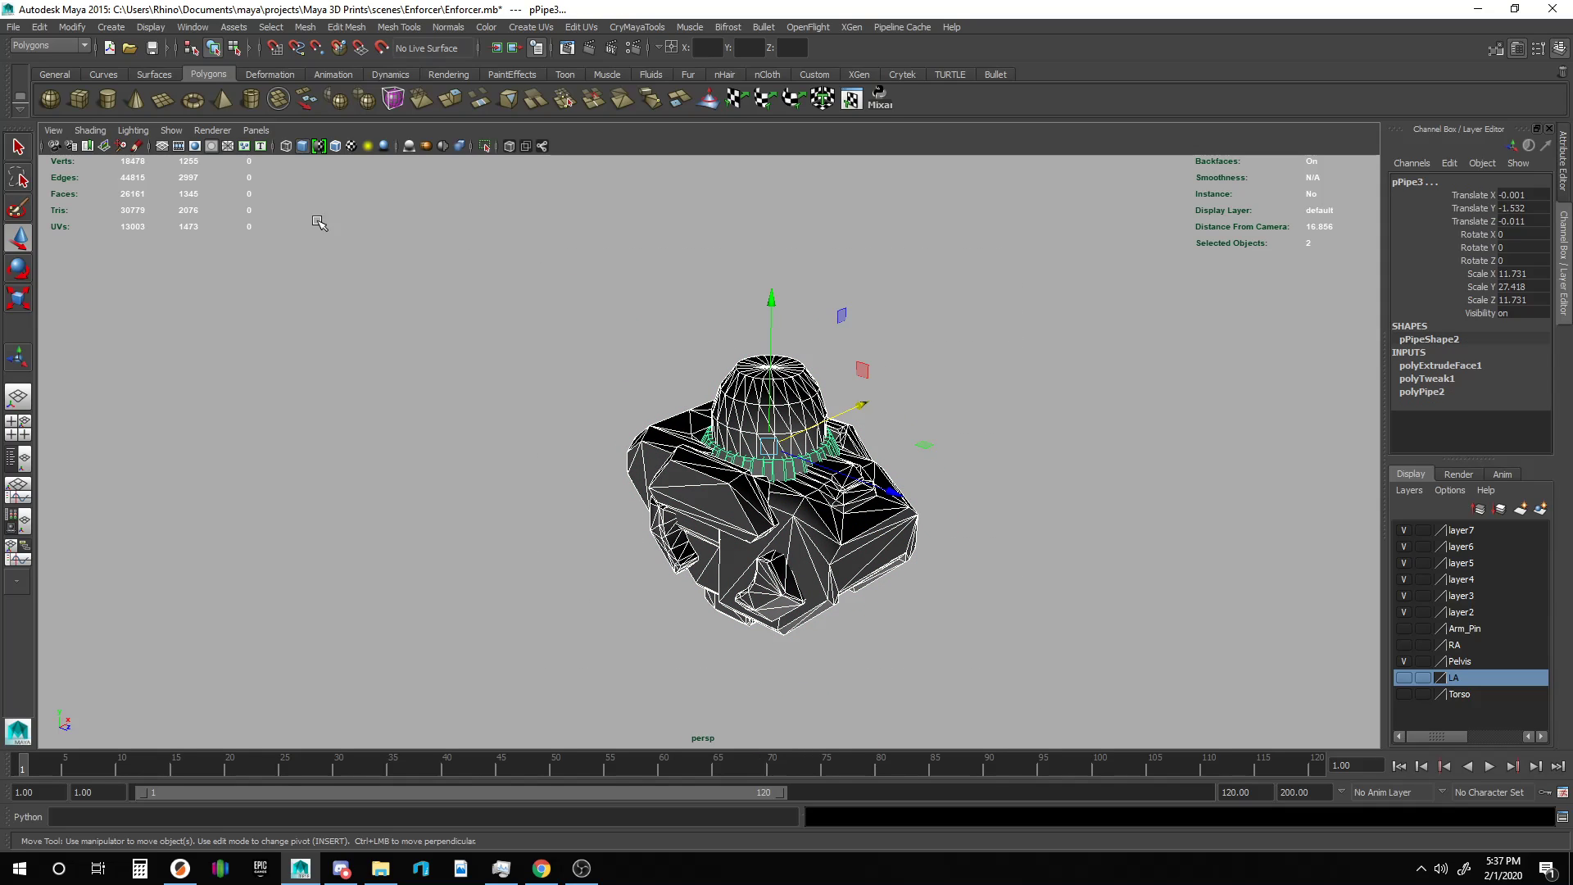
Export the selected pelvis parts as an OBJ file named "Pelvis Test" in the Enforcer scenes folder.
click(9, 27)
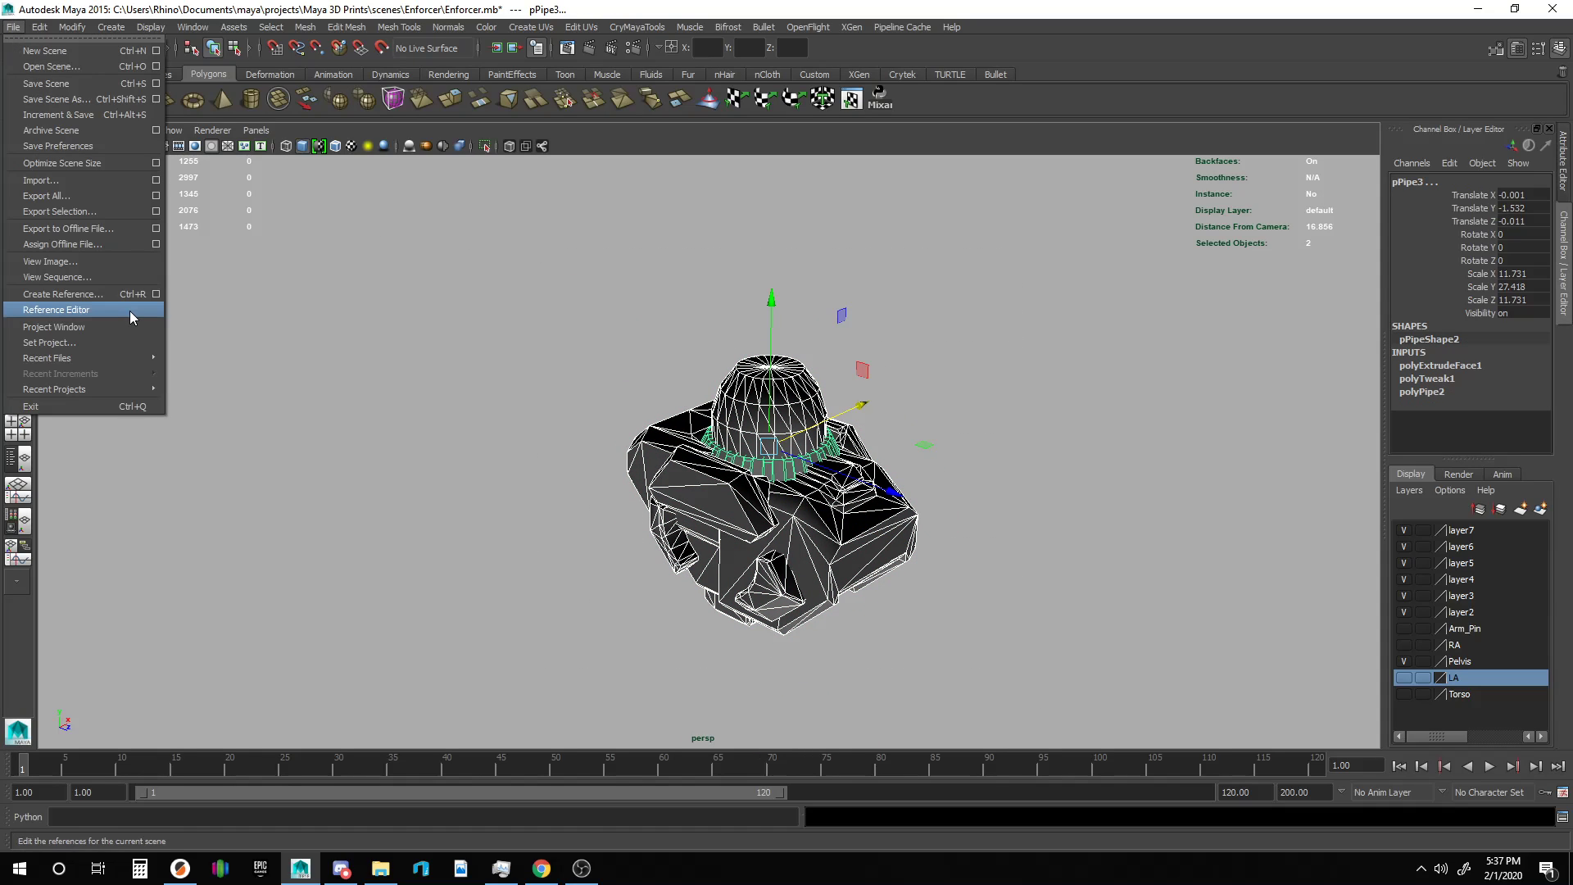
mouse_move(121, 358)
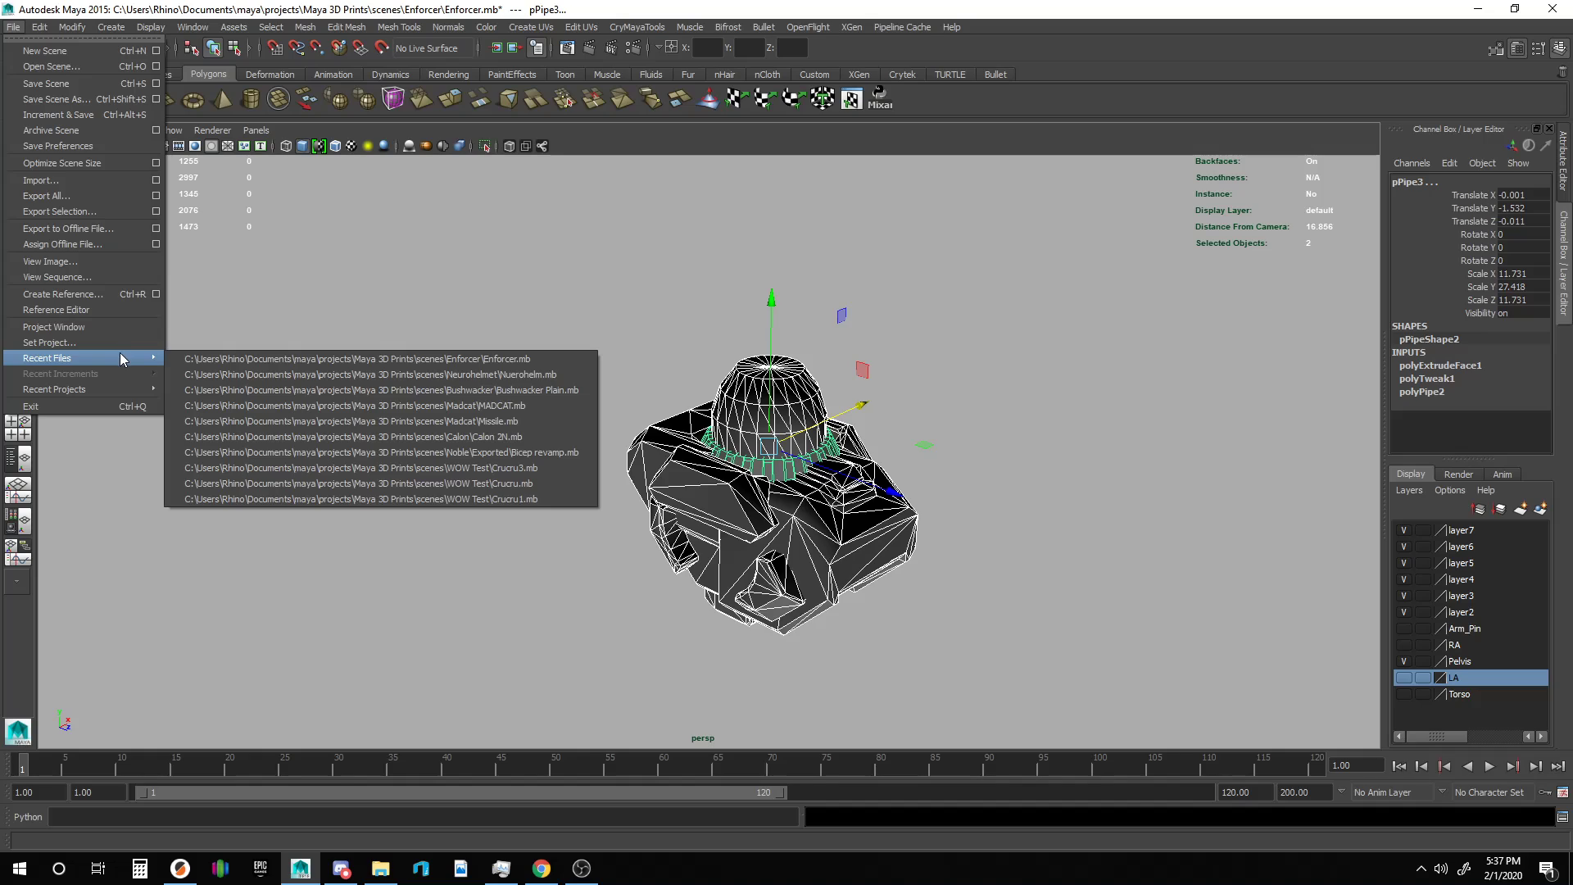
click(130, 207)
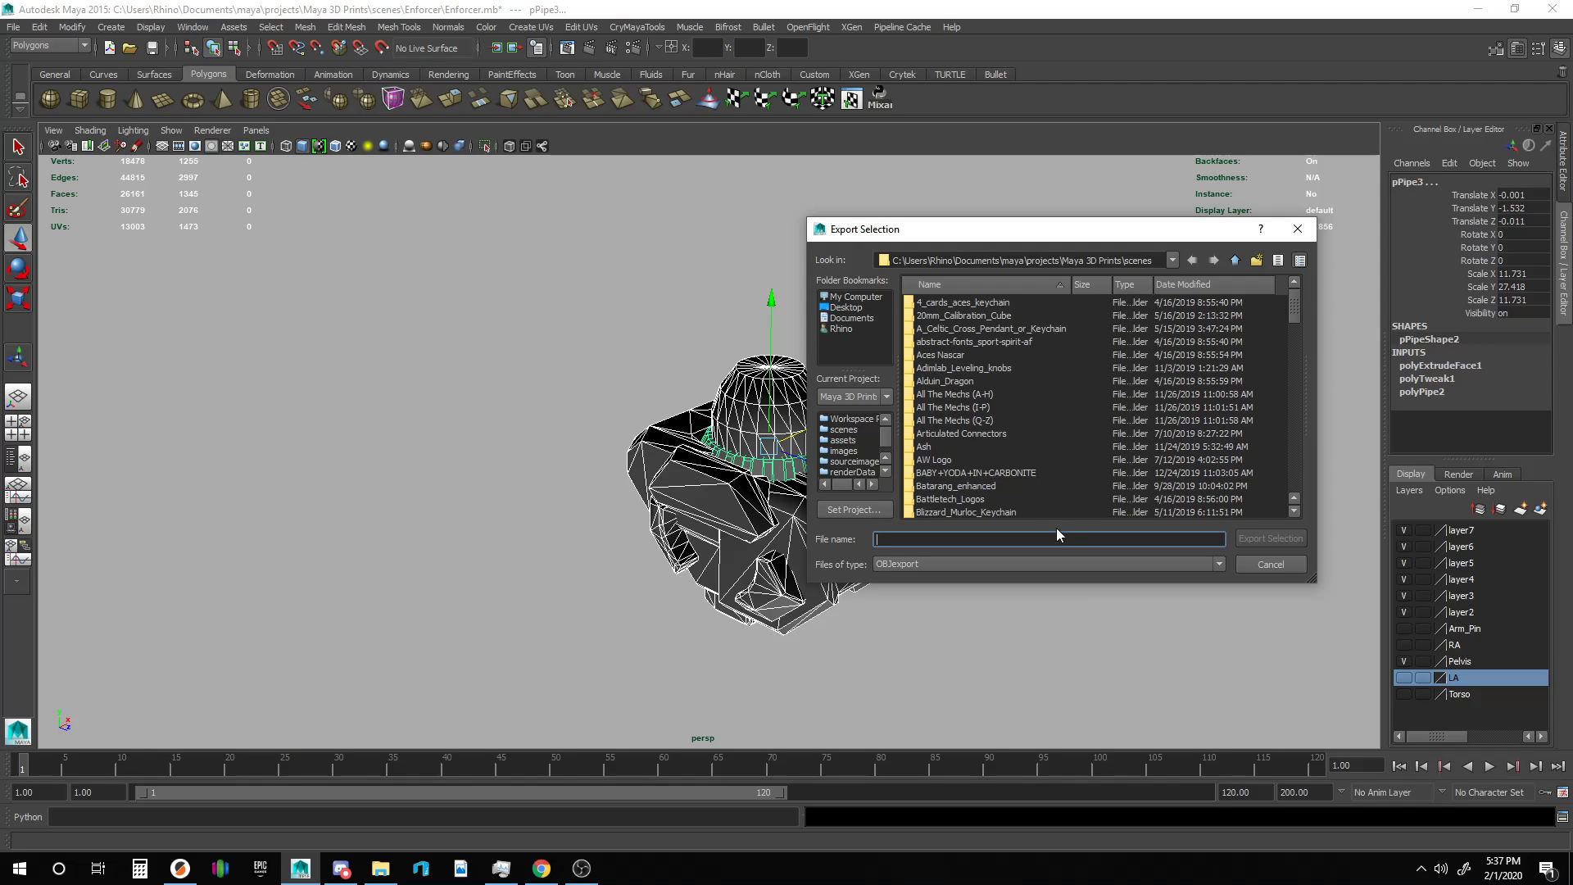
scroll(971, 420, down, 10)
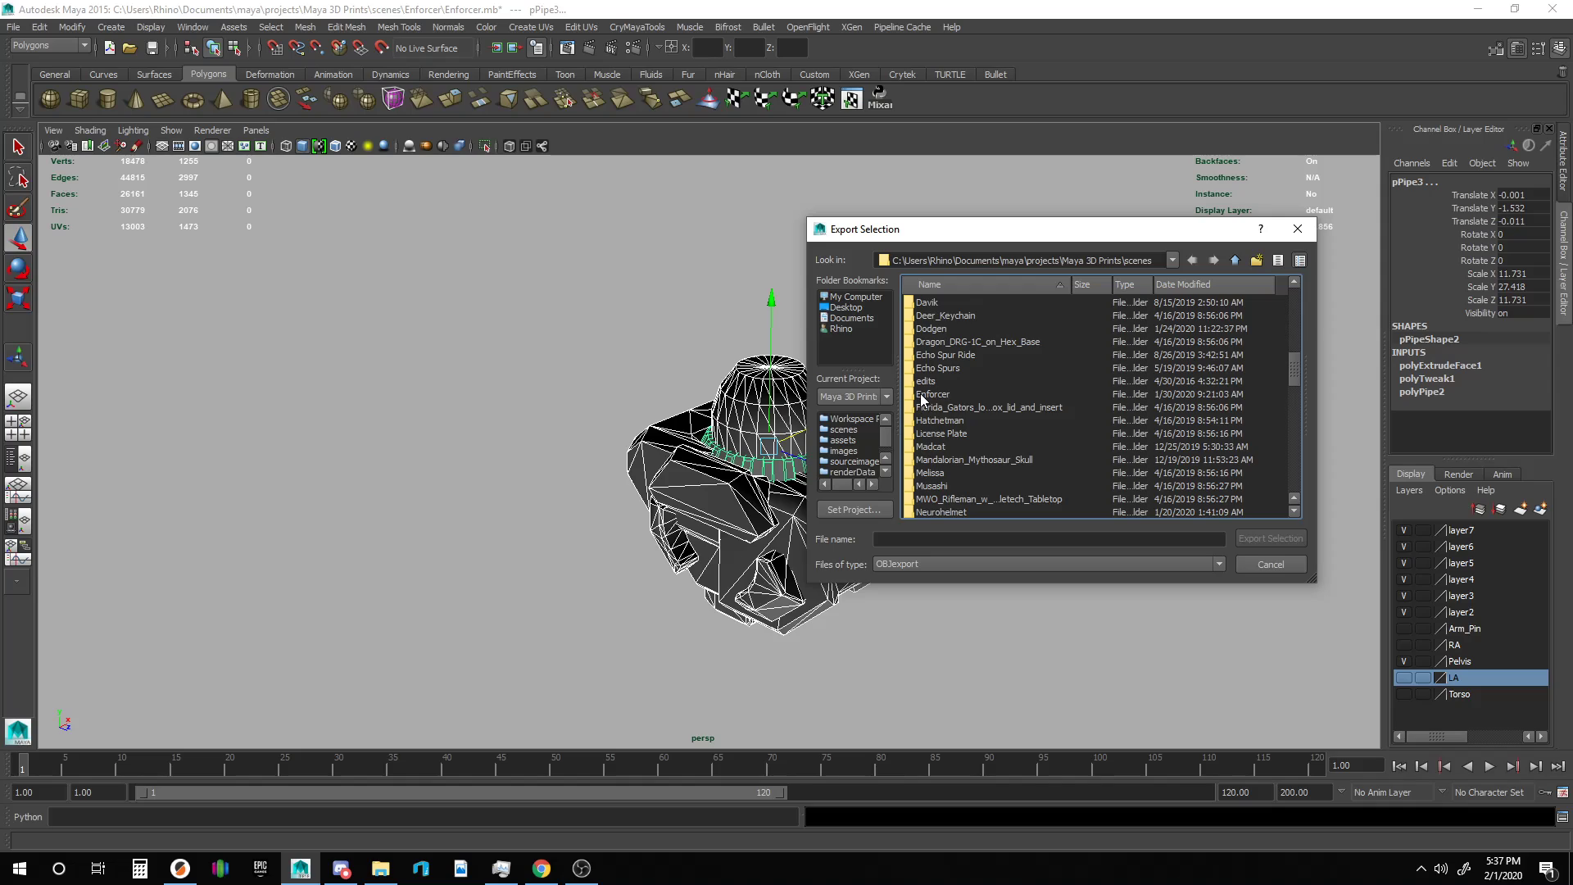
double_click(932, 394)
click(913, 544)
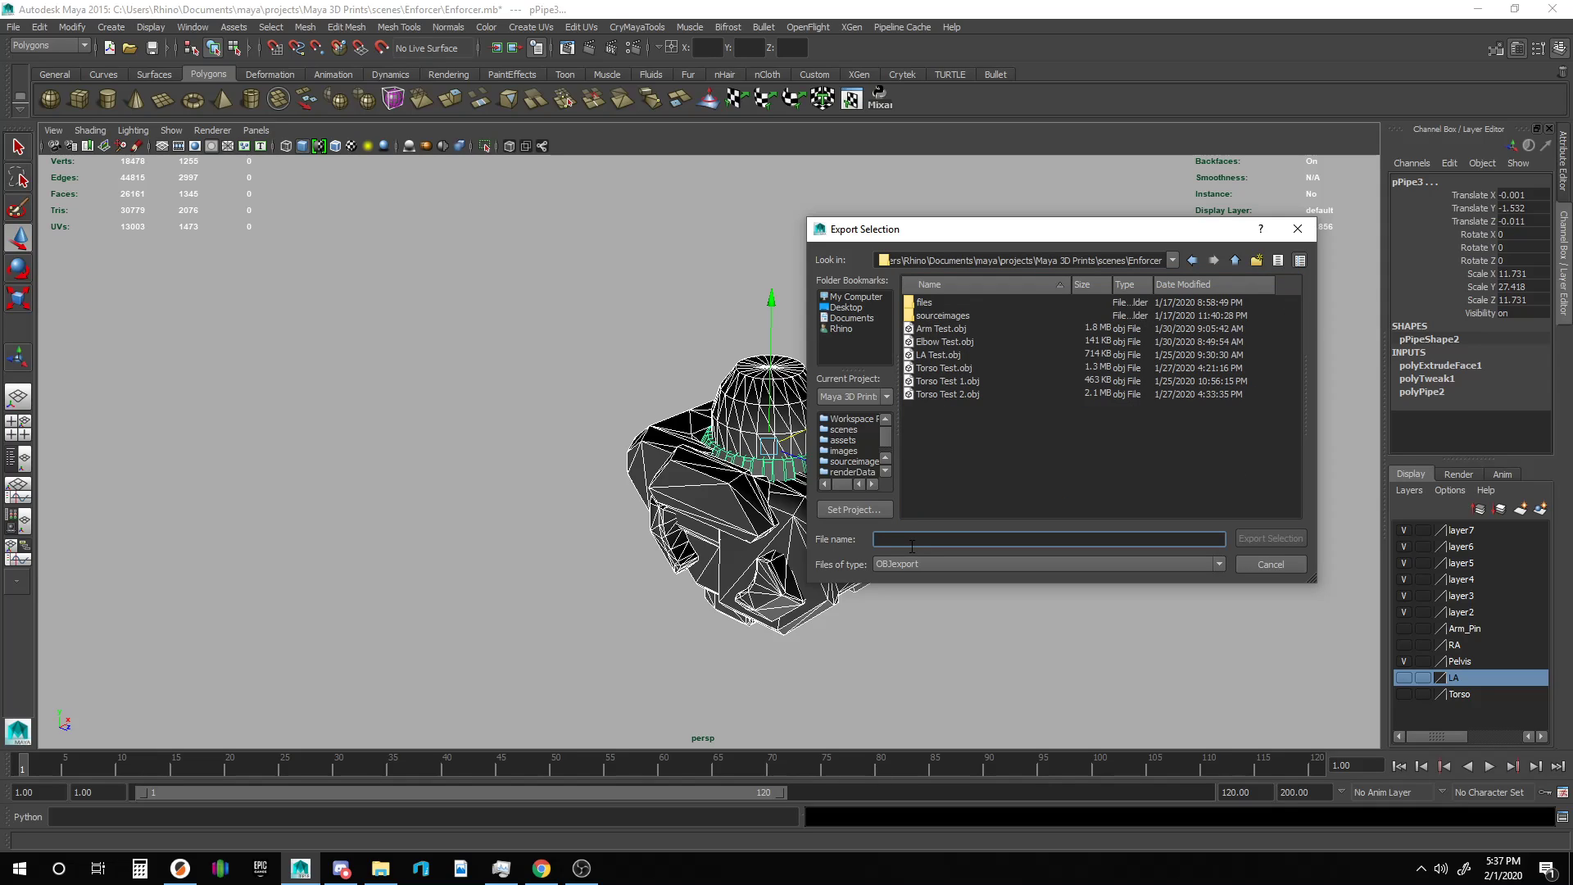
text(Pelvis Test)
key(Return)
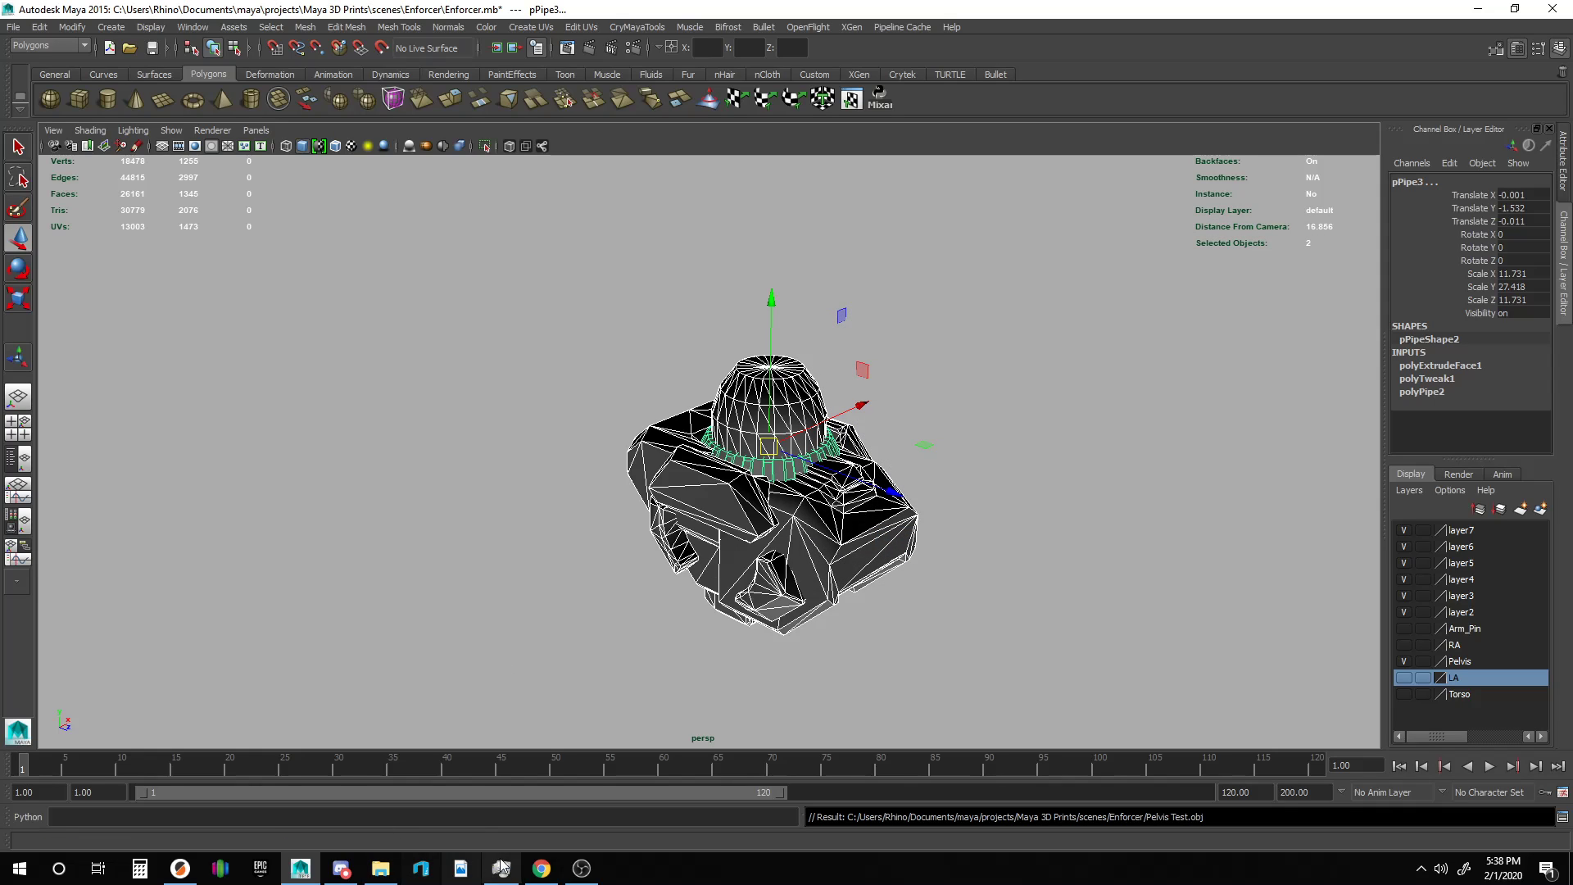
Switch to File Explorer and open the Enforcer folder inside scenes.
click(380, 869)
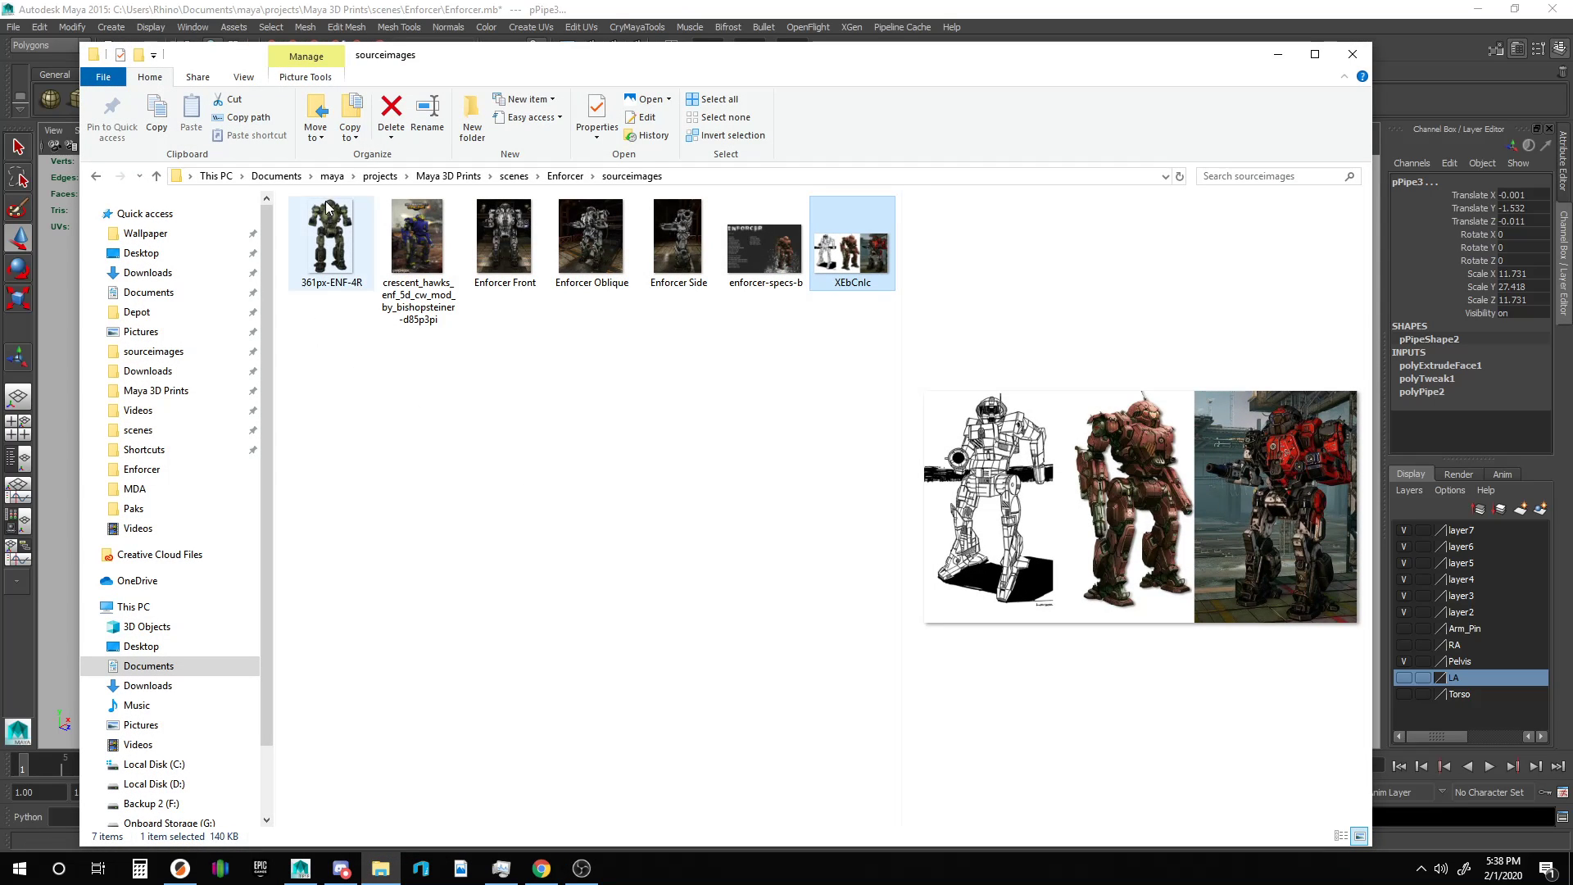
click(514, 176)
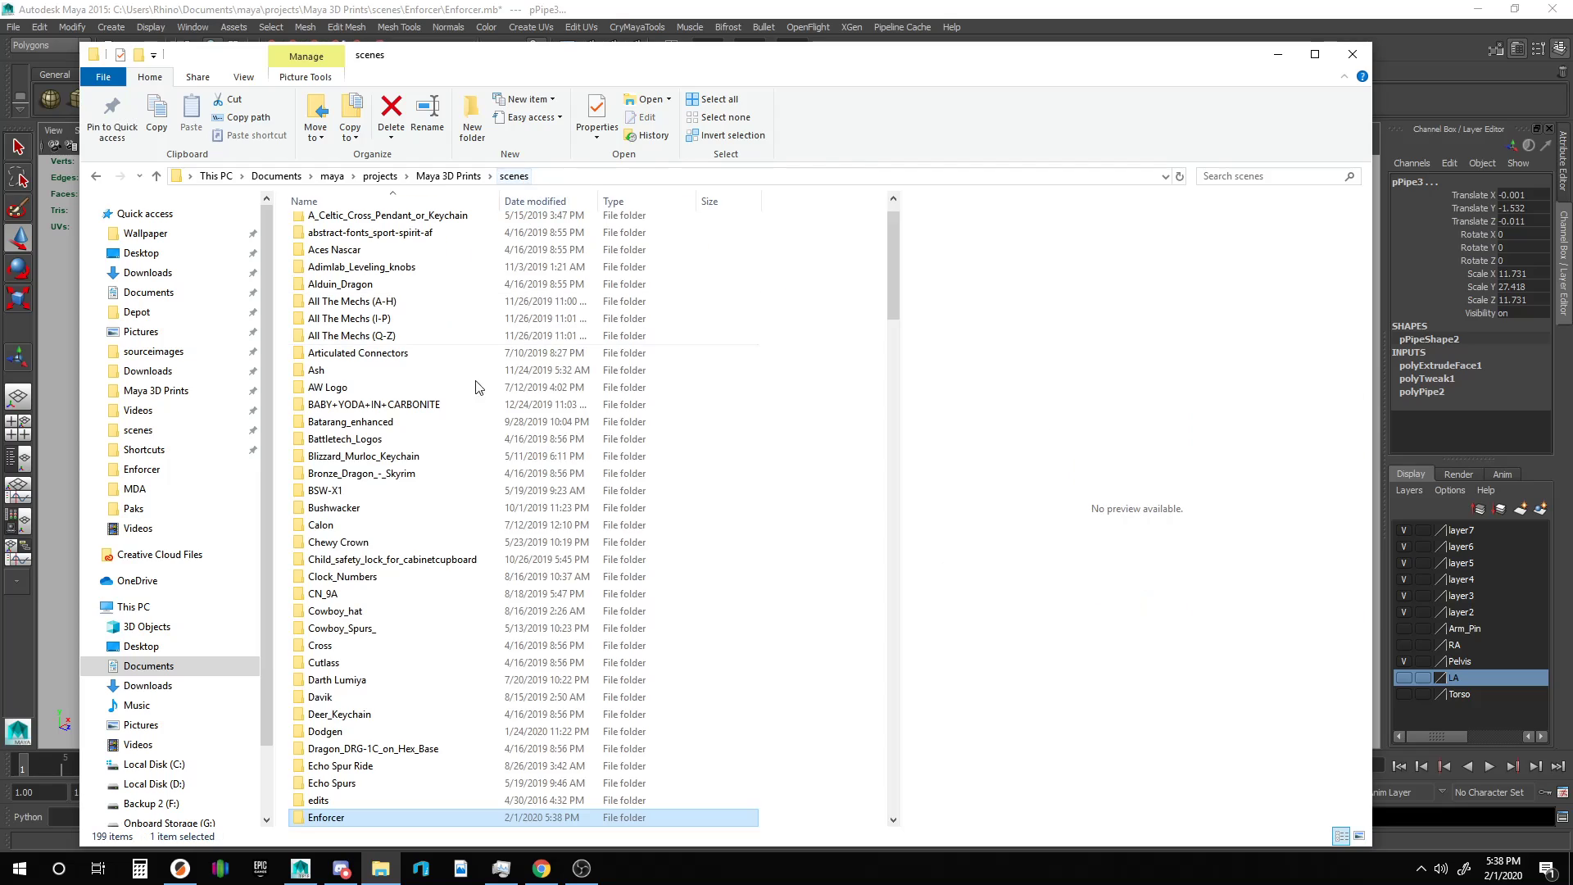
double_click(359, 815)
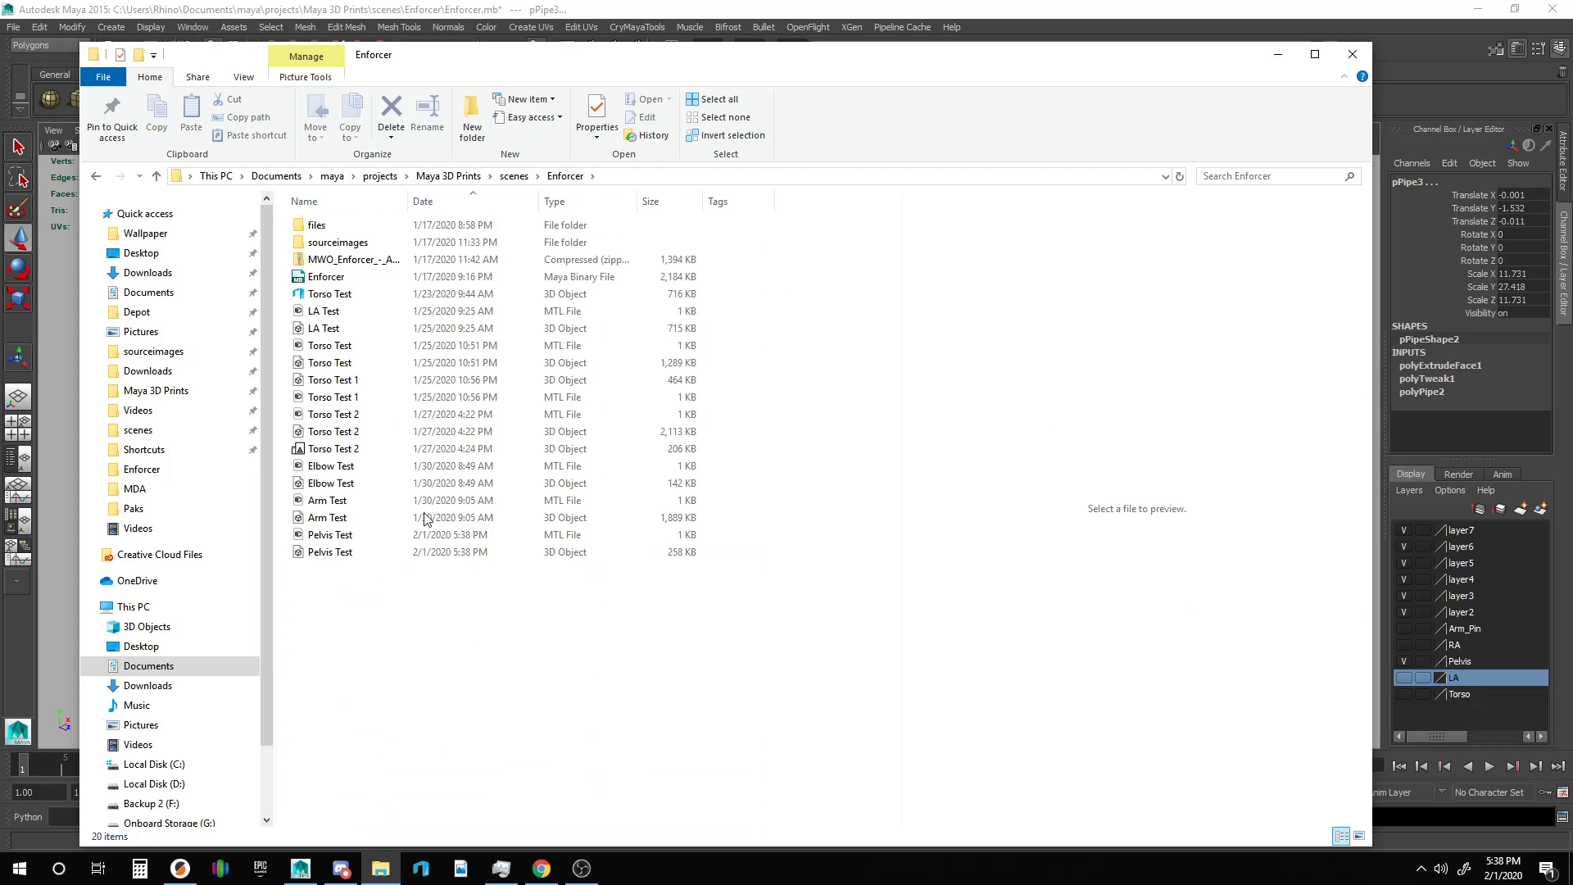
click(340, 539)
right_click(341, 540)
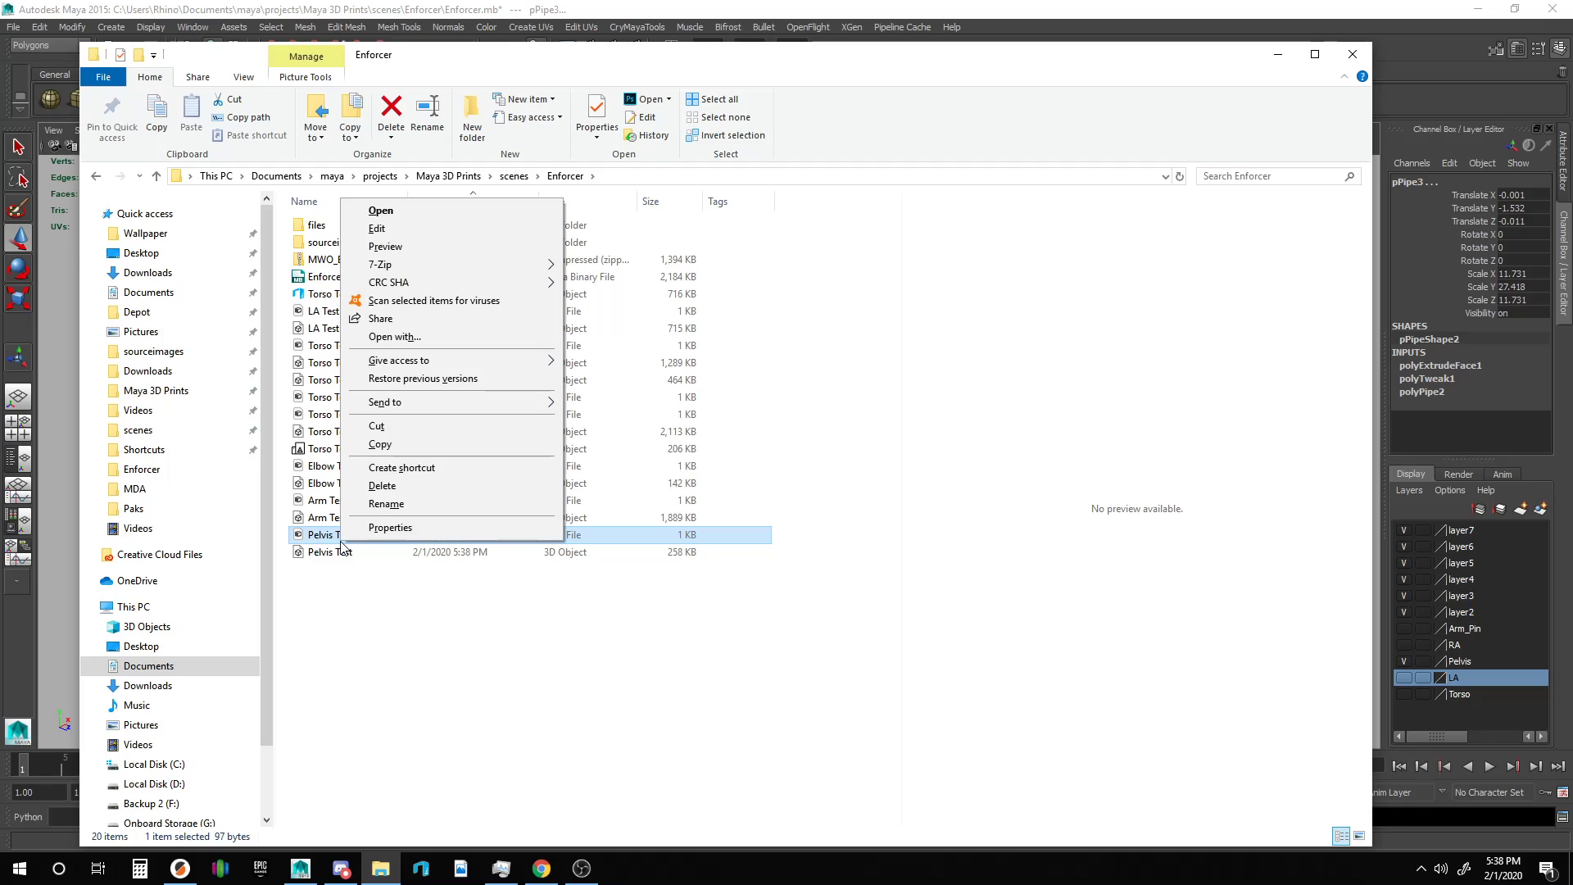
mouse_move(490, 279)
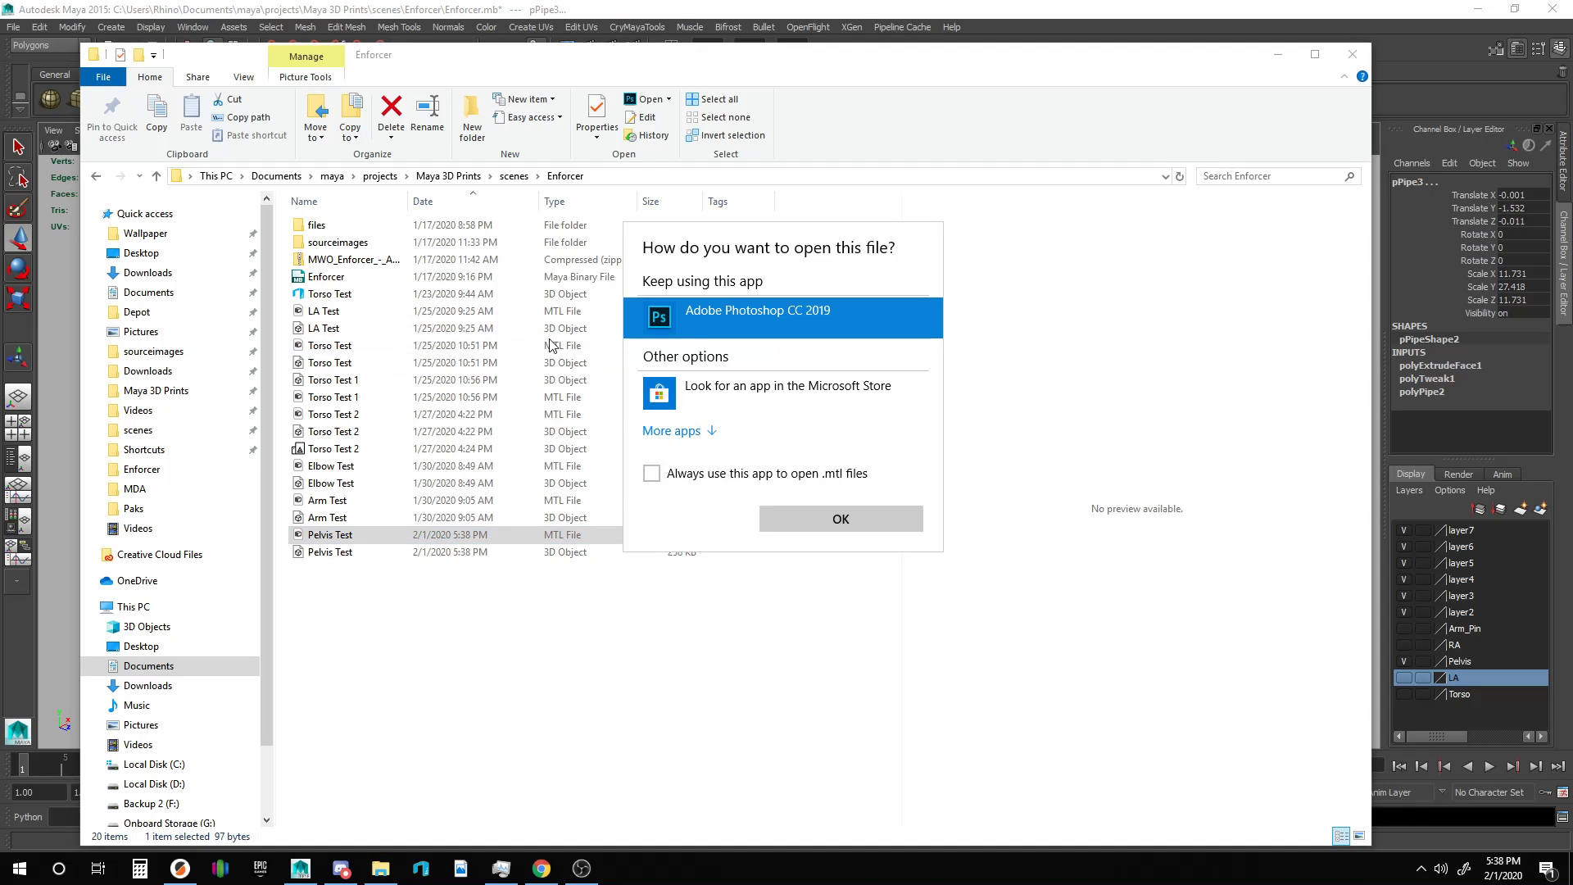
click(872, 525)
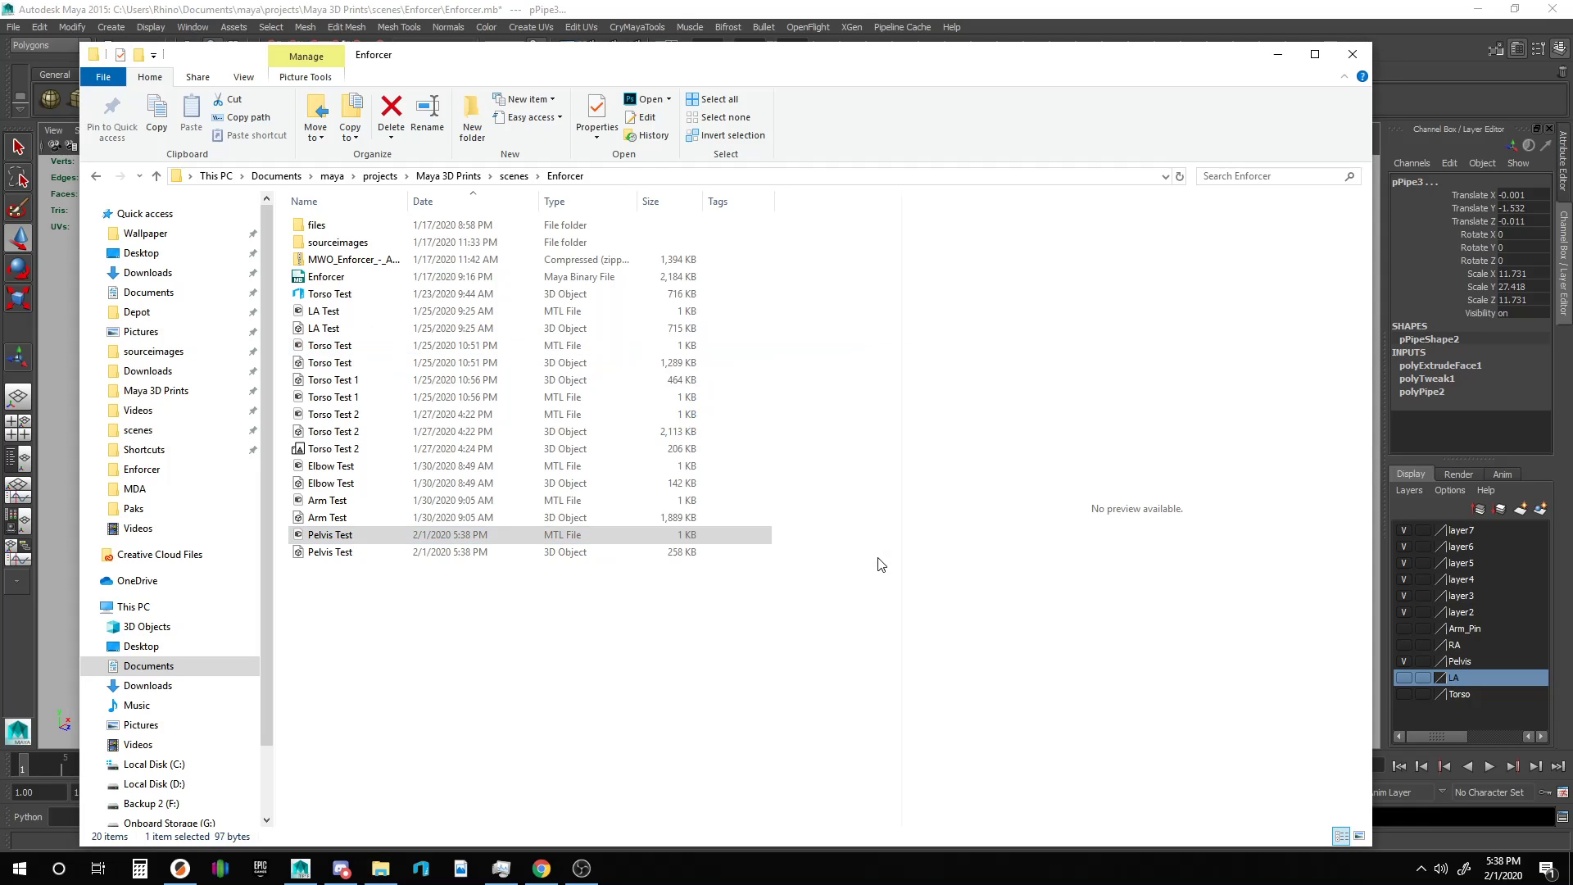
Import the Pelvis Test 3D object into 3D Builder with inches as the file's units, and repair its invalid geometry.
right_click(520, 551)
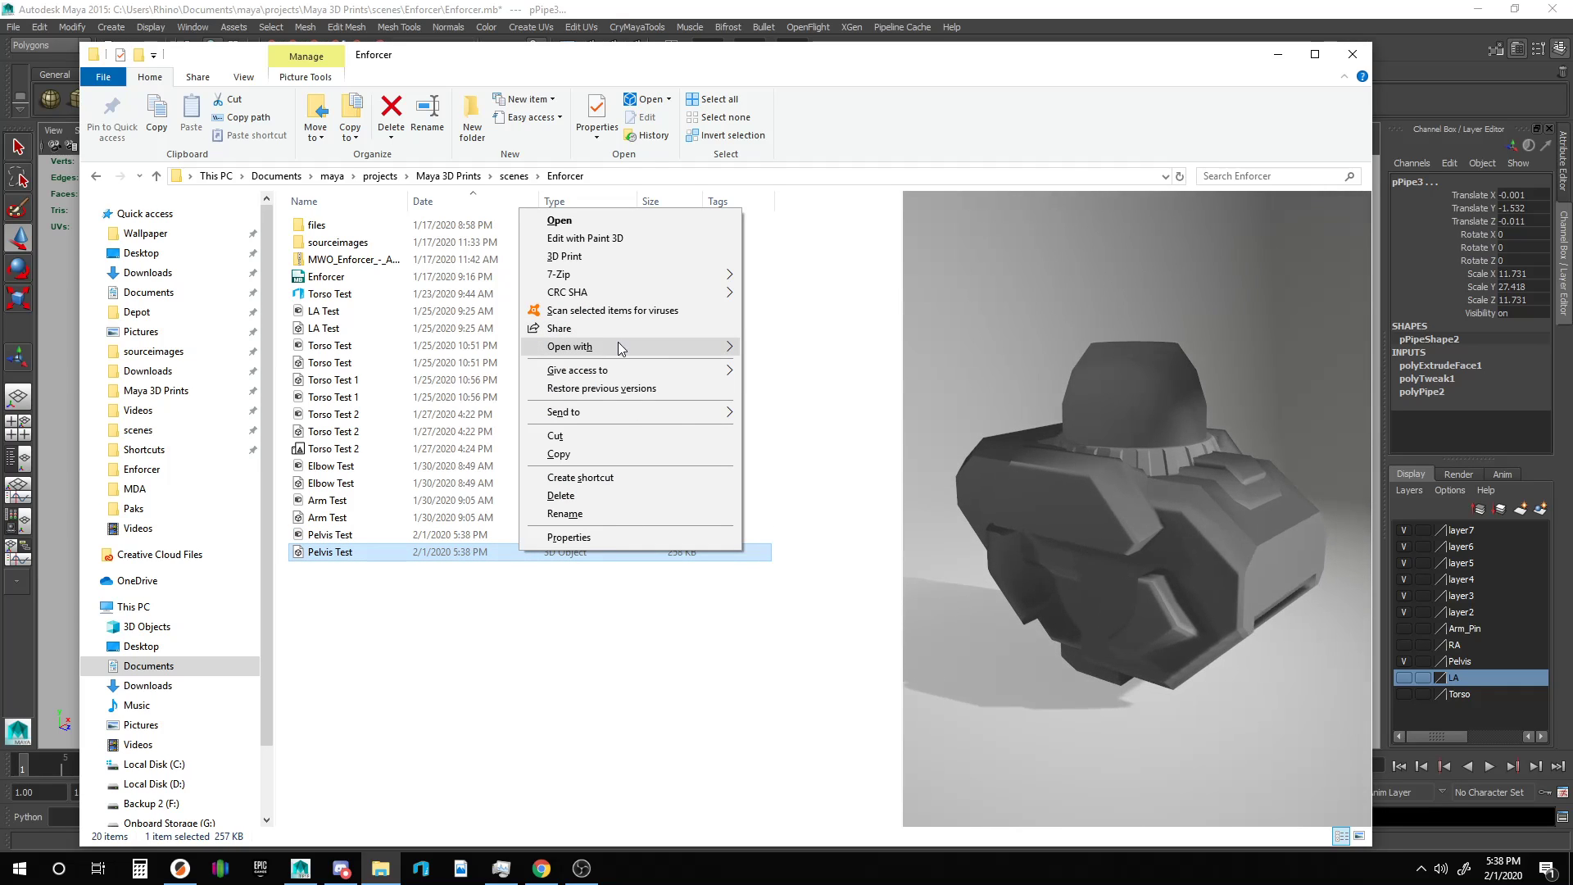
mouse_move(623, 347)
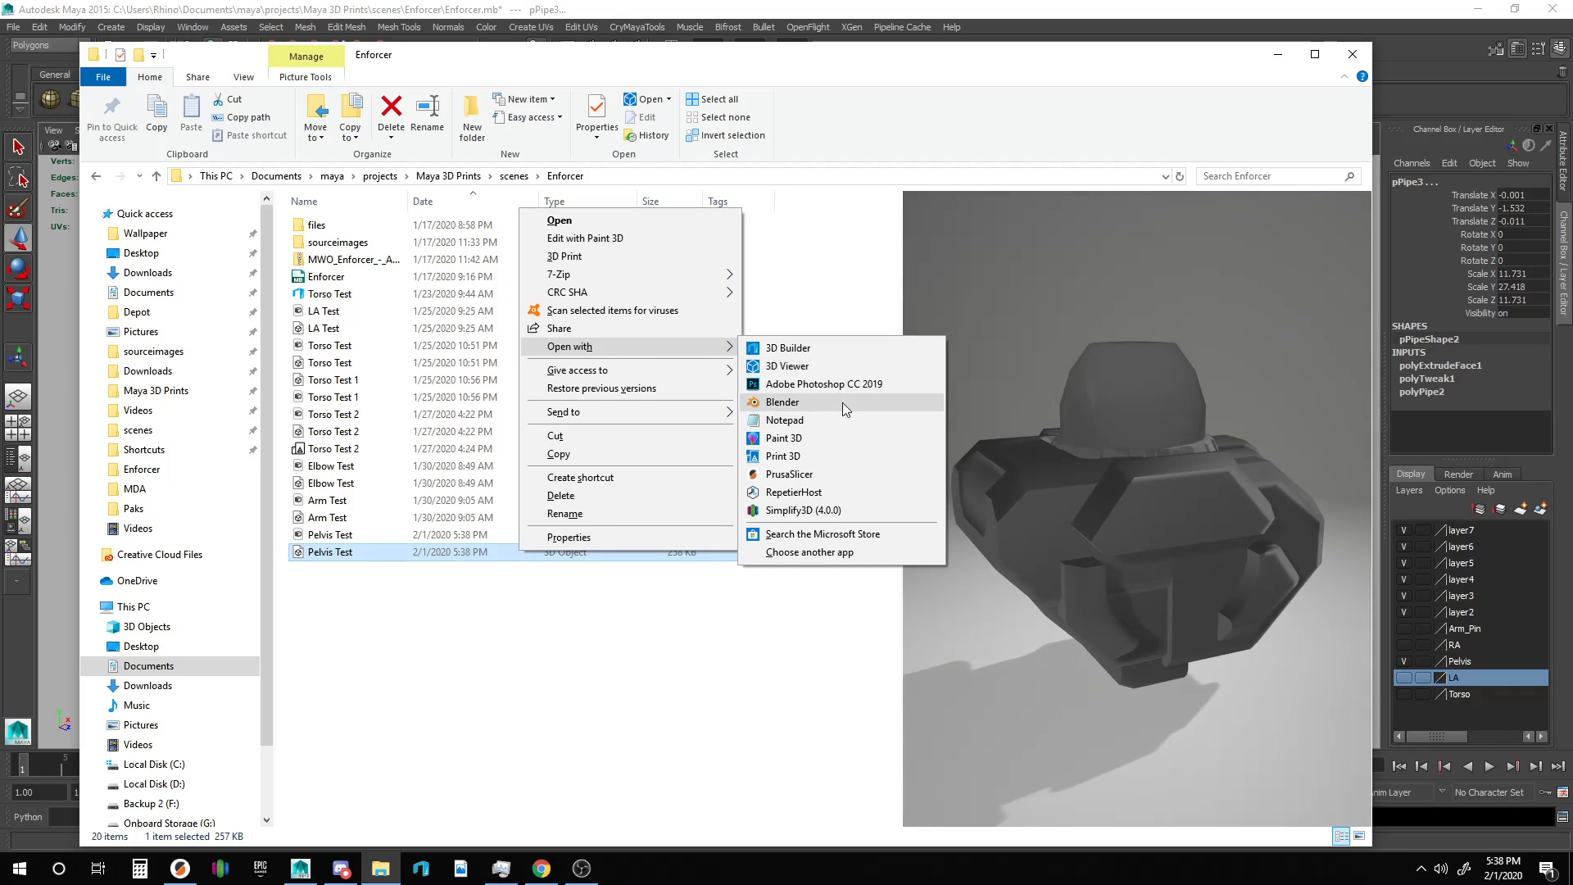
click(847, 349)
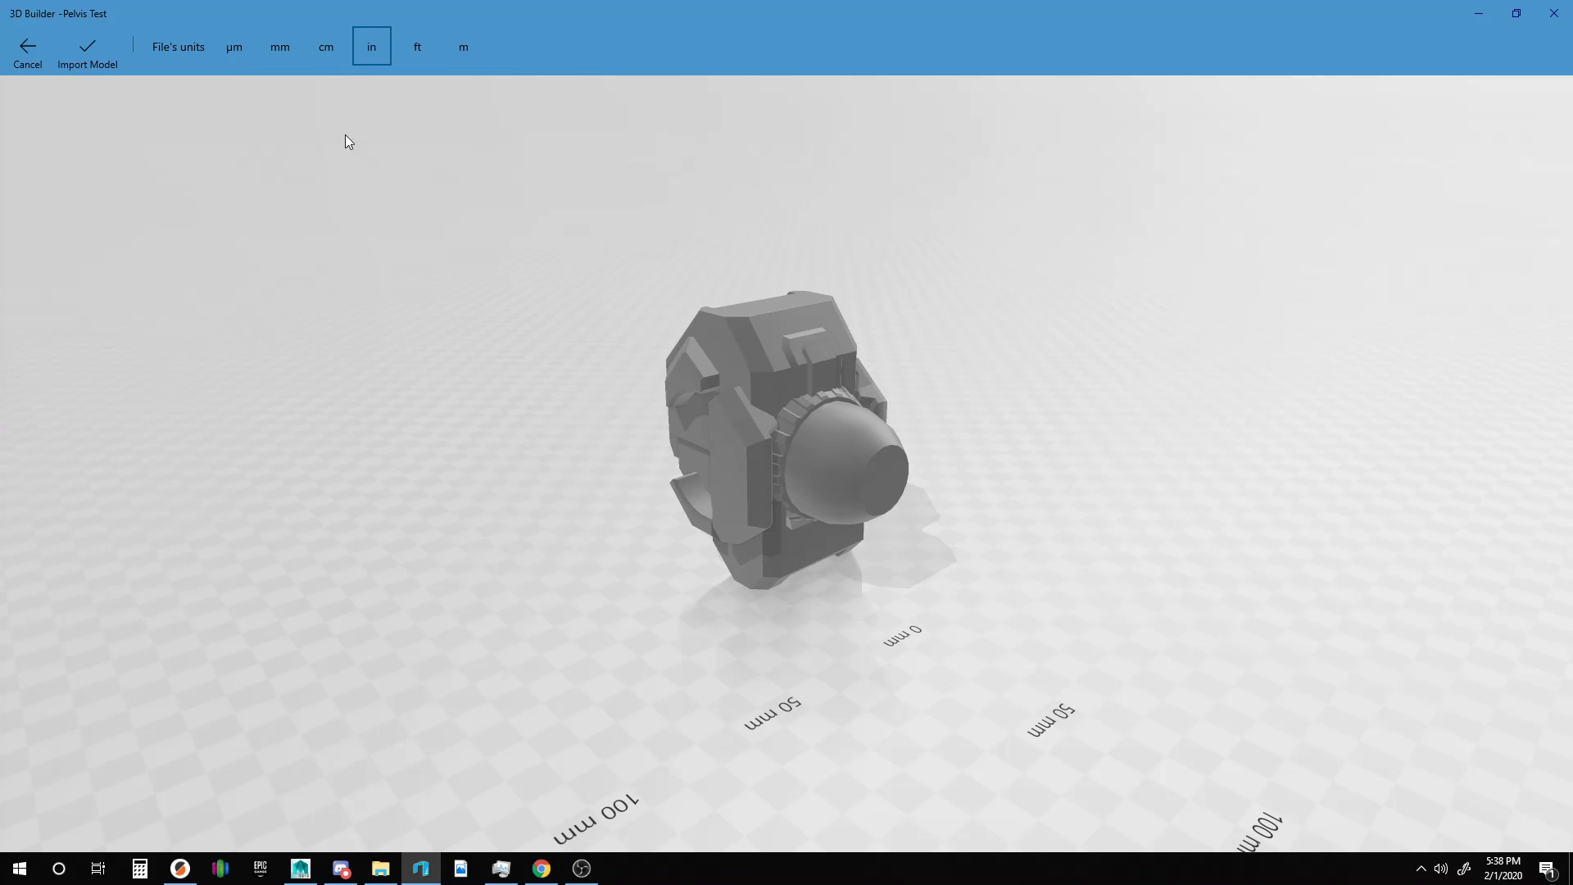
click(85, 49)
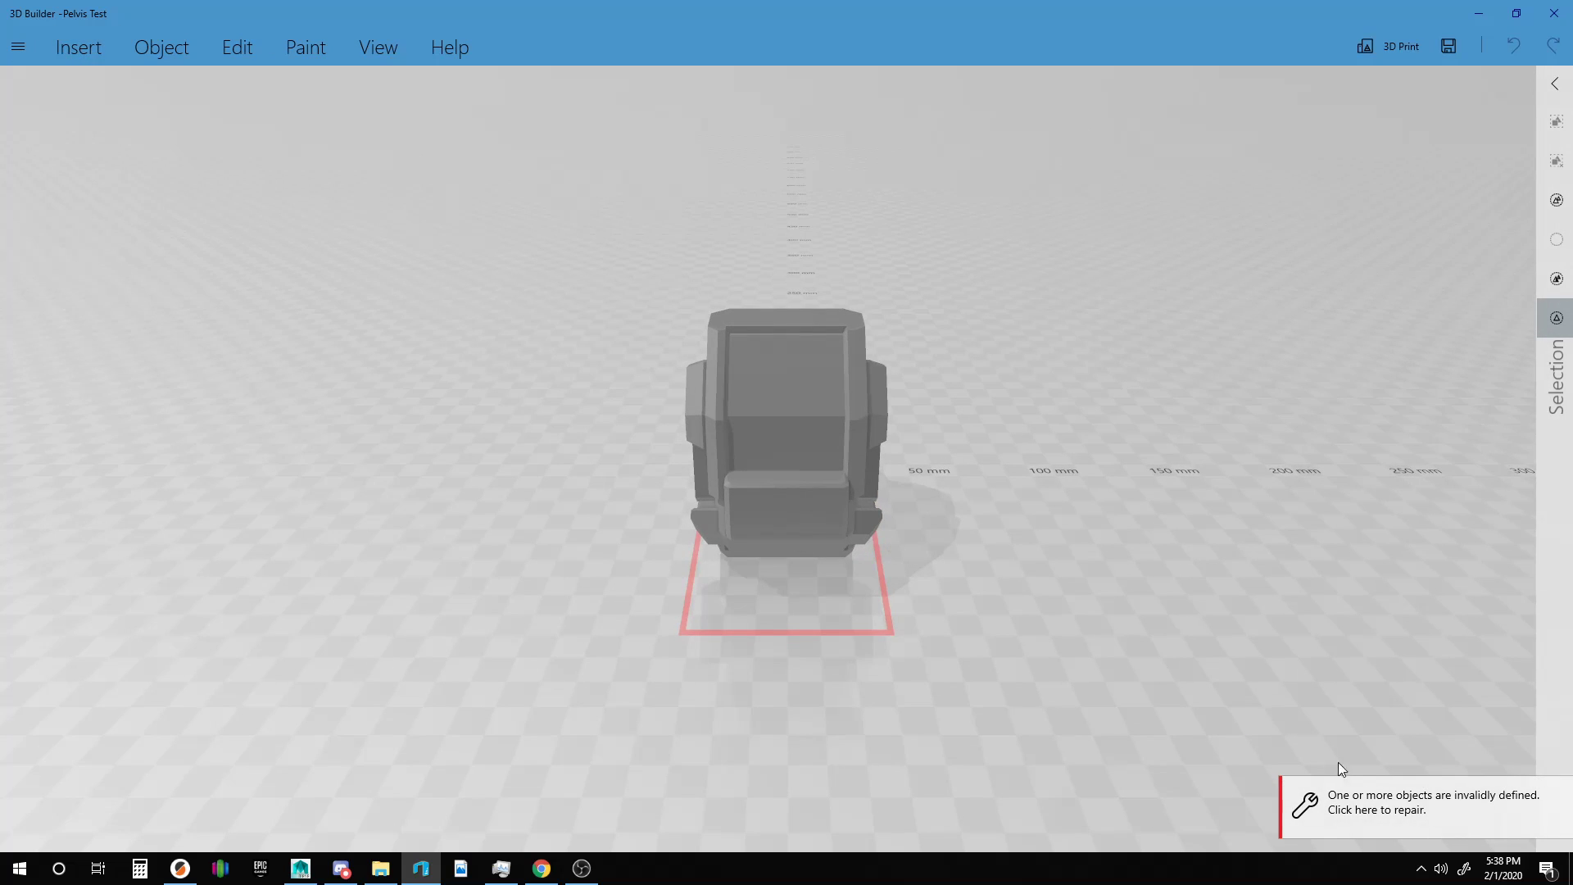
click(1448, 832)
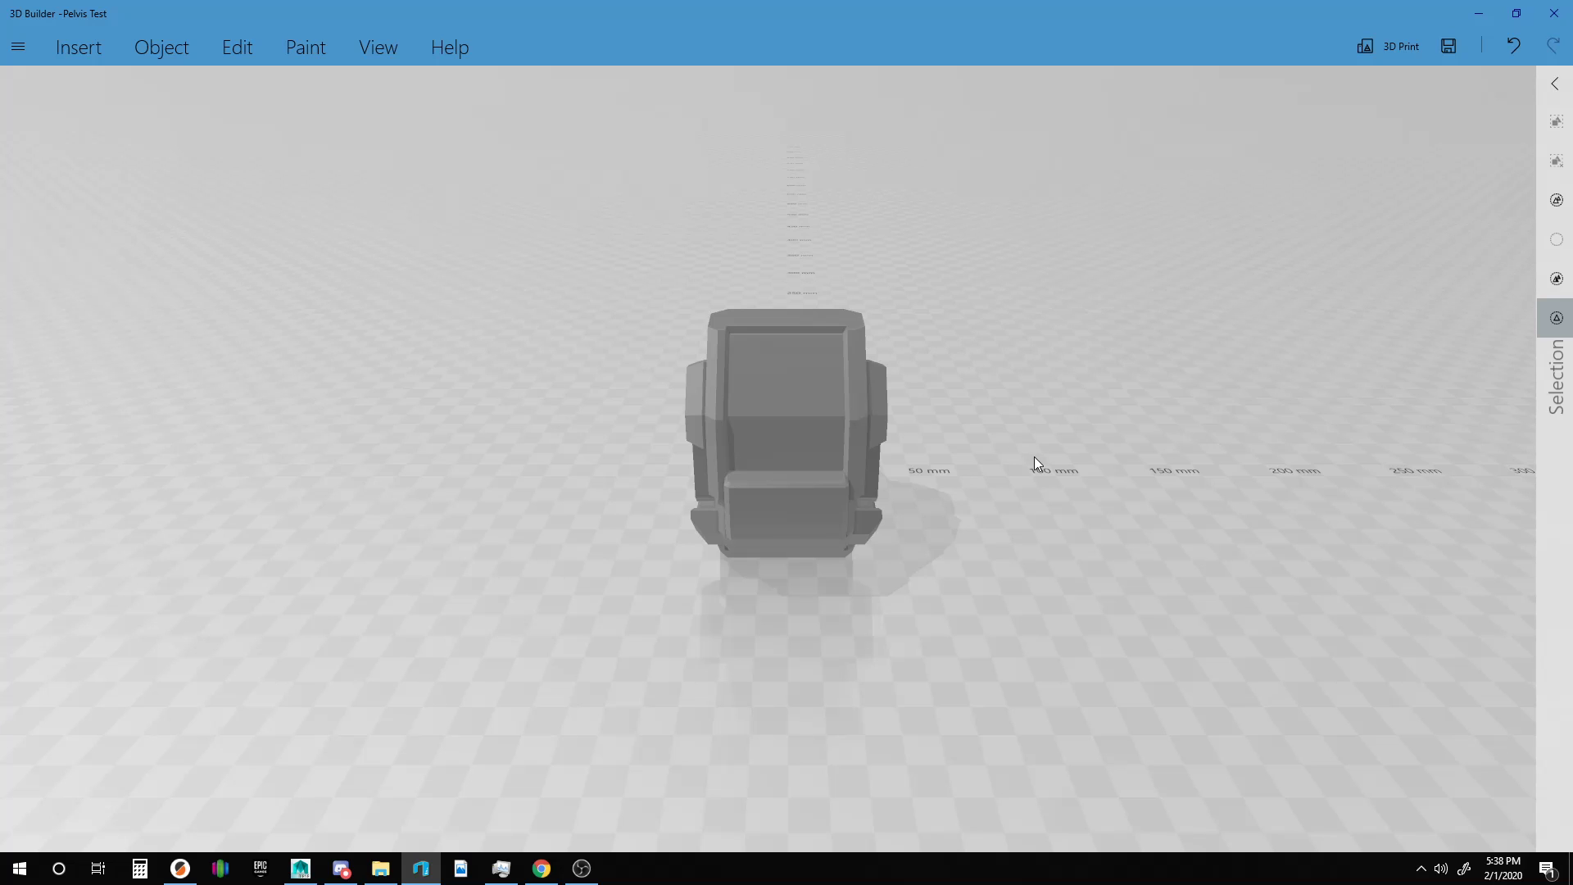
Inspect the repaired pelvis from several sides, close 3D Builder and return to the Enforcer scene in Maya.
drag(1034, 463, 4, 382)
drag(781, 283, 1351, 488)
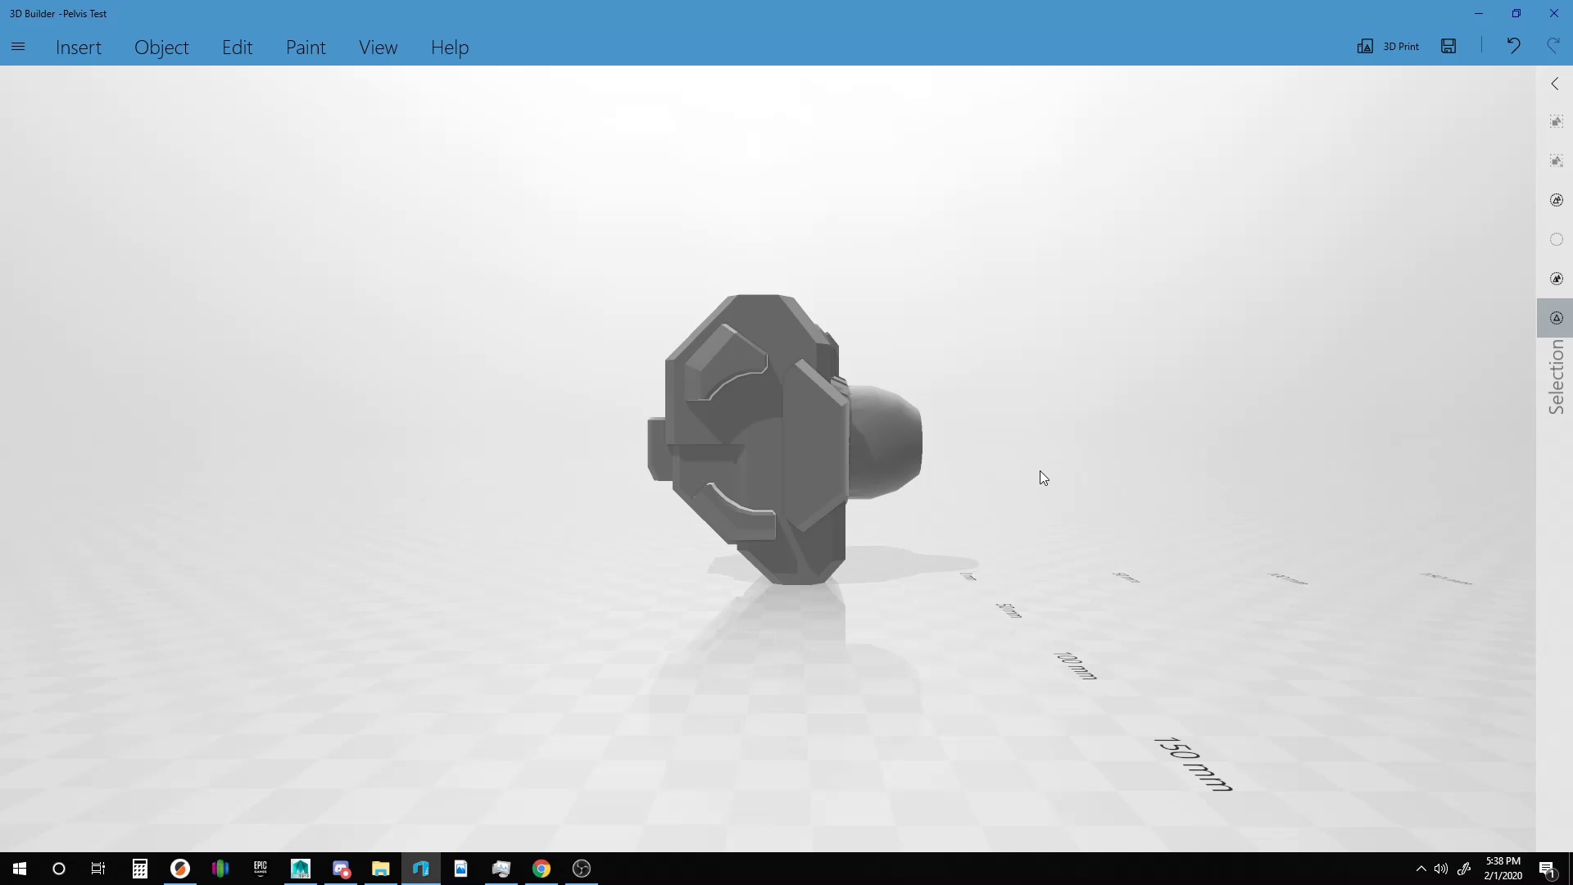
click(1551, 13)
click(817, 470)
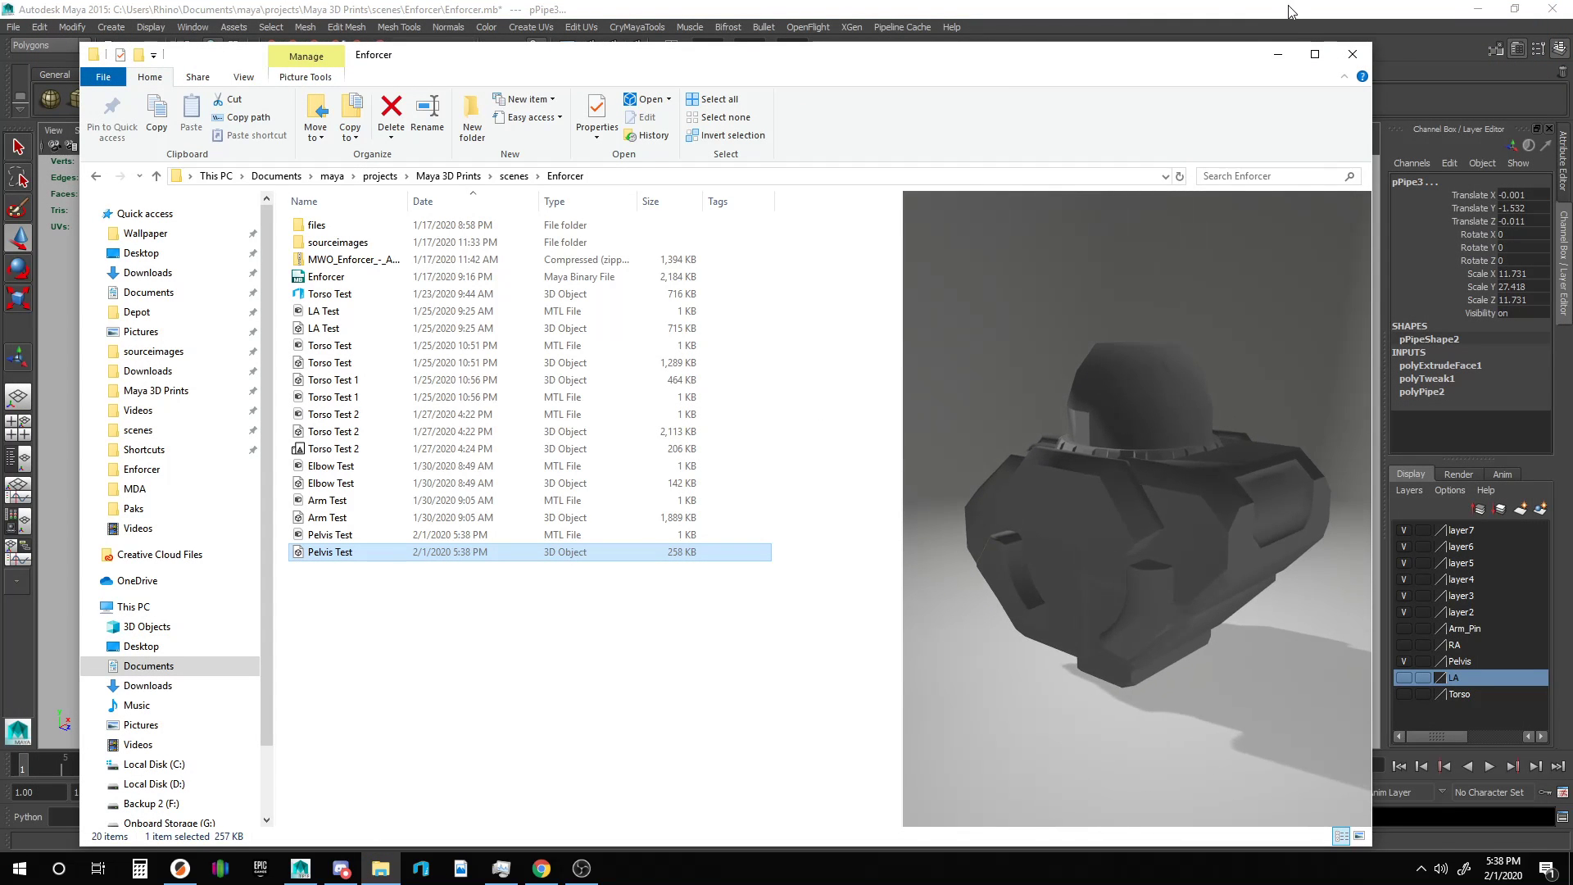
click(1278, 54)
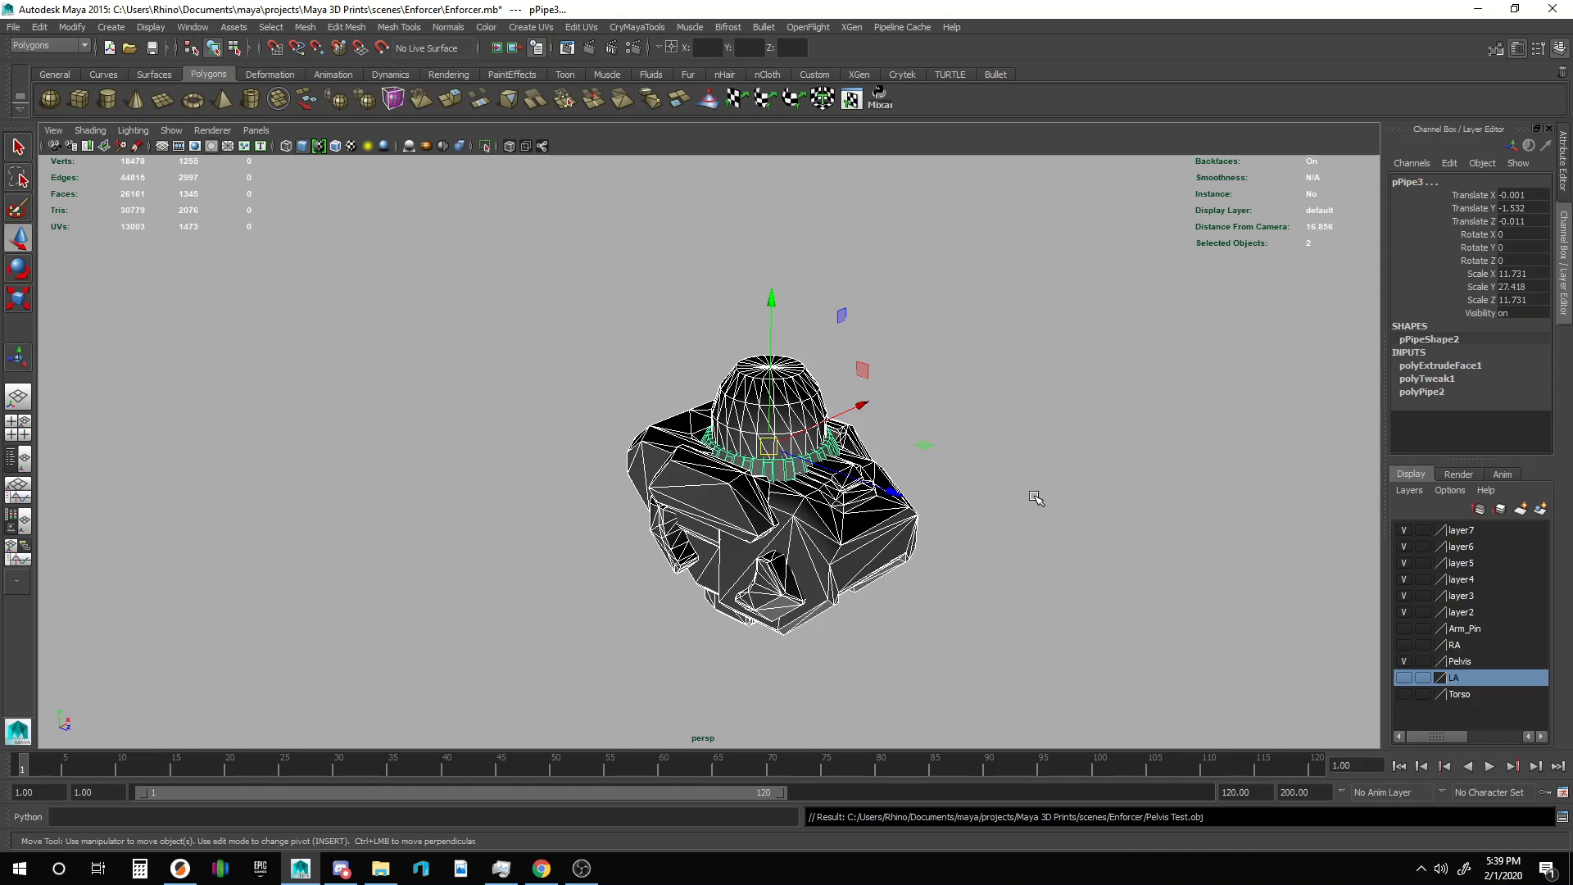
scroll(1211, 453, down, 5)
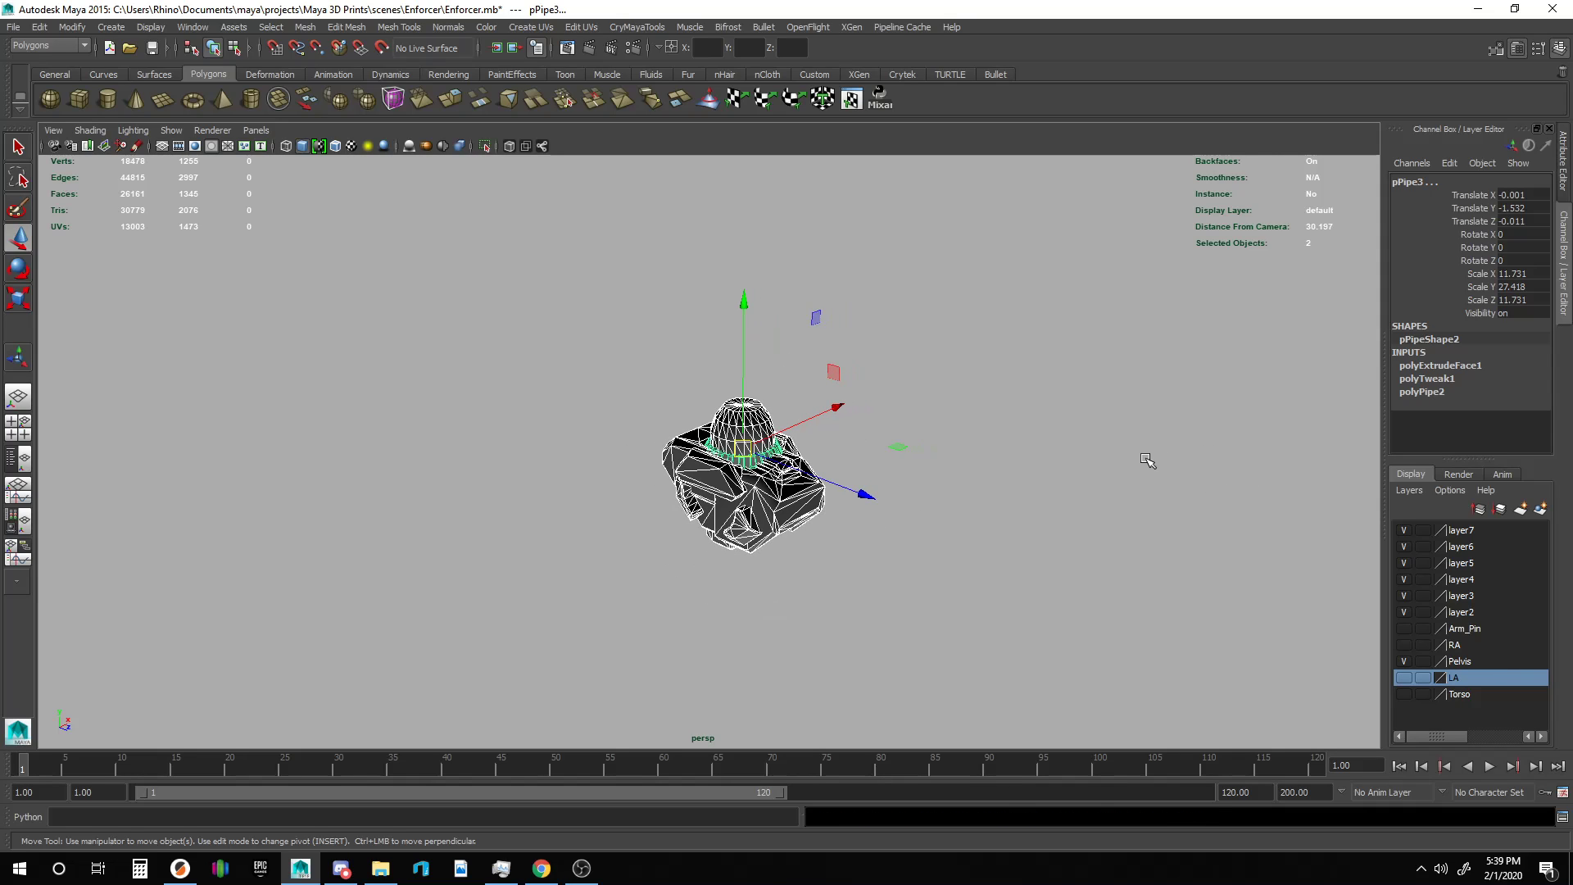
alt+drag(1082, 467, 1040, 459)
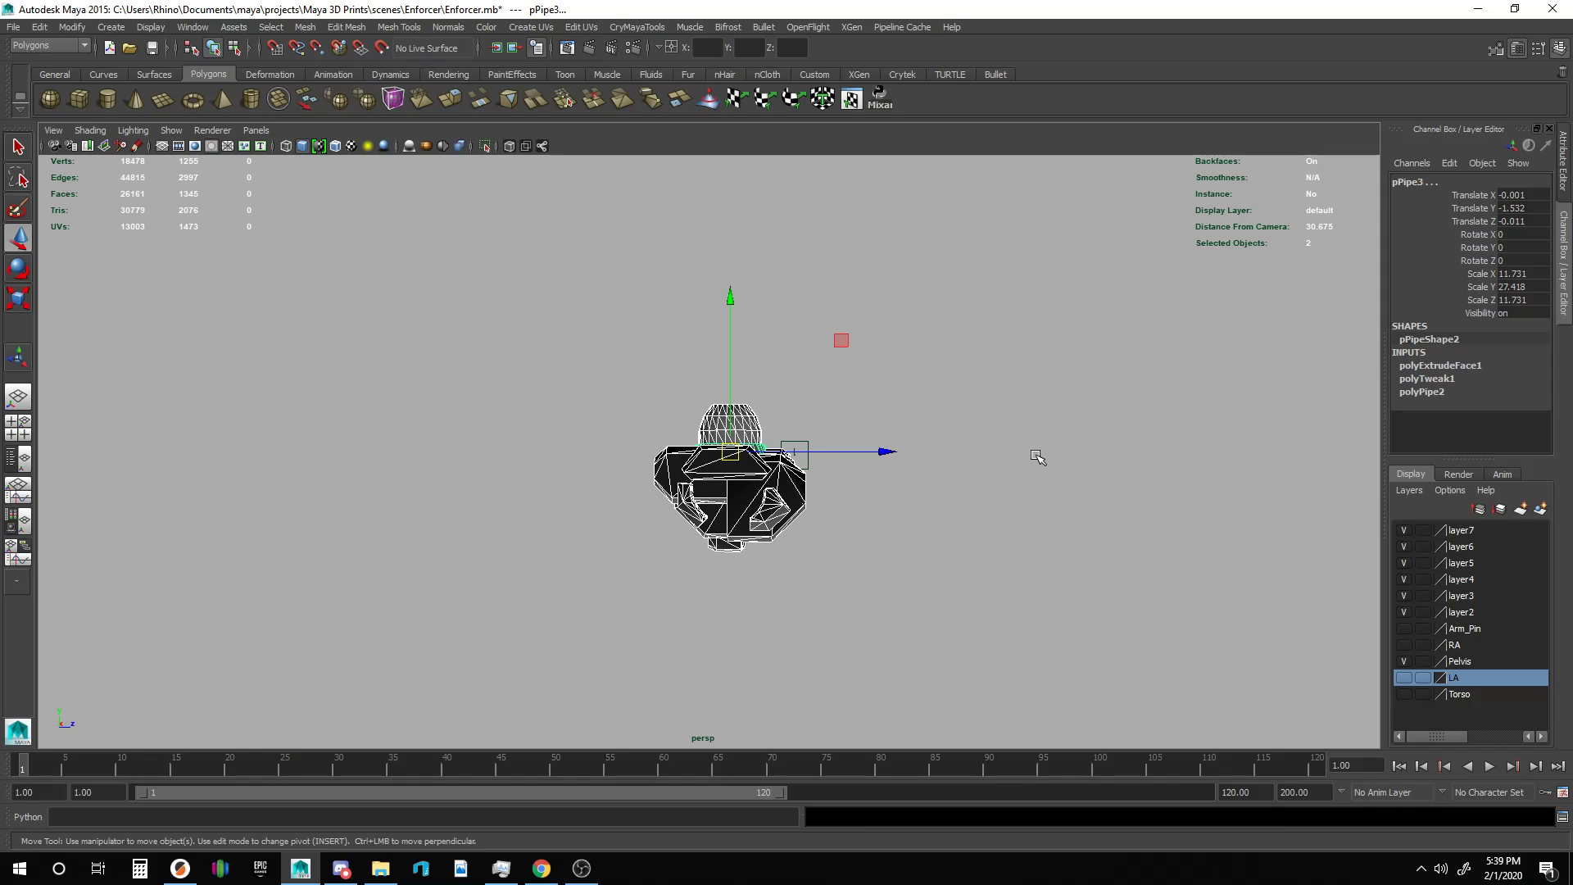
scroll(757, 595, up, 6)
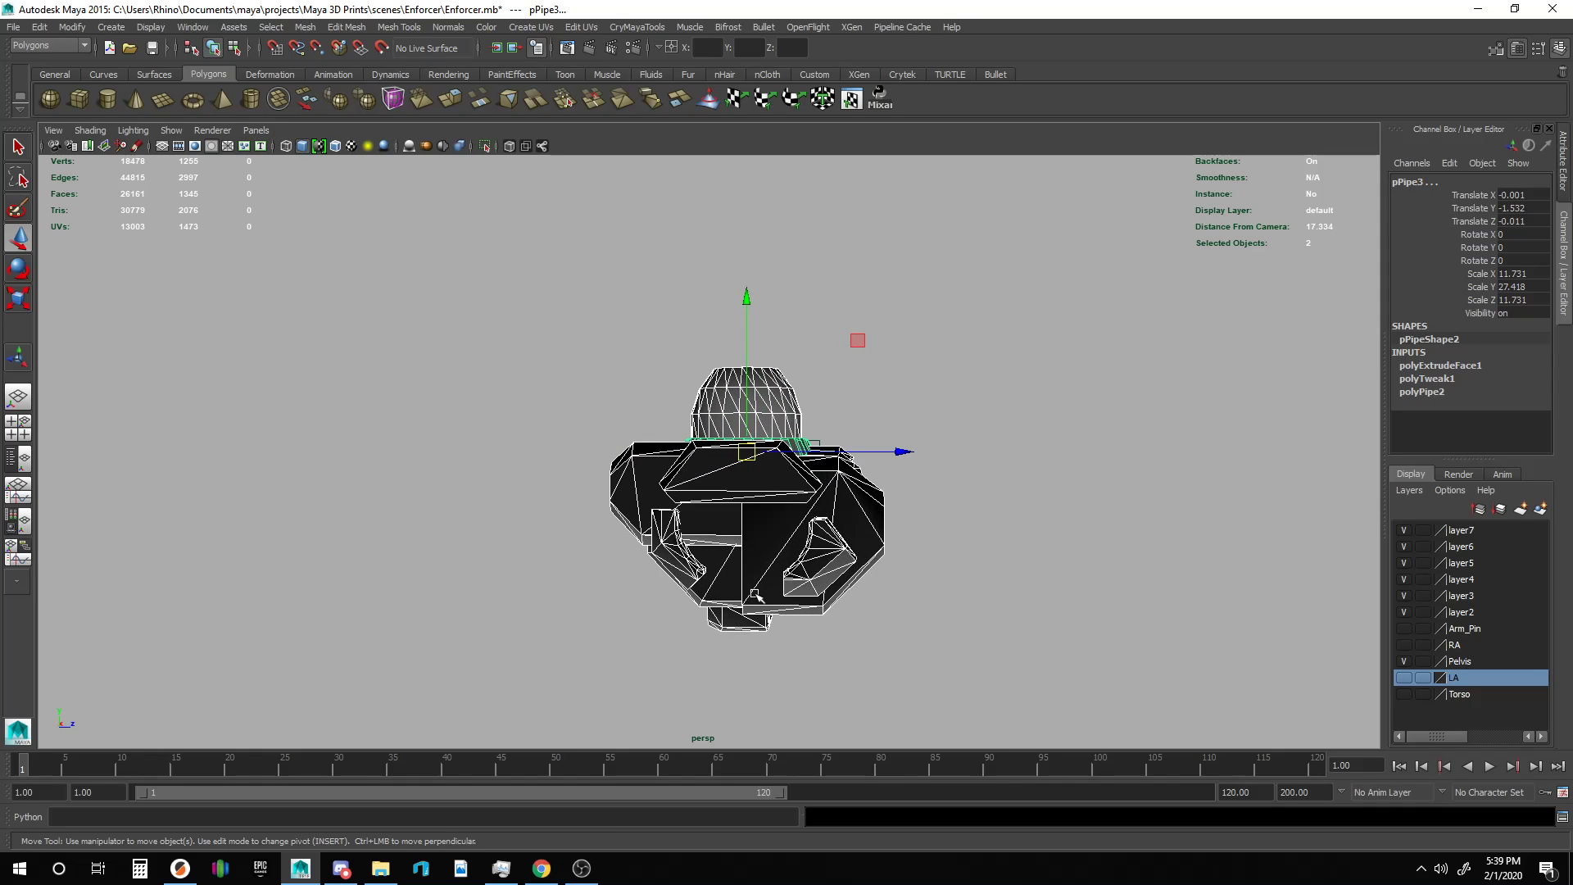
alt+drag(837, 645, 845, 643)
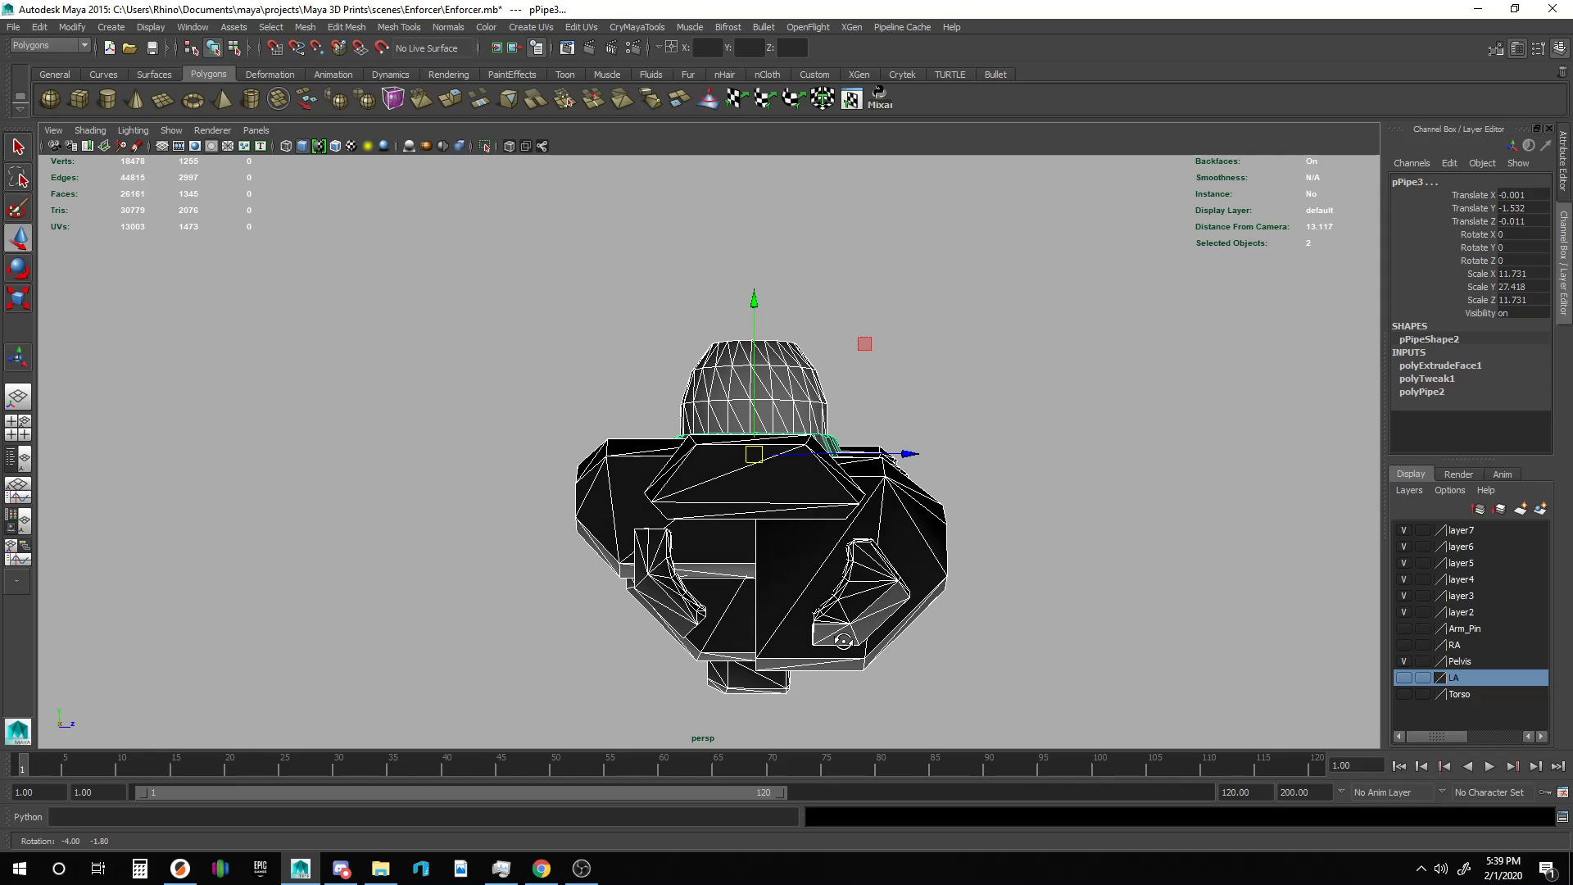
alt+drag(1226, 640, 931, 645)
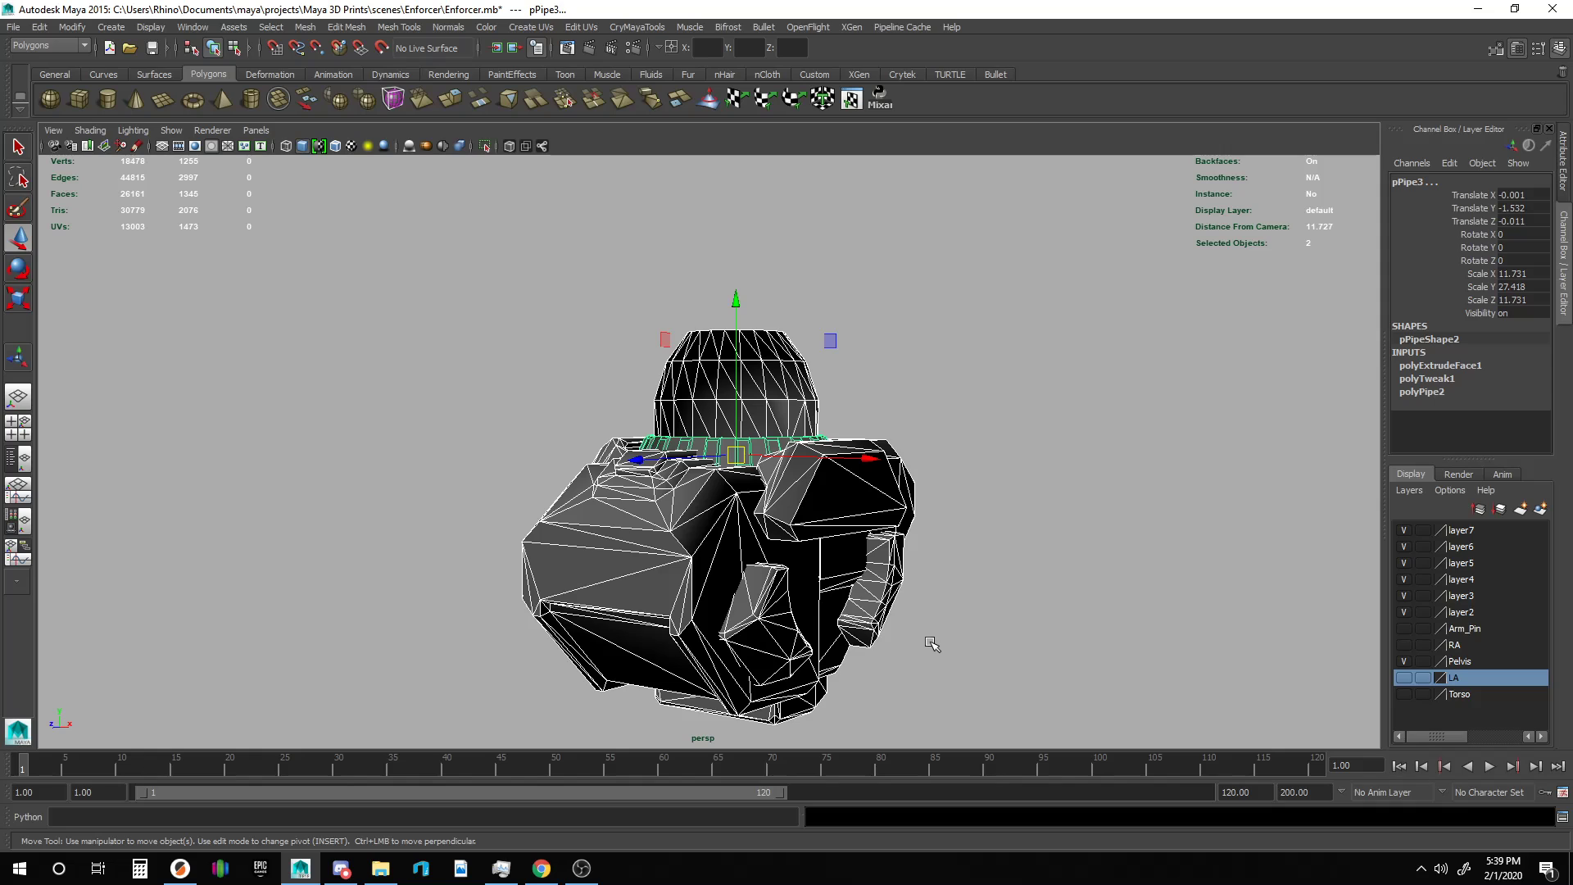
Open a new File Explorer window and go to the mechs folder inside Depot's Game folder.
click(380, 869)
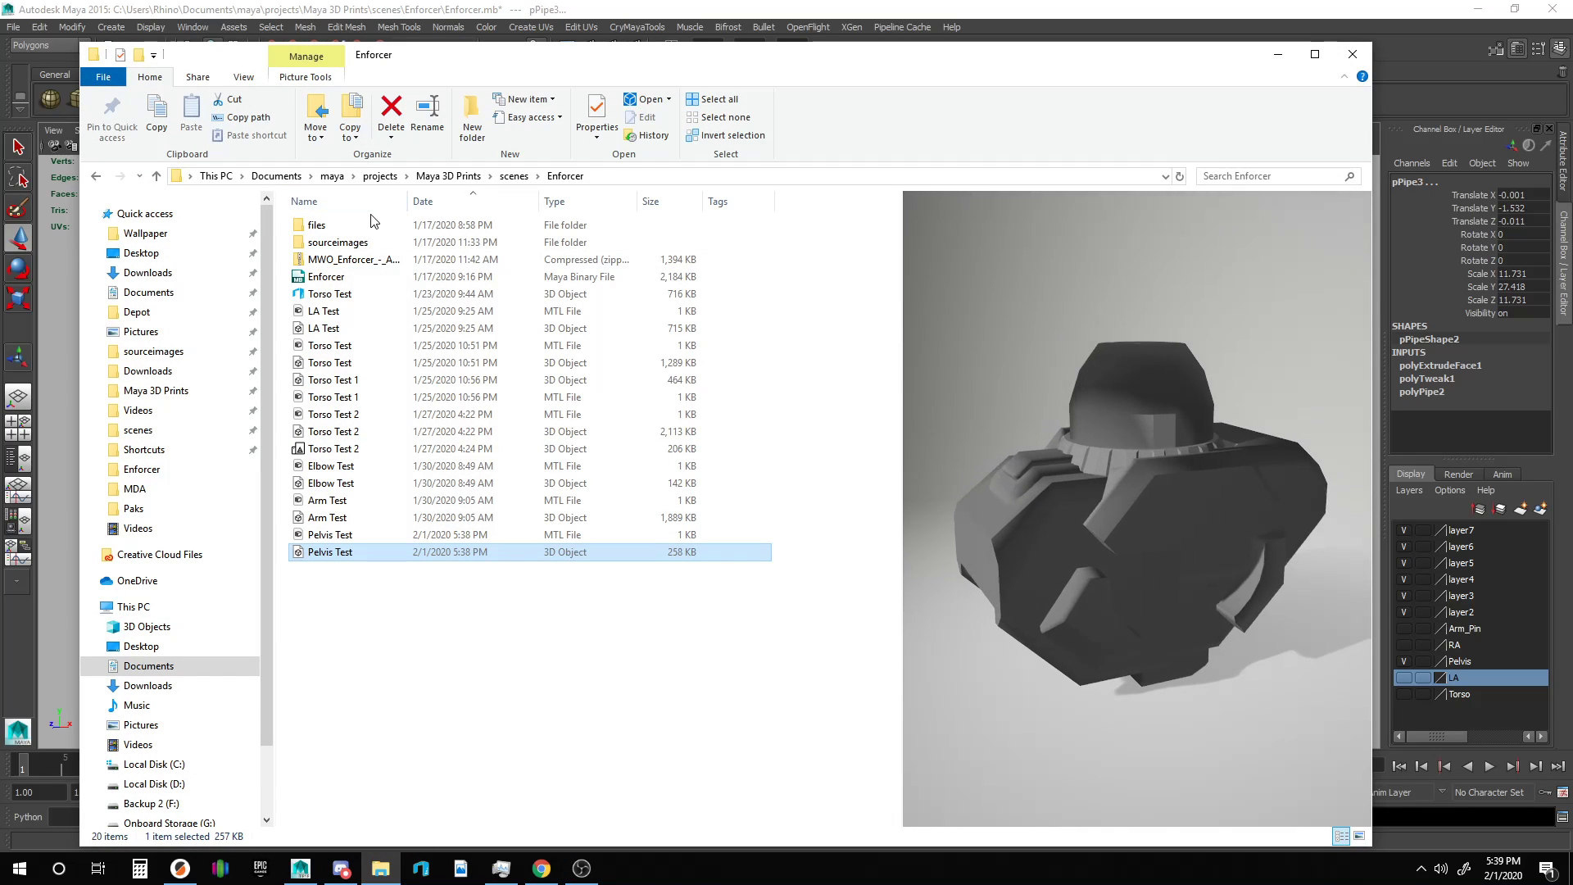
right_click(382, 867)
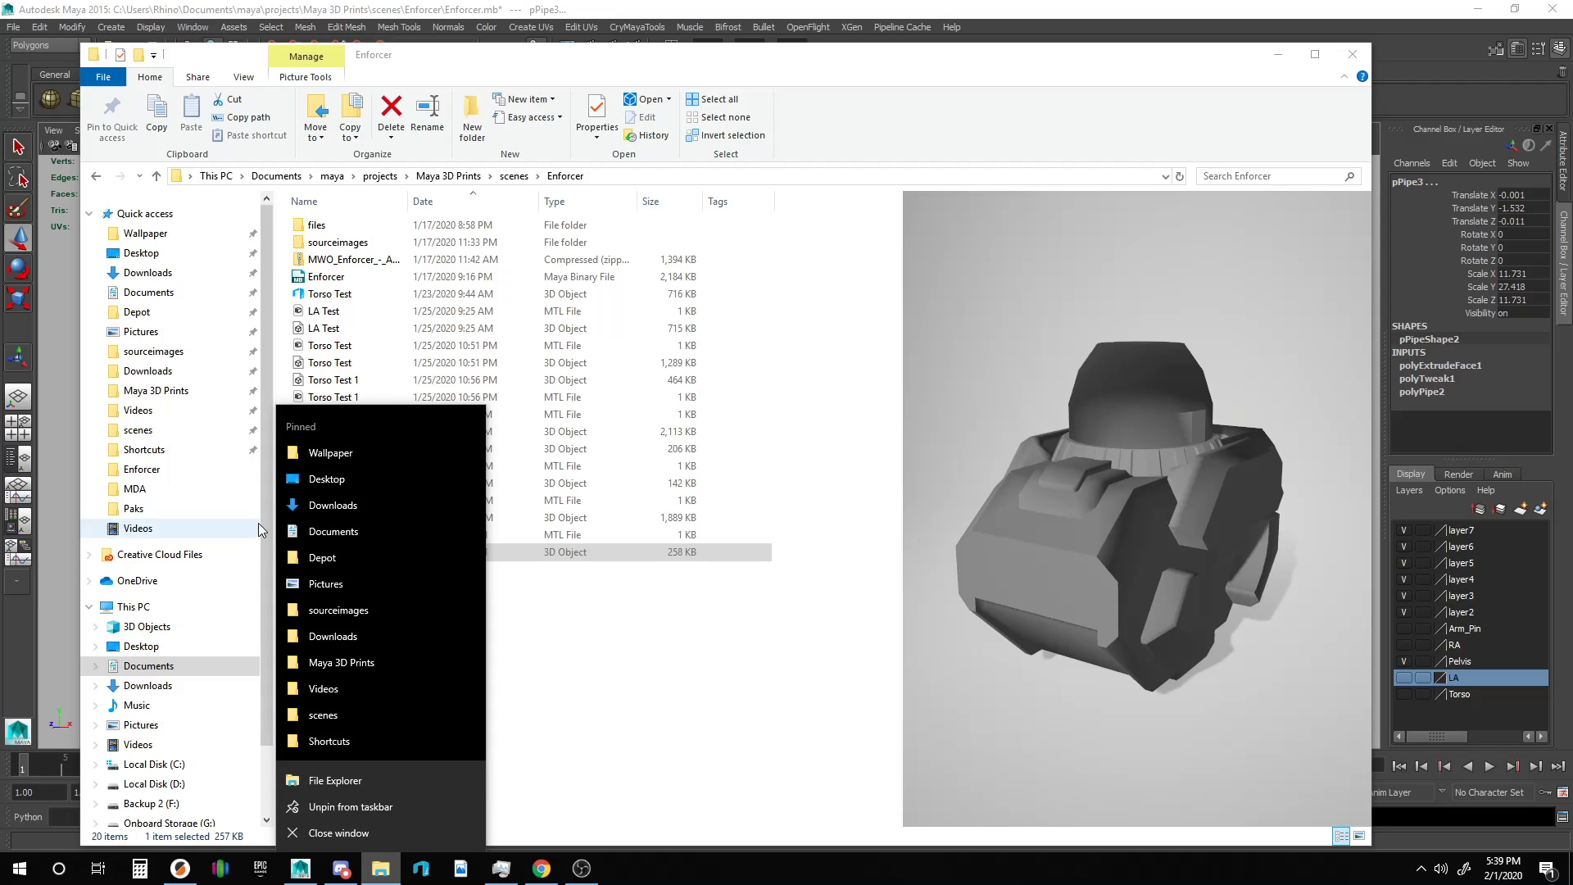
click(346, 780)
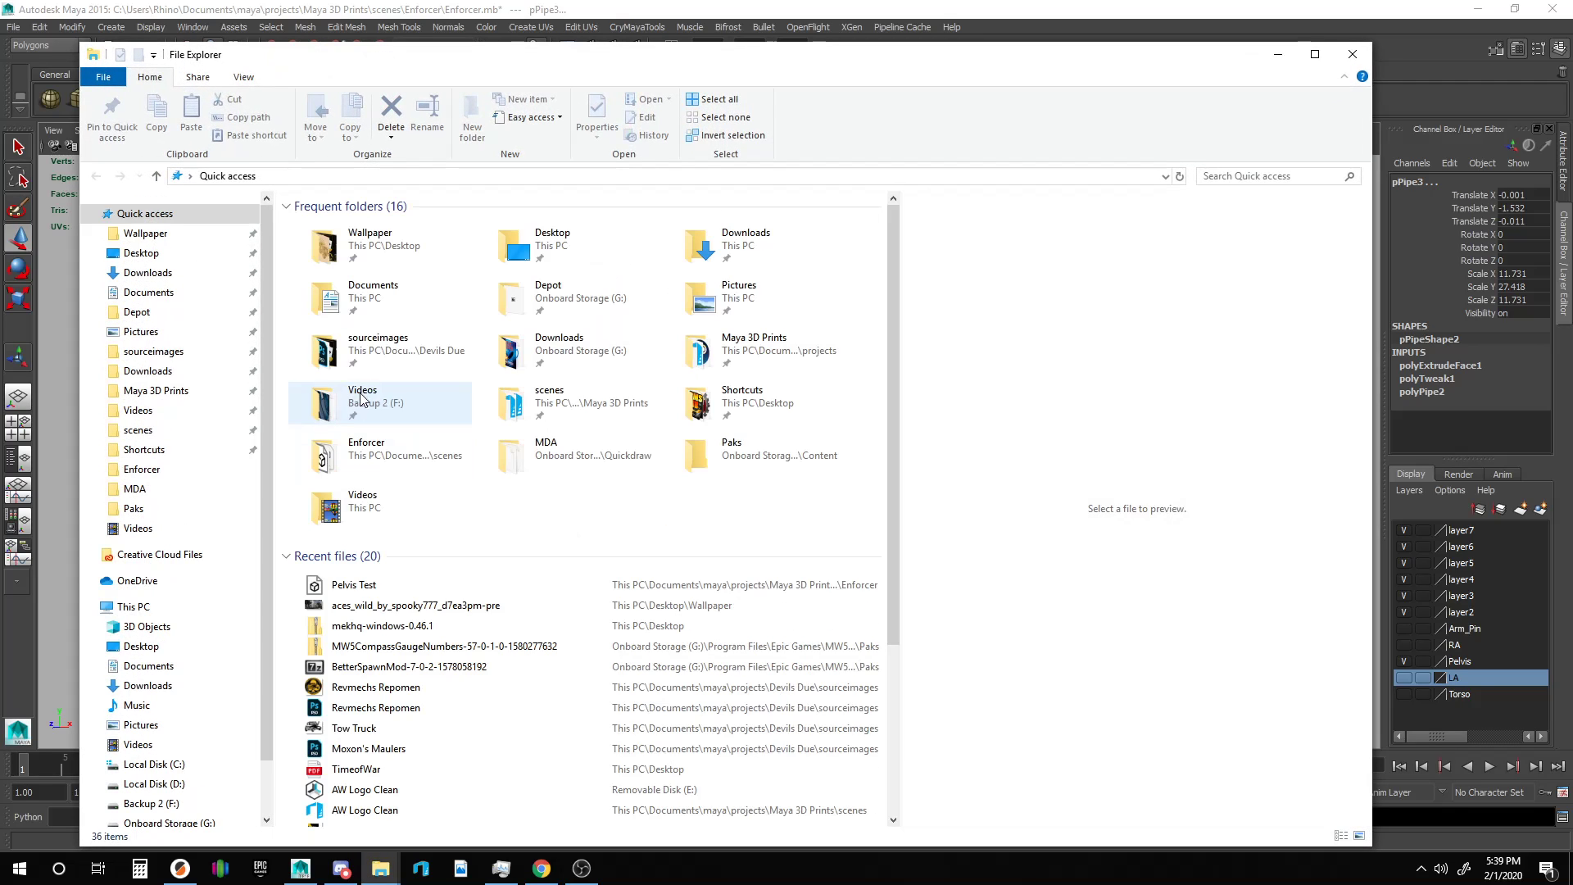
click(141, 313)
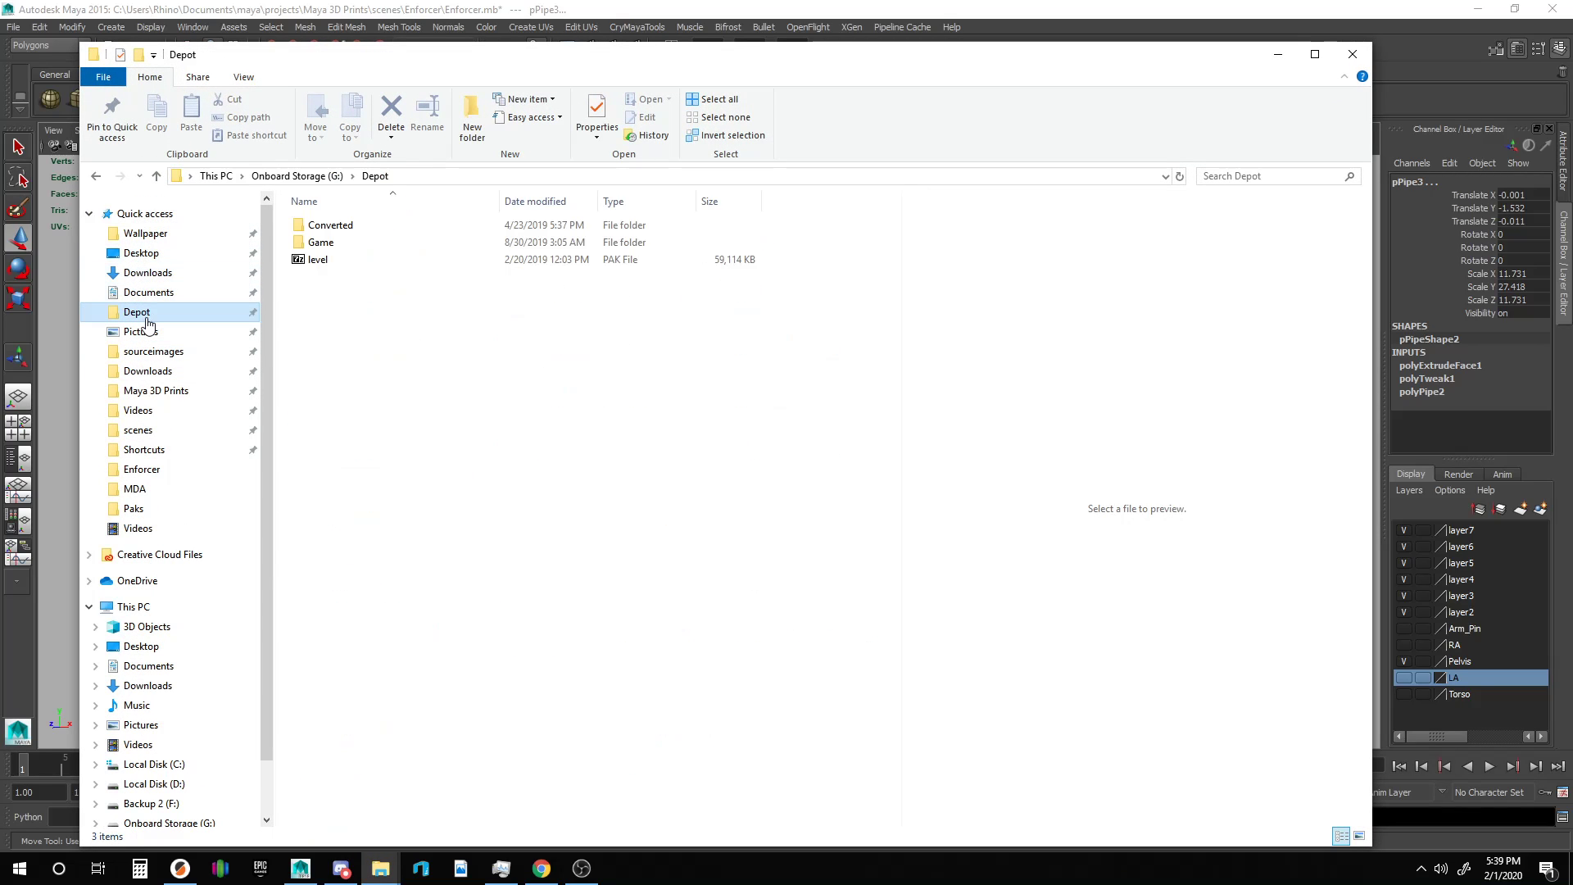
double_click(332, 243)
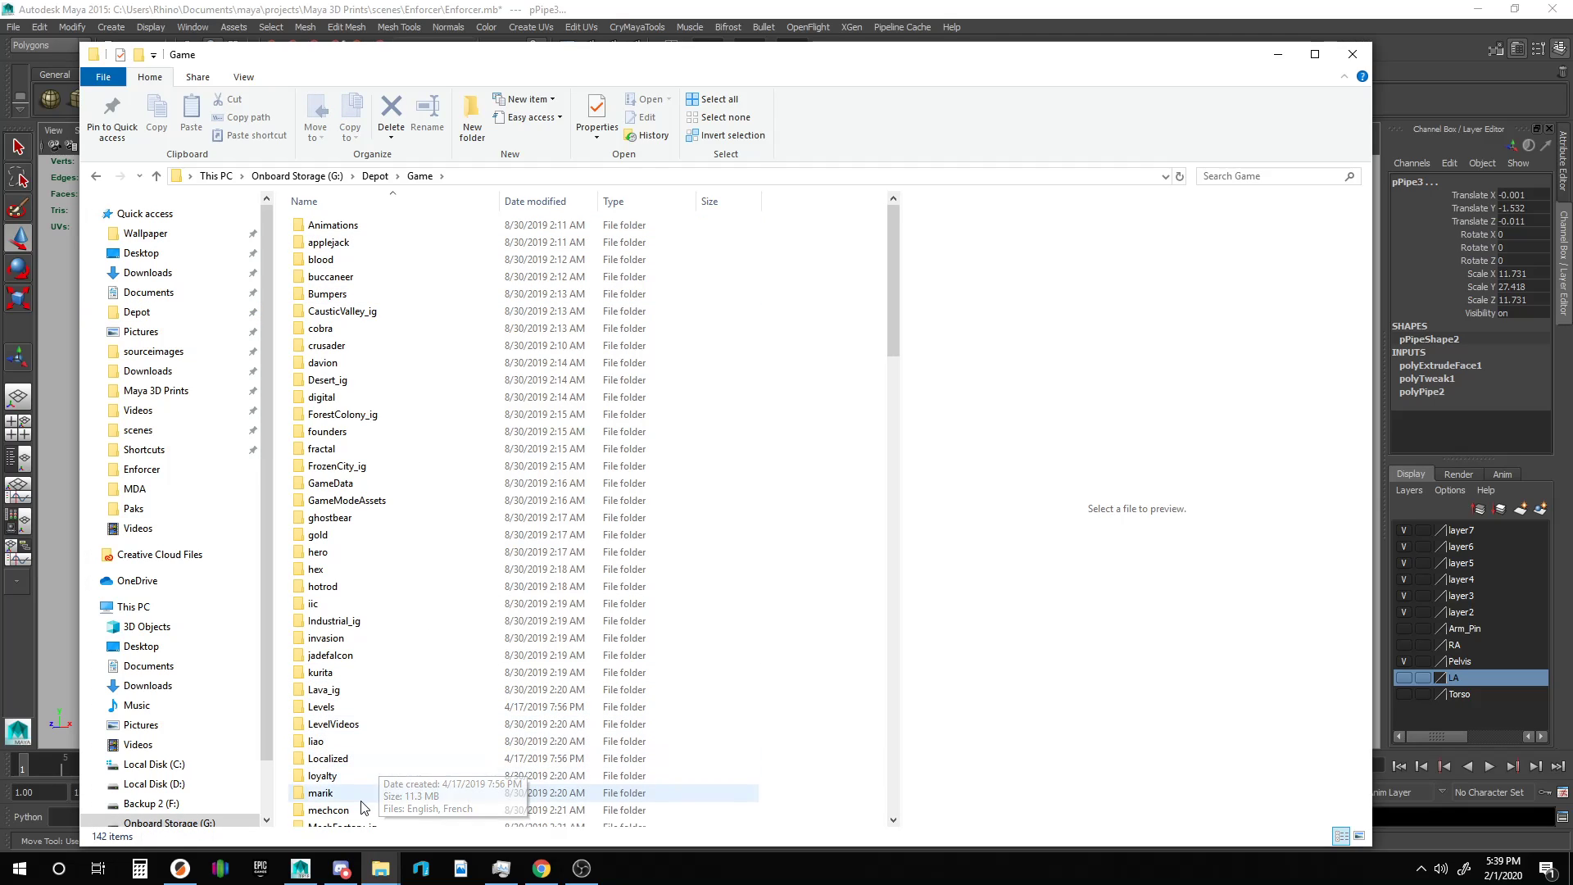
scroll(371, 756, down, 1)
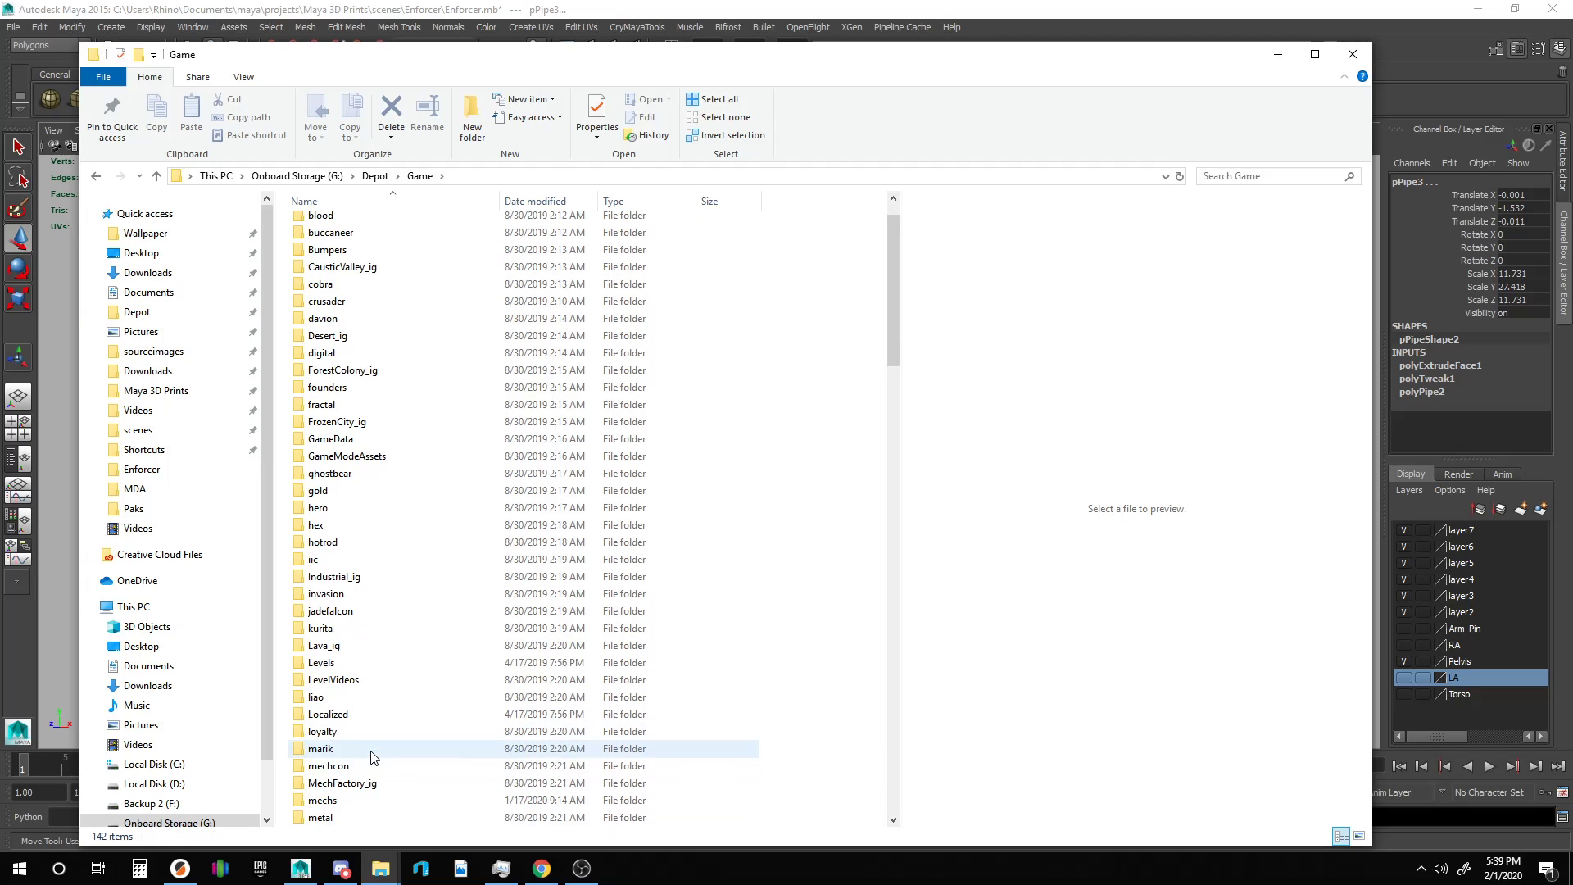
double_click(338, 800)
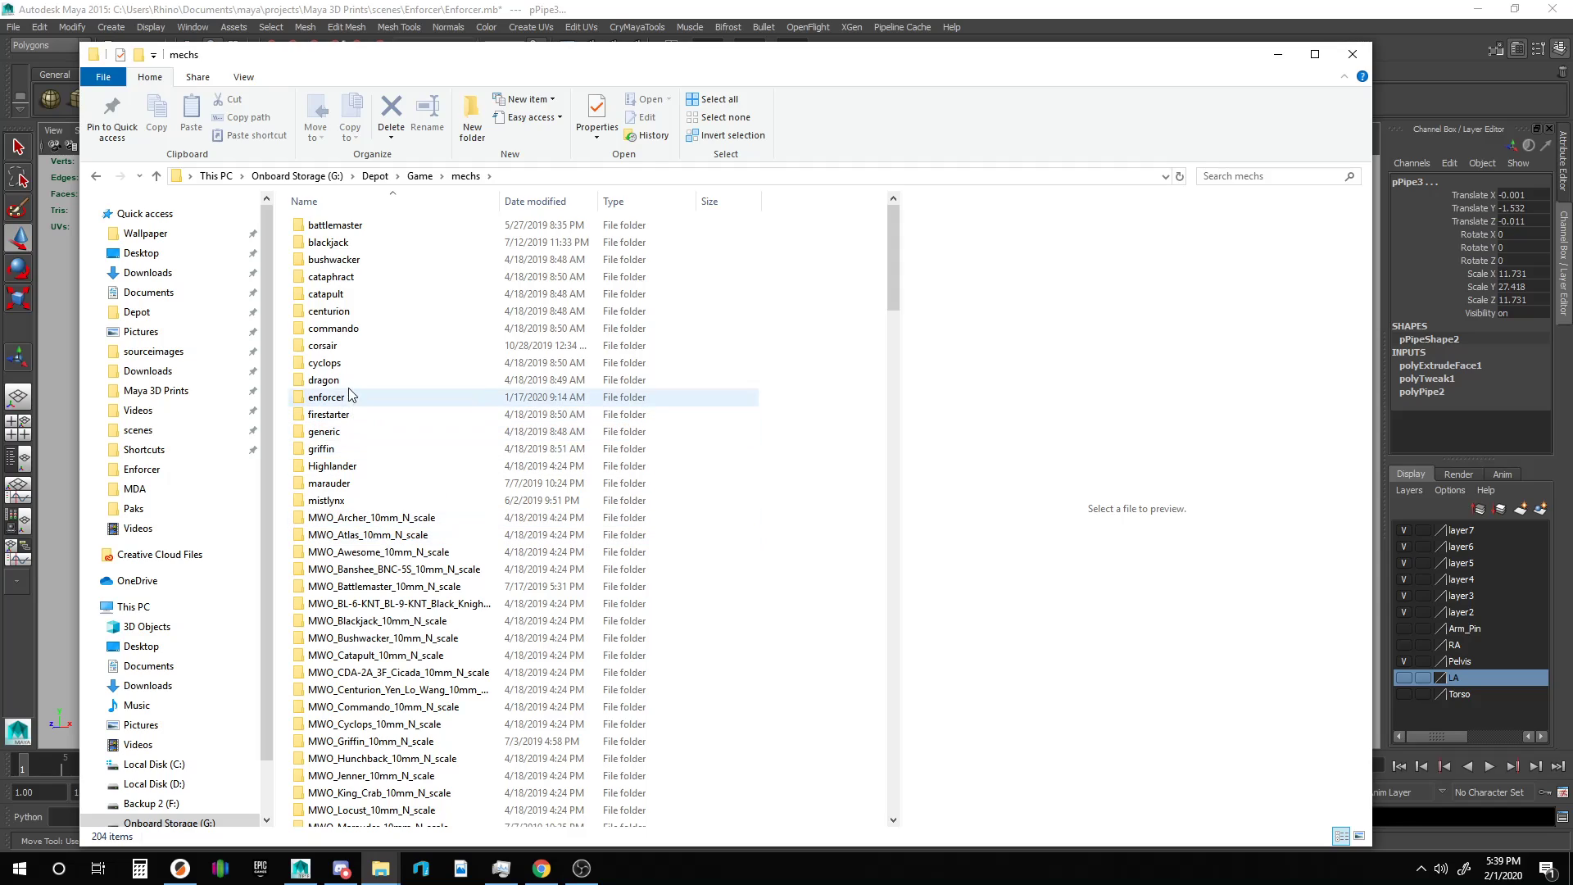
Open the enforcer mech's body folder through enforcer, Objects, mechs and enforcer.
double_click(328, 398)
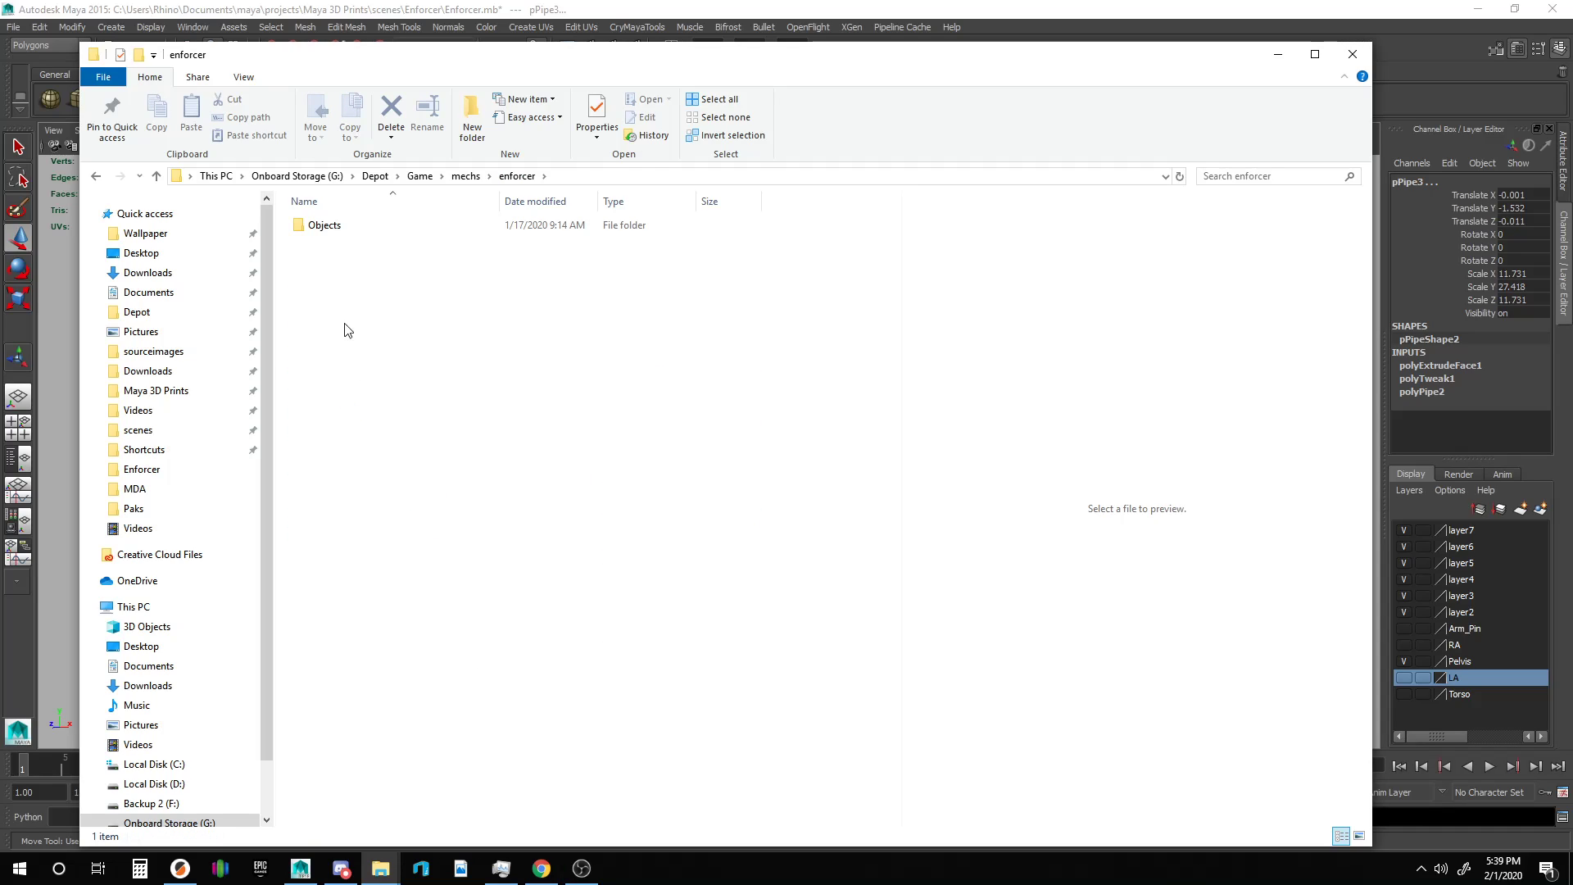
double_click(328, 227)
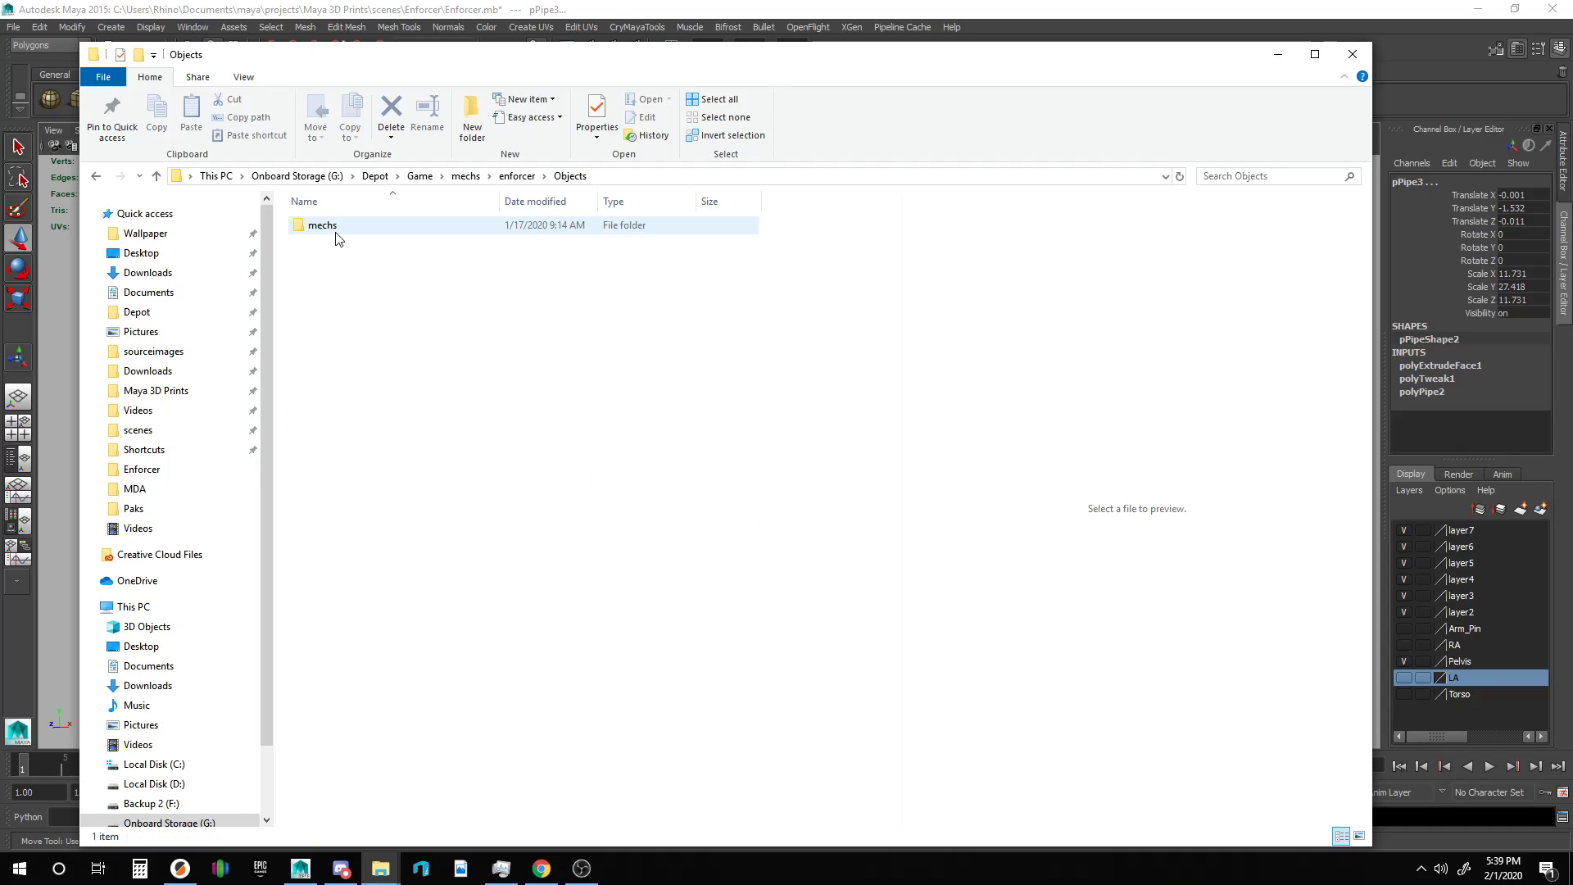
click(336, 233)
double_click(336, 227)
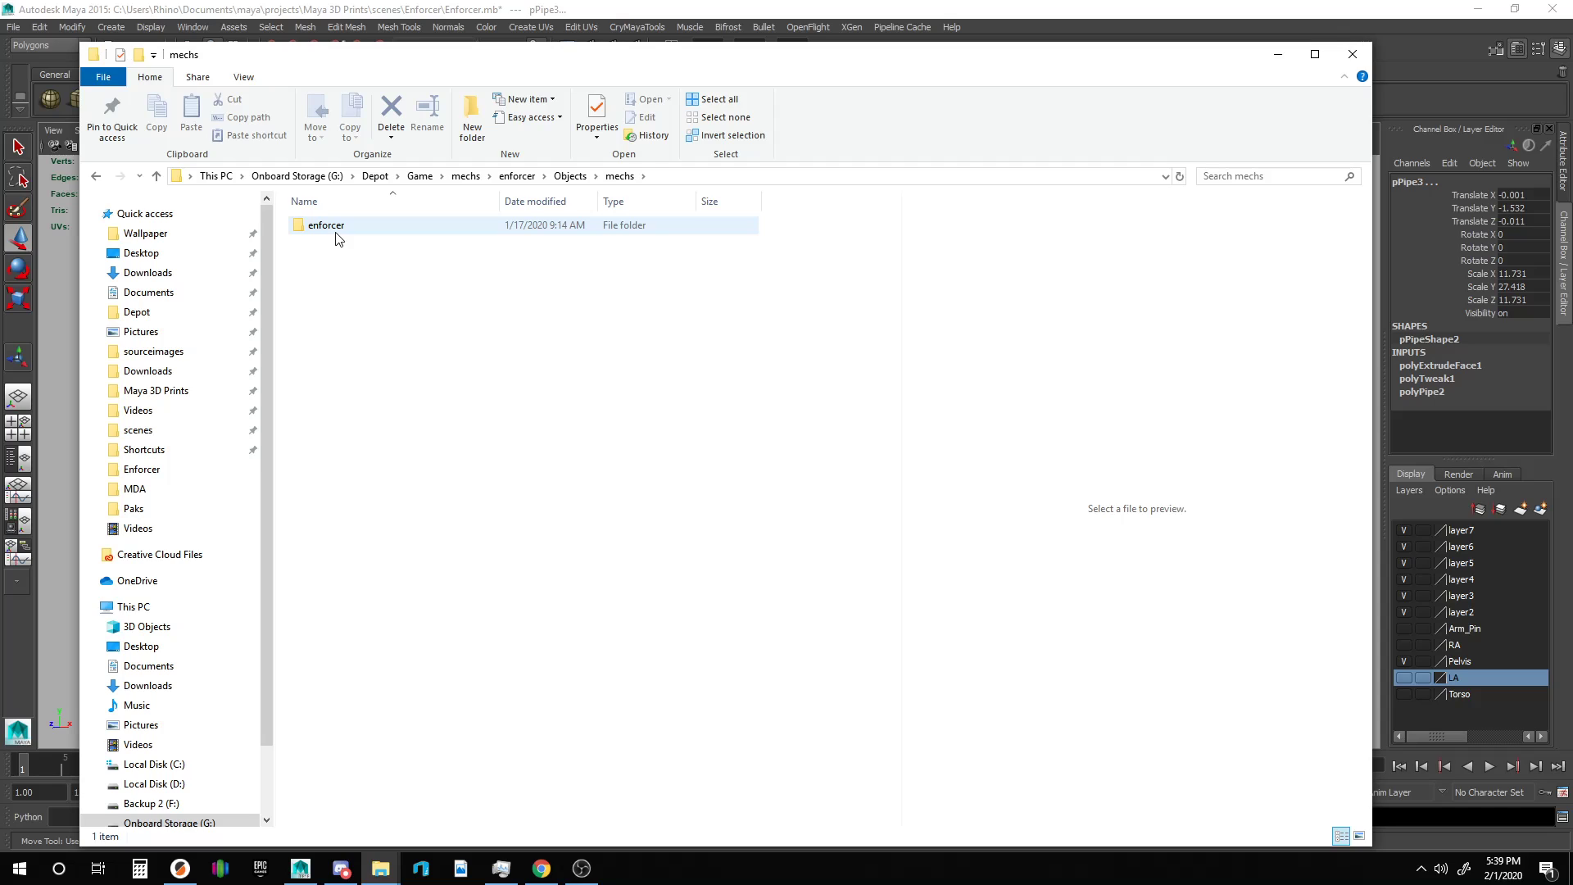
double_click(336, 234)
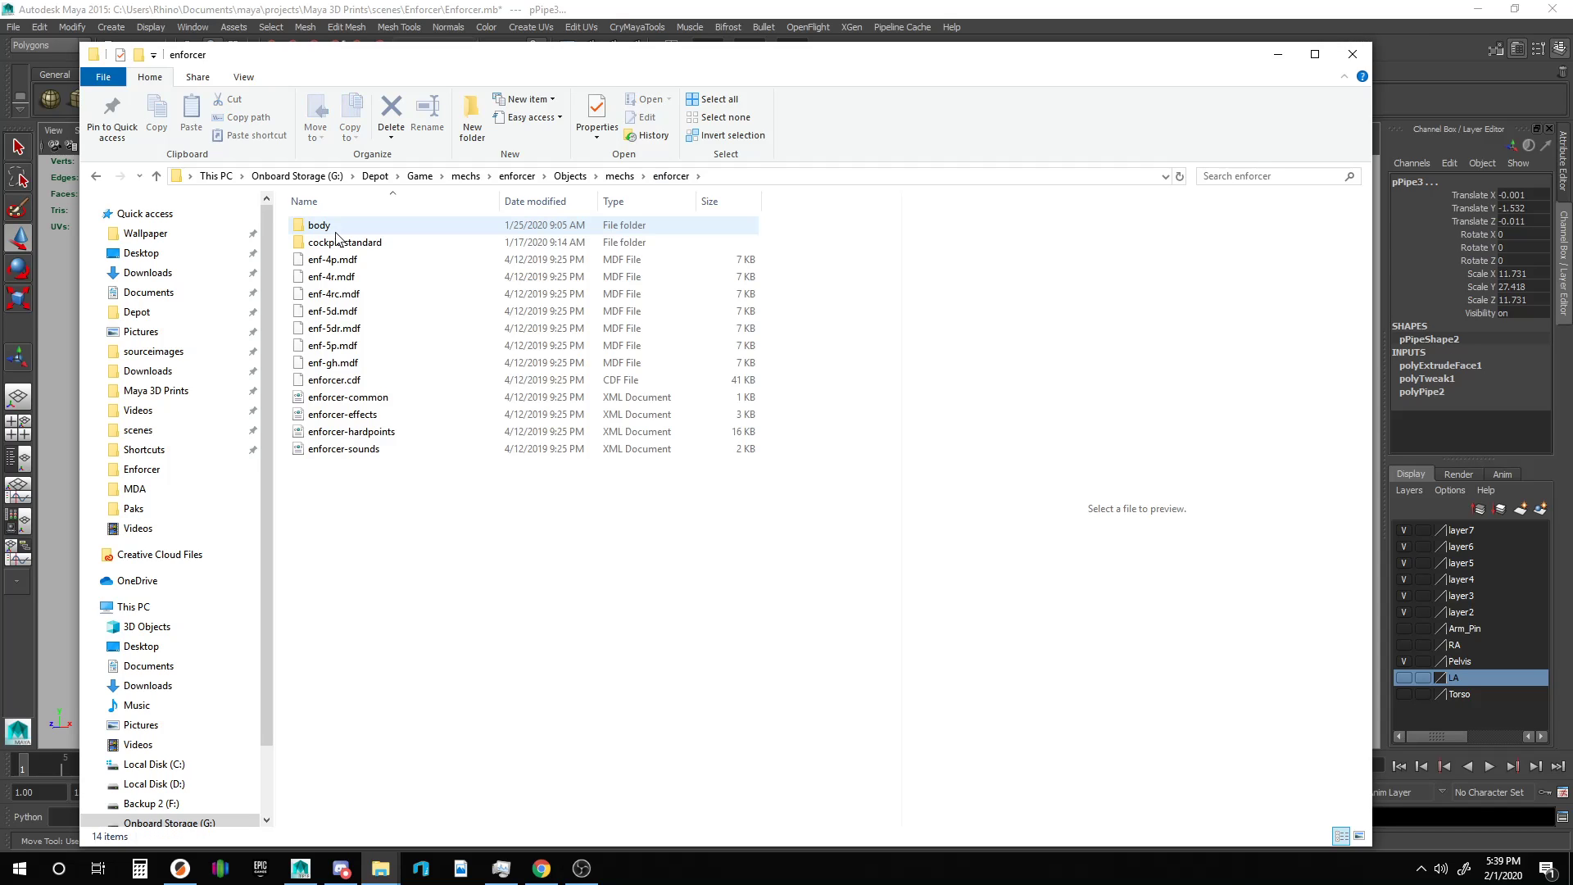
double_click(321, 225)
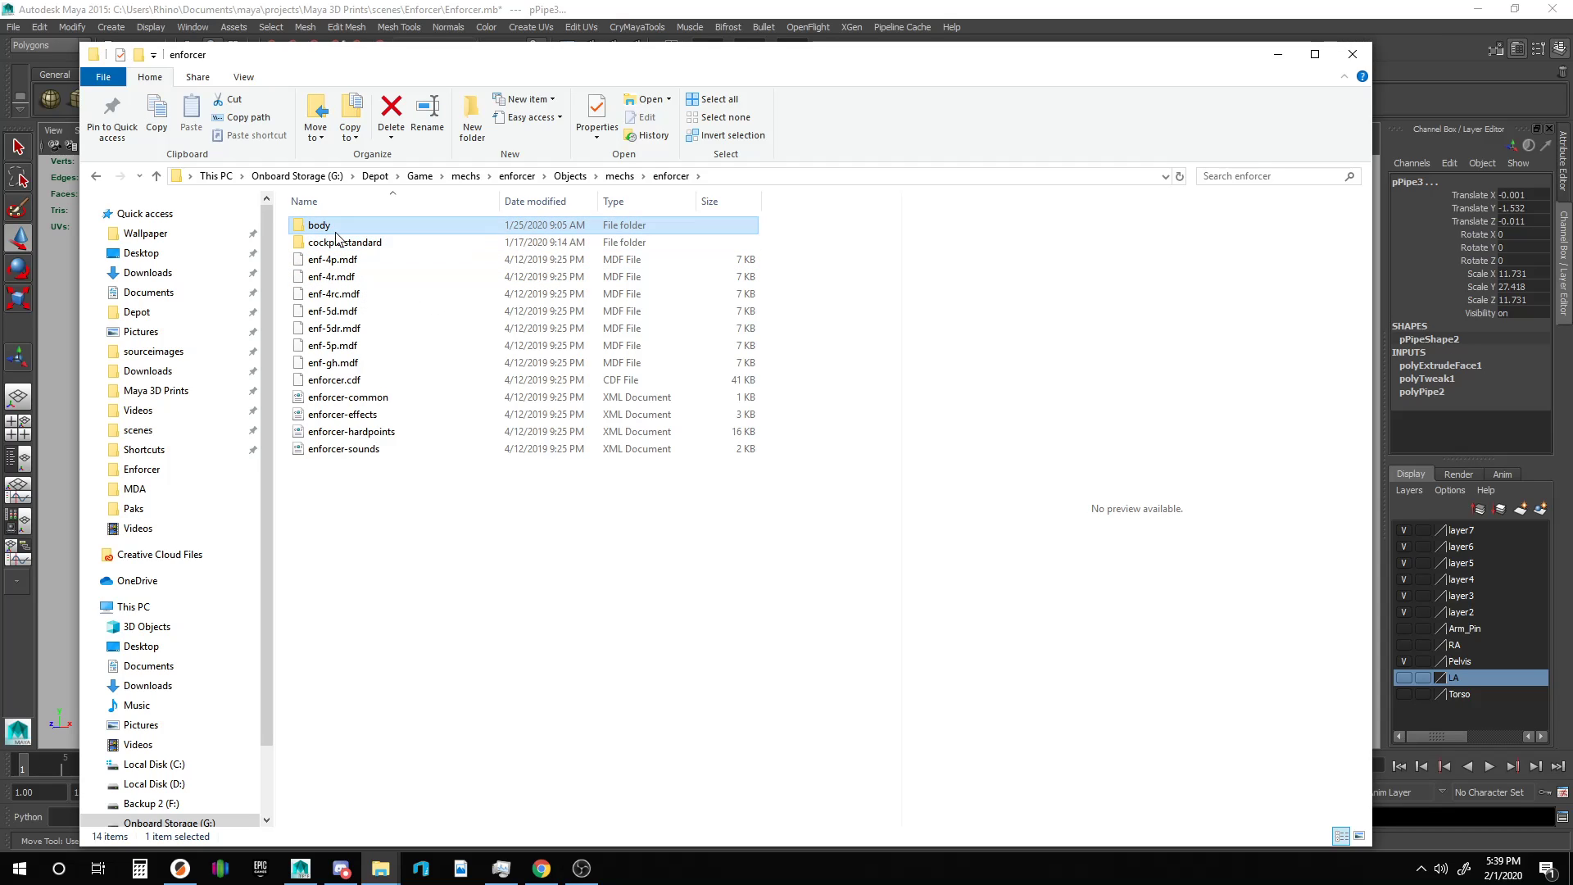
Select the full-detail CGA files for the left leg's calf, foot, hip, talon_index1, talon_pinky1 and thigh.
scroll(740, 338, down, 5)
scroll(738, 338, down, 3)
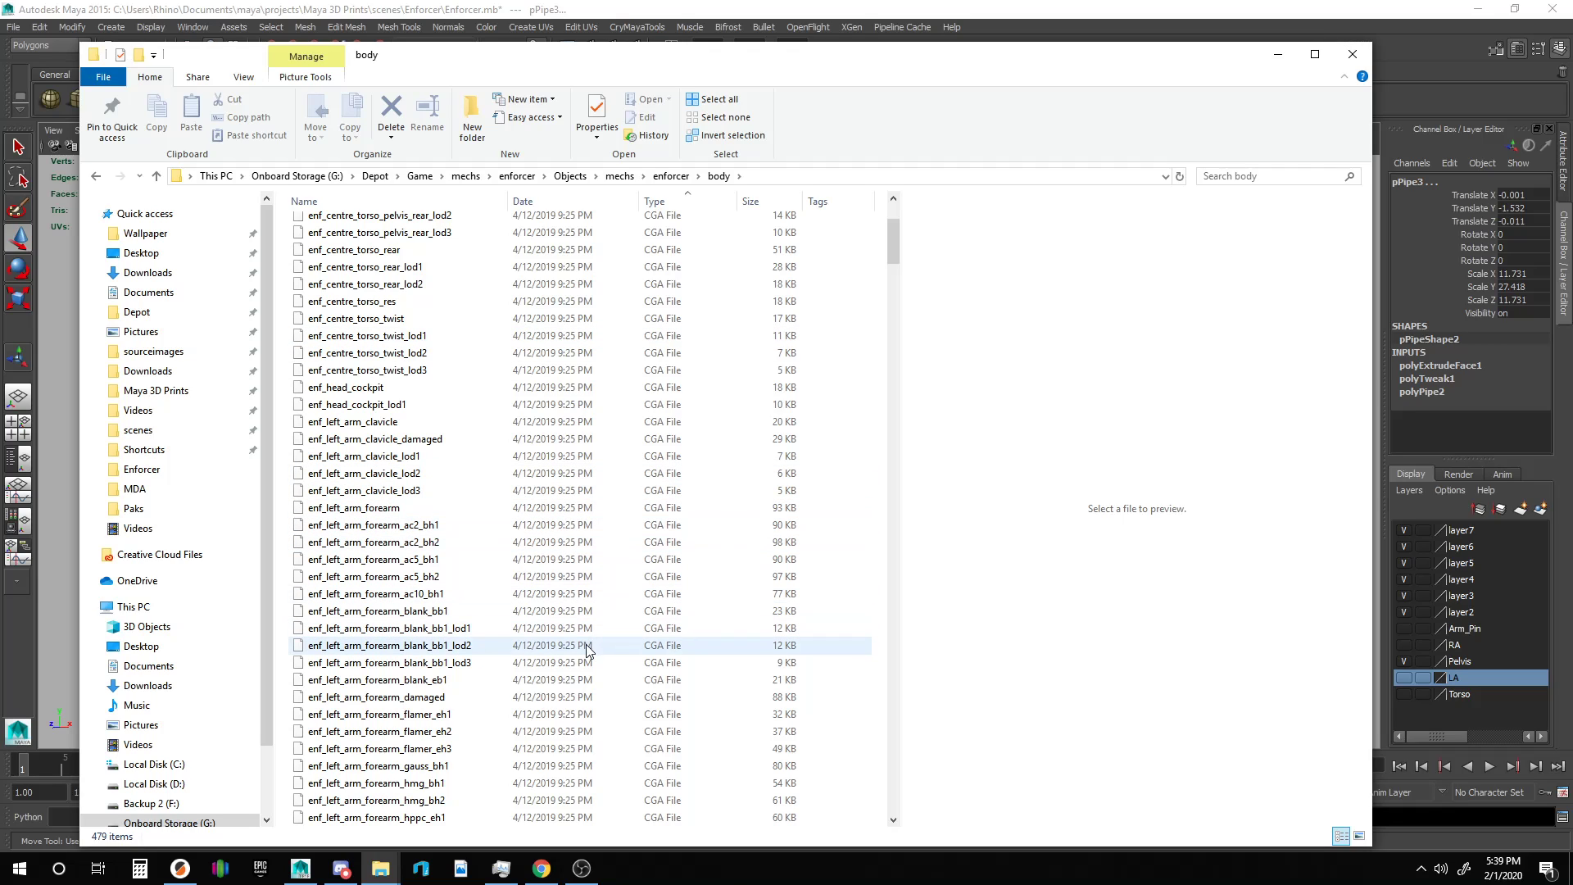
scroll(383, 531, down, 1)
scroll(382, 531, down, 13)
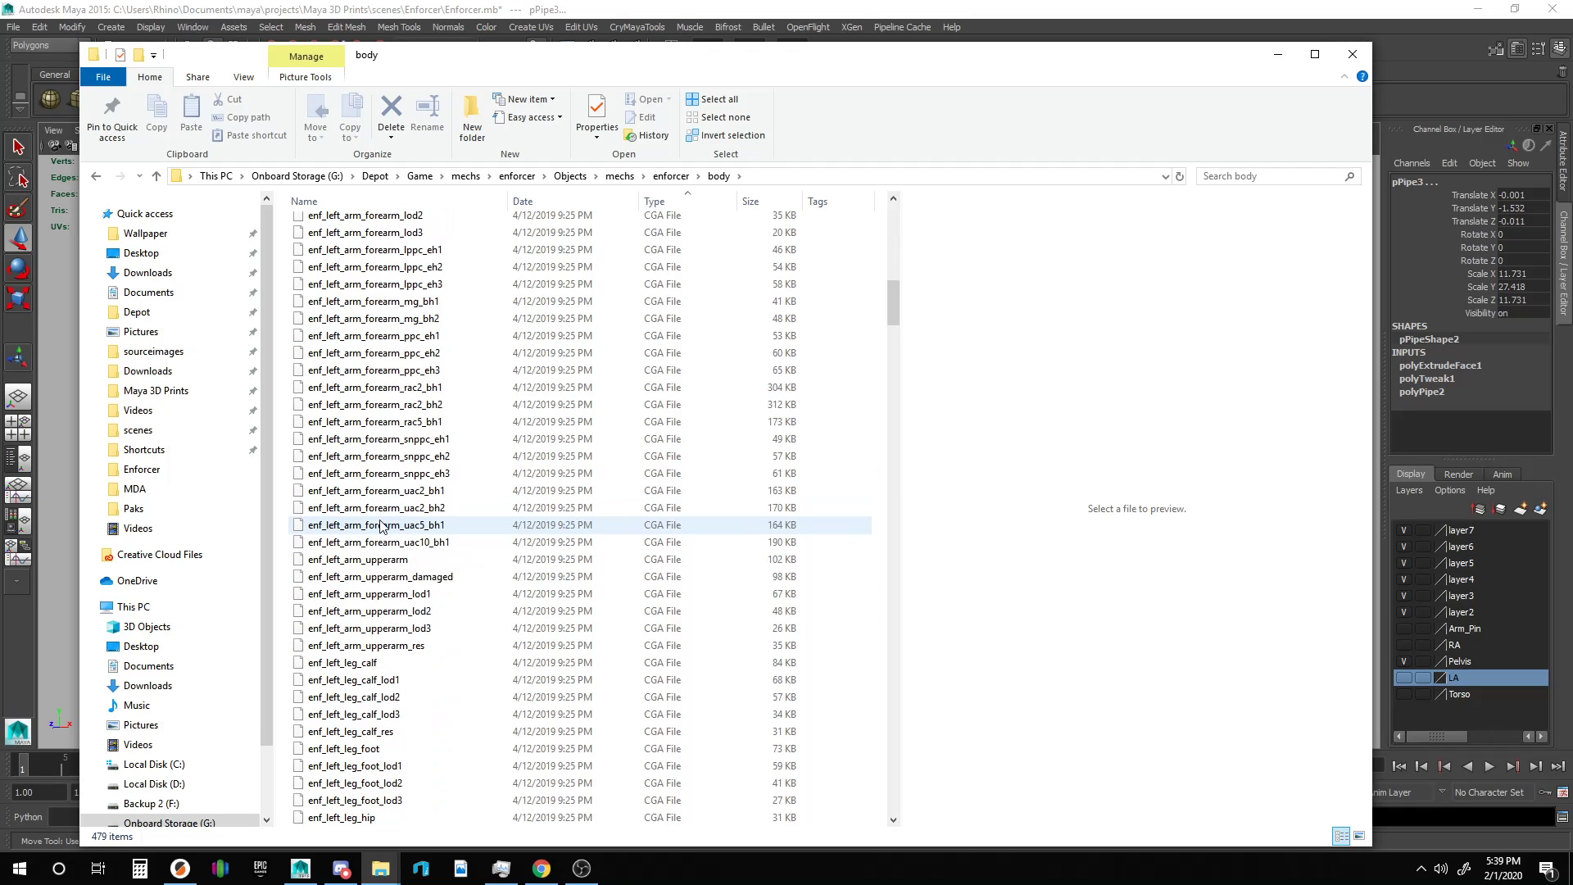
click(376, 662)
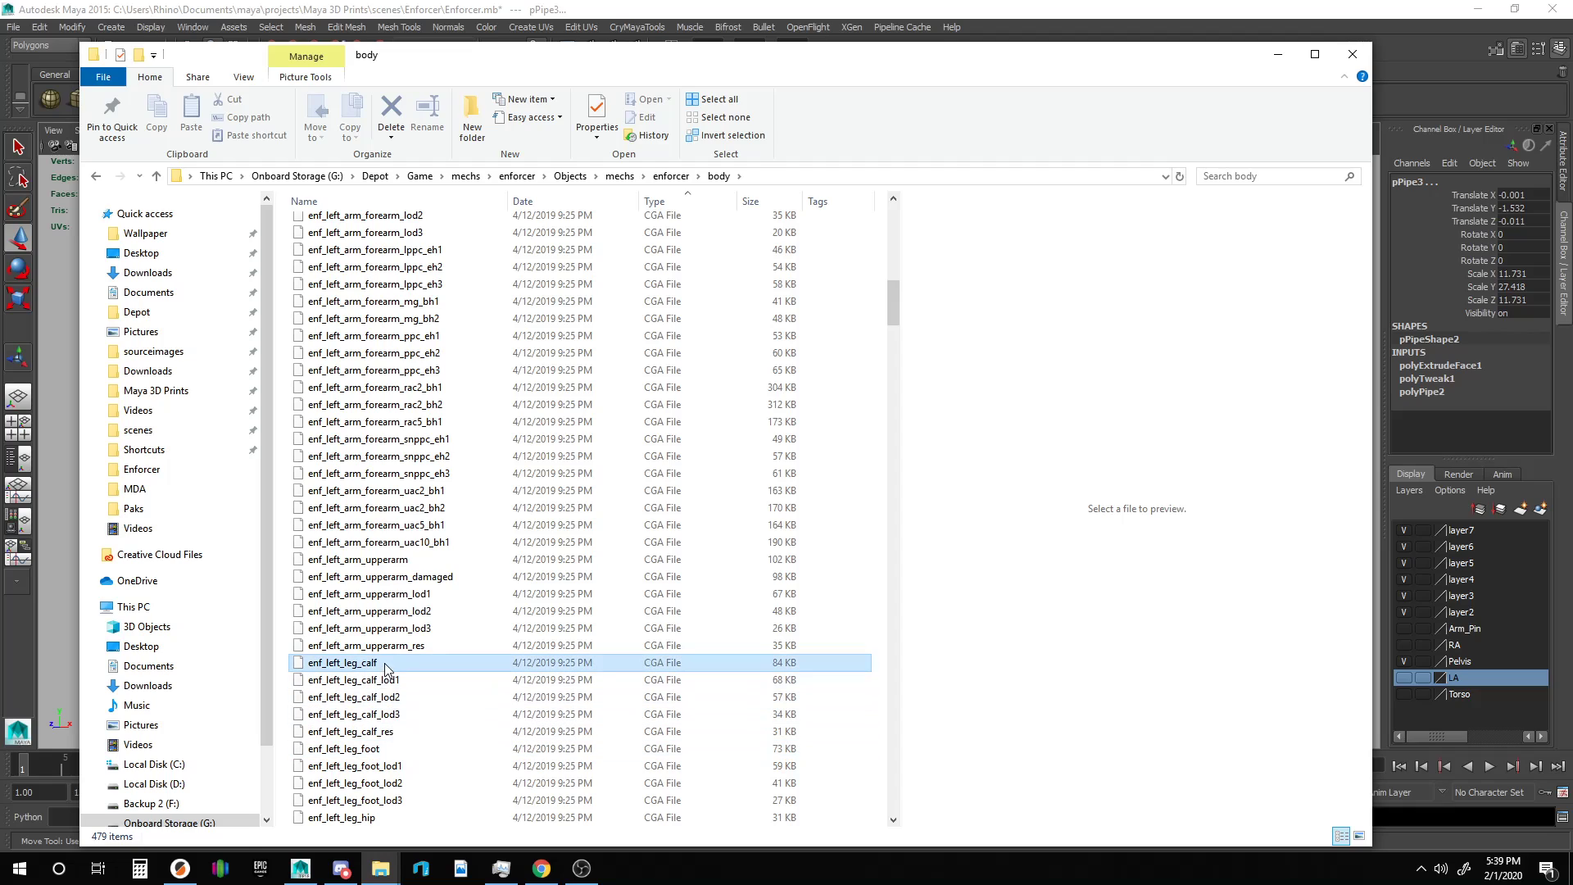
ctrl+click(401, 751)
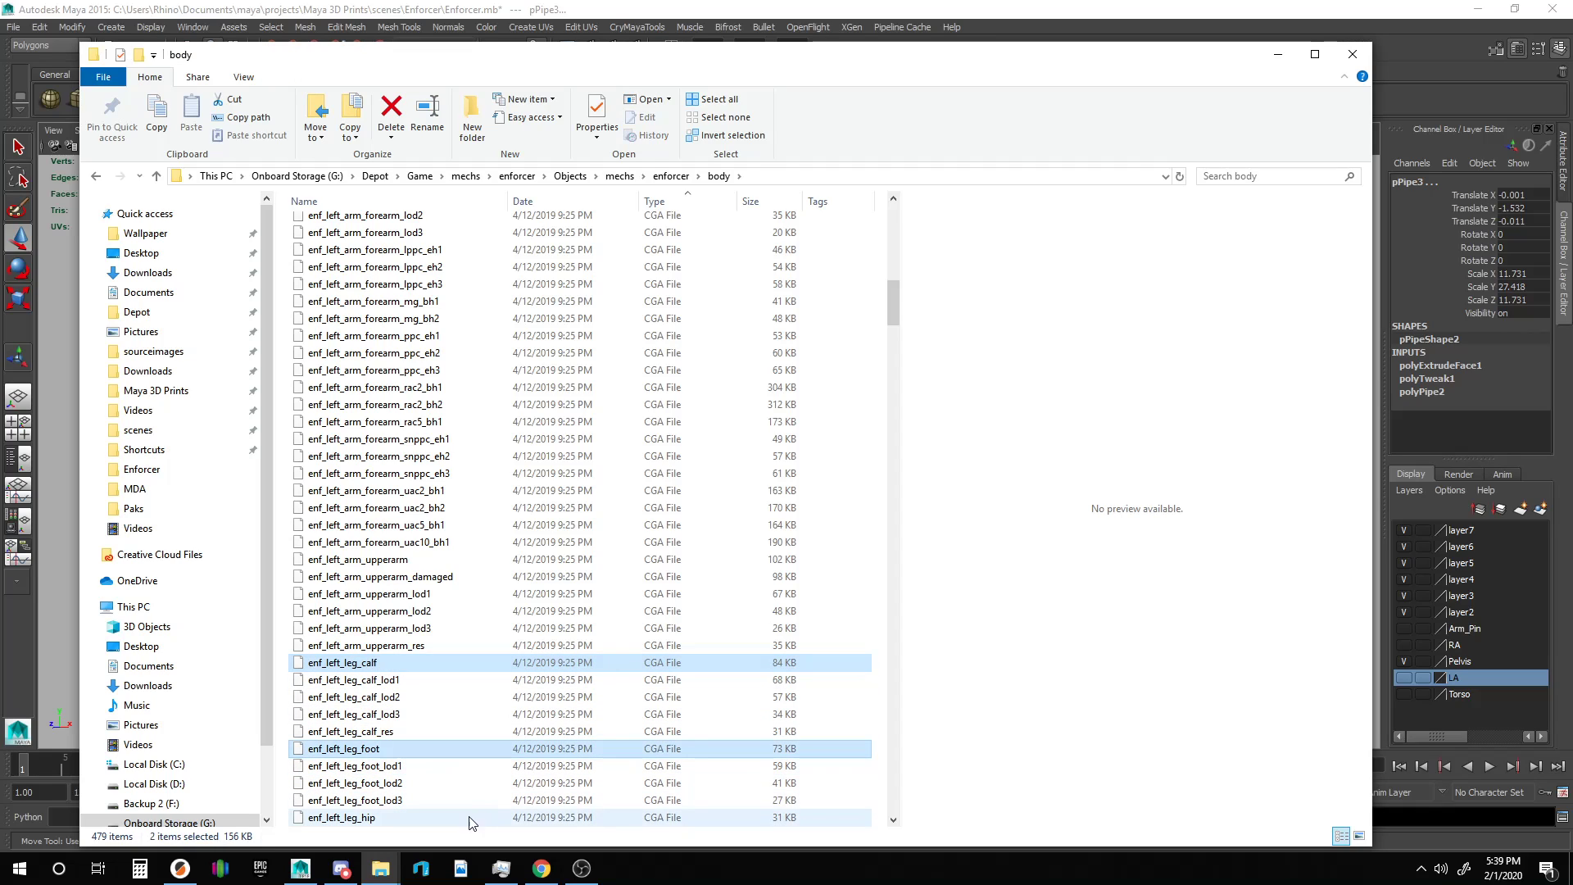
ctrl+click(399, 818)
scroll(393, 770, down, 4)
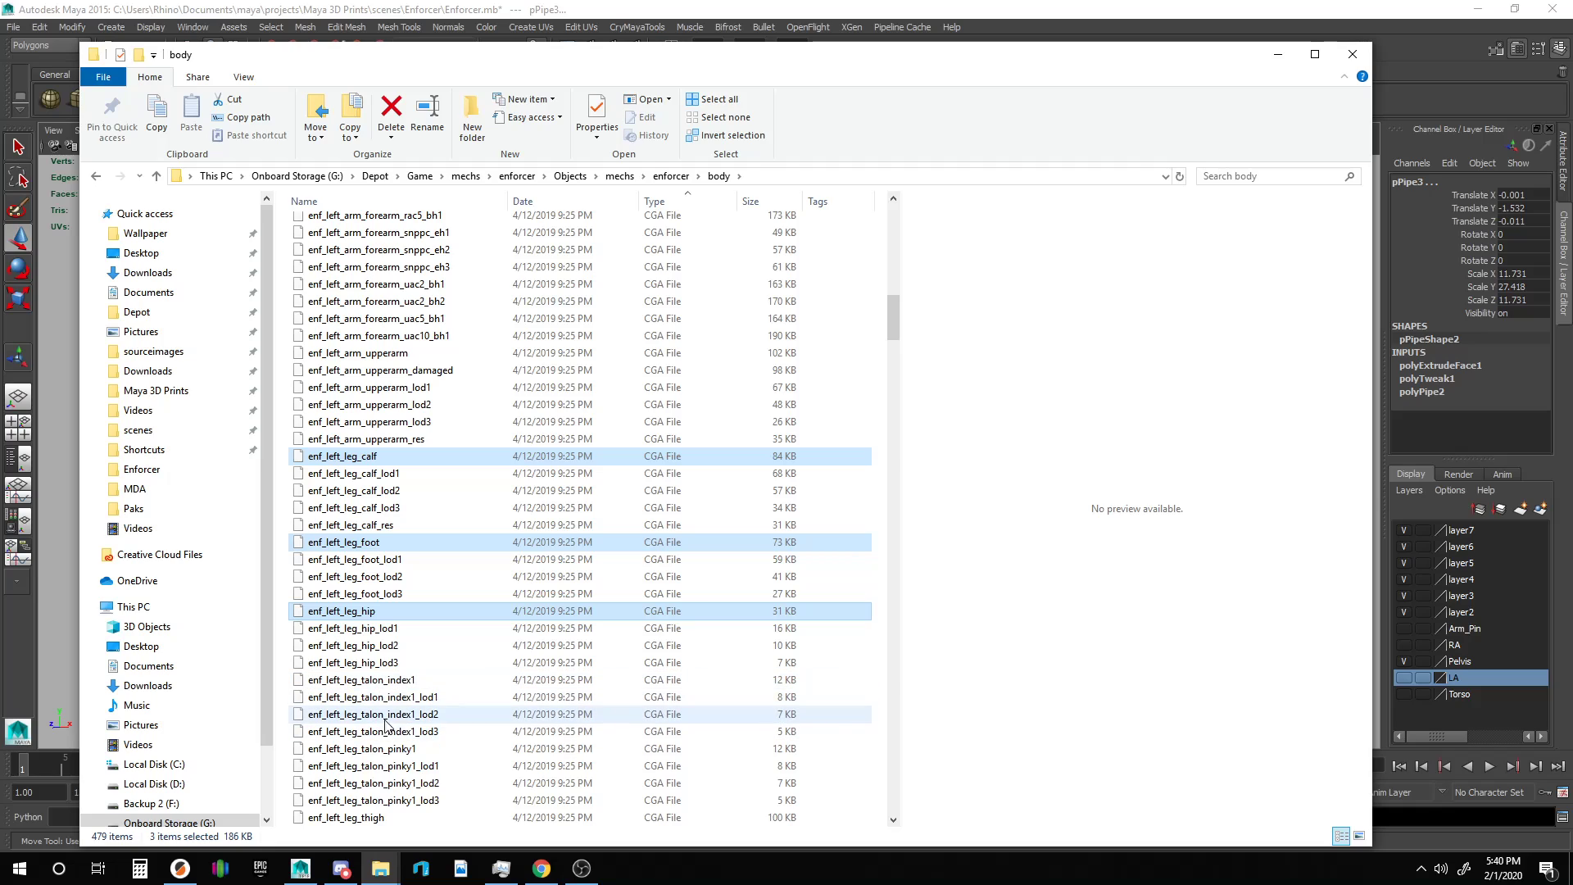
ctrl+click(399, 682)
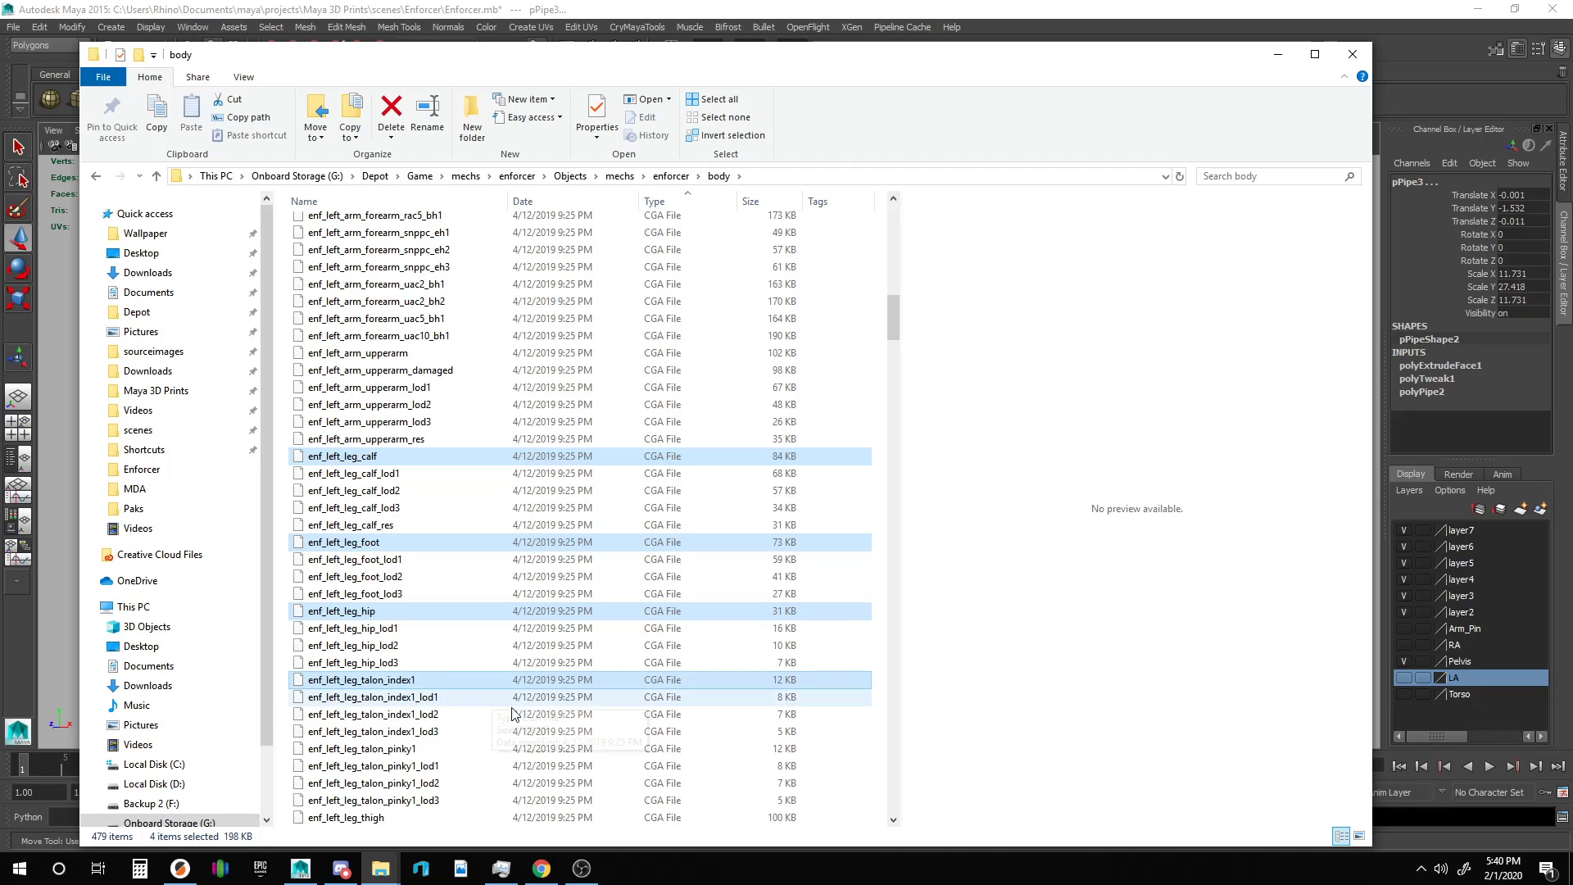
ctrl+click(364, 748)
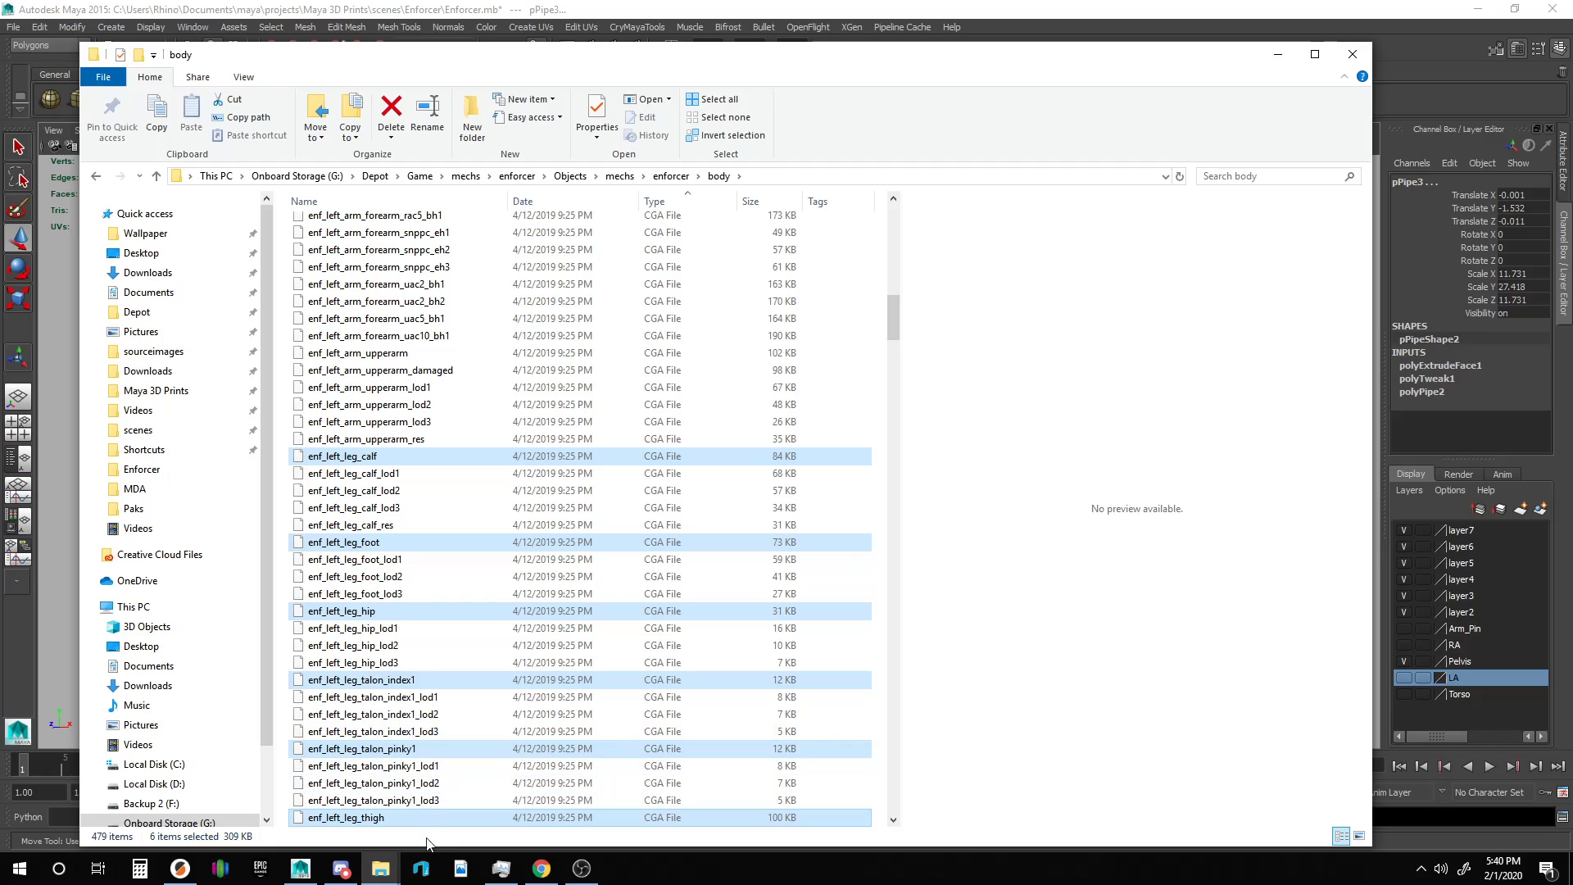
Remove the left leg's talon_pinky1, talon_index1 and foot files from the selection, keeping calf, hip and thigh.
ctrl+click(412, 749)
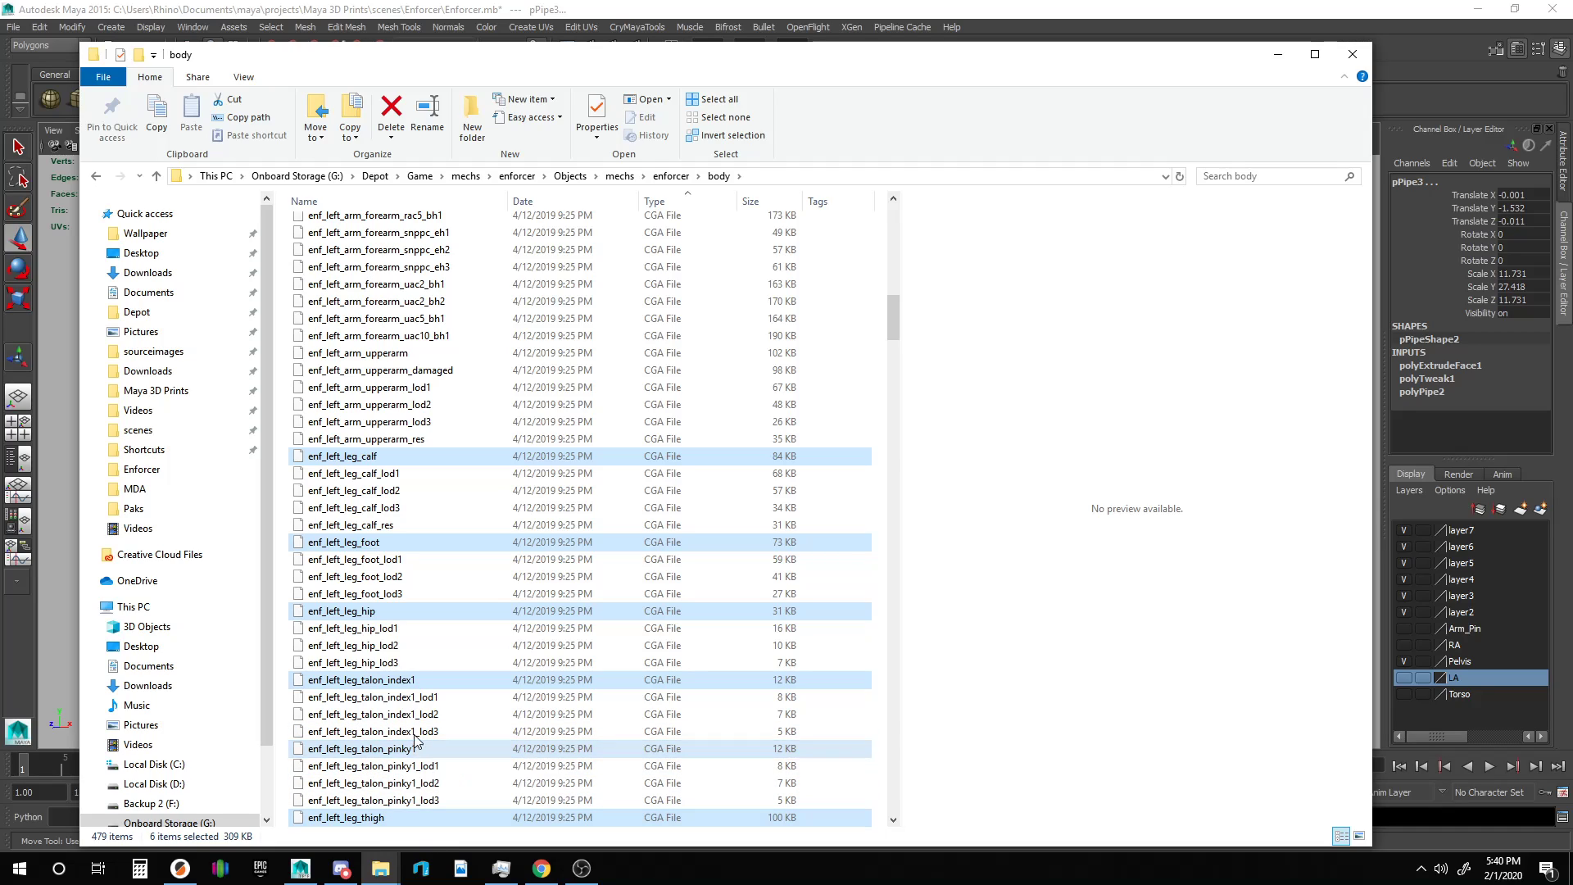
ctrl+click(434, 680)
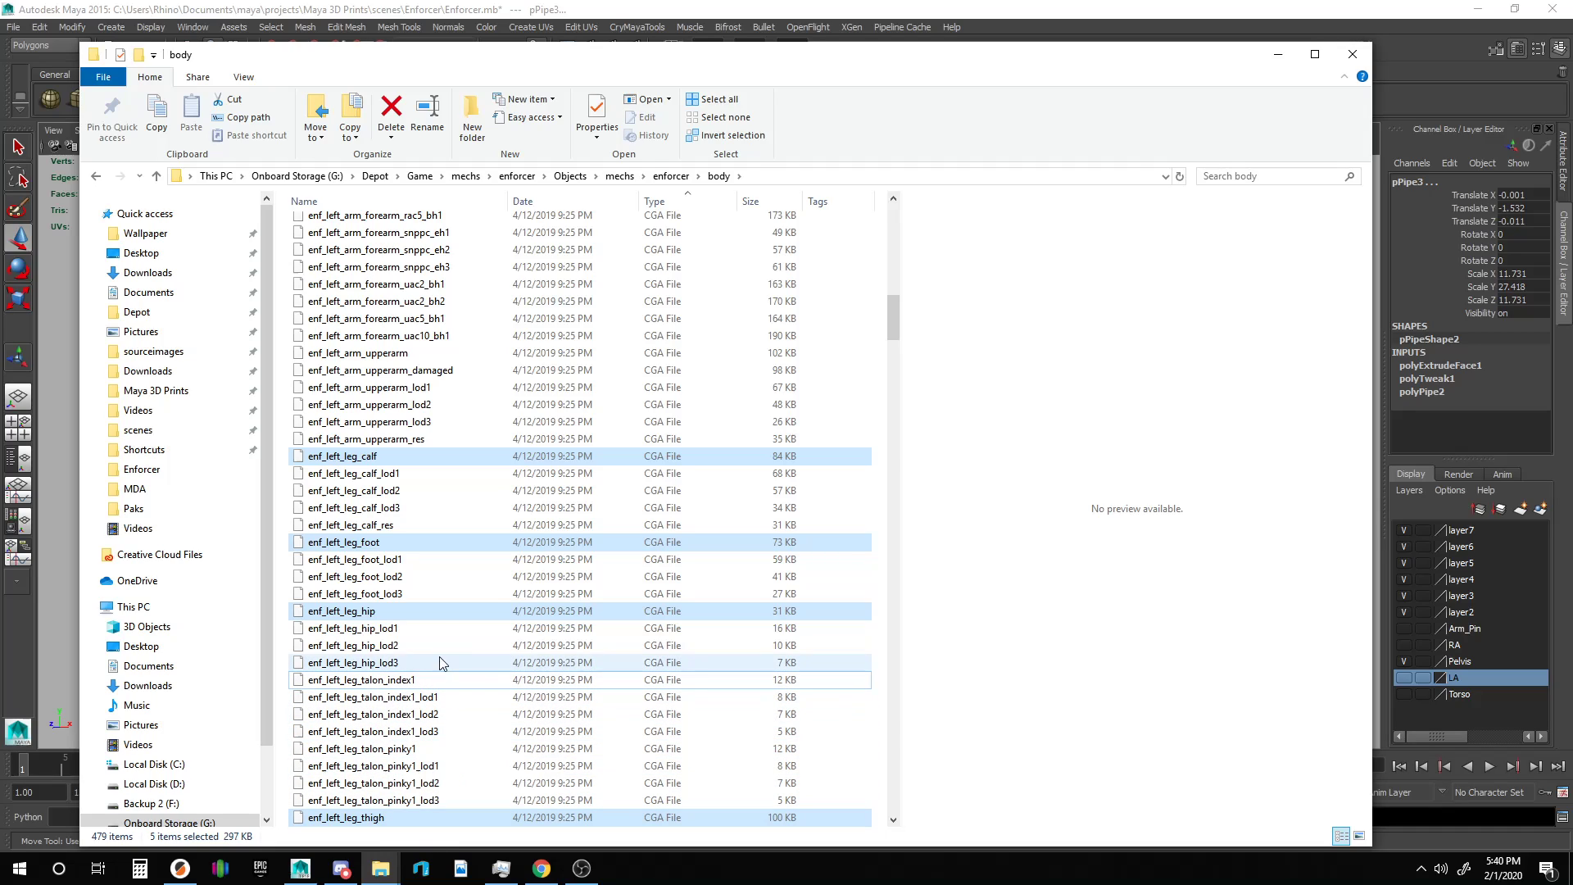
ctrl+click(425, 541)
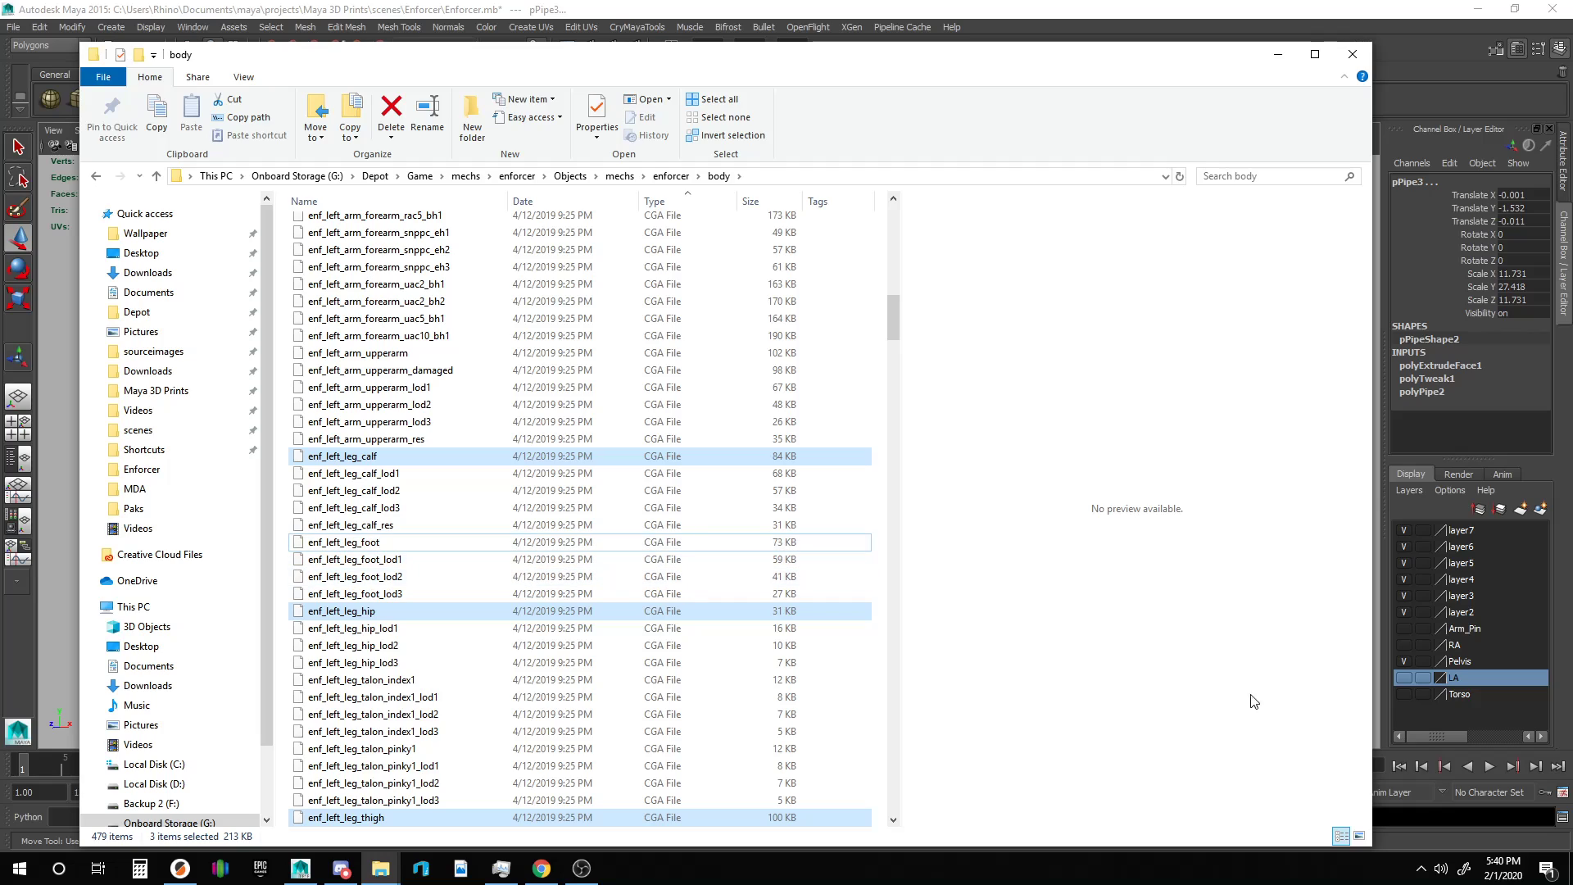
Try to load the selected left calf, hip and thigh CGA files into the Maya scene.
scroll(720, 592, down, 4)
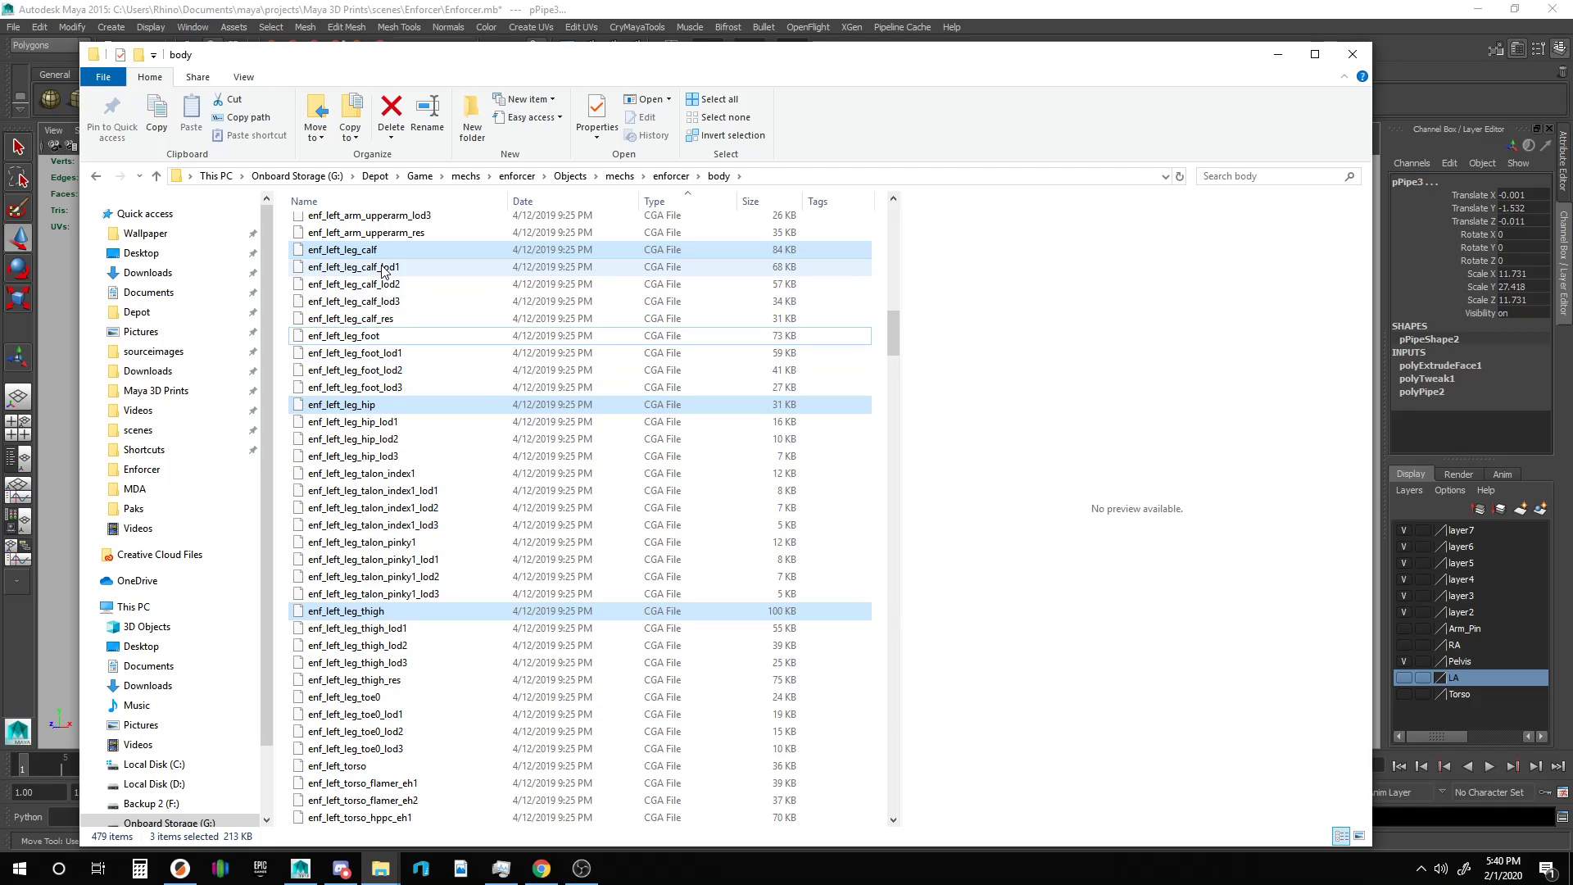
drag(411, 258, 59, 407)
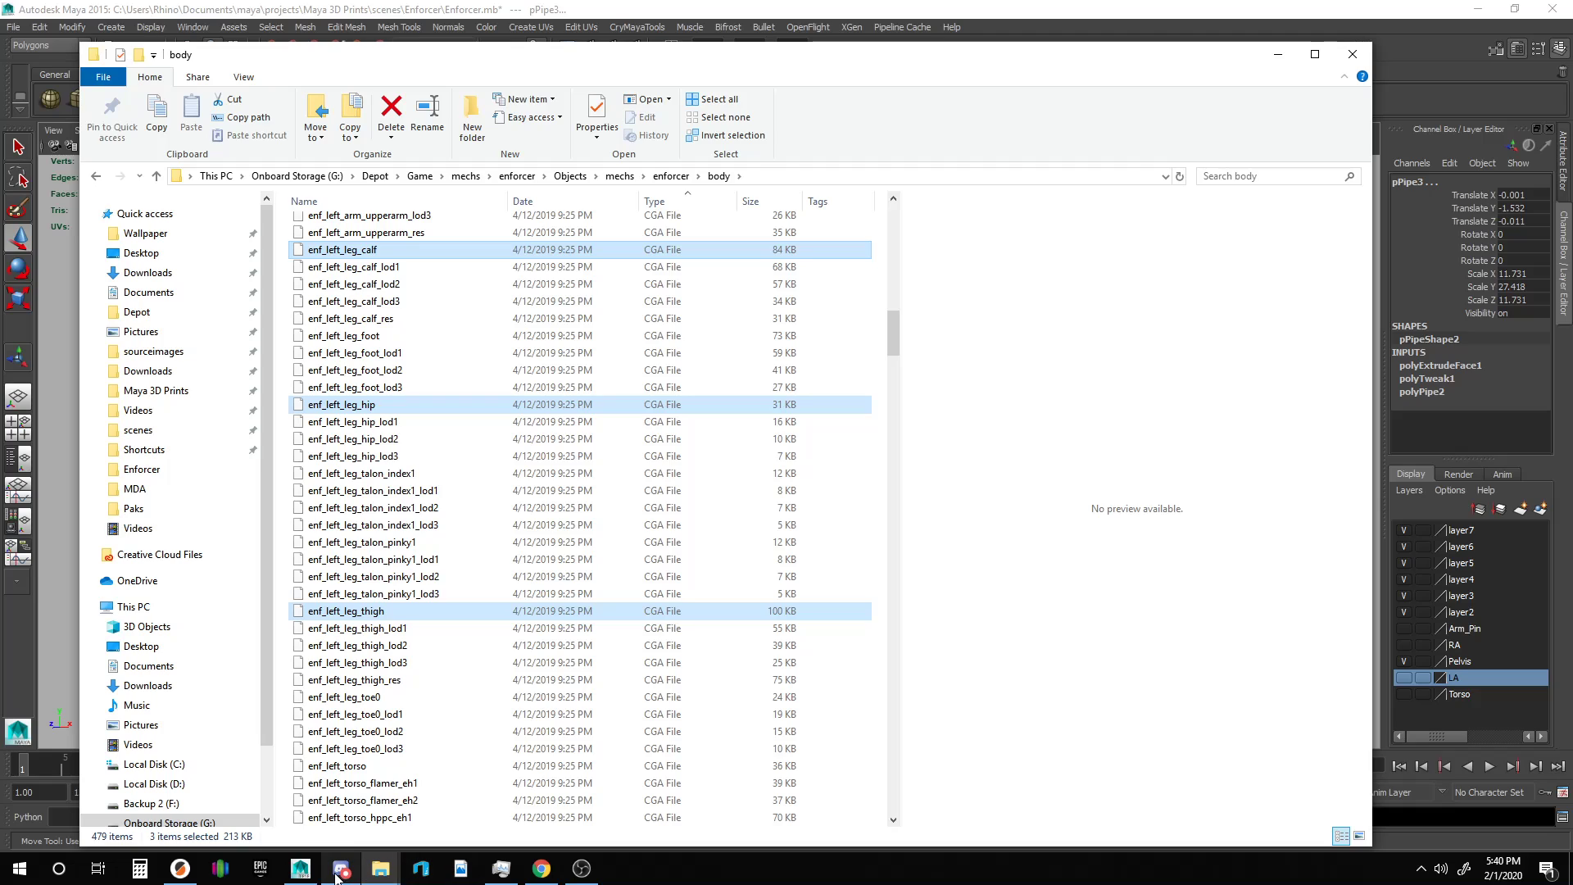
click(298, 872)
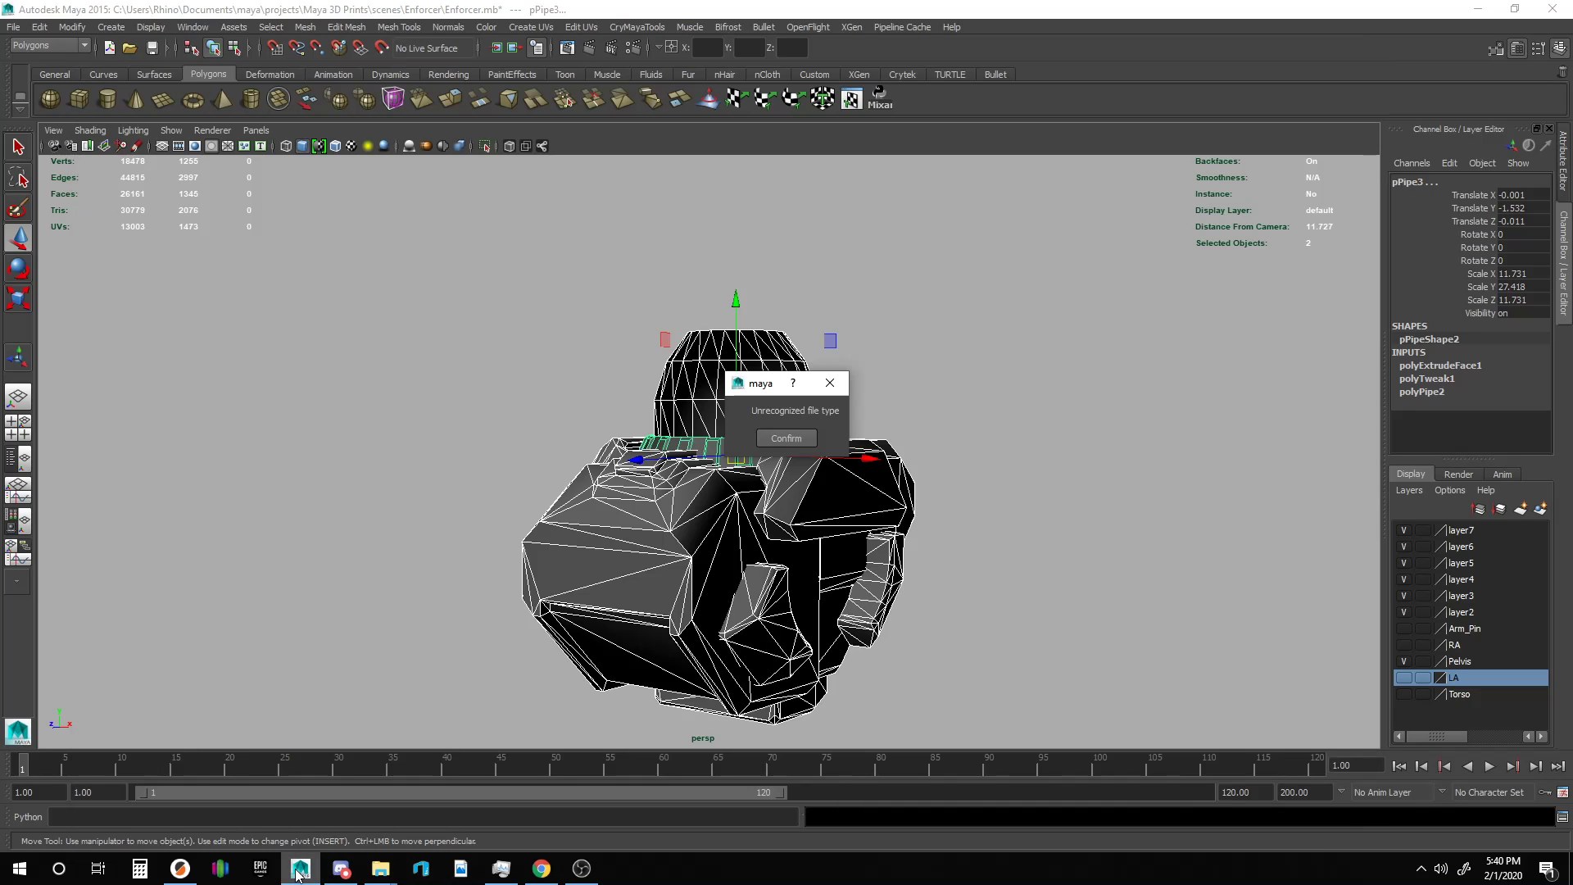
click(799, 440)
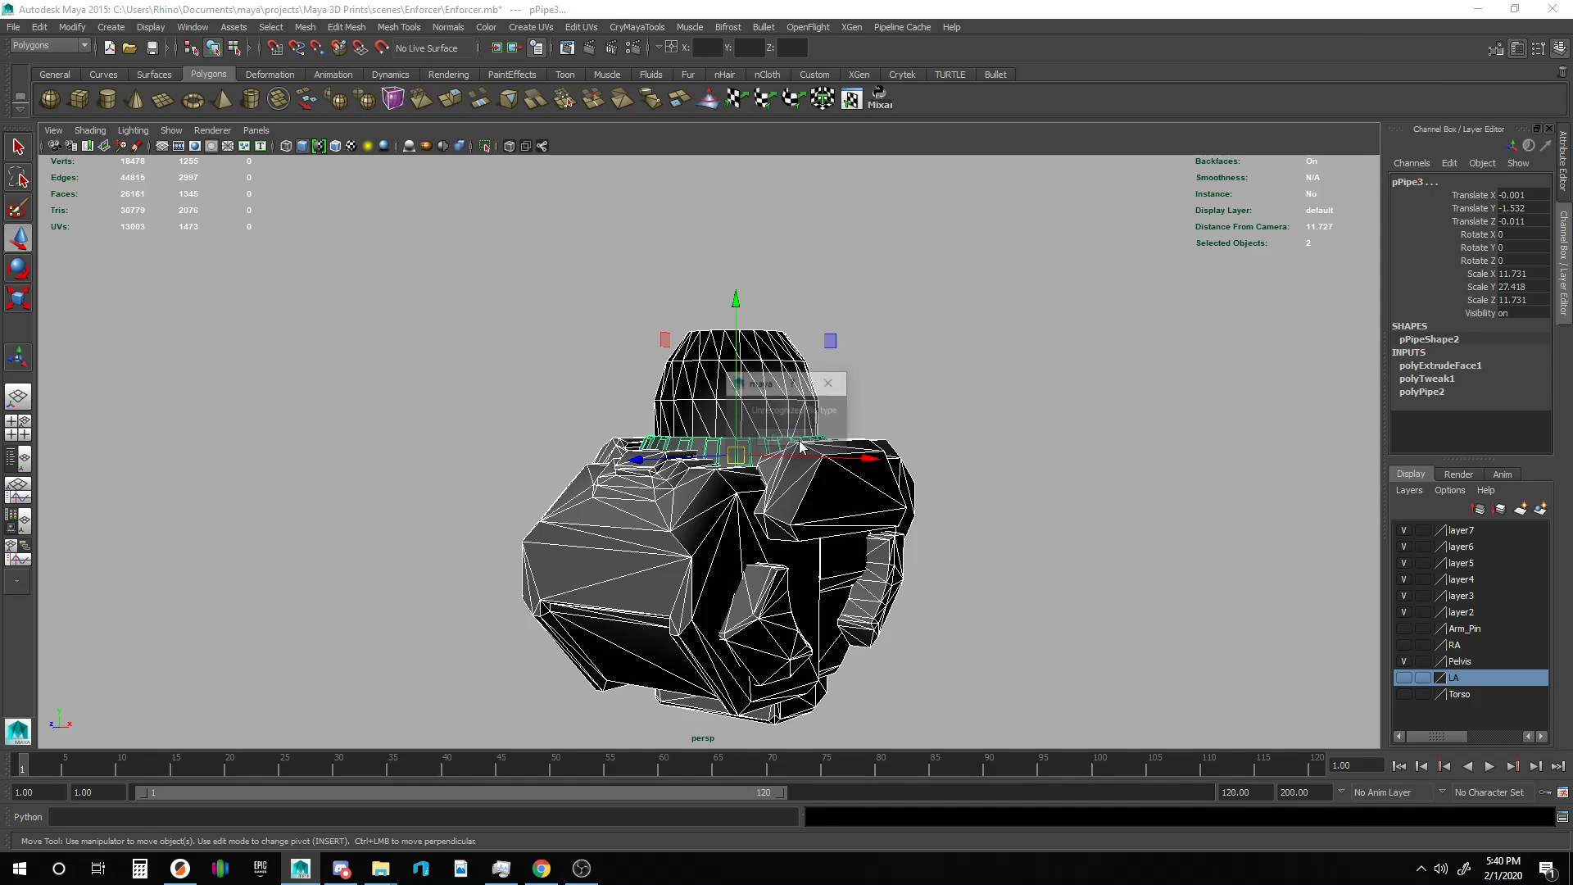
click(801, 441)
click(802, 442)
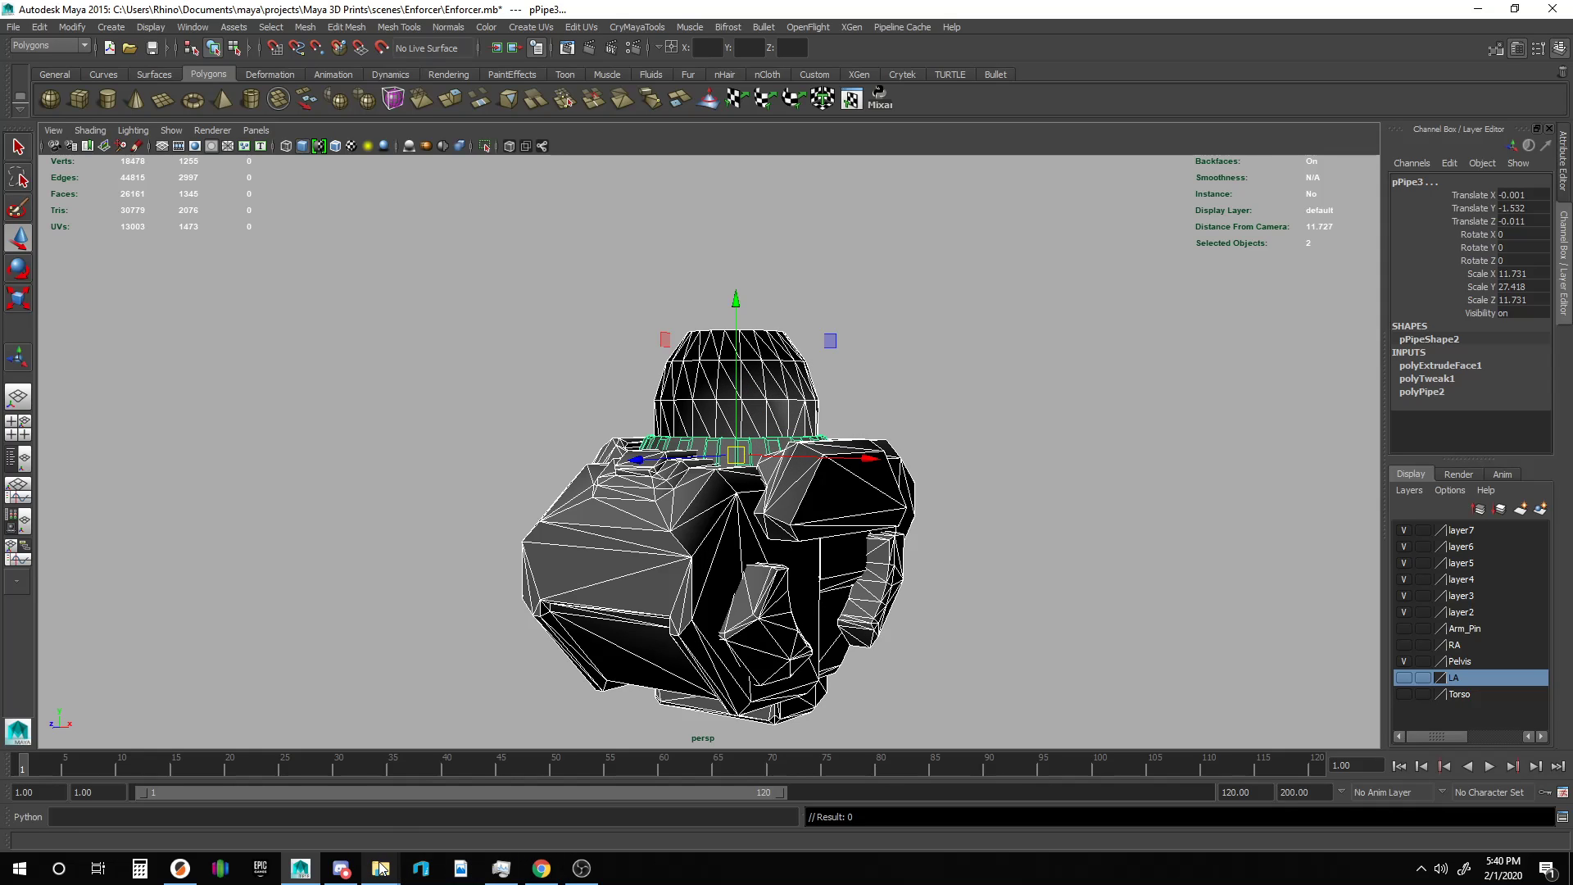
Open the Enforcer Converted folder inside the mech's body folder and find the left leg's converted files.
mouse_move(381, 868)
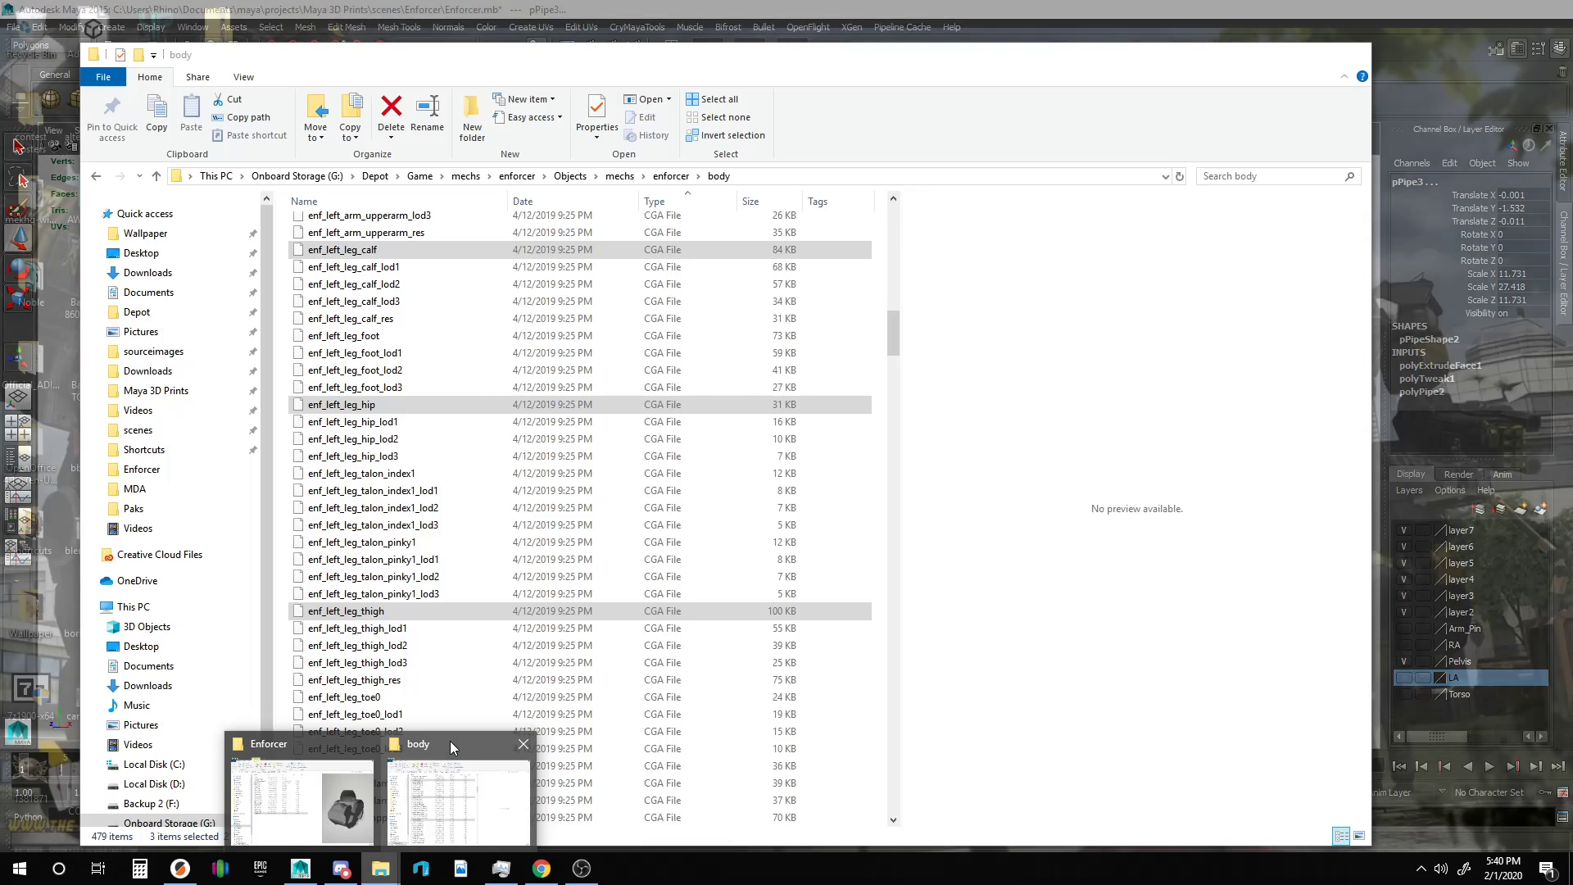
click(450, 741)
scroll(764, 491, up, 20)
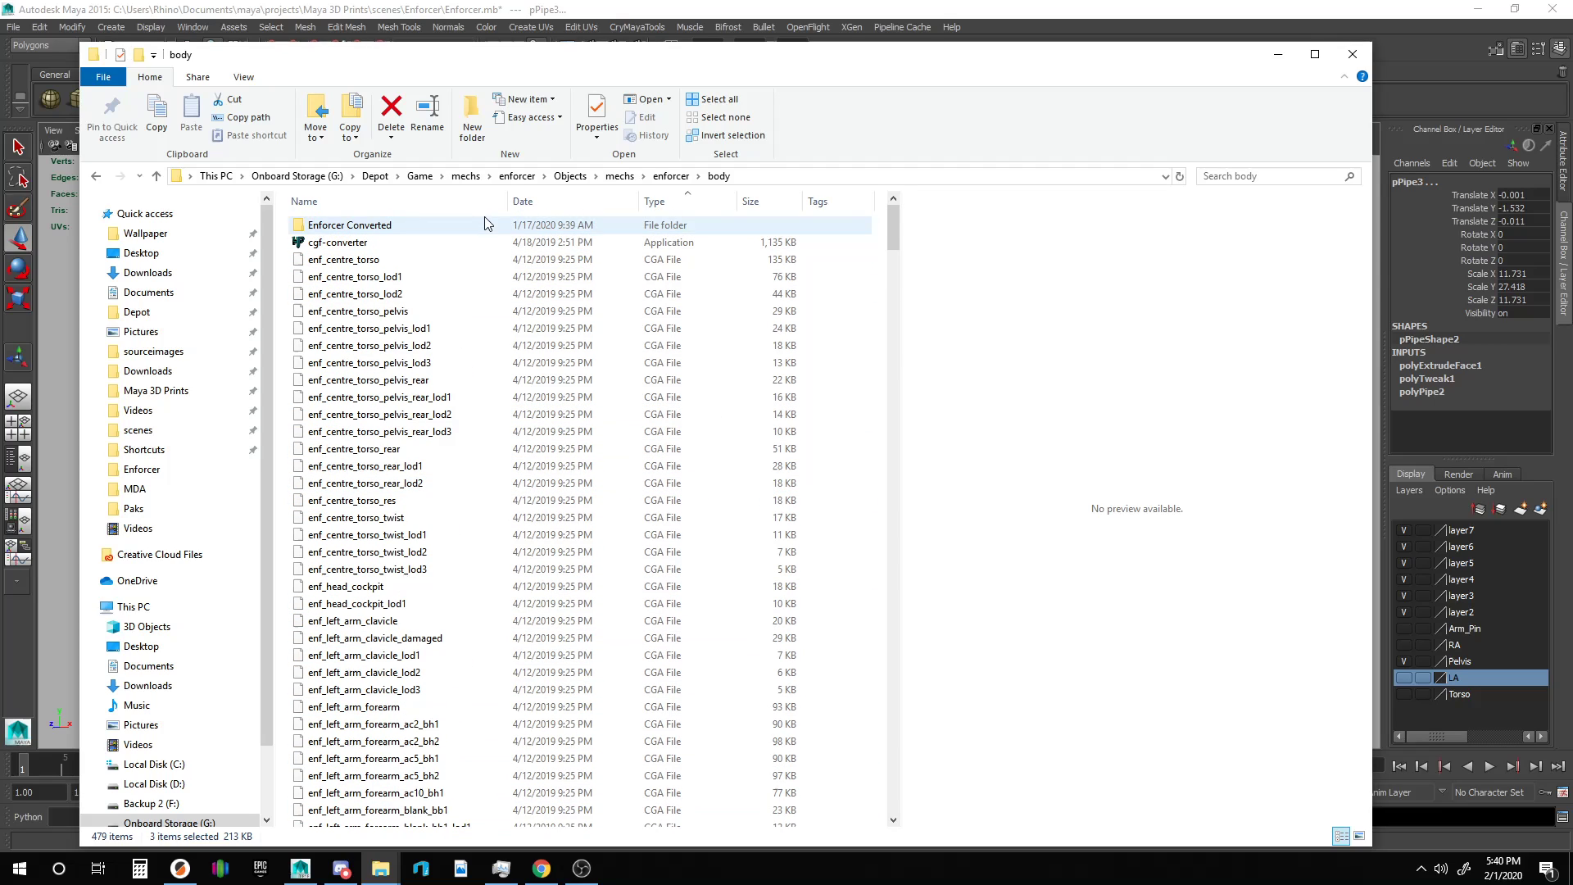
double_click(432, 226)
scroll(779, 469, down, 9)
scroll(679, 397, down, 9)
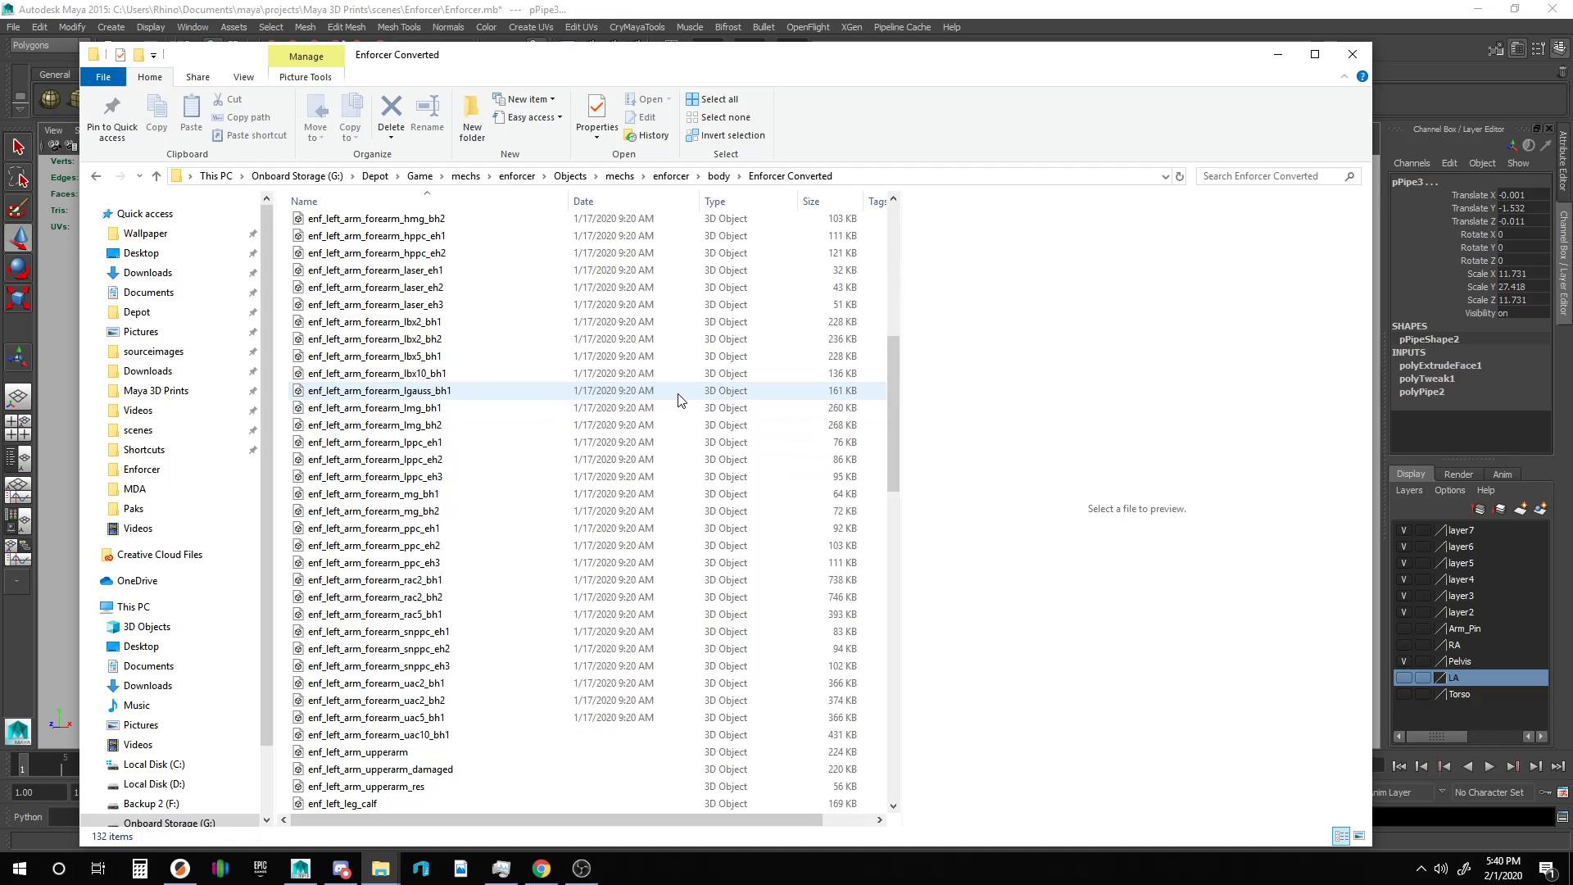
Bring the converted enf_left_leg_calf, enf_left_leg_hip and enf_left_leg_thigh OBJ files into the Maya scene.
click(368, 545)
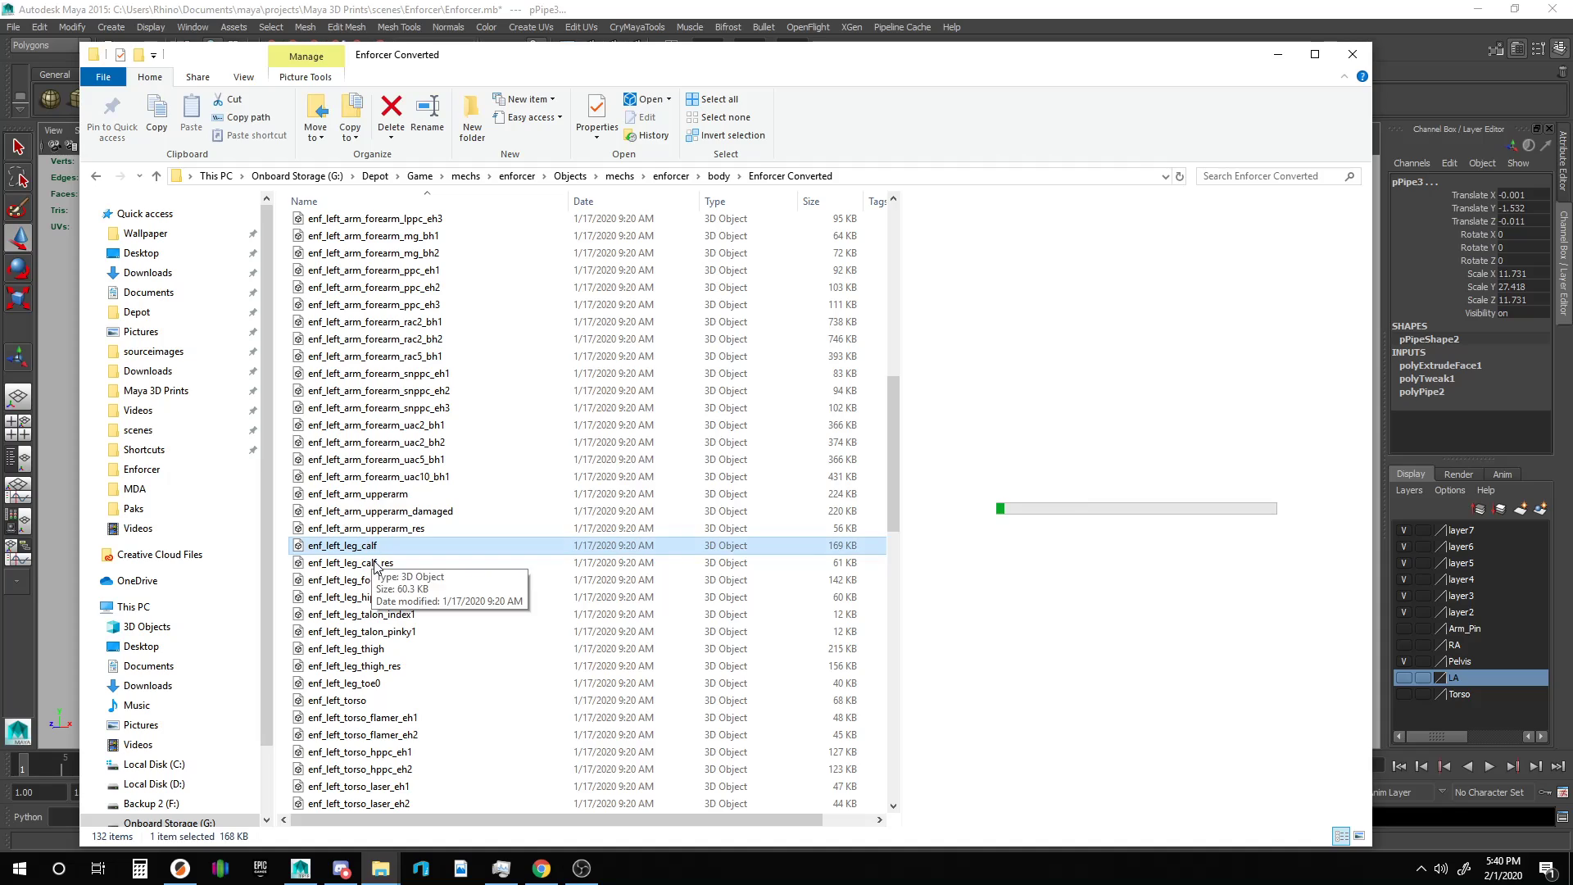
ctrl+click(369, 598)
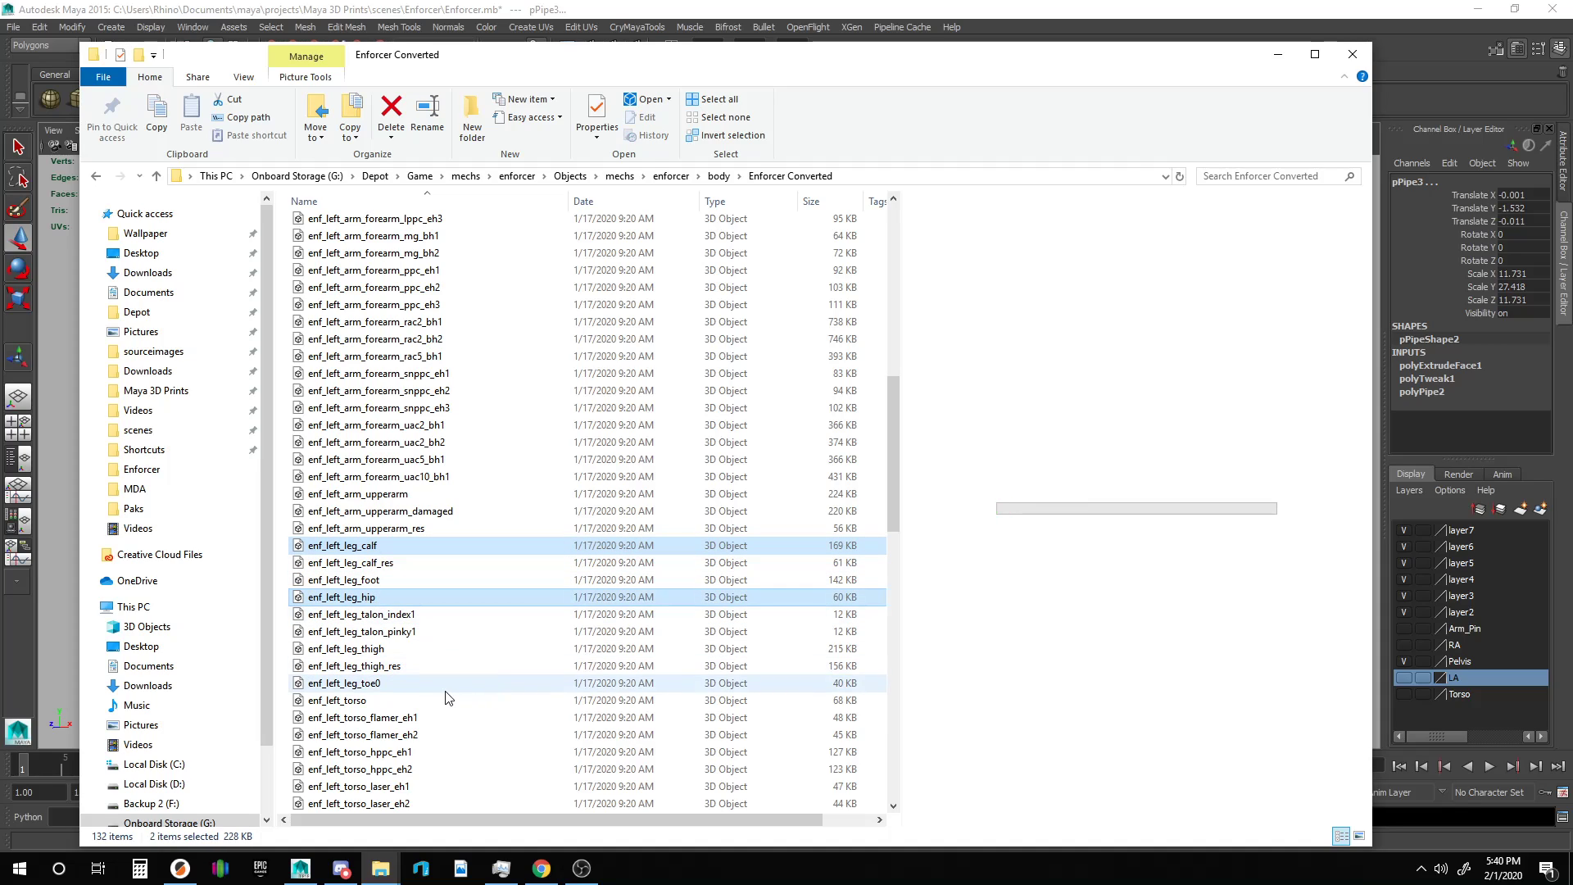
ctrl+click(372, 649)
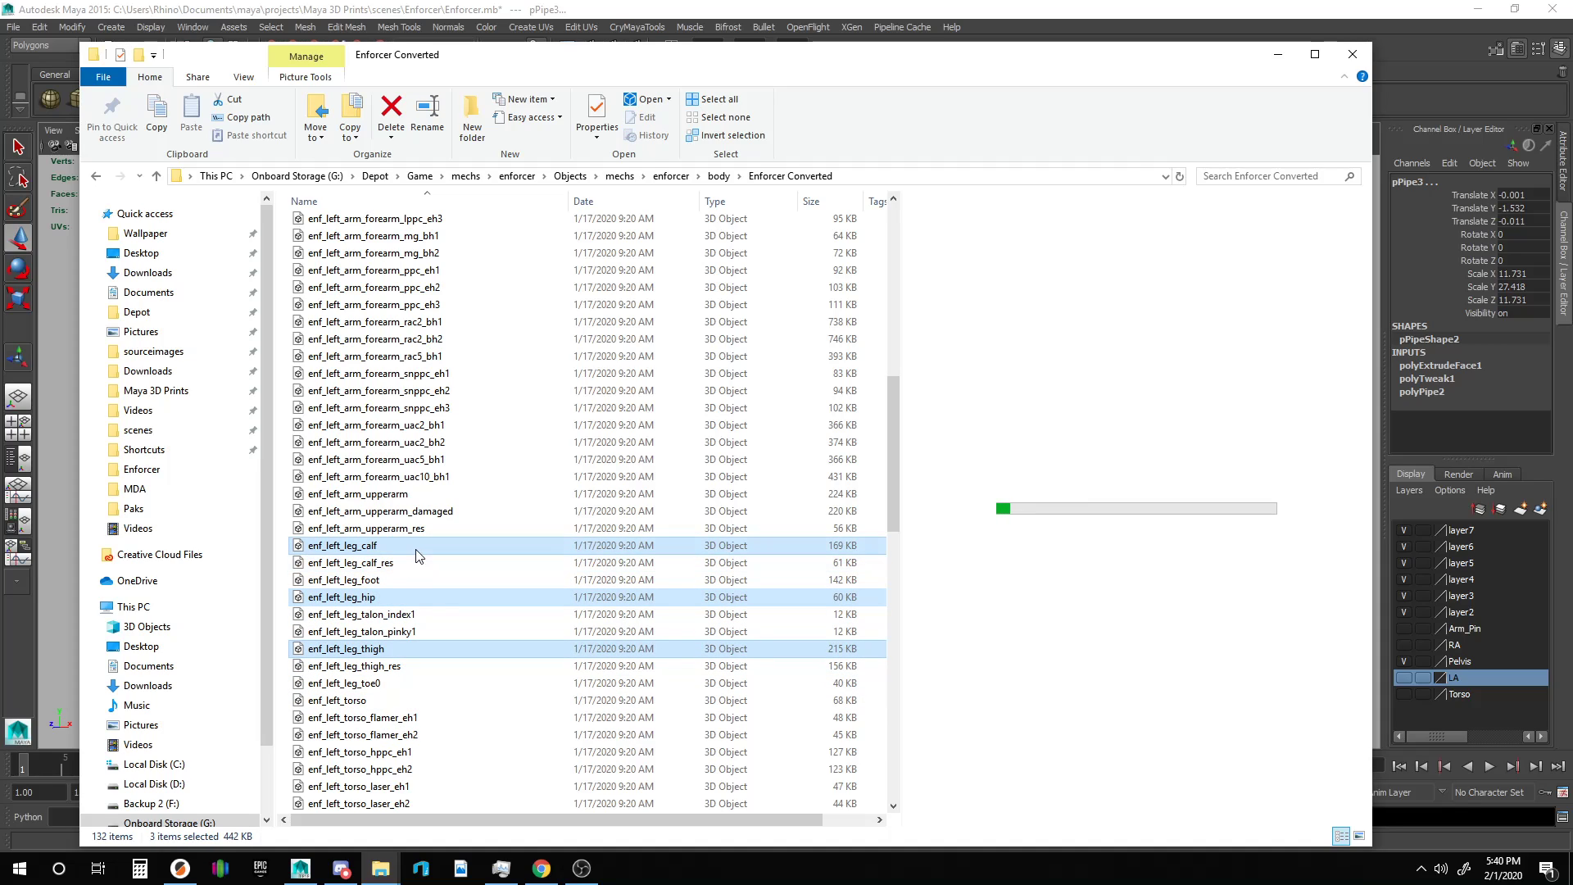
click(58, 522)
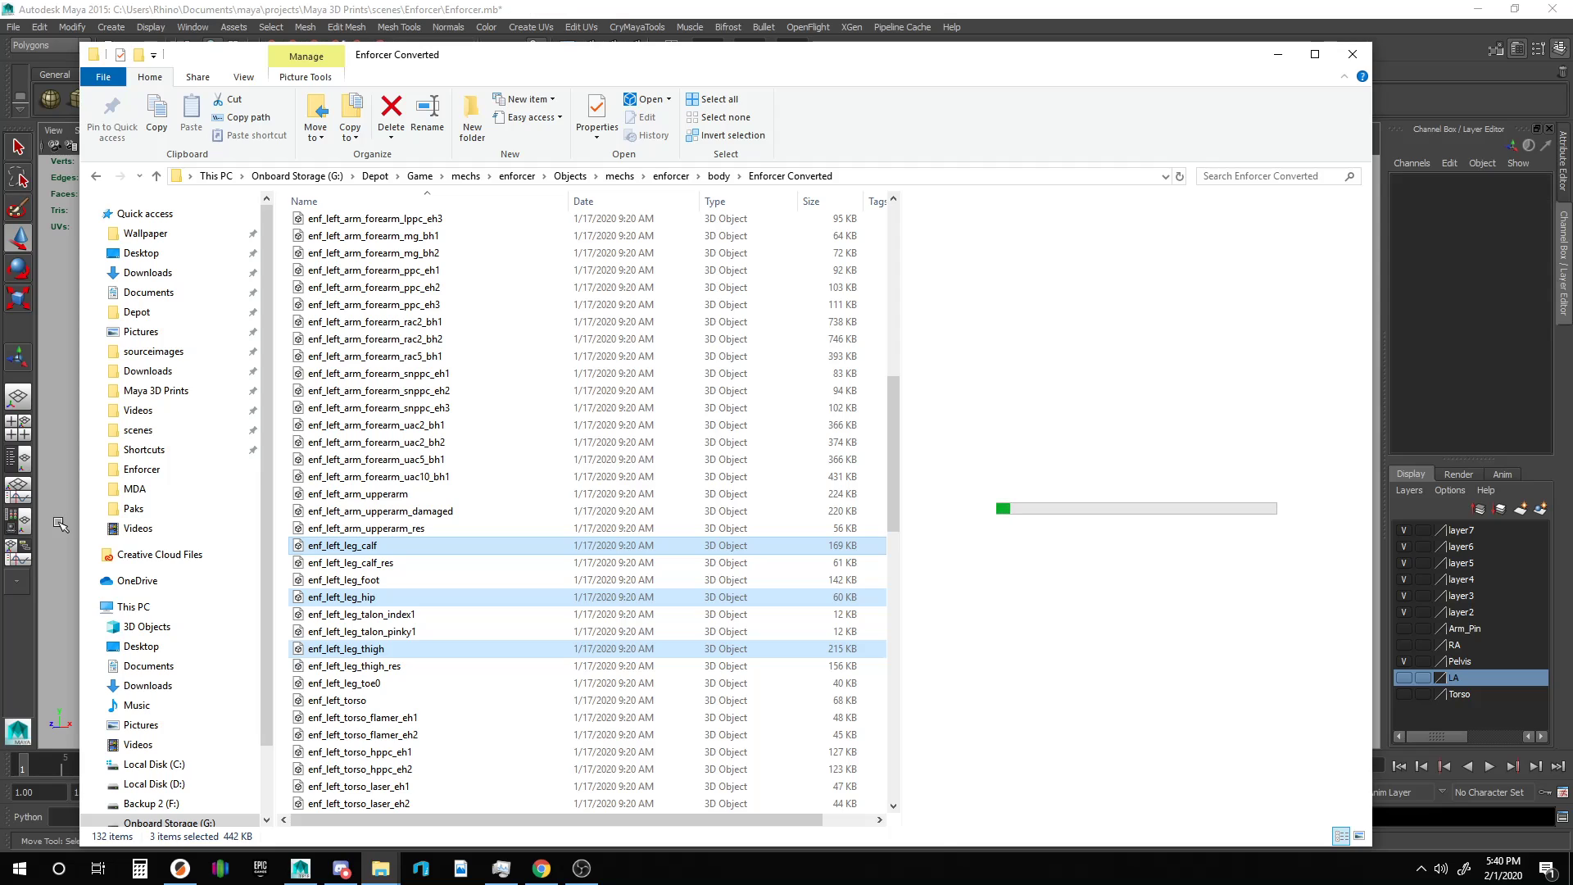
Move the left calf about 10.6 units along X away from the pelvis, and shift the thigh out beside it.
scroll(905, 475, down, 5)
alt+drag(899, 481, 869, 512)
click(724, 497)
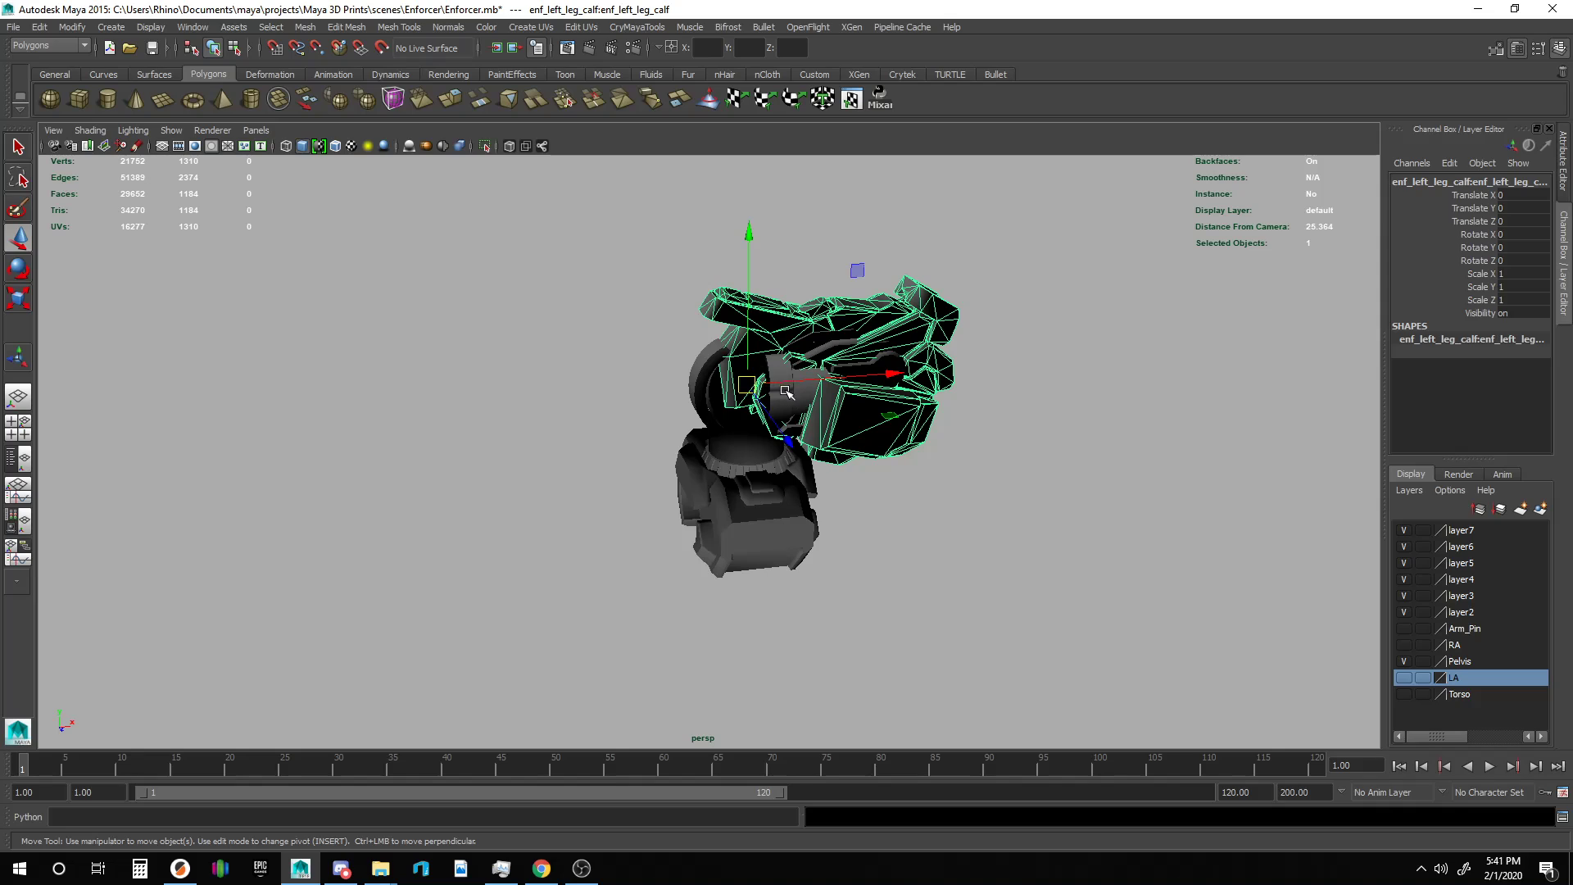
drag(899, 374, 1185, 387)
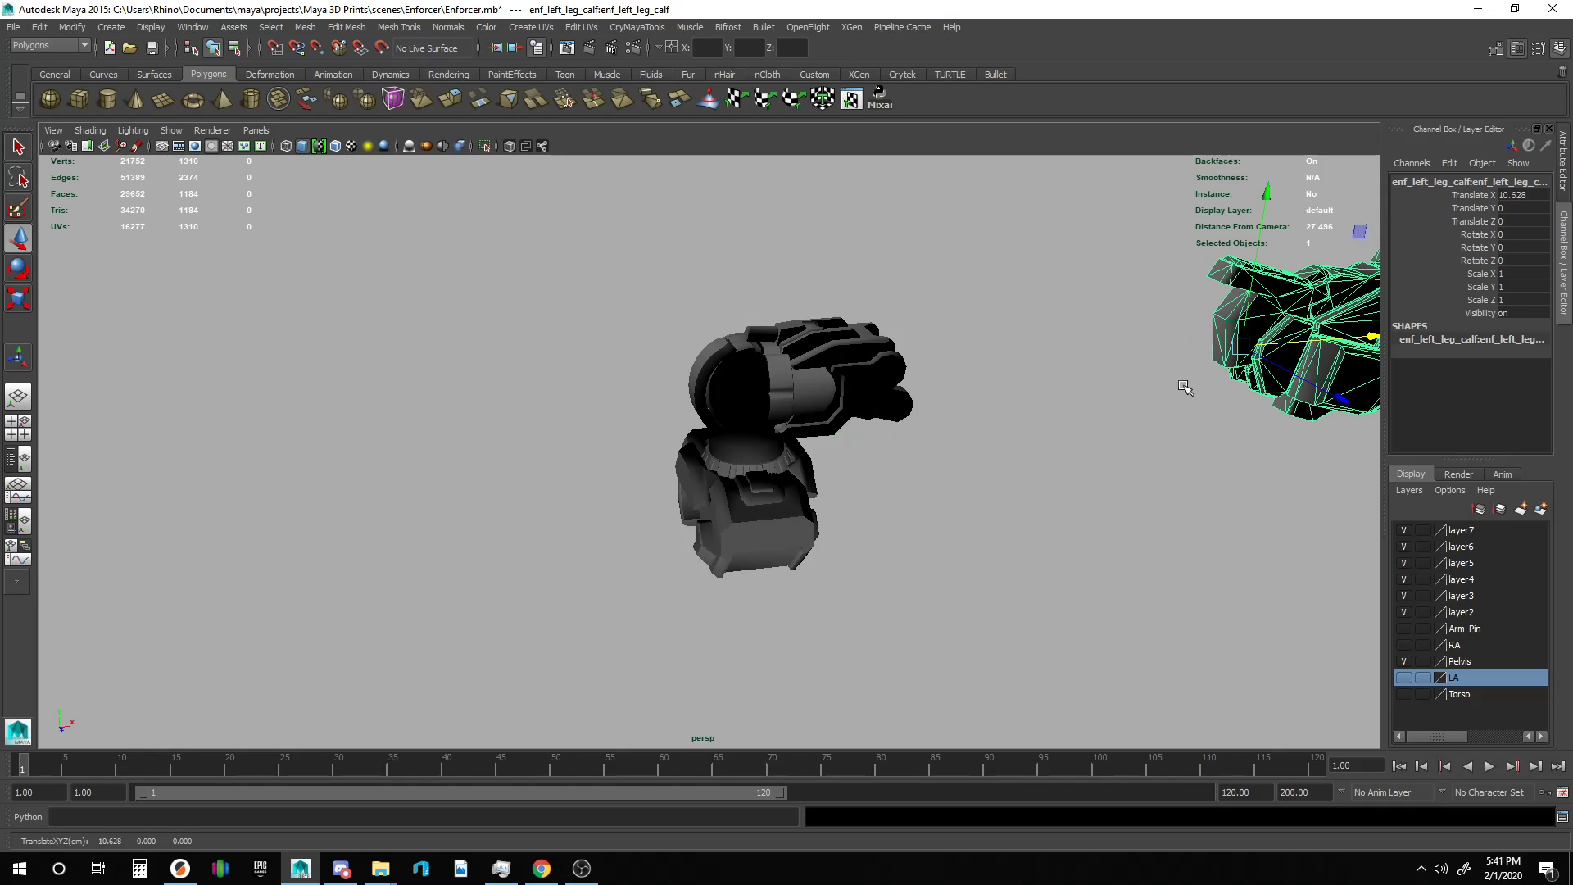
click(868, 395)
drag(868, 370, 1252, 375)
Move the left hip down beside the pelvis, to about -2.13 in X and -2.76 in Y.
click(802, 397)
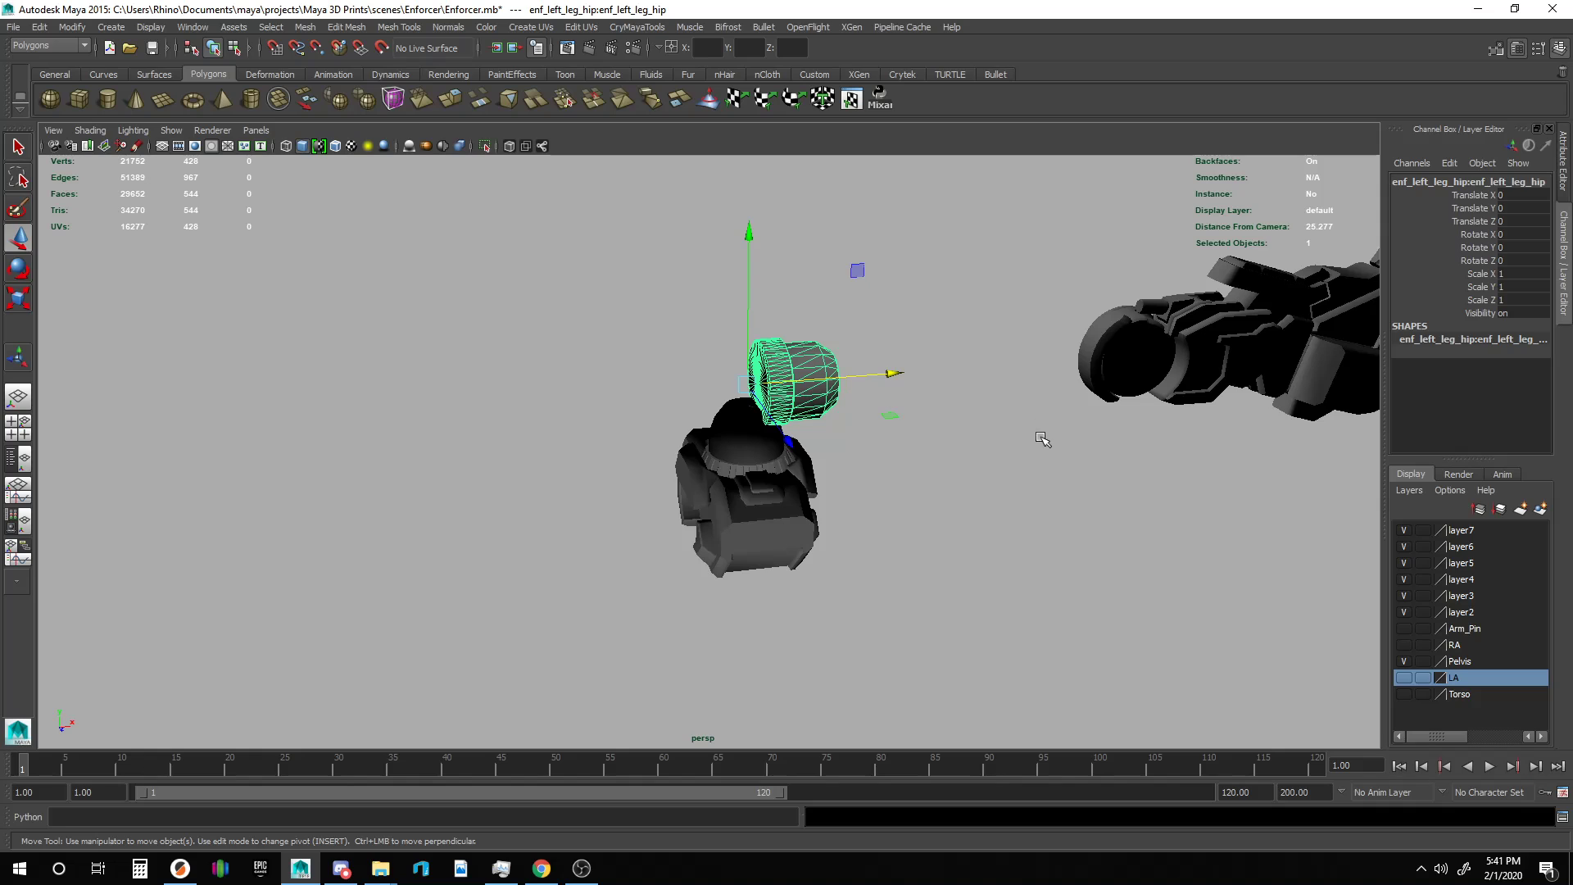
alt+drag(1042, 438, 888, 437)
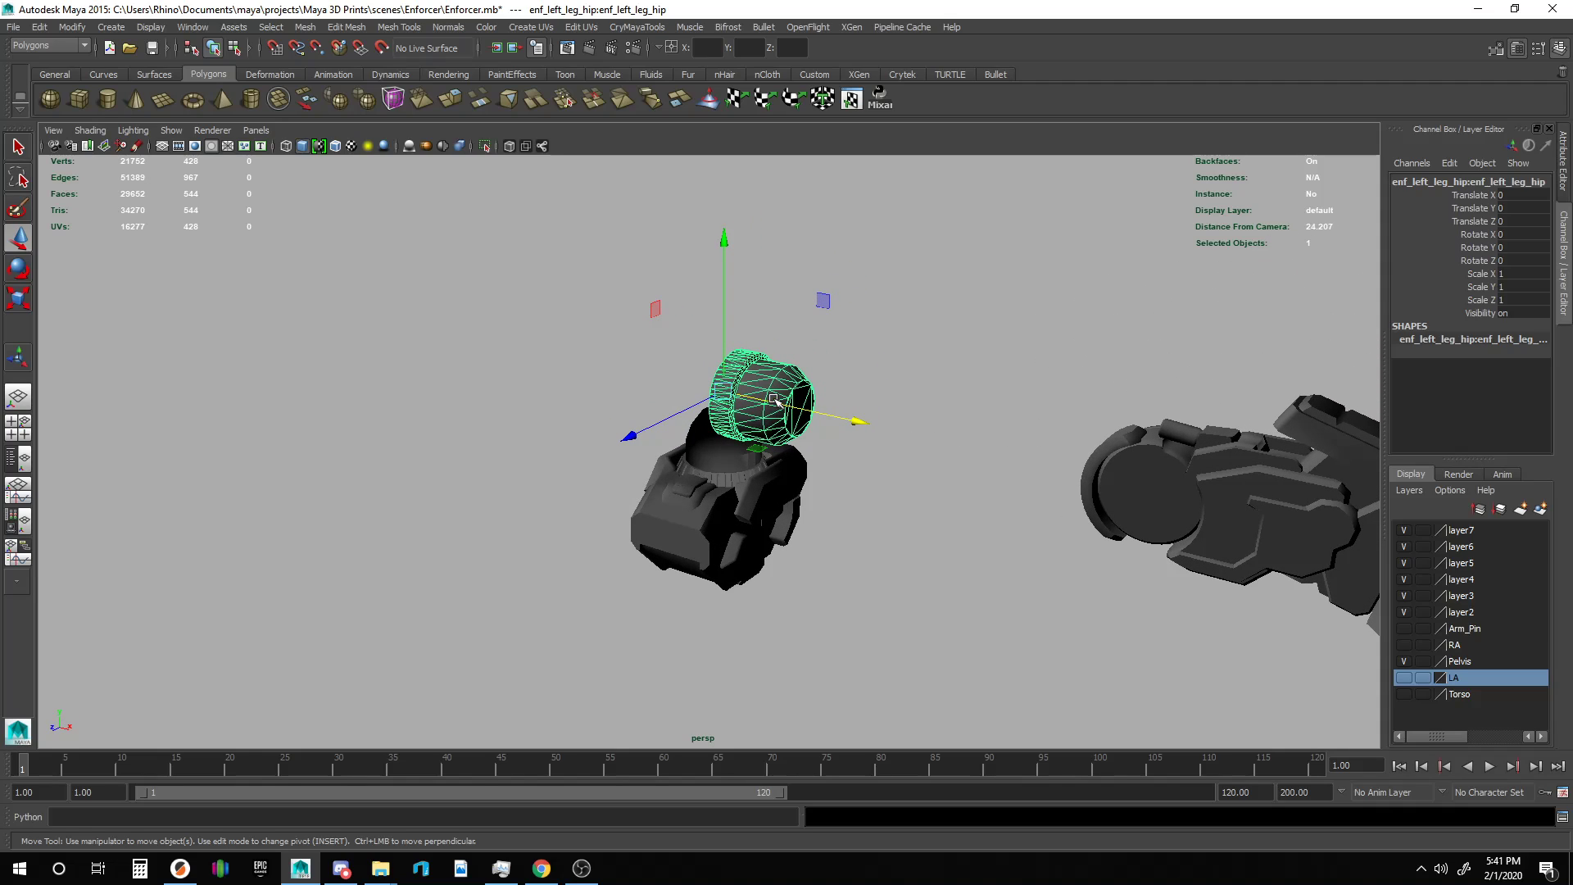
key(space)
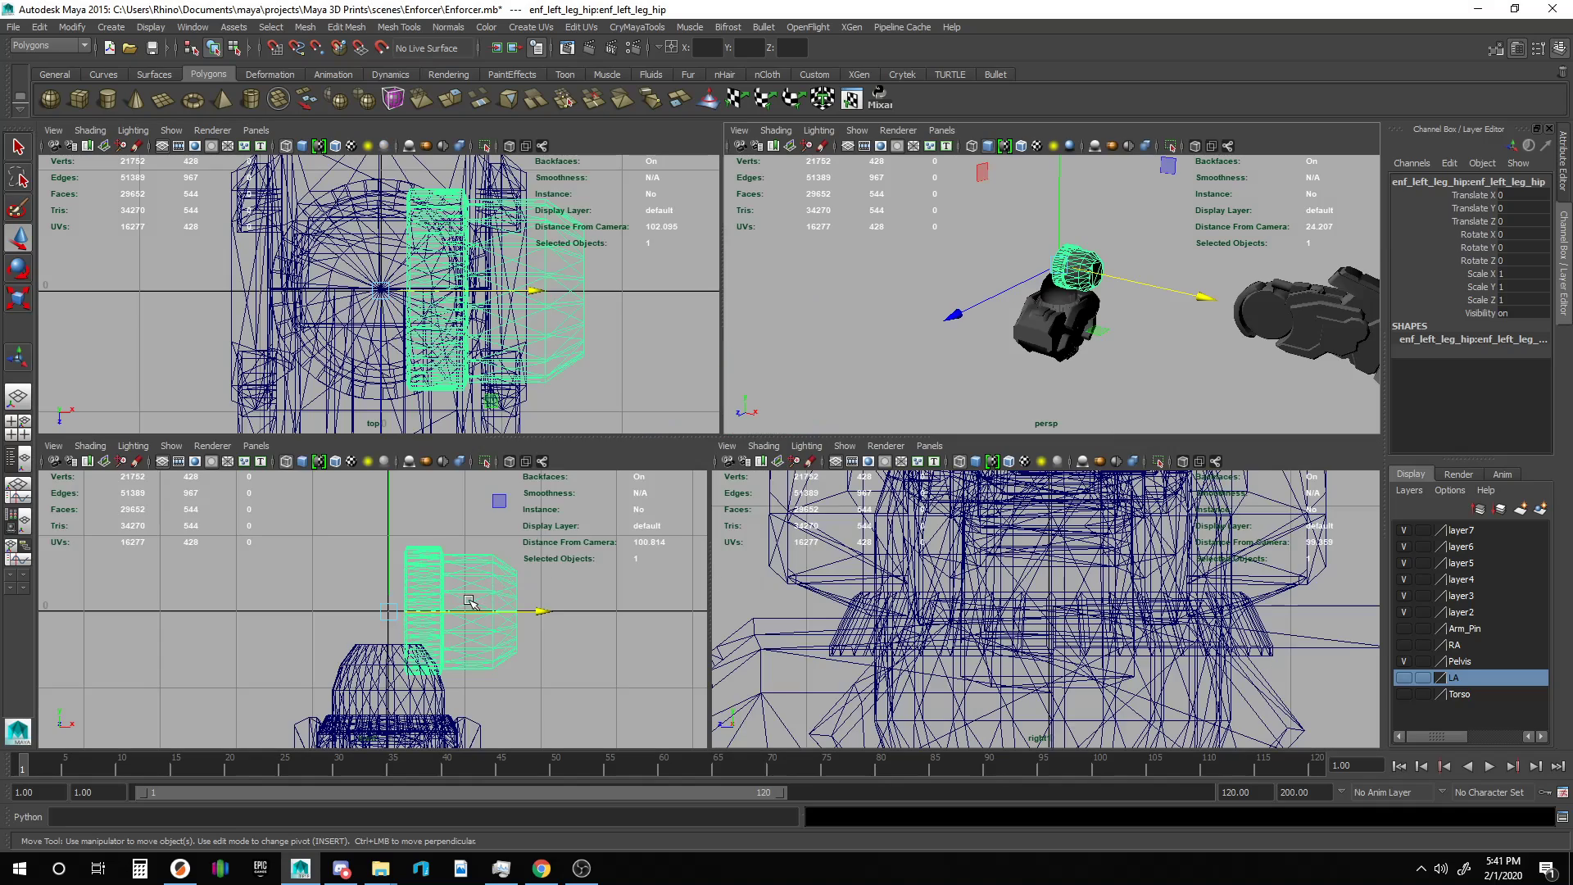
alt+middle_drag(586, 583, 524, 419)
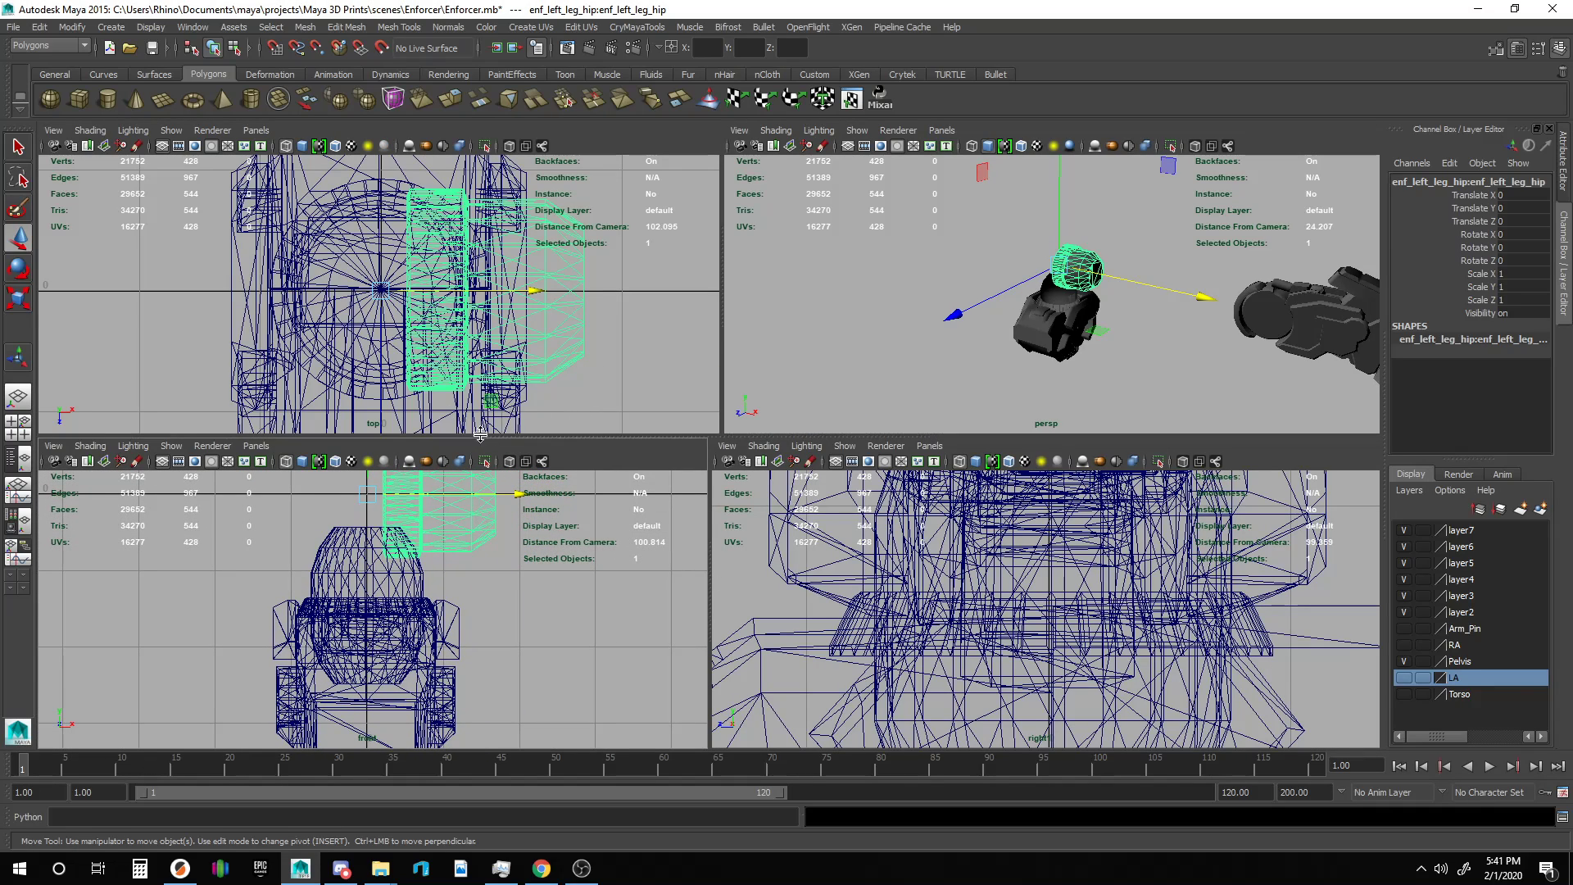
drag(1055, 209, 1063, 278)
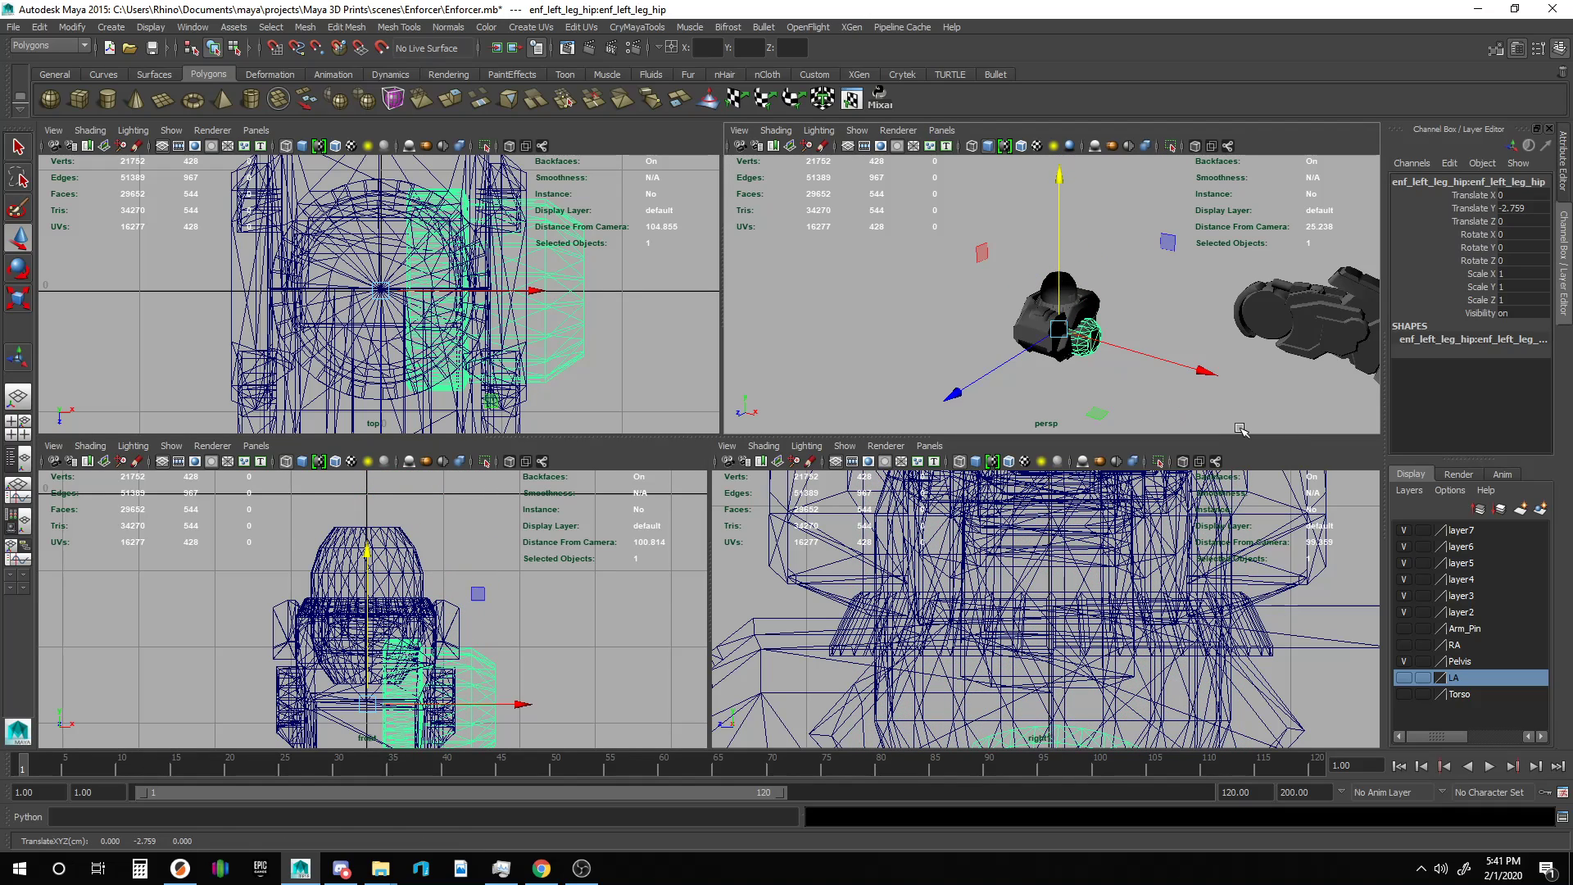
drag(521, 704, 349, 710)
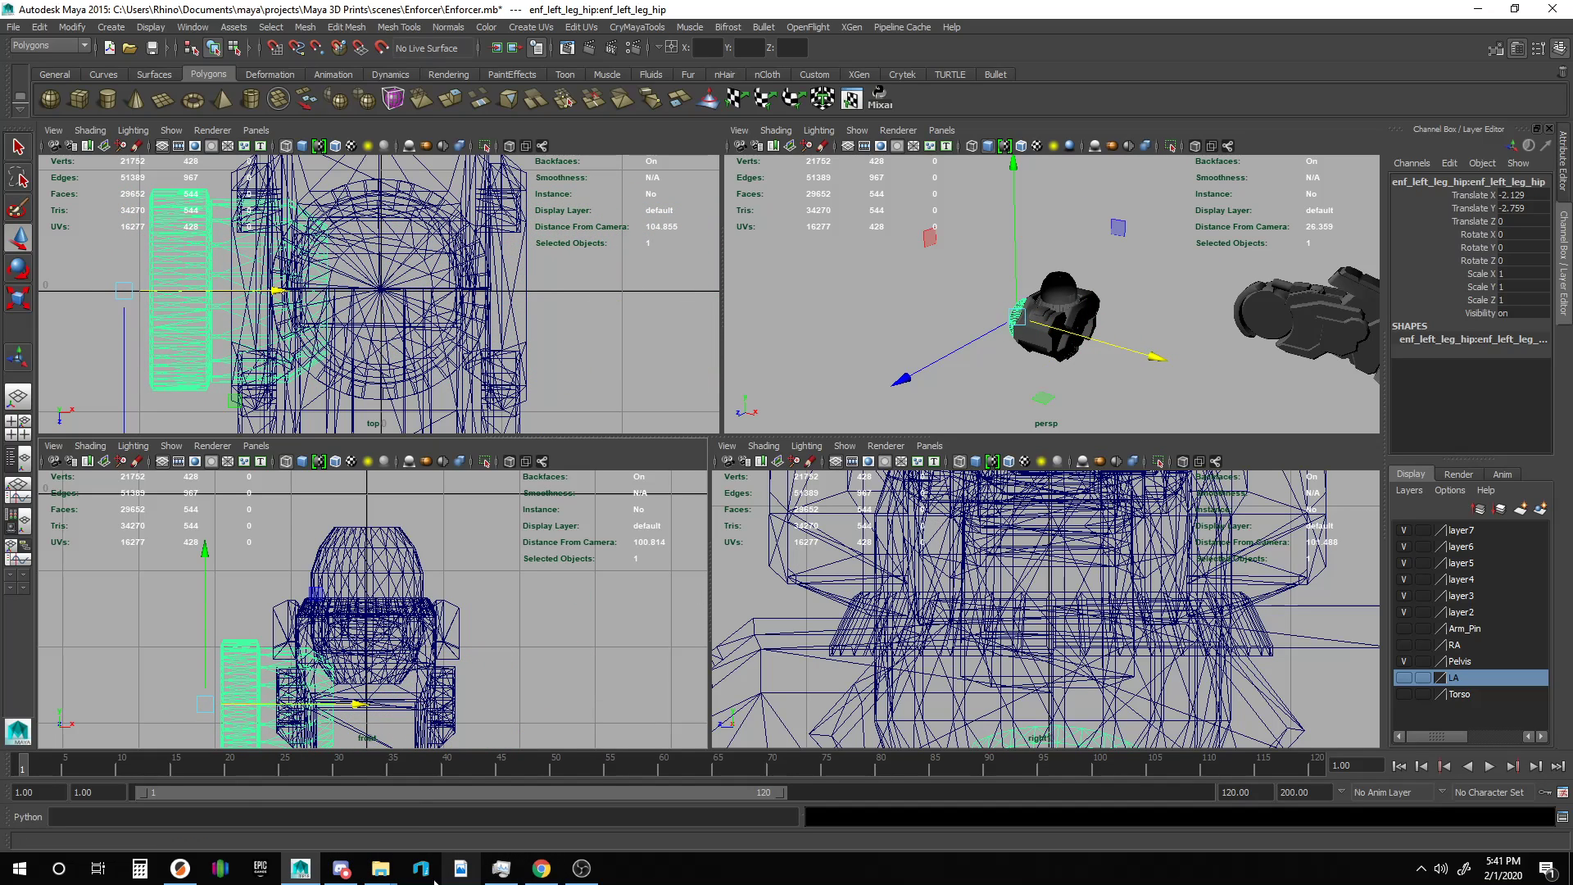
Open the sourceimages folder within the Enforcer scene folder.
click(381, 870)
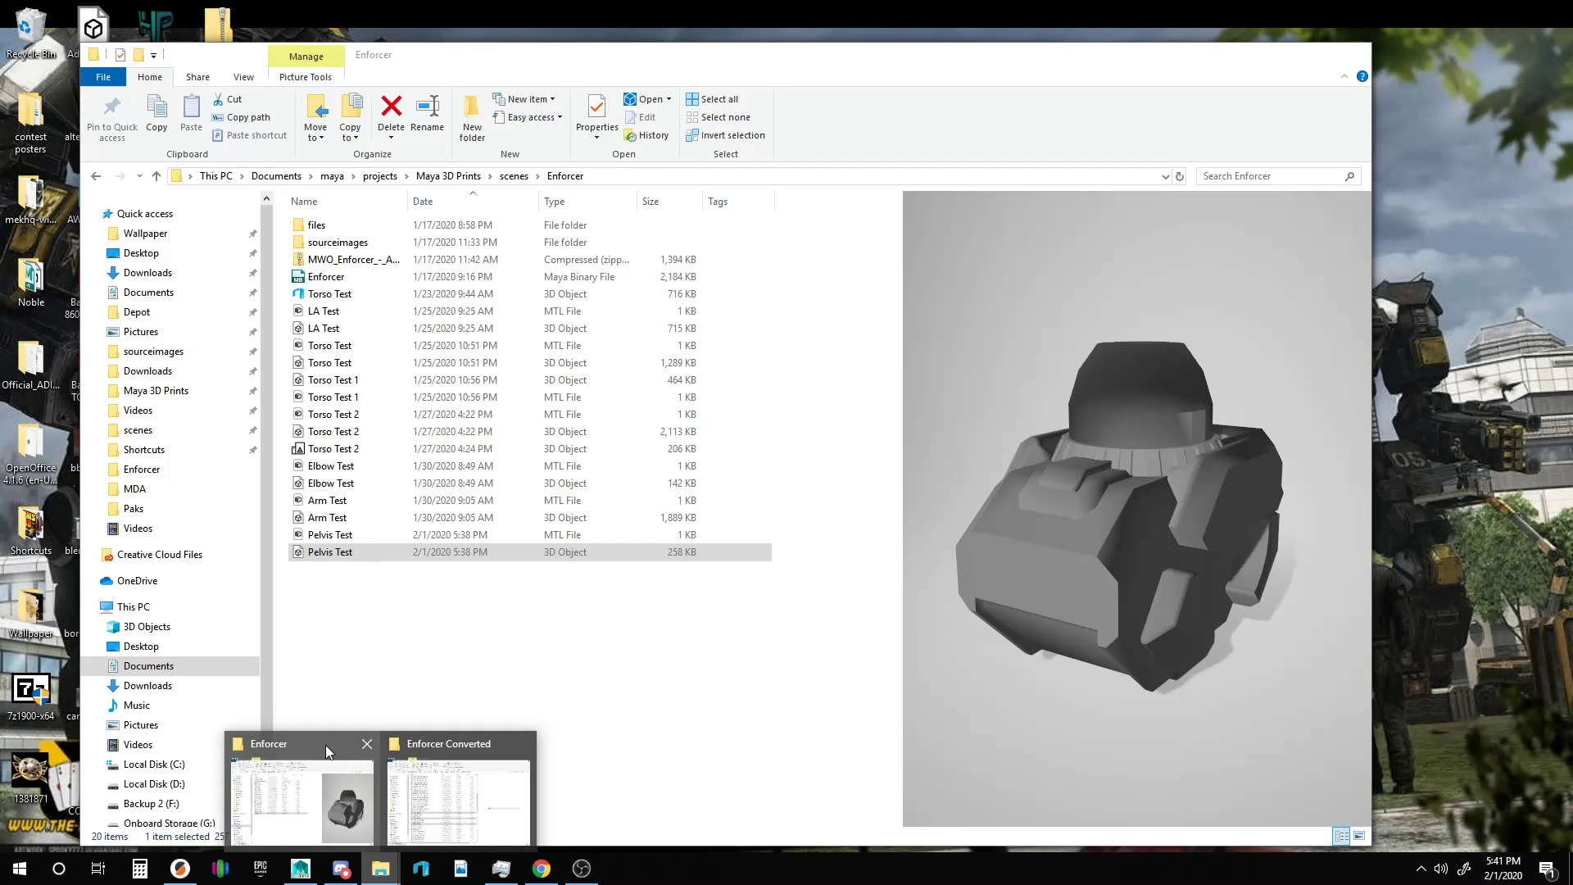
click(327, 742)
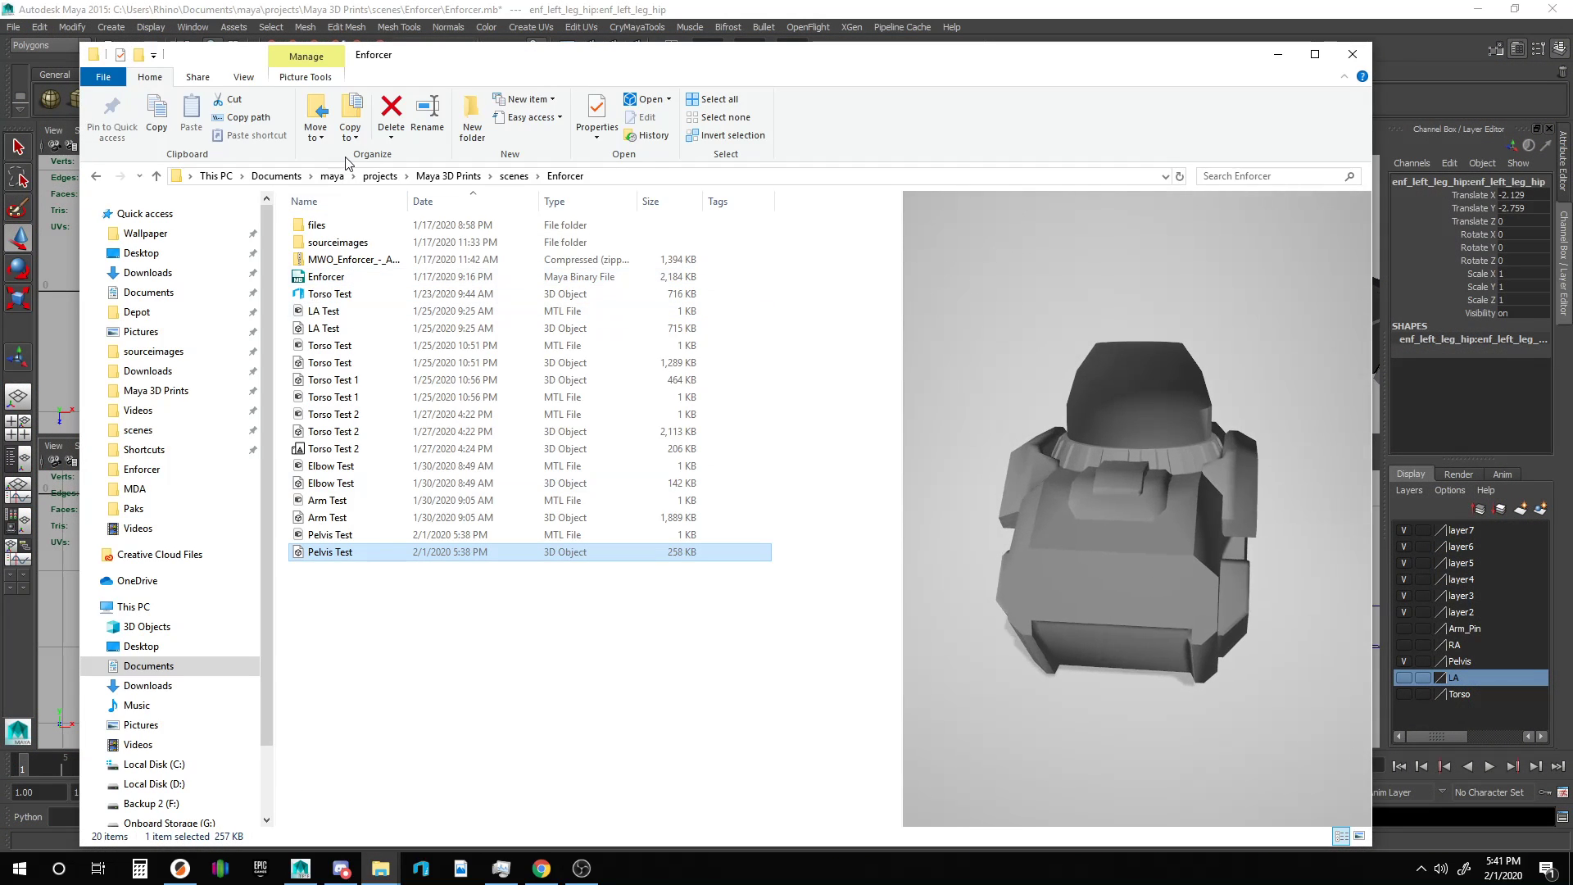
double_click(335, 242)
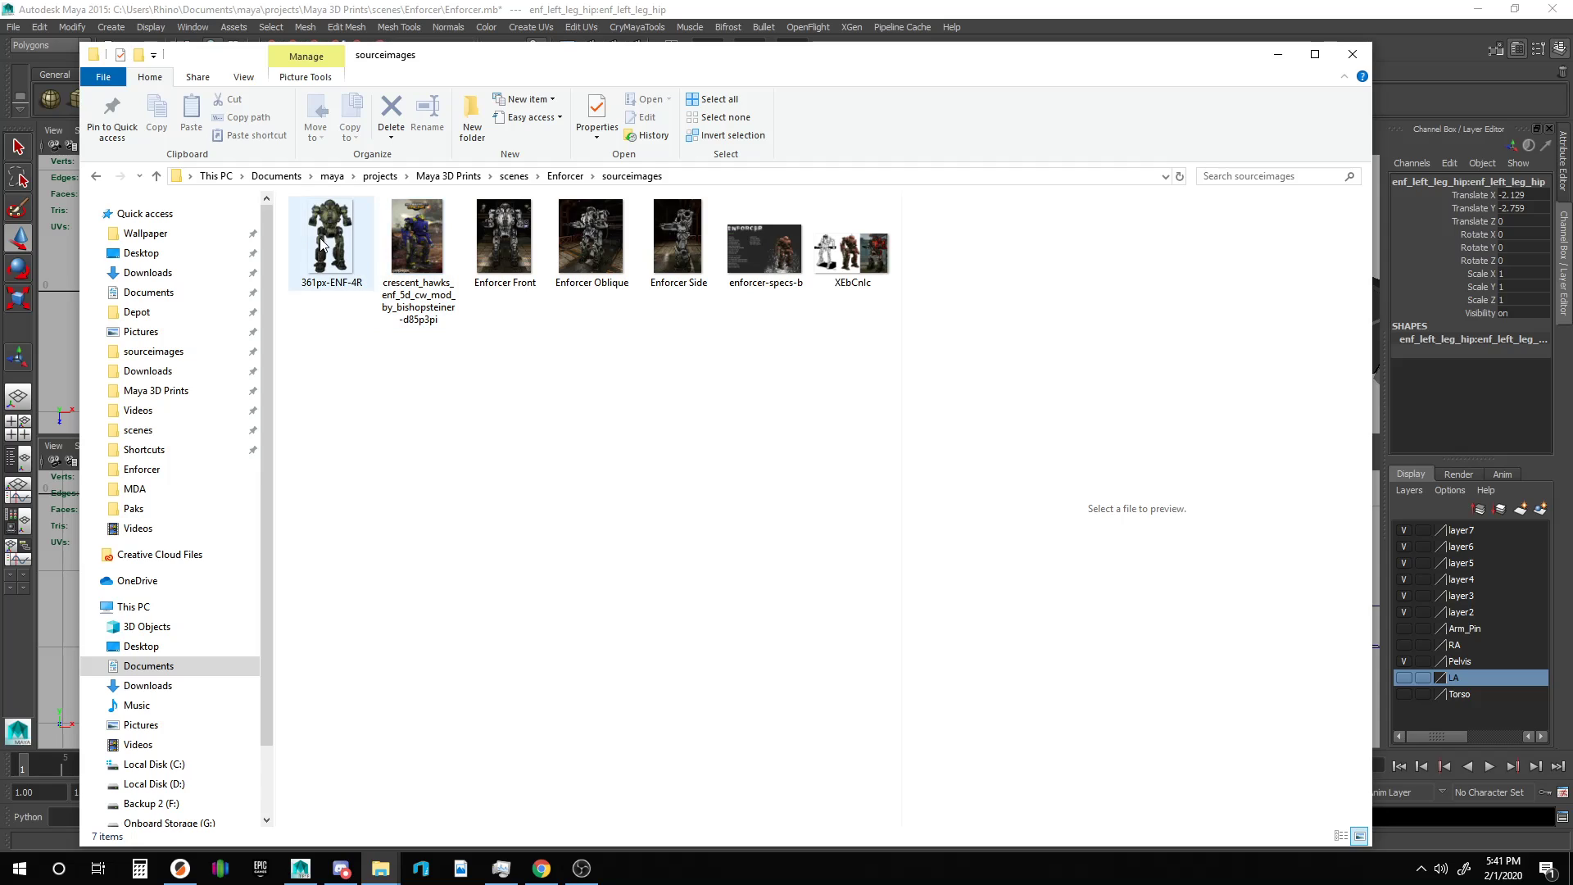
Examine the Enforcer reference images, from 361px-ENF-4R through enforcer-specs-b, for how the hips sit against the pelvis.
double_click(332, 244)
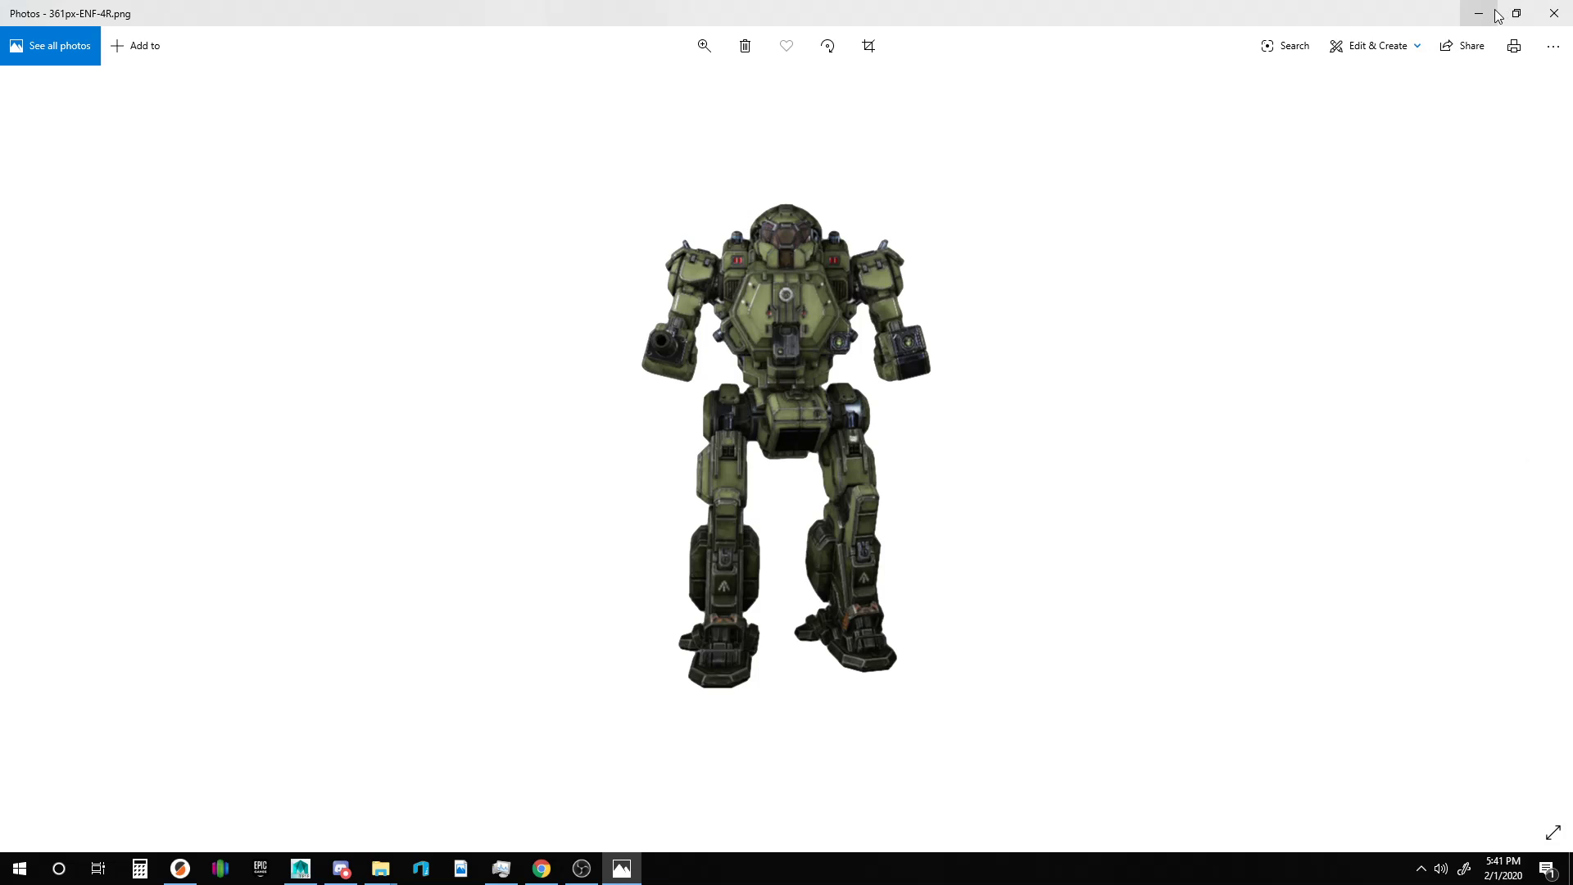
key(Right)
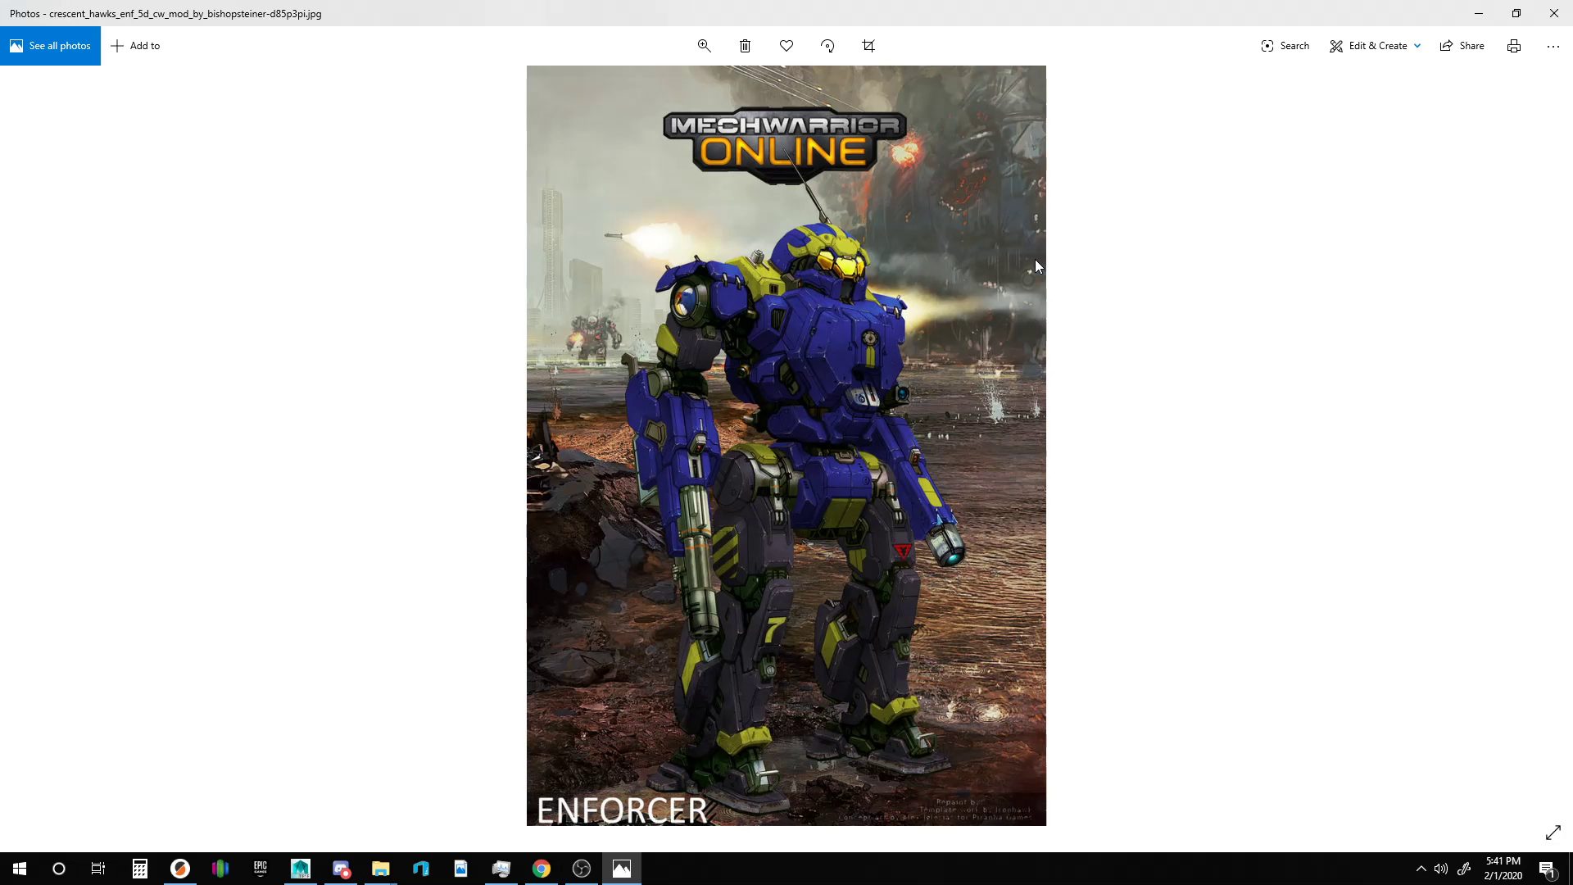
key(Right)
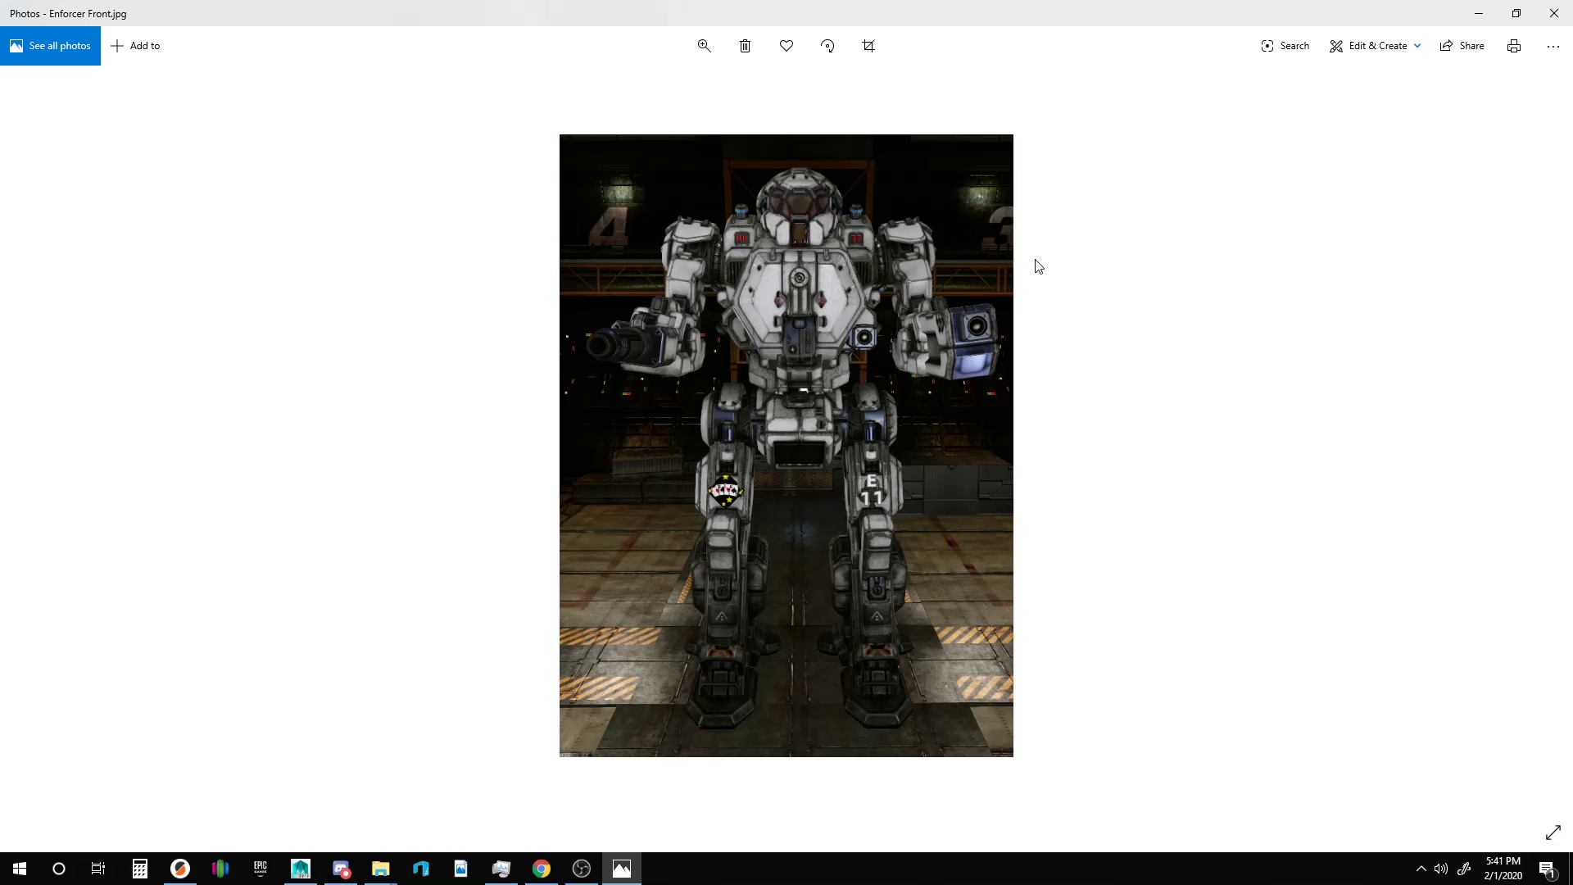
key(Right)
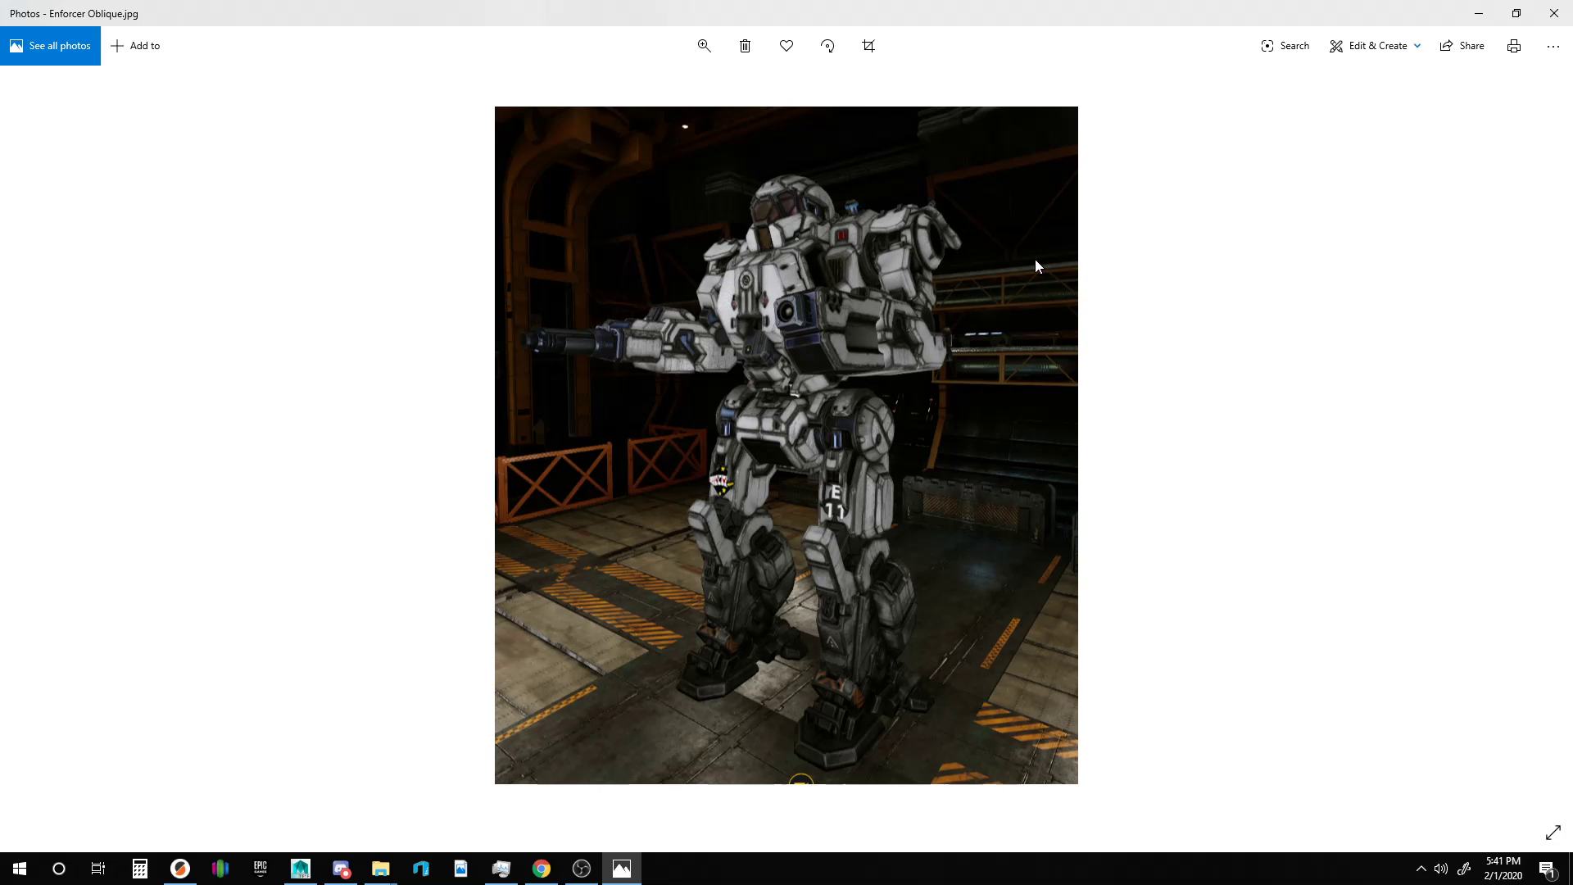
key(Right)
key(Right)
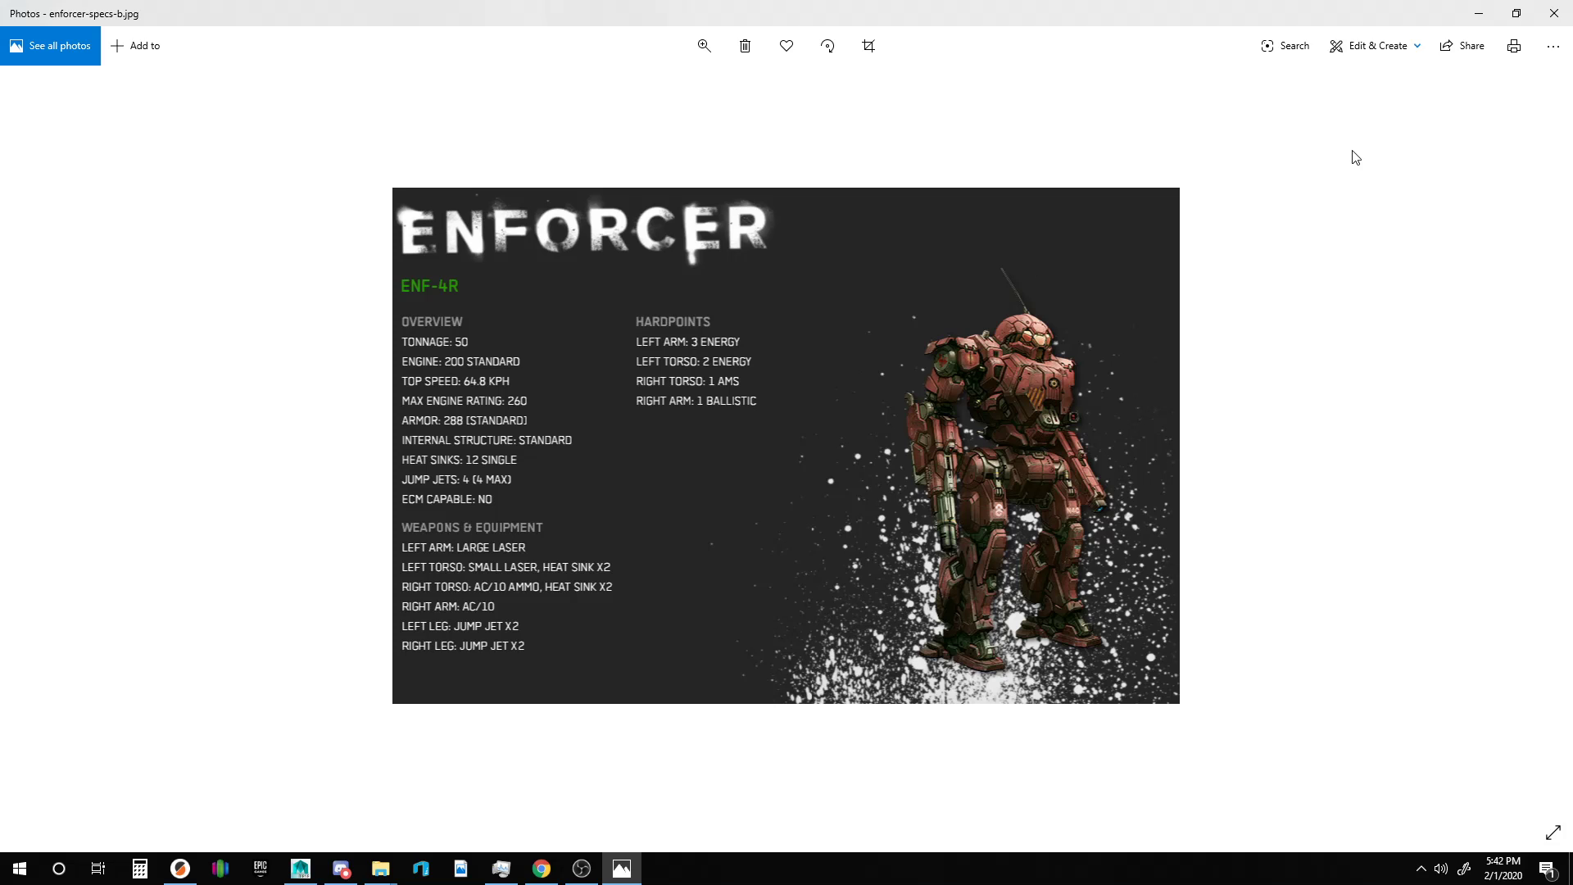
click(1478, 13)
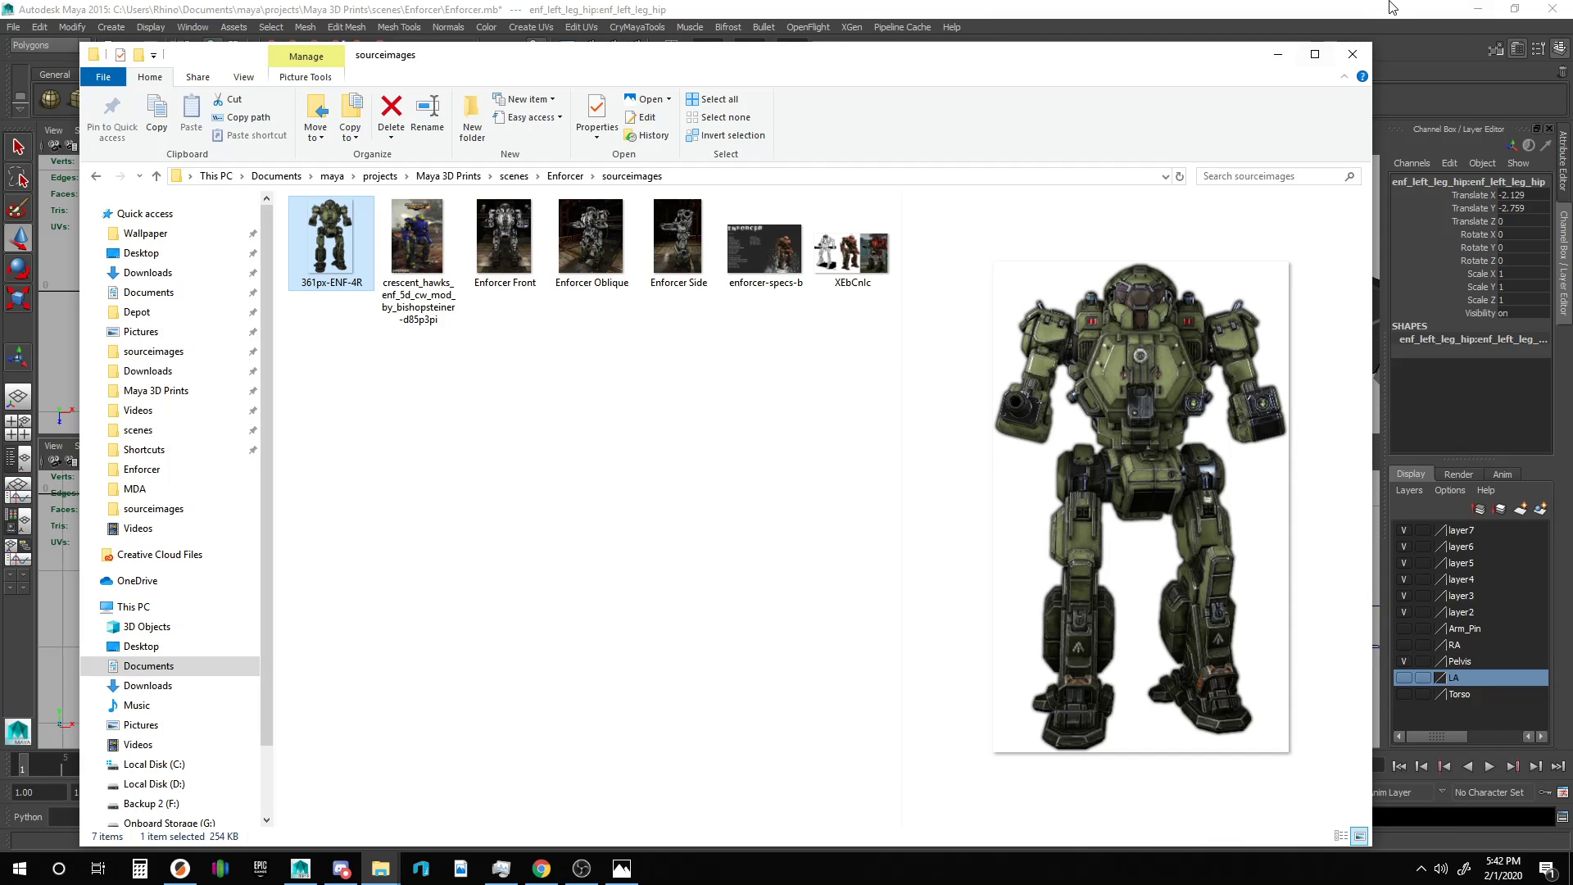
click(1277, 54)
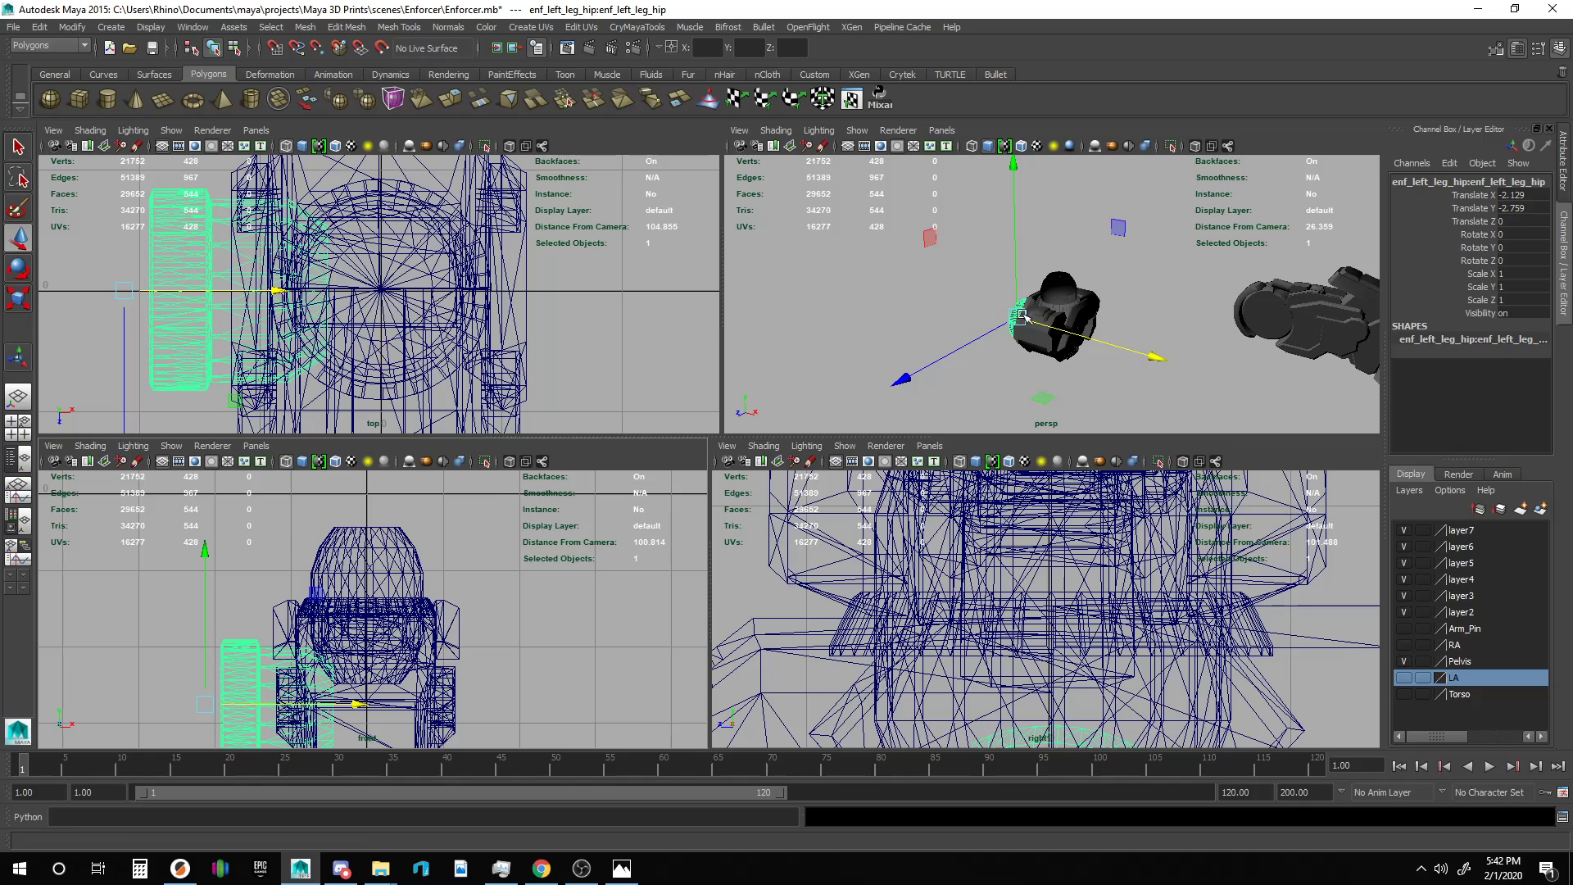
Shift the left hip inward against the pelvis side, to about -1.69 in X.
scroll(501, 571, up, 3)
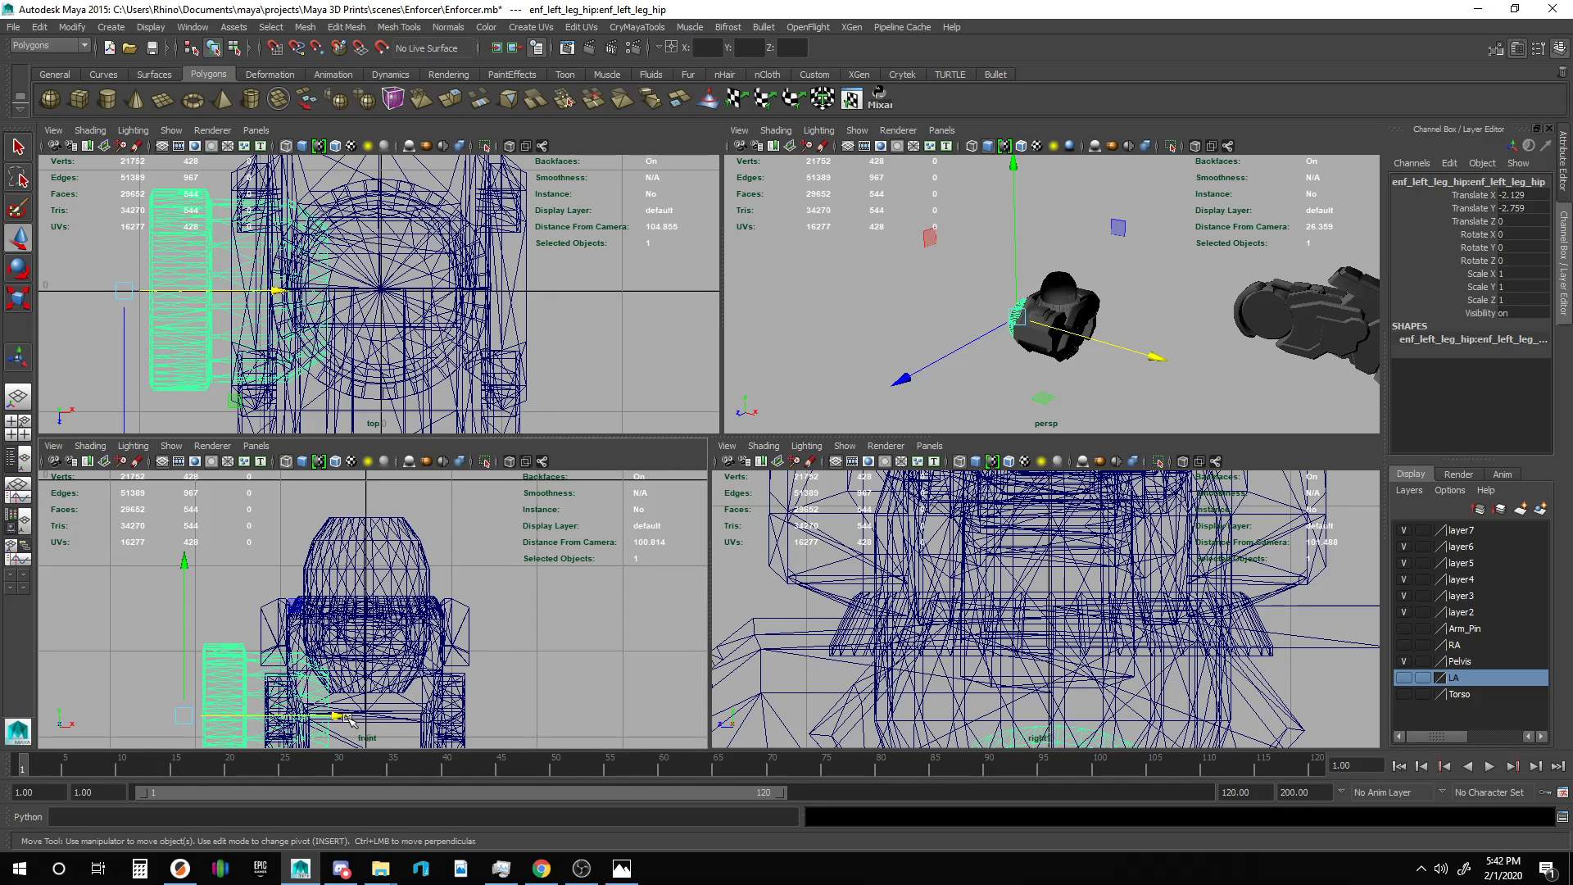
drag(331, 718, 370, 731)
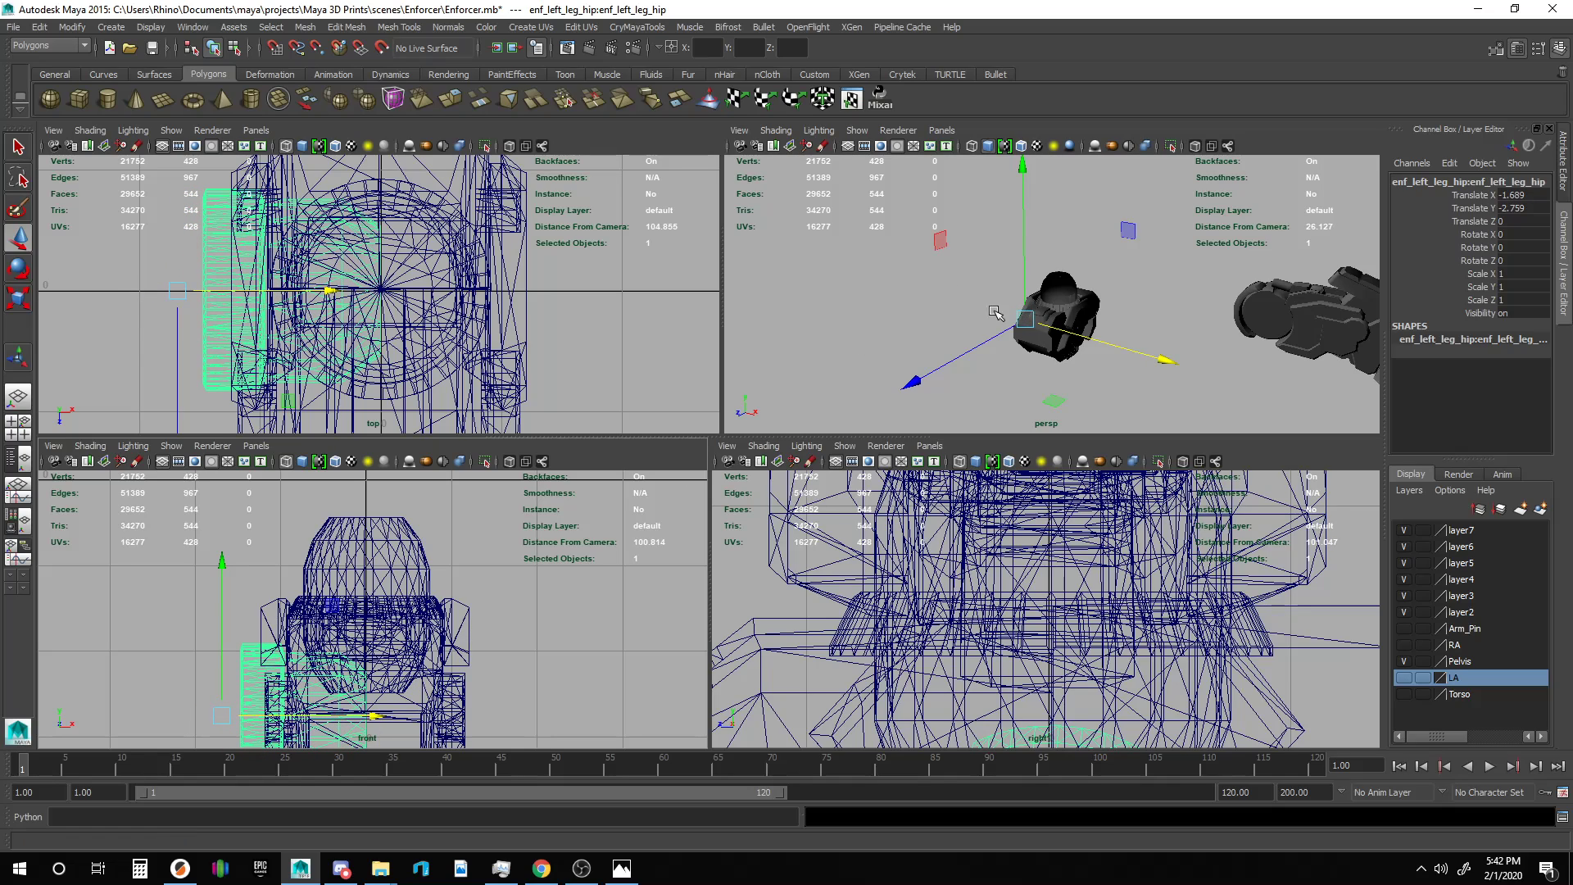
key(f)
alt+drag(1041, 312, 1102, 327)
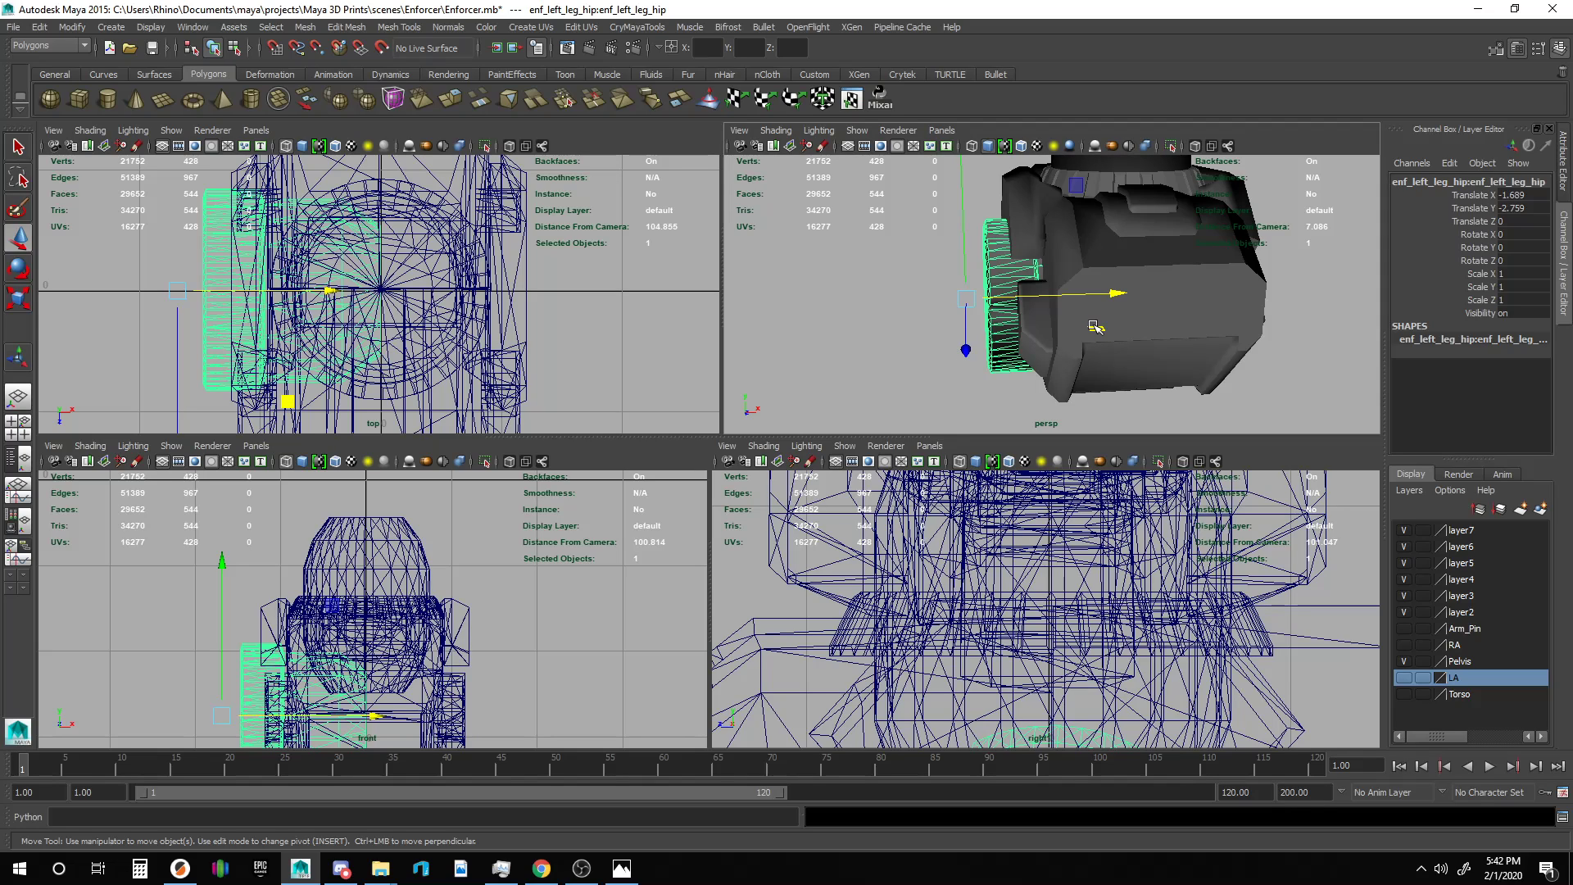
Try to duplicate the left hip and move the copy outward along X away from the pelvis.
key(ctrl+d)
drag(1118, 294, 668, 283)
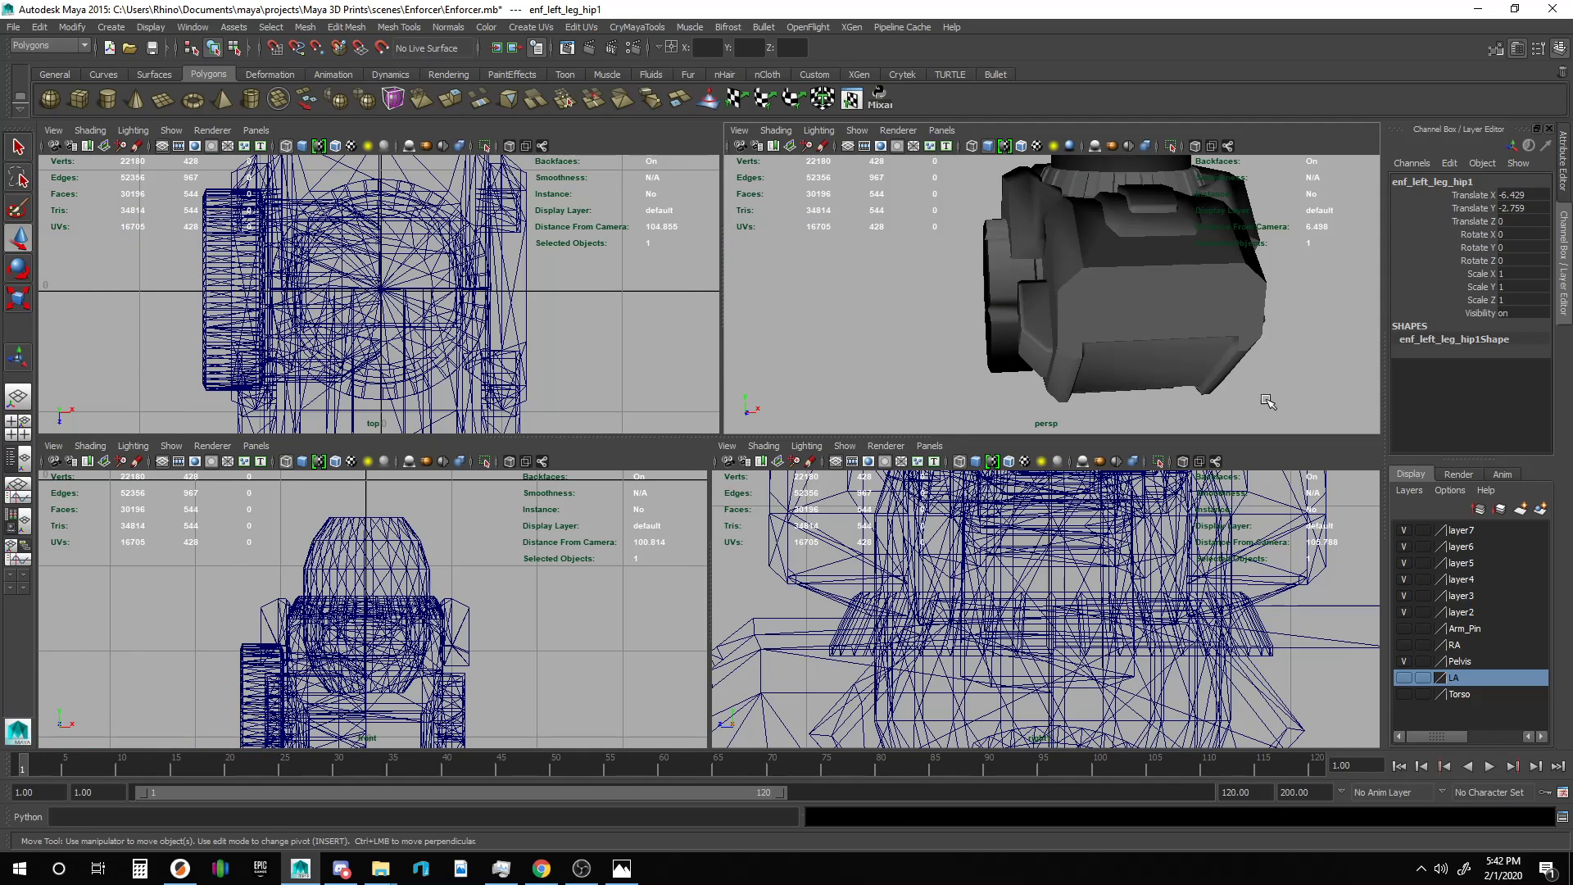
click(996, 331)
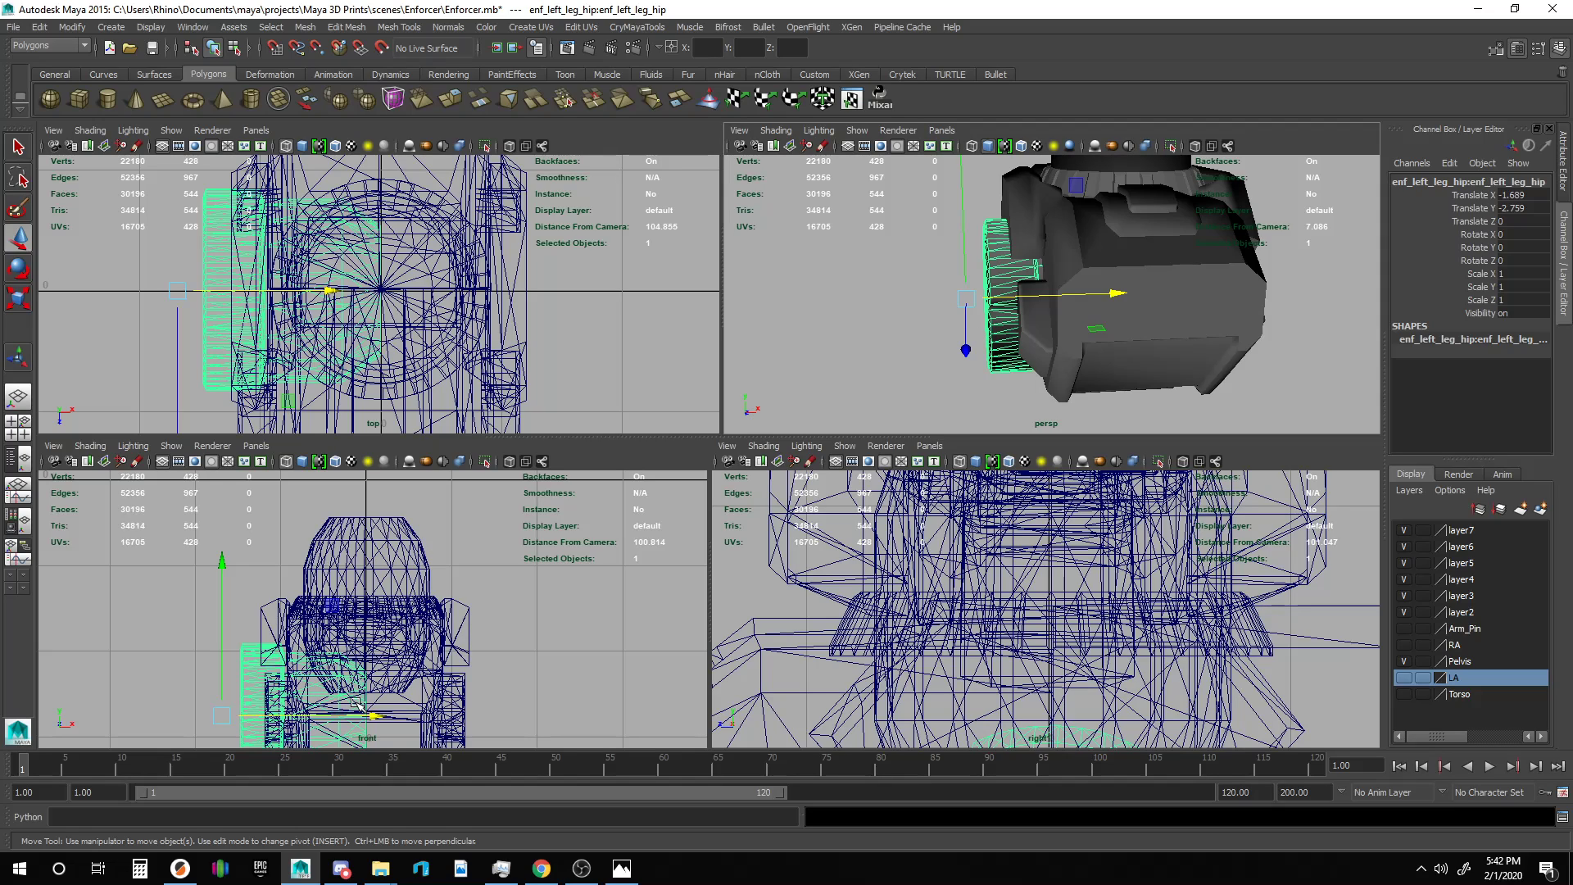
key(ctrl+z)
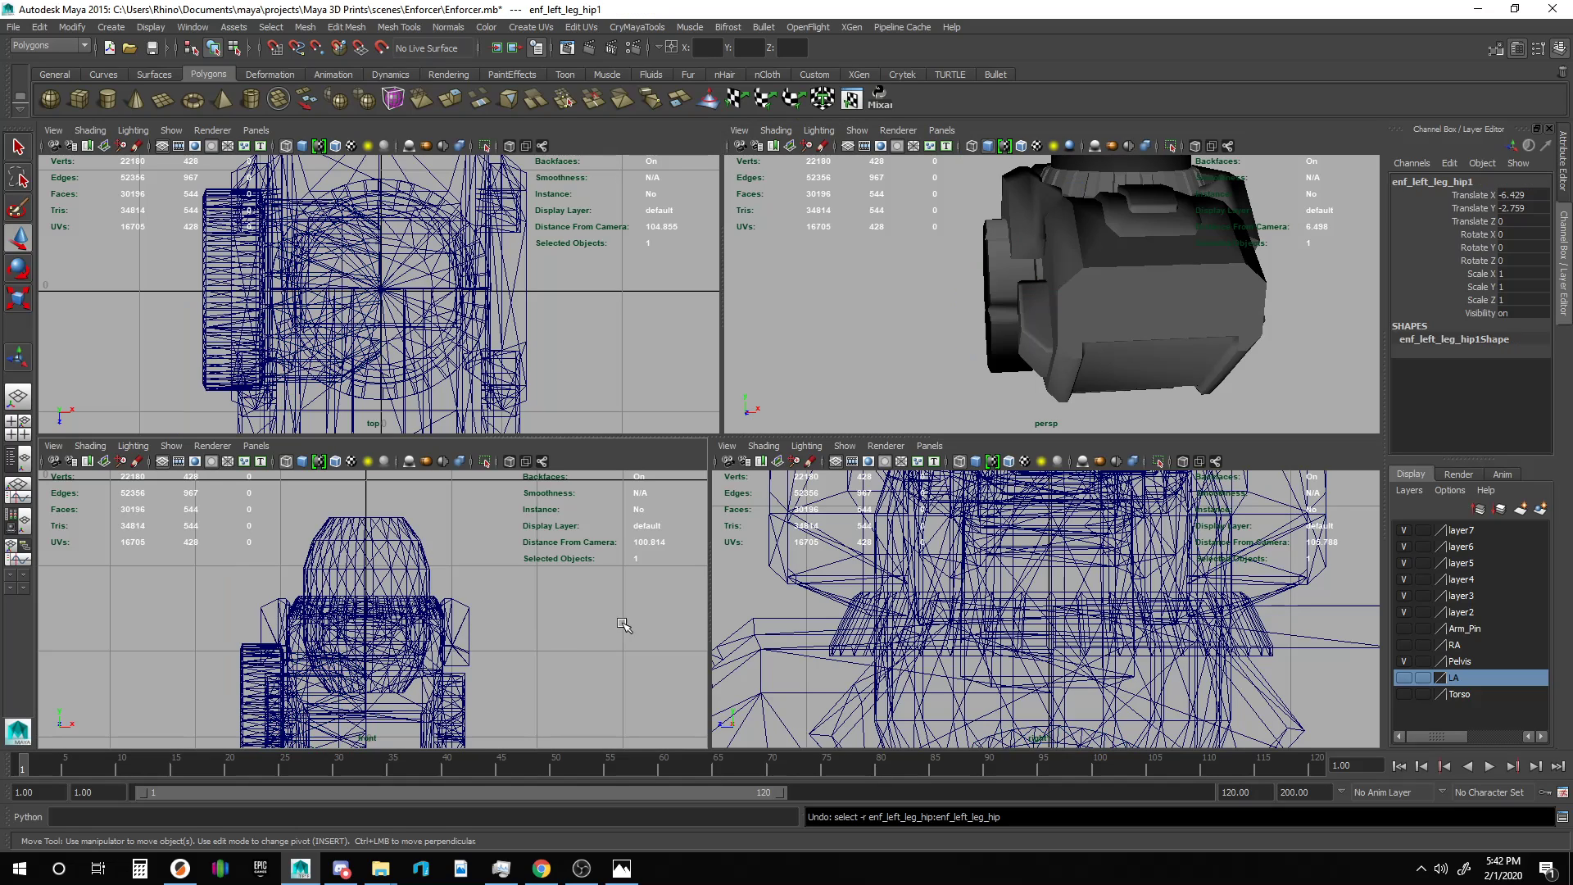
click(994, 315)
key(Delete)
key(ctrl+z)
key(ctrl+z)
key(ctrl+z)
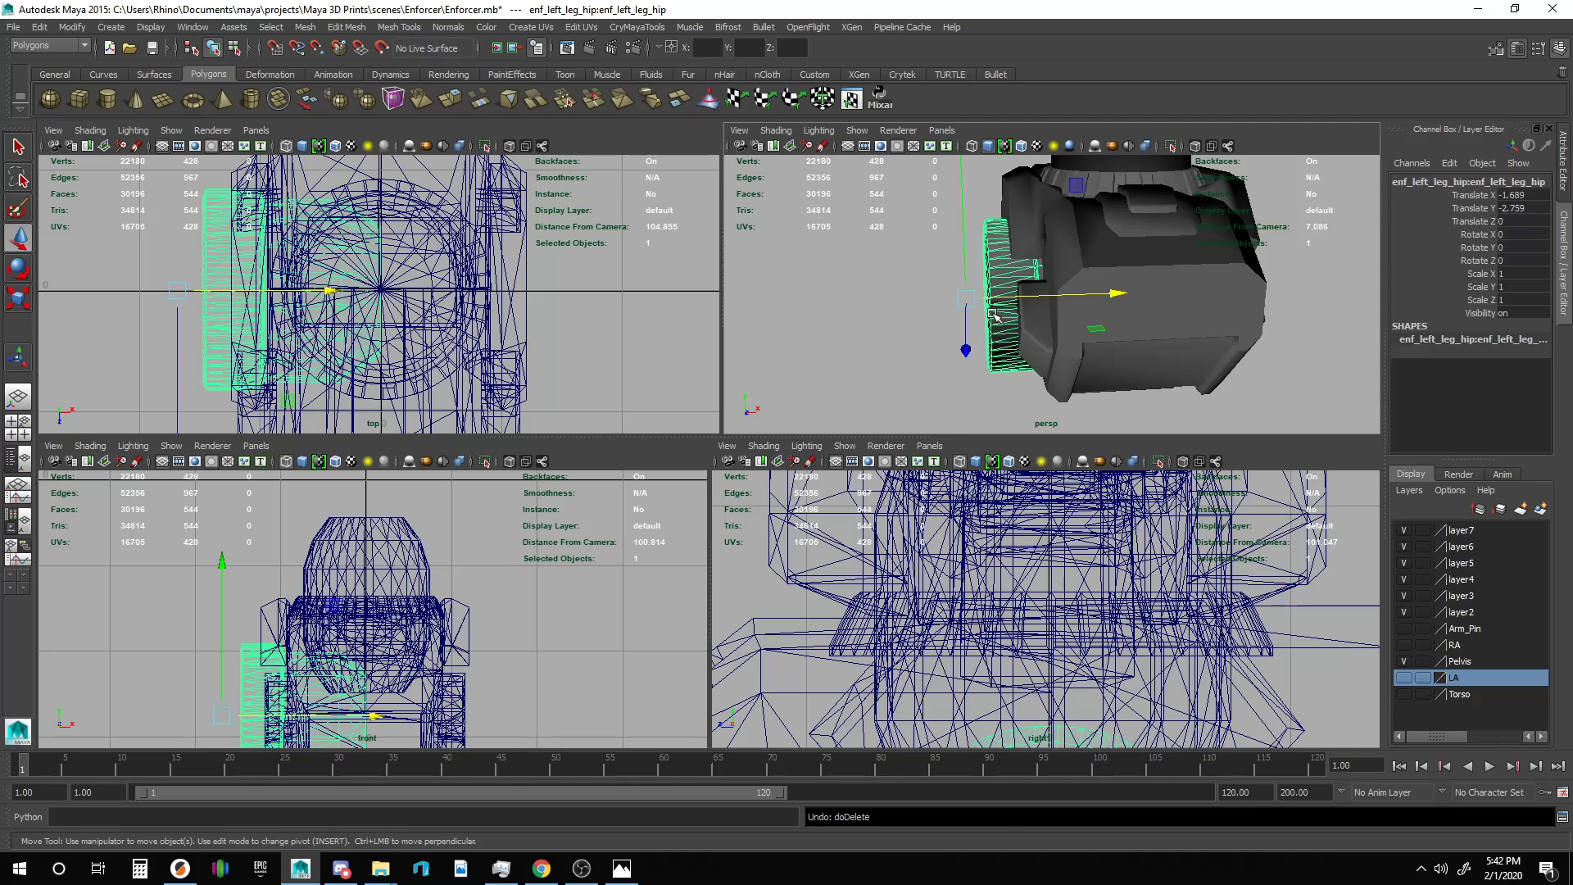
key(ctrl+z)
Move the left hip's pivot along X to the world centre line at X 0.
key(Insert)
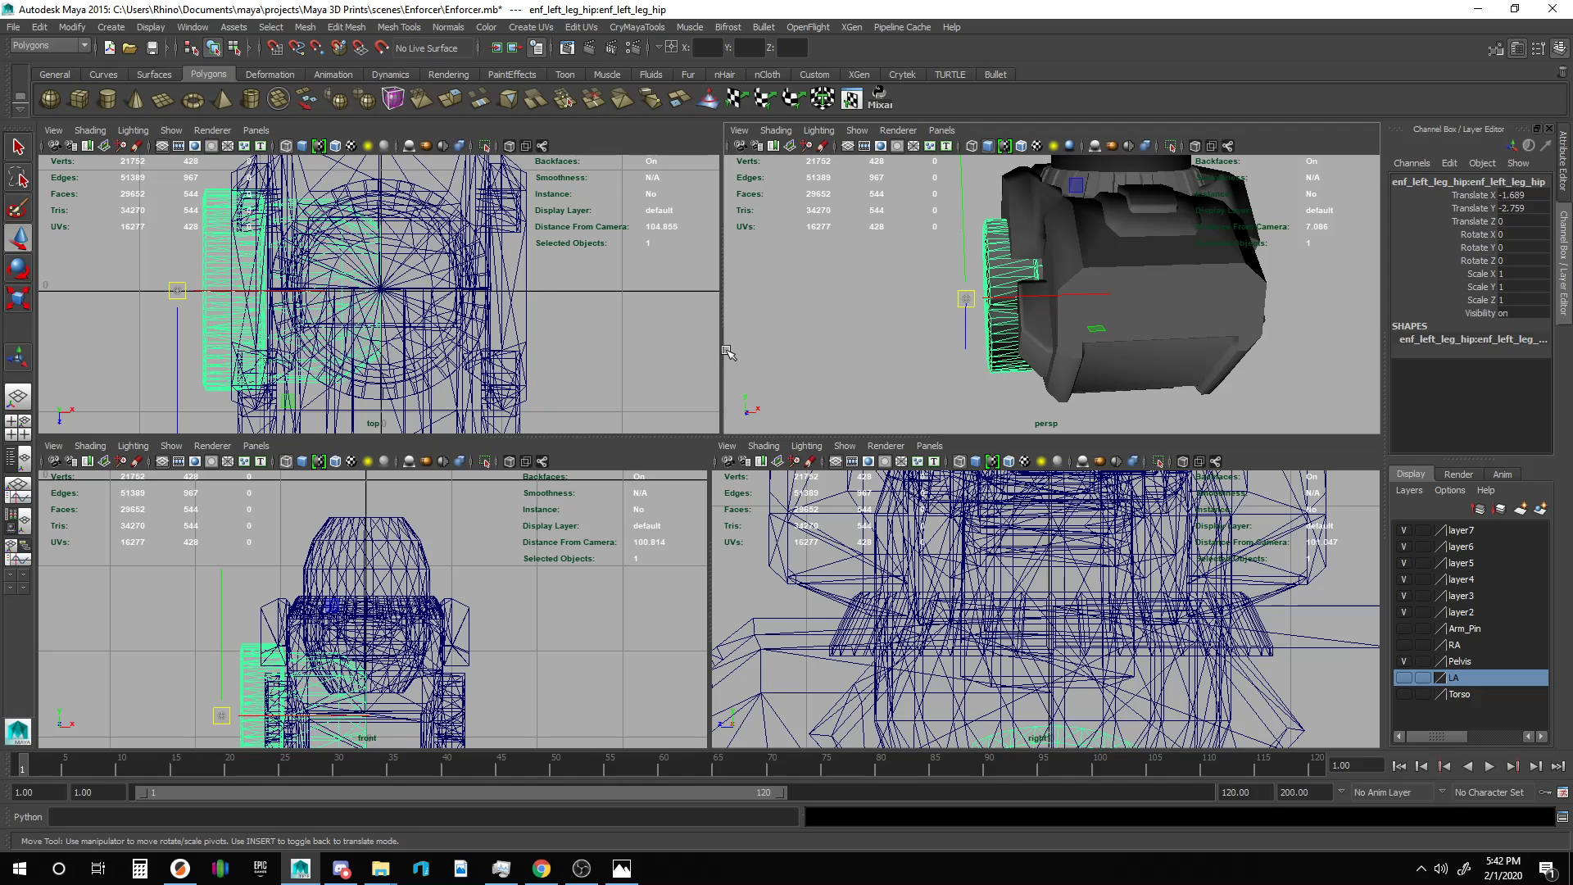
click(275, 292)
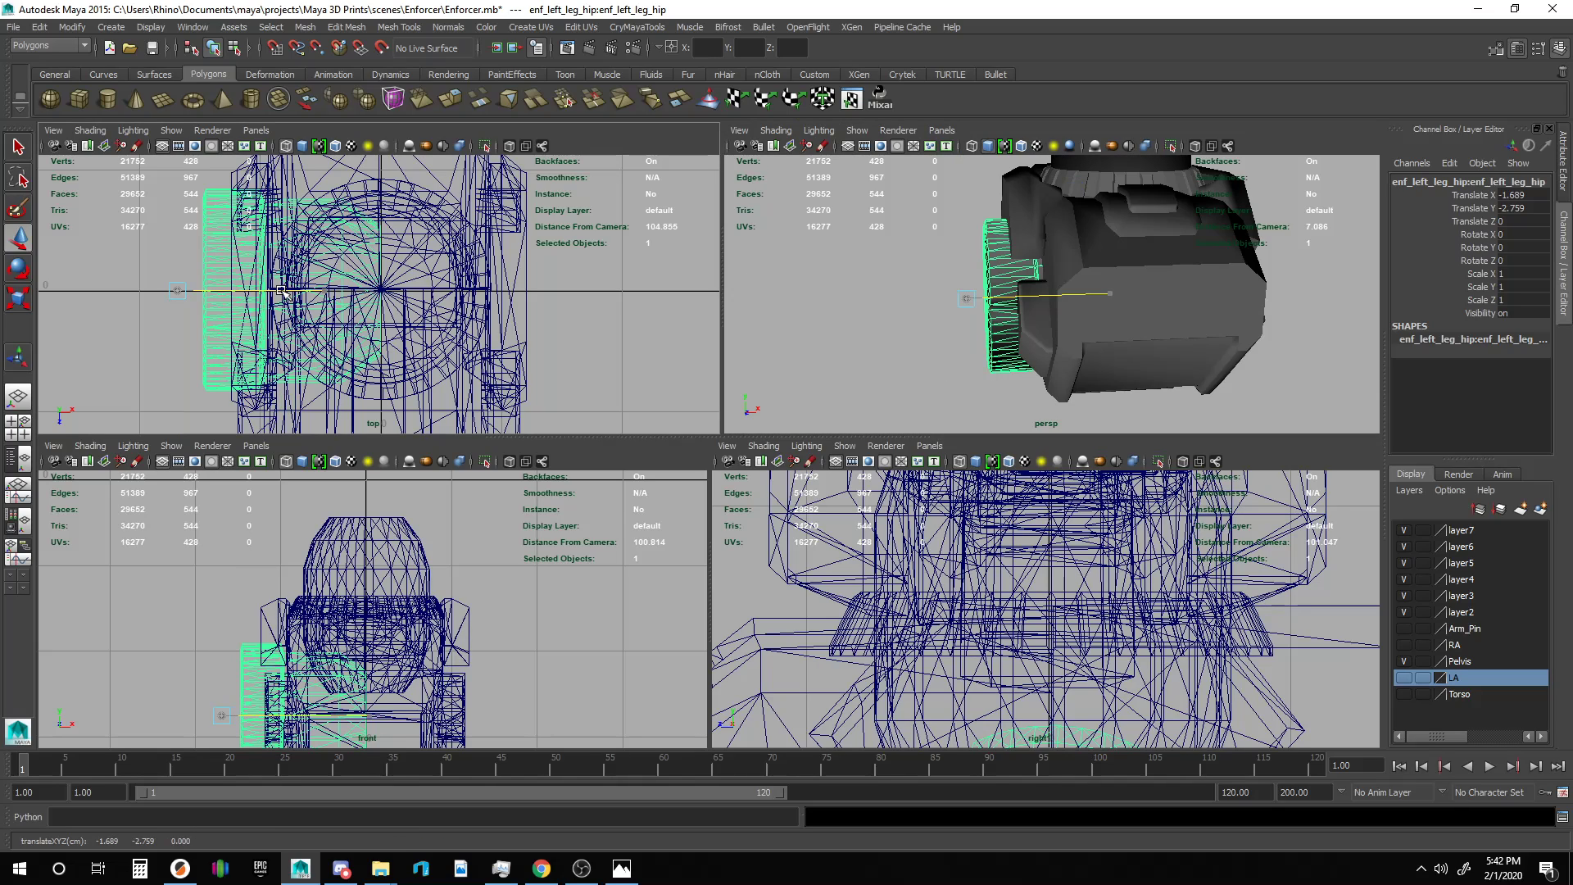
scroll(295, 320, down, 5)
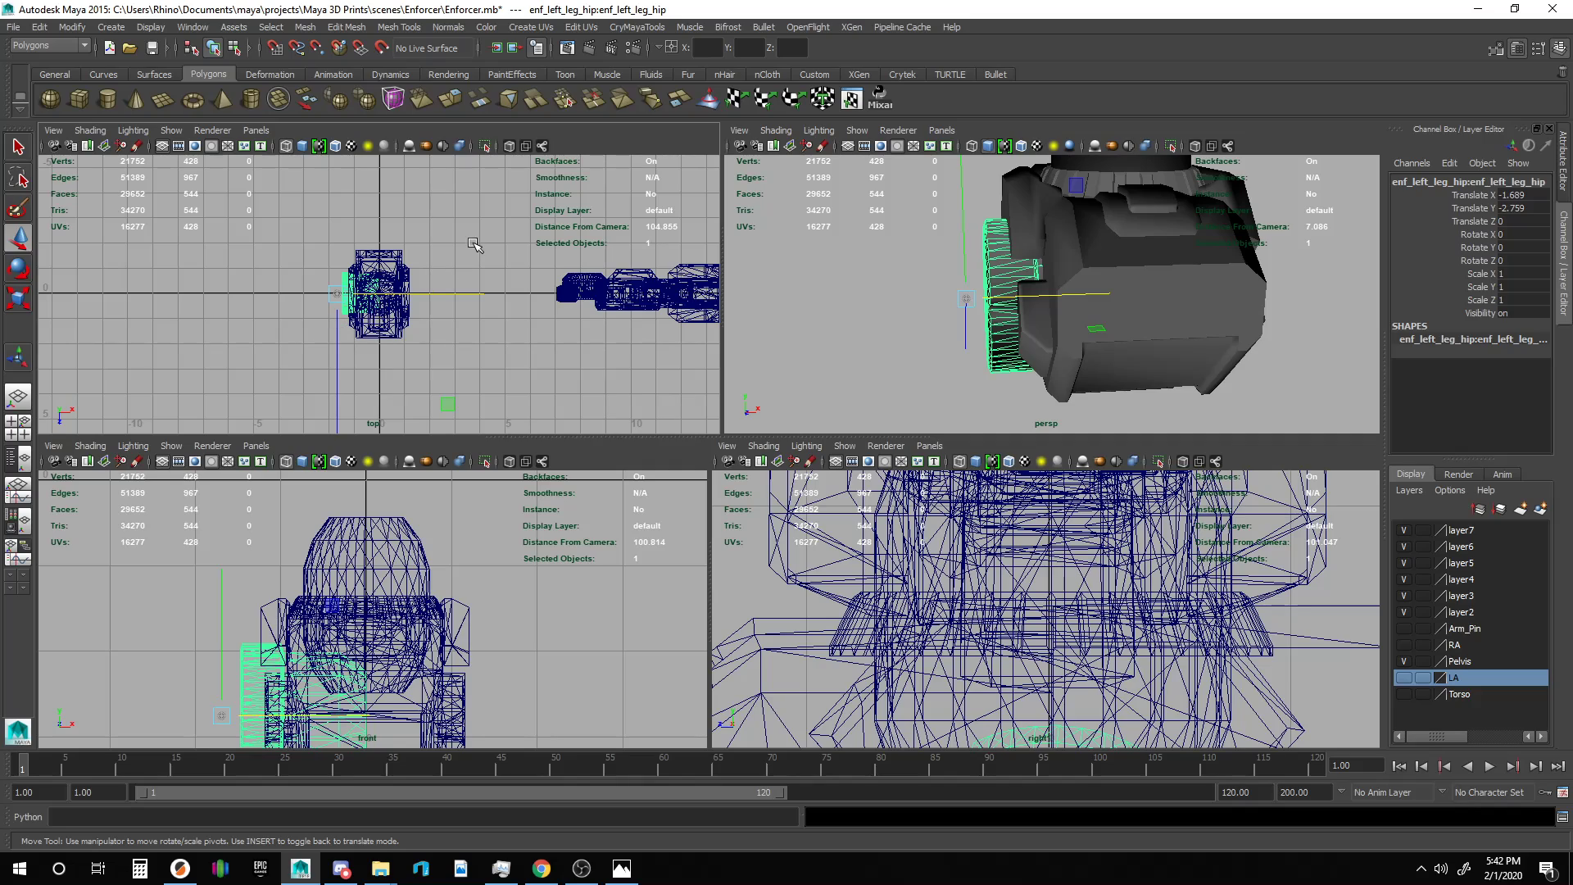
middle_drag(411, 195, 372, 184)
key(Insert)
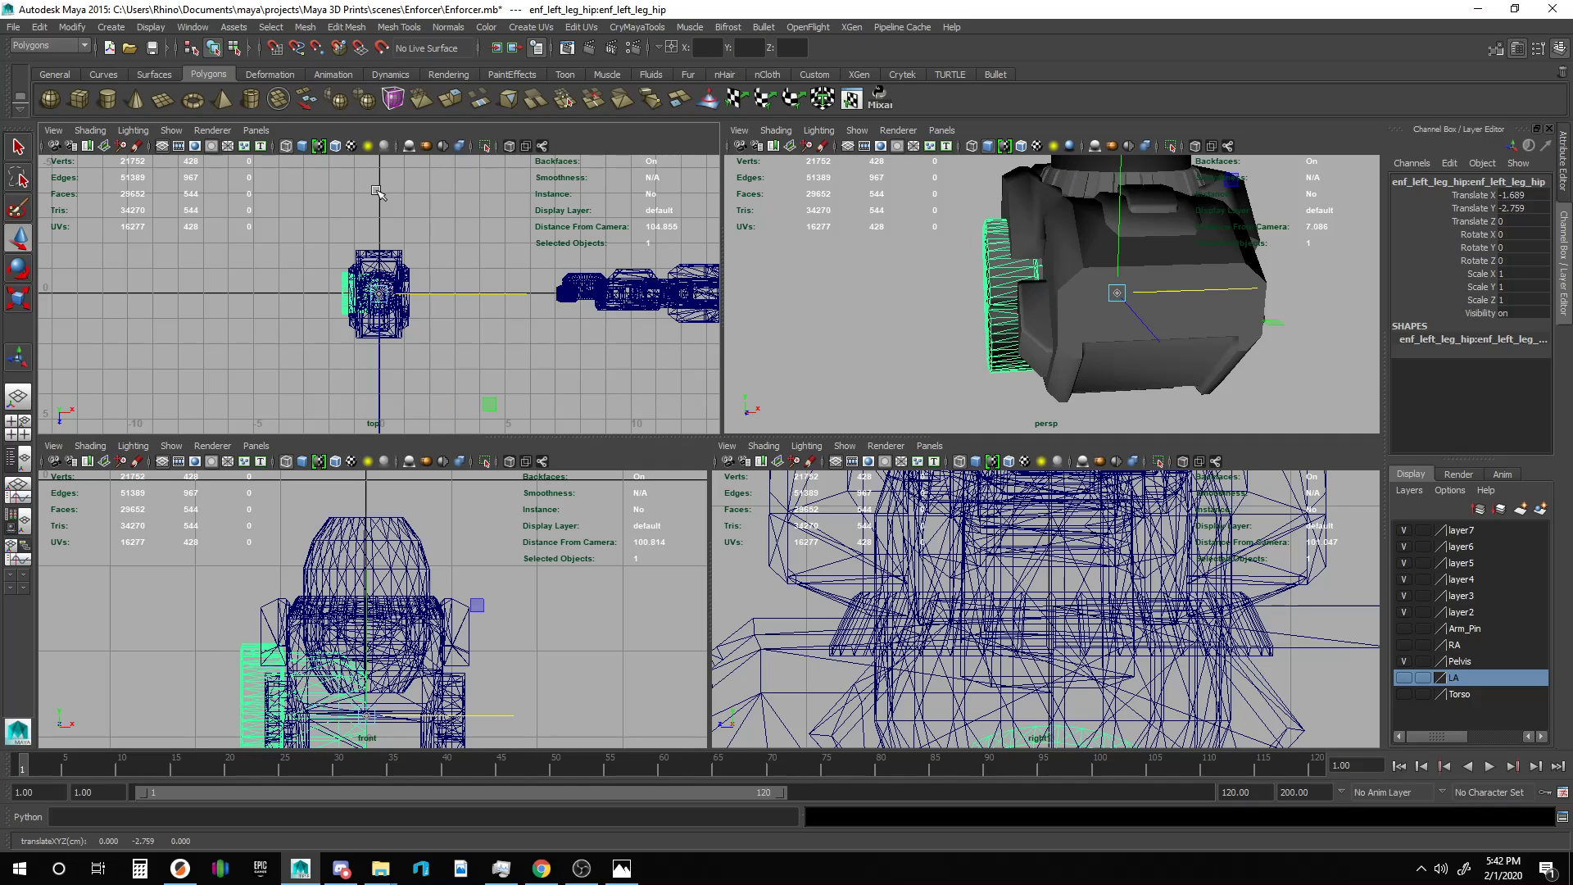
key(Insert)
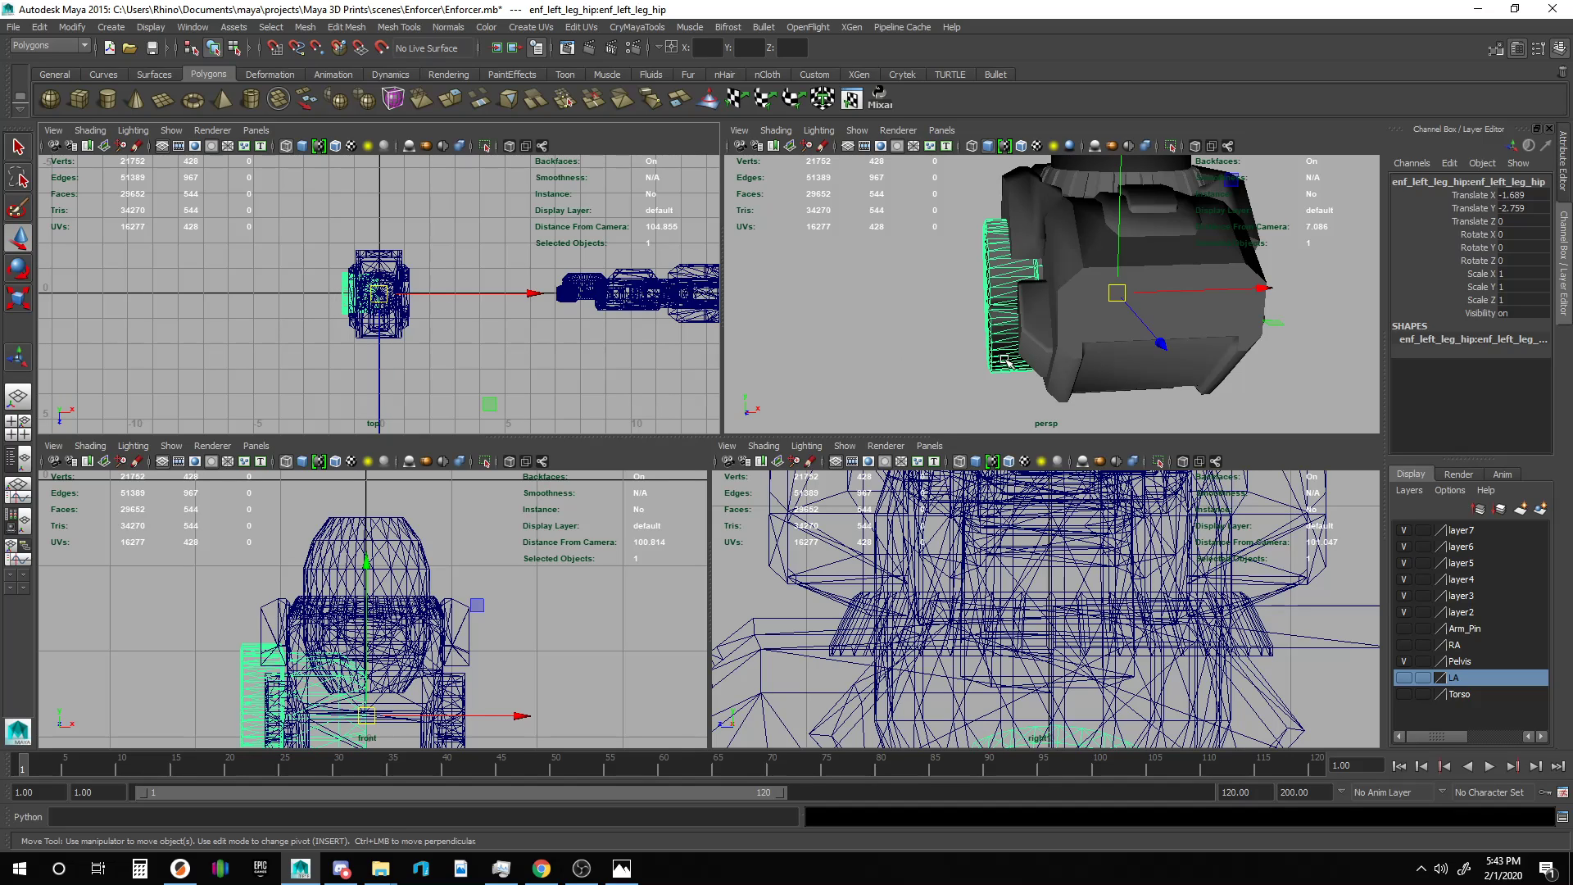
Try a Boolean Union of the left hip and the pelvis mesh, and undo it.
shift+click(1076, 336)
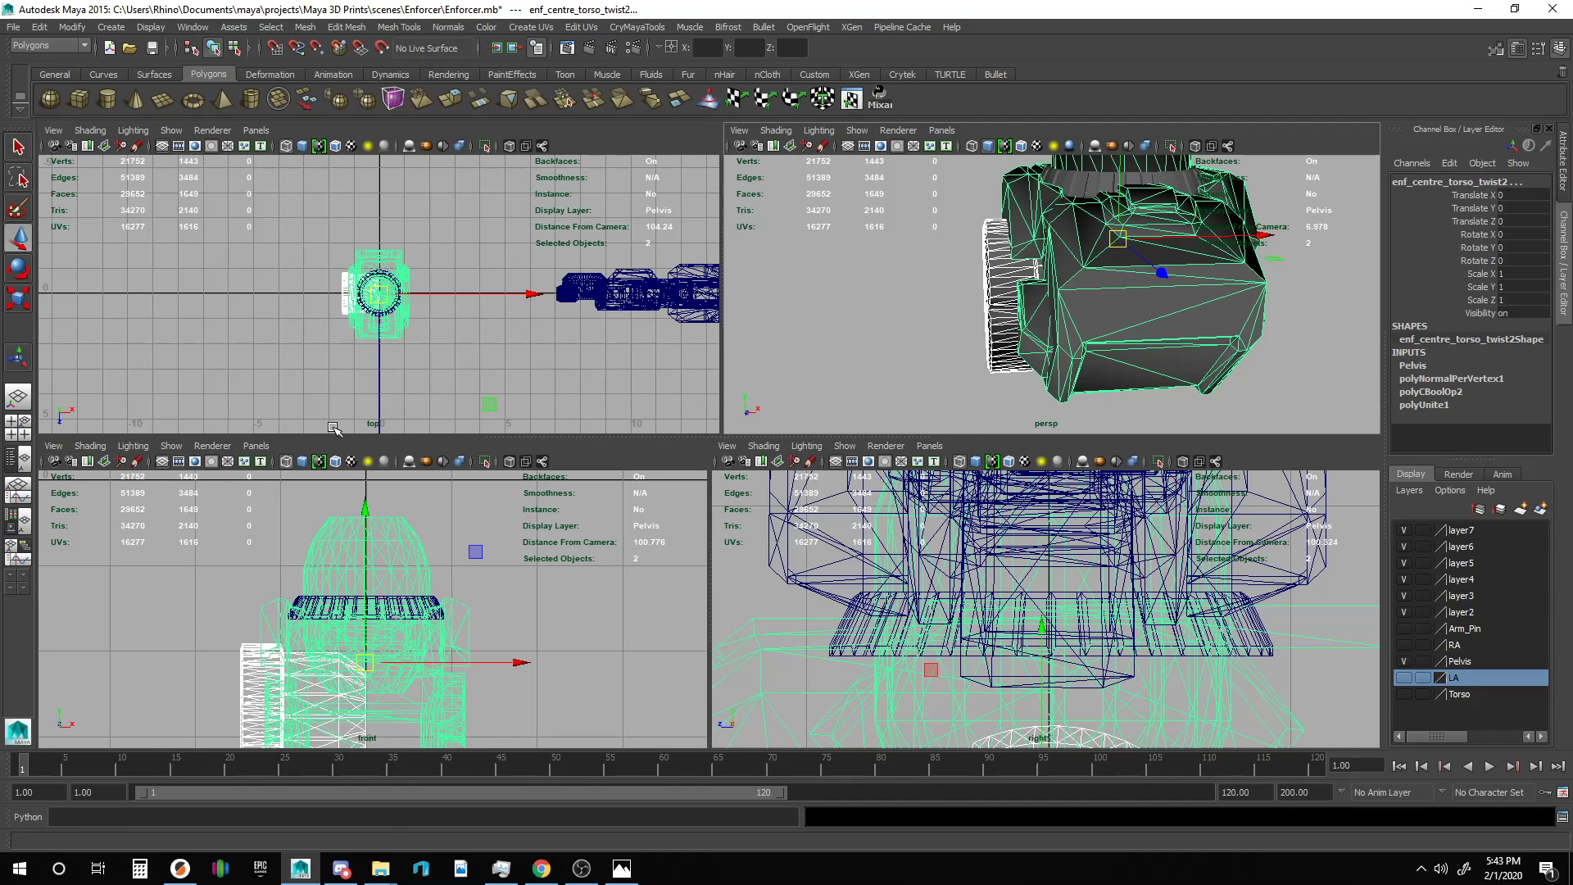
click(344, 340)
click(352, 303)
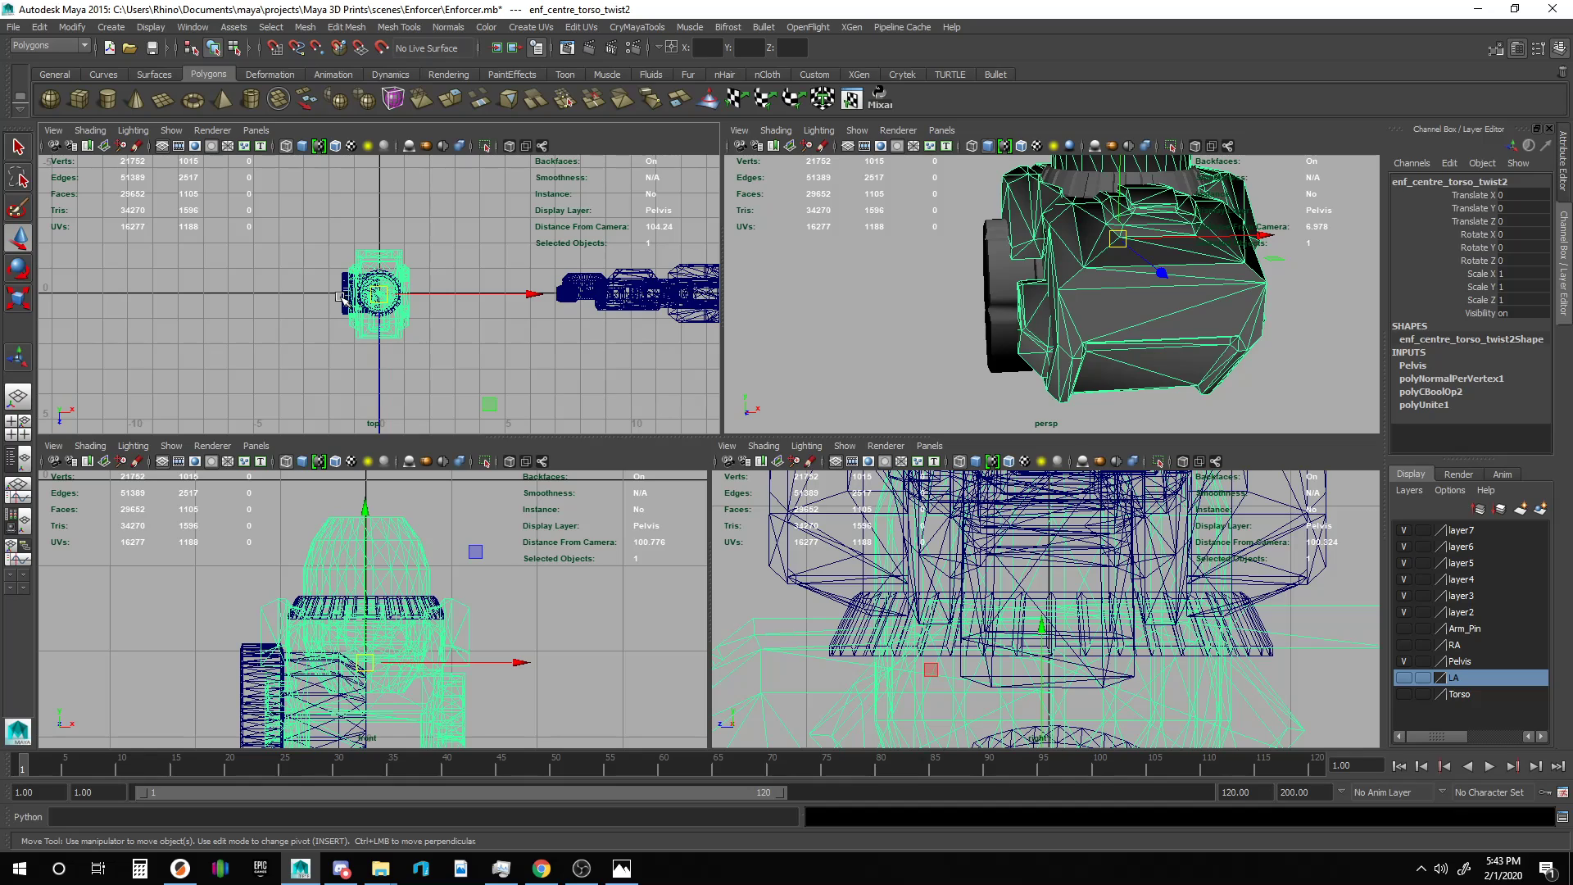
shift+click(341, 297)
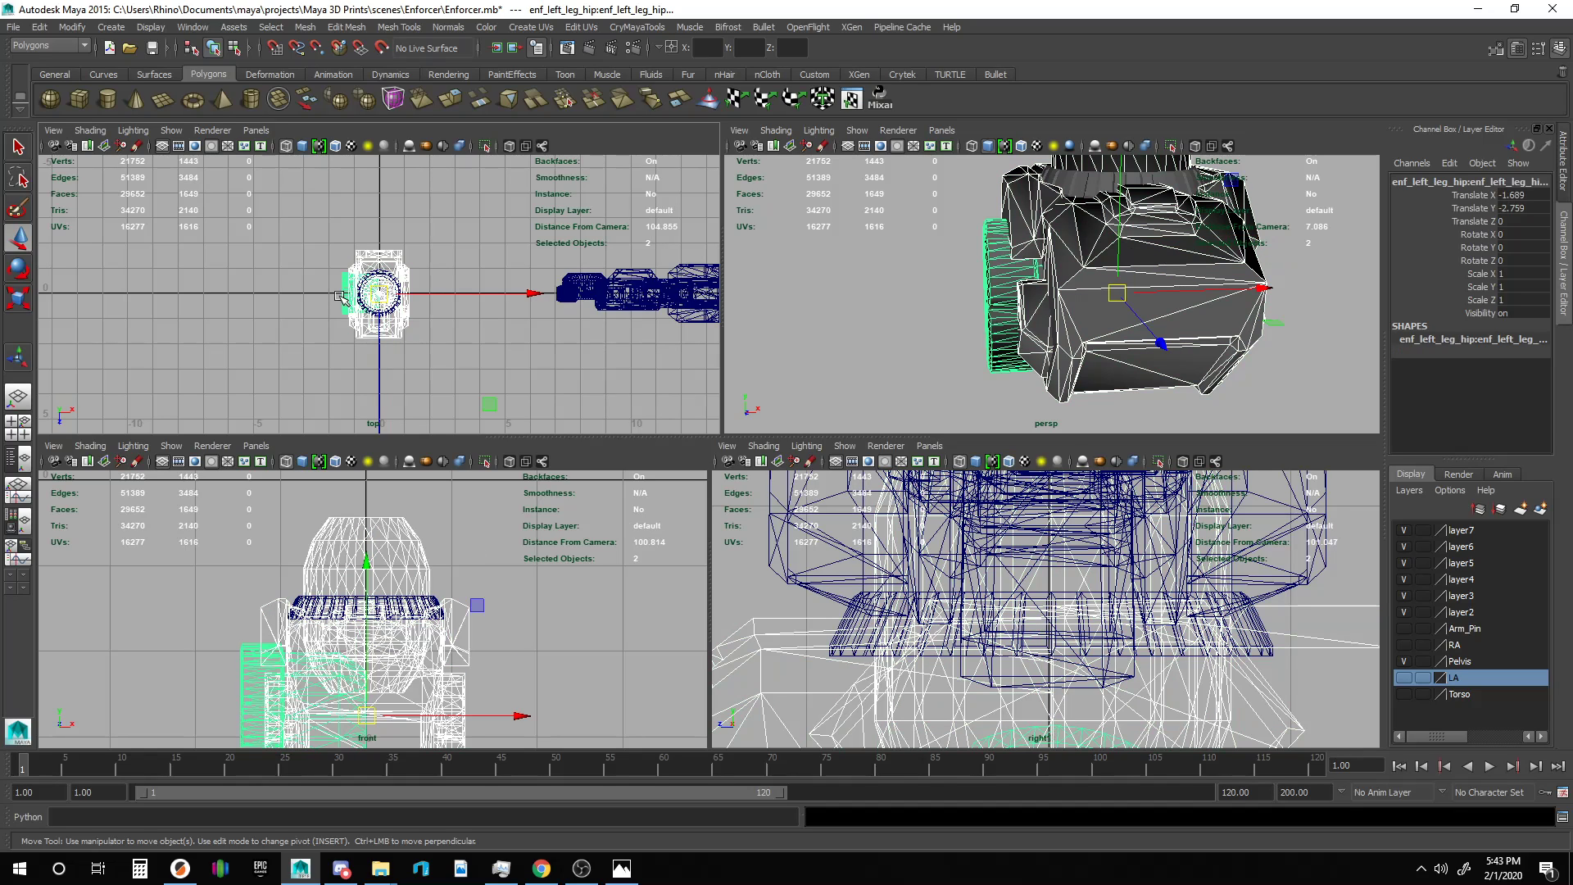
click(306, 27)
mouse_move(397, 62)
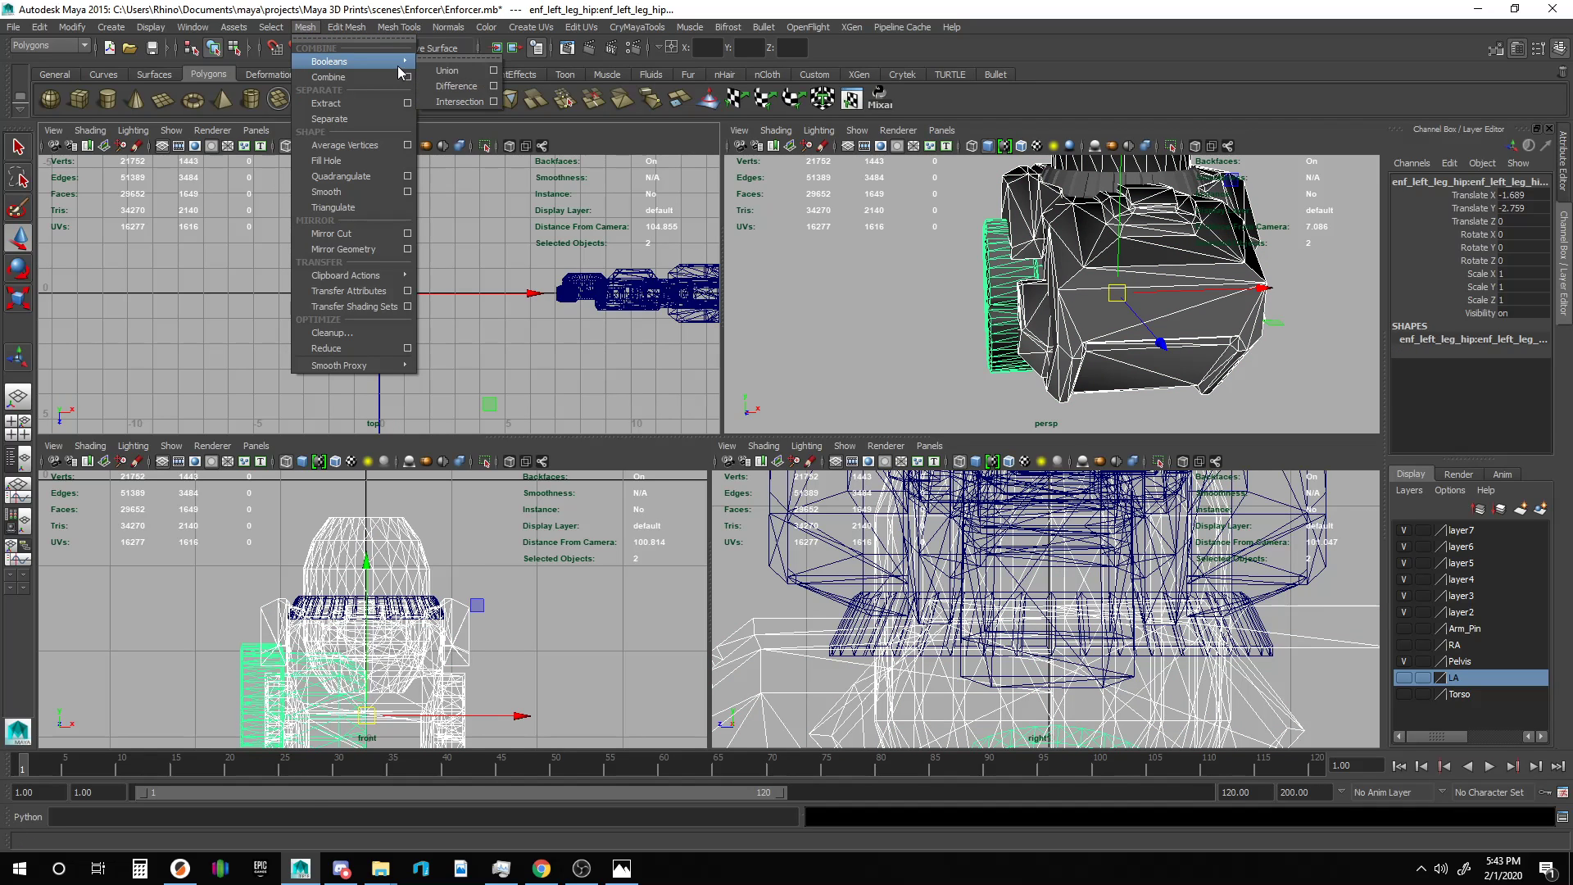
click(448, 71)
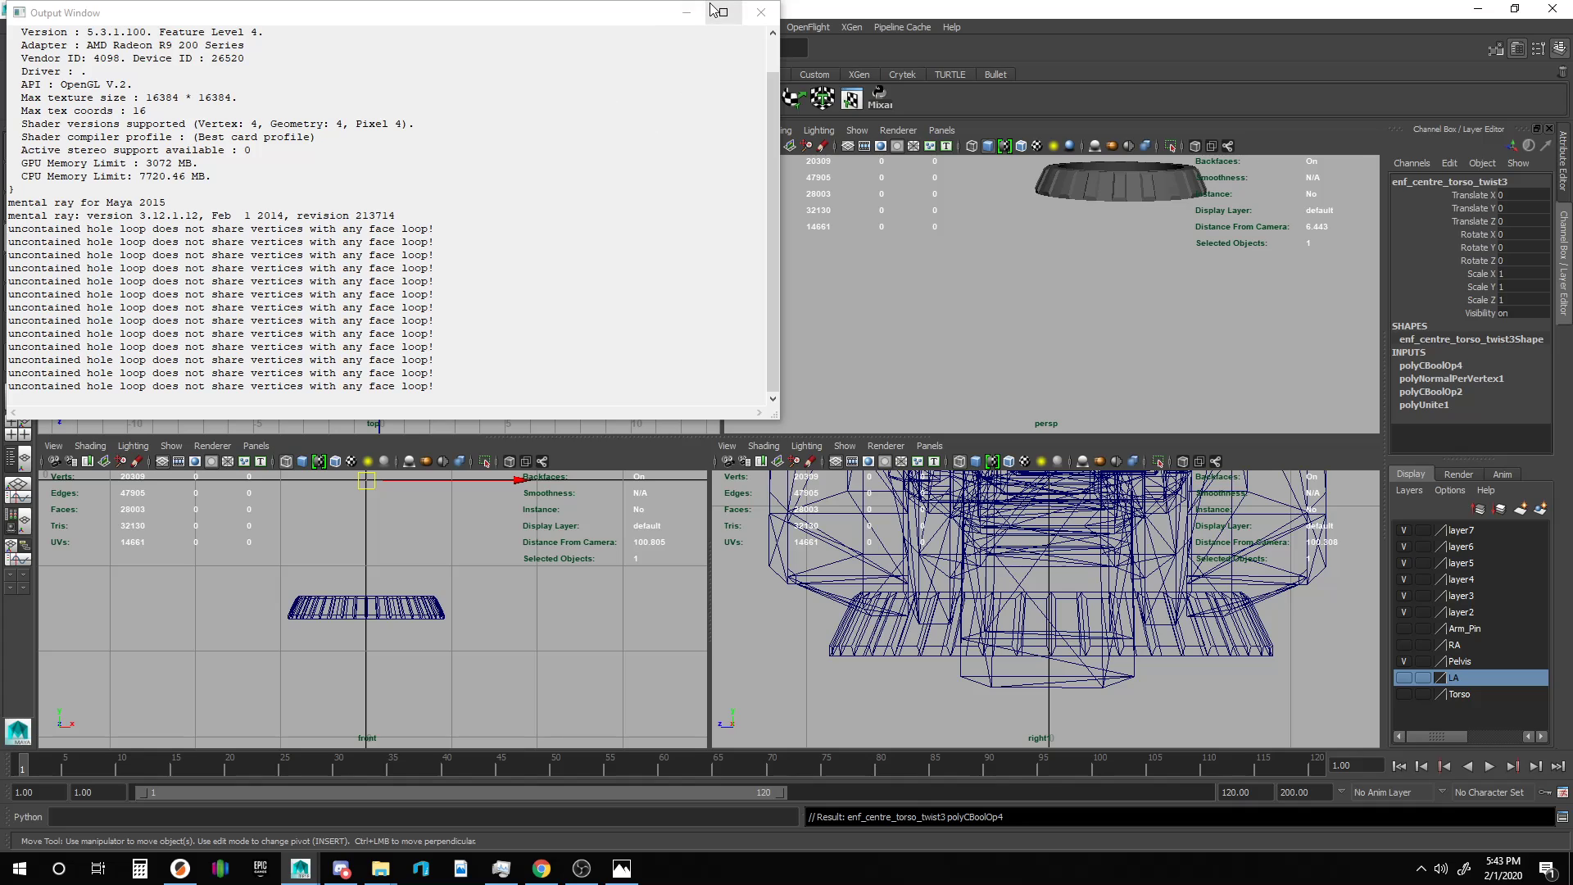
click(686, 13)
click(997, 341)
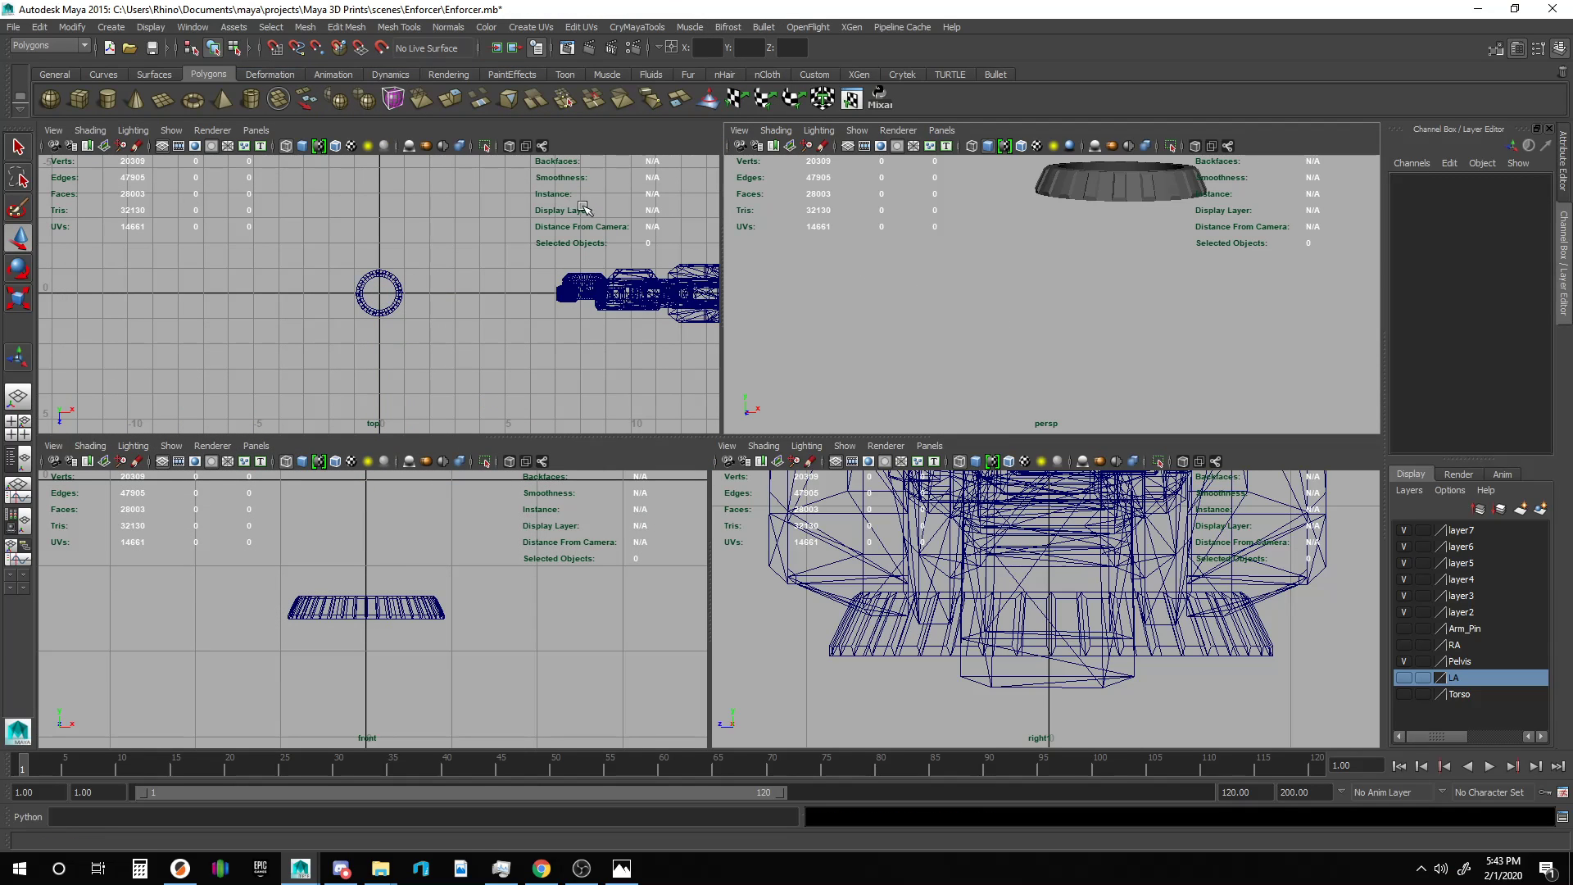
key(ctrl+z)
key(ctrl+z)
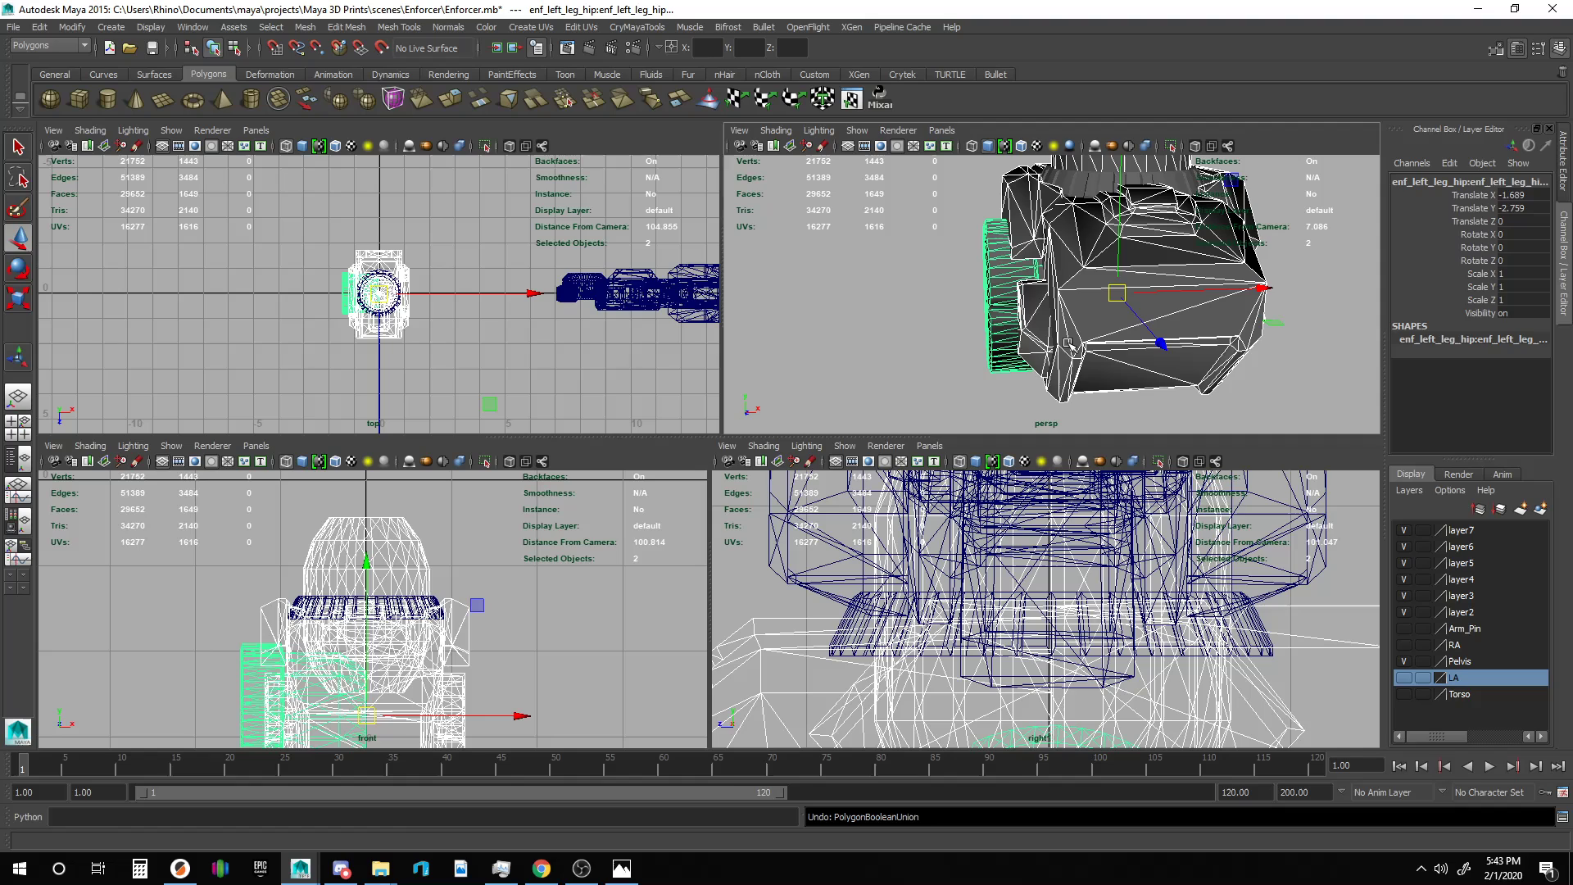
Try a Boolean Intersection of the left hip and the pelvis mesh, and undo it.
click(976, 409)
alt+drag(1018, 377, 931, 304)
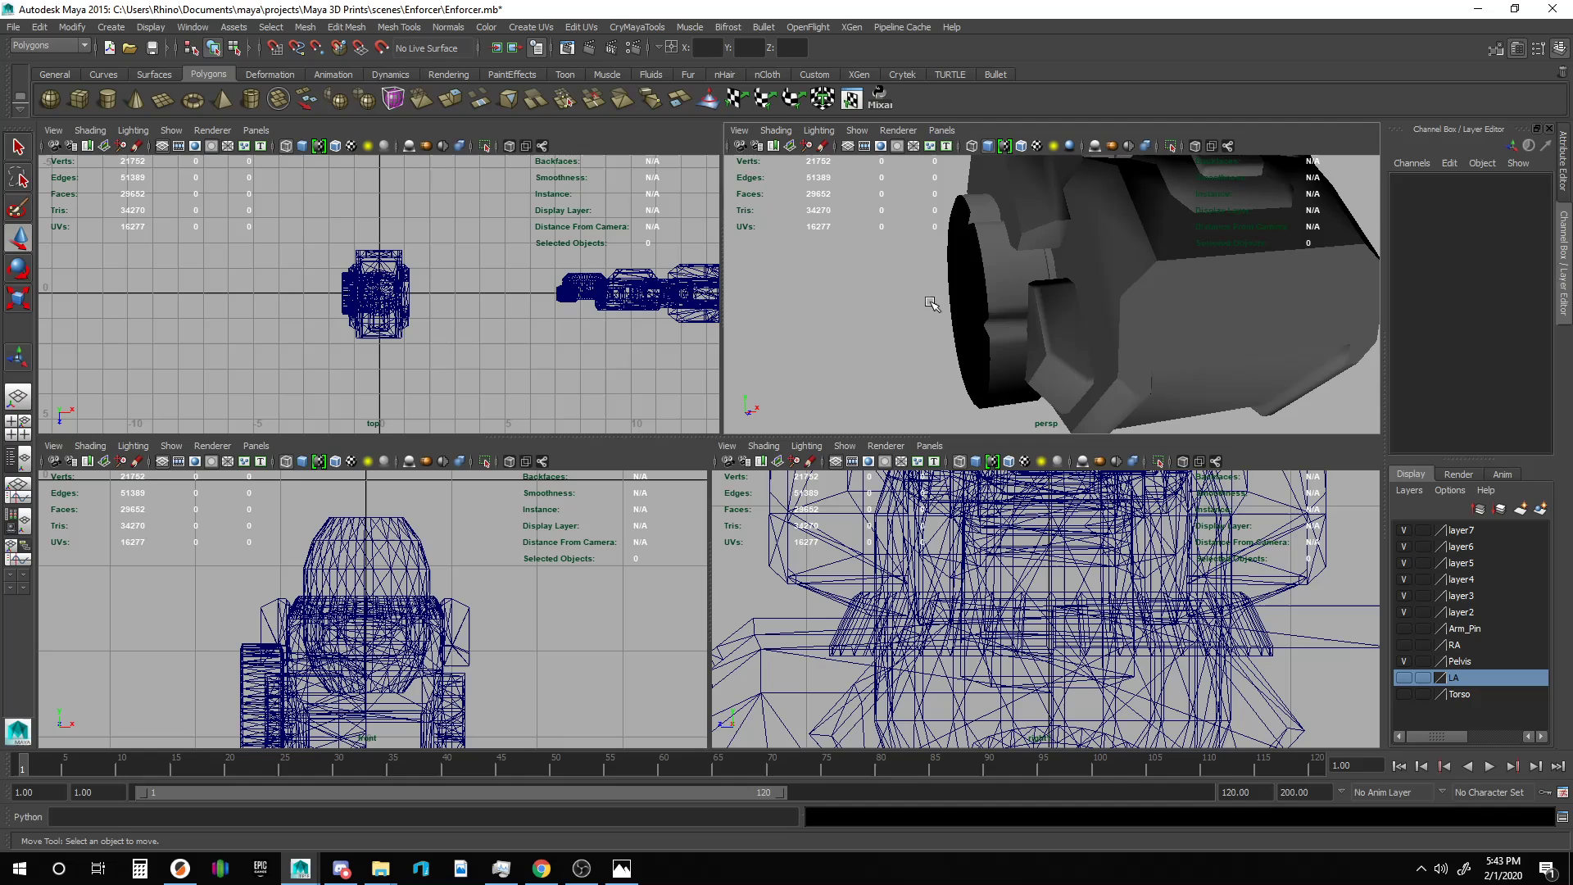
click(996, 303)
click(1076, 319)
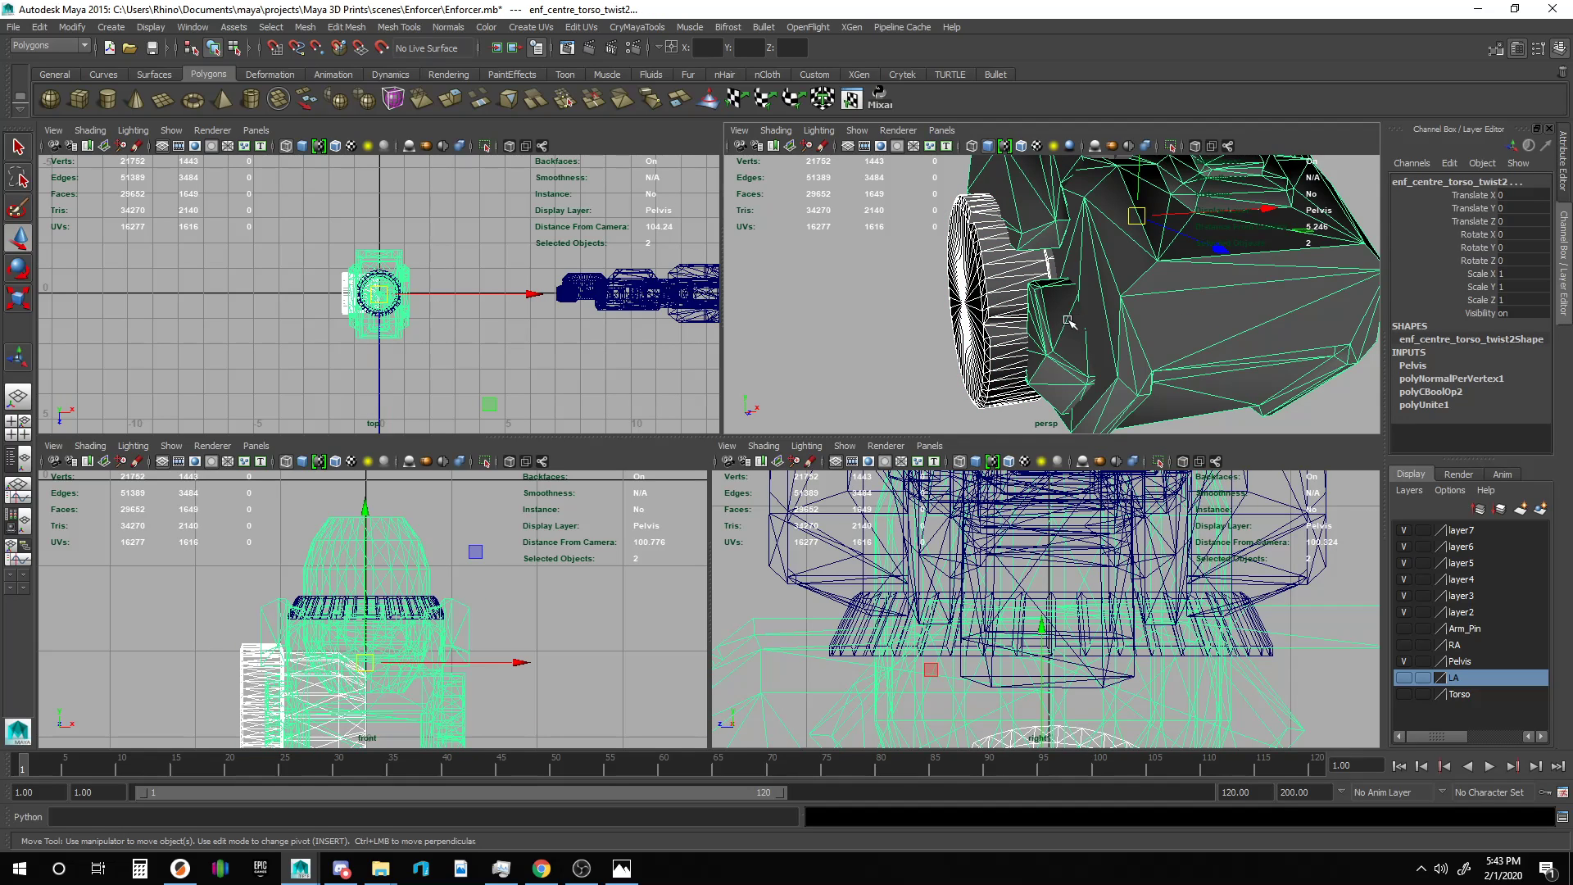
click(305, 27)
mouse_move(338, 64)
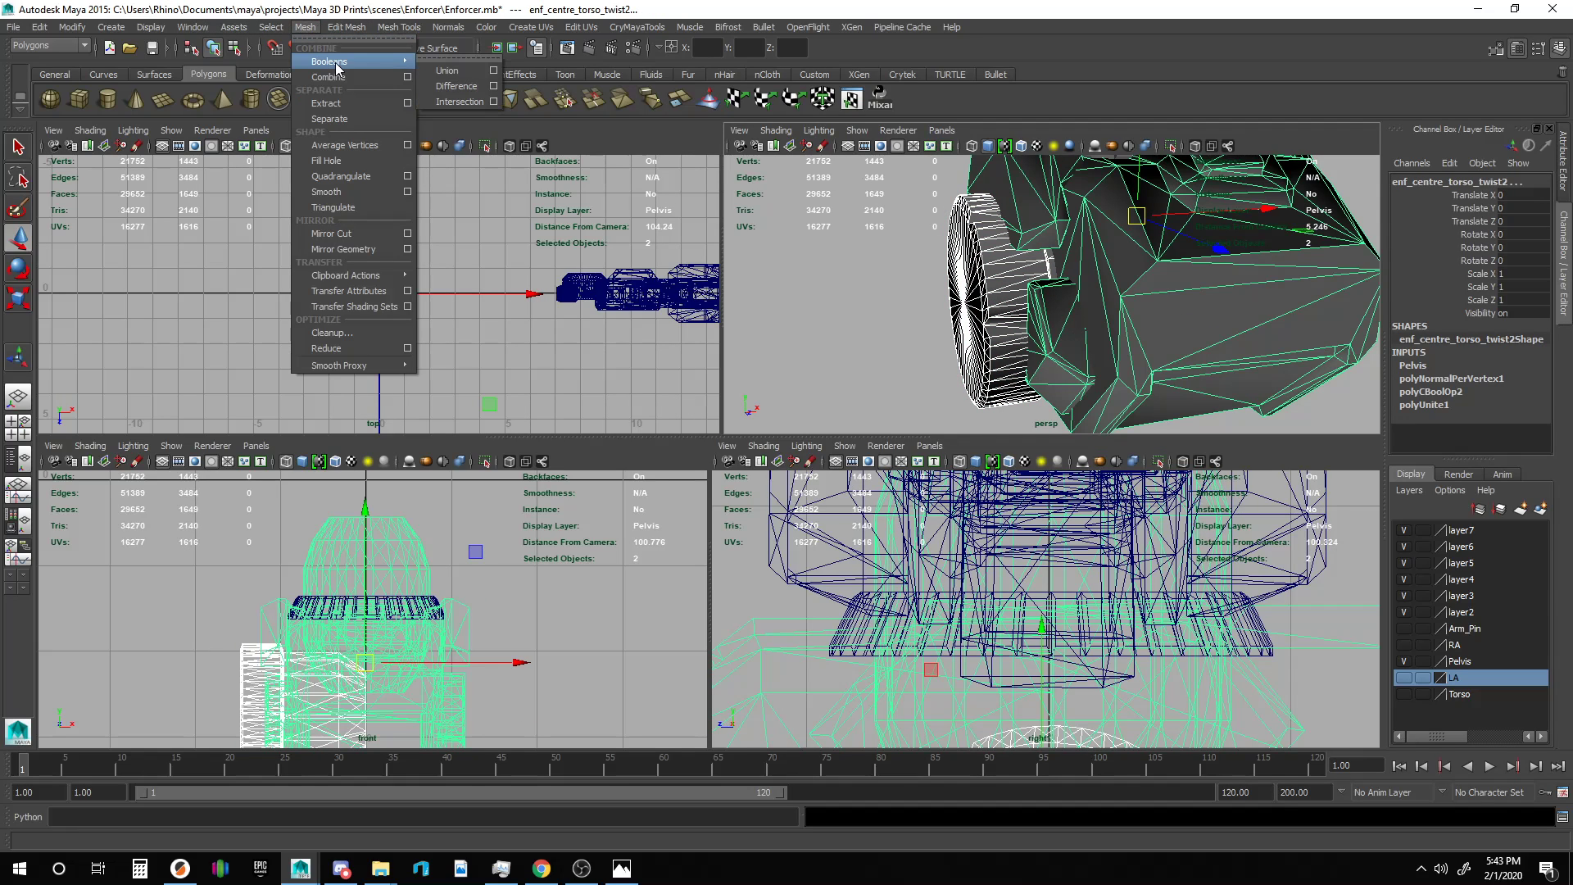
click(464, 100)
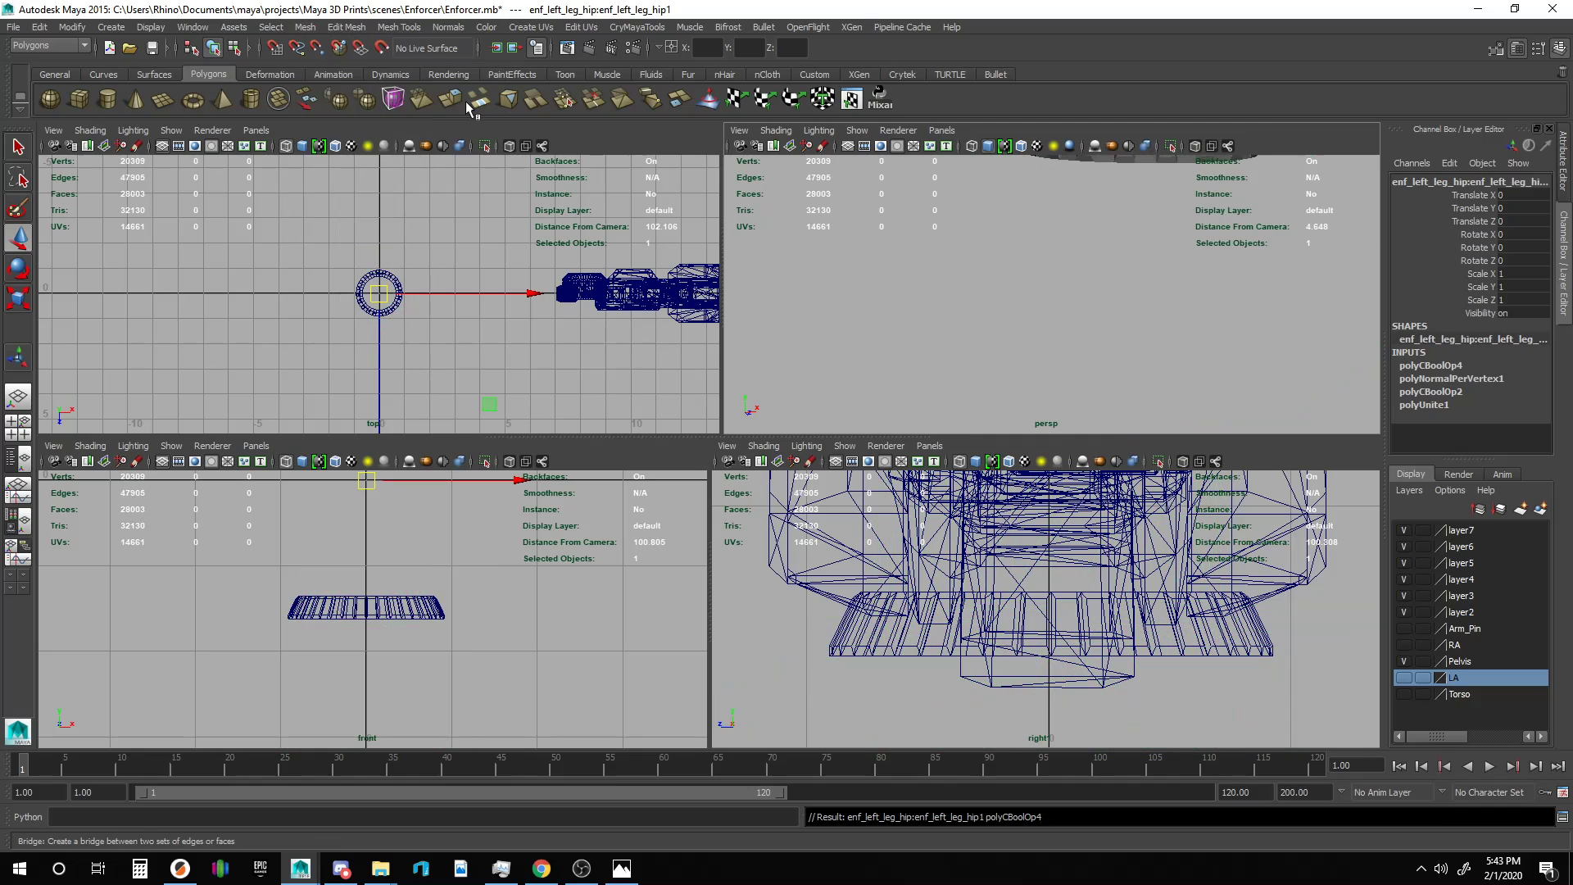
key(ctrl+z)
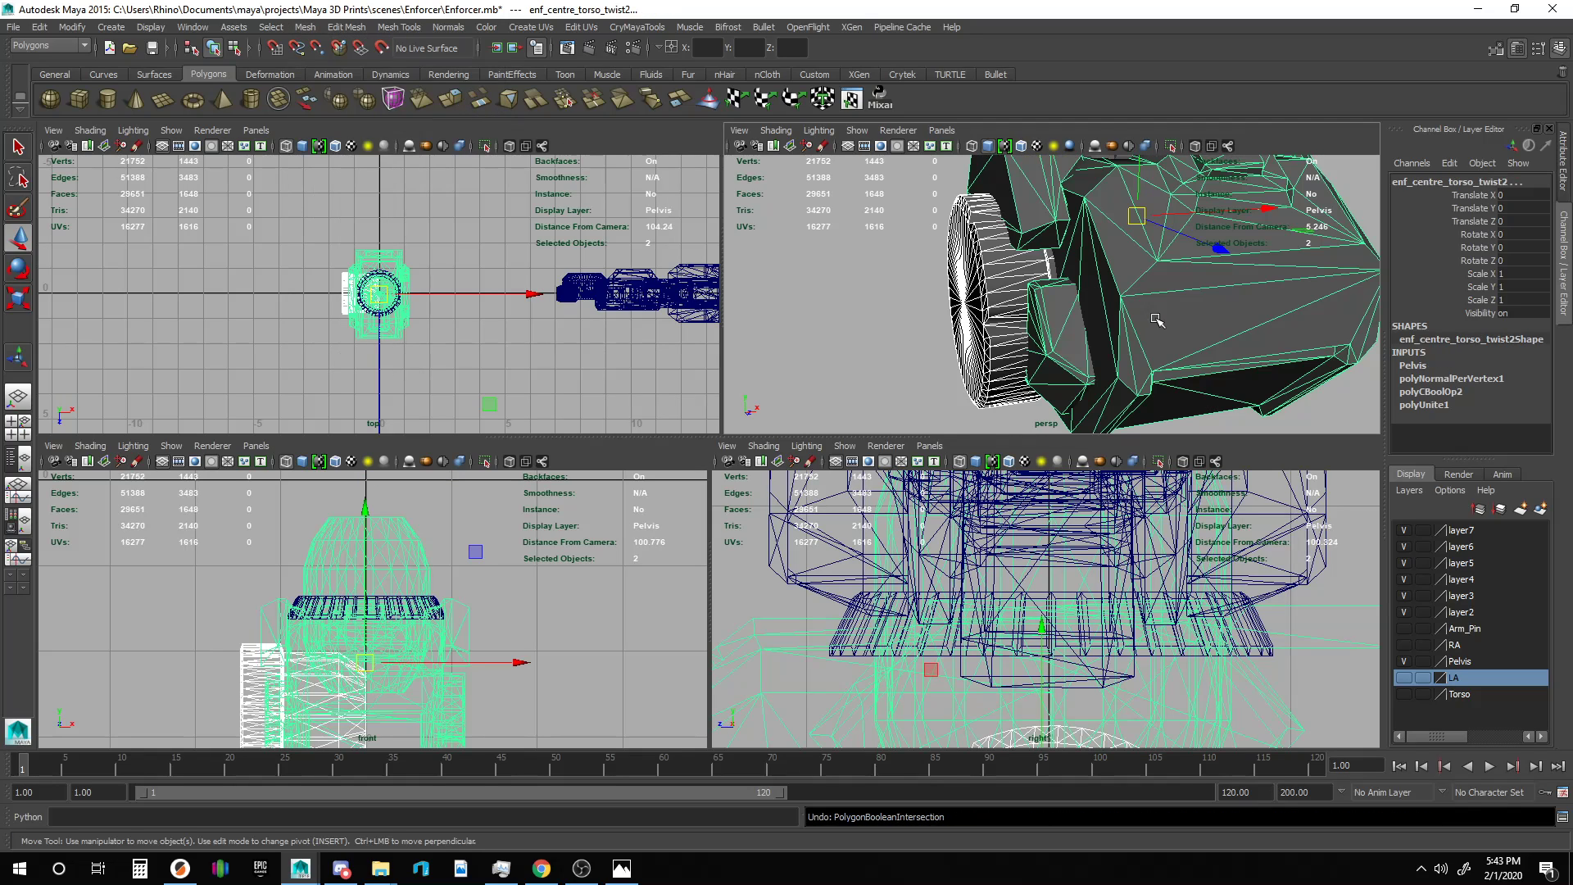
Try a Boolean Difference between the left hip and the pelvis mesh.
click(992, 310)
shift+click(1093, 312)
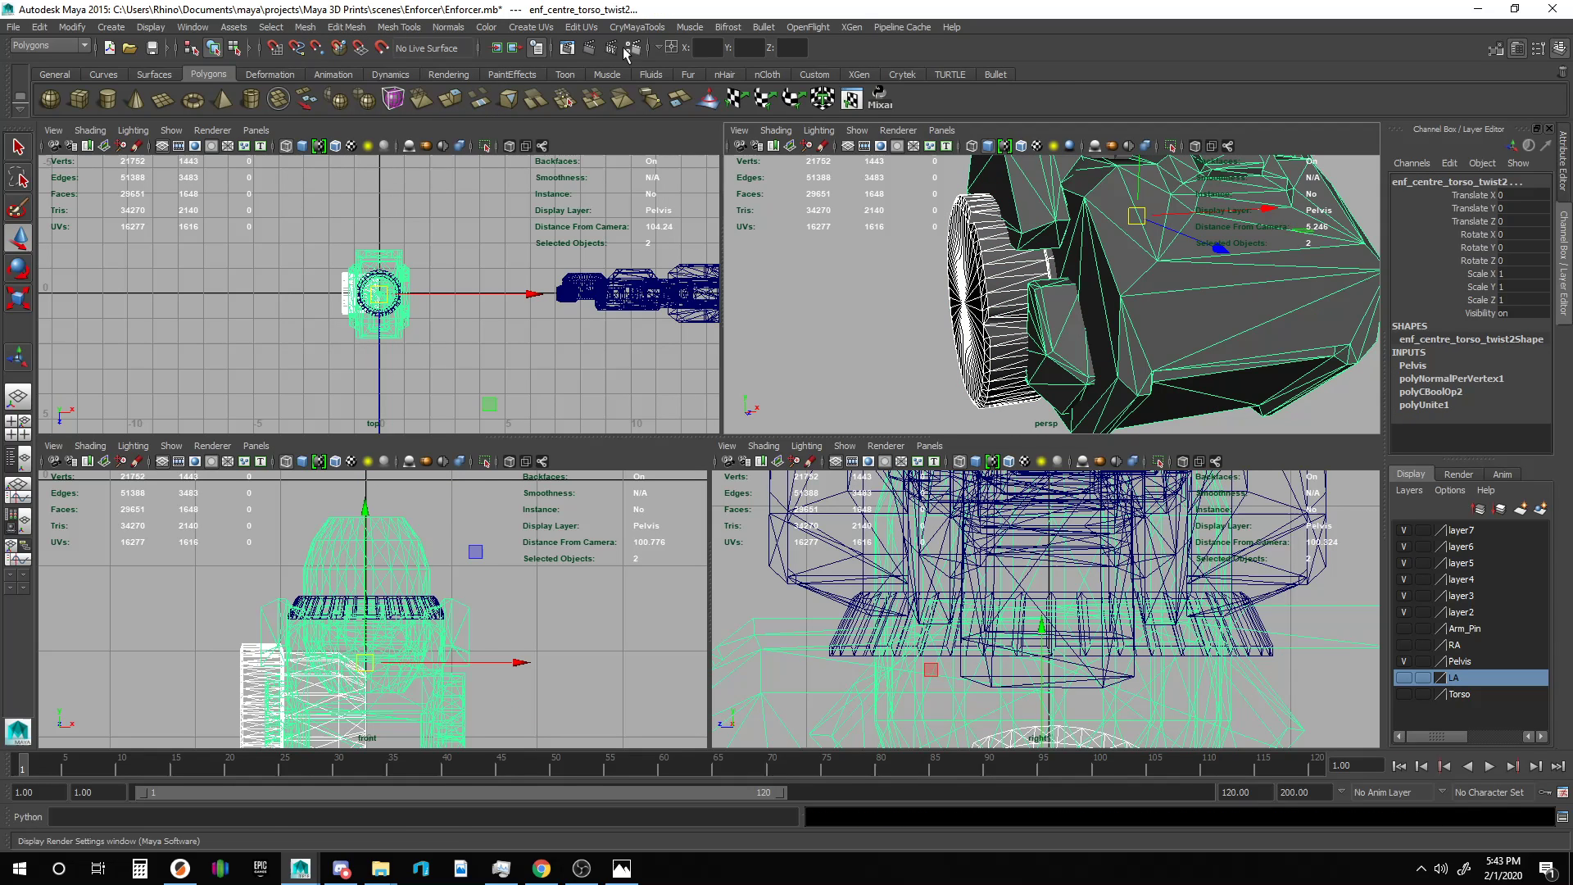
click(346, 27)
mouse_move(314, 33)
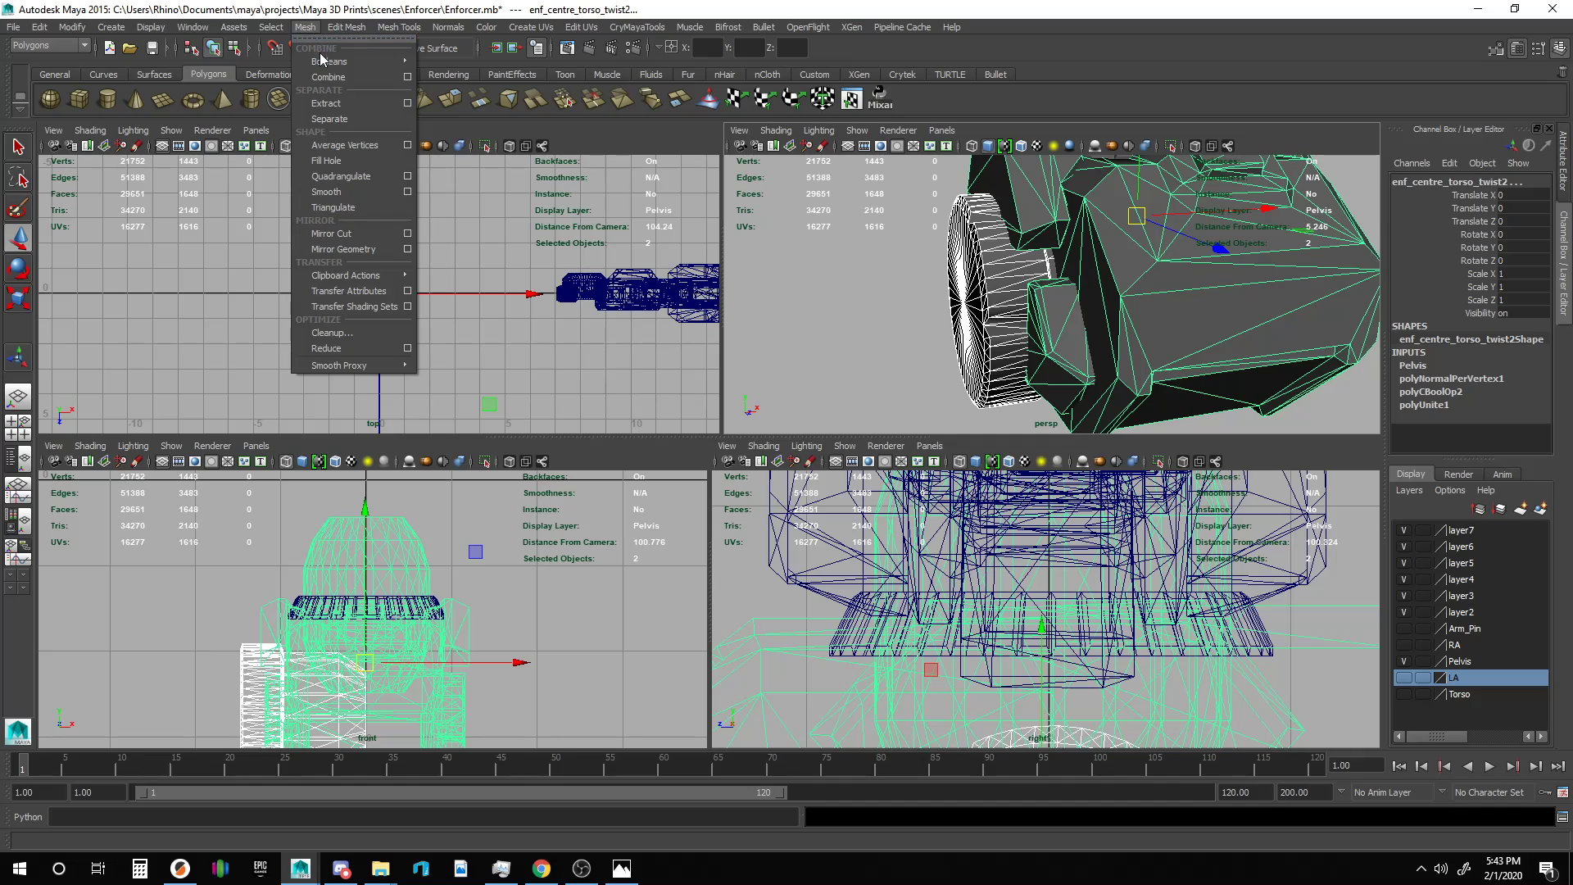
mouse_move(322, 60)
click(449, 87)
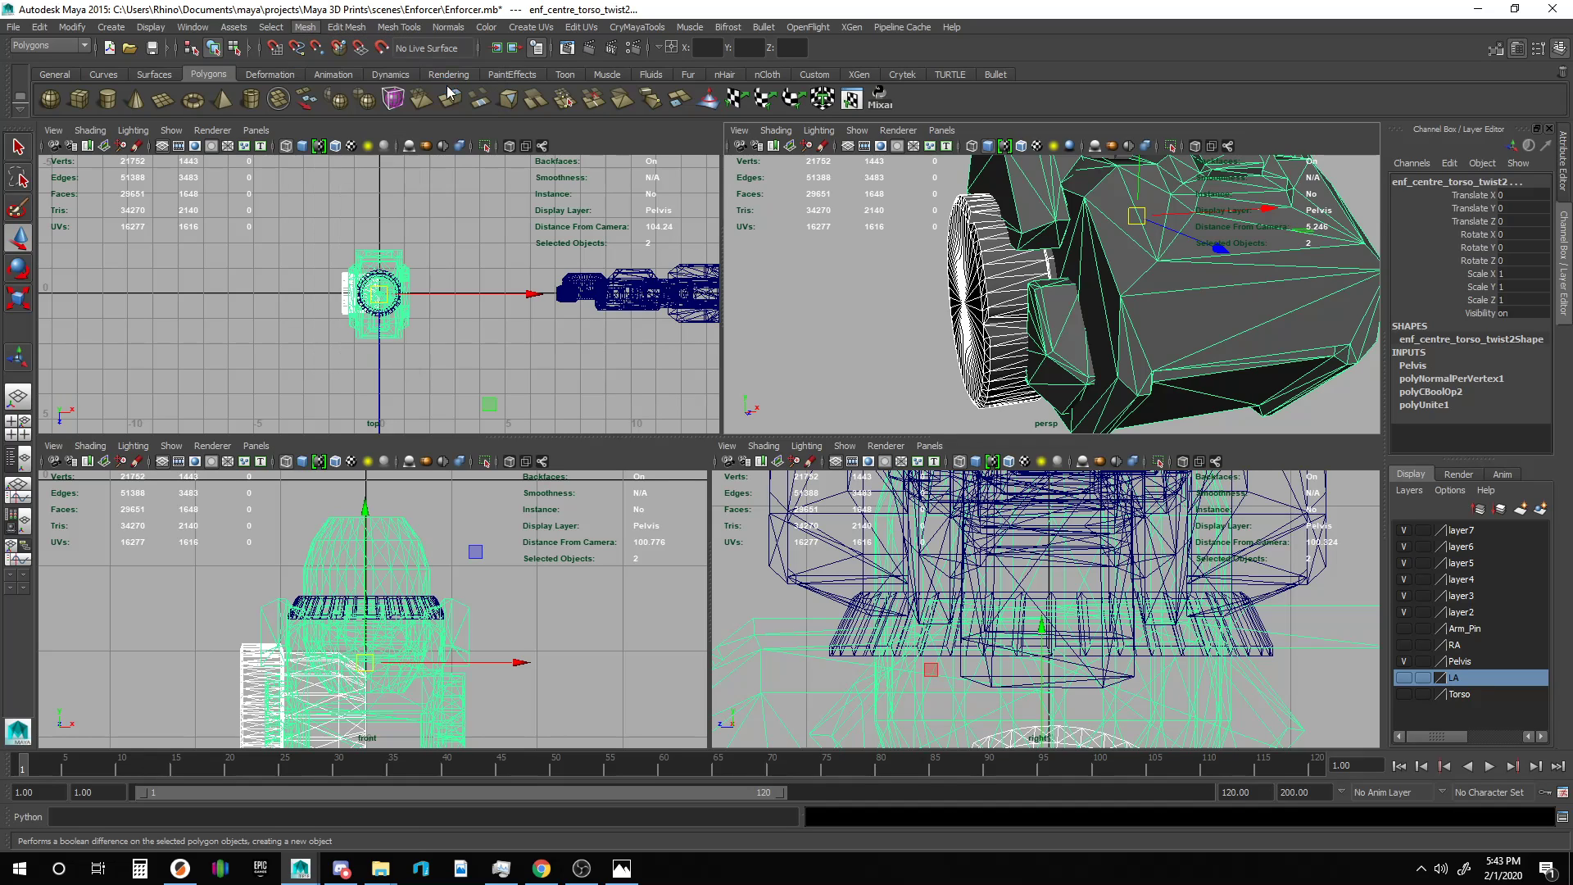
click(862, 332)
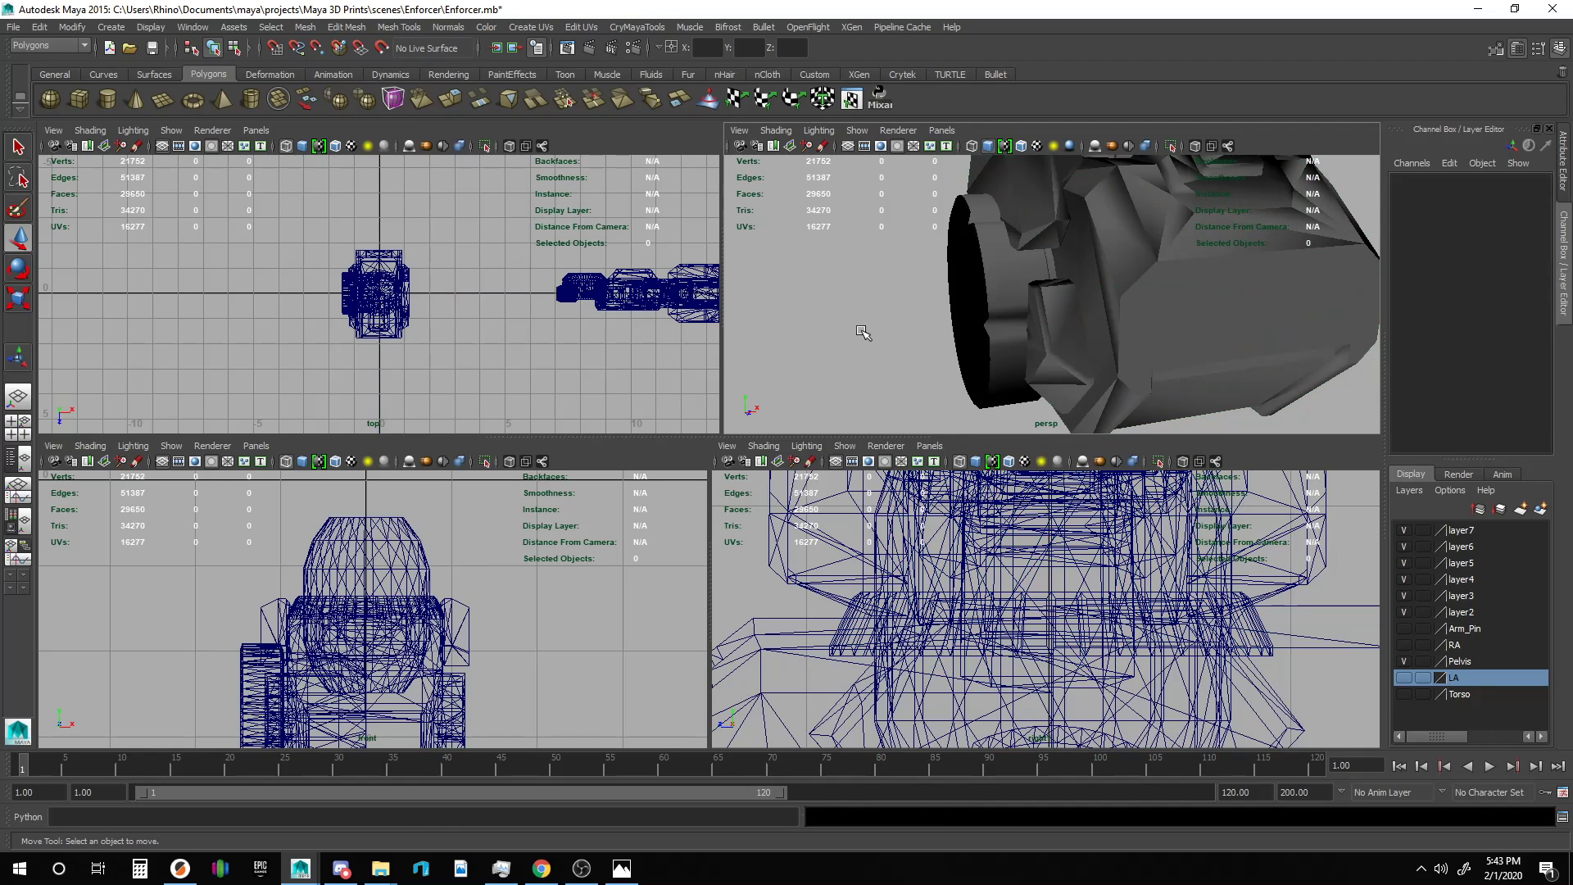
Delete the left hip to check the pelvis side behind it, and restore the hip.
click(975, 350)
key(Delete)
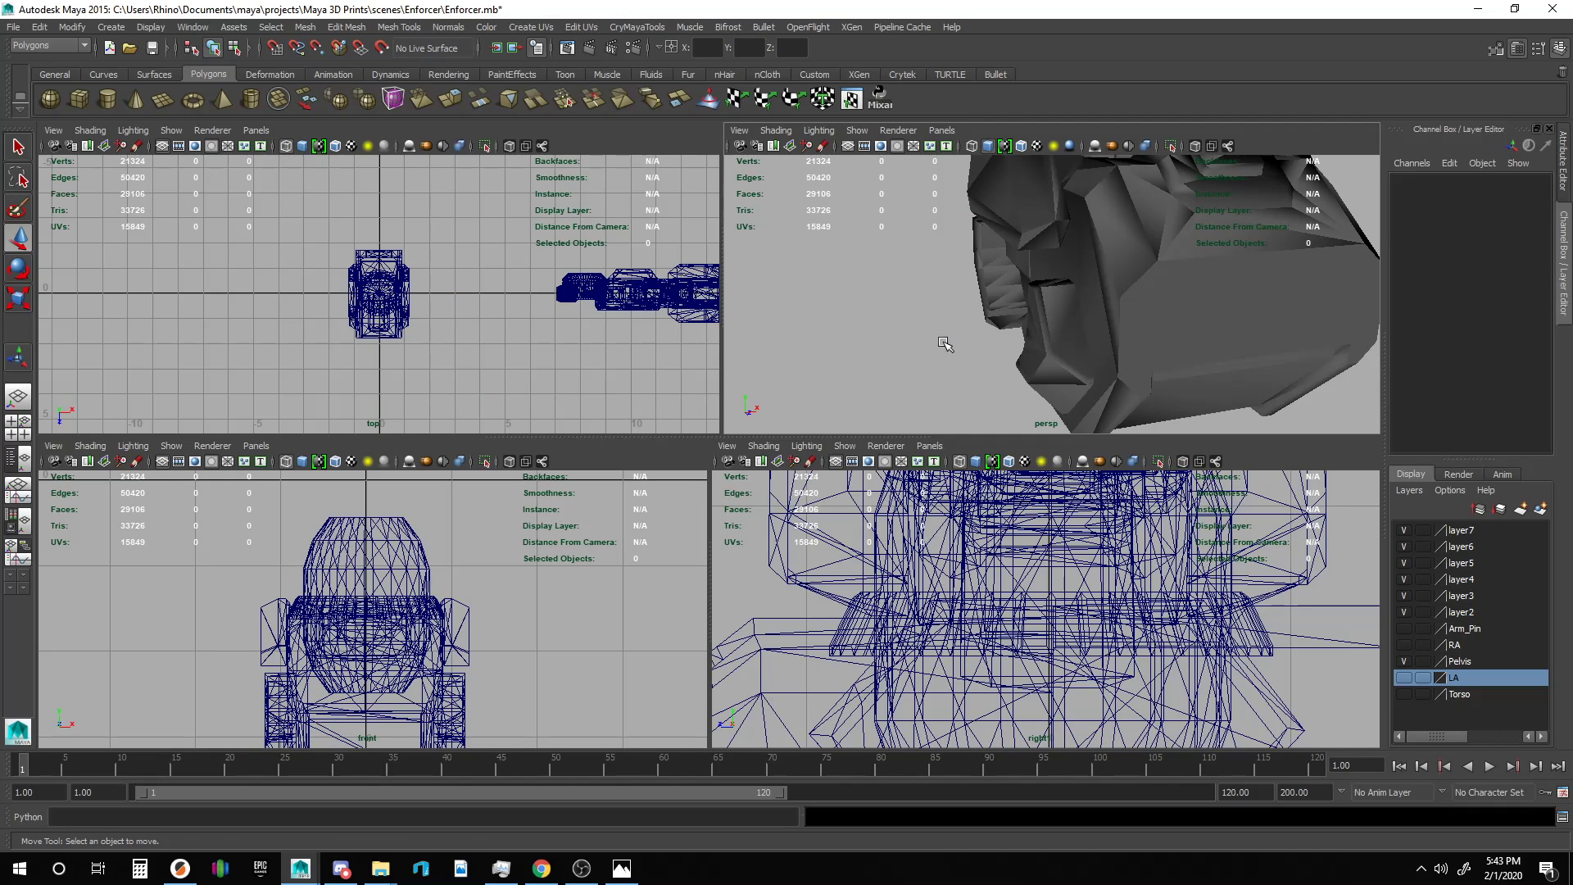
key(ctrl+z)
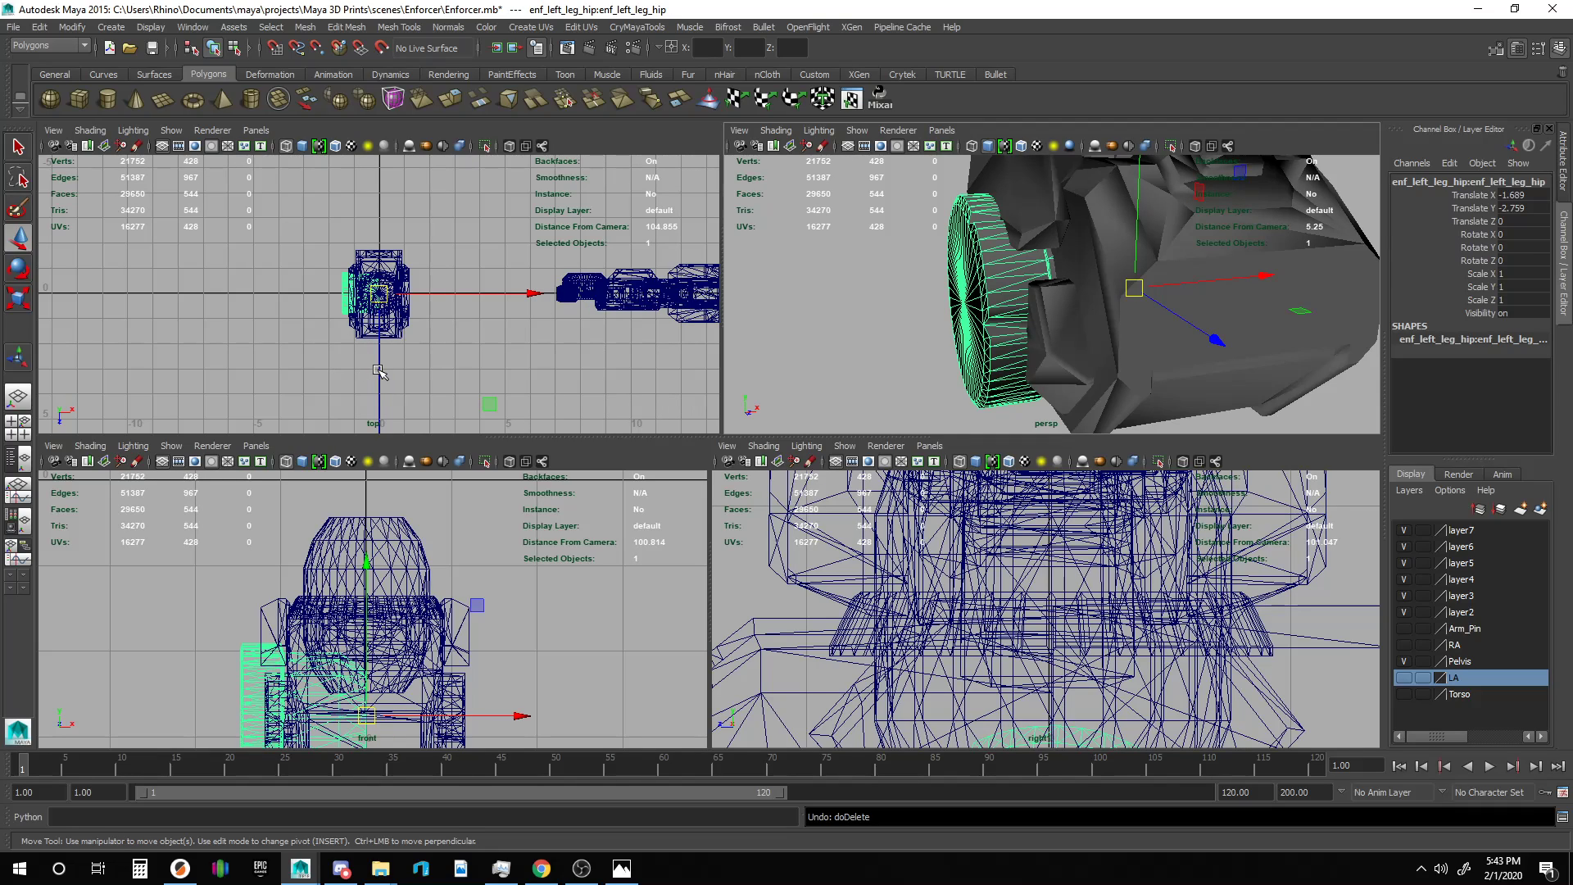
Move the left hip clear of the pelvis along Z to about 4.43 and inspect its round end.
click(72, 27)
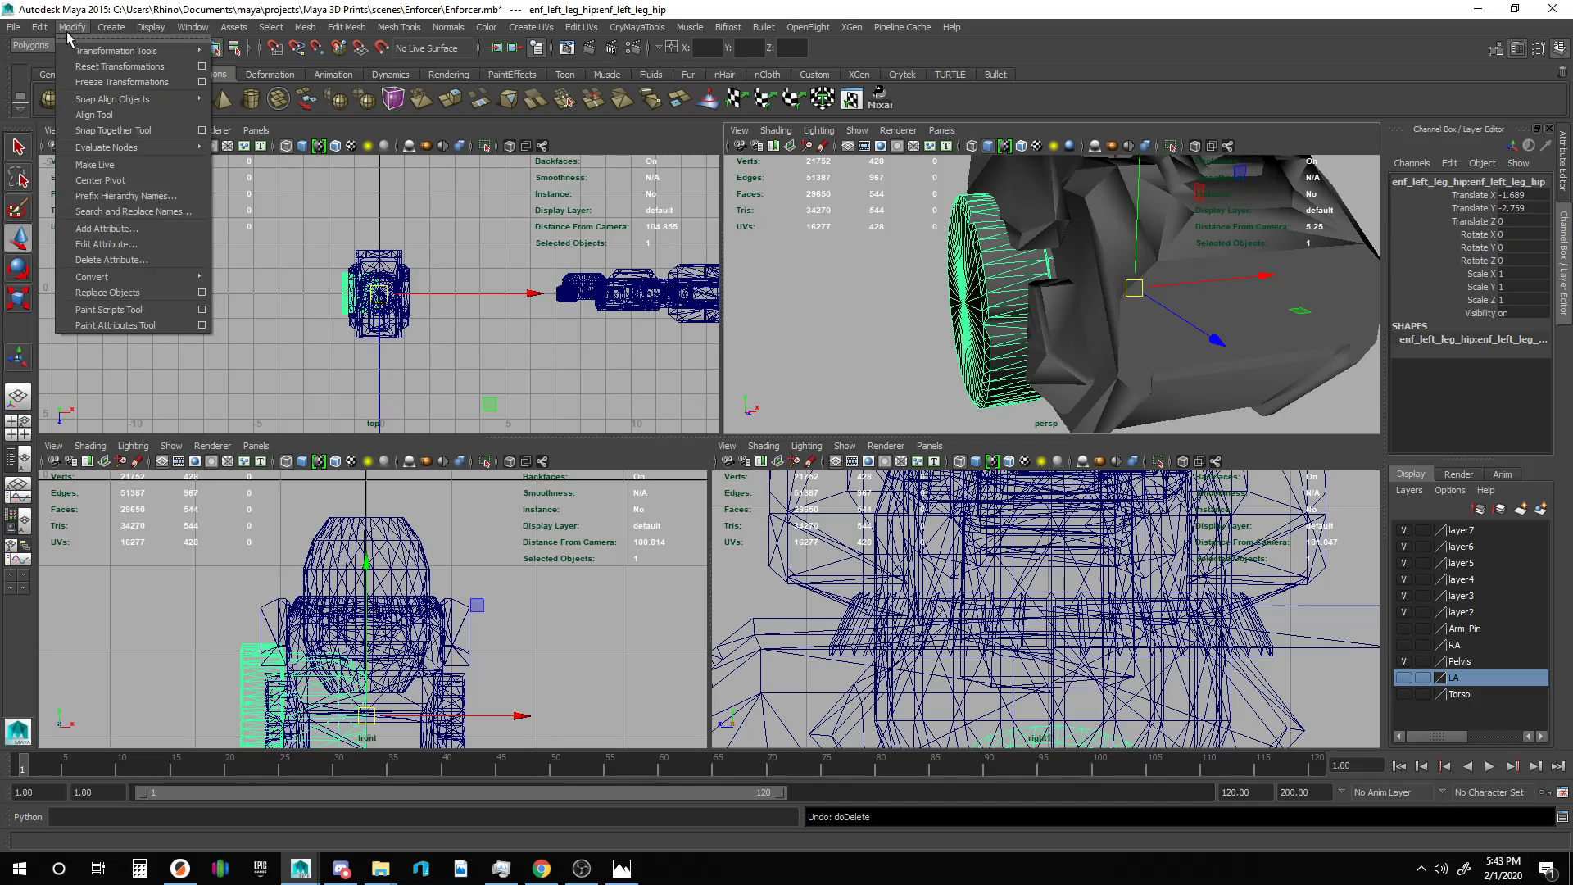
mouse_move(110, 99)
drag(376, 407, 375, 518)
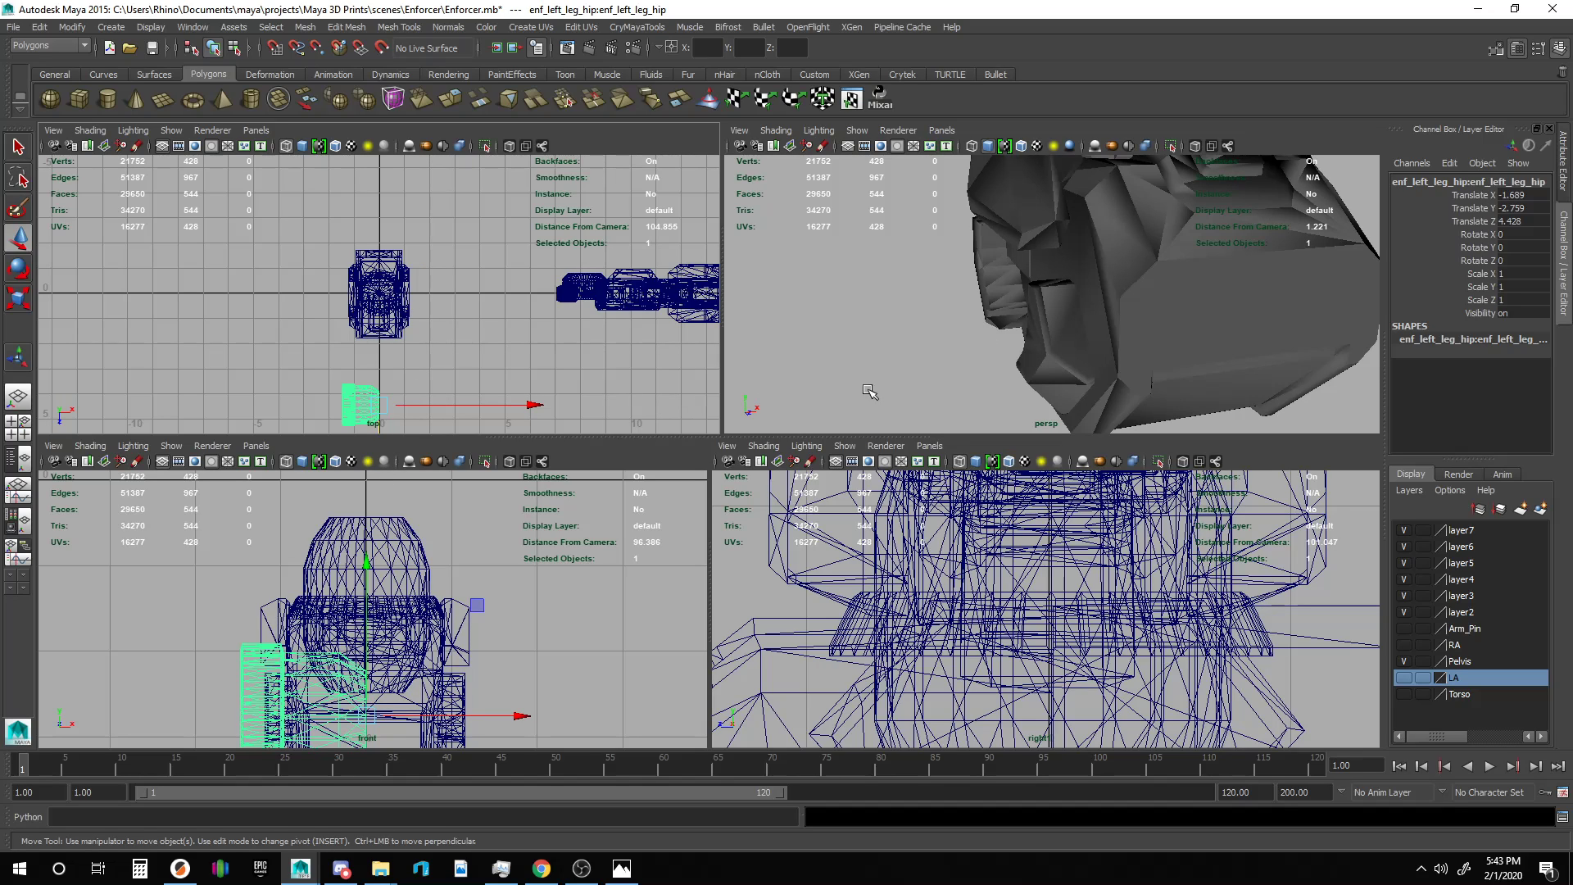
alt+drag(869, 391, 1116, 326)
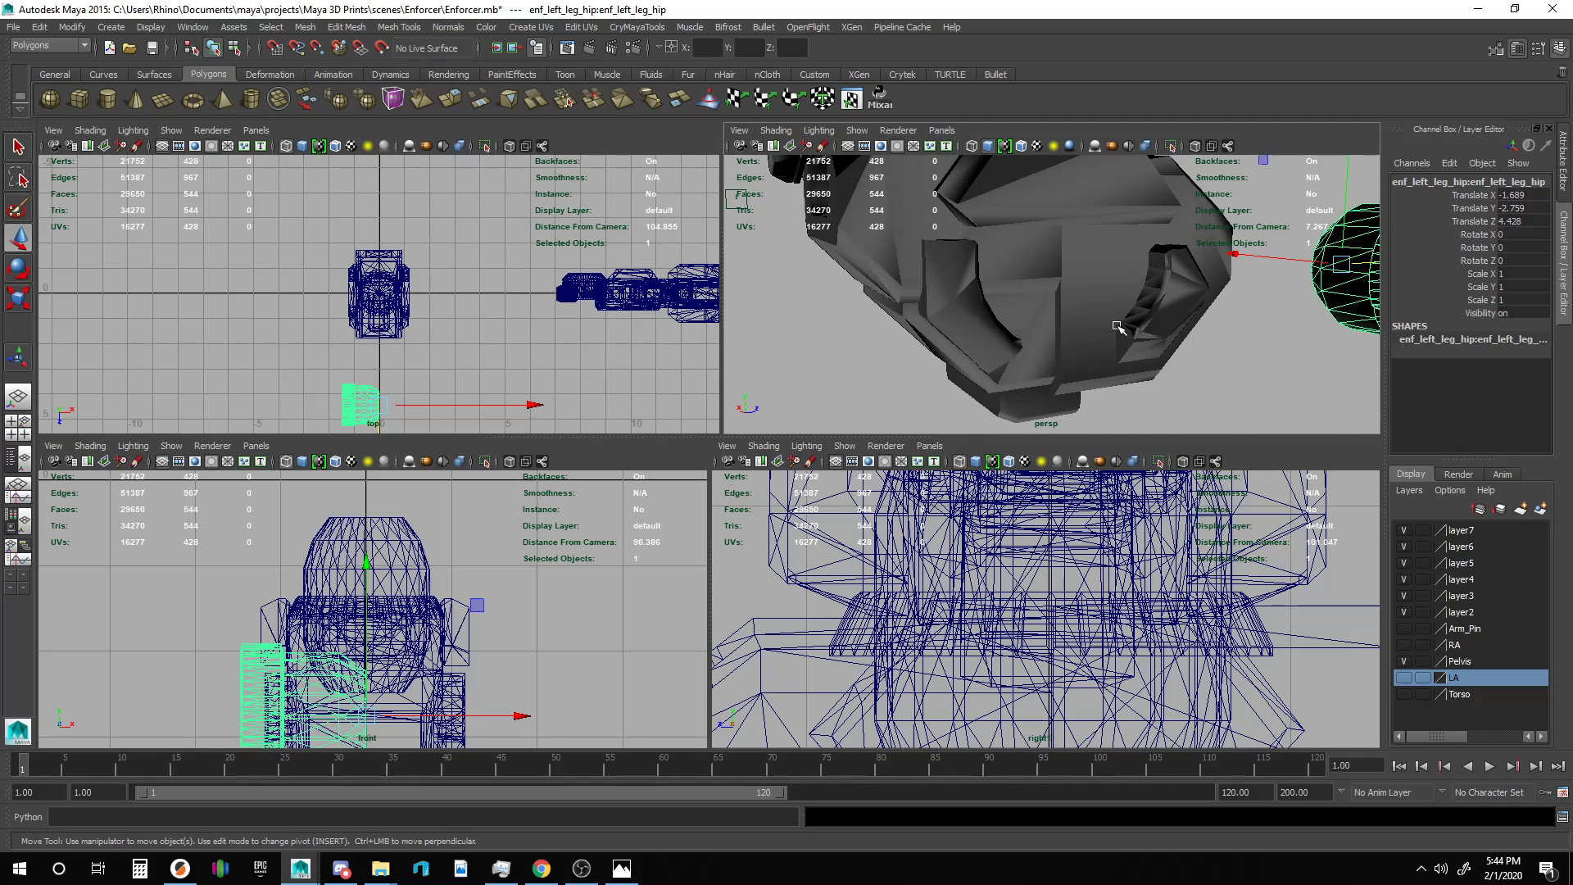
key(f)
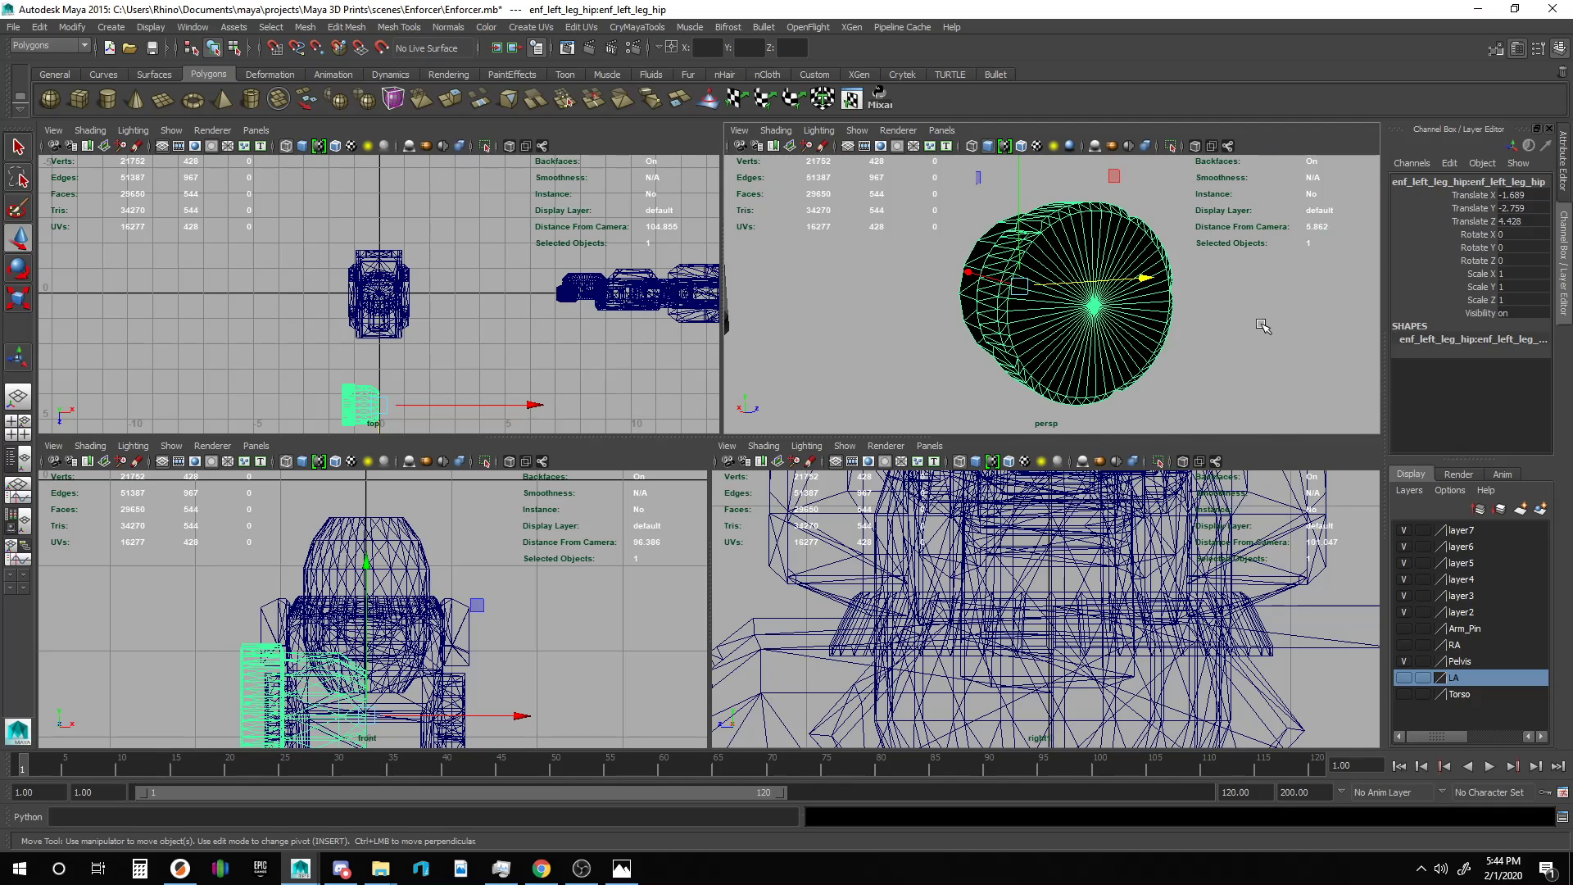
alt+drag(1151, 332, 1172, 306)
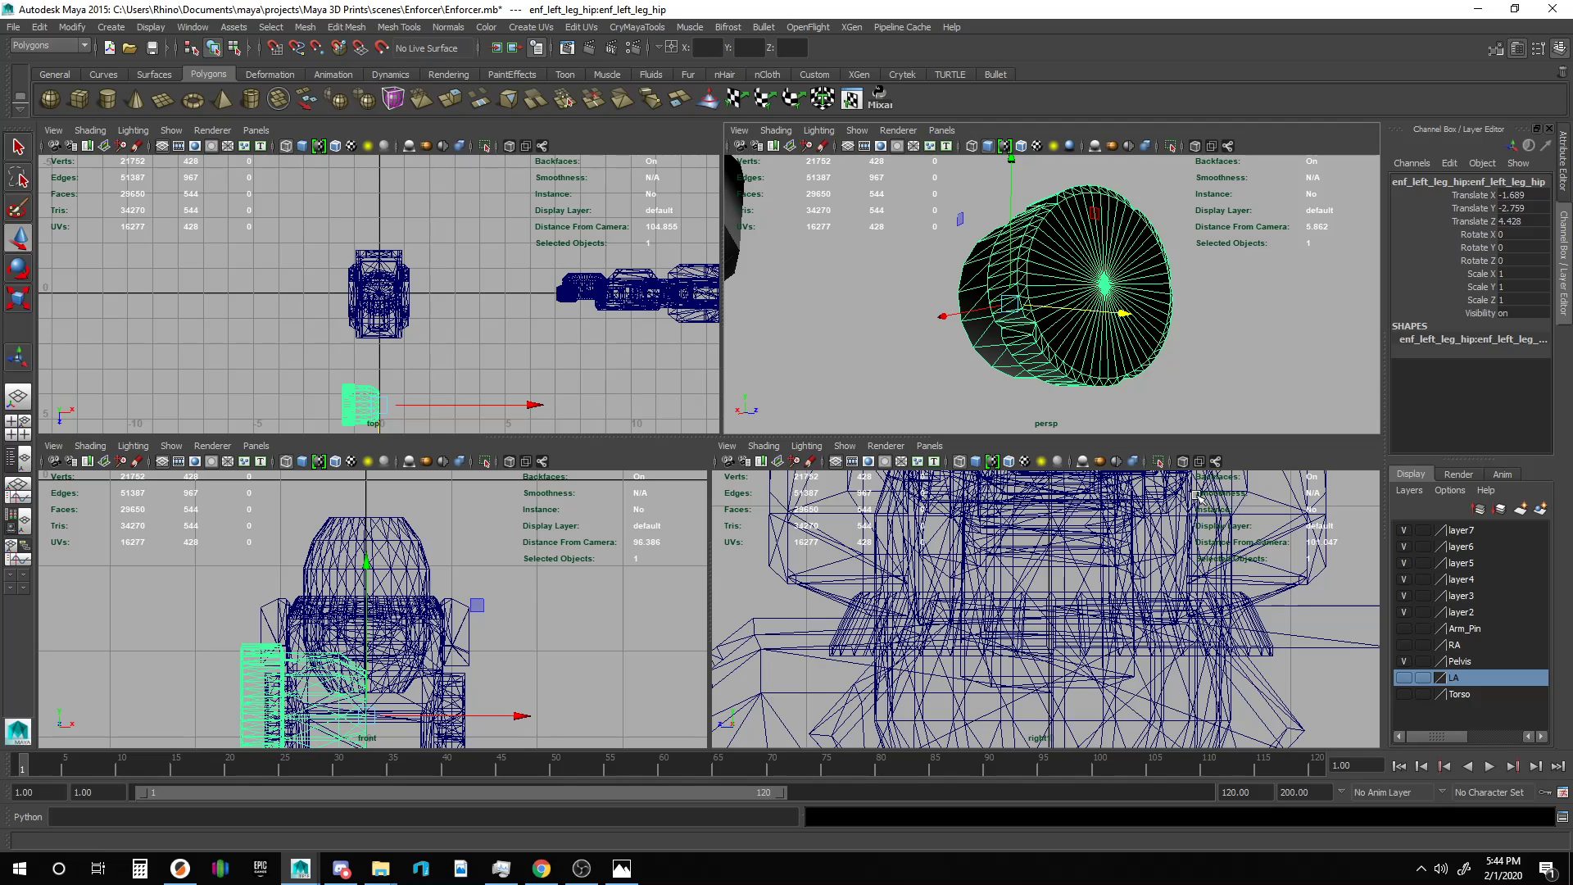
Hide the Pelvis layer and move the other left leg parts back along Z, well away from the hip.
click(1405, 662)
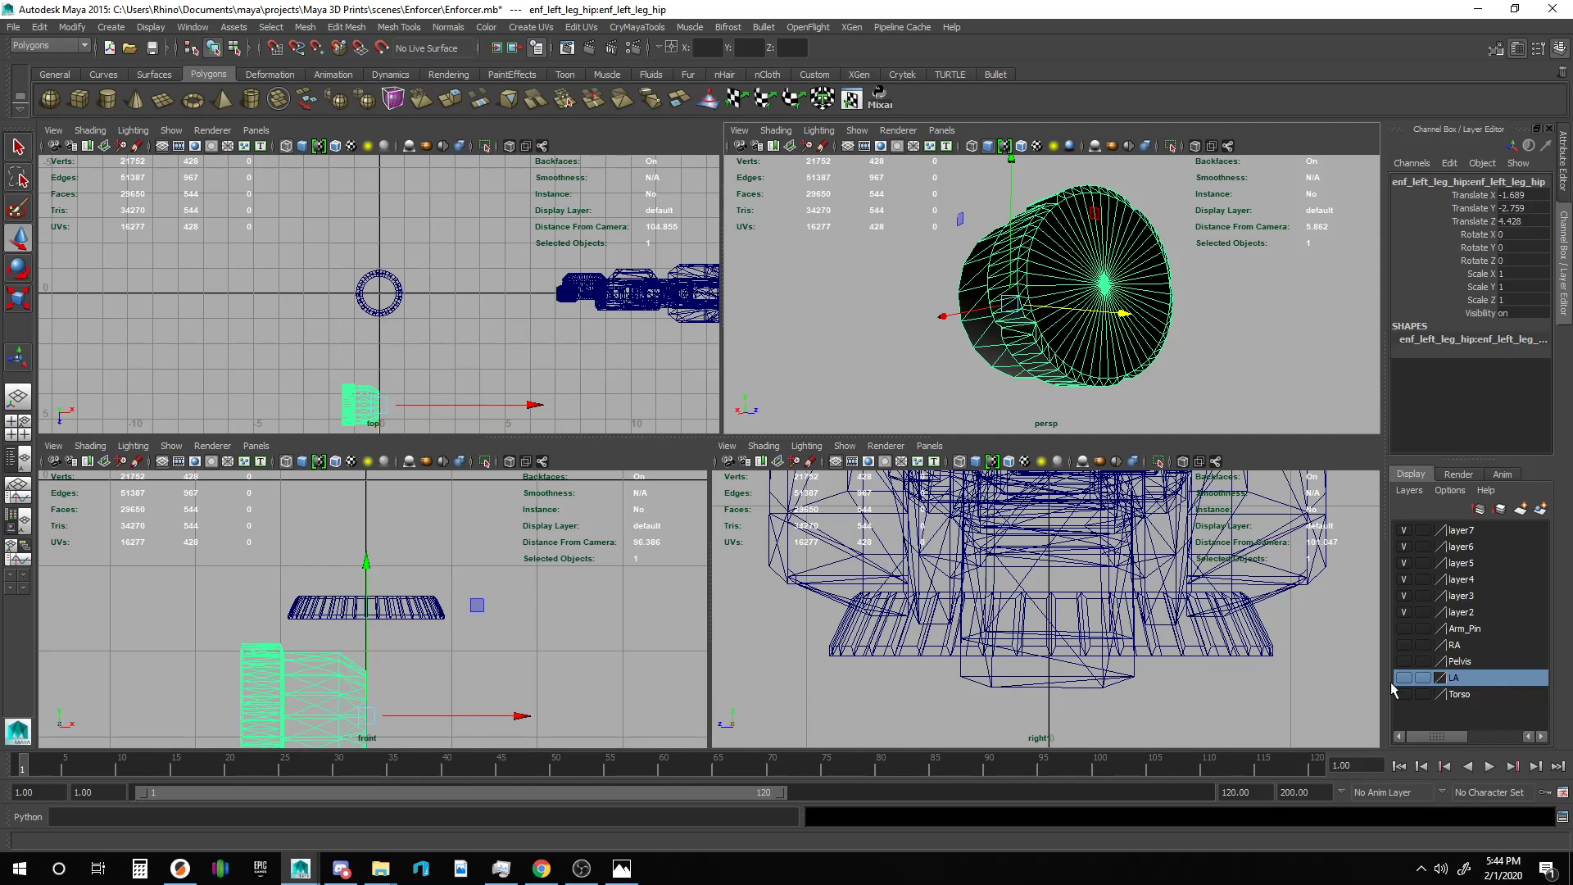
scroll(1213, 610, down, 5)
click(1111, 568)
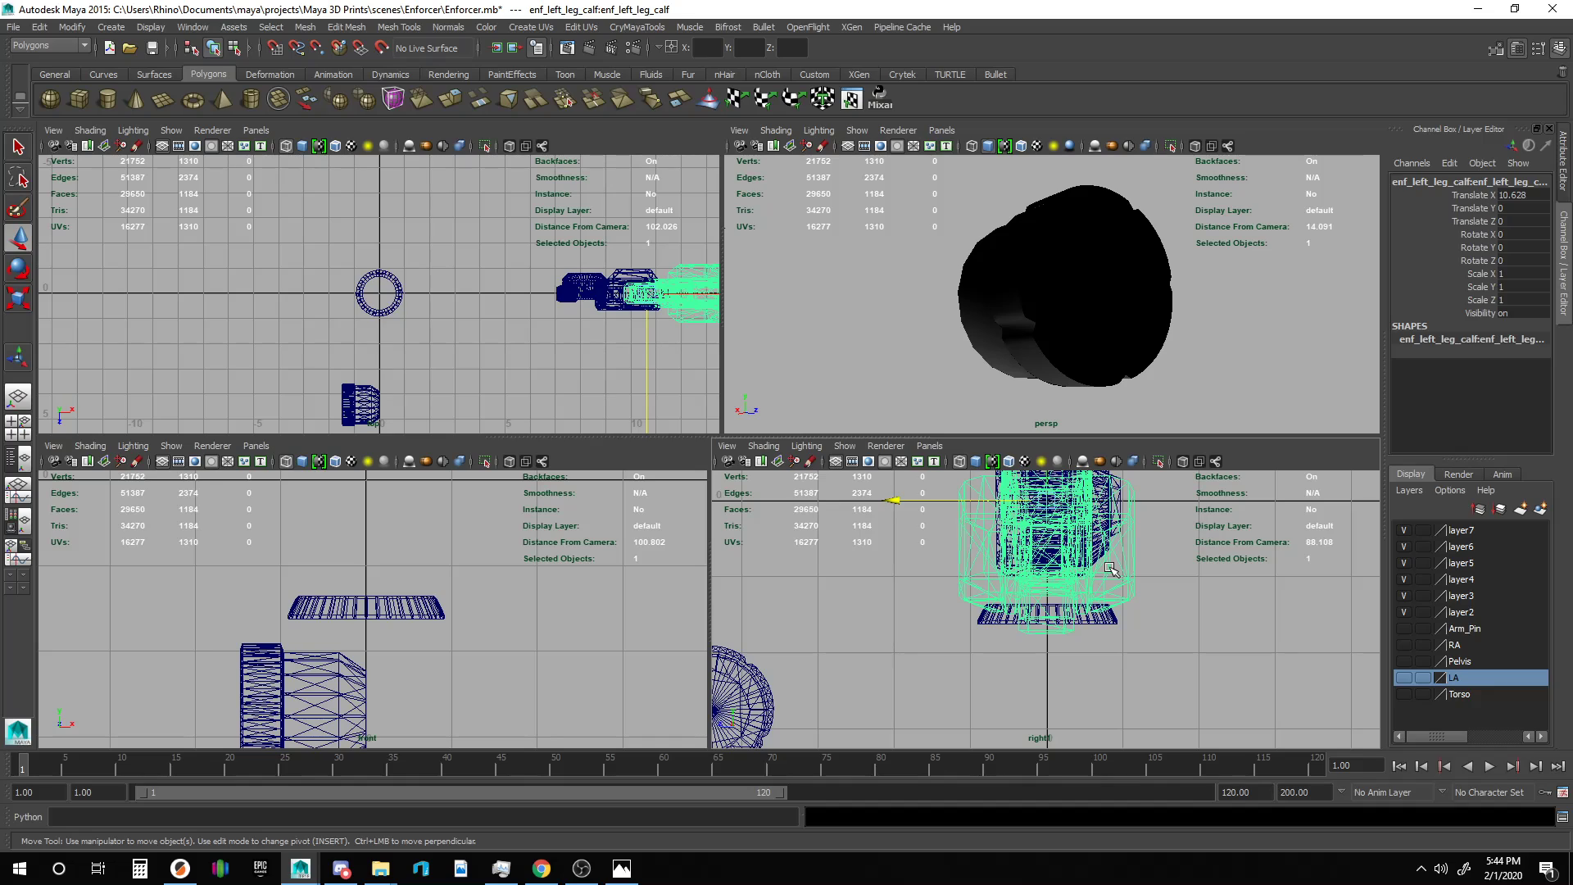
drag(682, 354, 587, 262)
drag(587, 370, 578, 231)
Add the toothed waist ring at the grid centre to the Torso layer.
drag(436, 325, 361, 275)
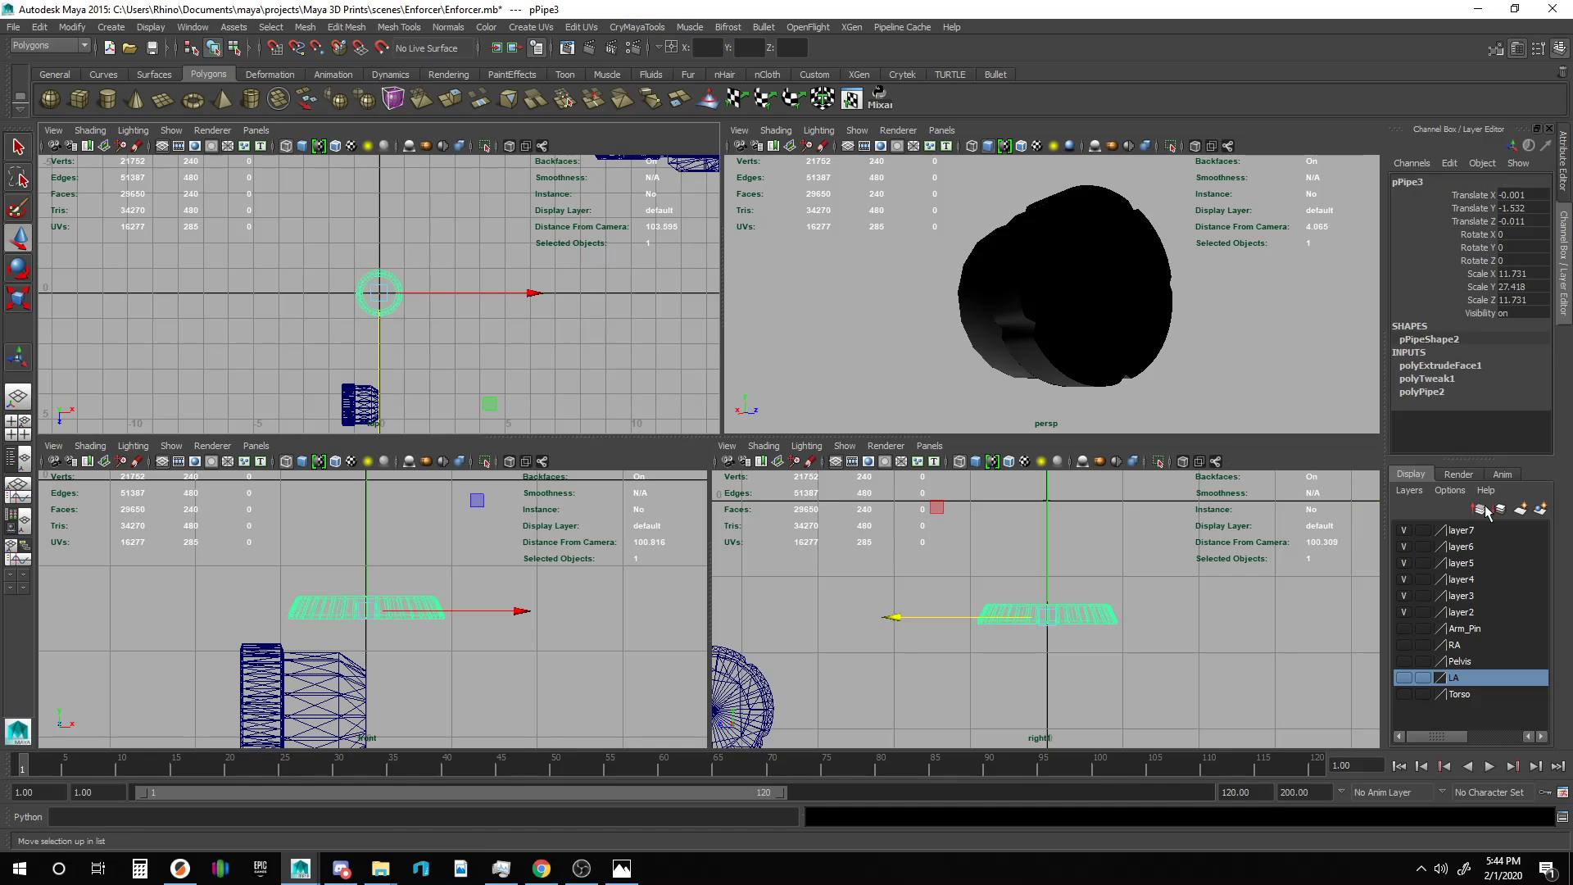
click(1462, 695)
right_click(1463, 697)
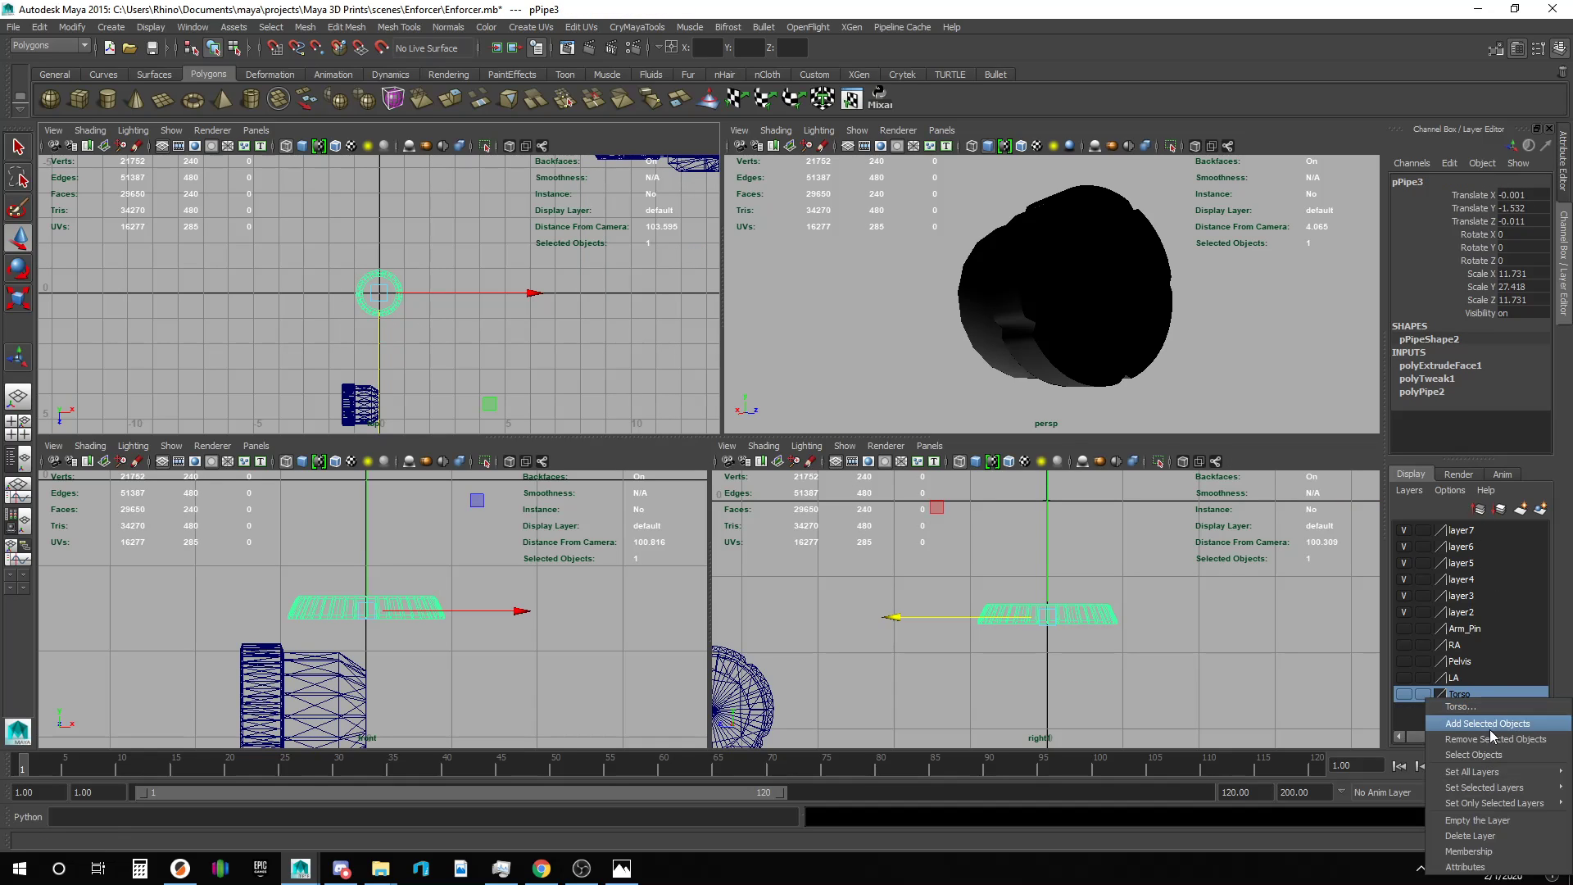
click(1446, 715)
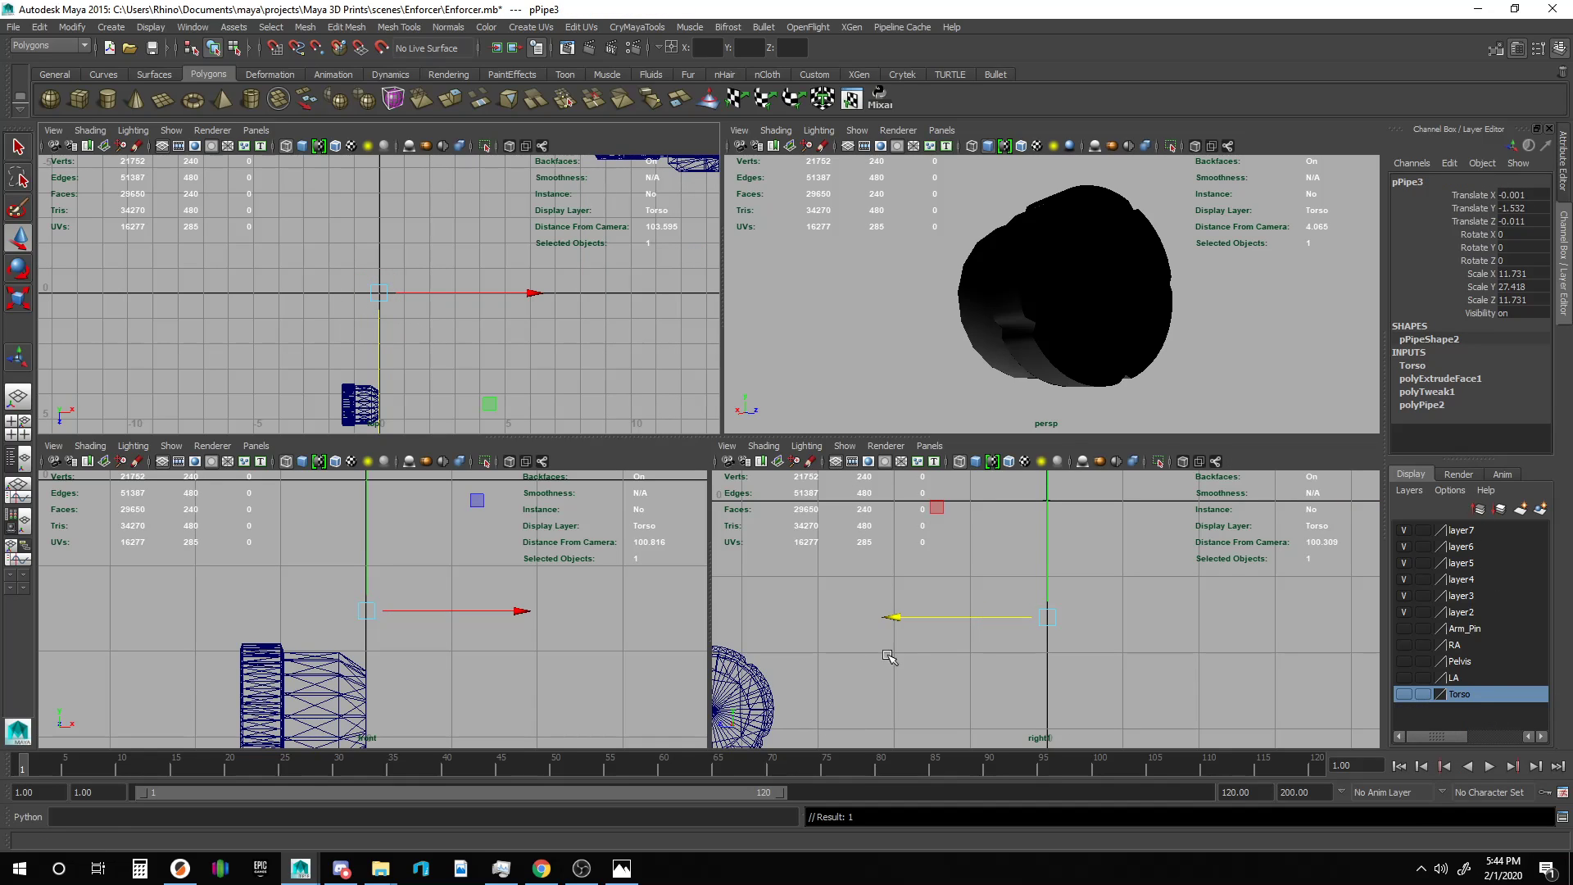
Draw a polygon cylinder beside the left hip, its base about as wide as the hip's round end.
click(762, 706)
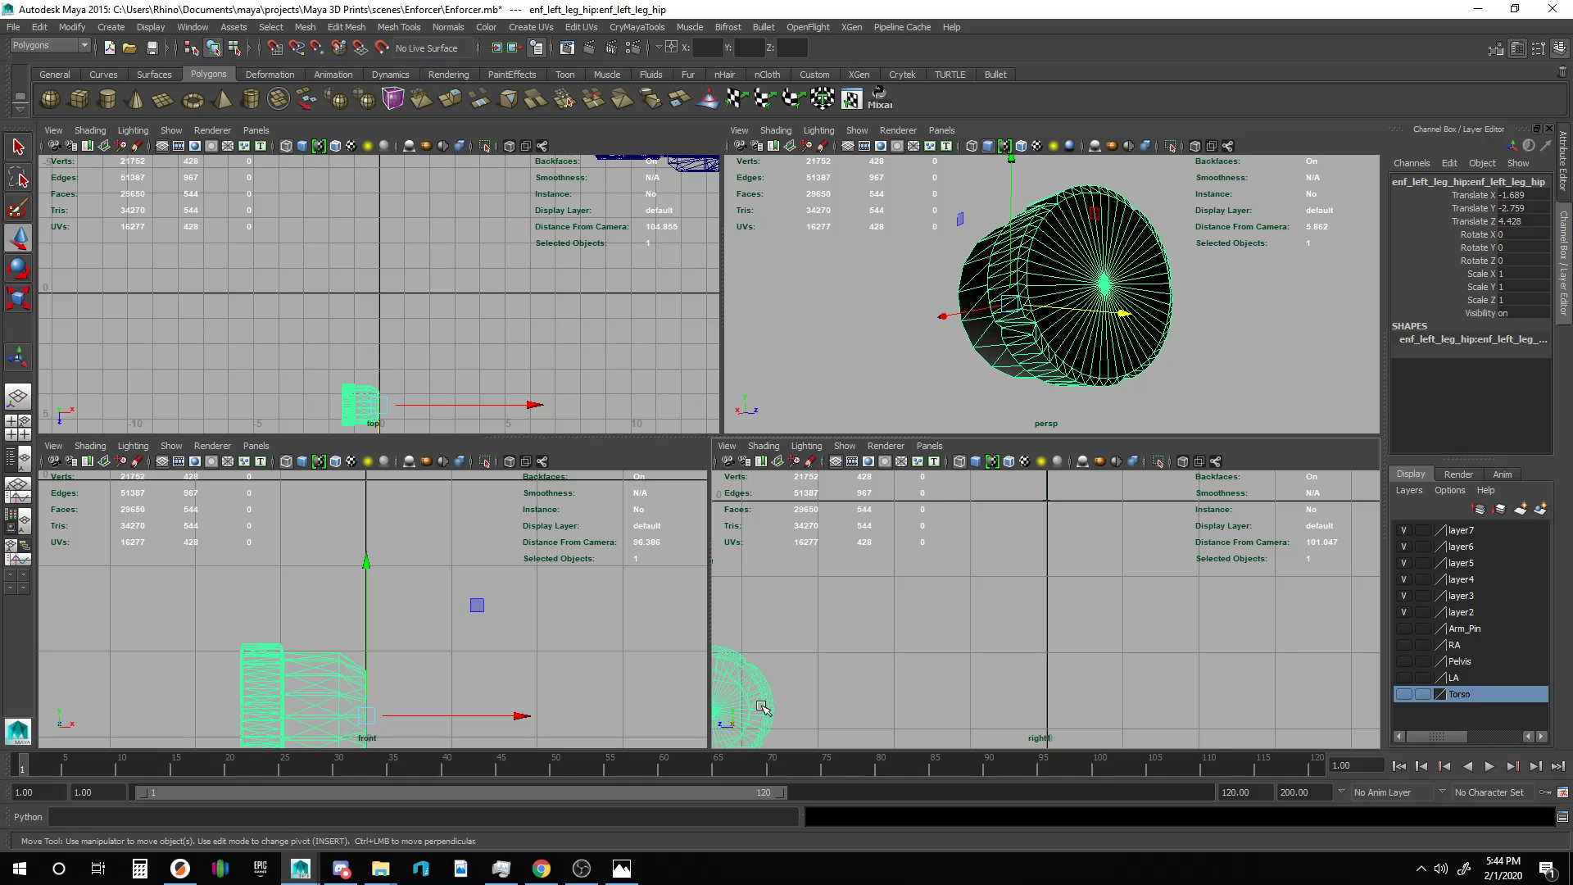
key(f)
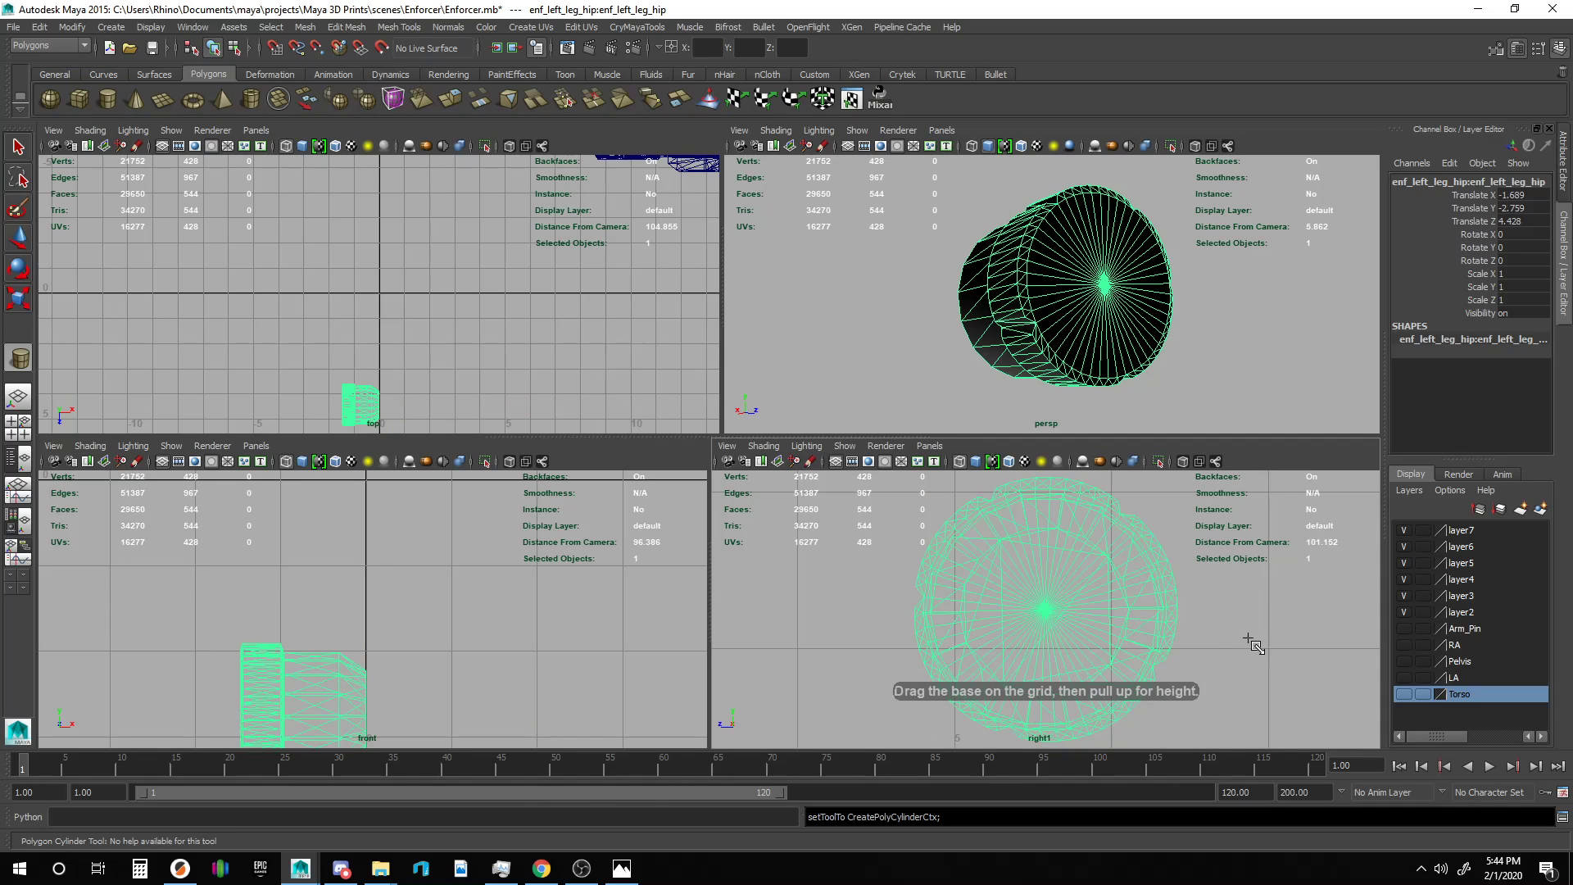
drag(1252, 611, 1307, 744)
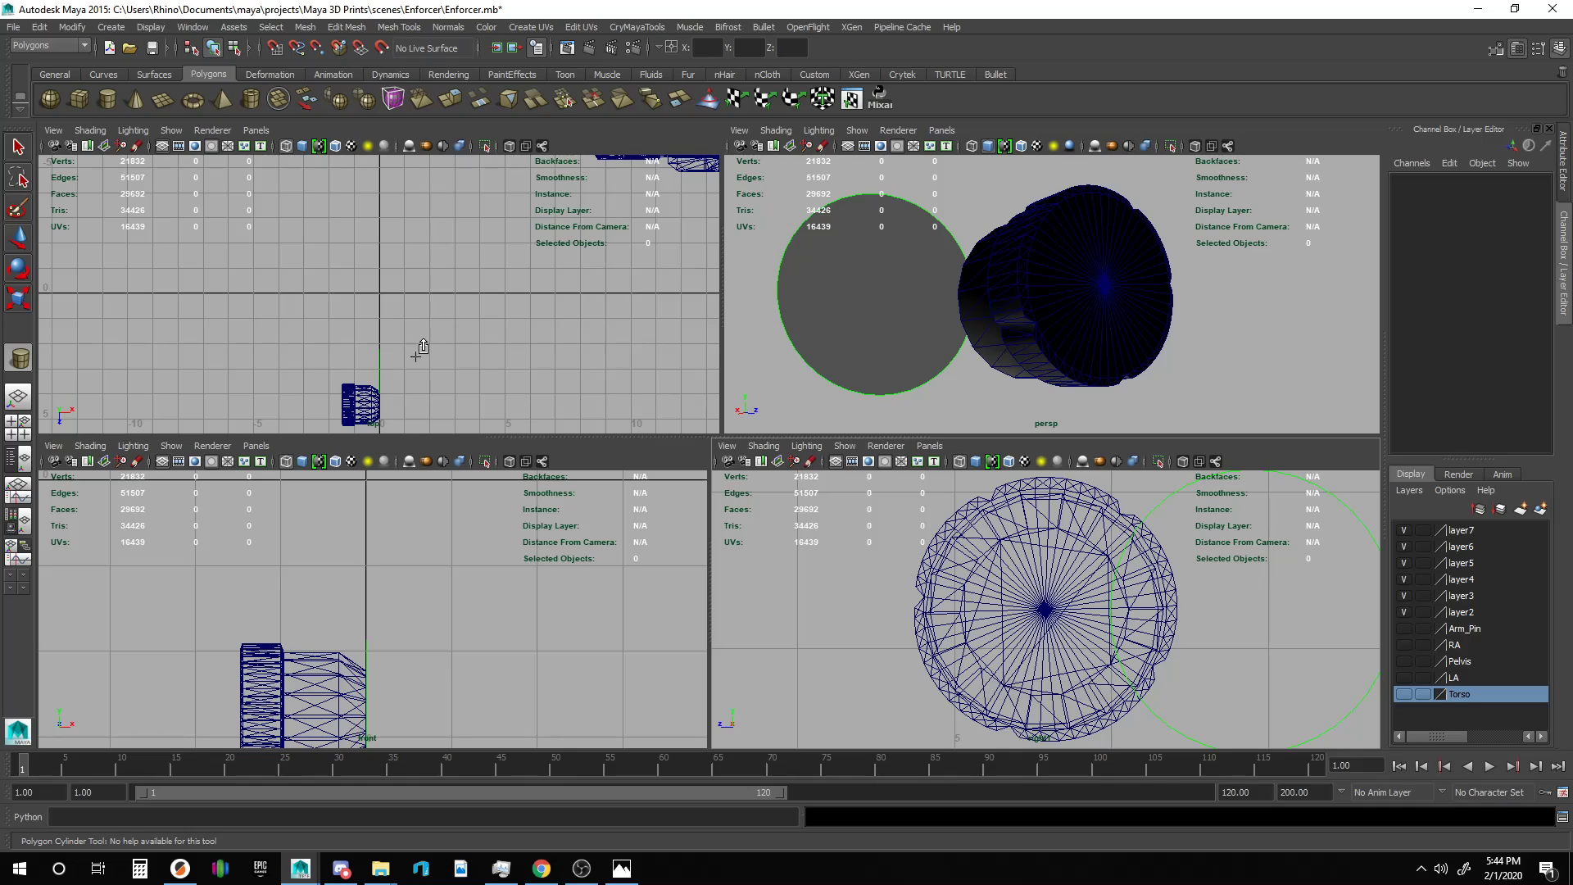
mouse_move(422, 347)
mouse_down()
mouse_move(459, 354)
mouse_move(444, 355)
mouse_up()
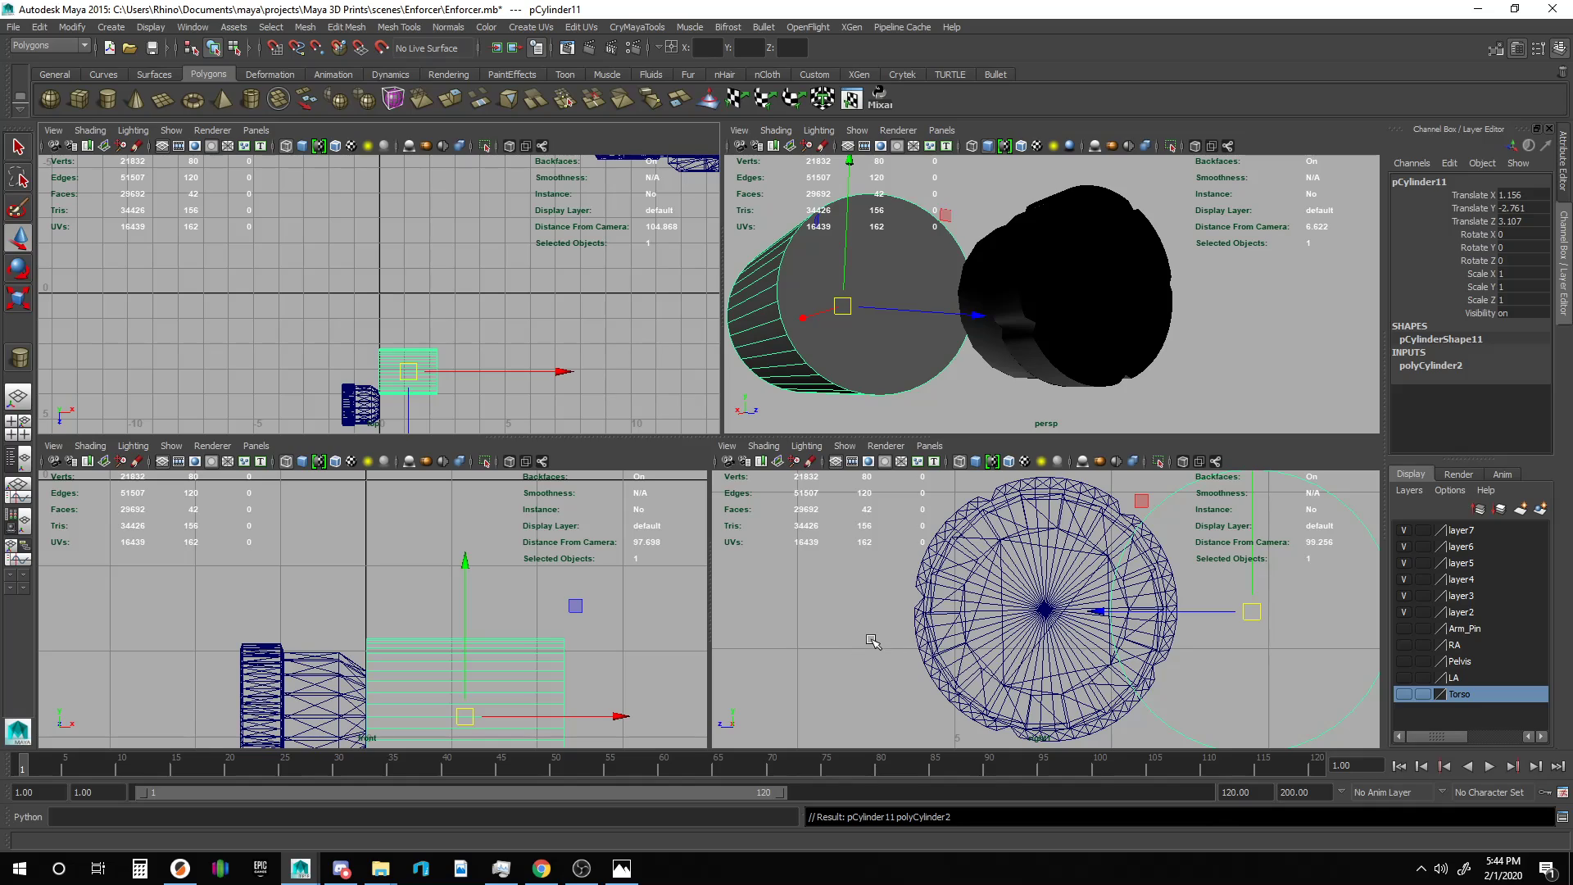
Centre the cylinder on the left hip's round end and scale it uniformly to about 0.94 to match the hip's outline.
key(w)
click(1255, 614)
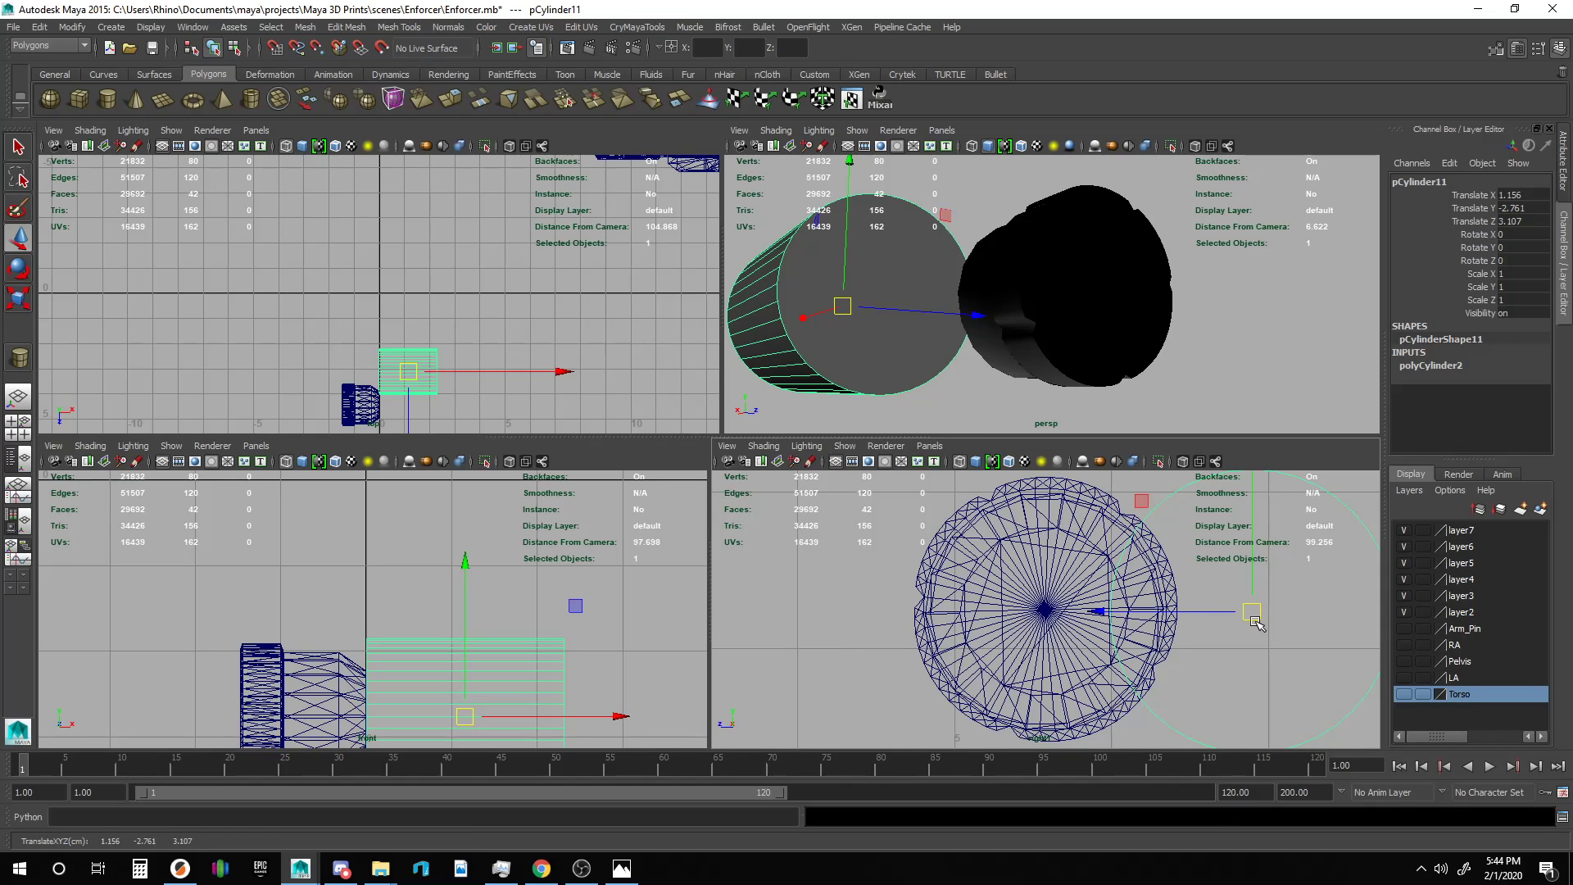
middle_drag(1040, 619, 1037, 612)
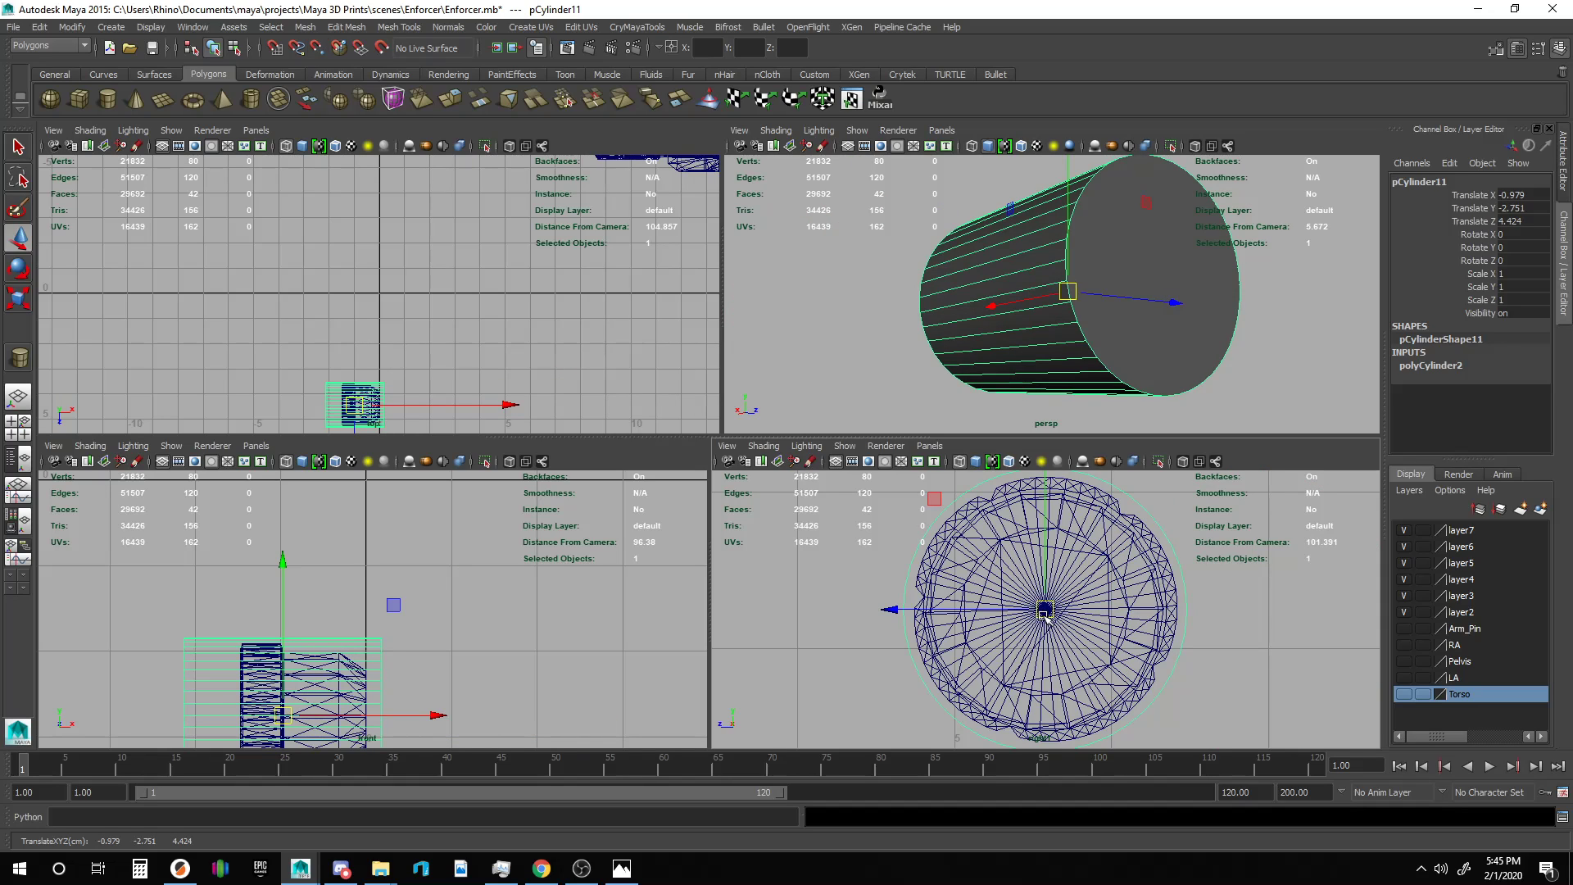
key(r)
drag(1046, 610, 1032, 610)
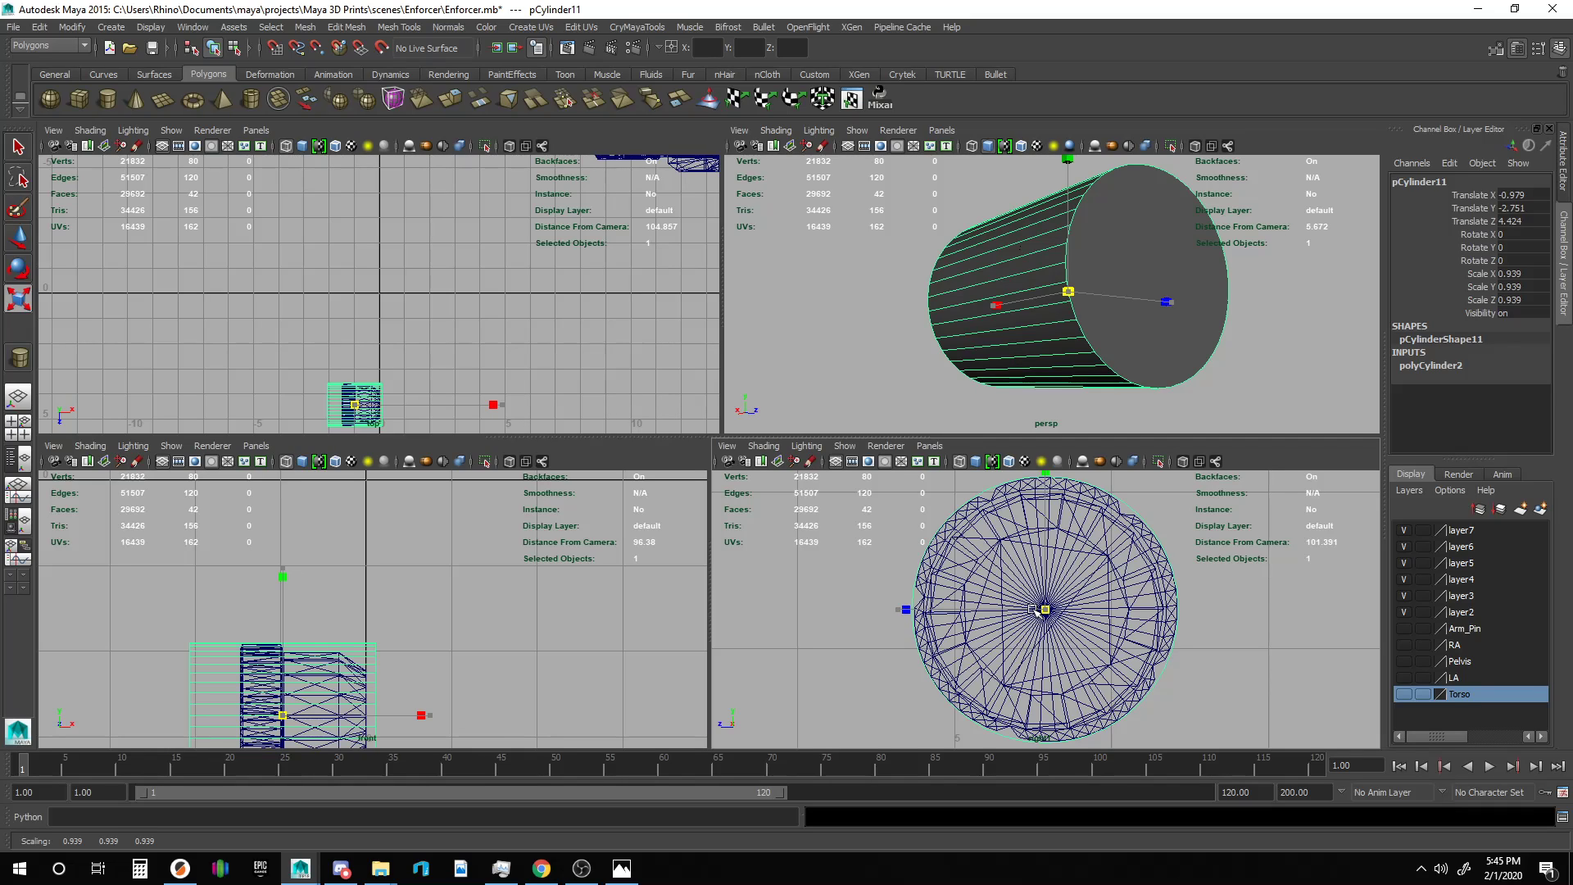
drag(1034, 611, 1034, 610)
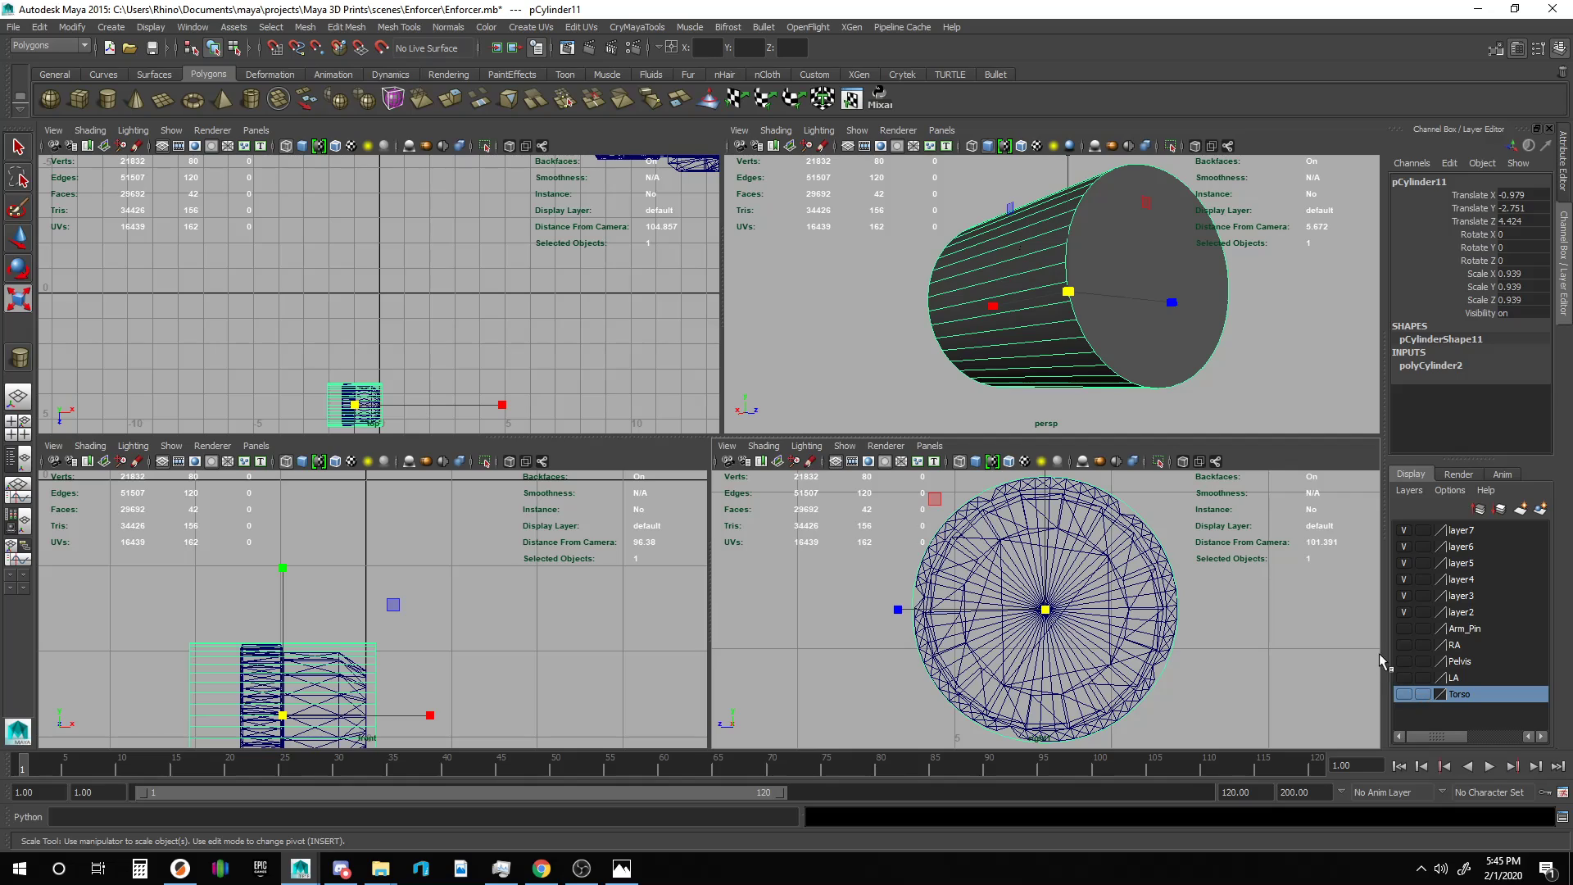
Show the Pelvis layer and snap the cylinder along Z to 0, in line with the pelvis.
click(1403, 661)
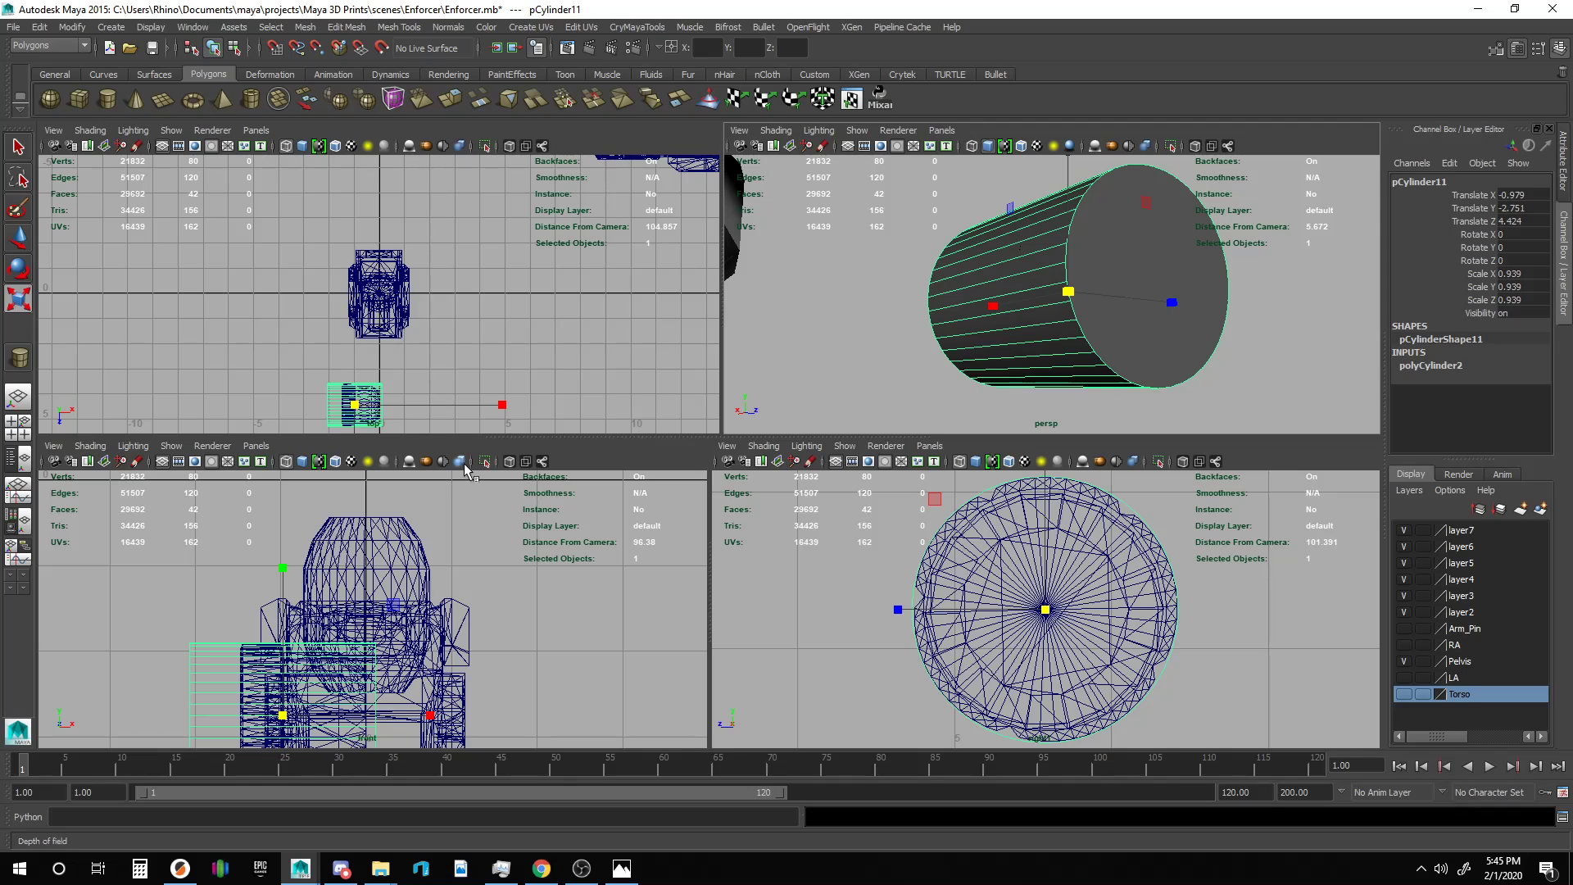
key(w)
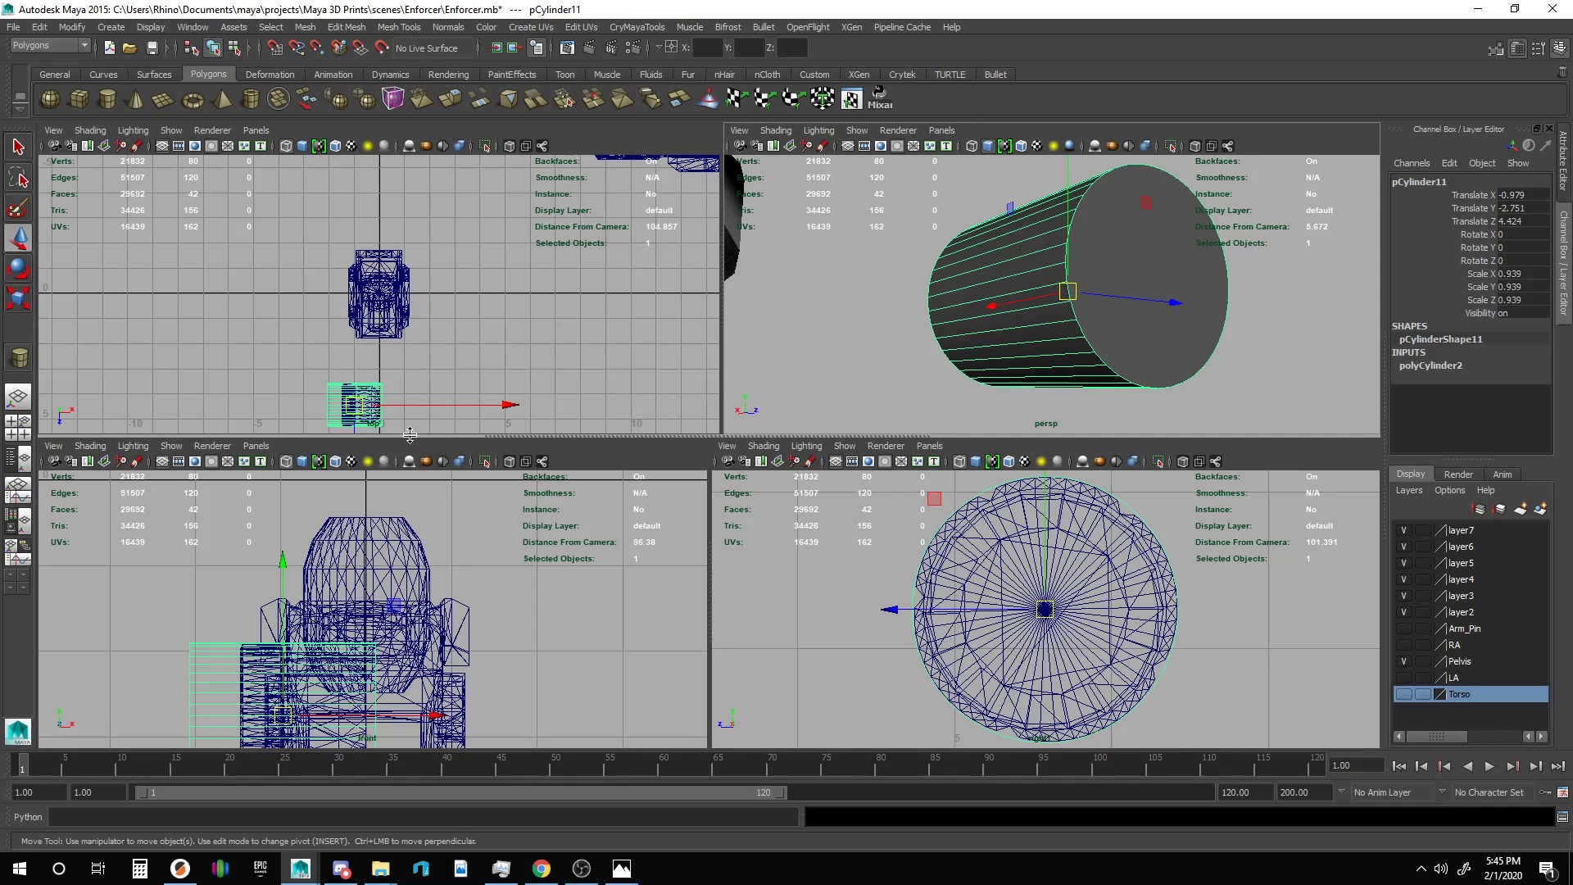
click(349, 429)
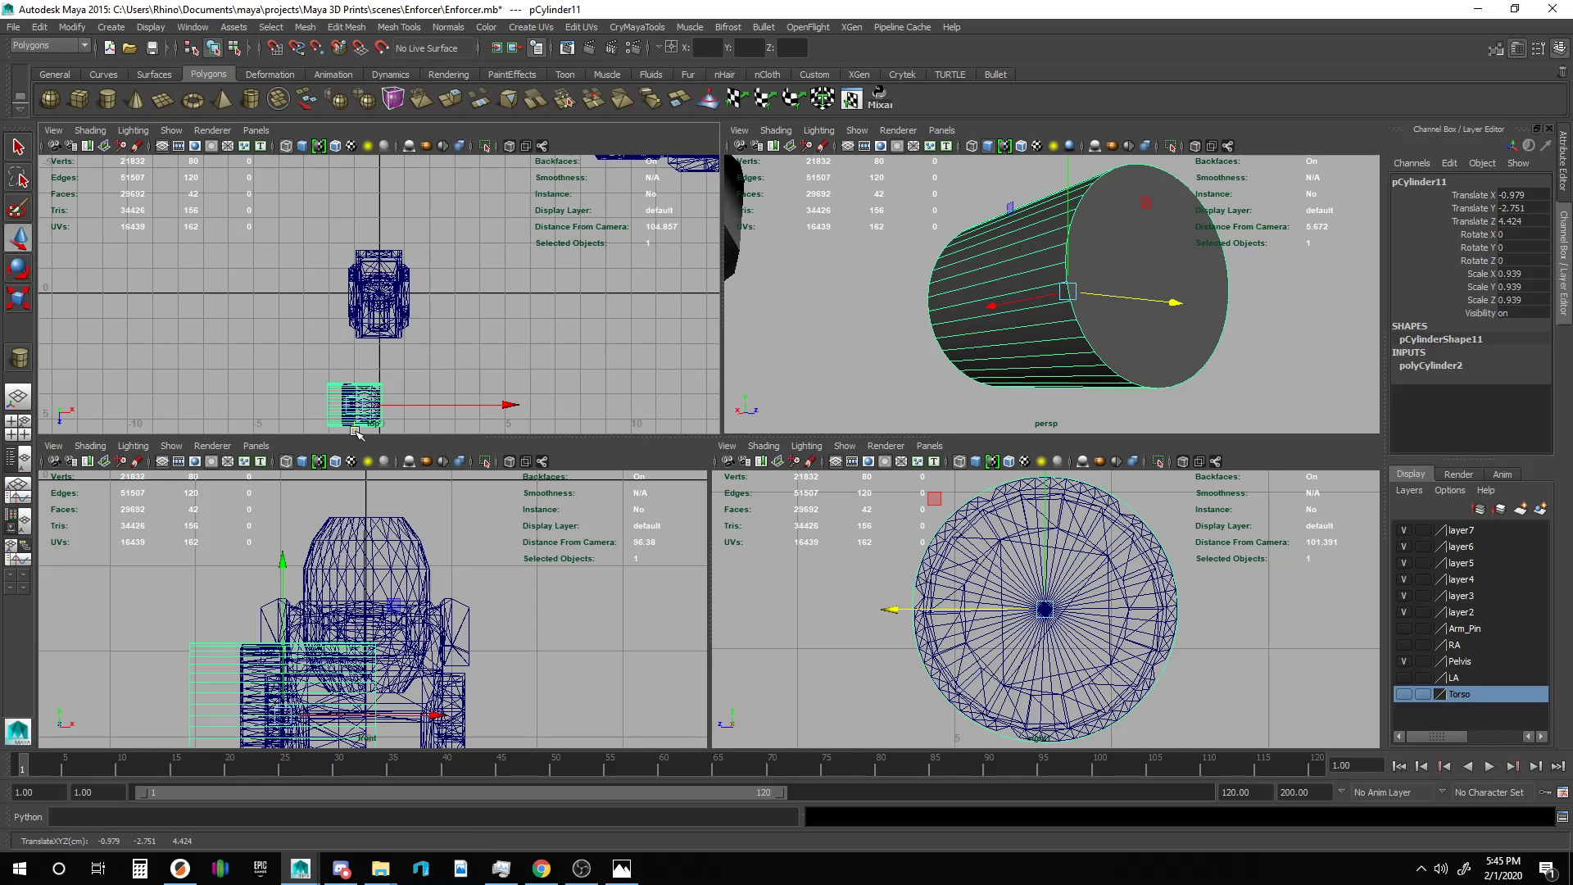
key(x)
middle_drag(240, 287, 250, 295)
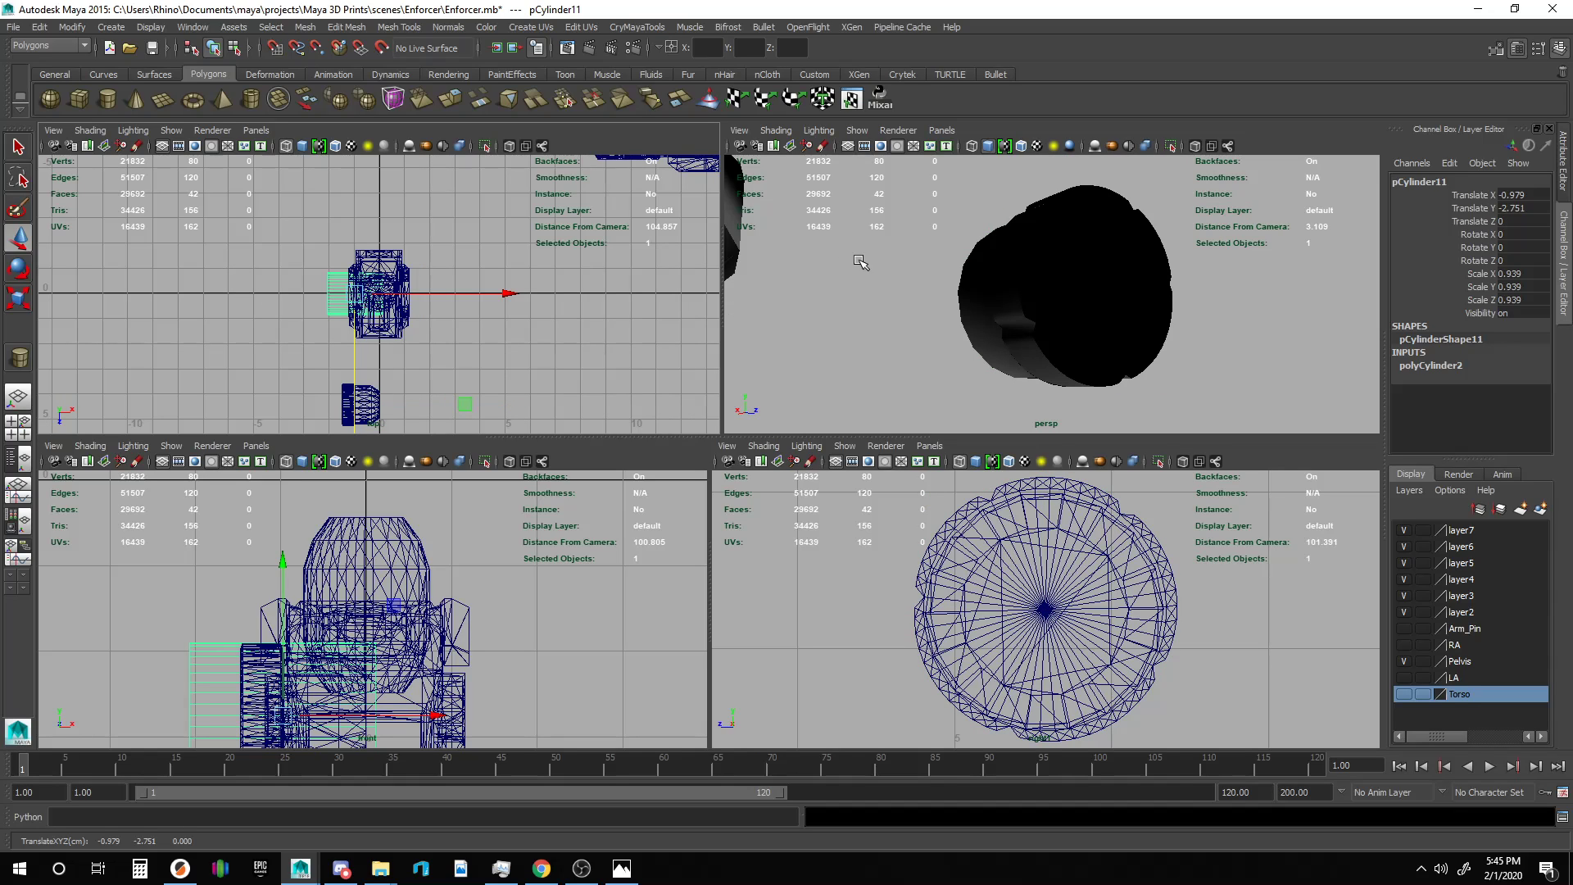
Scale the cylinder uniformly to about 0.76 and raise it to about Y -2.47 at the pelvis side.
key(f)
alt+drag(1217, 373, 1111, 393)
key(r)
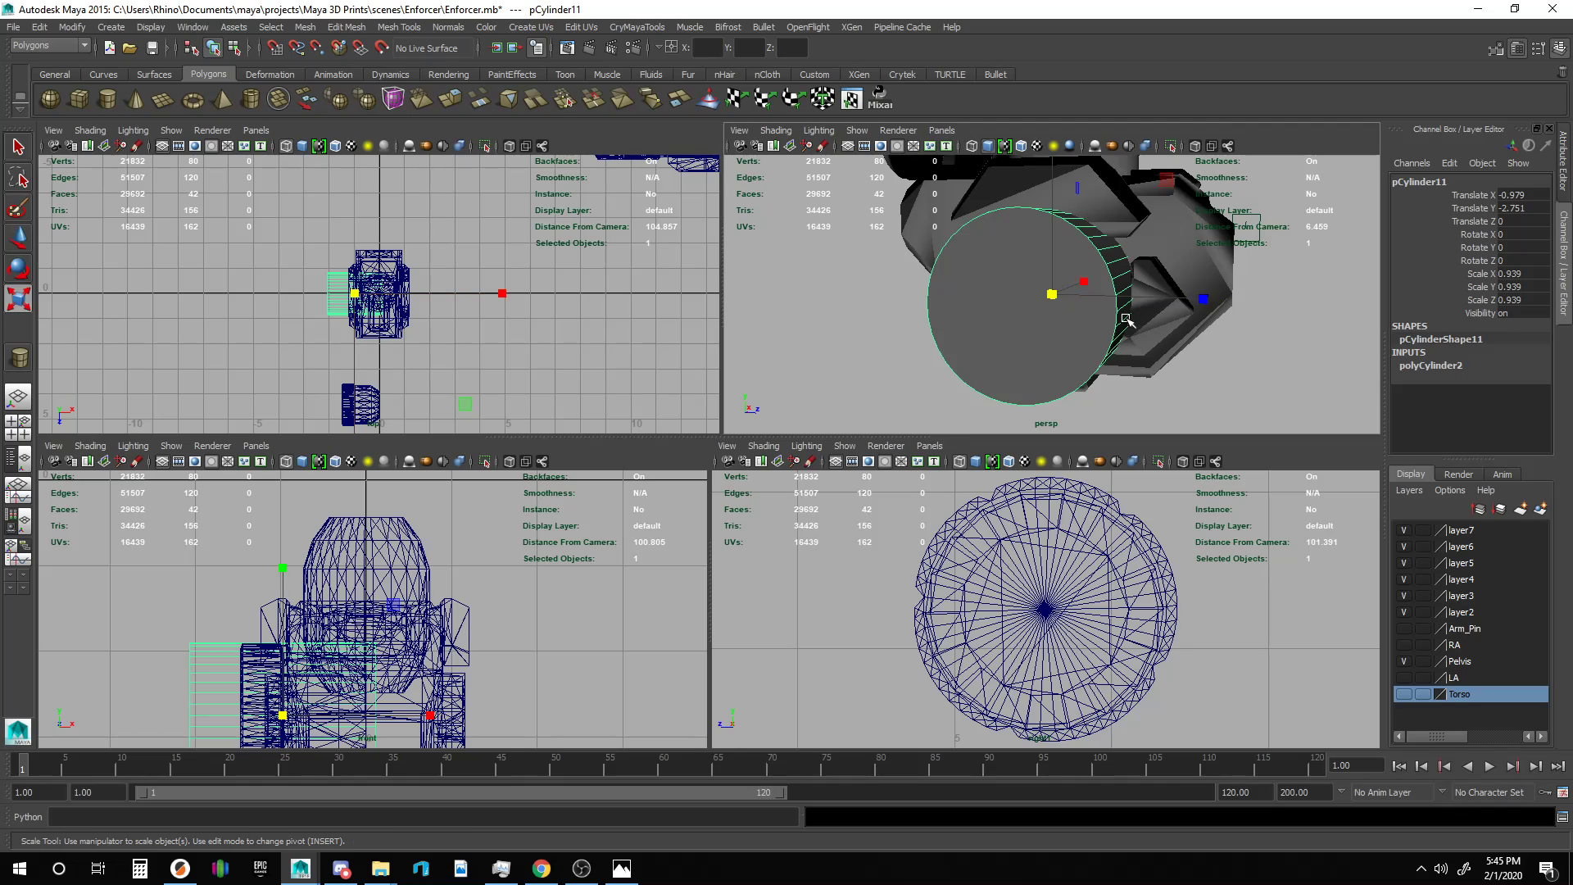
drag(1052, 290, 1027, 288)
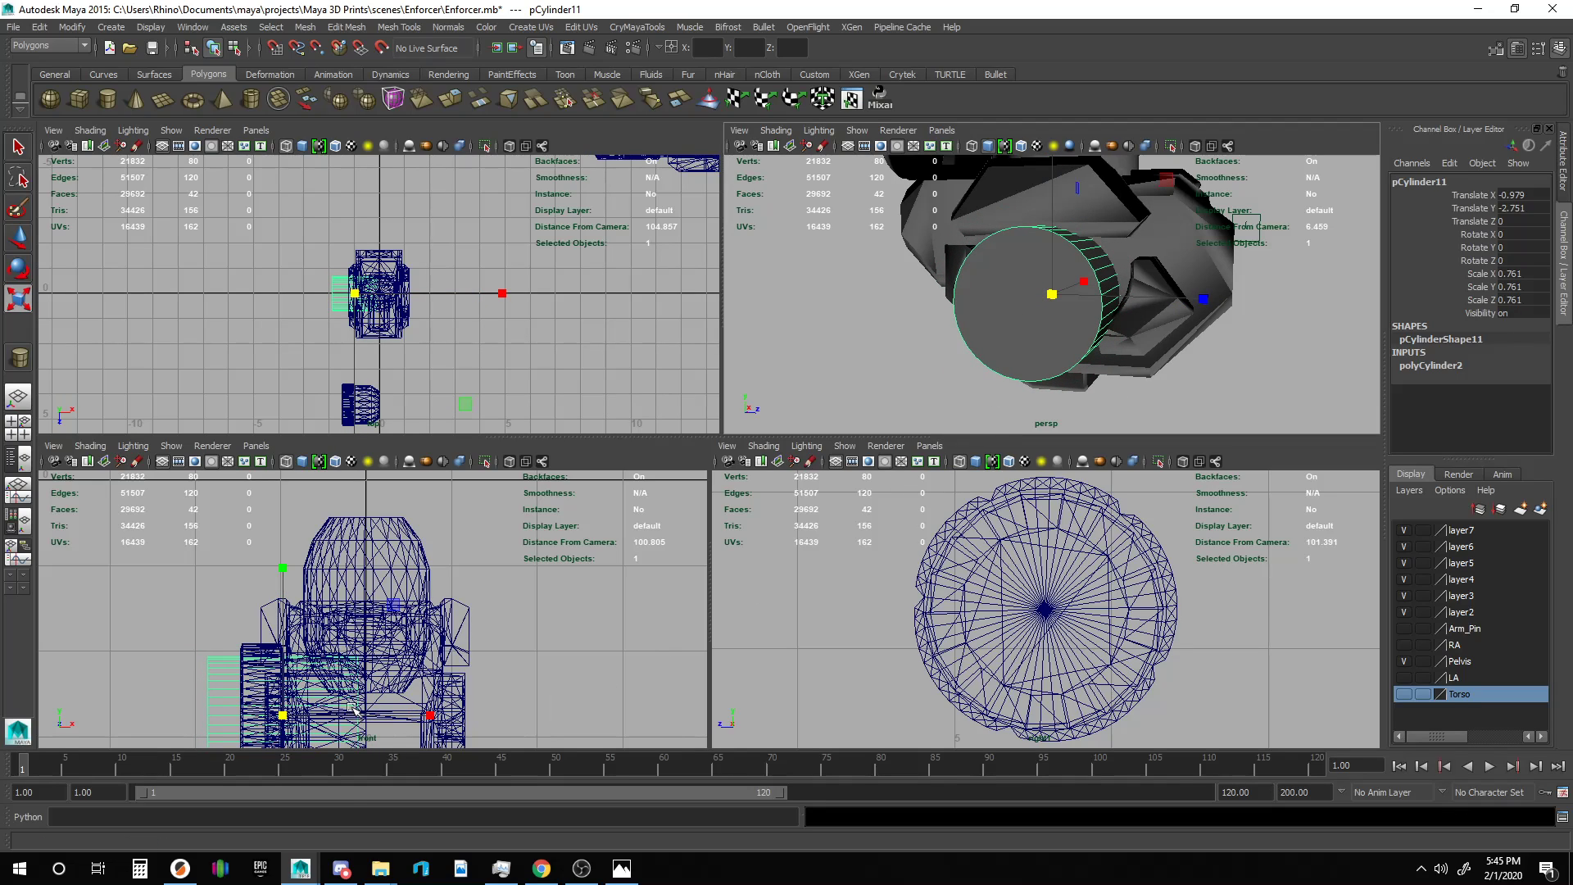
key(w)
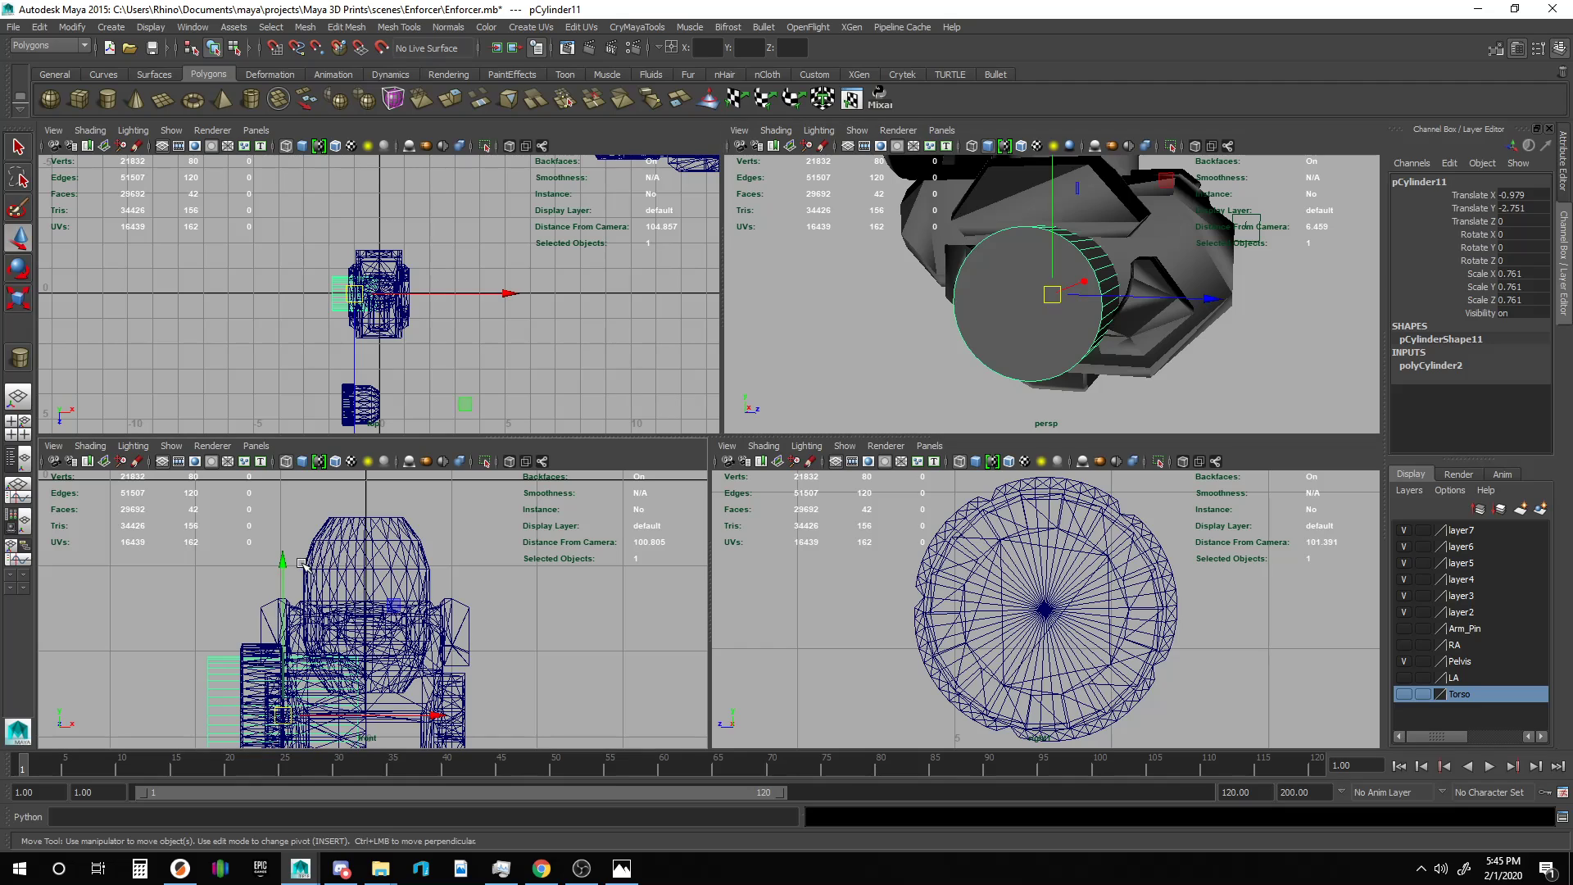
drag(284, 566, 303, 536)
alt+drag(509, 586, 572, 558)
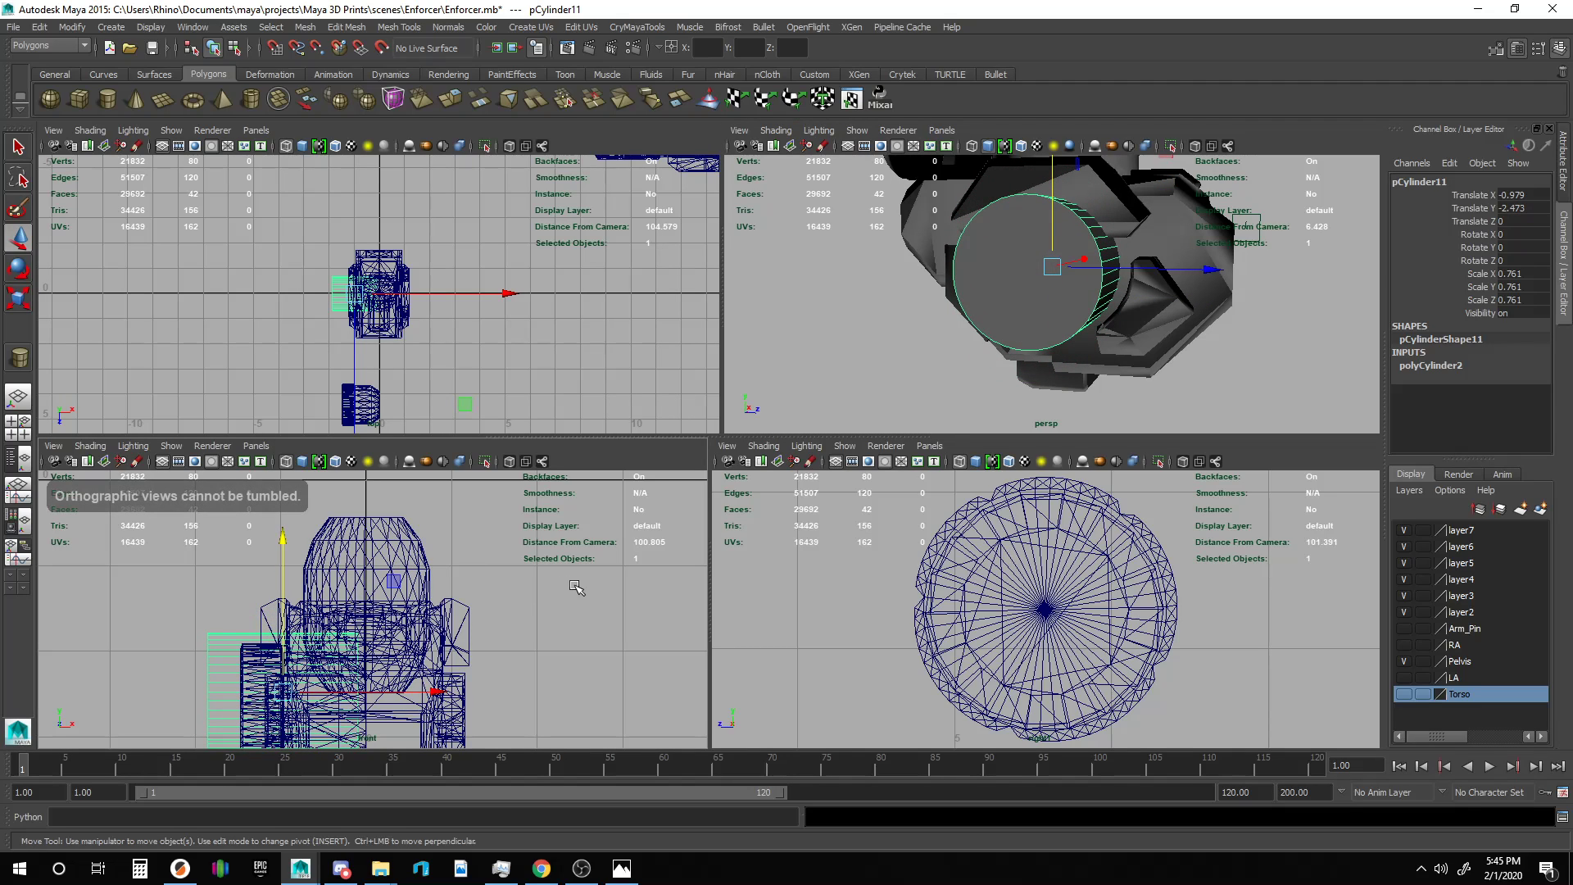
alt+drag(798, 379, 923, 352)
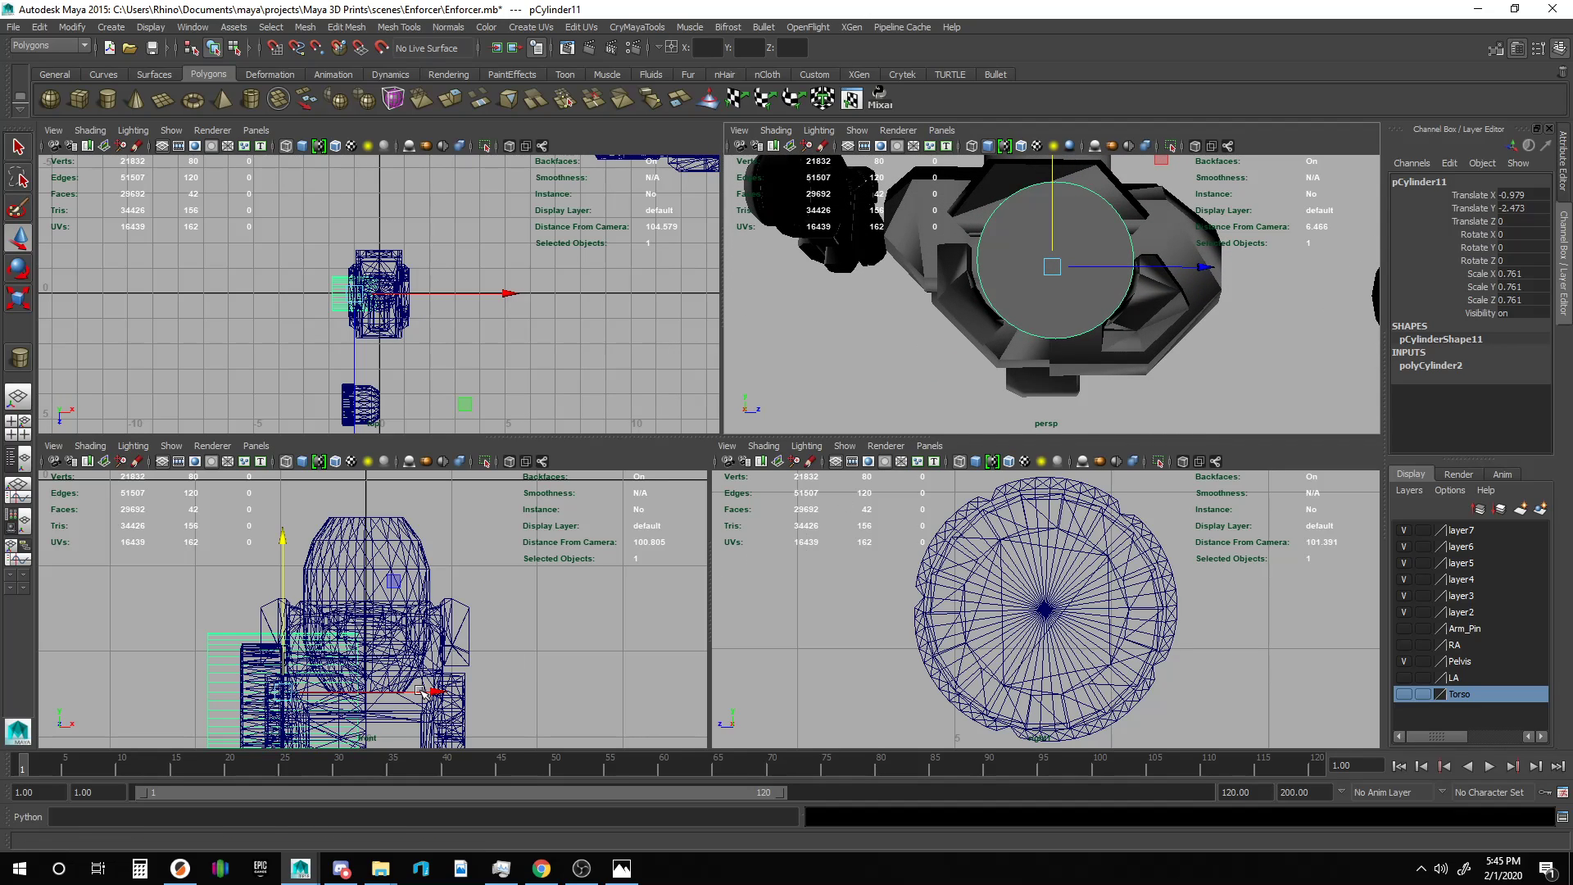
Enlarge the cylinder uniformly to about 0.8 and fine-tune its height on the pelvis to about Y -2.47.
key(f)
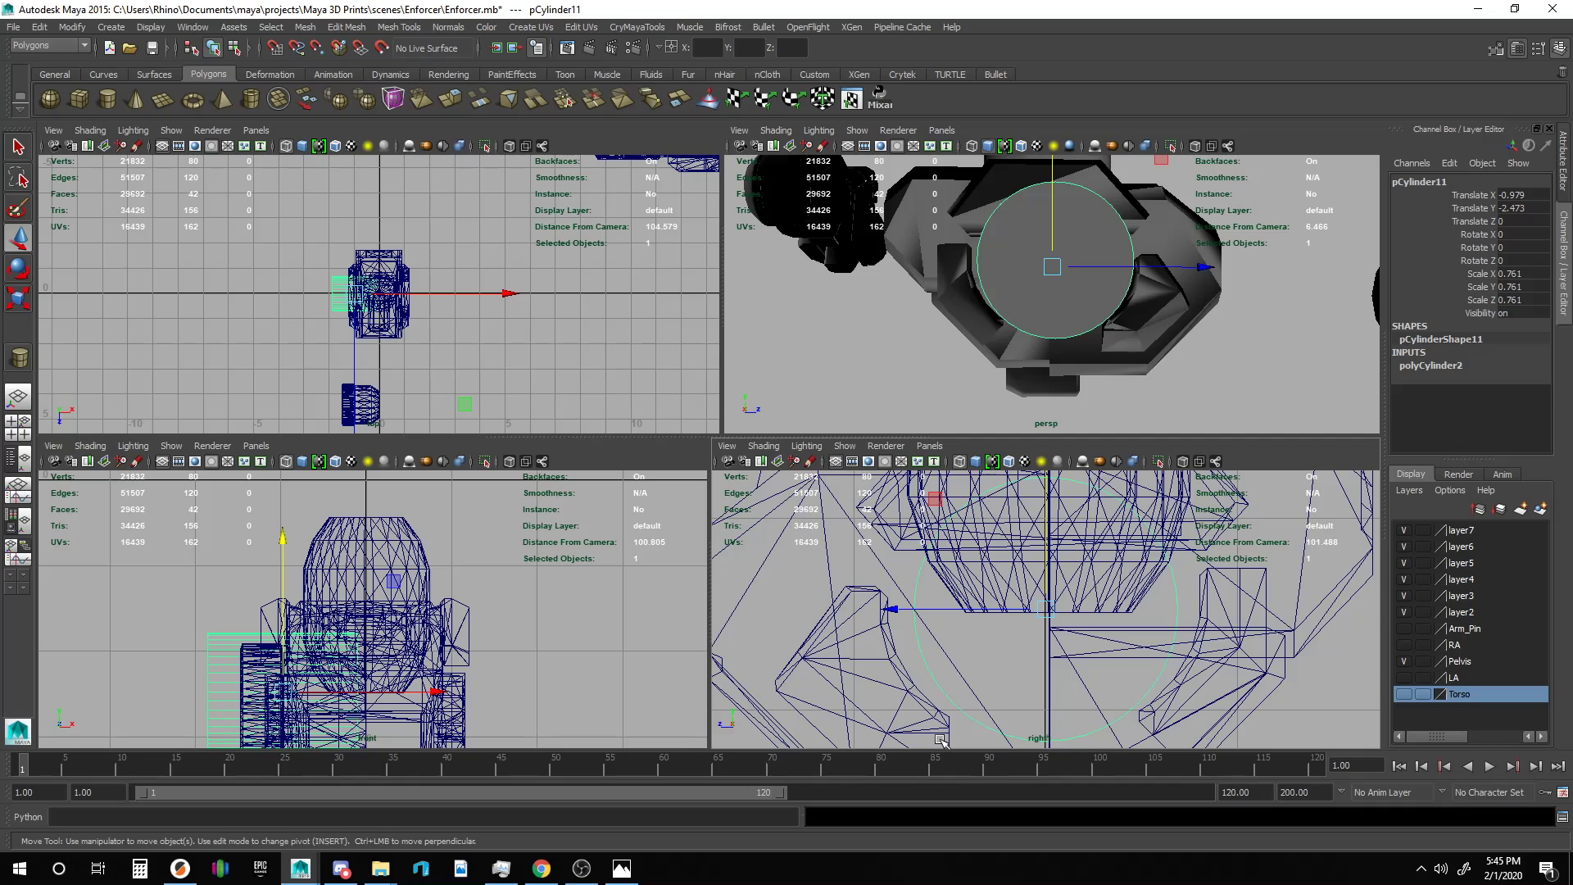
key(r)
drag(1048, 611, 1053, 614)
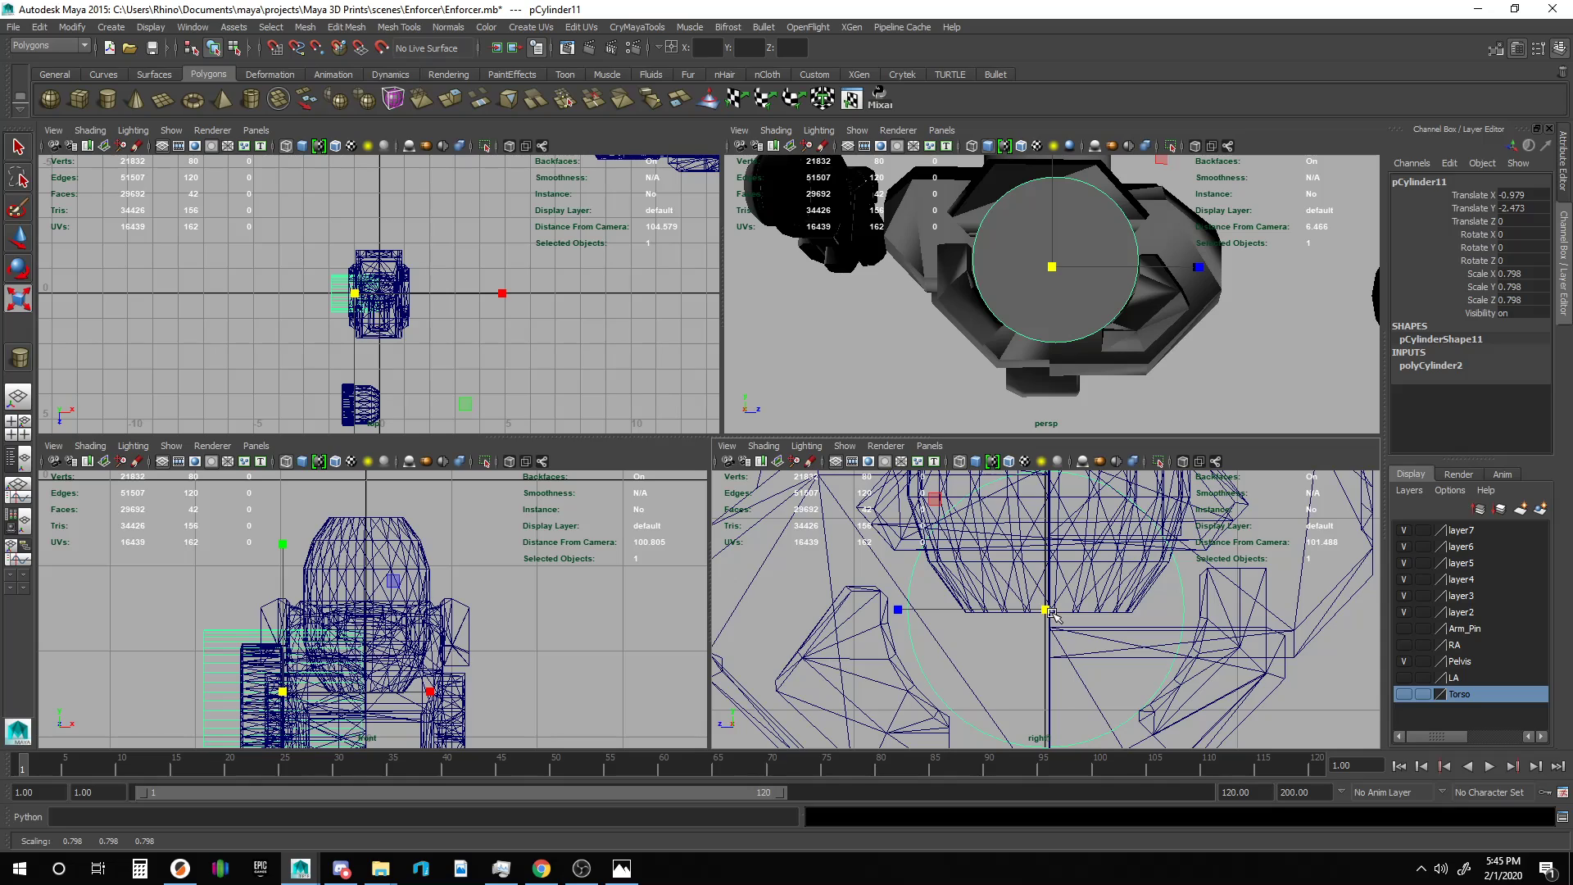
key(w)
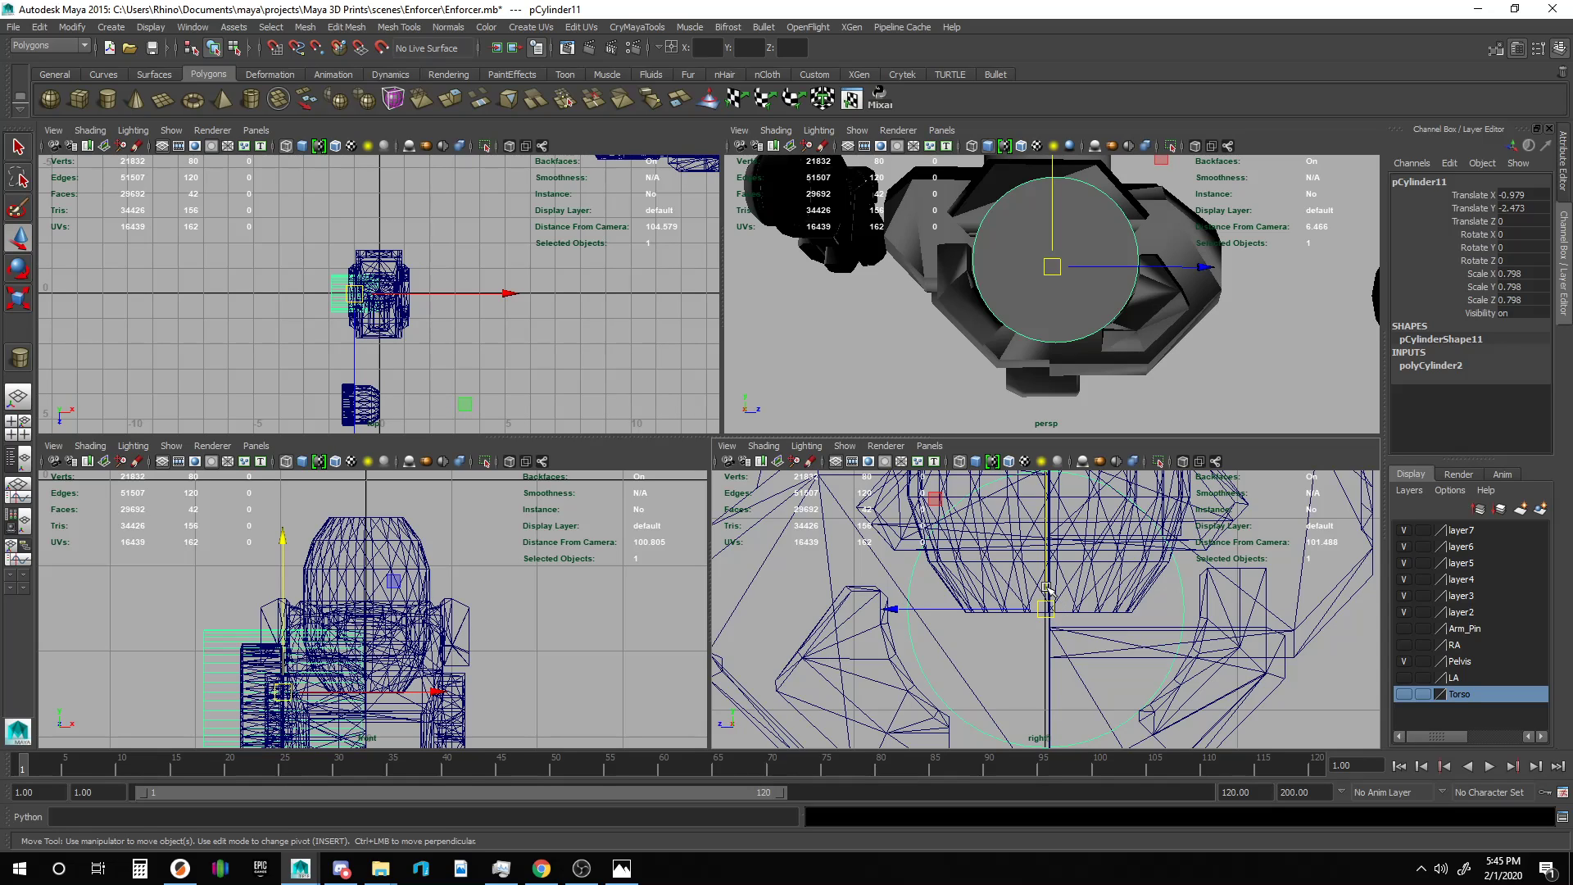
drag(1051, 595, 1051, 570)
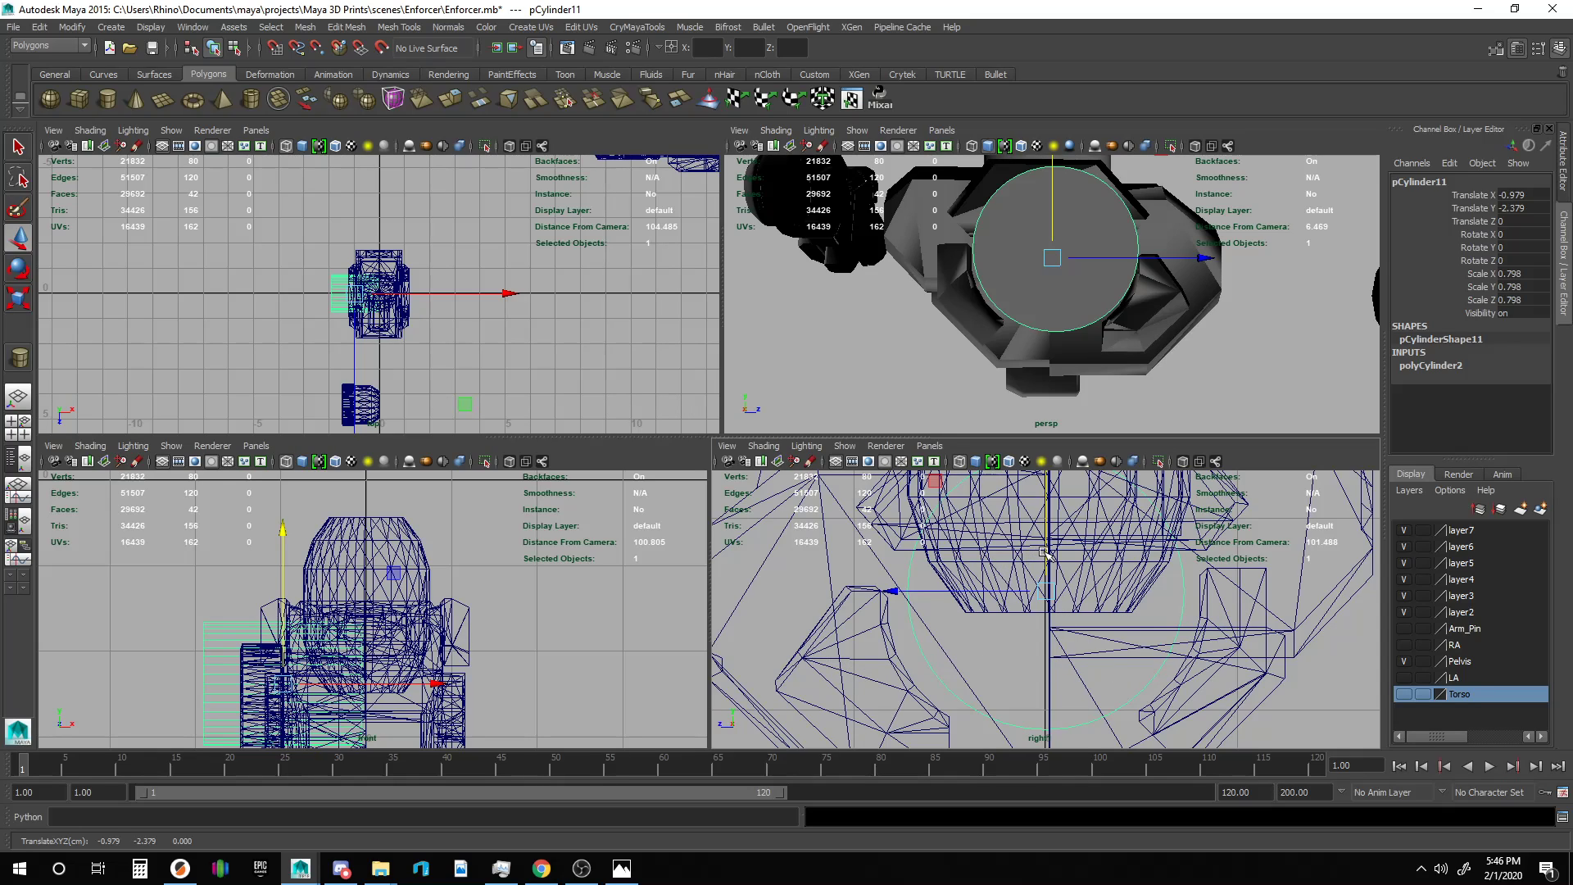
alt+drag(1146, 311, 1091, 336)
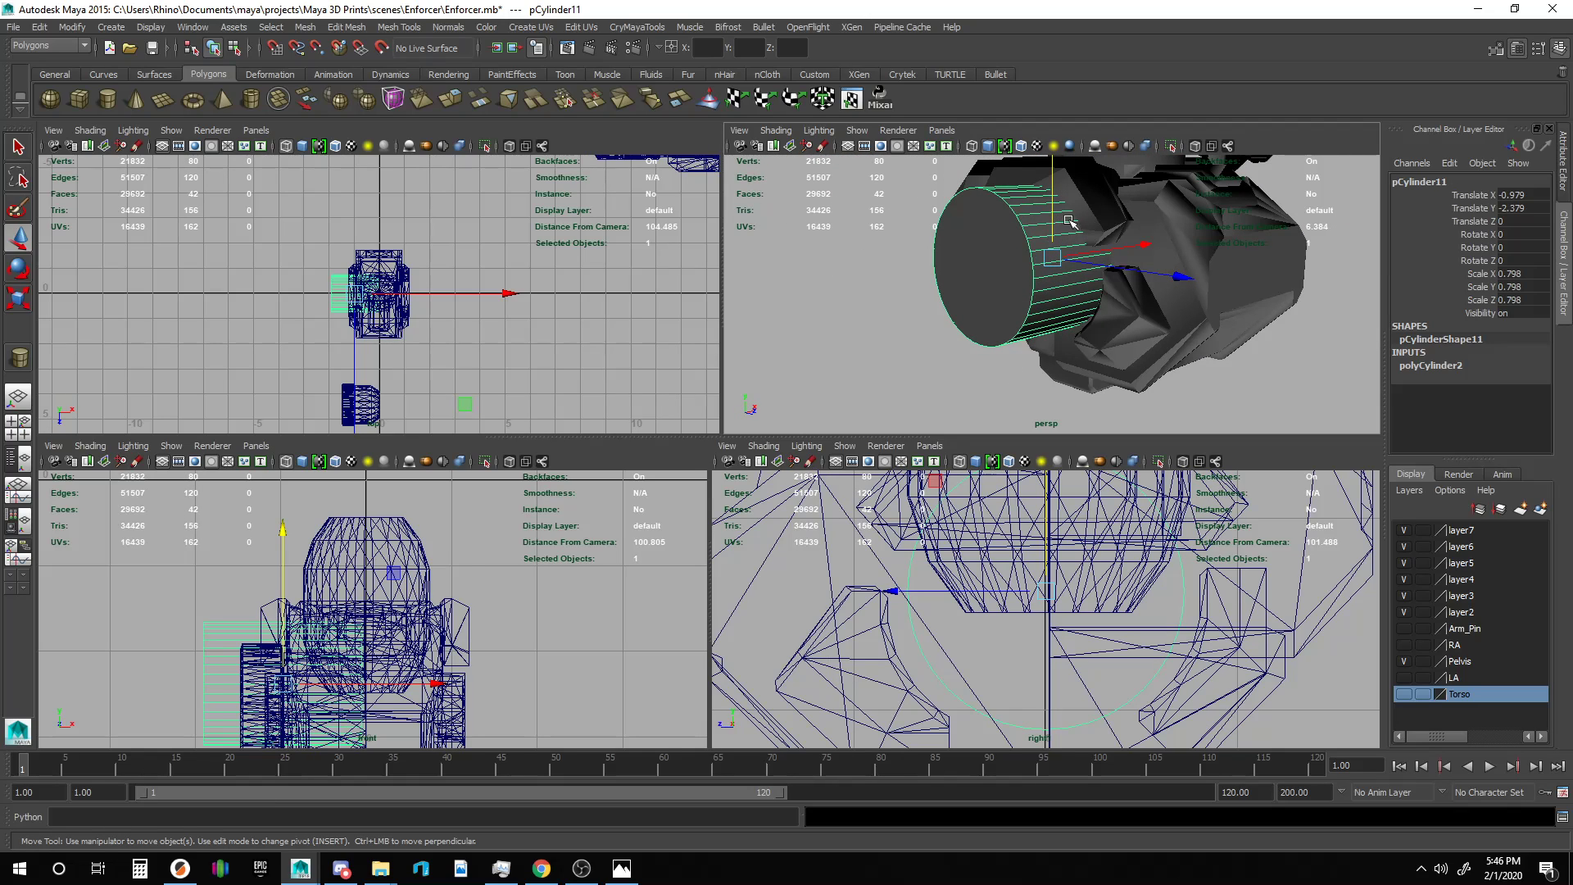
drag(1054, 219, 1054, 230)
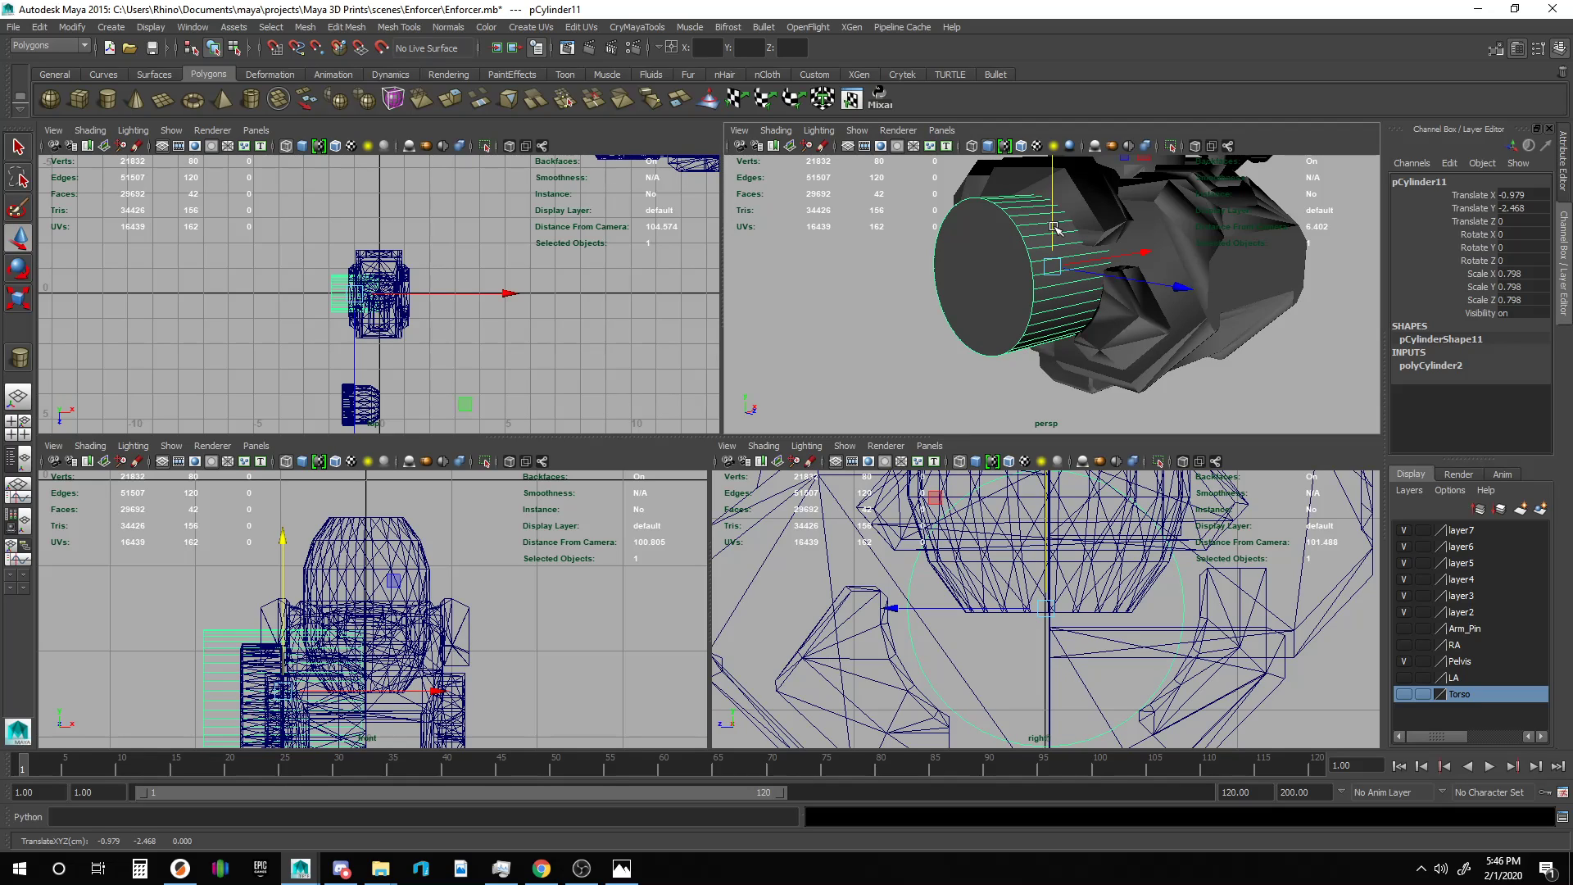
Duplicate the cylinder and move the copy clear of the pelvis along X to about -5.73.
alt+drag(1282, 366, 1191, 390)
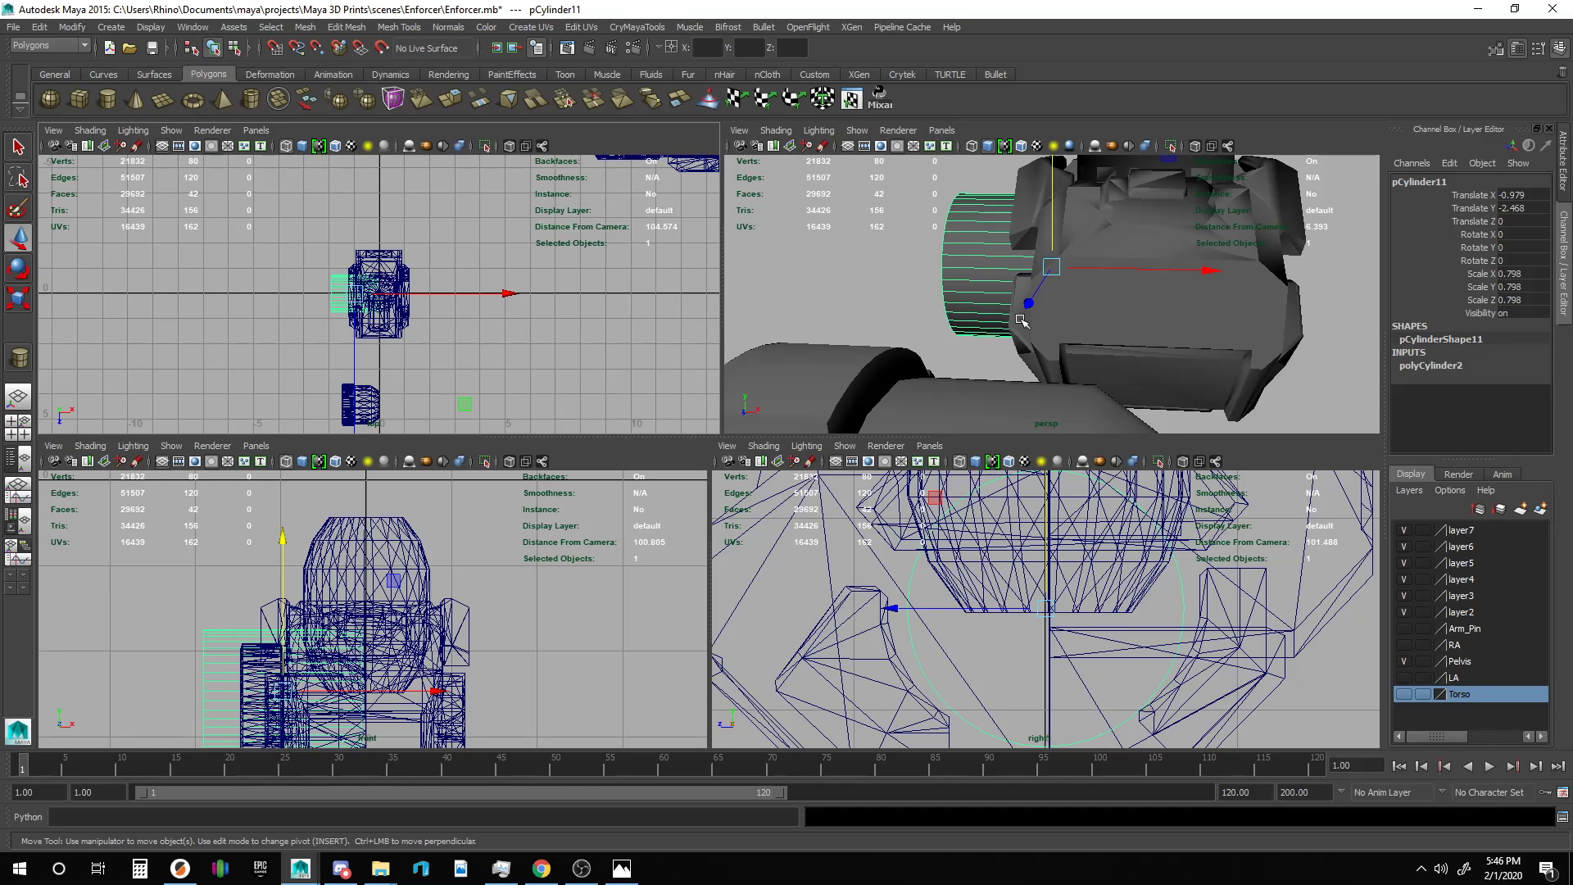
key(ctrl+d)
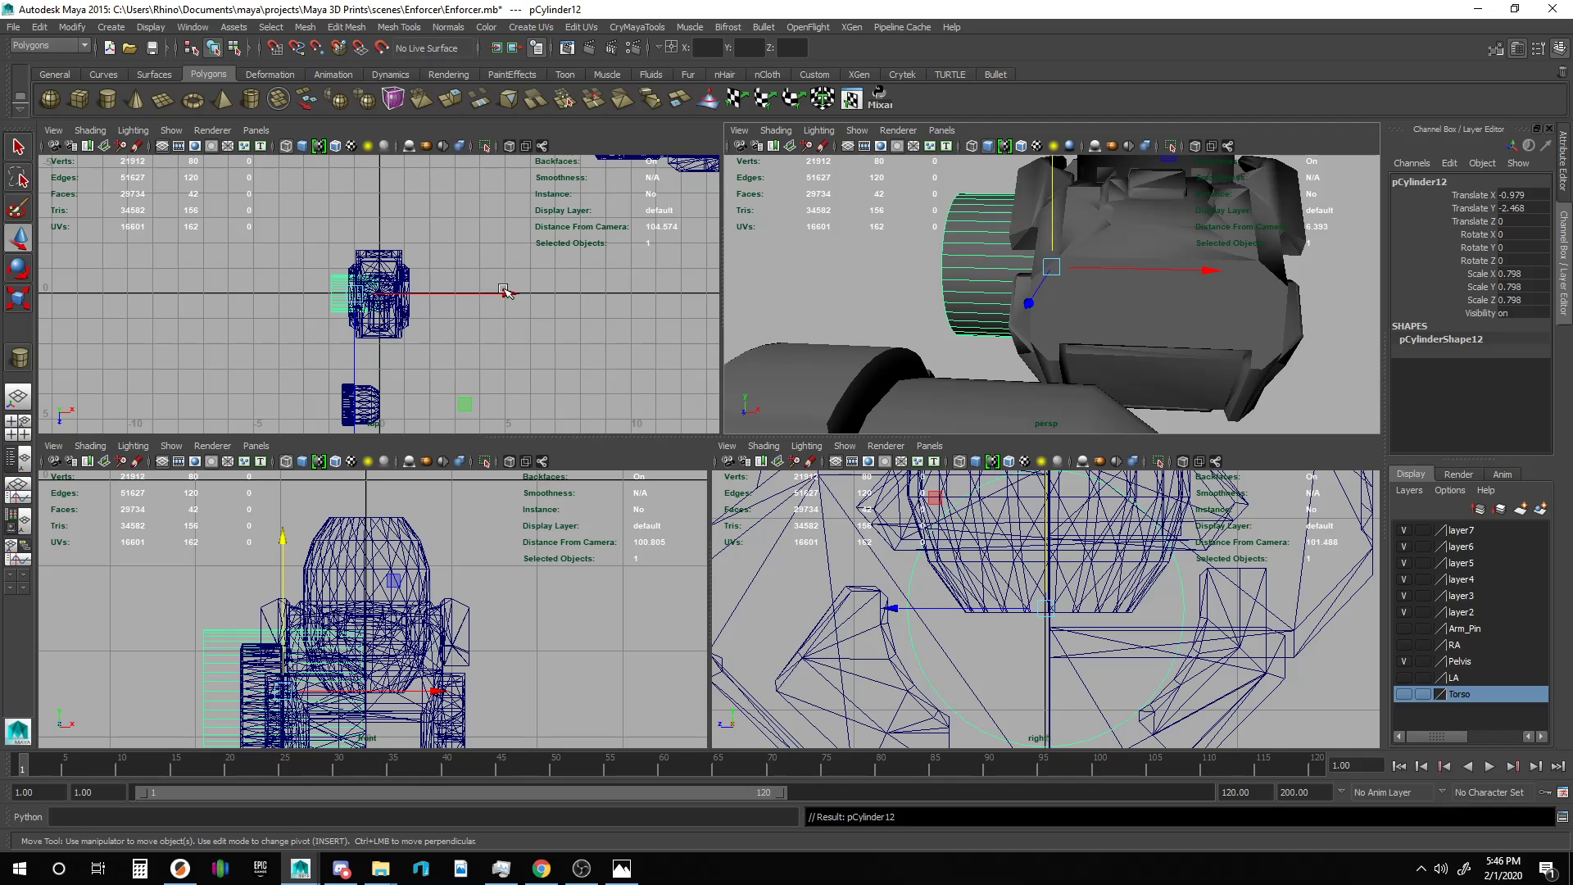
drag(505, 295, 364, 295)
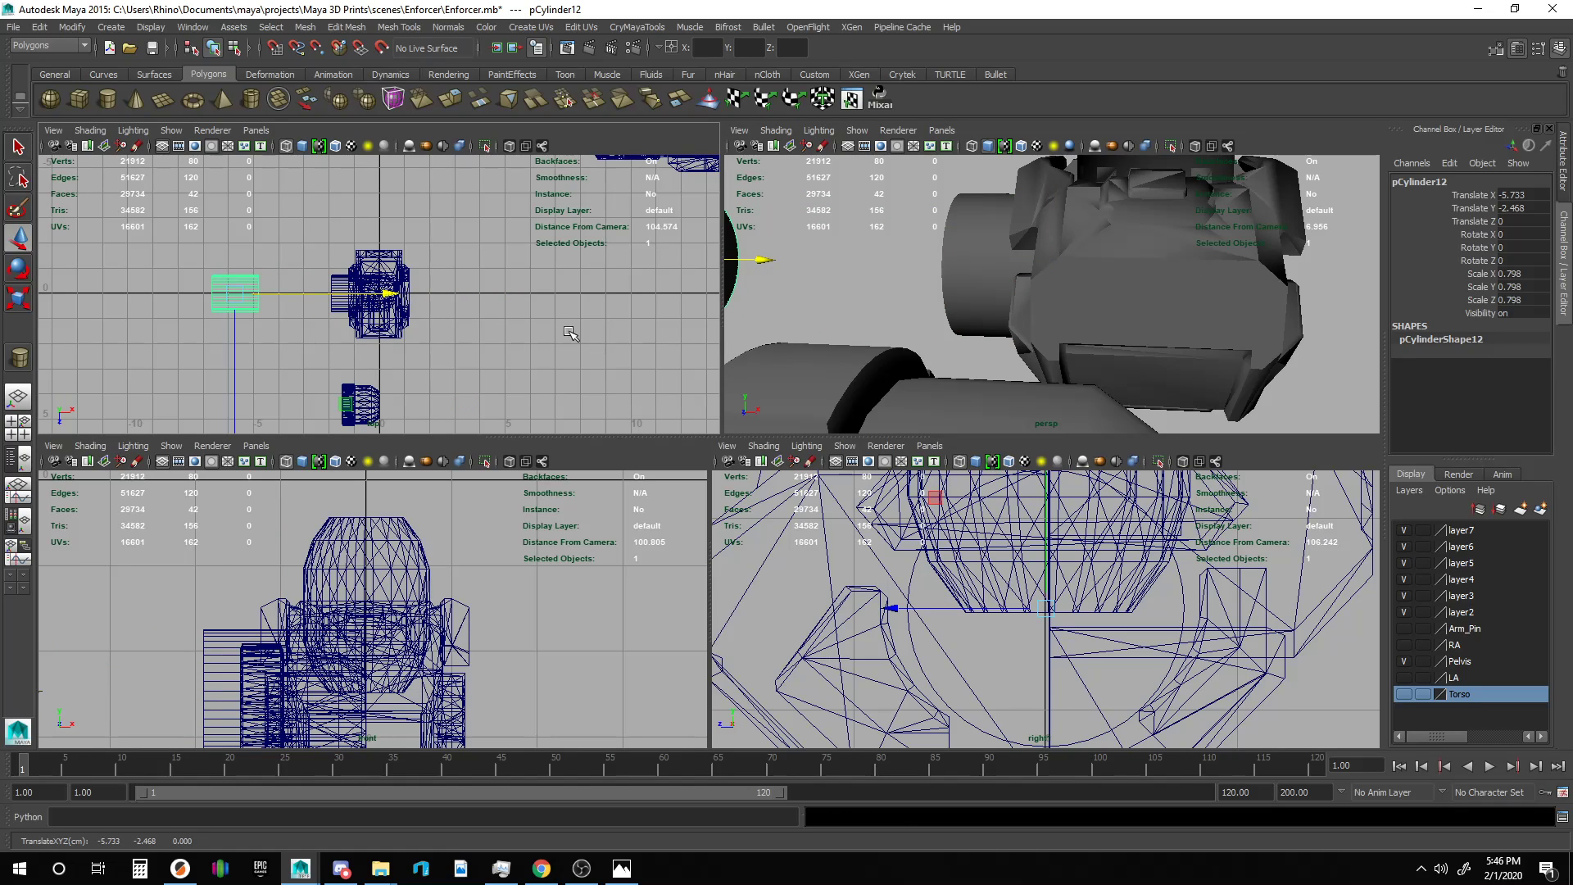
Try a Boolean union of the original cylinder with the pelvis, and undo it.
click(338, 308)
shift+click(1053, 319)
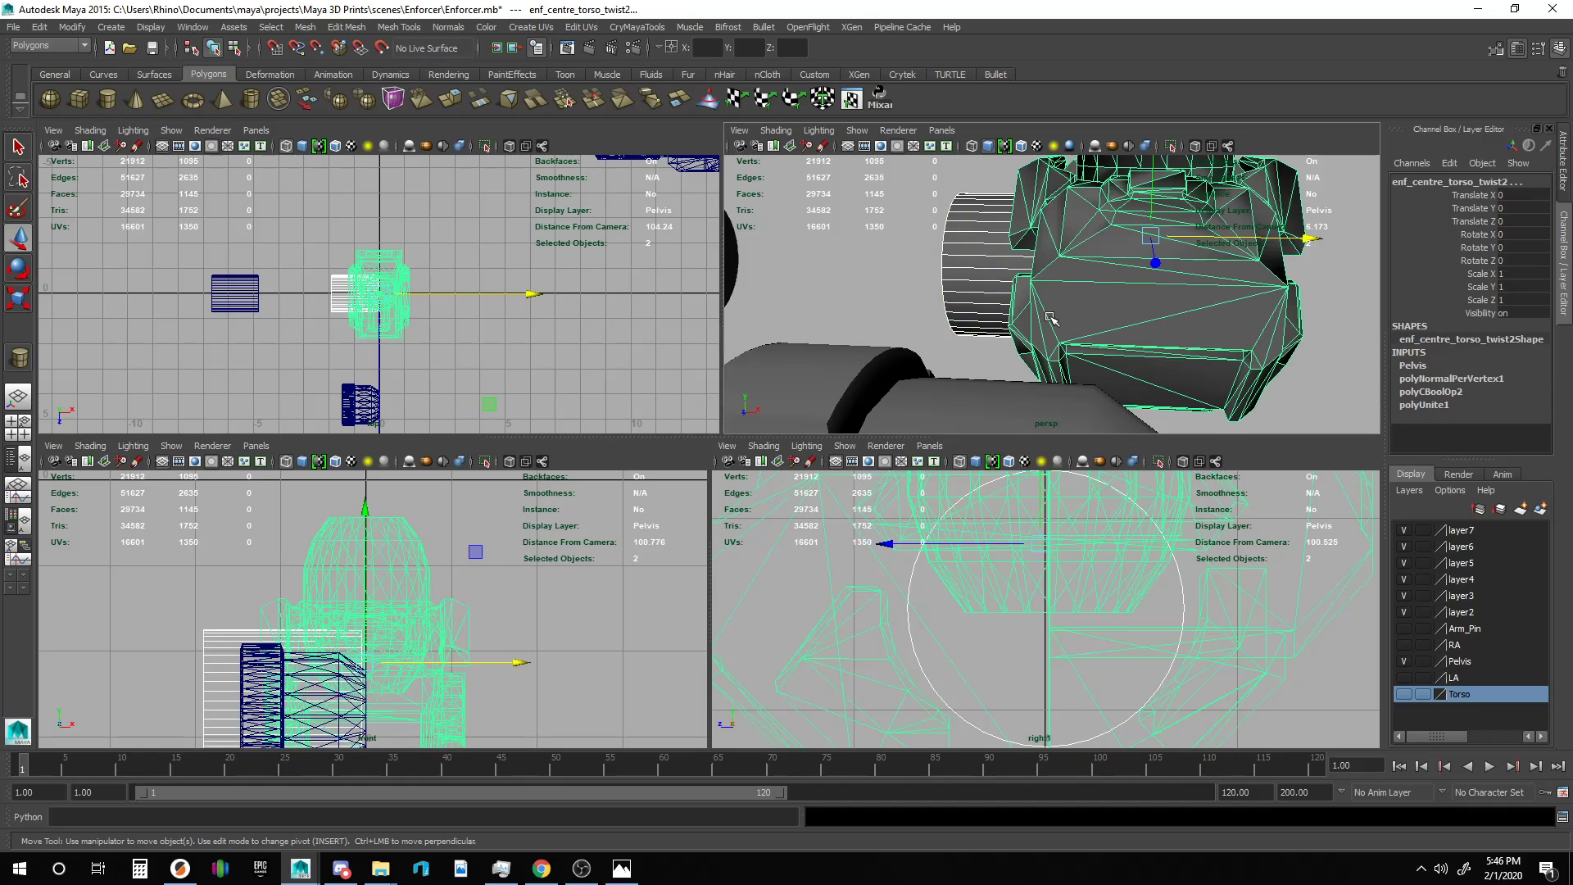
click(304, 27)
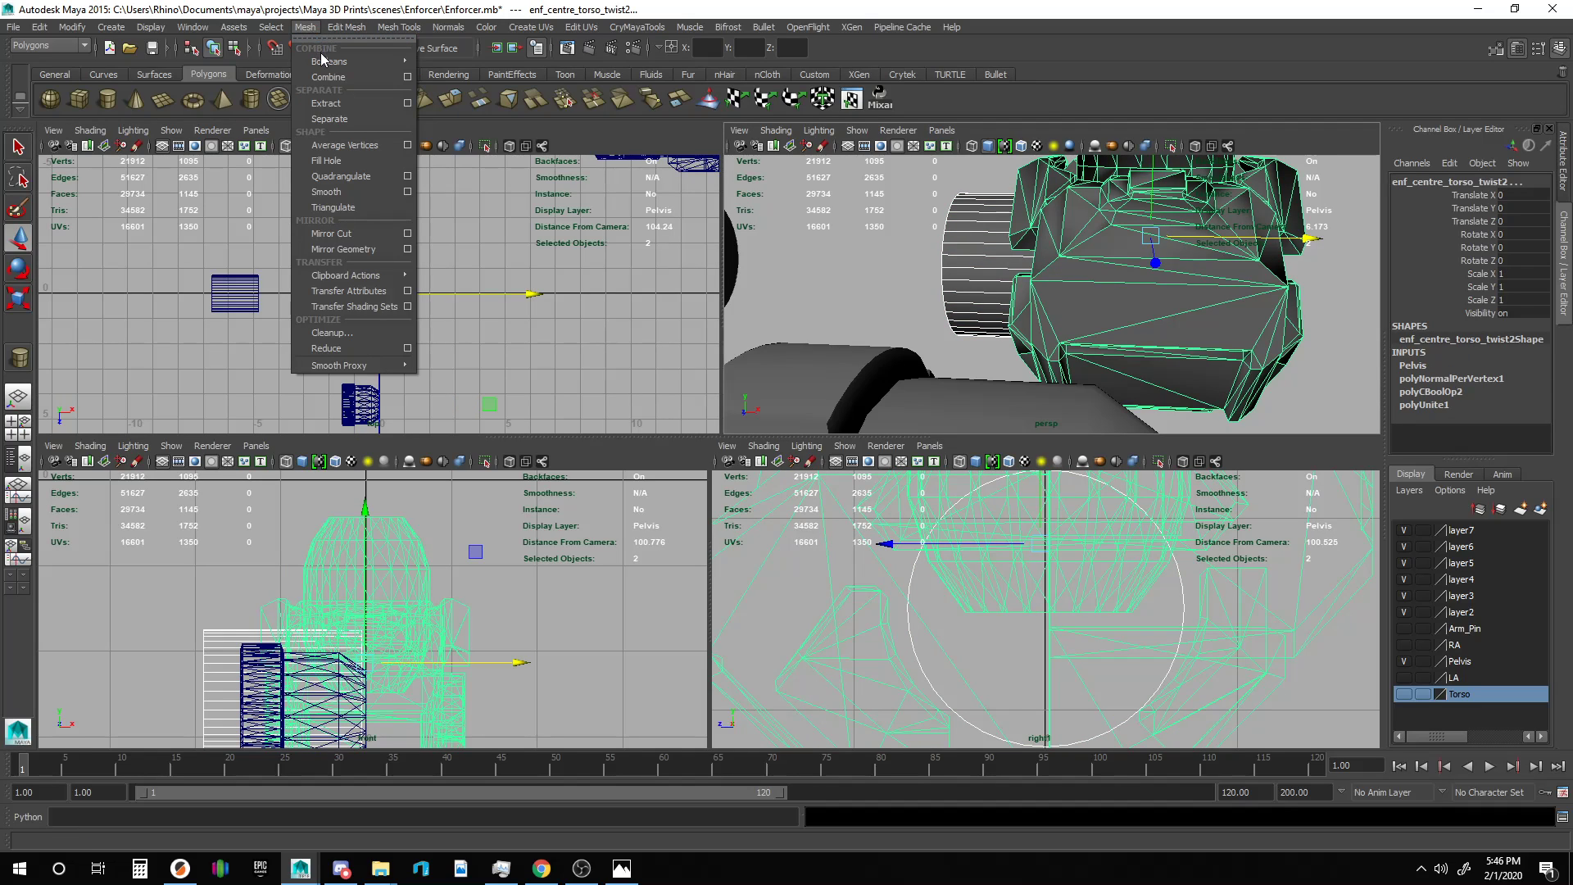
mouse_move(369, 62)
click(448, 71)
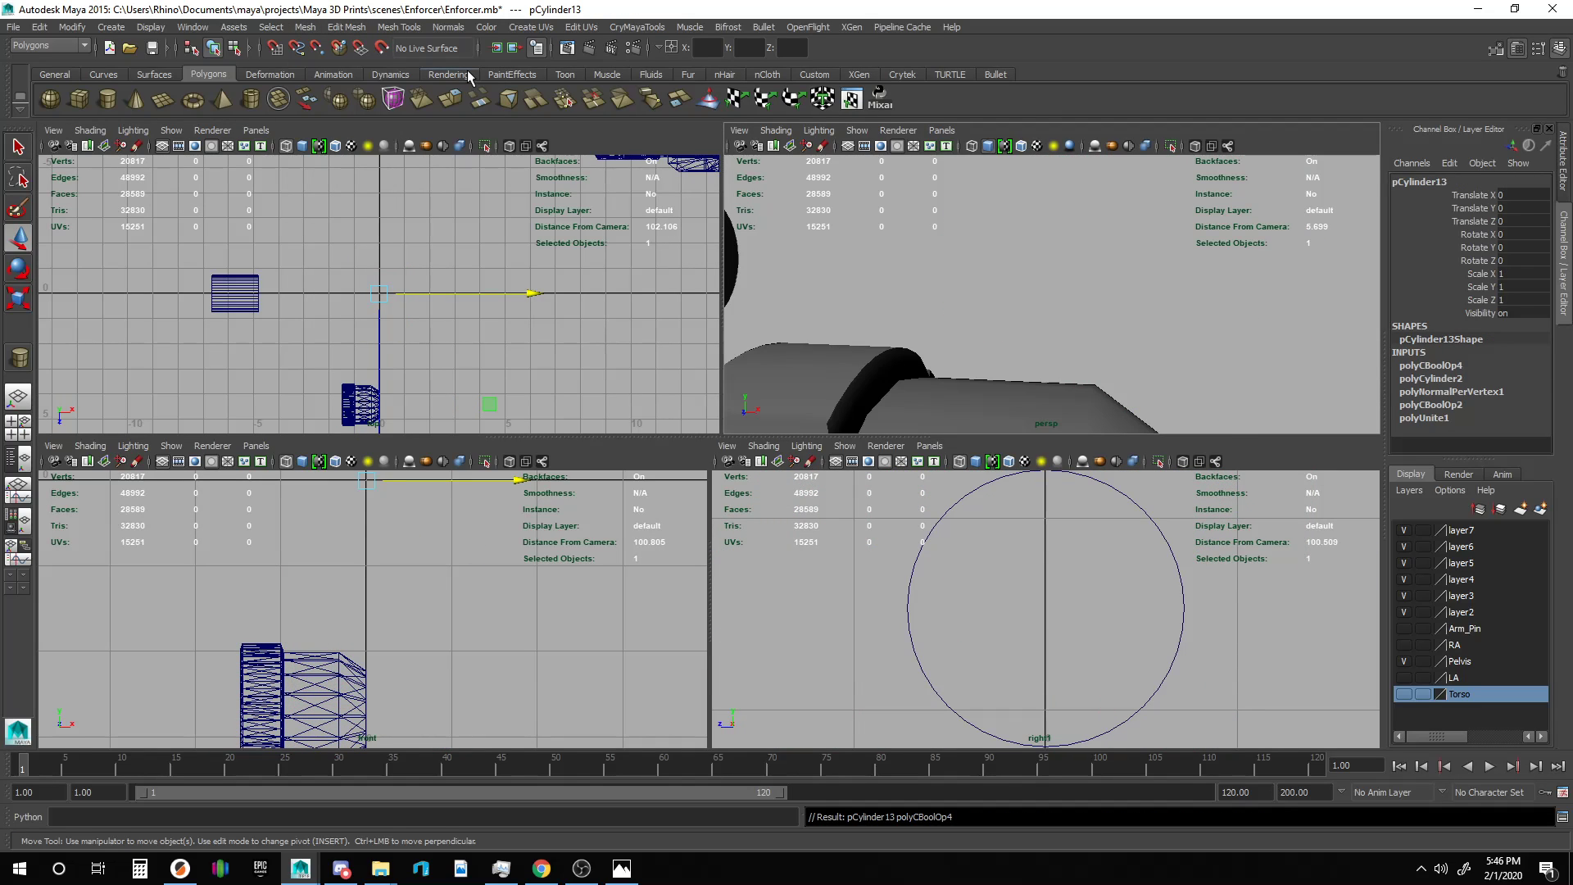
key(ctrl+z)
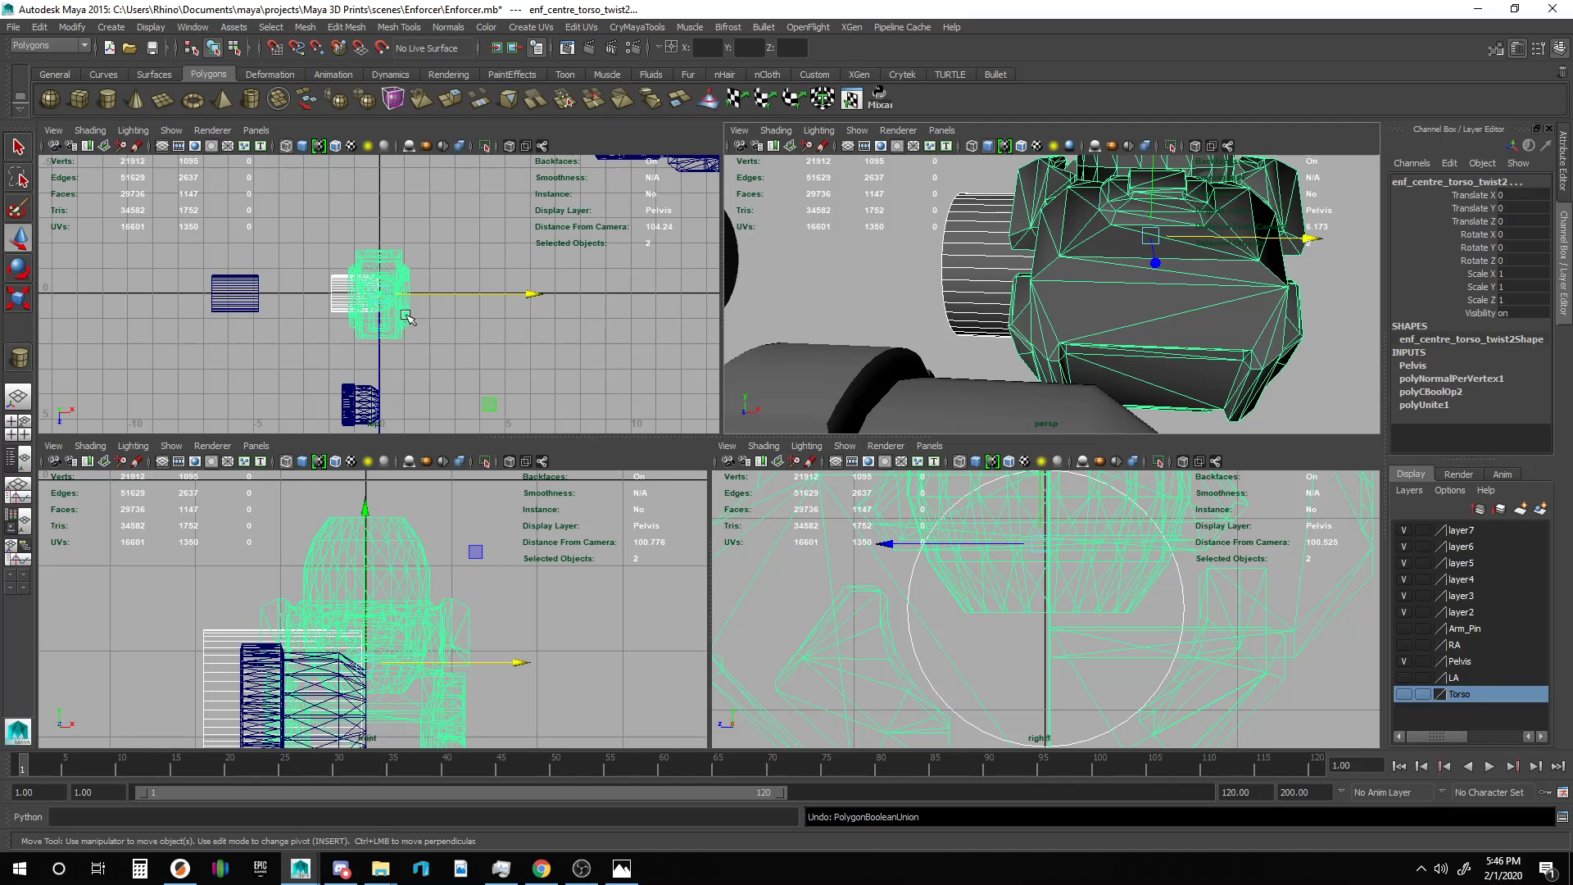
Centre the pivots of the original cylinder and the pelvis.
click(533, 295)
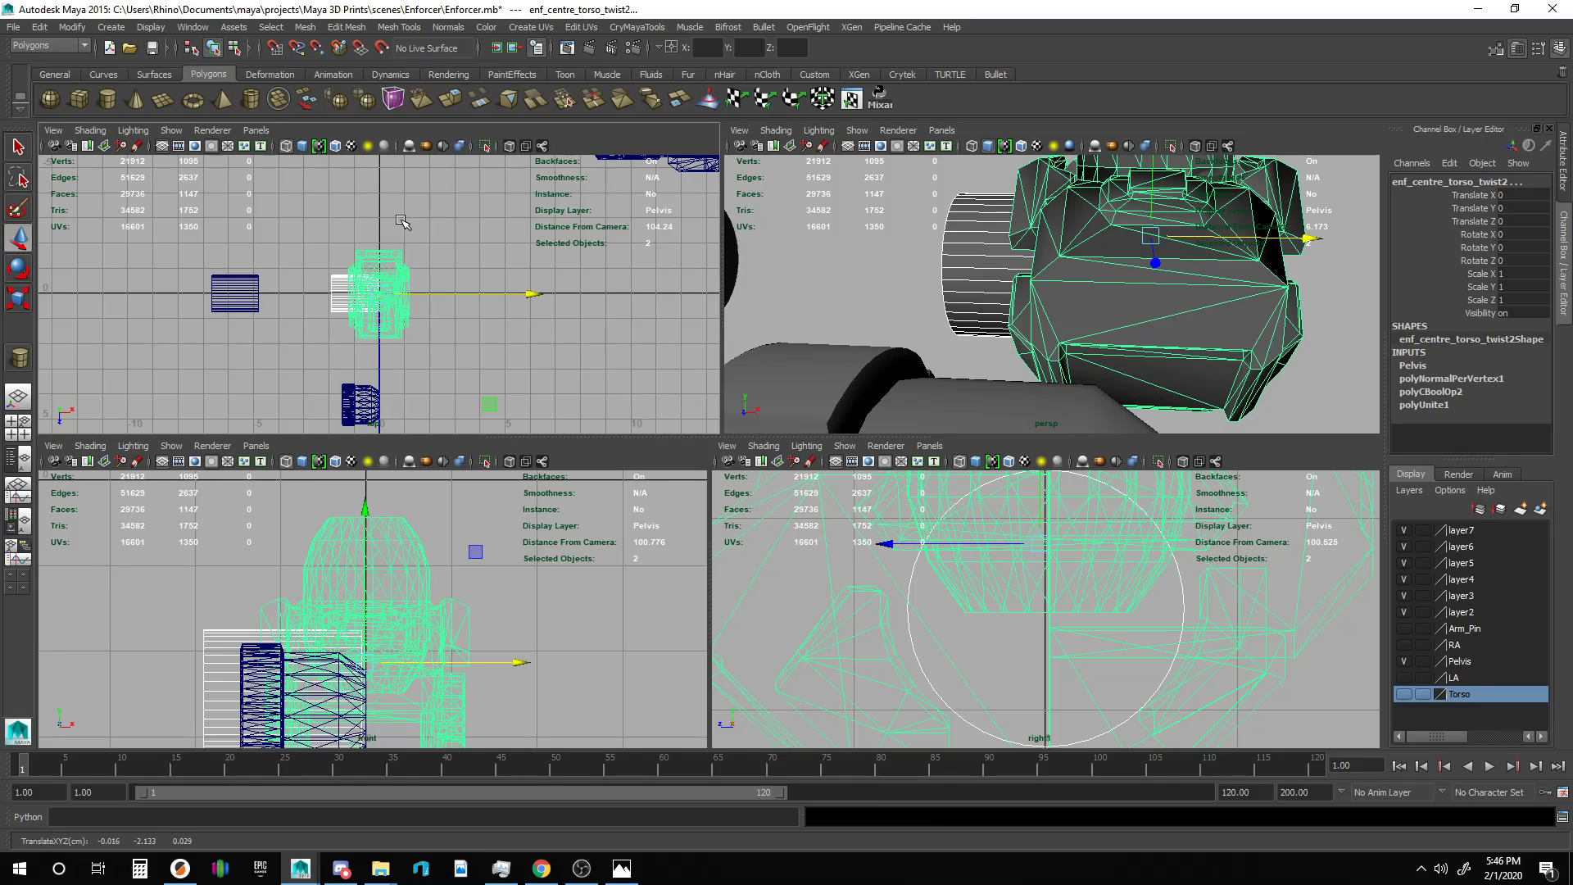
click(70, 29)
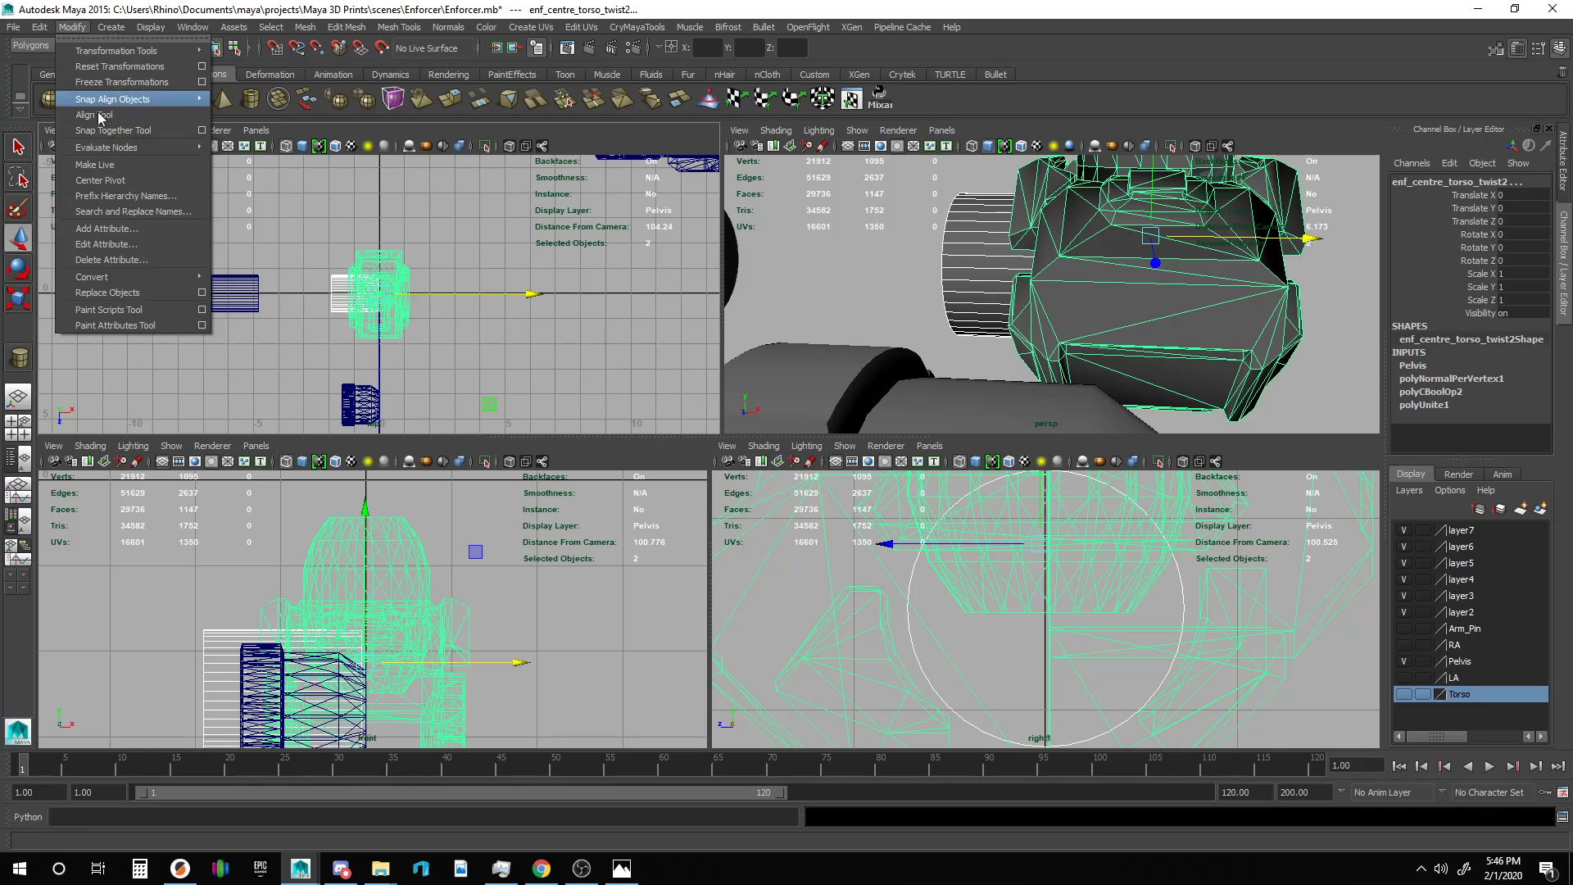
click(107, 180)
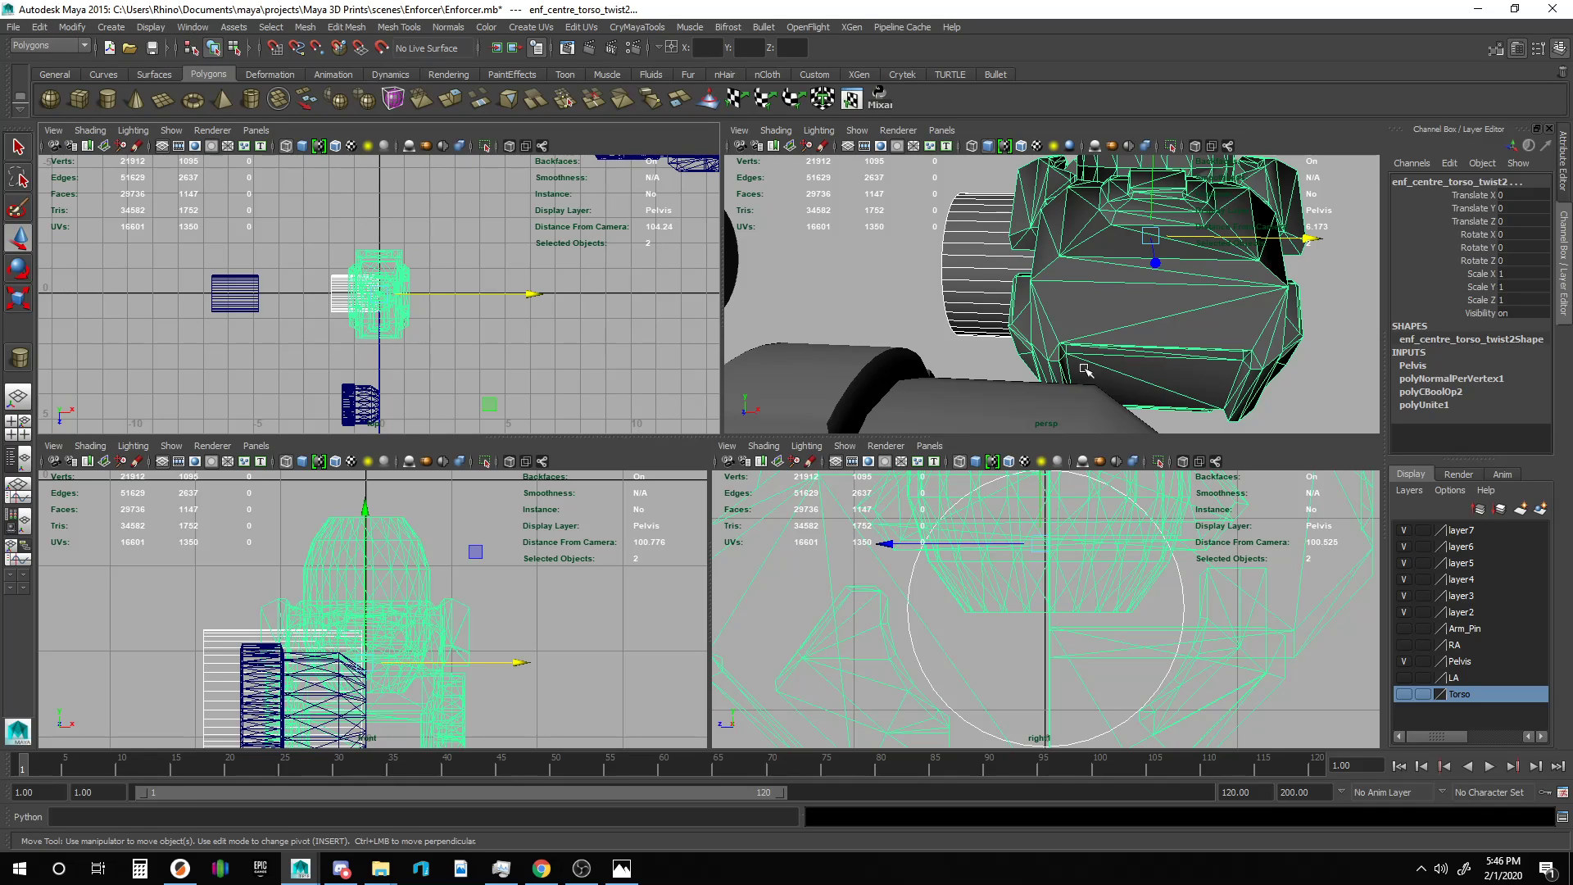
Select the original cylinder and snap it along X to the pelvis centre at X 0.
click(925, 295)
click(955, 287)
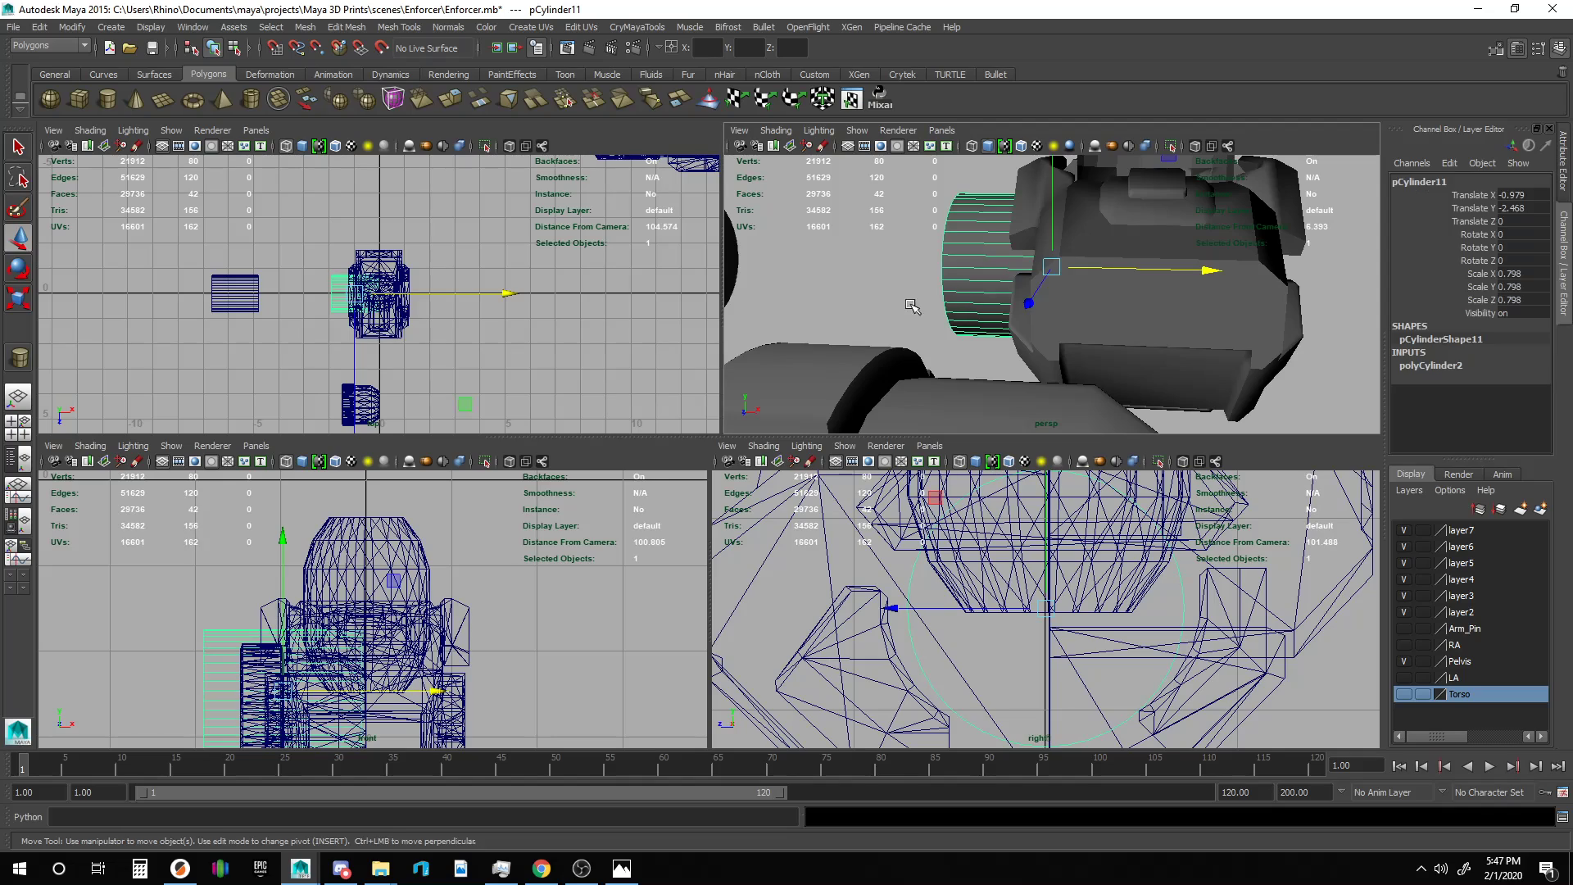
click(508, 293)
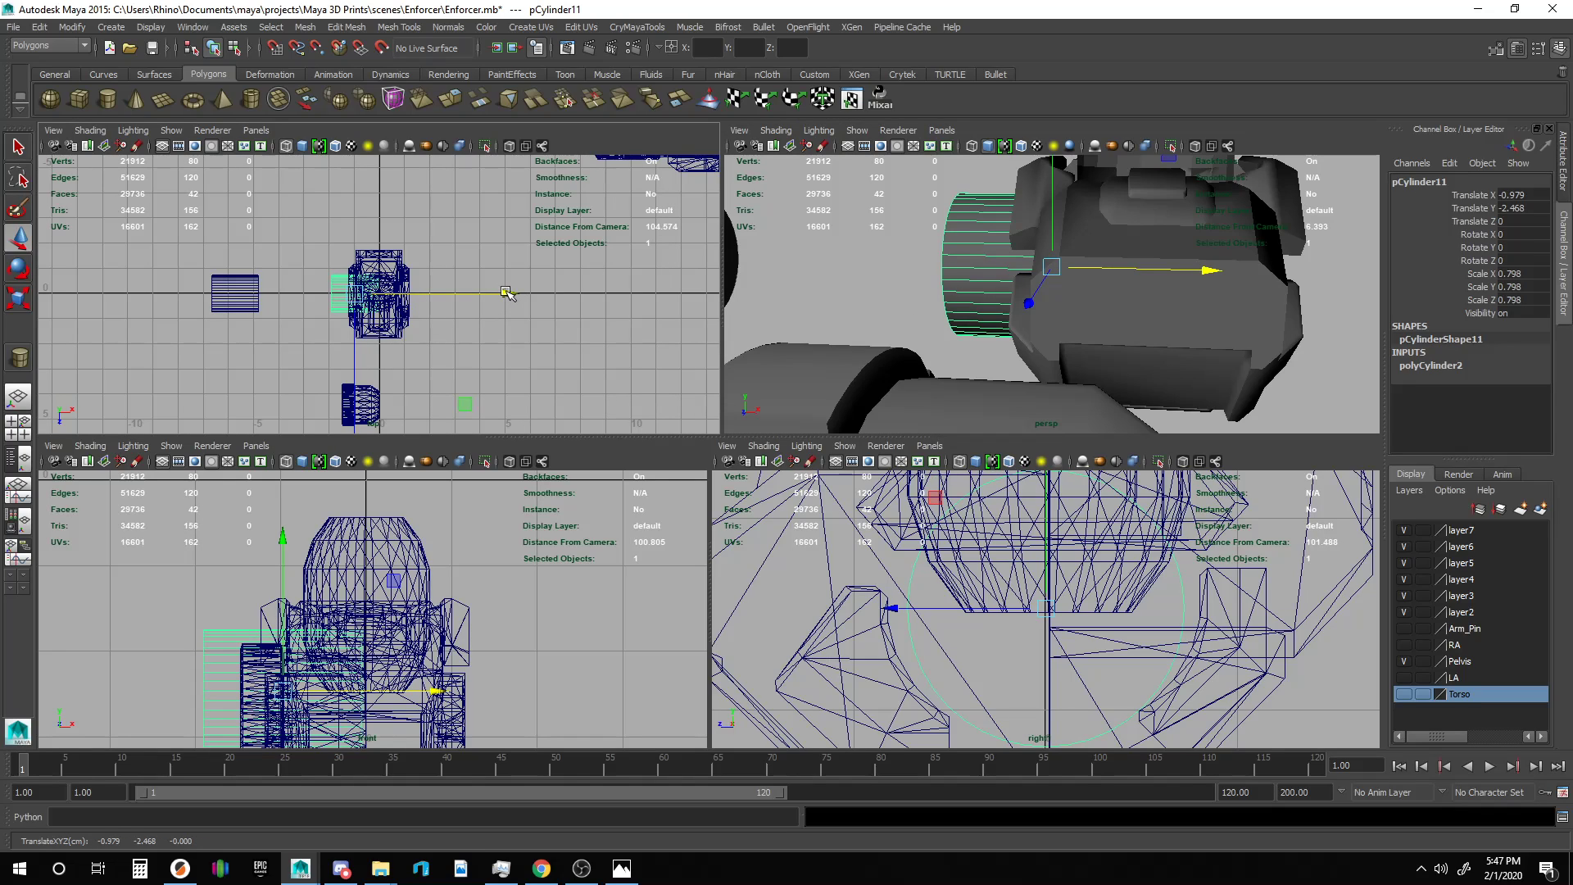
key(x)
middle_drag(372, 206, 376, 216)
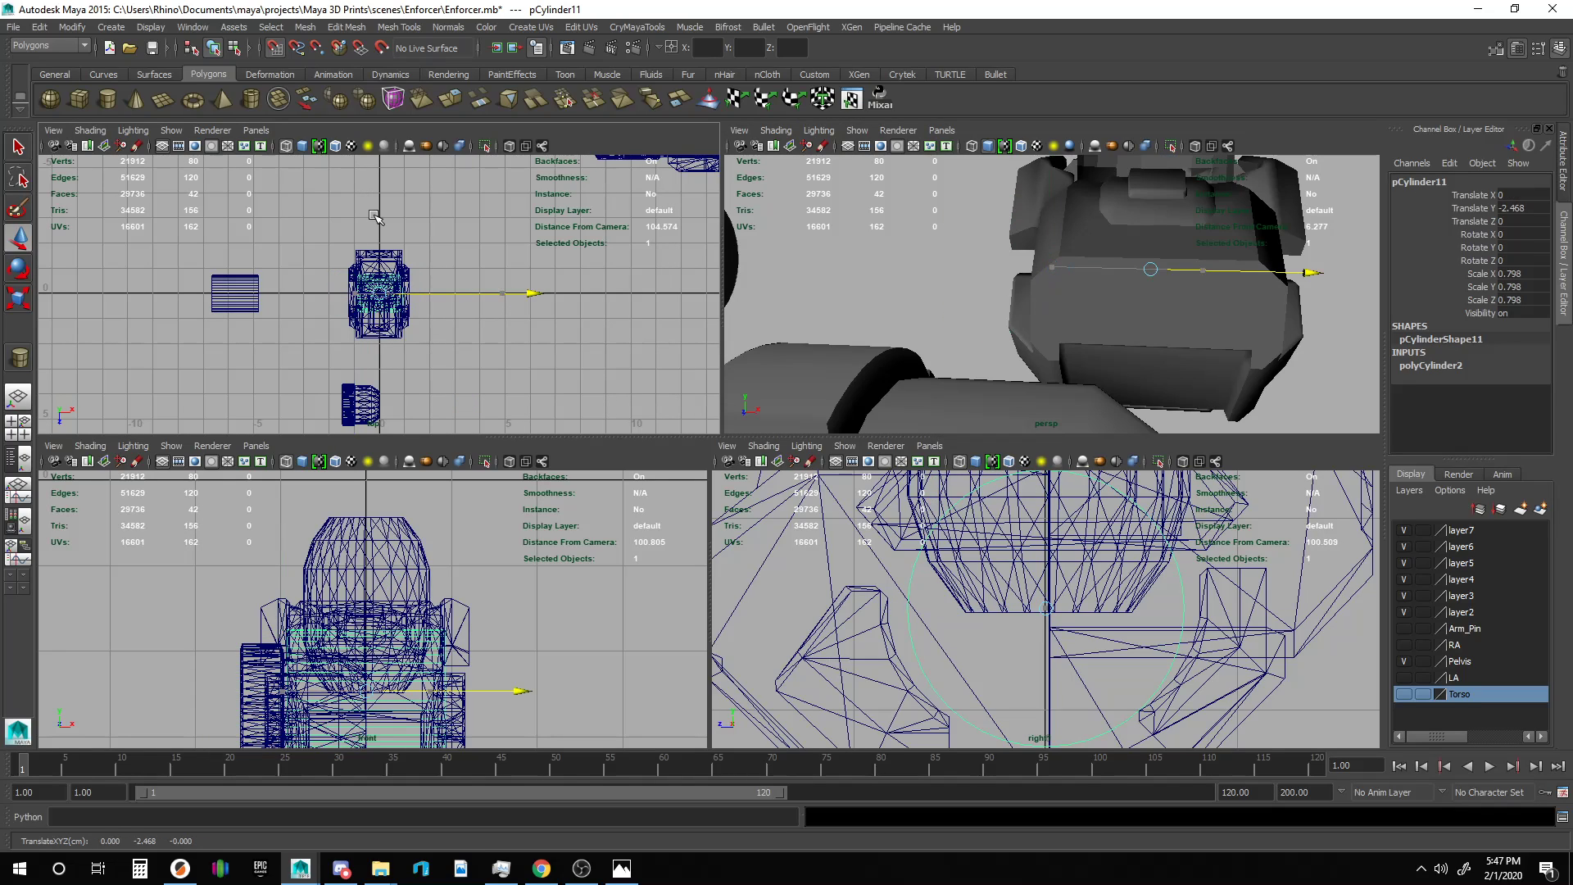
Stretch the centred cylinder along X to a scale of about 1.36 so it sticks out on both sides of the pelvis.
key(r)
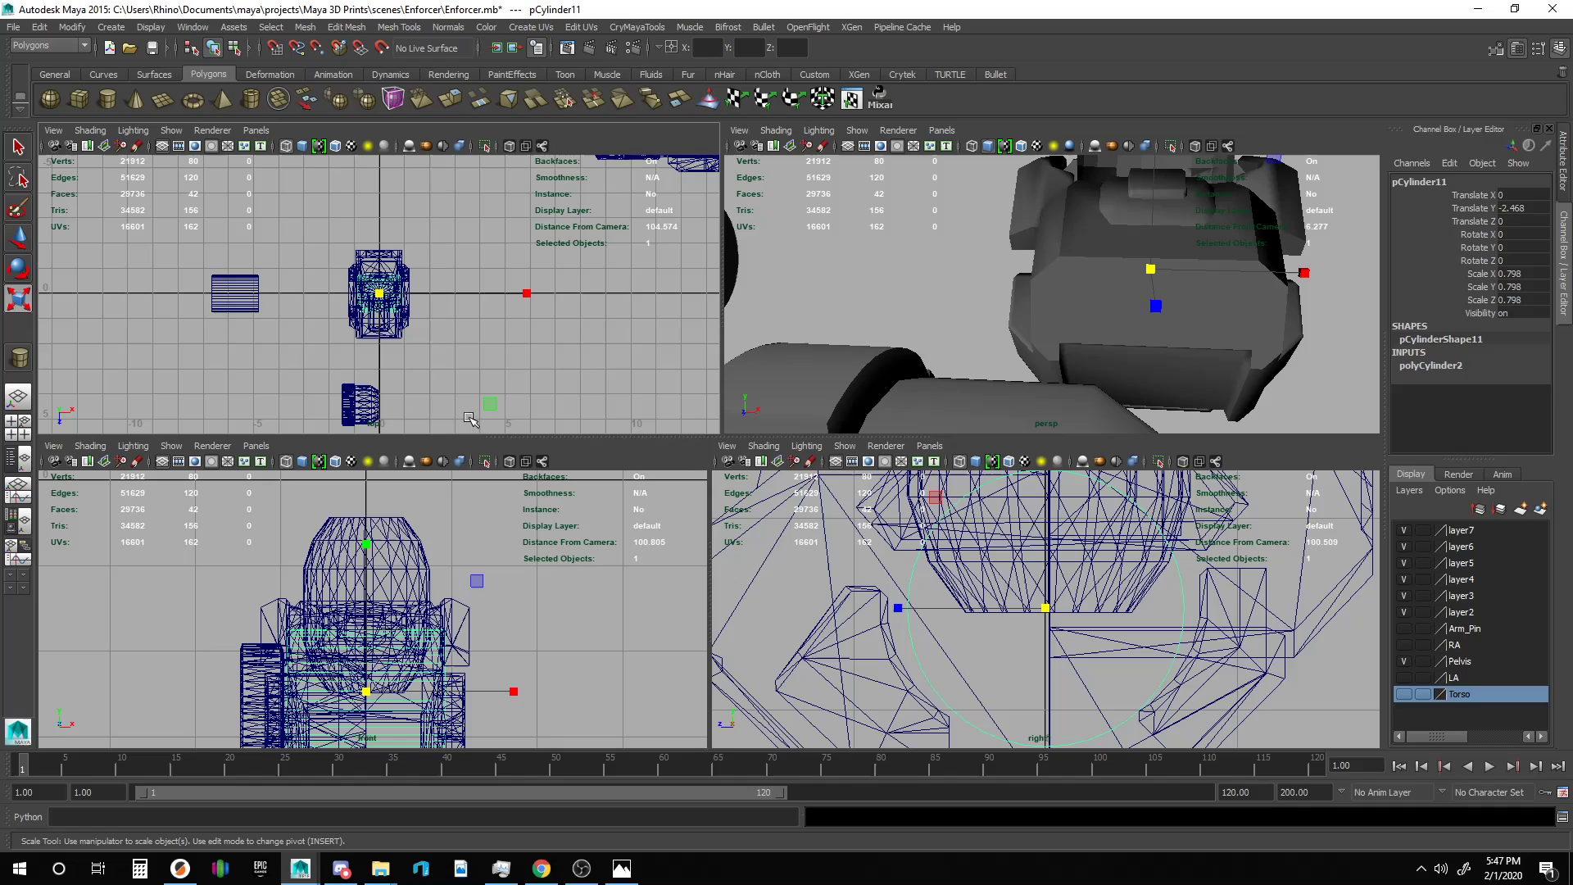
click(526, 293)
drag(527, 295, 630, 302)
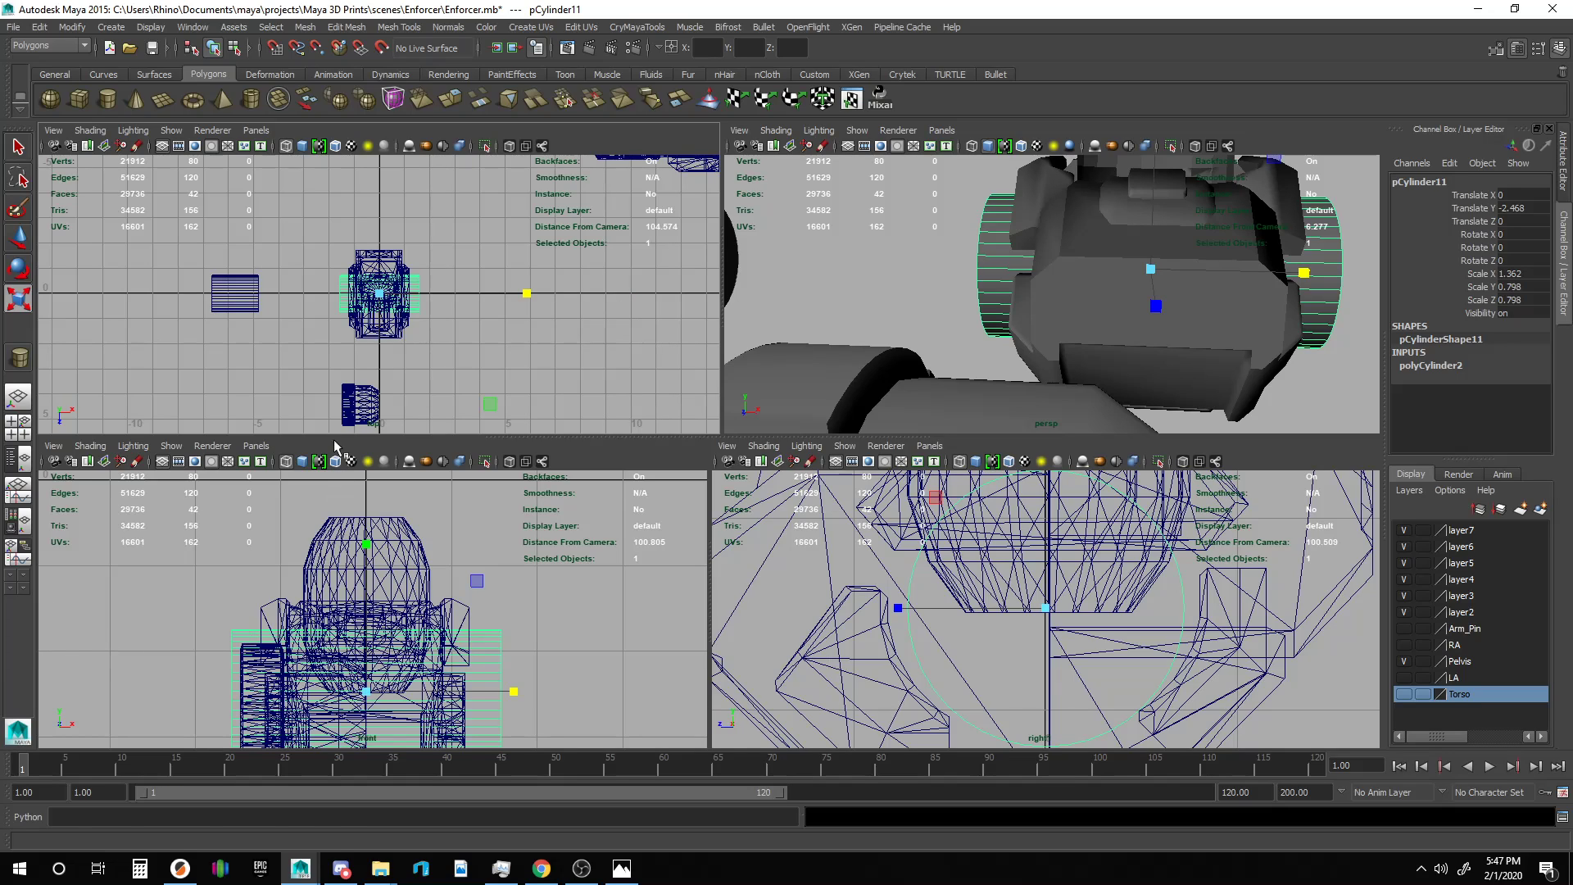
Delete the separate left hip part lying beside the pelvis.
click(355, 408)
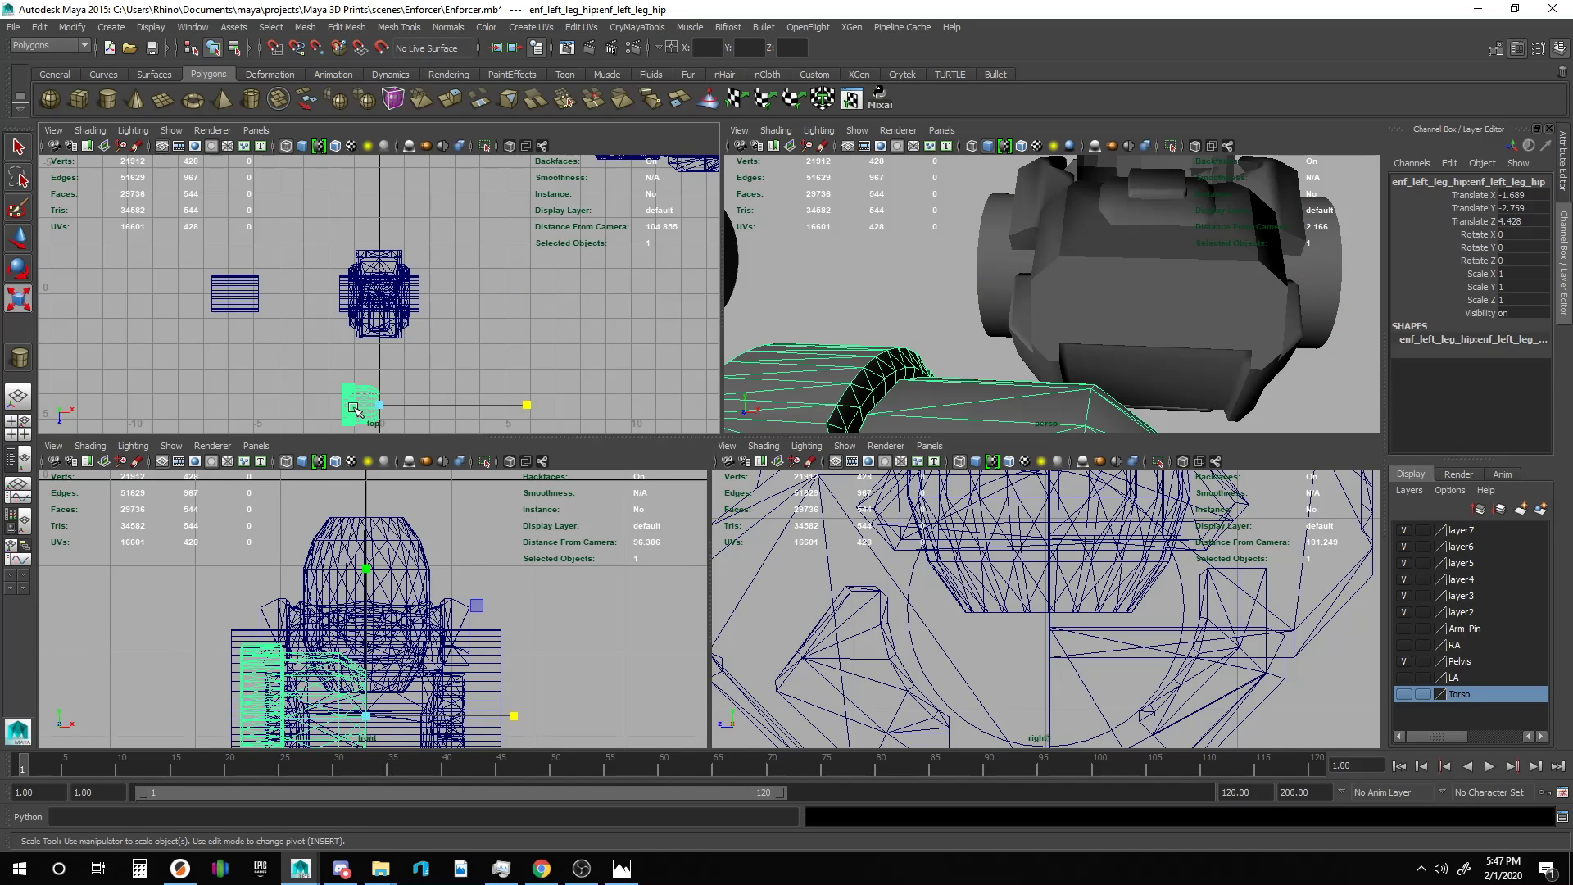
key(Delete)
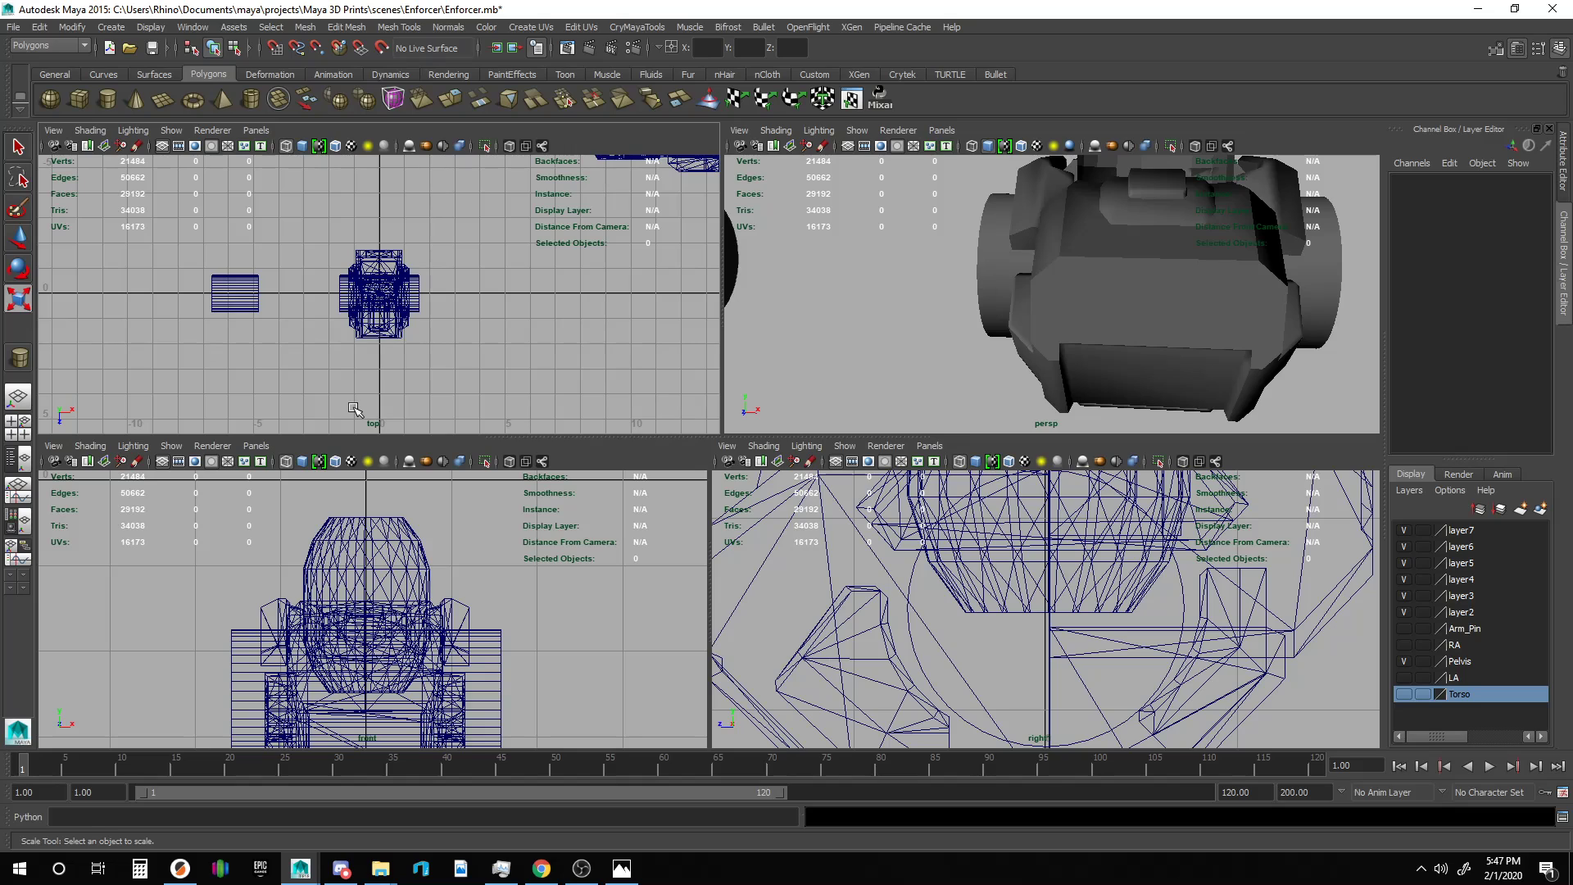
mouse_move(890, 244)
alt+mouse_down()
mouse_move(940, 230)
mouse_move(745, 241)
mouse_move(989, 271)
mouse_move(1056, 259)
mouse_move(909, 235)
alt+mouse_up()
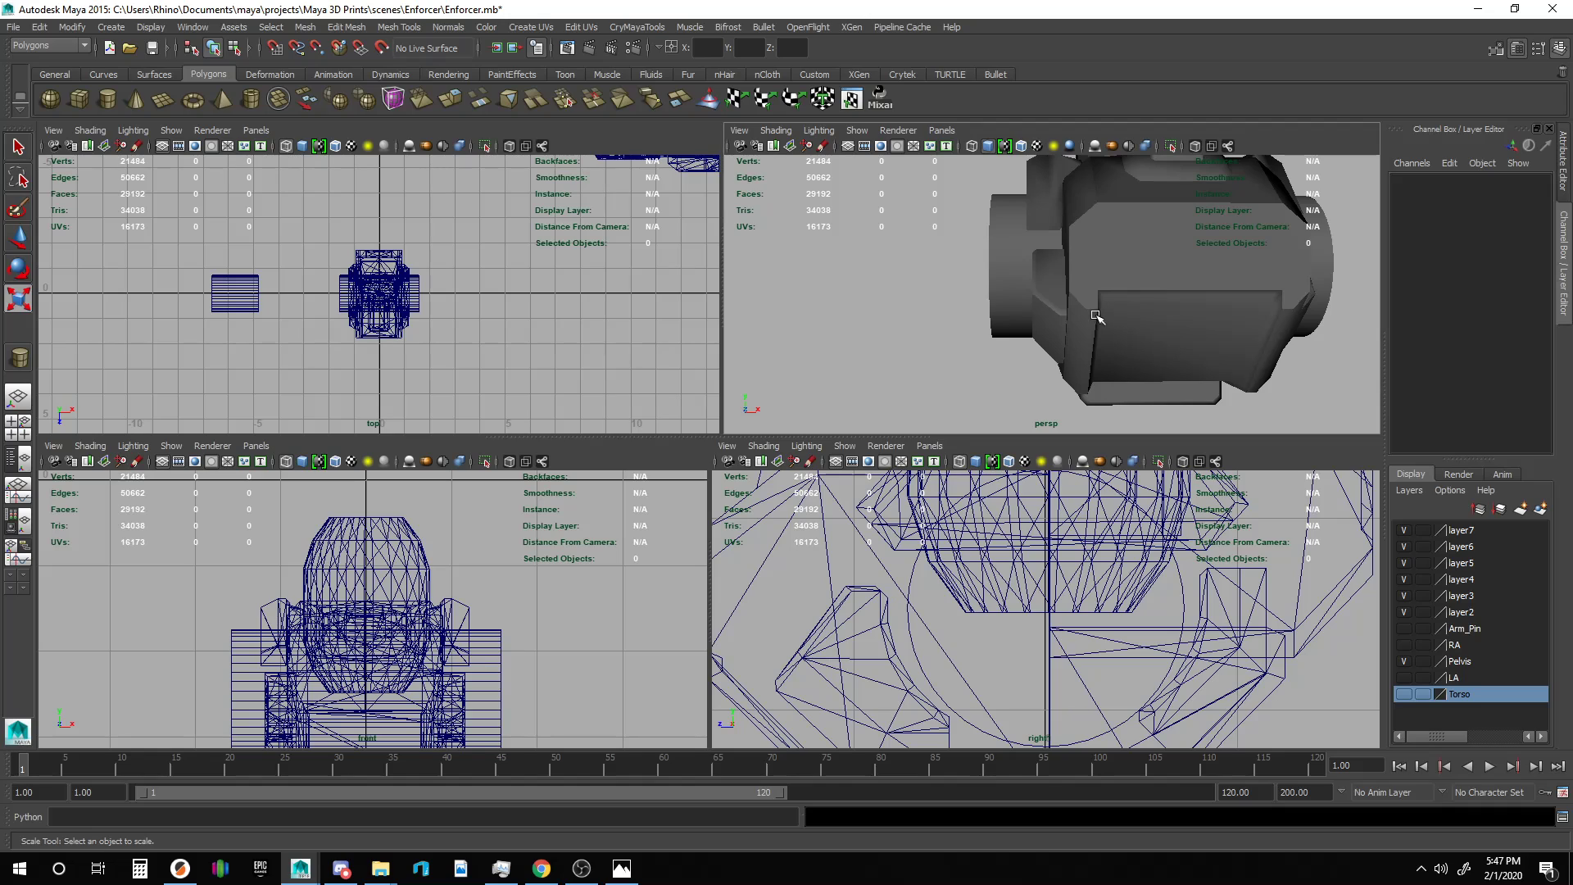
Examine the left thigh's round hip joint up close for how it fits the pelvis cylinder.
key(bracketleft)
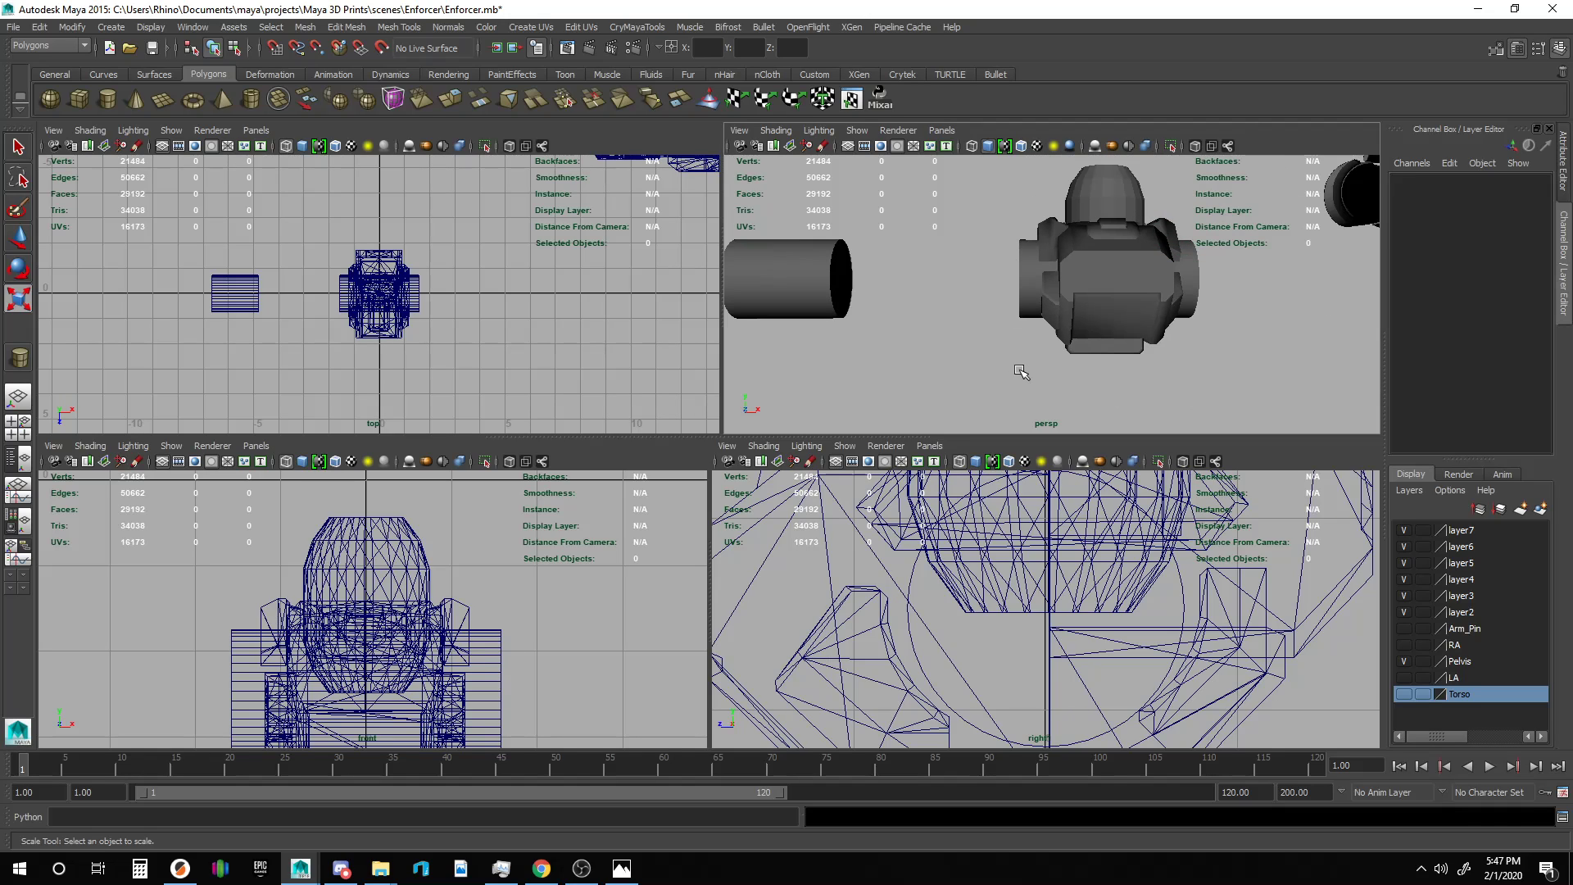
key(bracketleft)
key(bracketleft)
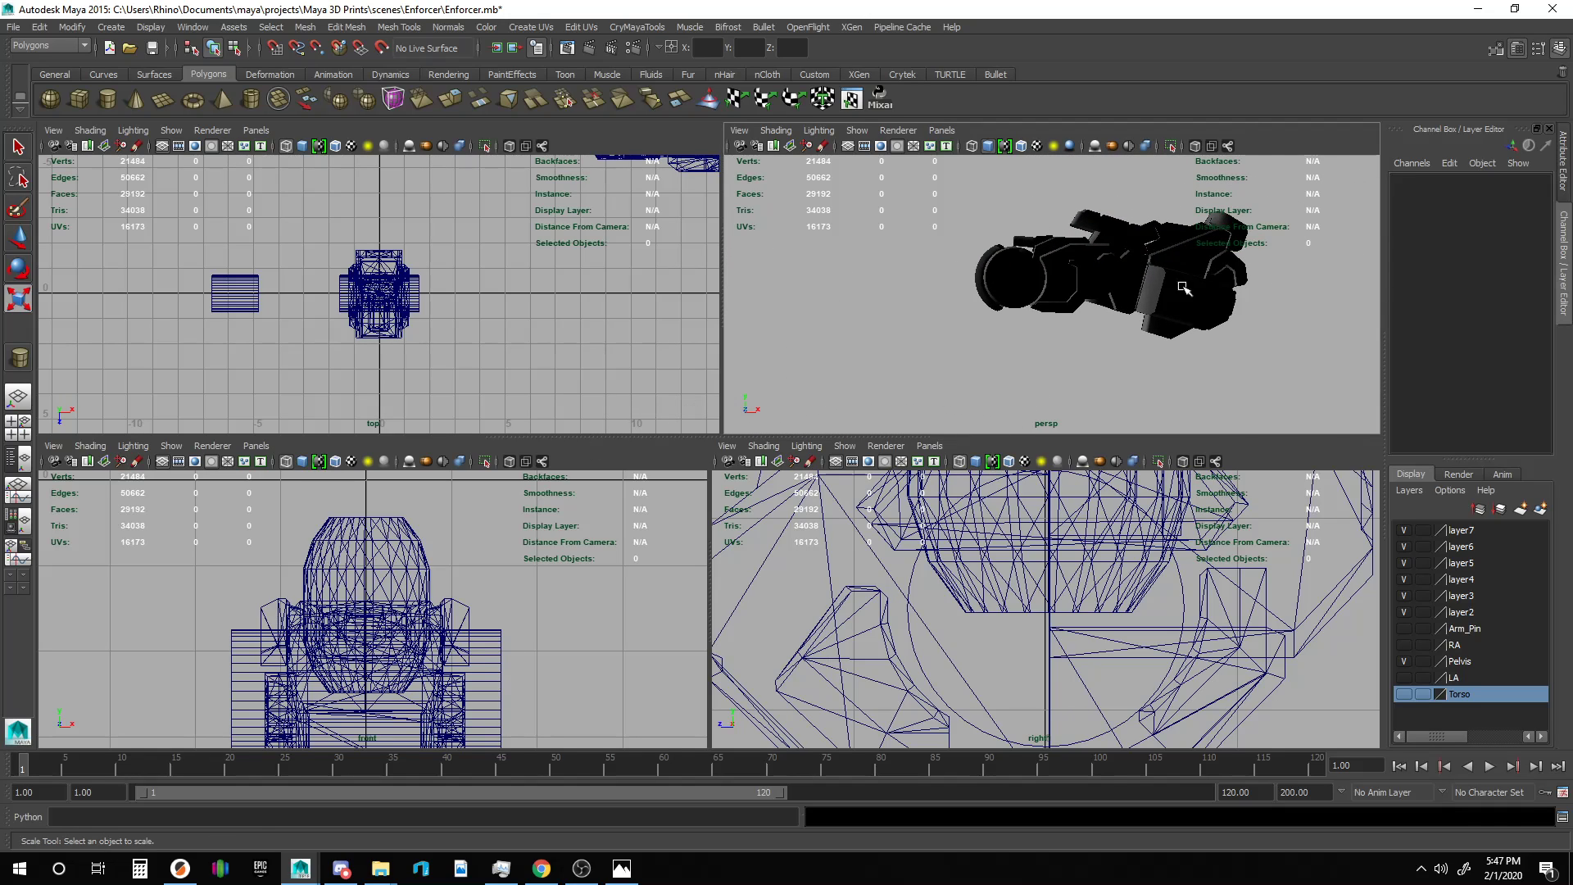
click(1183, 287)
key(f)
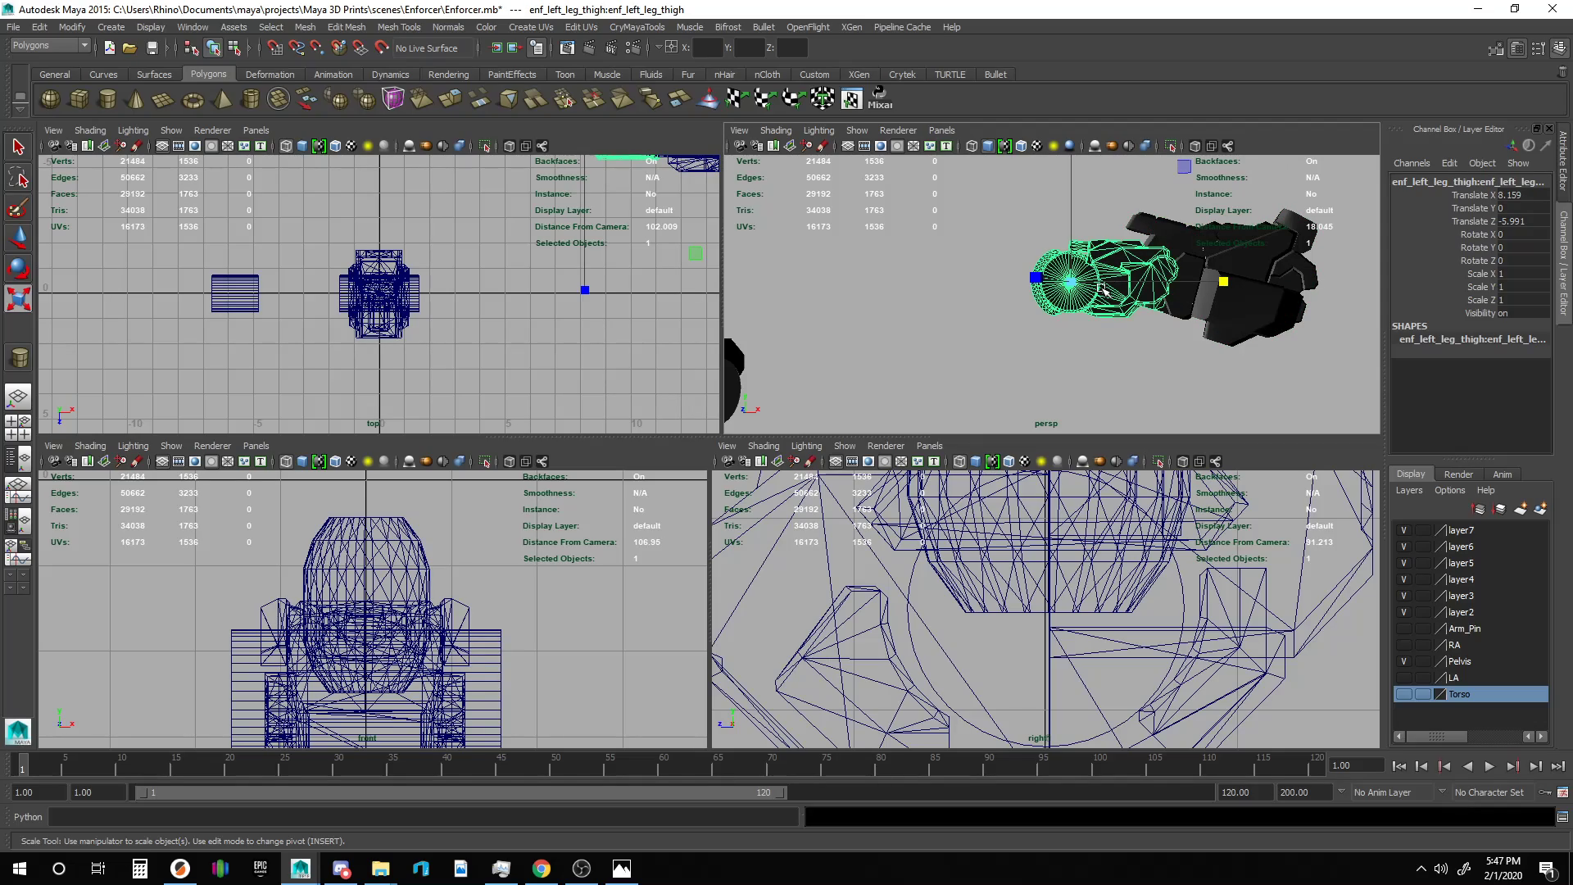
scroll(1104, 291, up, 4)
alt+drag(975, 315, 1021, 320)
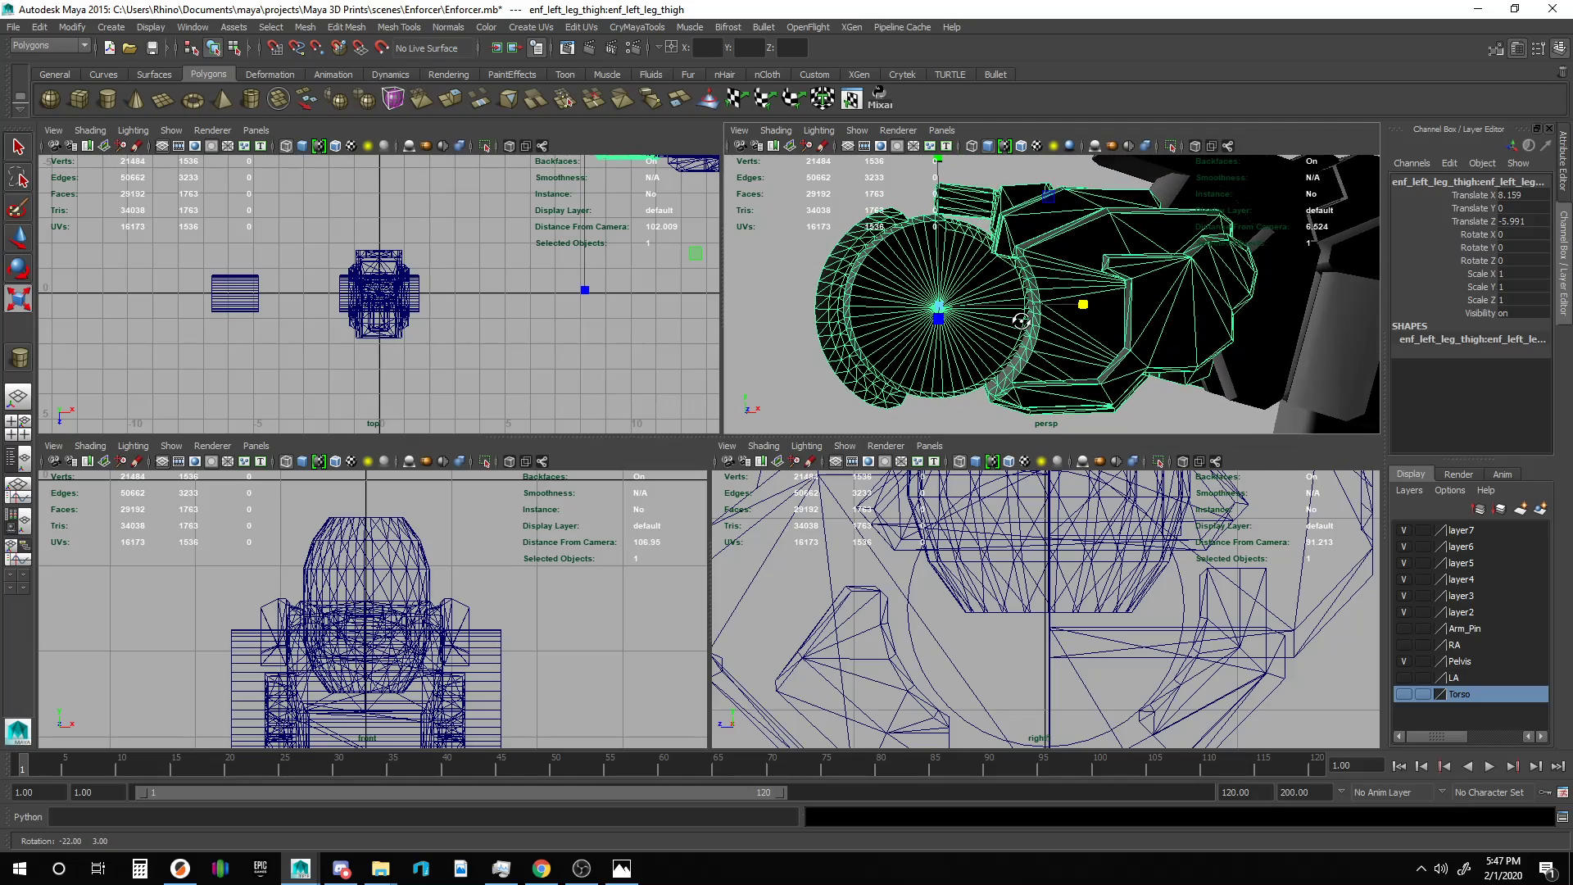
key(r)
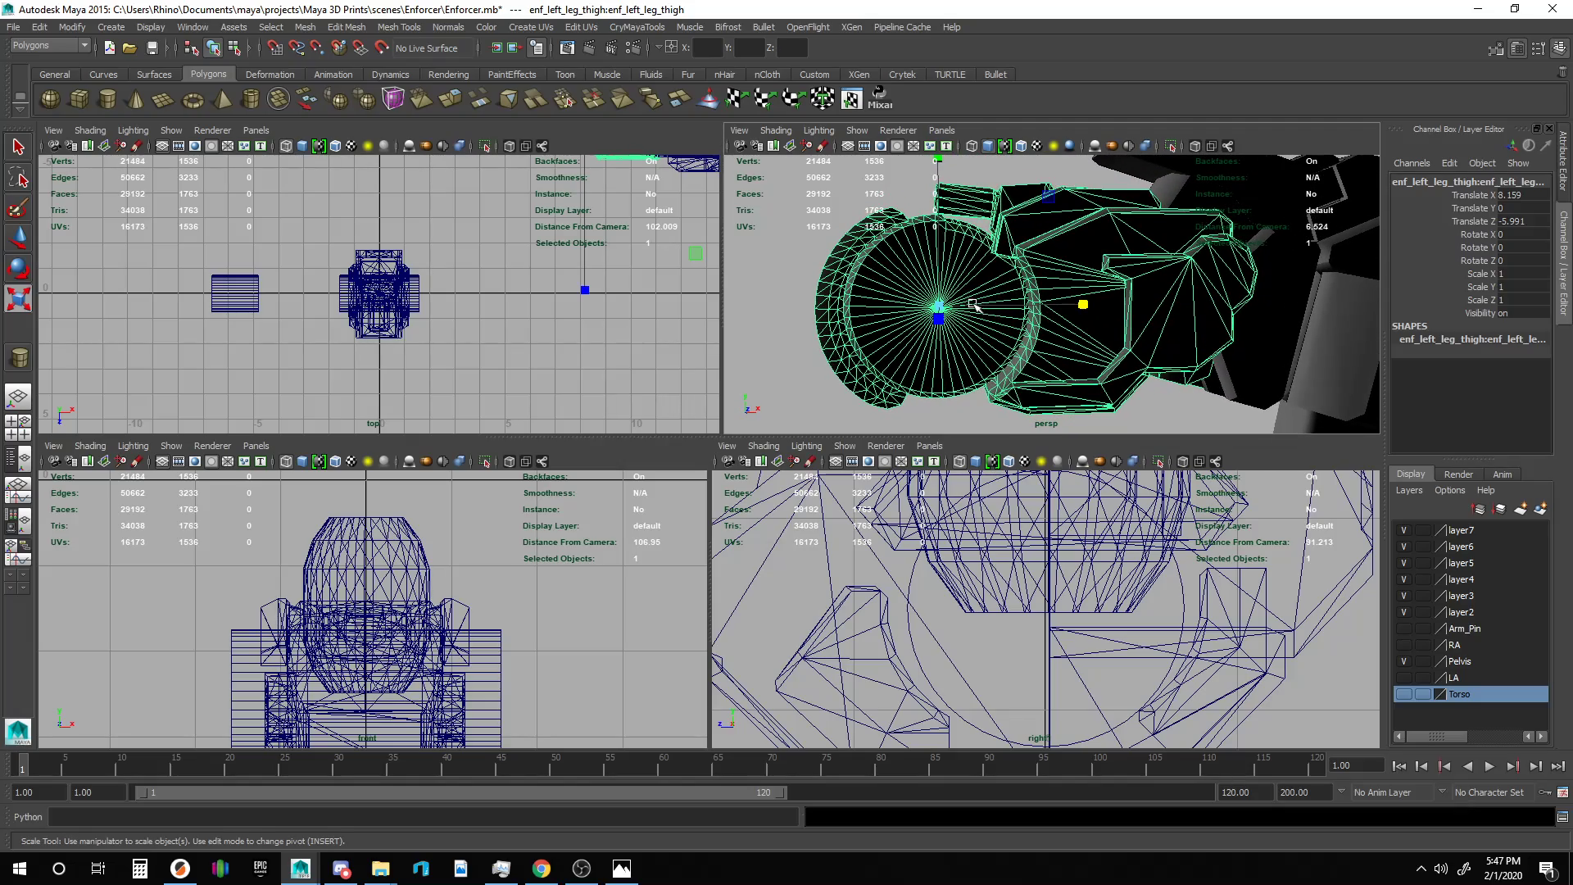
click(496, 674)
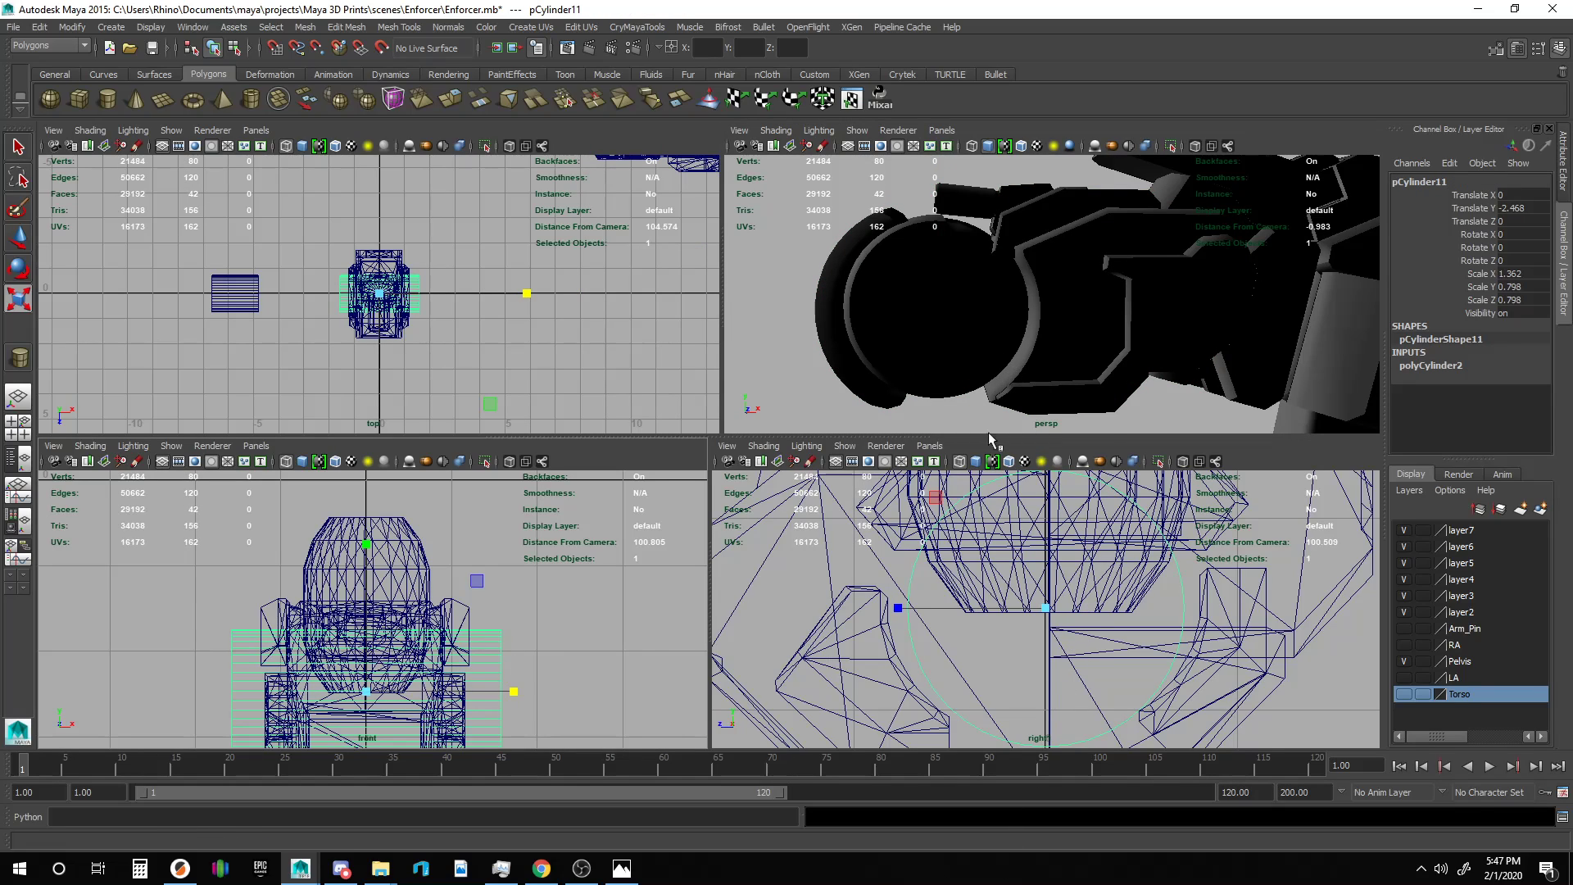
Set the normals of the left thigh and the lower leg part to face, and check the shading on the hip joint.
scroll(1081, 380, down, 5)
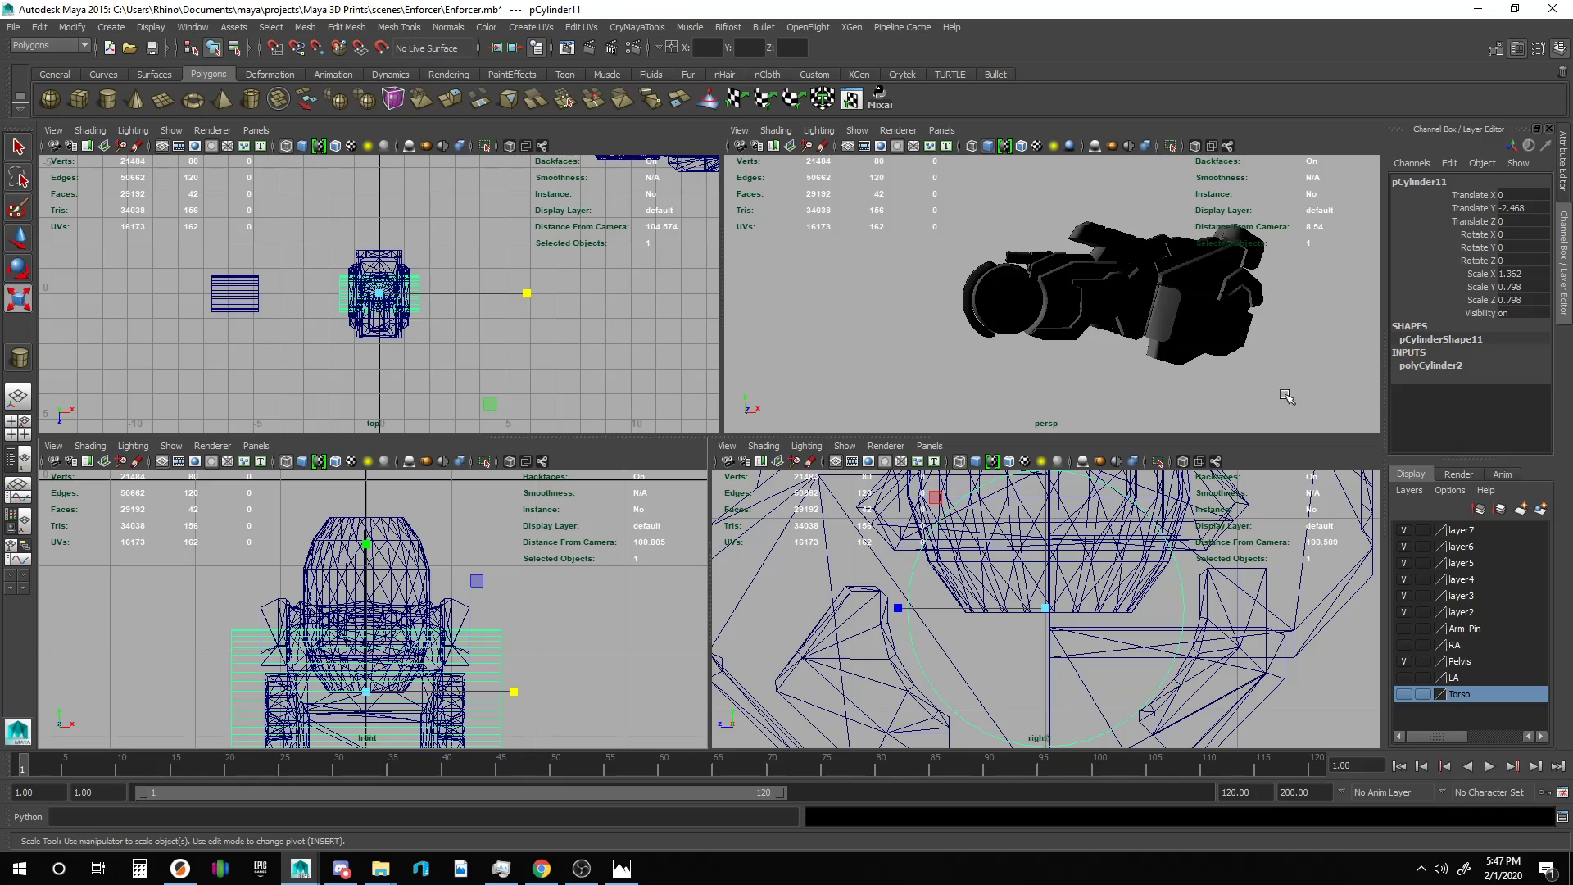
drag(1274, 363, 706, 128)
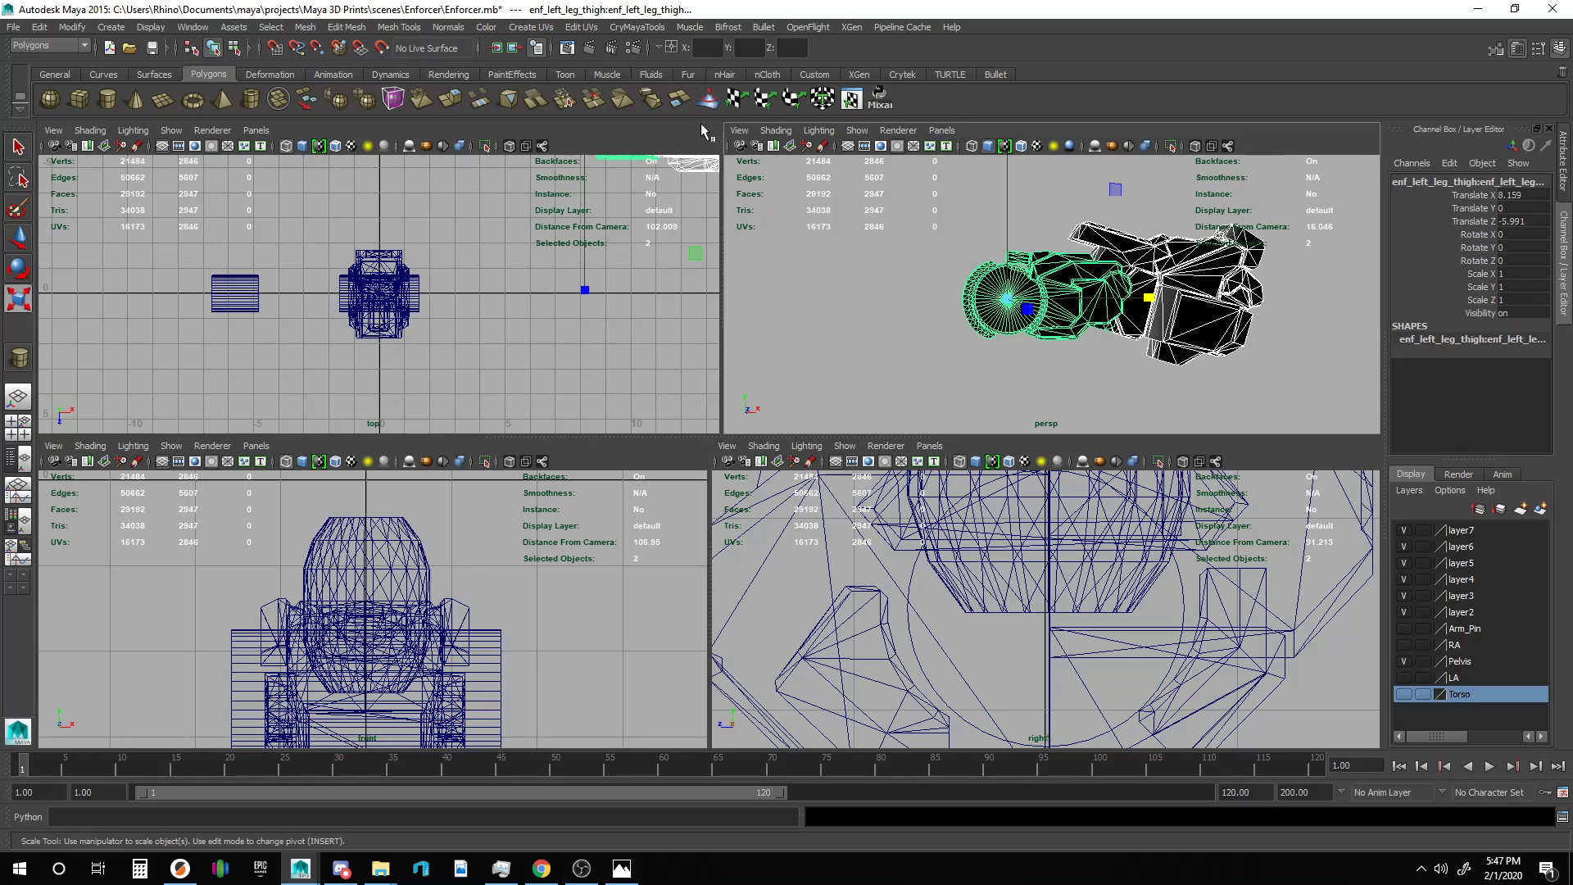
click(539, 29)
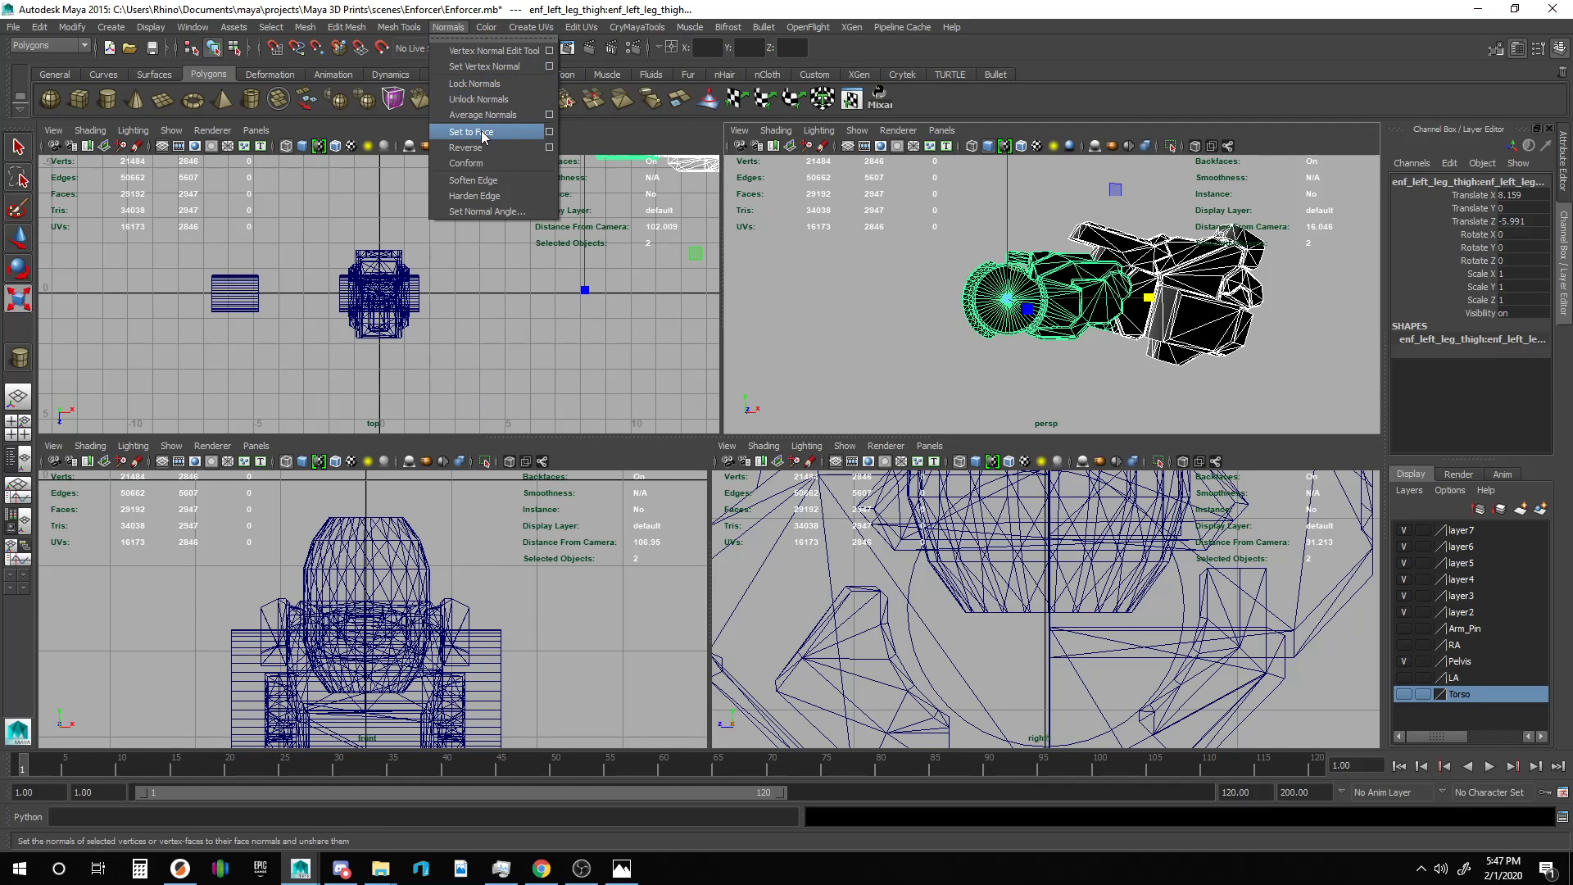
click(483, 133)
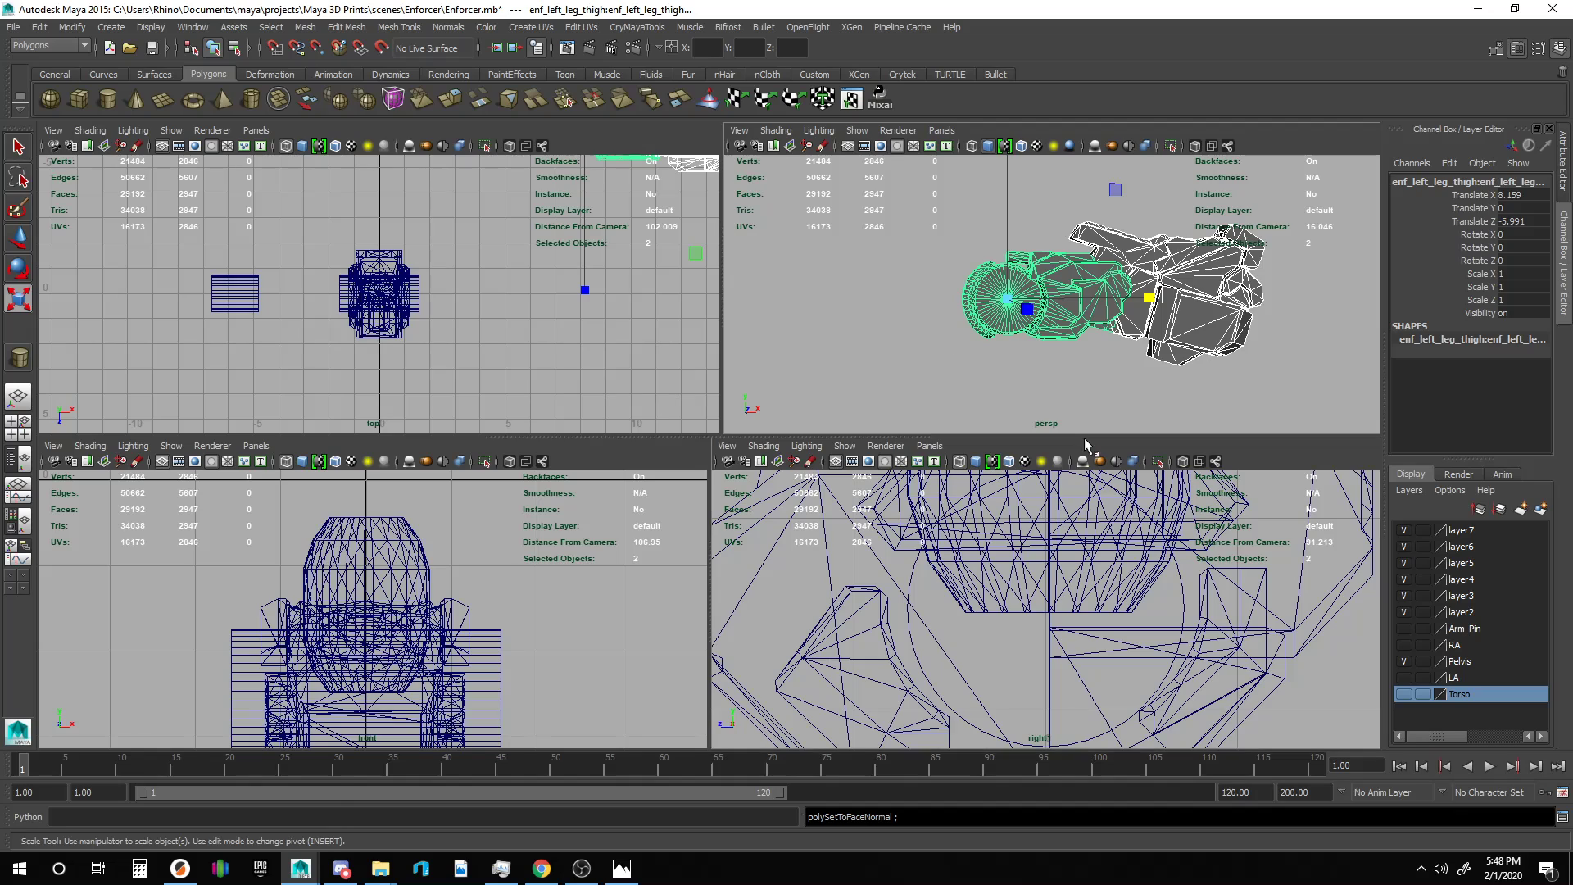
click(1076, 394)
scroll(1075, 393, up, 5)
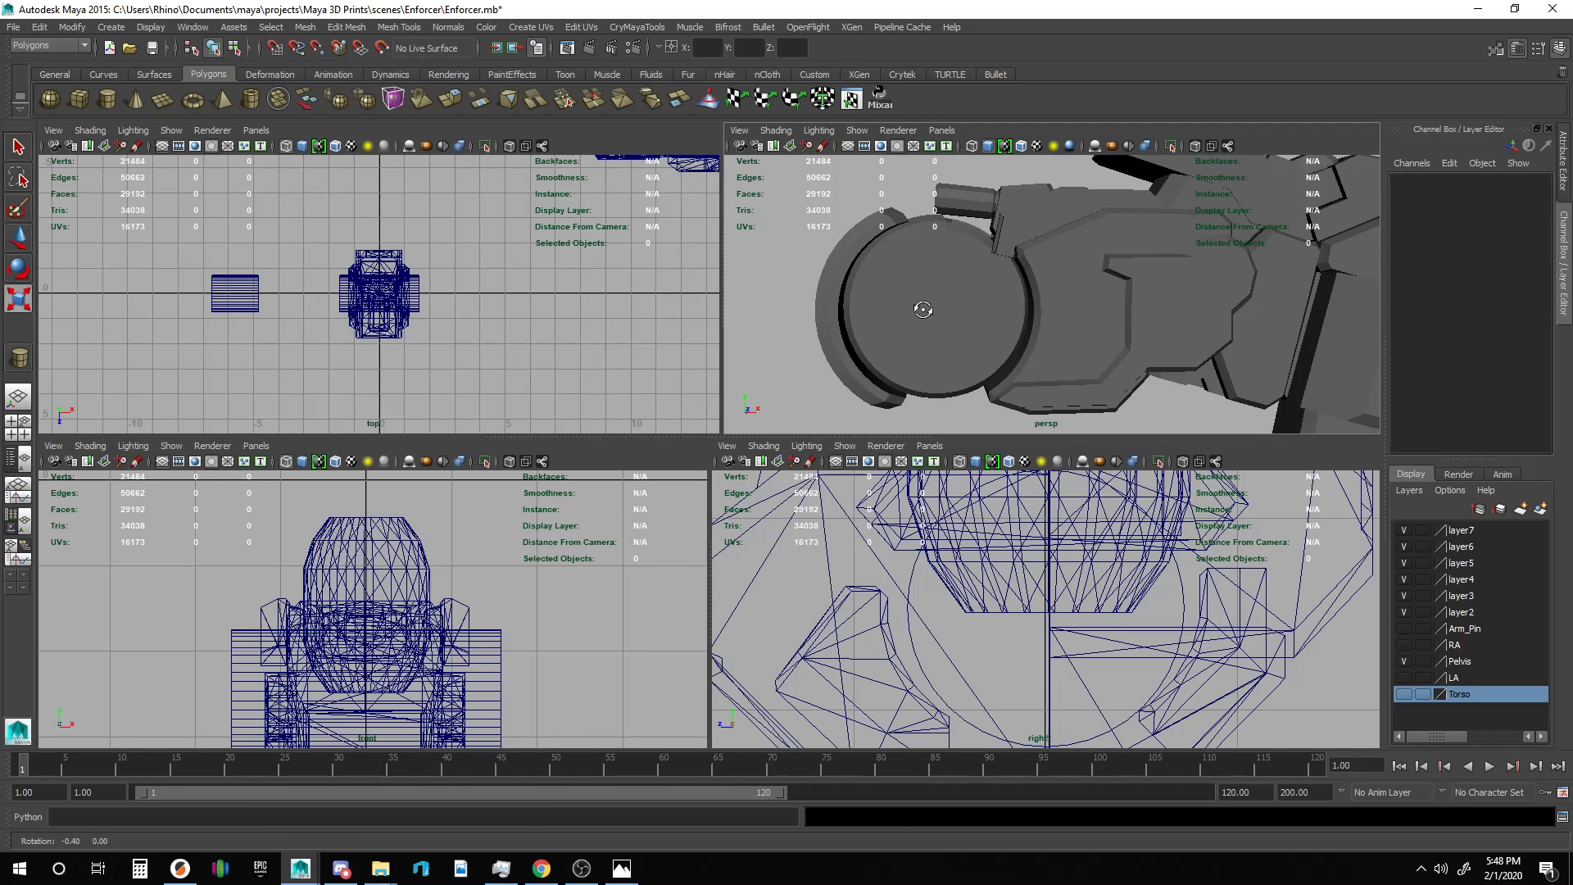
alt+drag(916, 312, 969, 292)
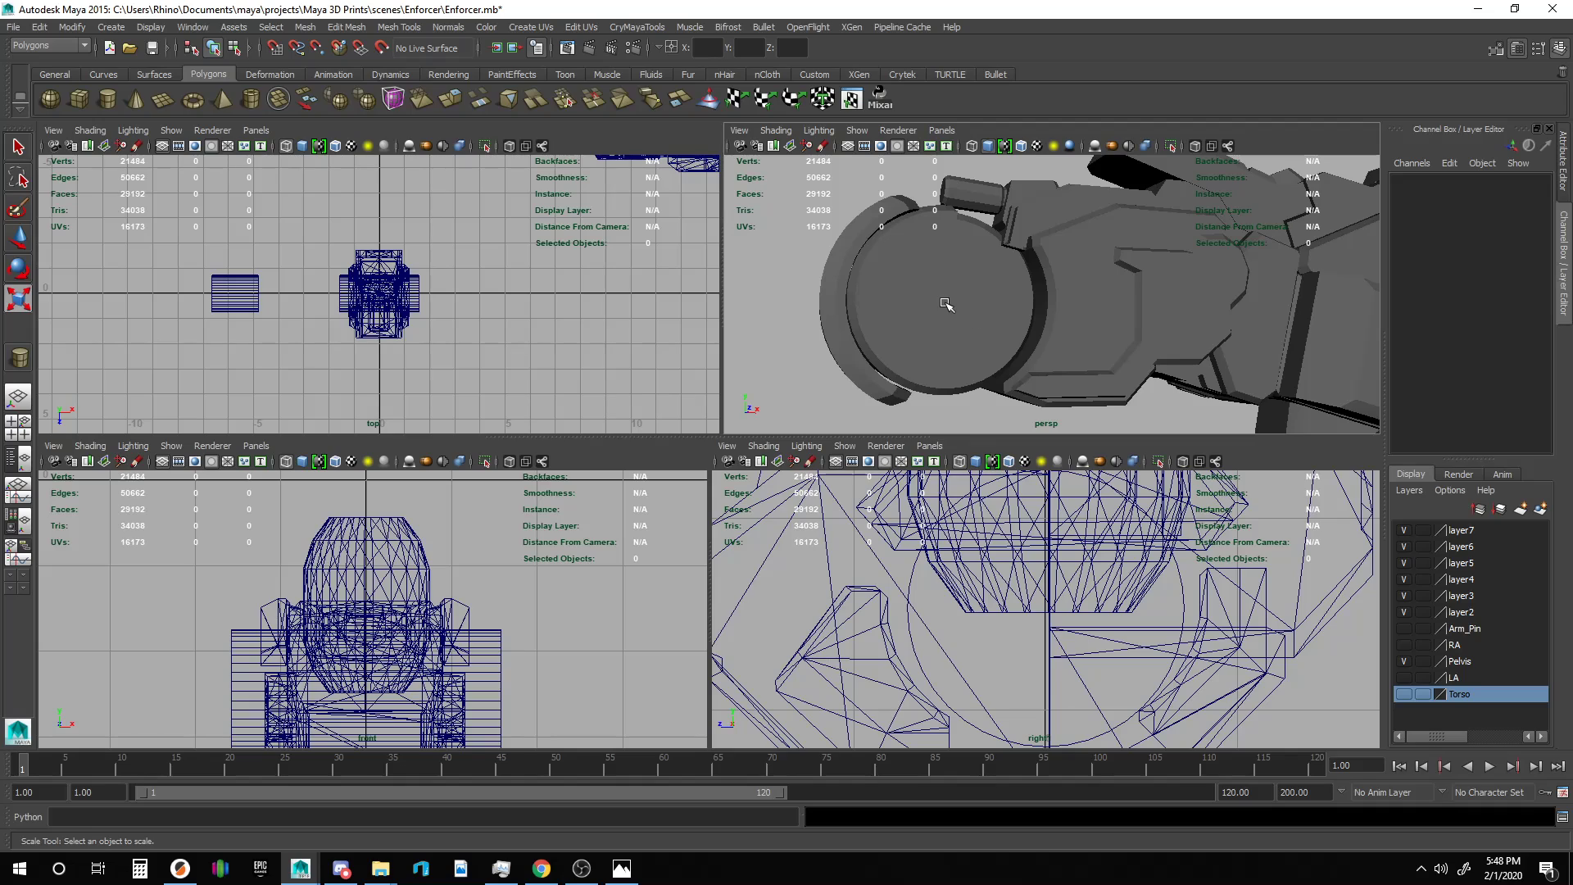
Delete the spare duplicate cylinder standing clear of the pelvis.
click(501, 666)
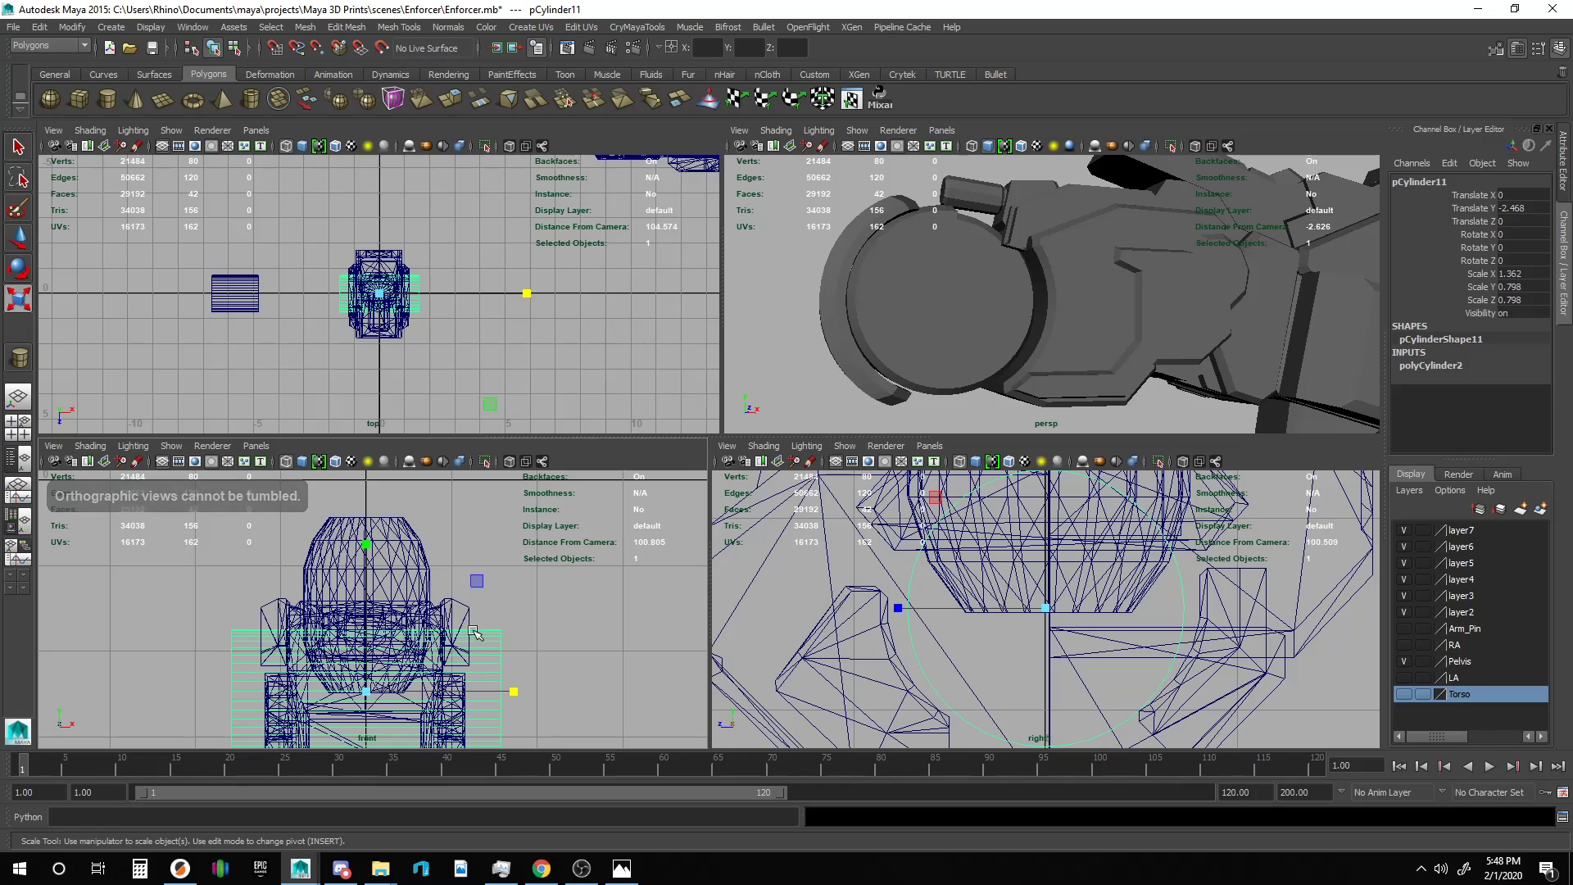
drag(281, 335, 162, 269)
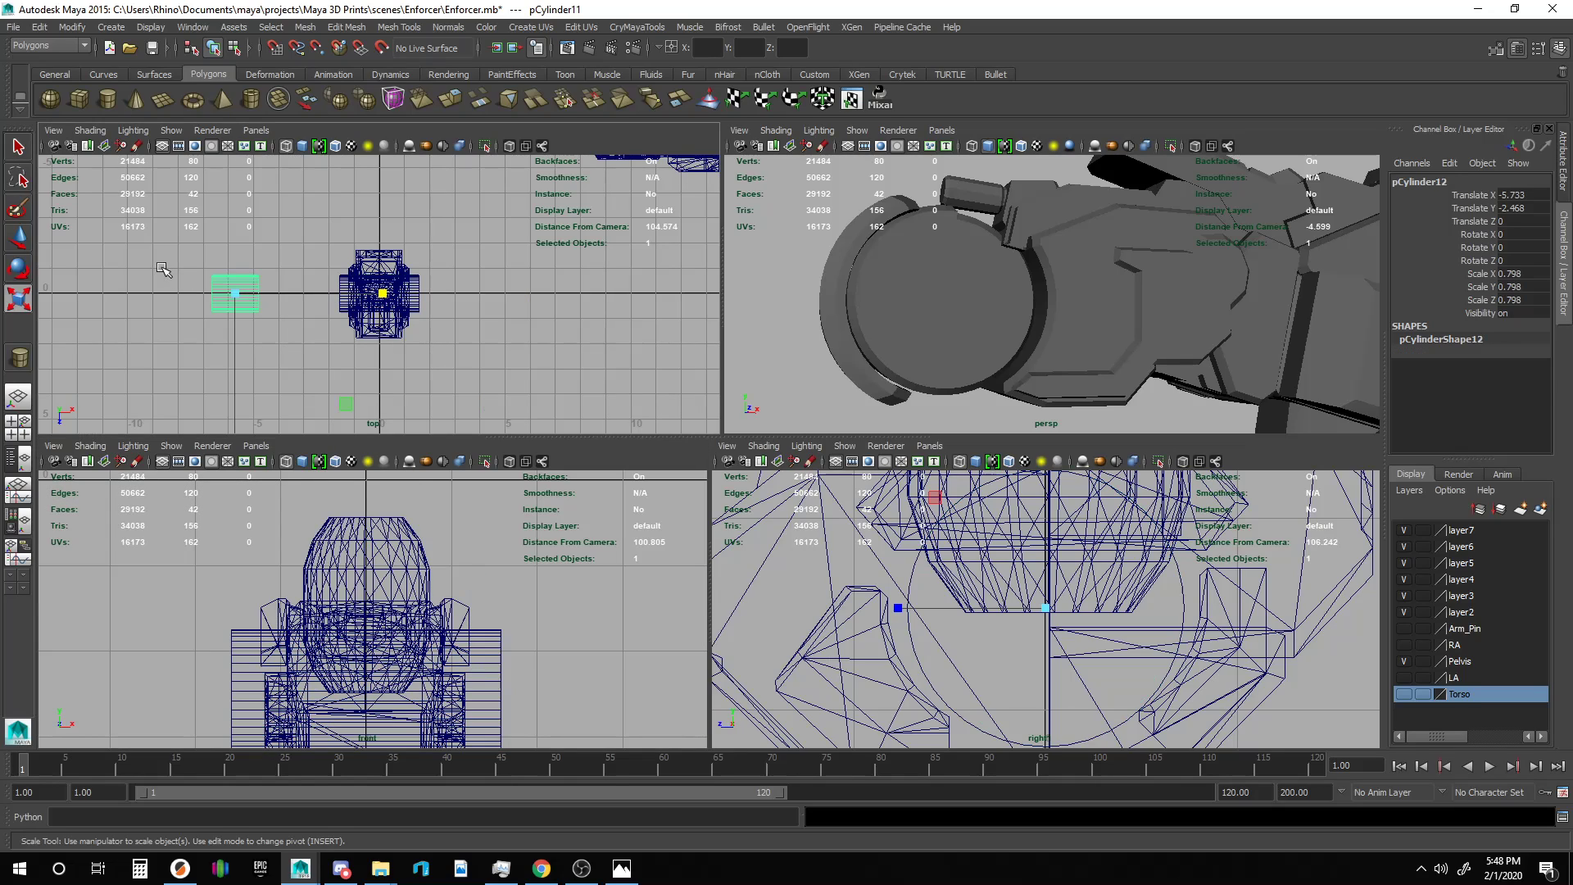
key(Delete)
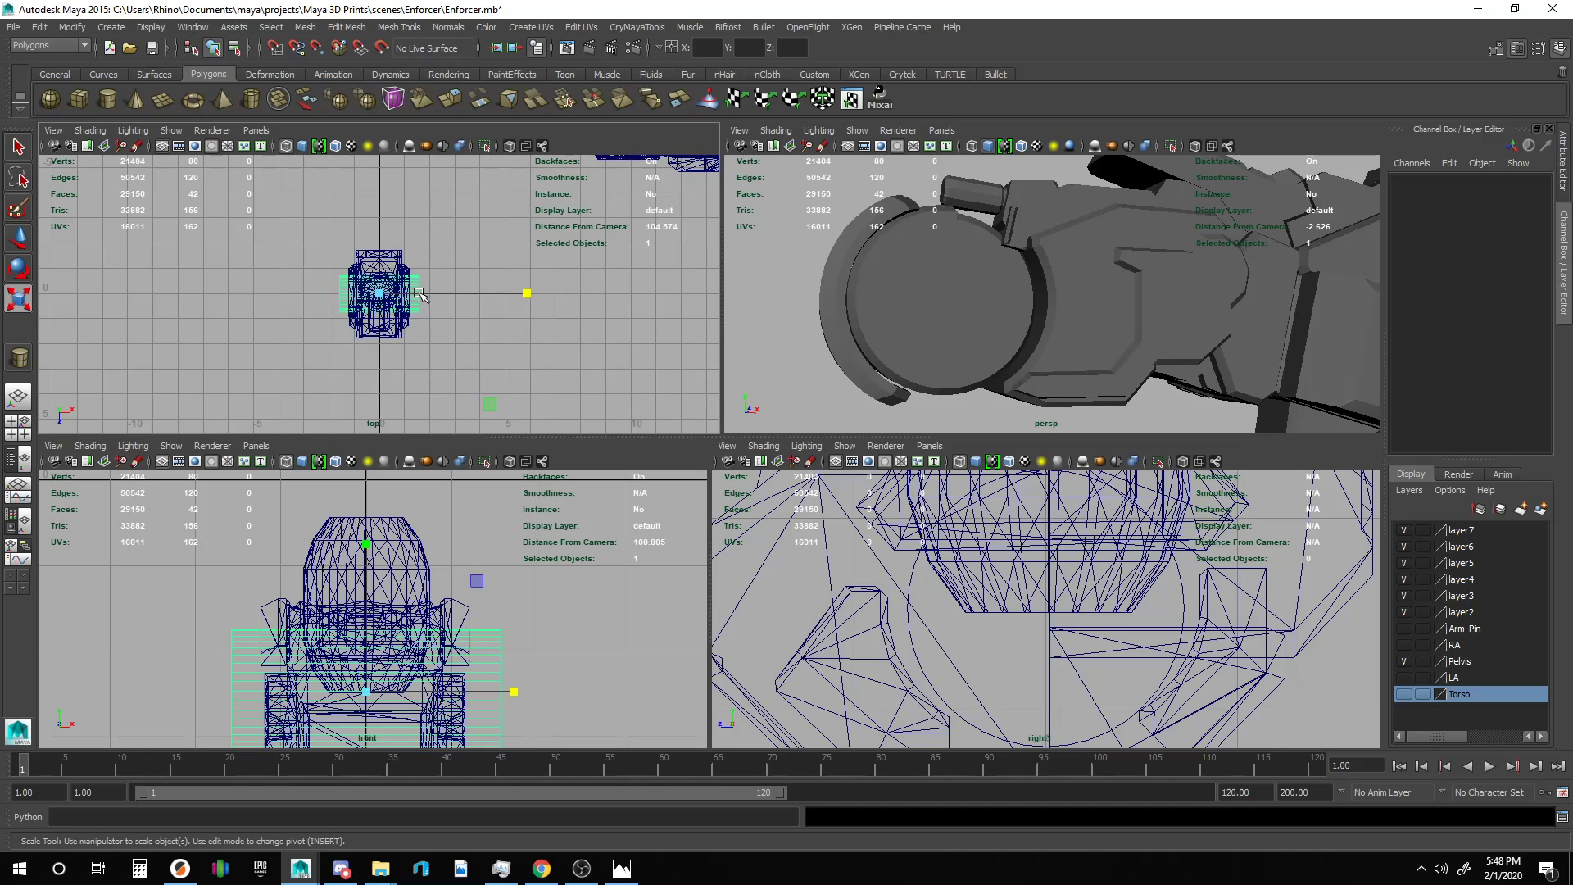
Try shrinking the pelvis cylinder uniformly to about 0.6 in Y and Z, and undo it.
click(418, 294)
drag(385, 295, 374, 292)
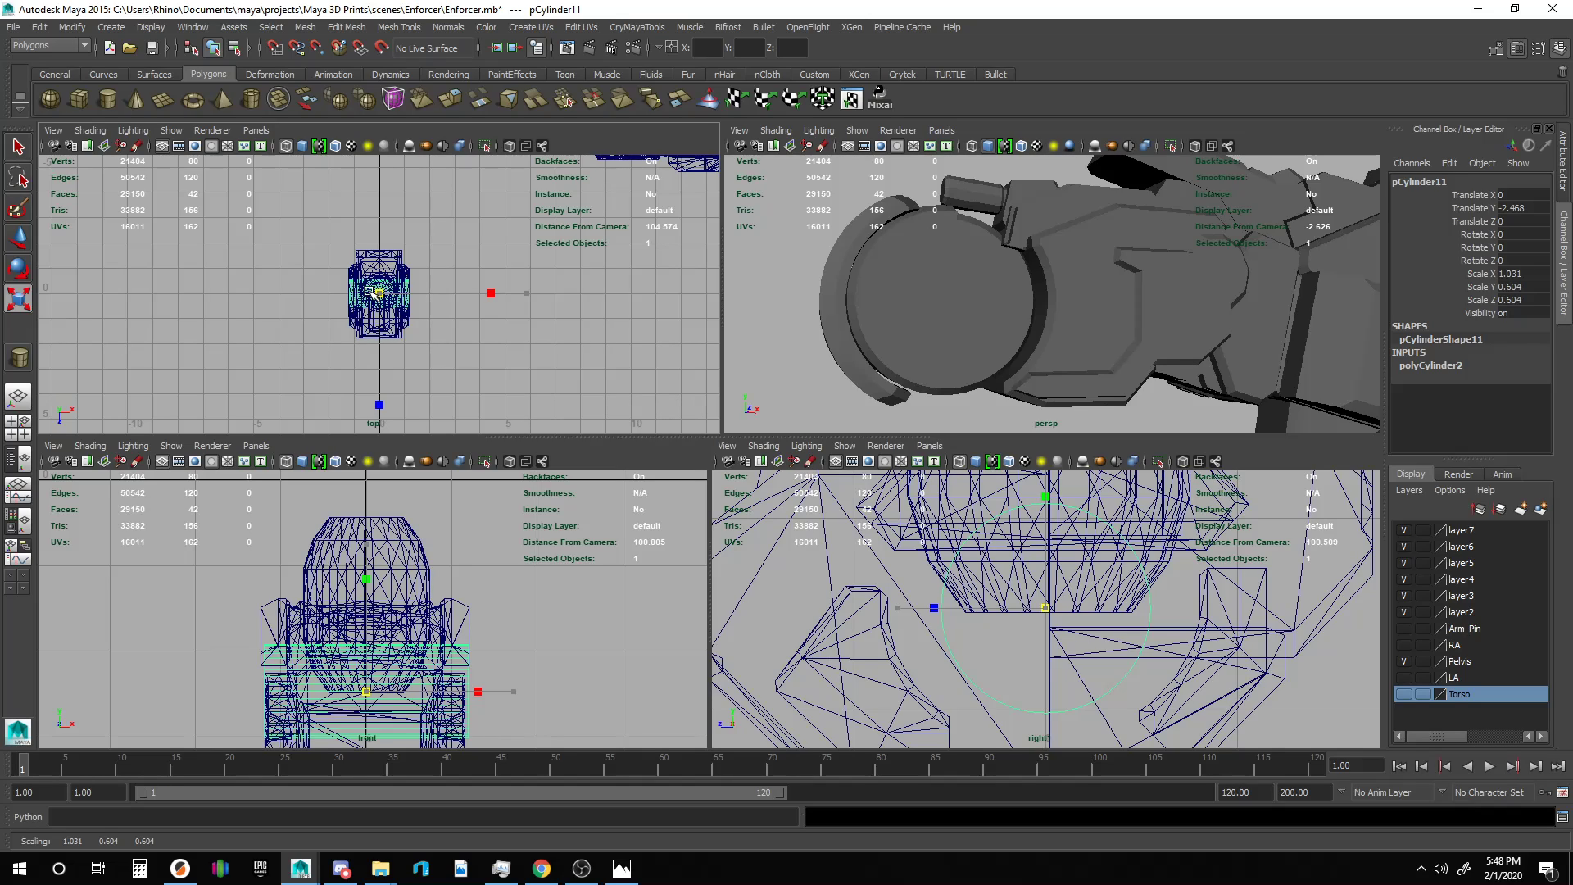
drag(374, 292, 375, 292)
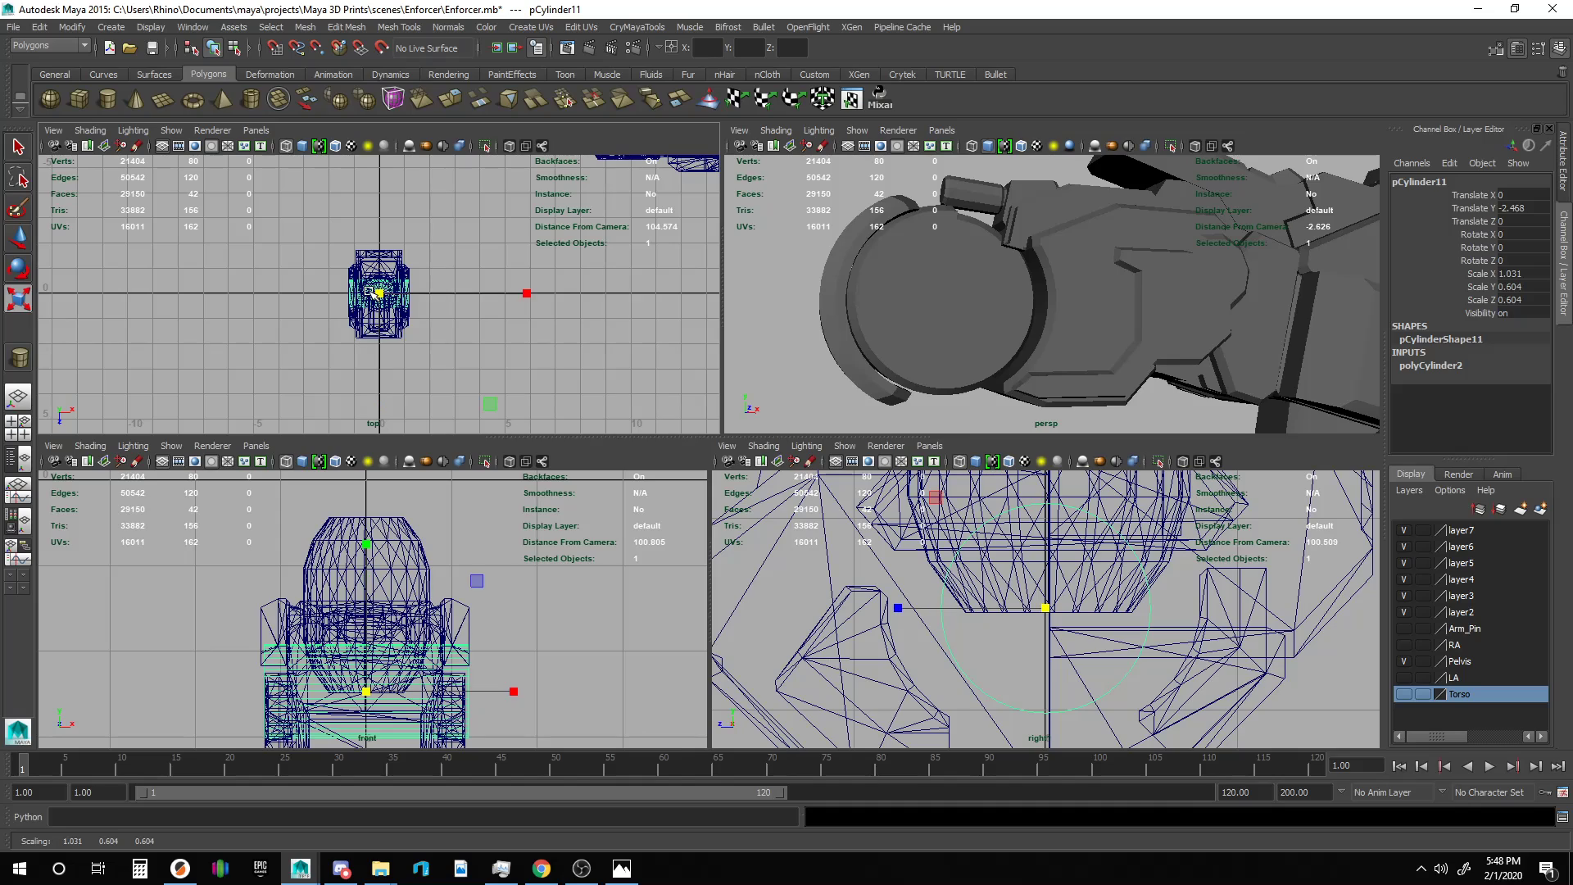
key(ctrl+z)
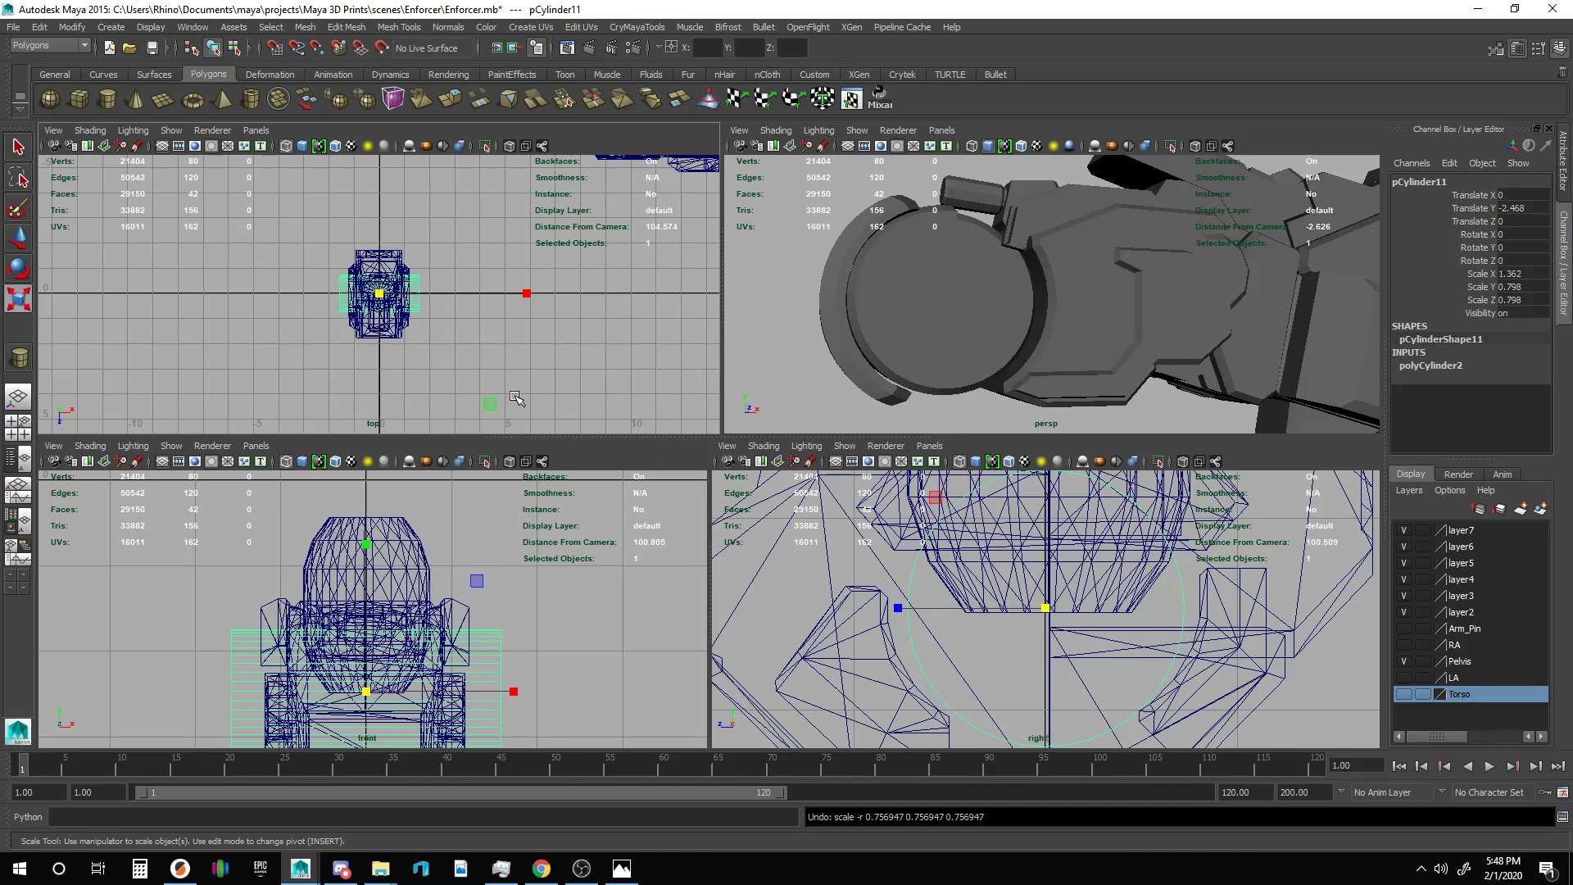
Shorten the pelvis cylinder along X to a scale of about 1.15.
drag(528, 295, 504, 295)
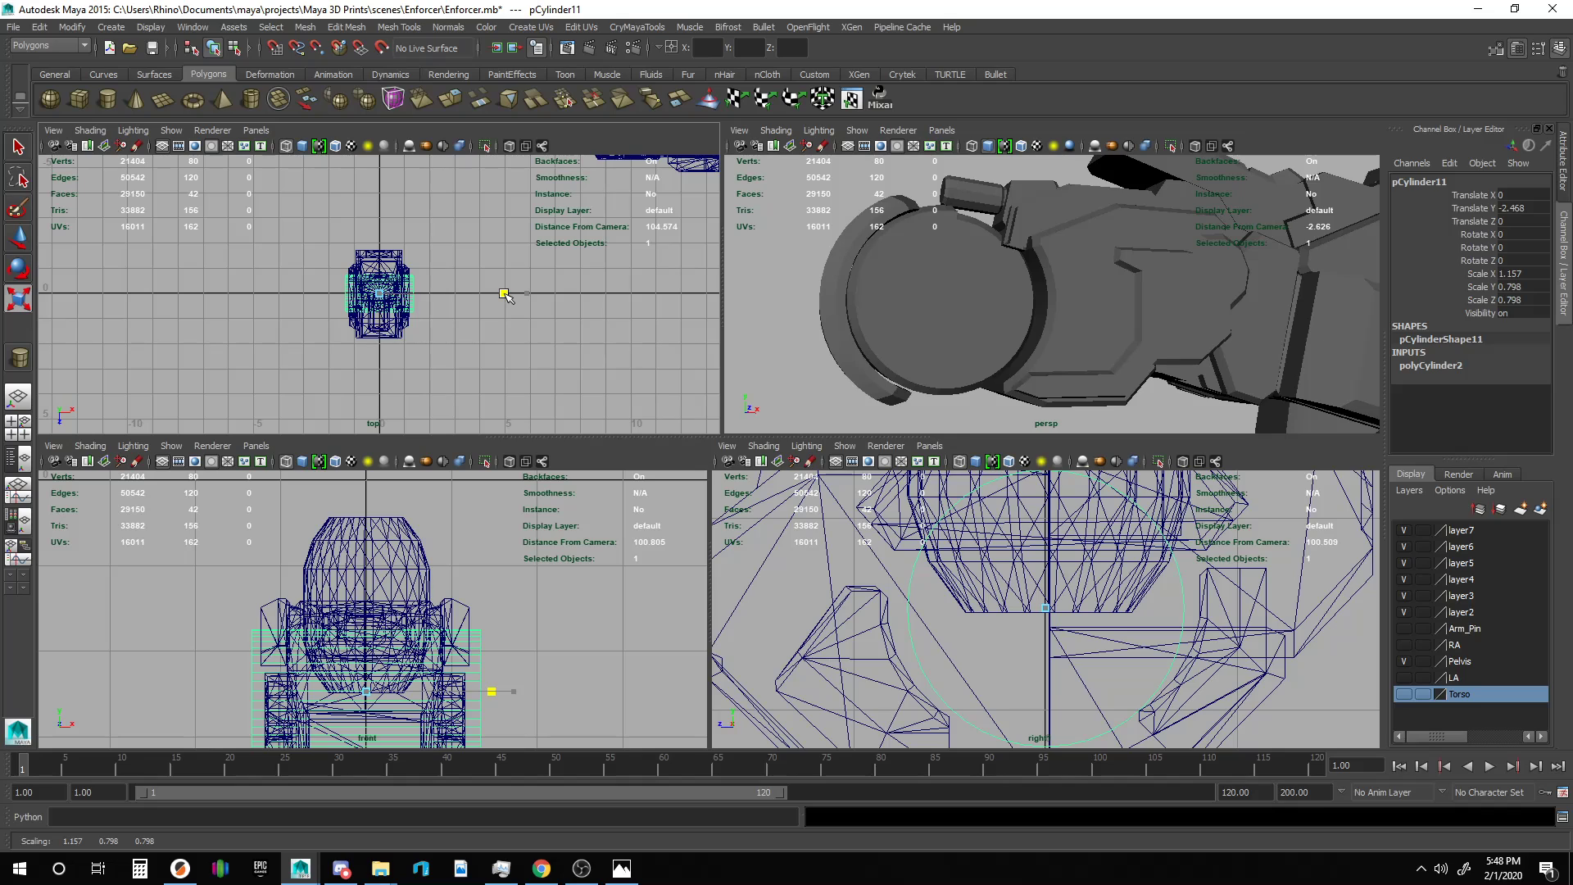
drag(505, 297, 501, 296)
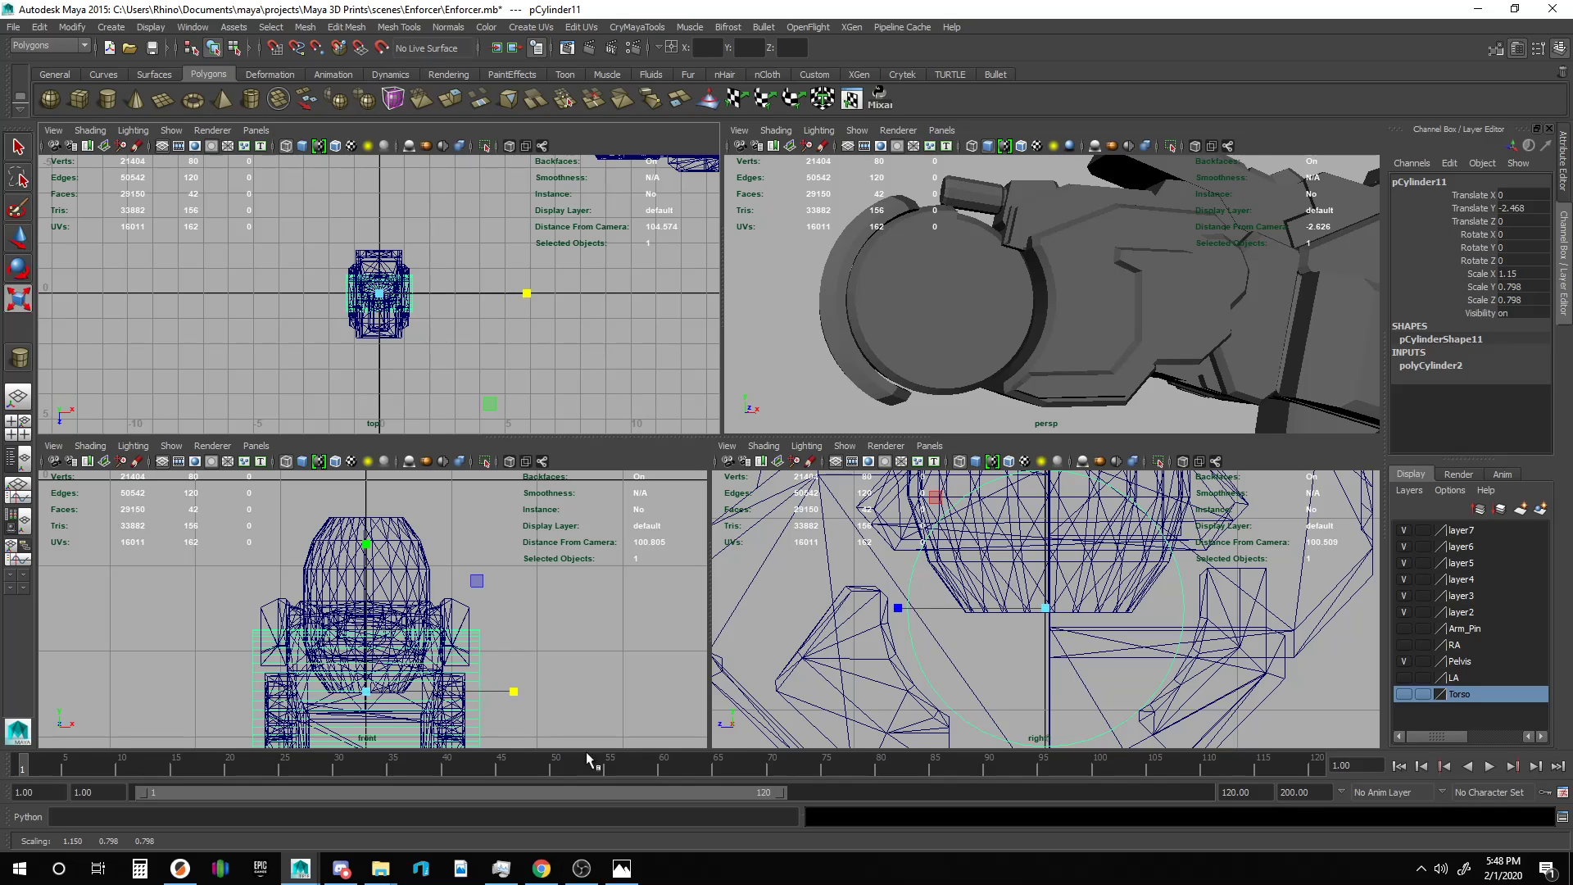
Switch to Photos, examine the mech's hips in the Enforcer Front.jpg reference image, and return to the Maya scene.
click(639, 866)
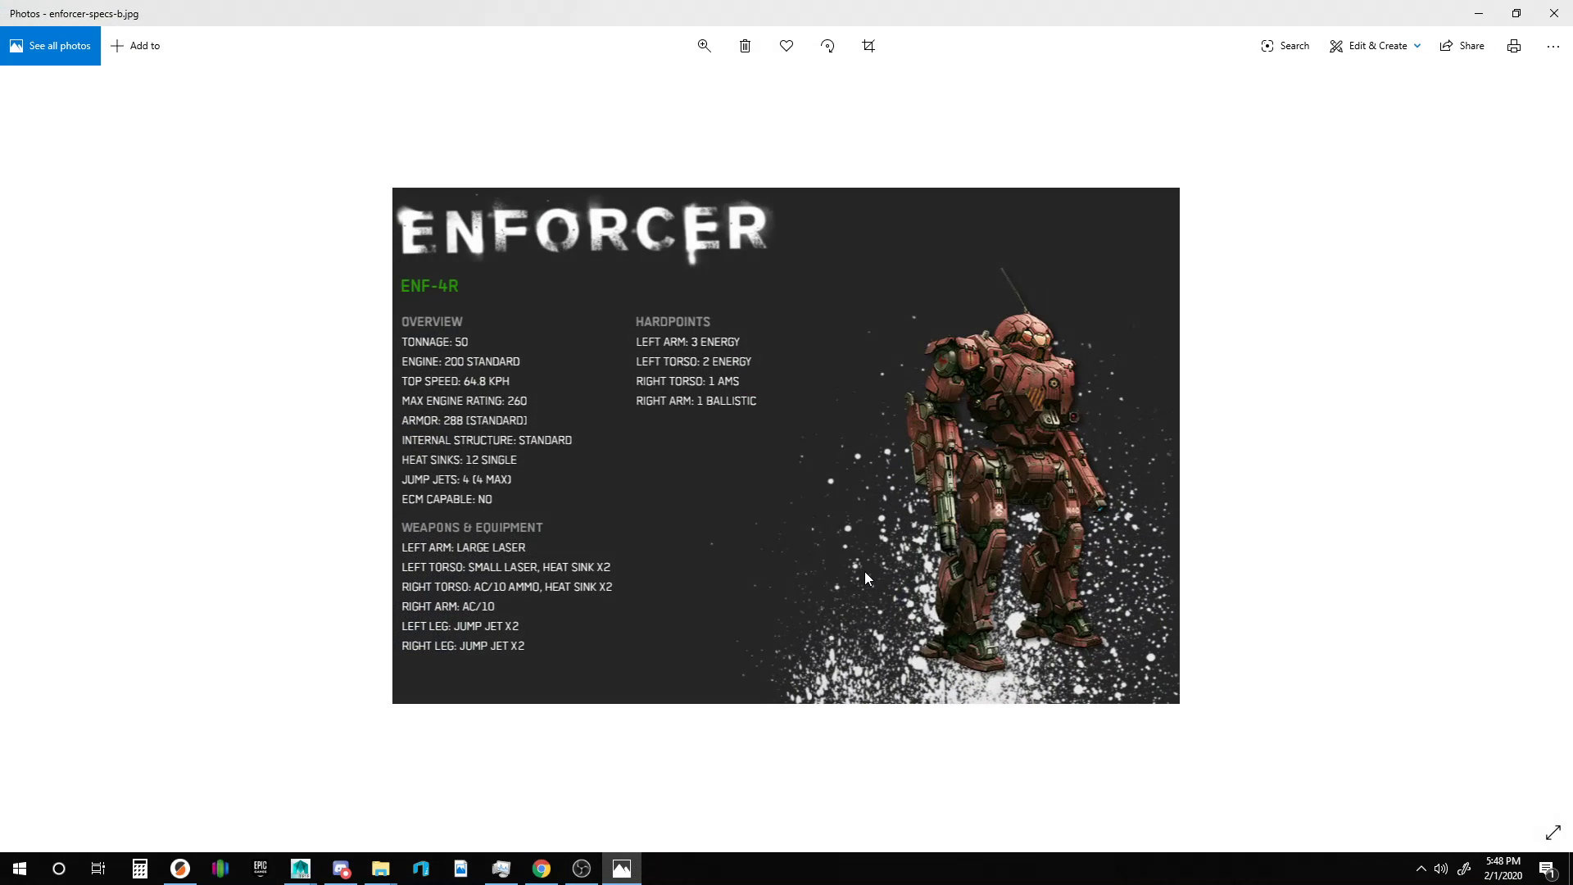
key(Left)
key(Left)
key(Left)
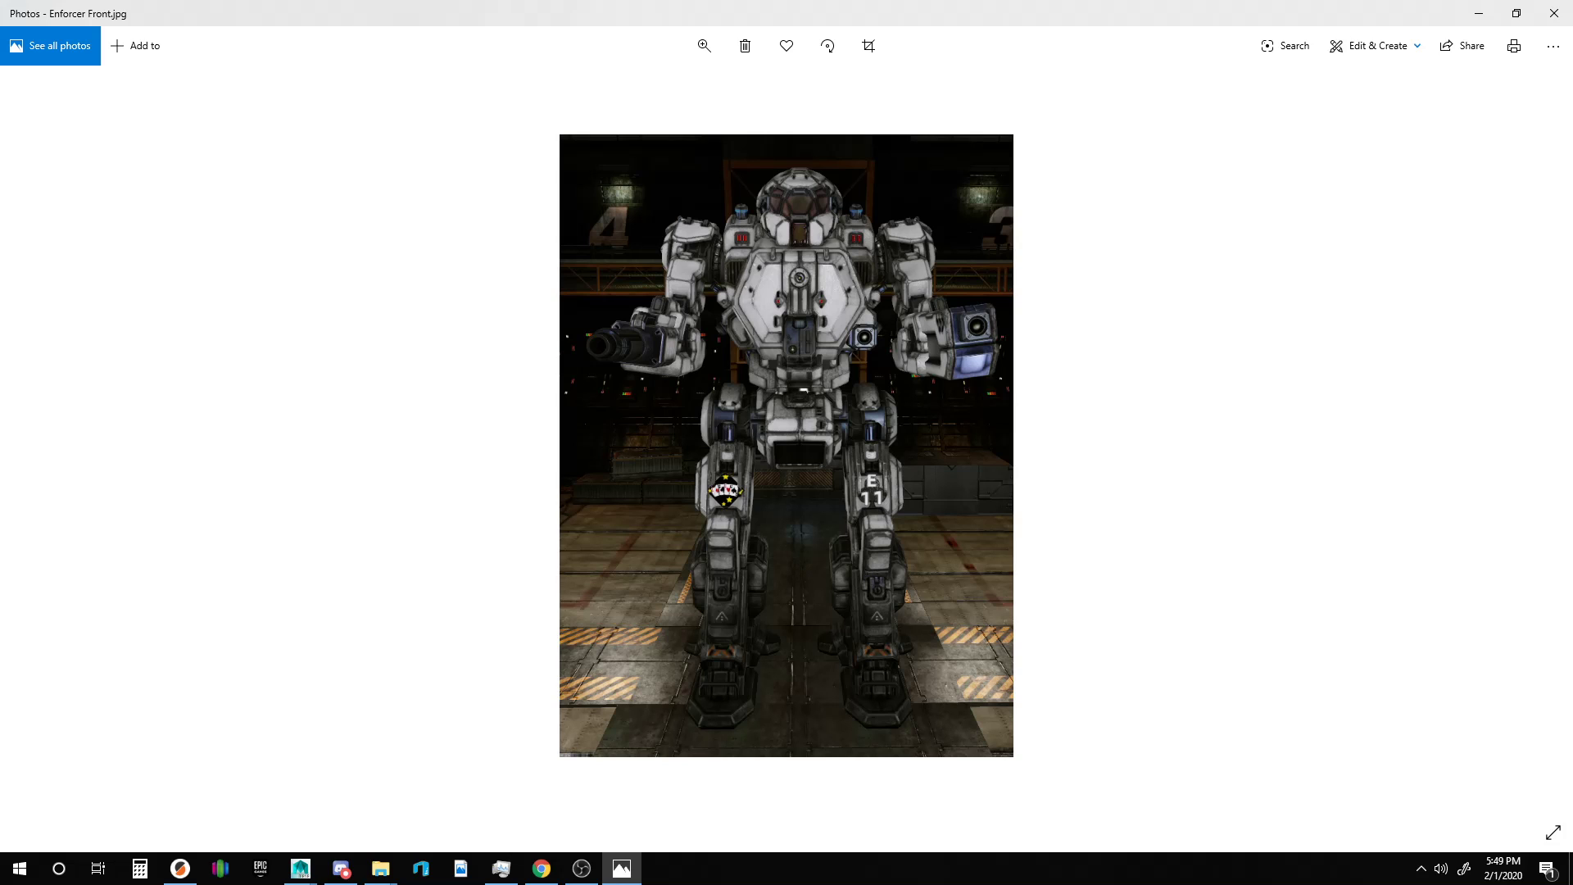
click(534, 871)
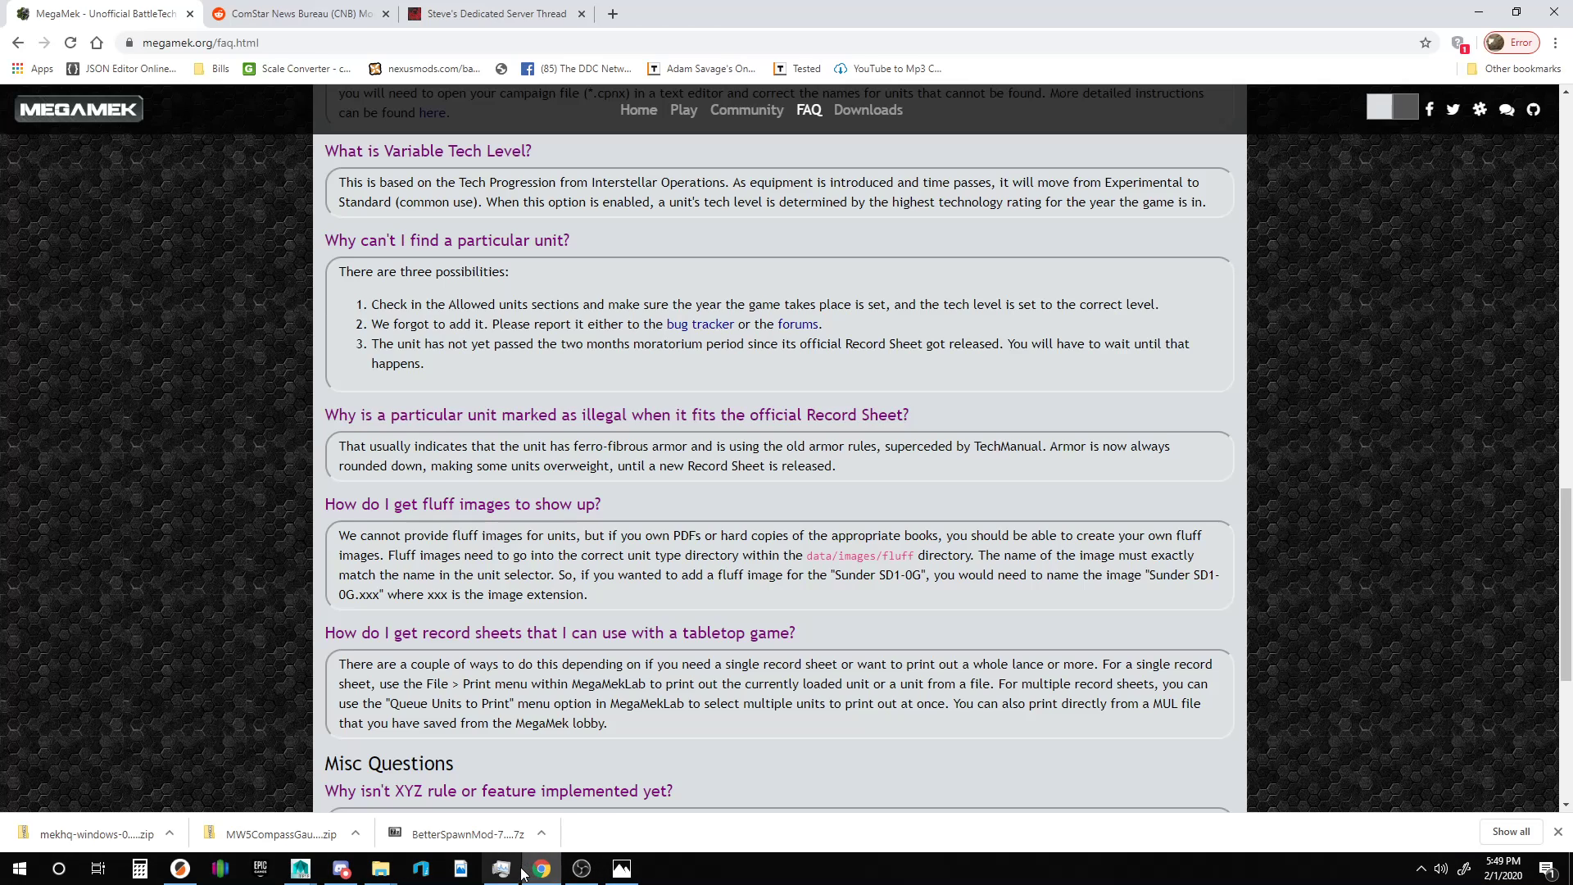
click(502, 870)
right_click(545, 875)
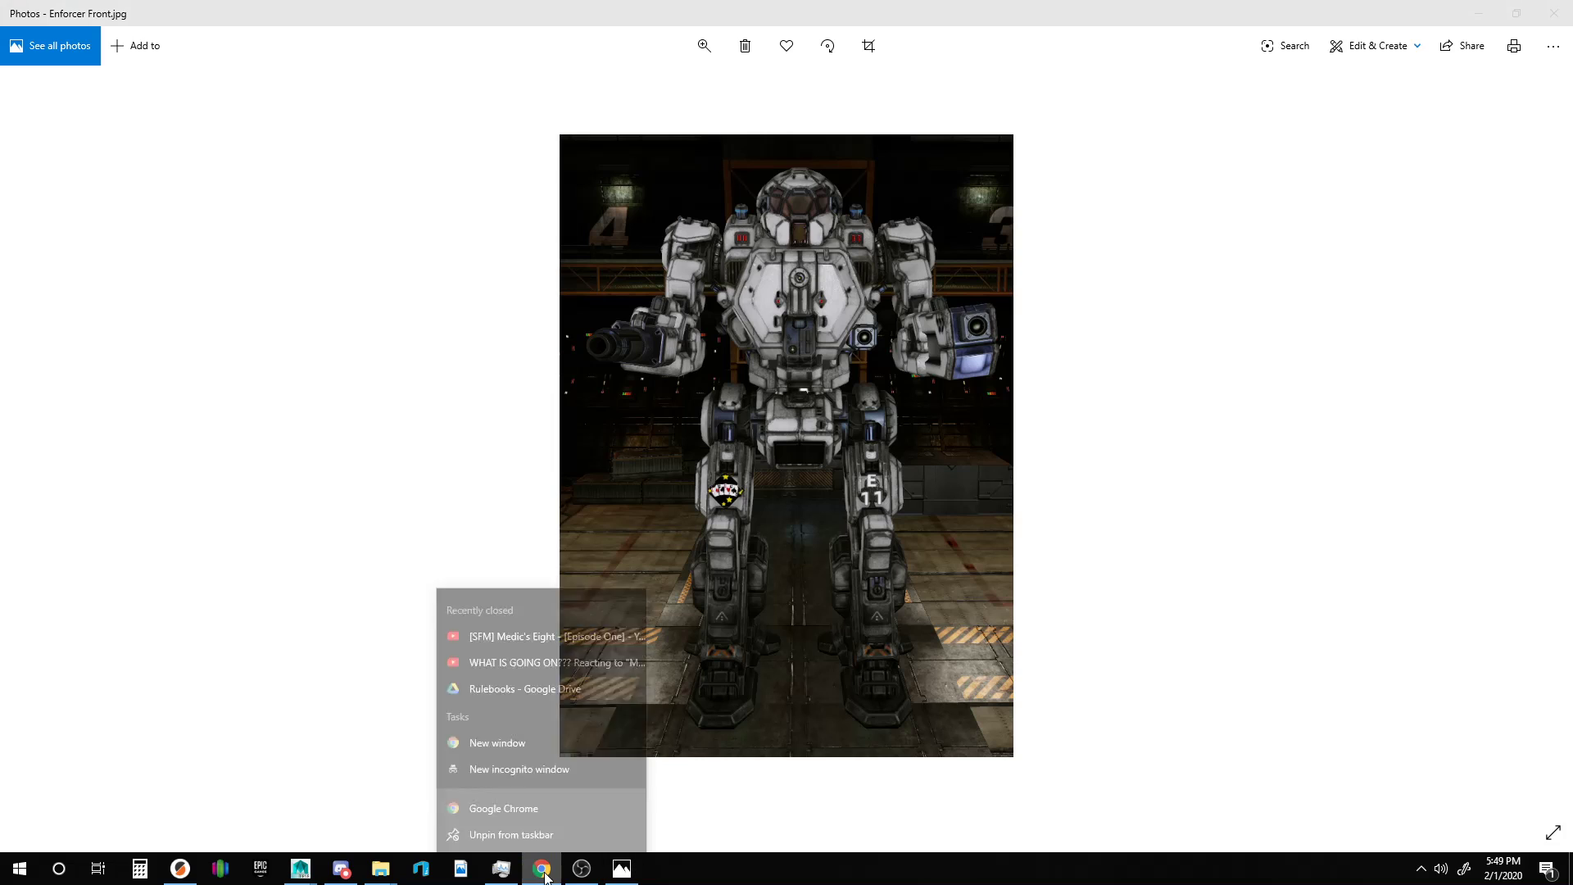
click(546, 873)
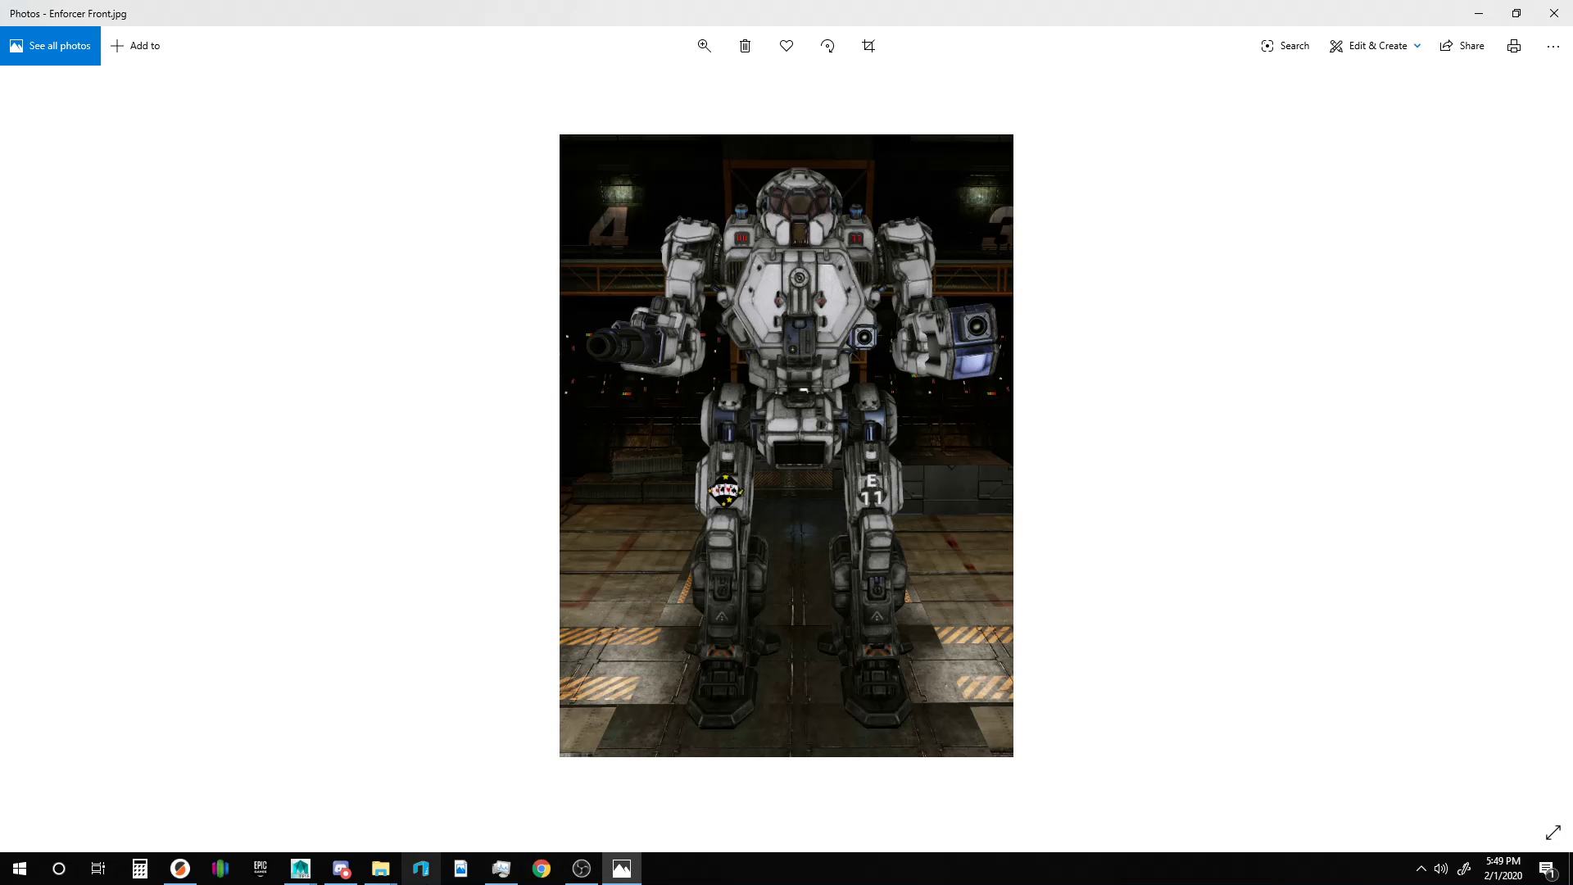
click(311, 860)
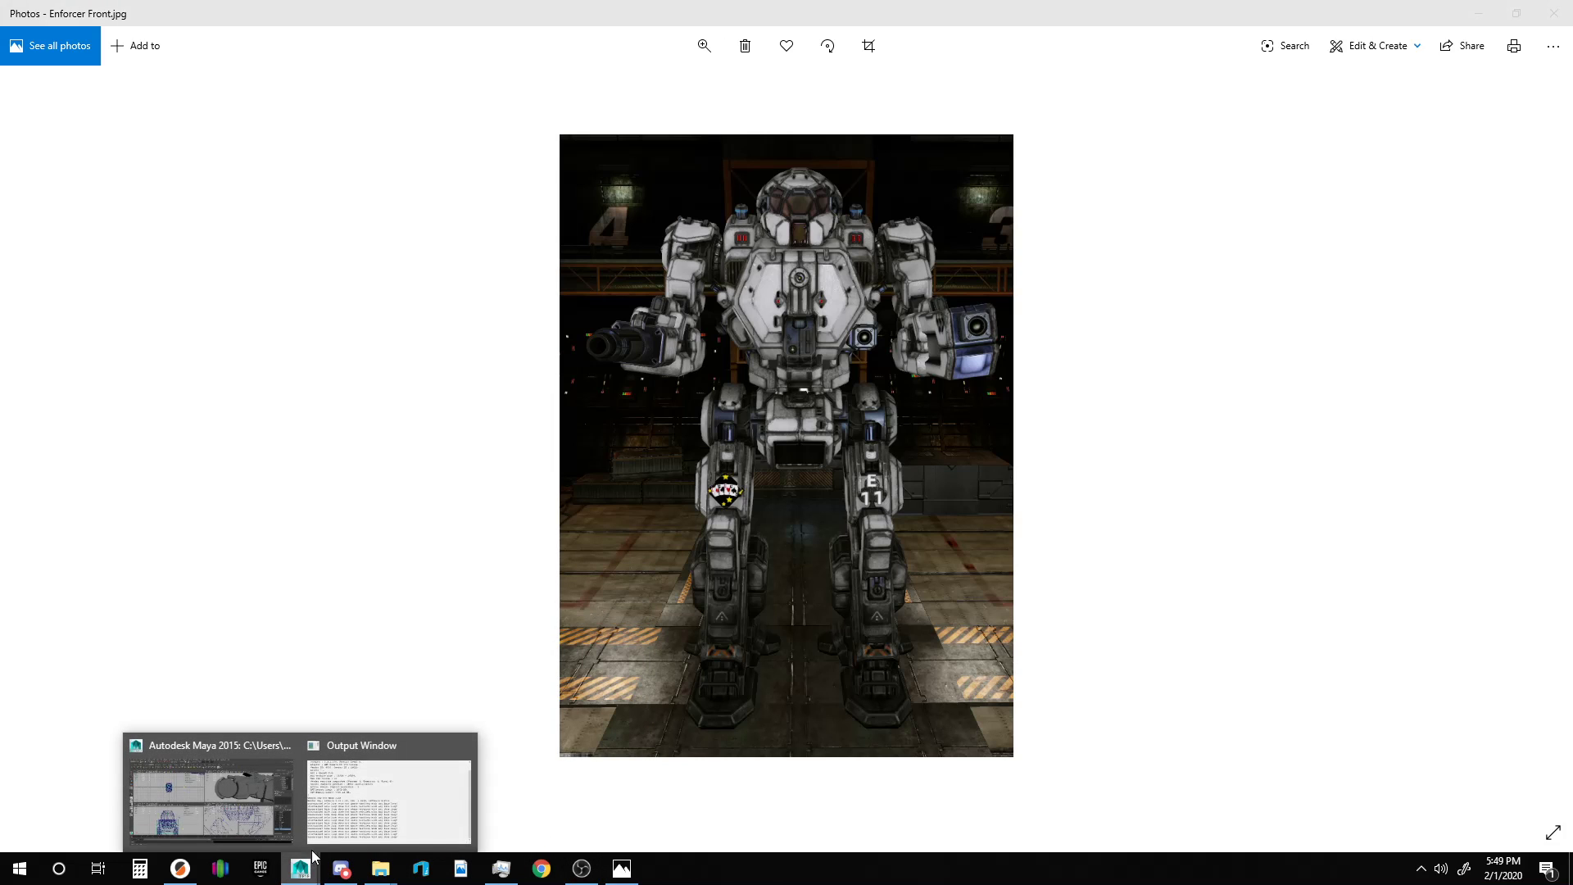
click(209, 775)
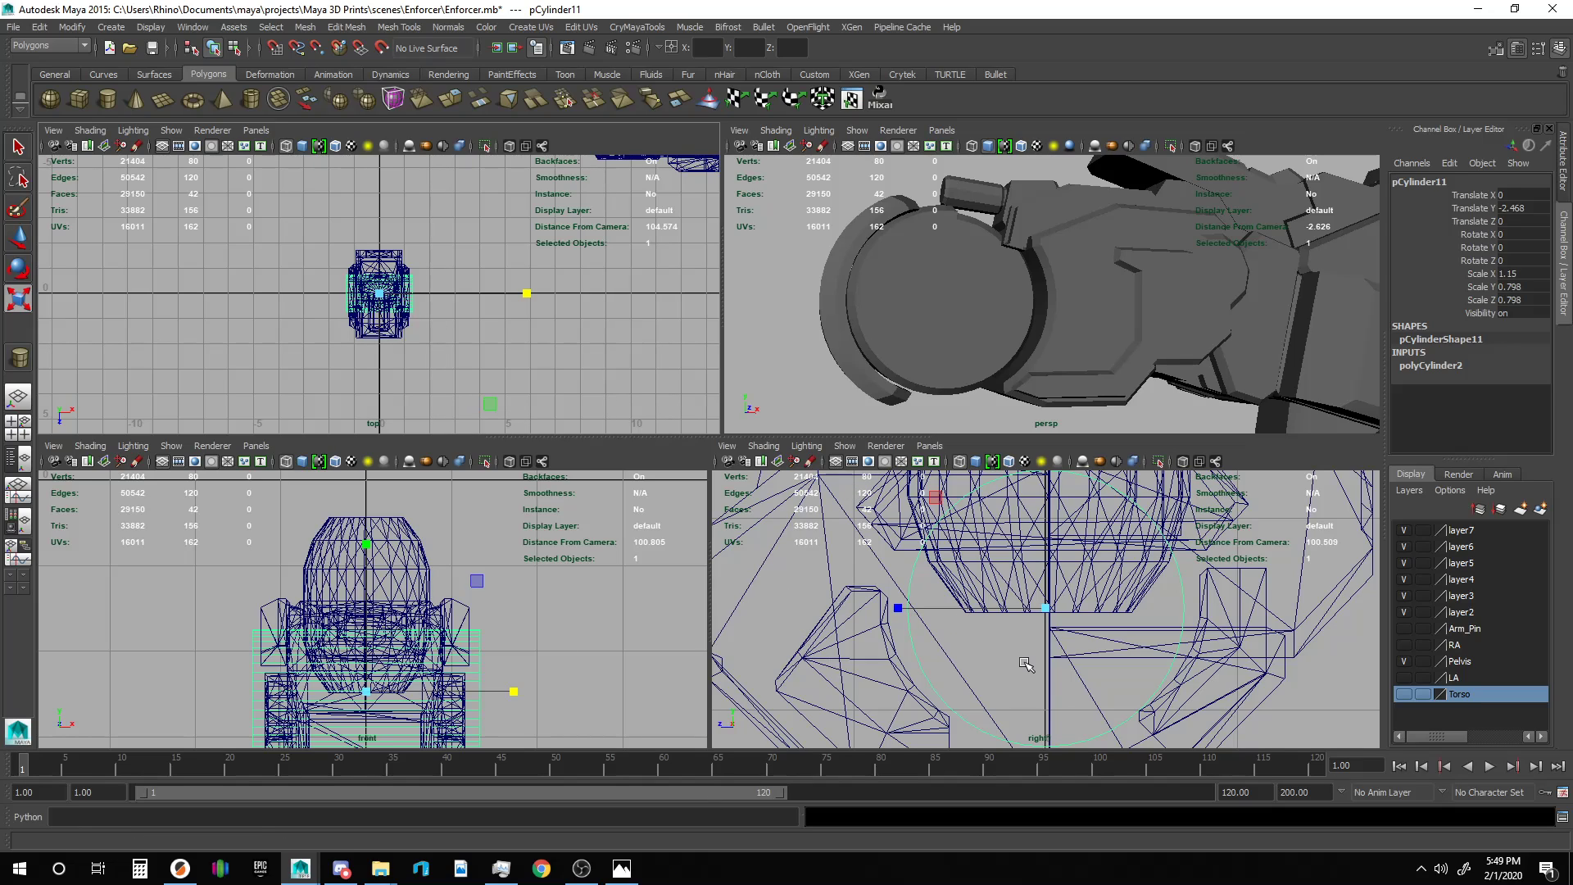
Extrude both end faces of the pelvis cylinder and scale them inward to form smaller concentric caps.
key(F11)
drag(1026, 659, 981, 645)
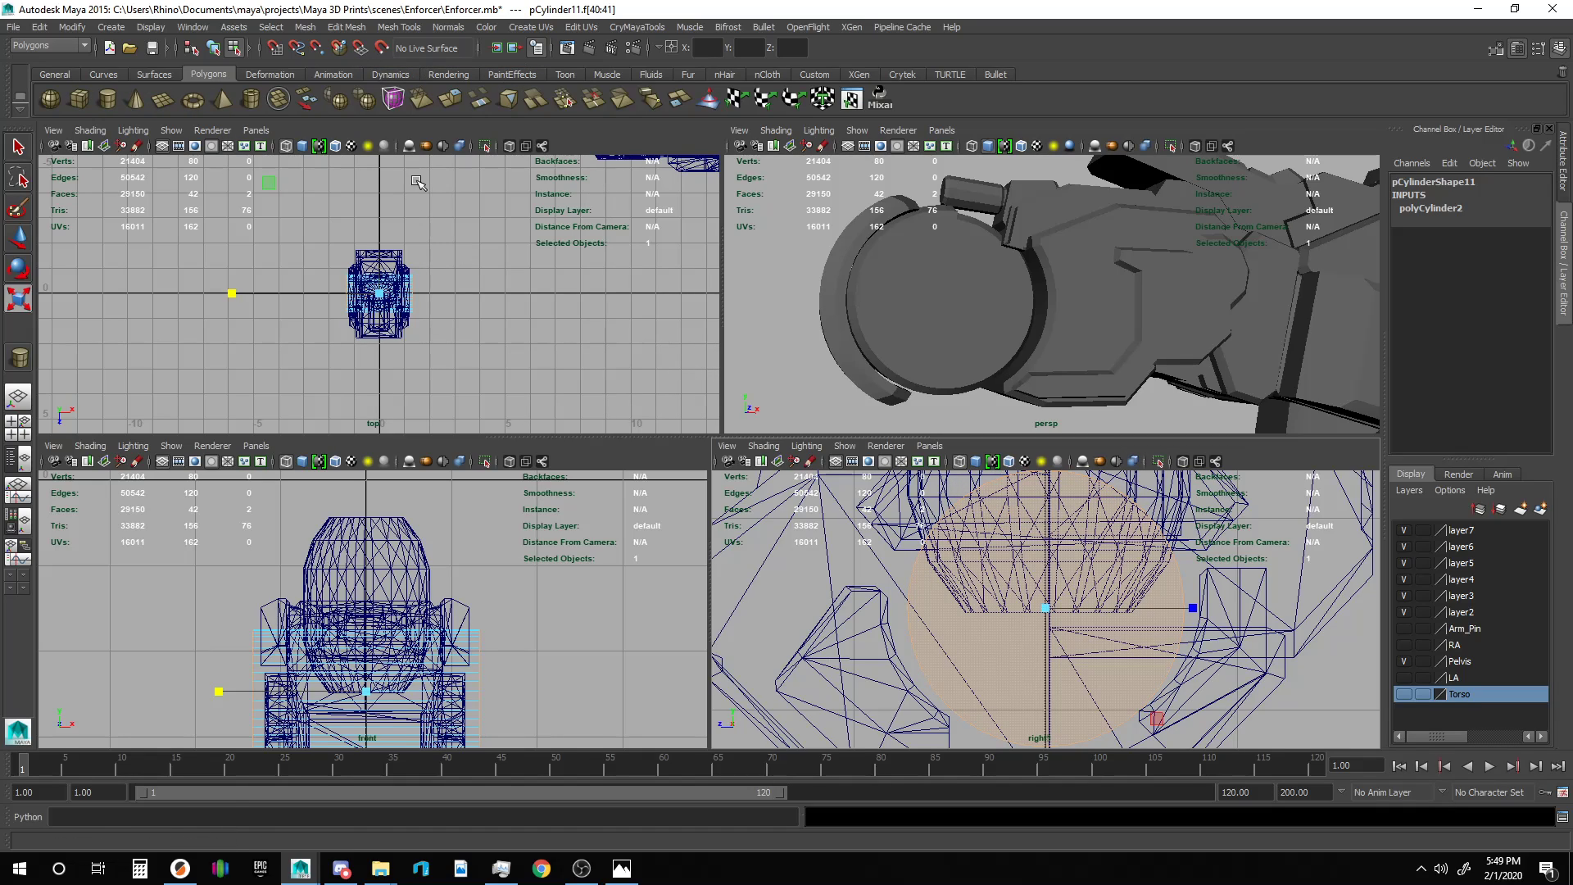
click(305, 27)
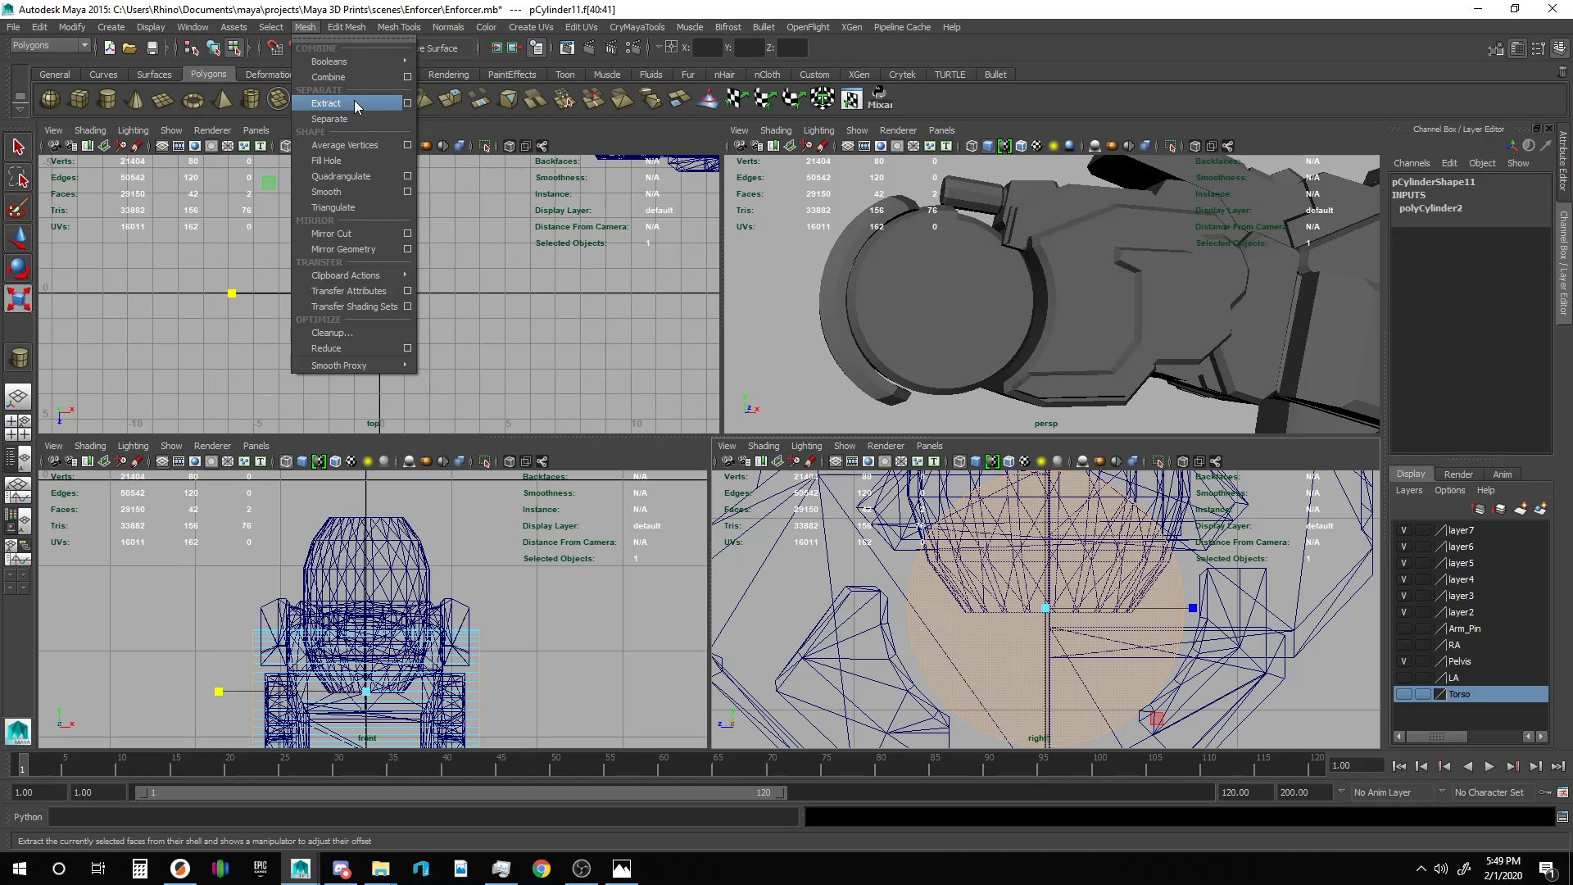
click(396, 15)
click(457, 101)
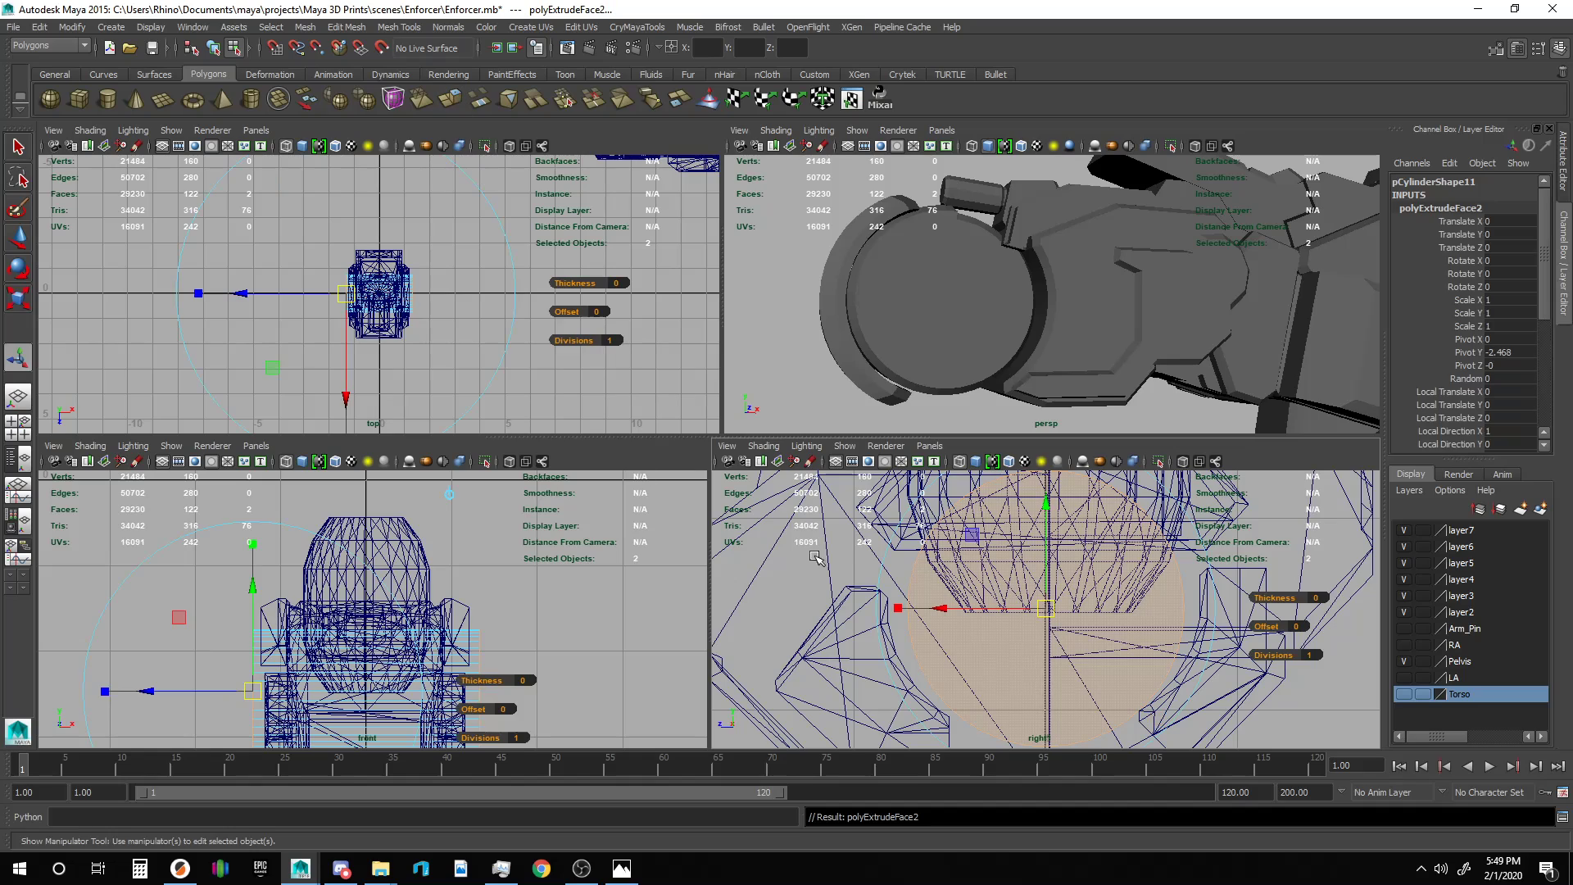
click(901, 607)
drag(1057, 607, 1041, 611)
Extrude the inset end faces outward by about 0.684 in local Z and return to object selection.
key(w)
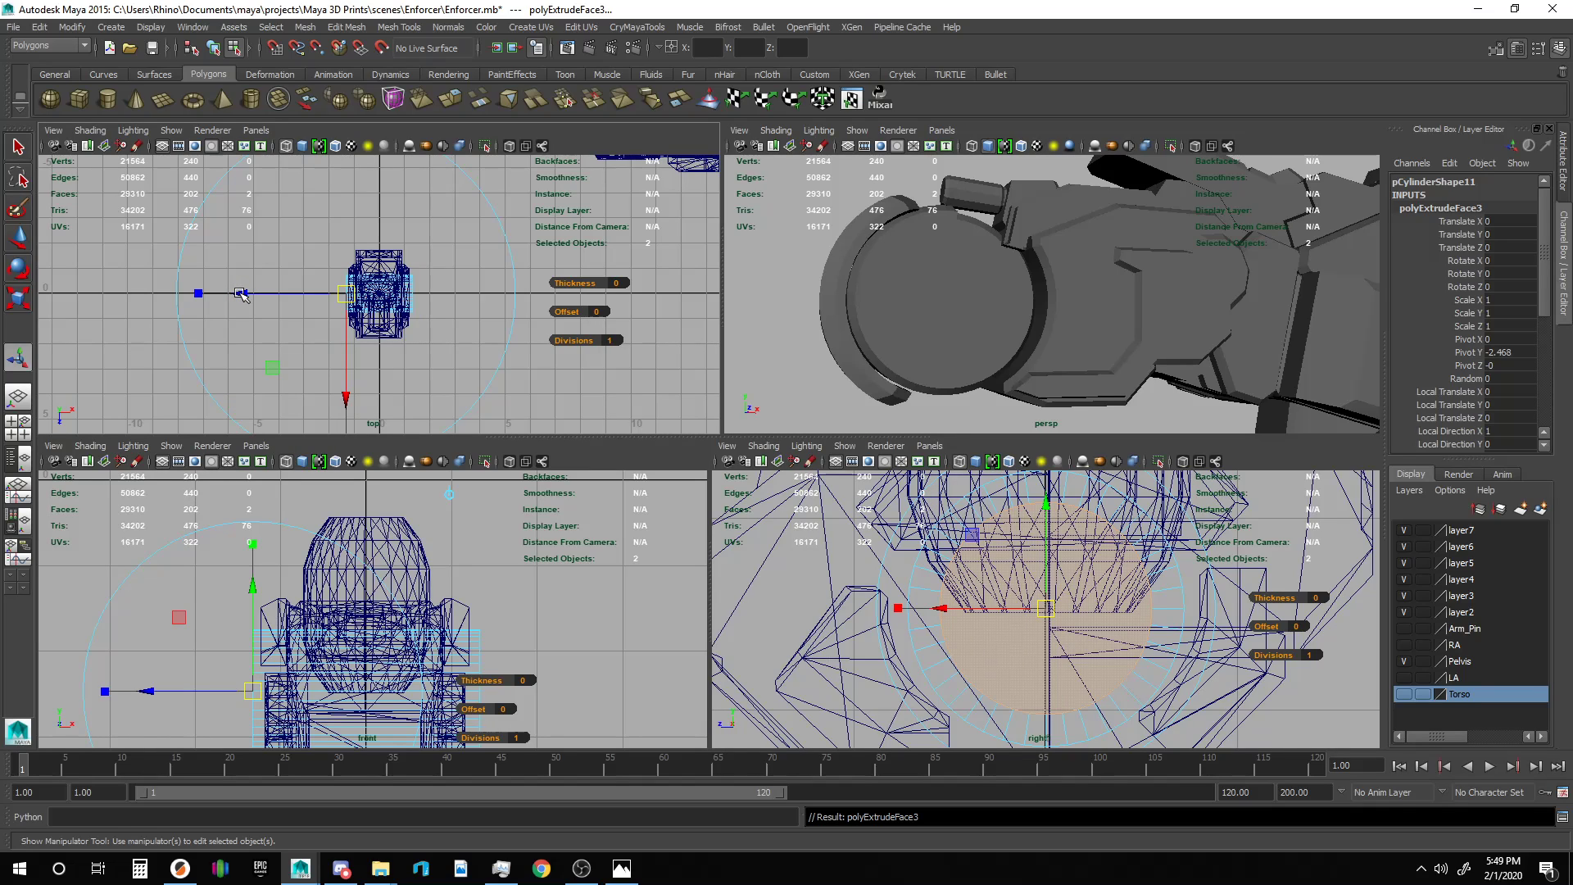
shift+drag(243, 293, 227, 293)
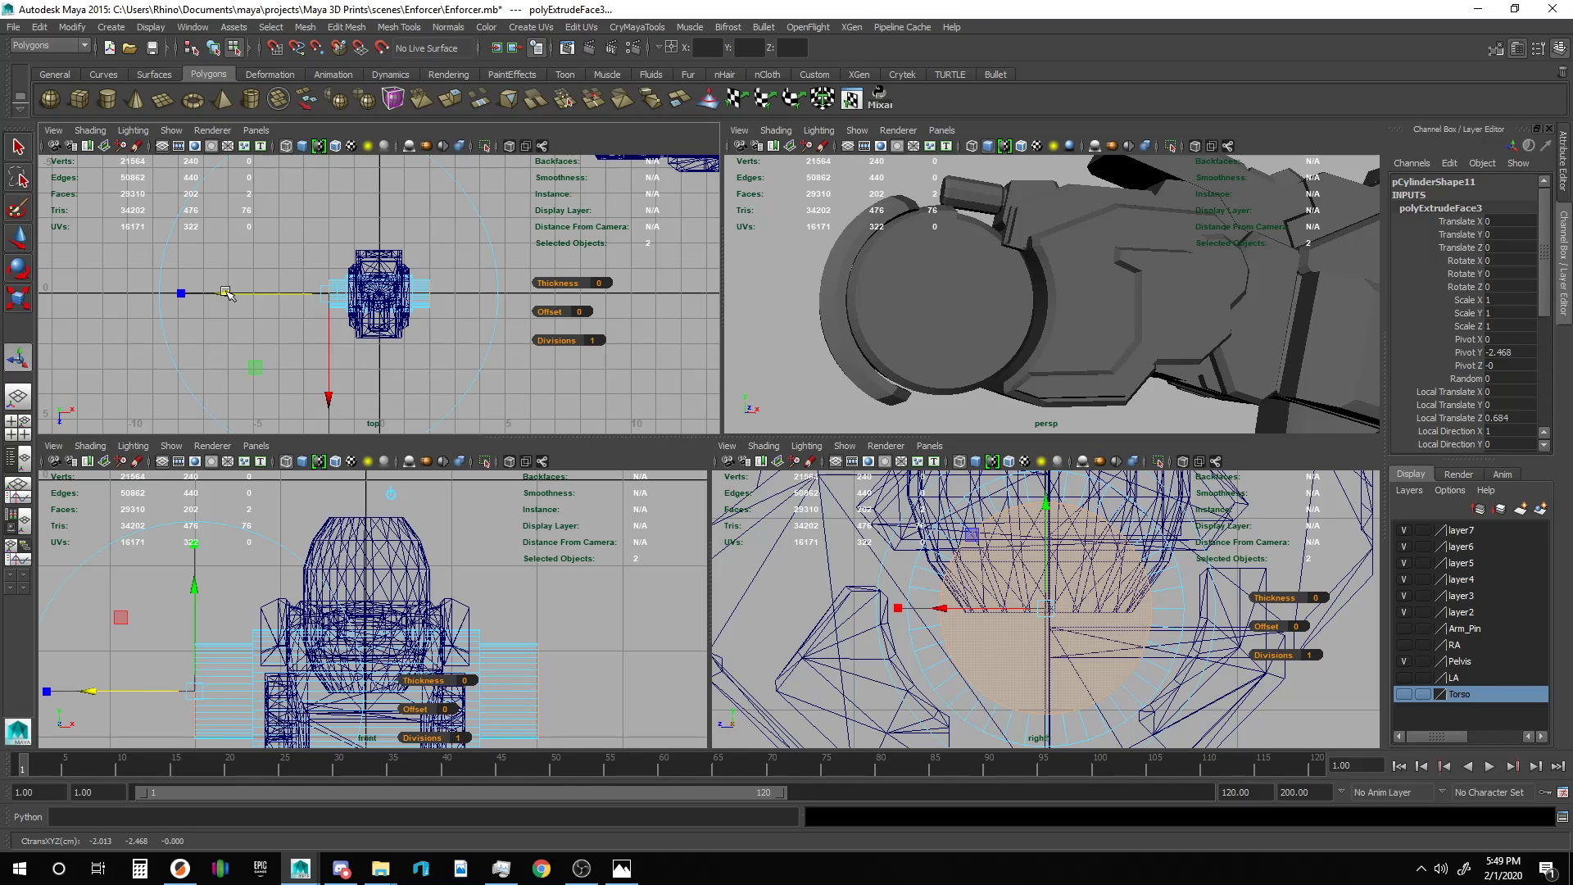
click(581, 402)
key(F8)
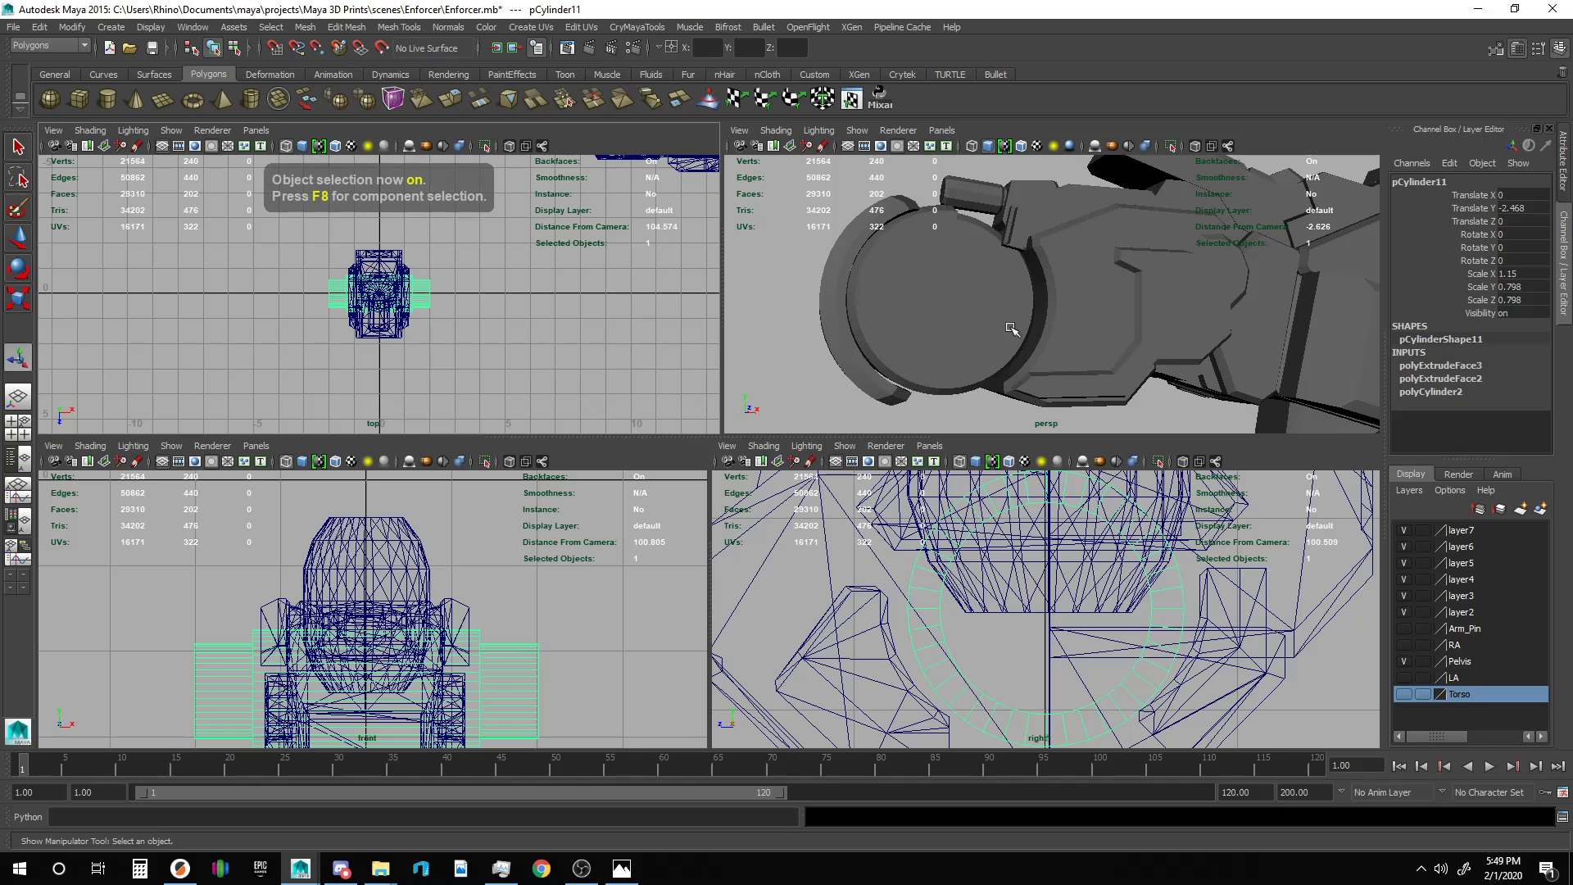
Combine the extended cylinder and the pelvis meshes into a single object.
drag(510, 400, 262, 209)
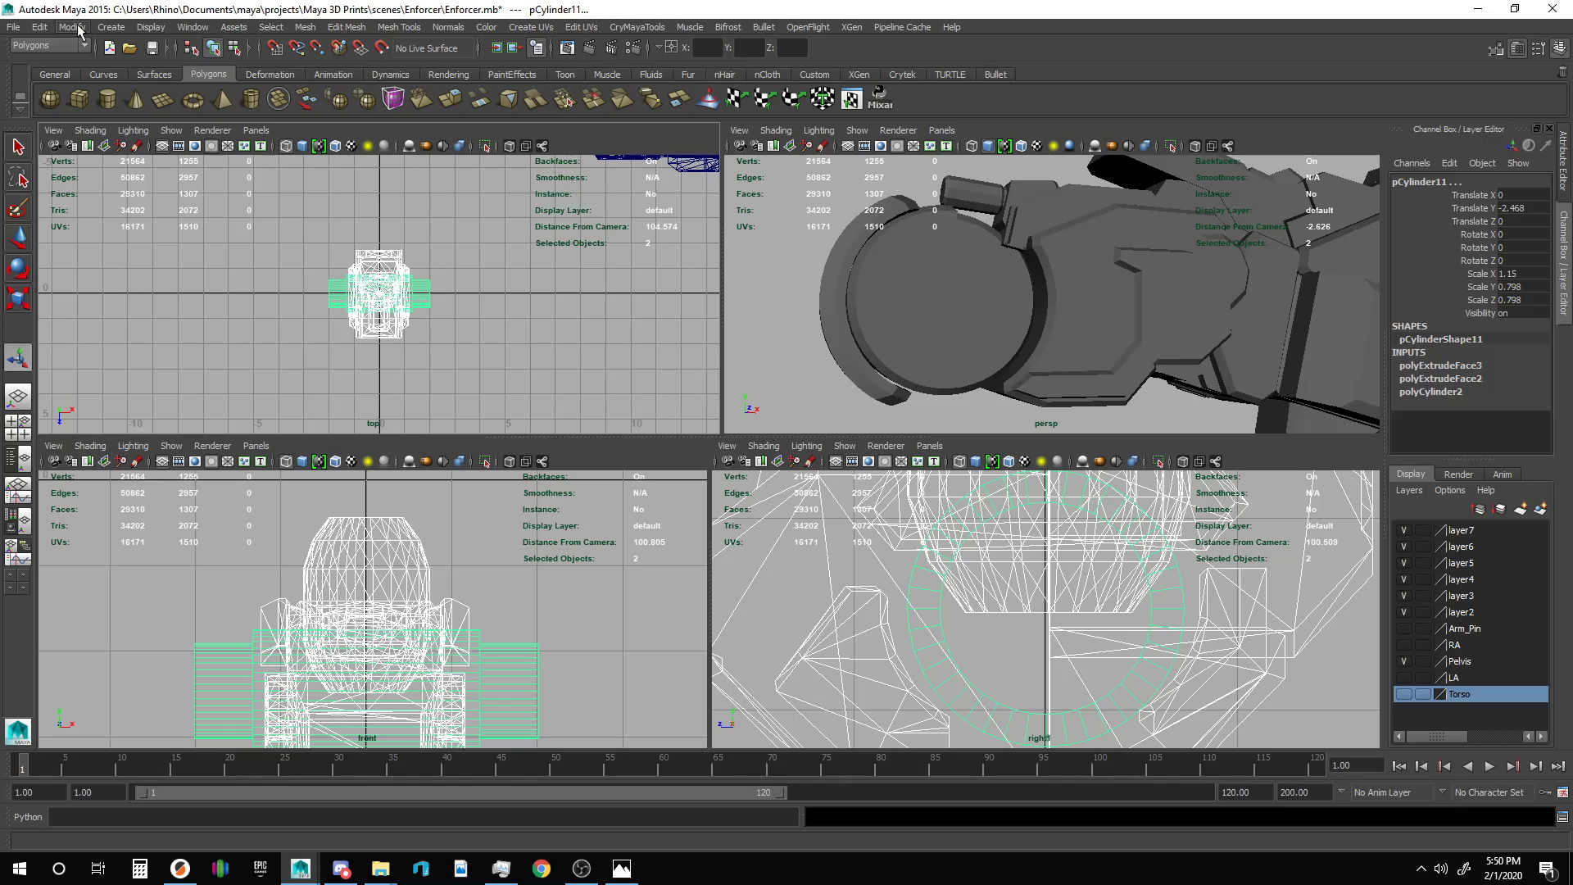
click(307, 31)
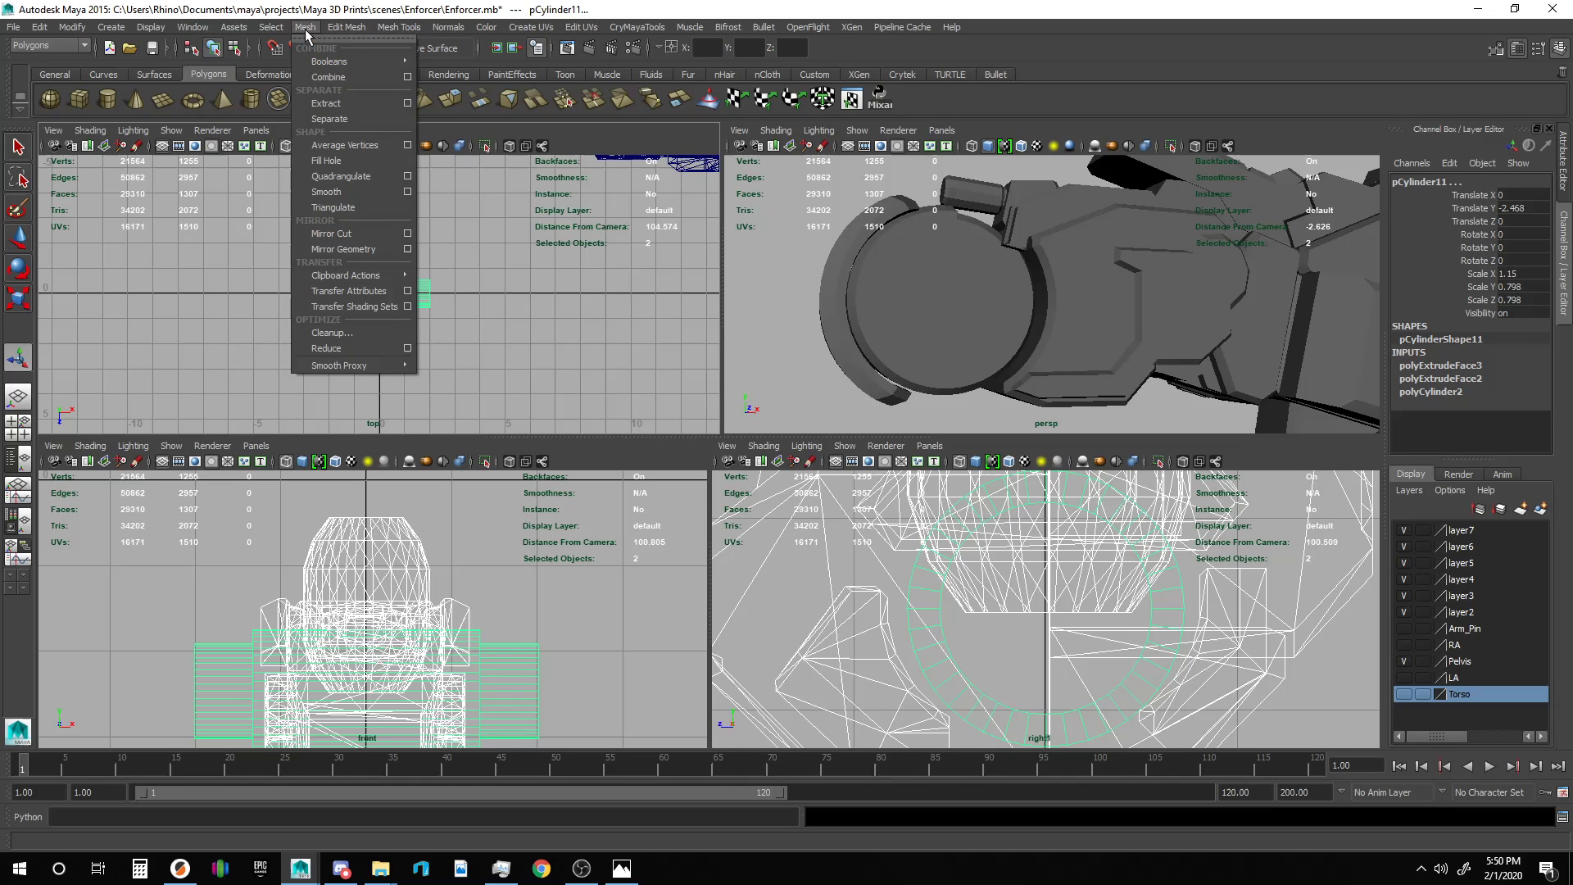
click(330, 79)
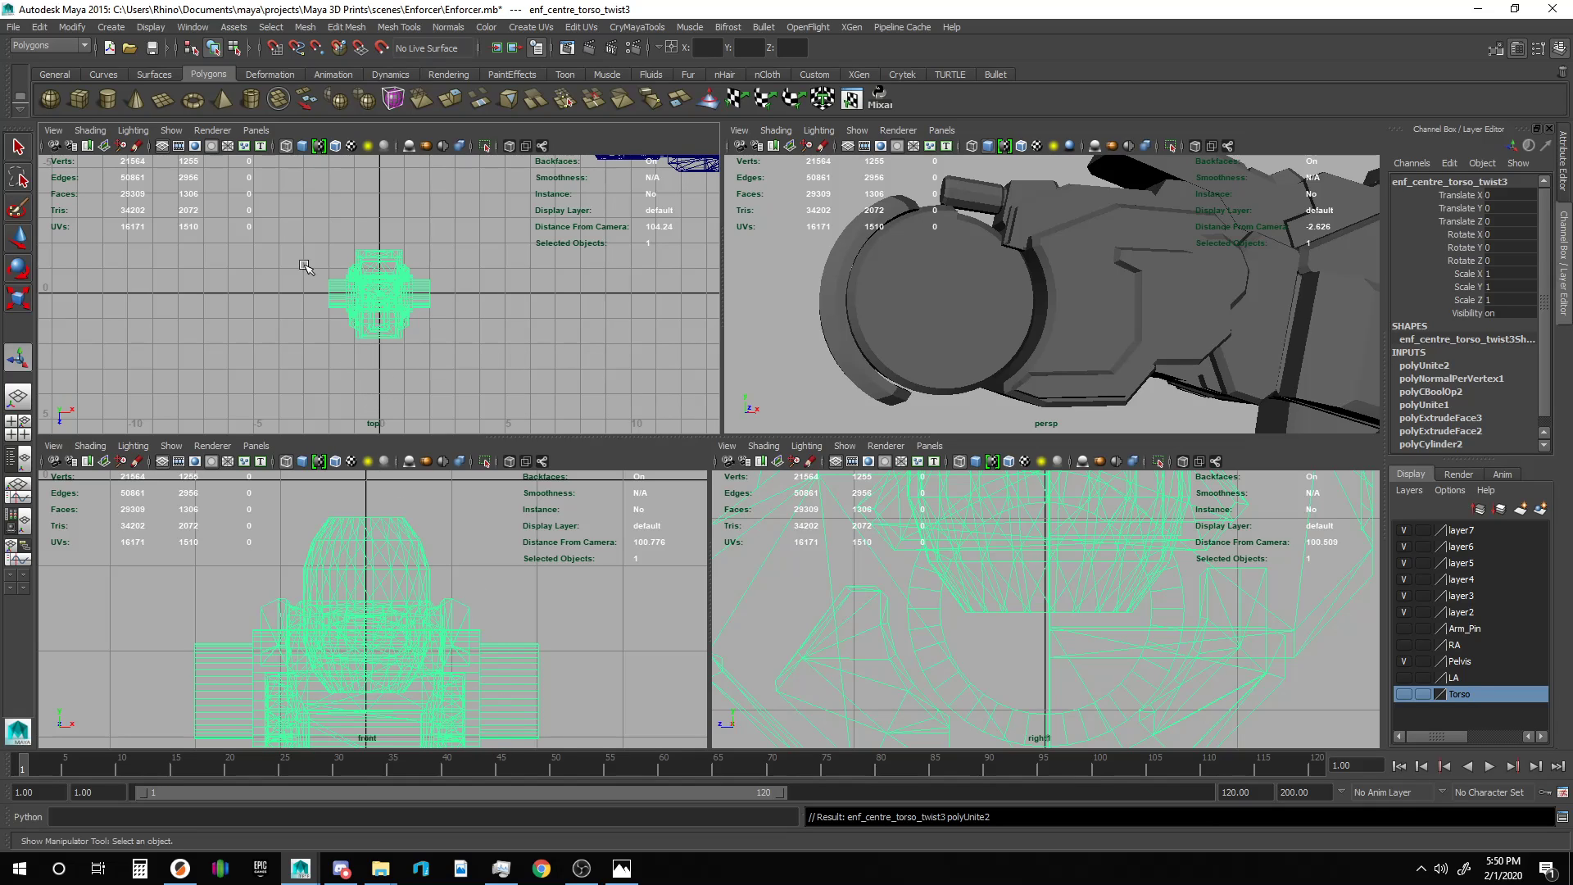
Export the combined pelvis as an OBJ to the scenes/Enforcer folder, replacing Pelvis Test.obj.
click(13, 27)
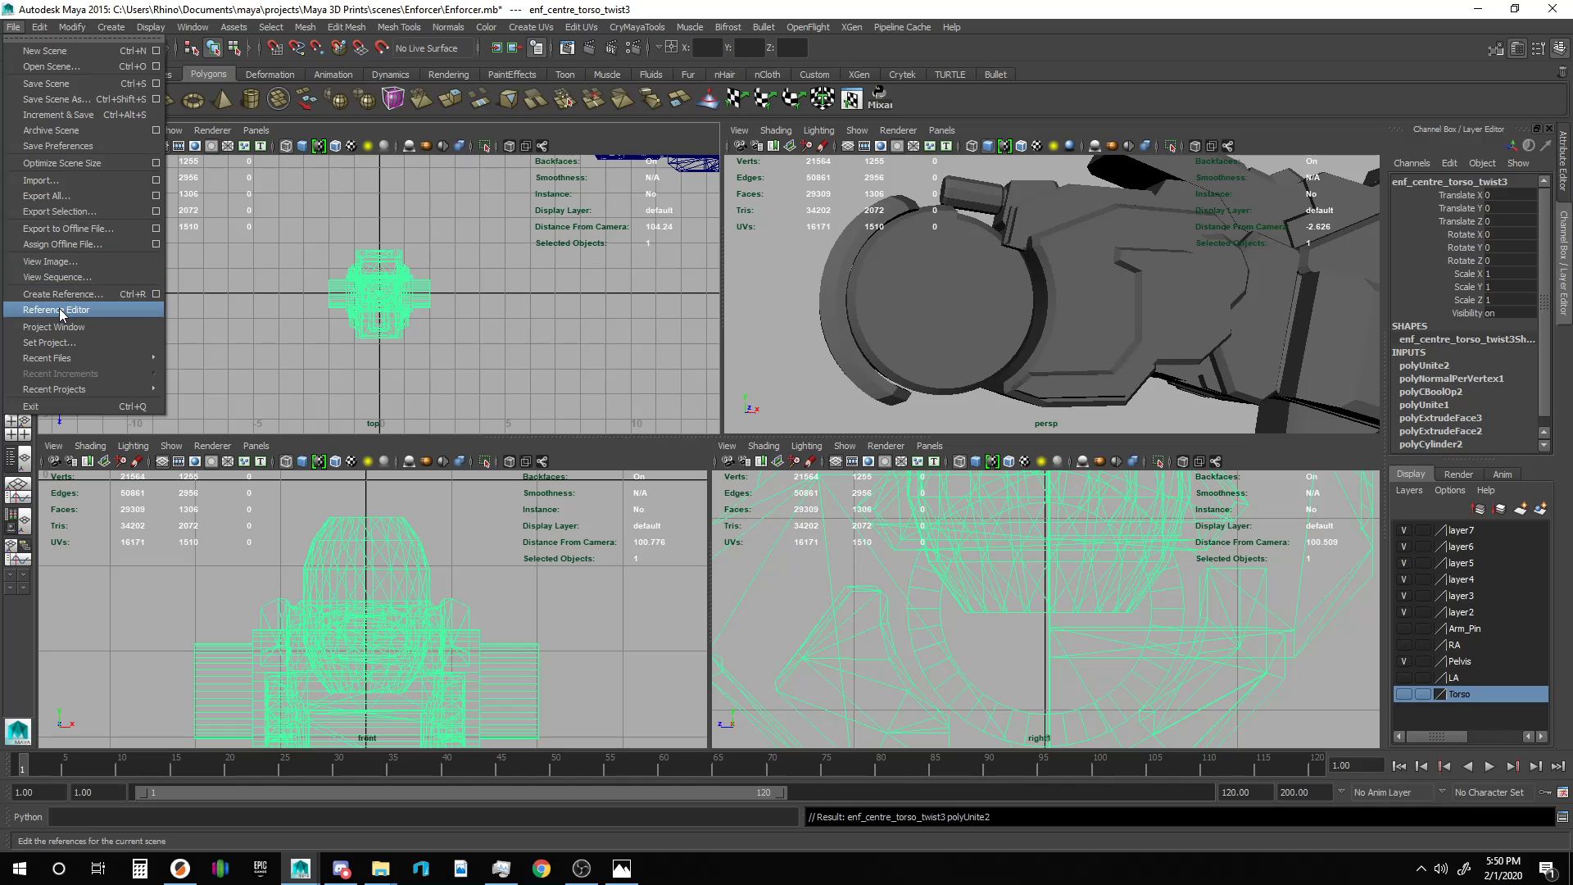
click(69, 211)
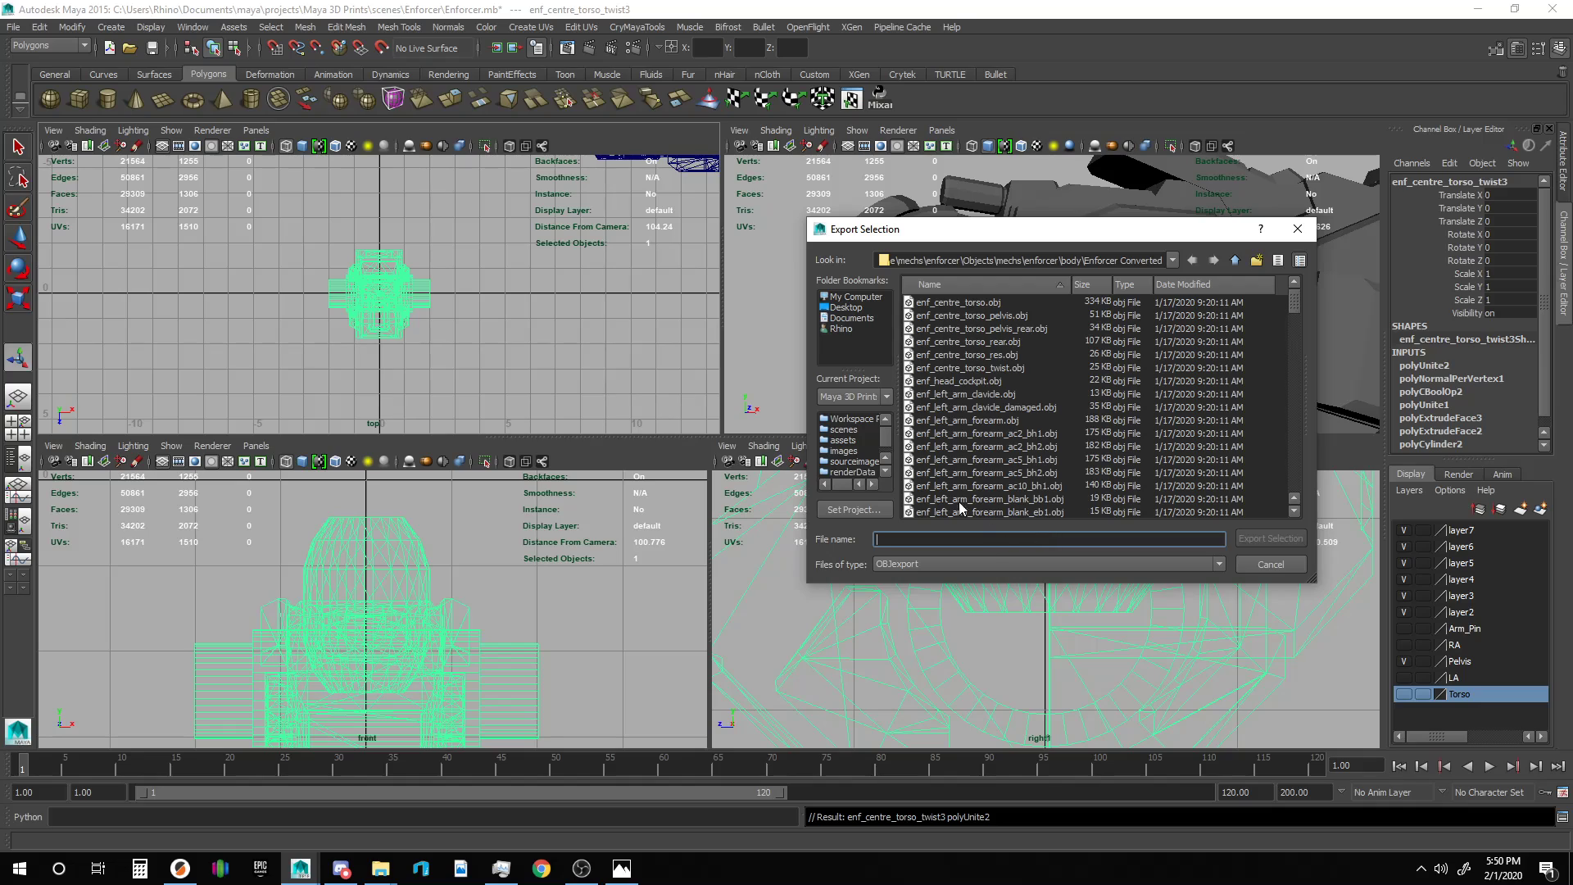
click(844, 430)
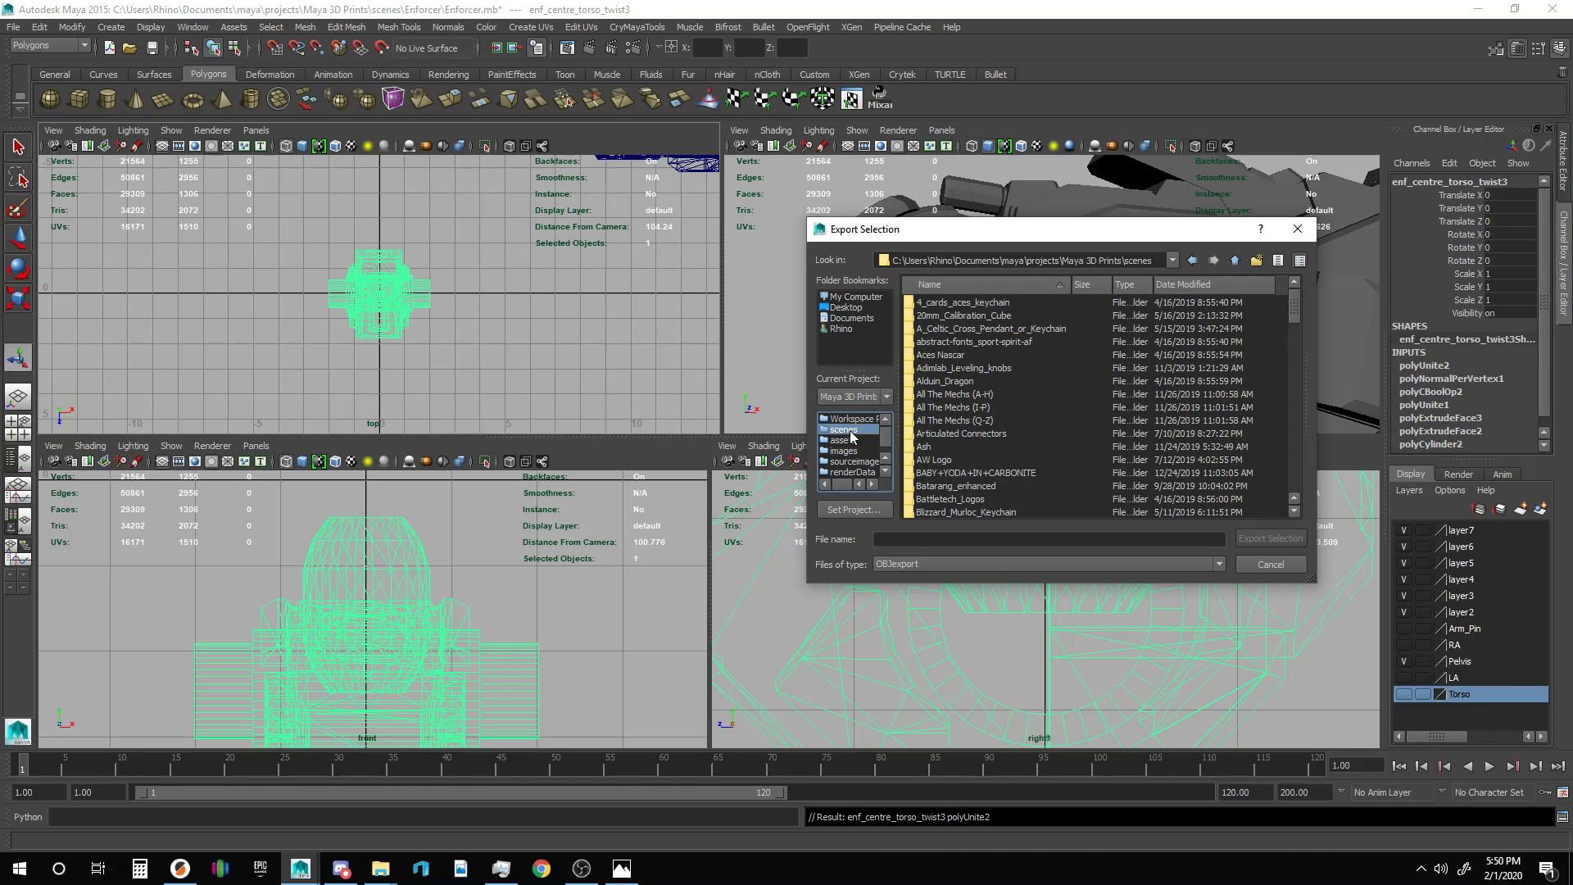
scroll(1024, 441, down, 6)
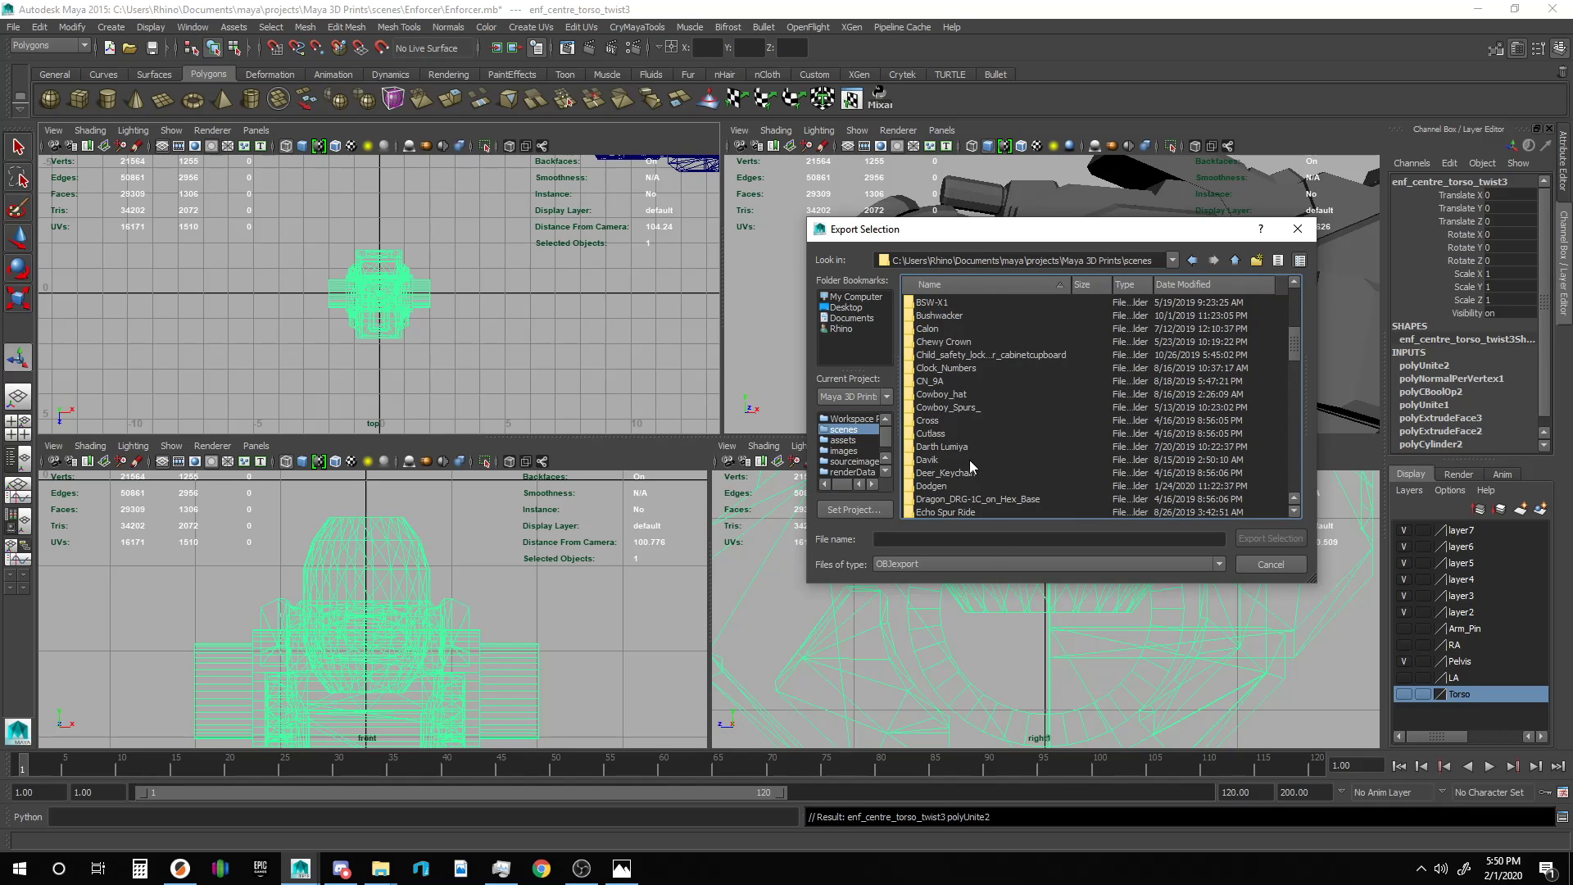
scroll(970, 460, down, 2)
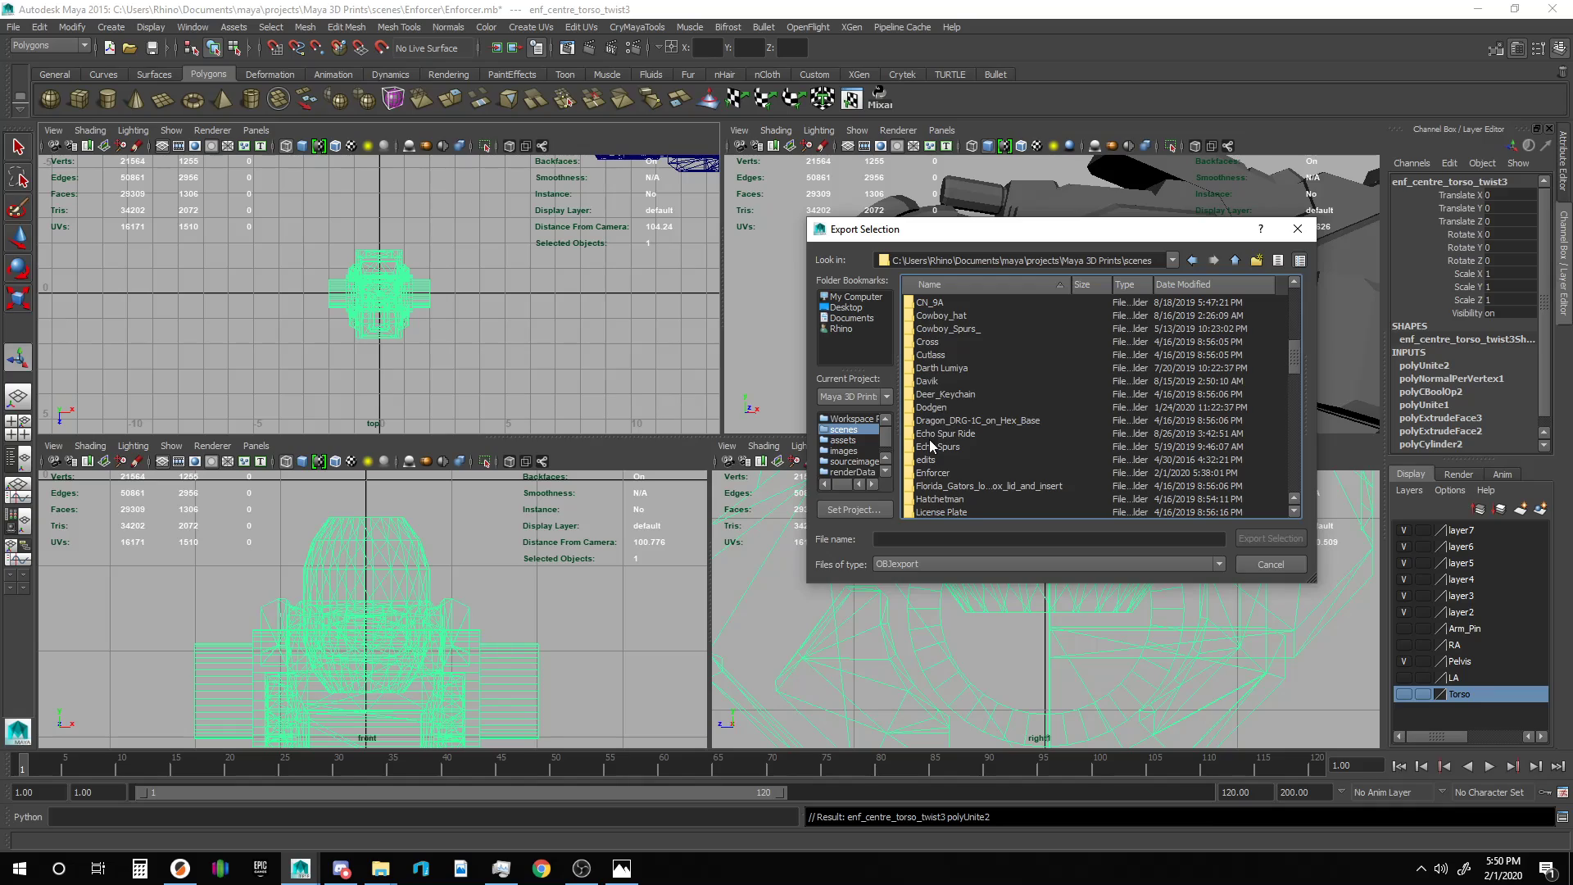
double_click(934, 473)
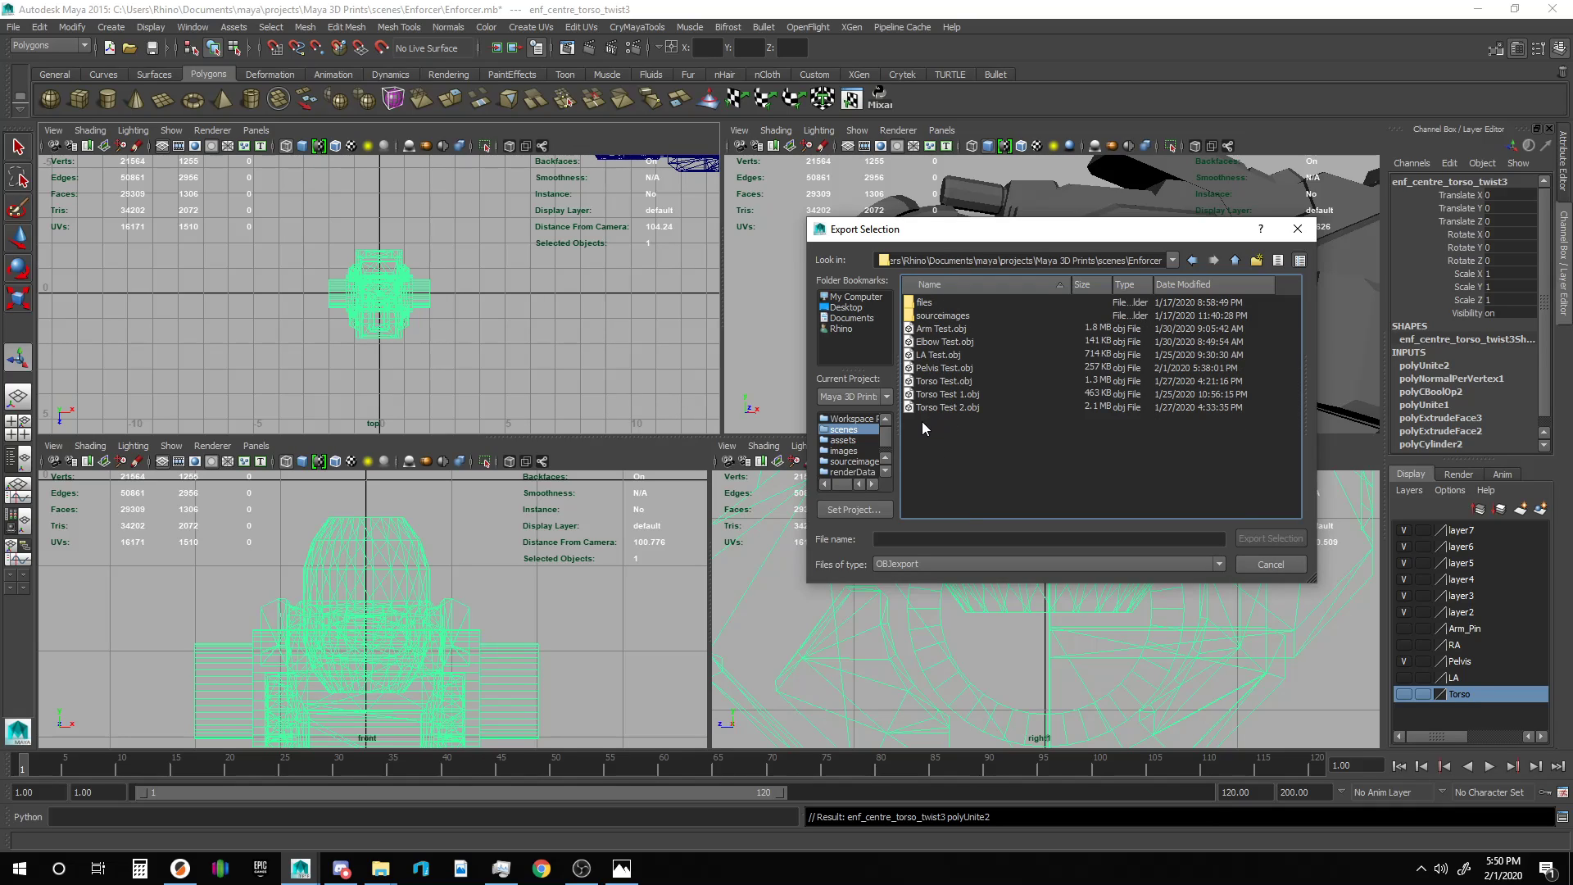
click(944, 368)
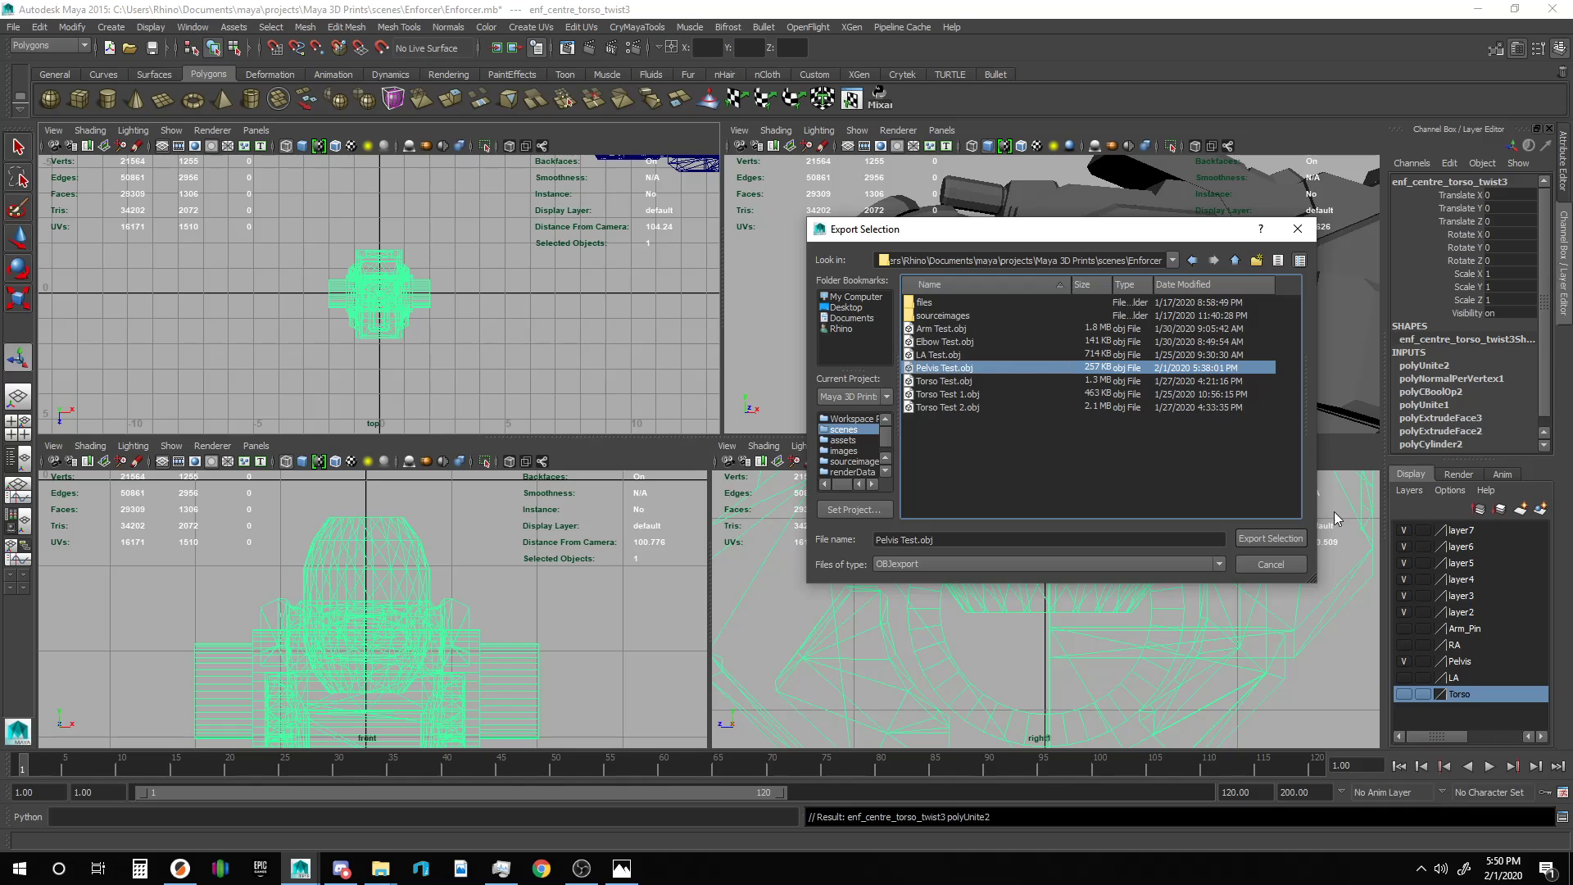
click(1276, 537)
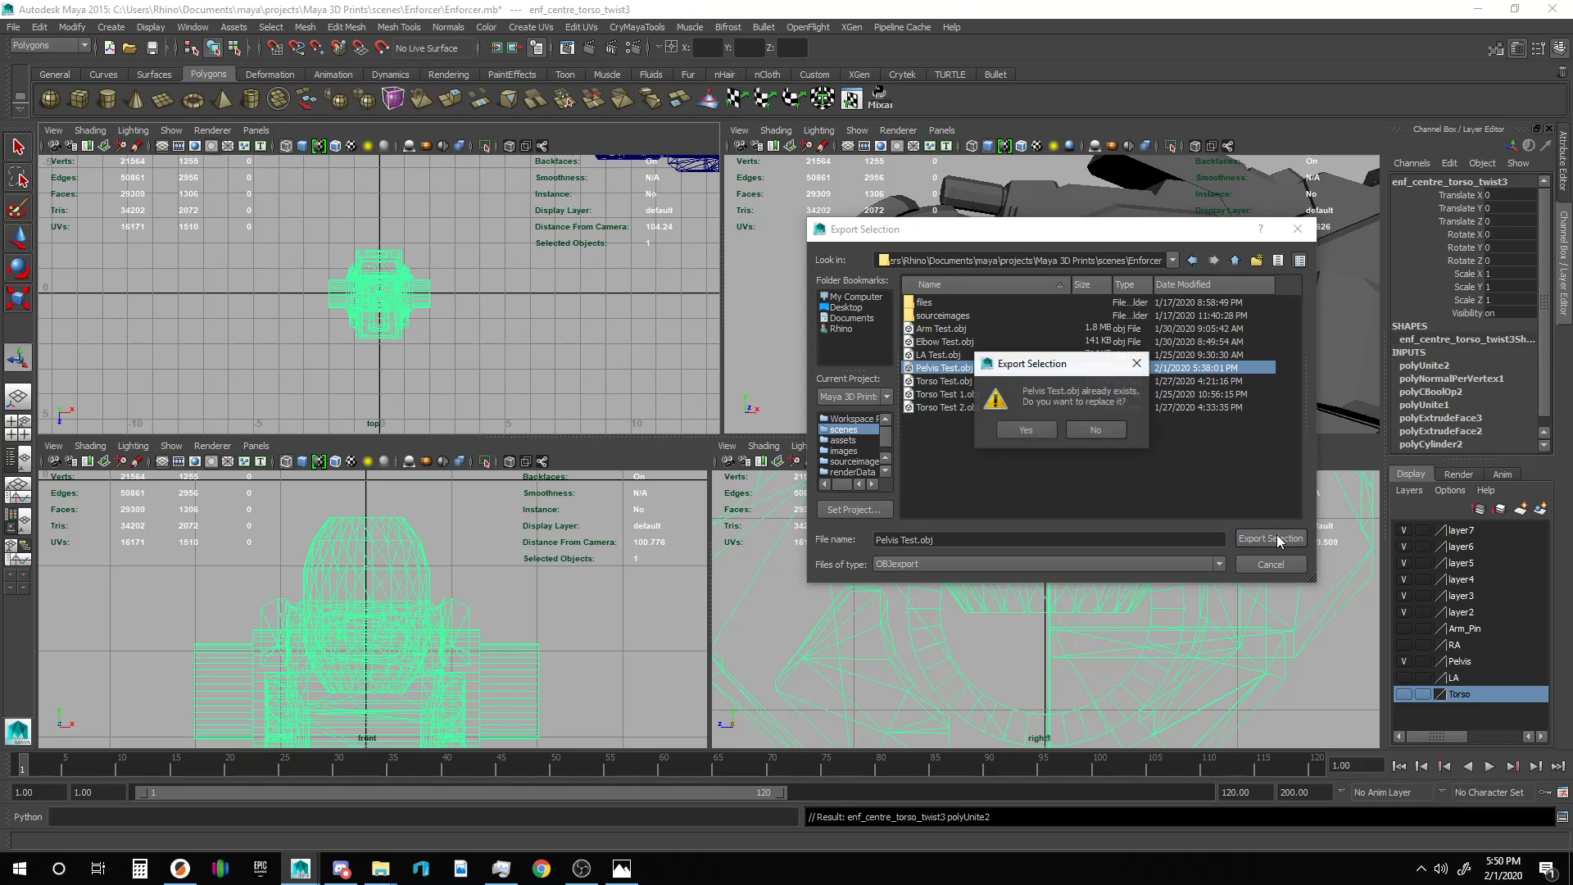
click(1024, 428)
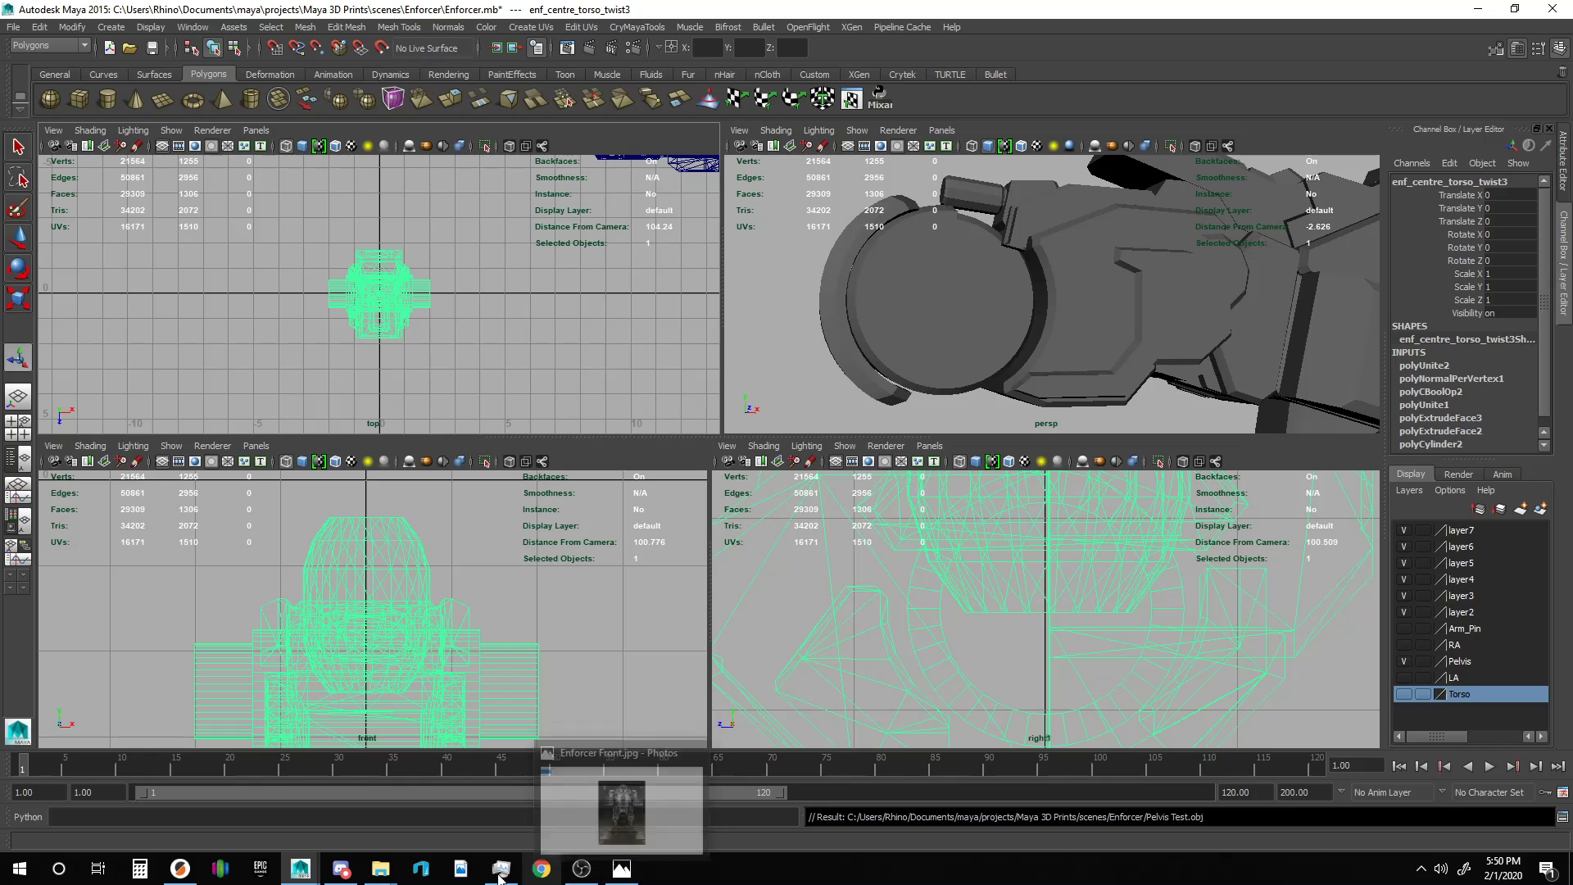
Switch to File Explorer and locate the exported Pelvis Test 3D object in the Enforcer folder.
mouse_move(381, 867)
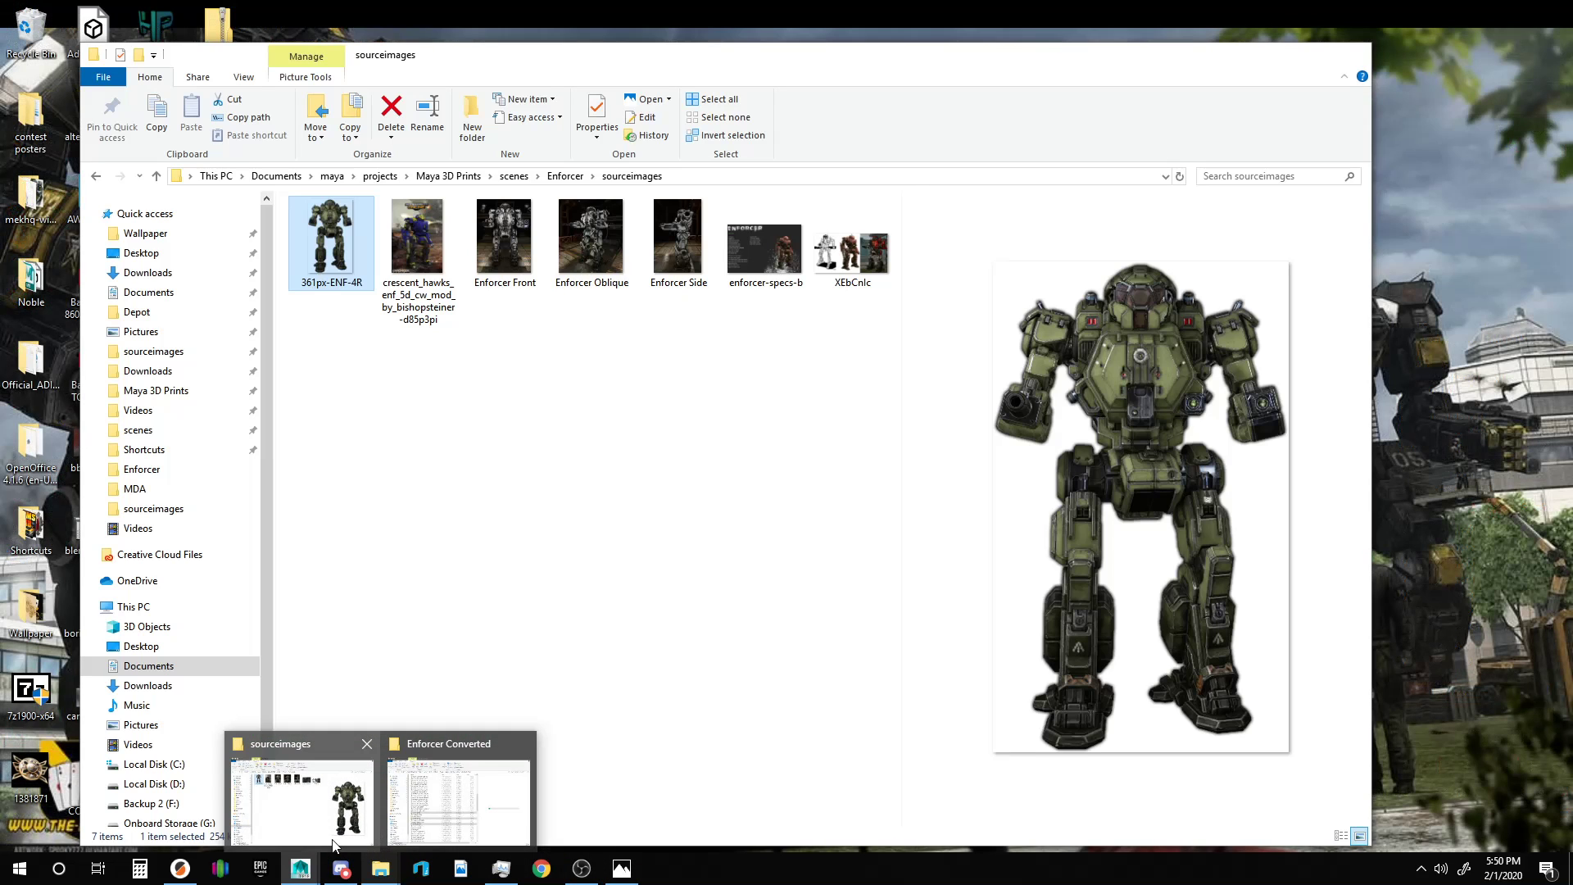
click(328, 819)
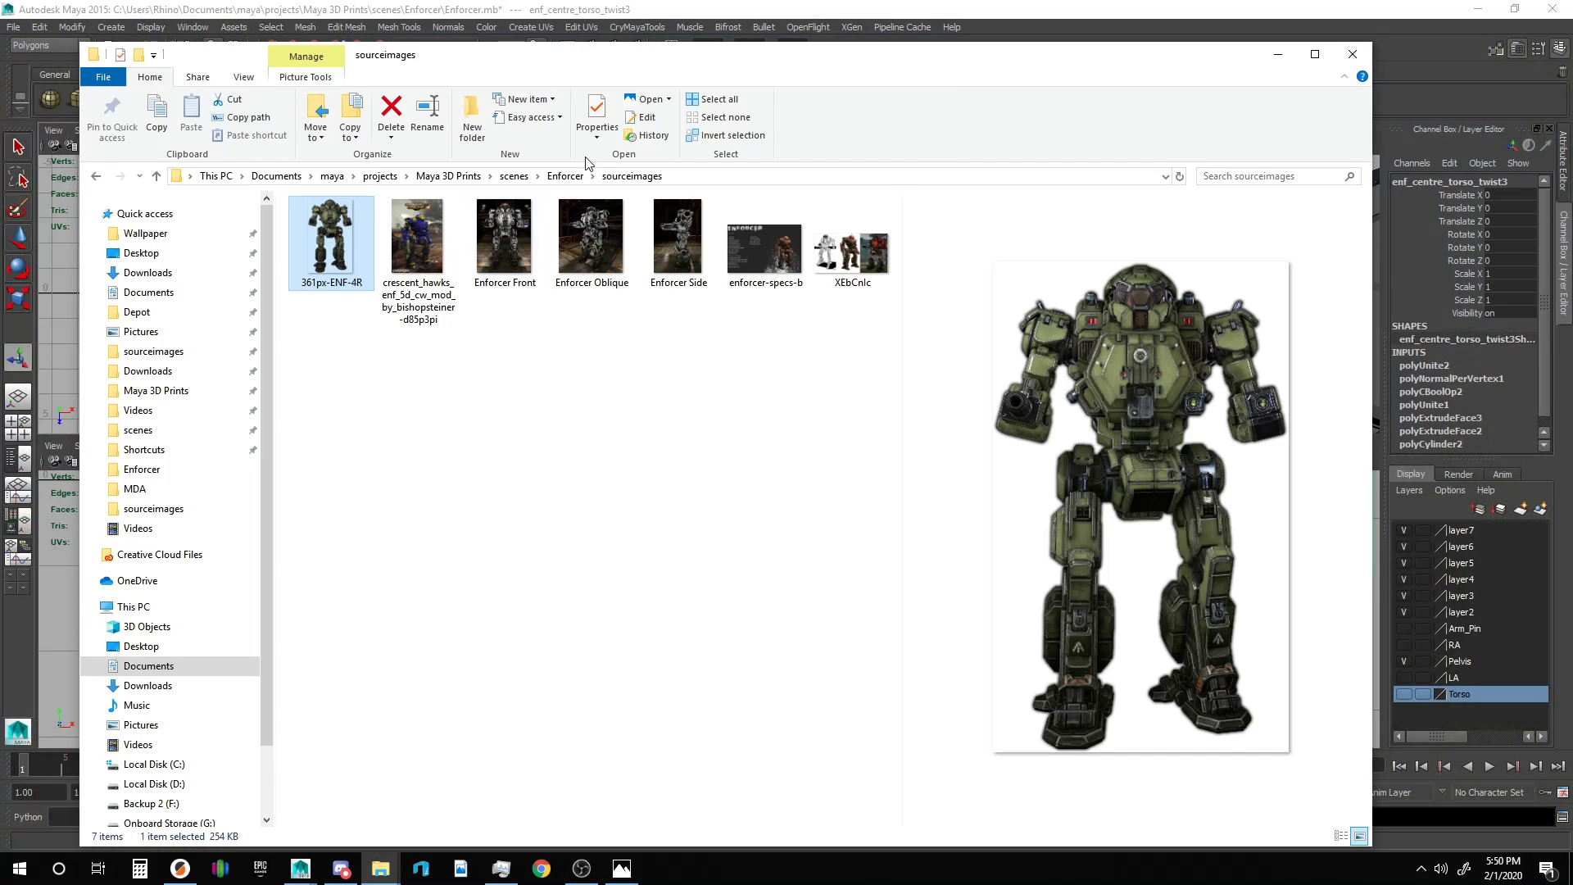
click(566, 176)
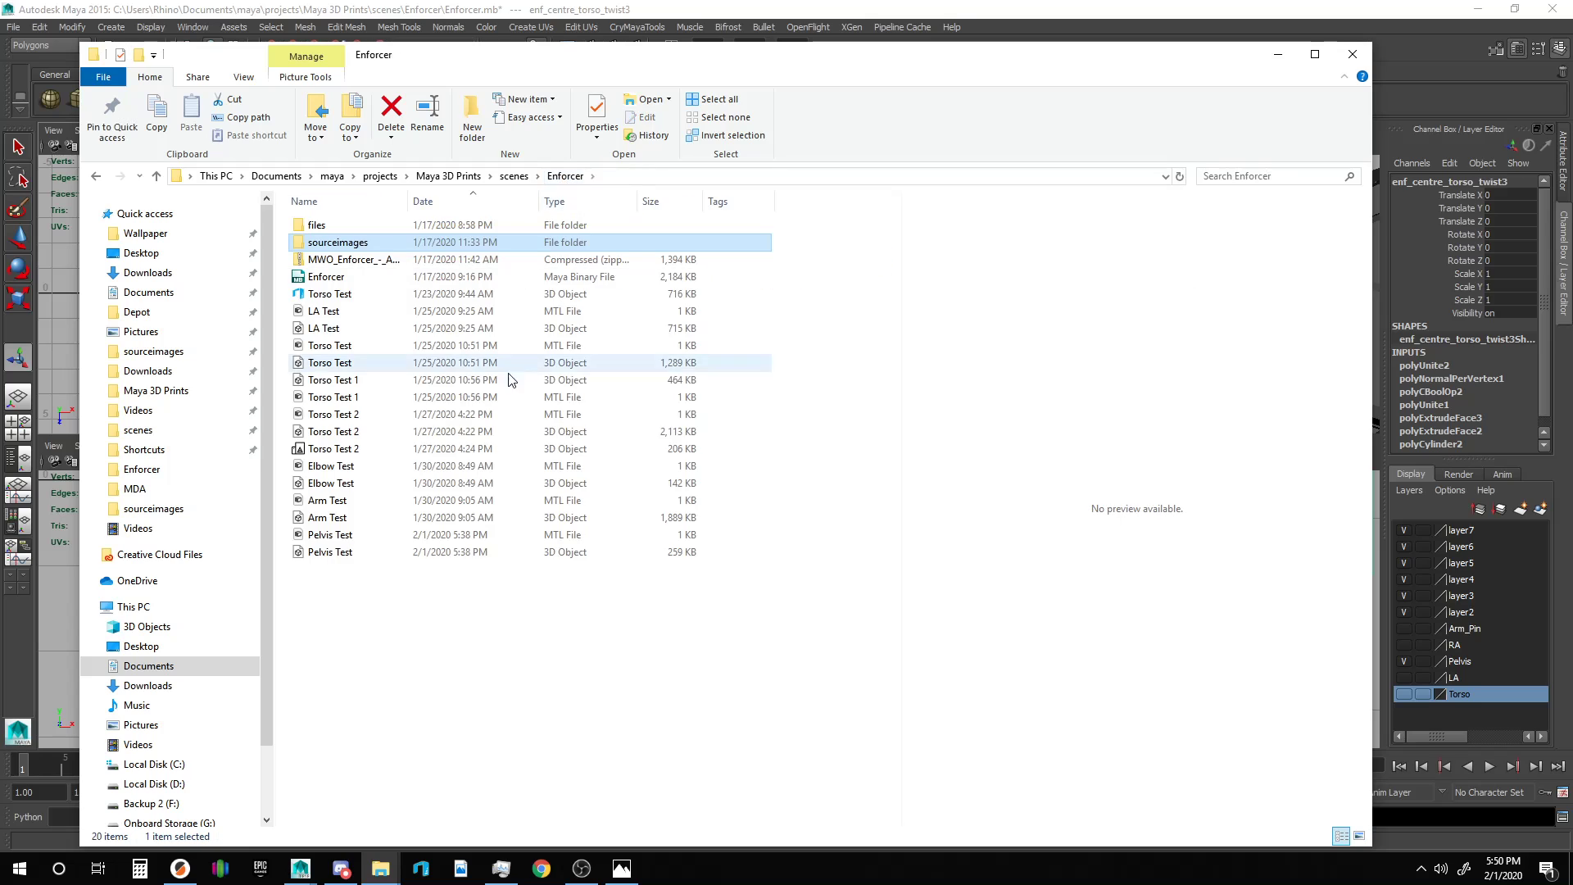
click(333, 540)
click(339, 552)
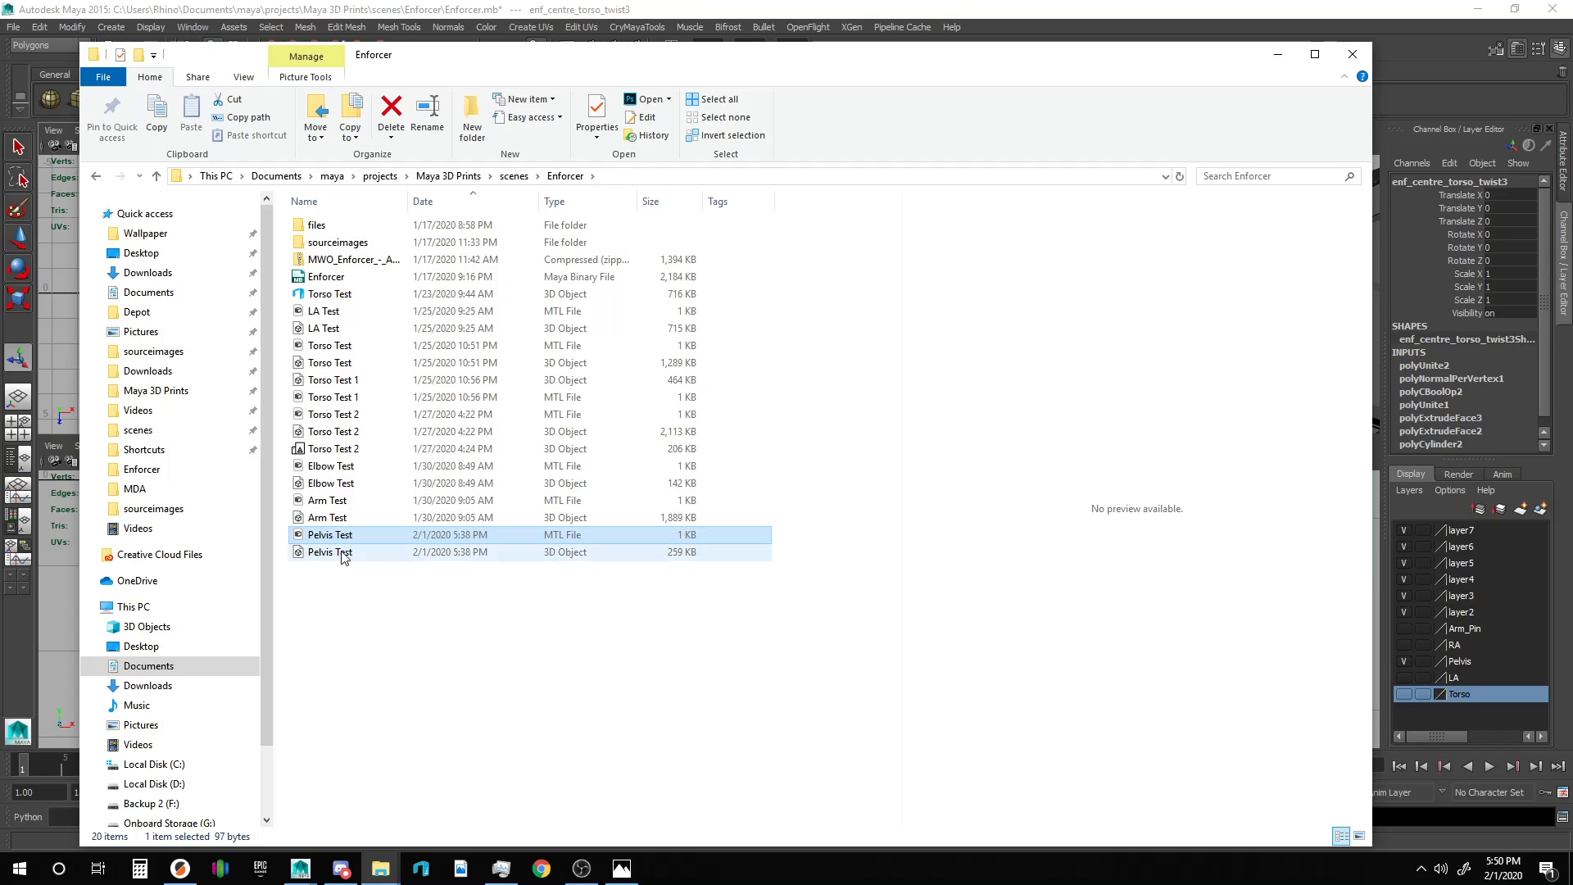
Open the Pelvis Test 3D object in 3D Builder, importing it in inches, and repair its invalid geometry.
right_click(341, 556)
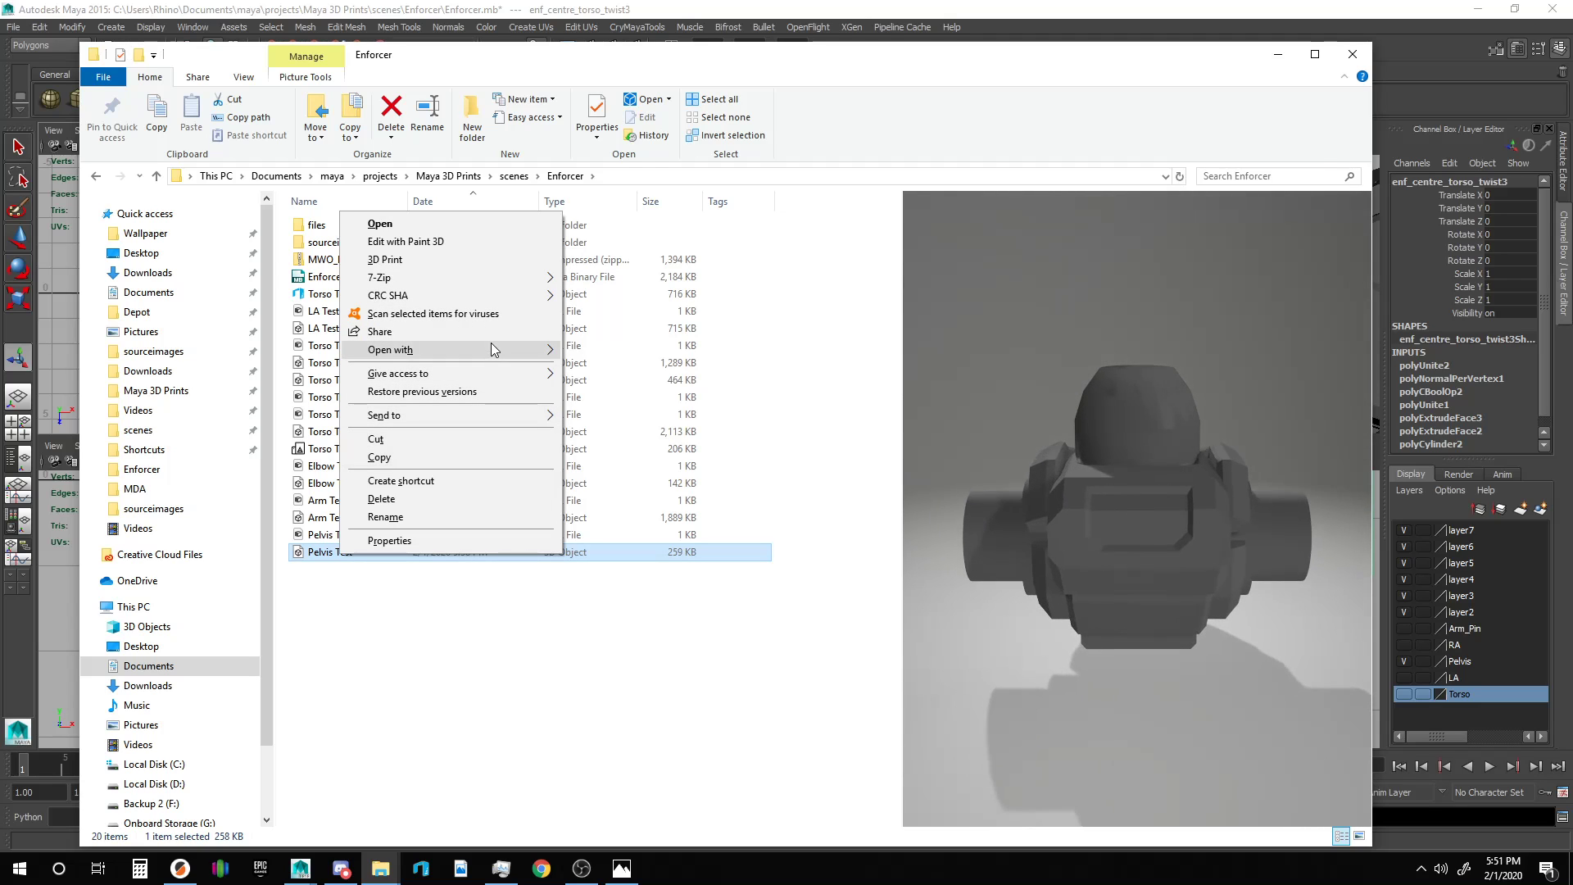
mouse_move(533, 349)
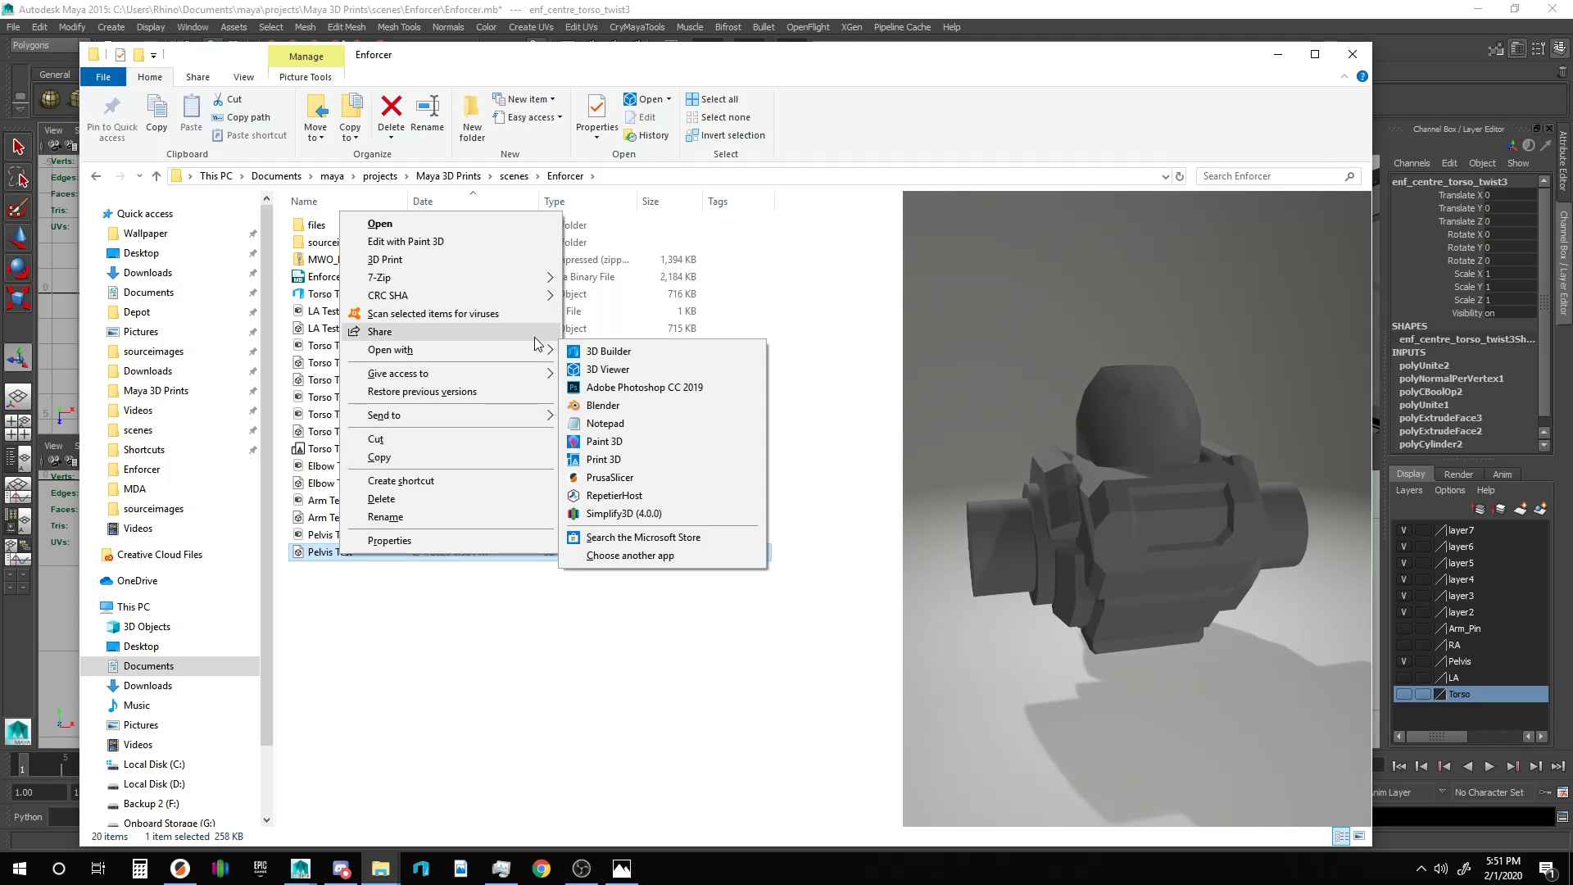
click(641, 352)
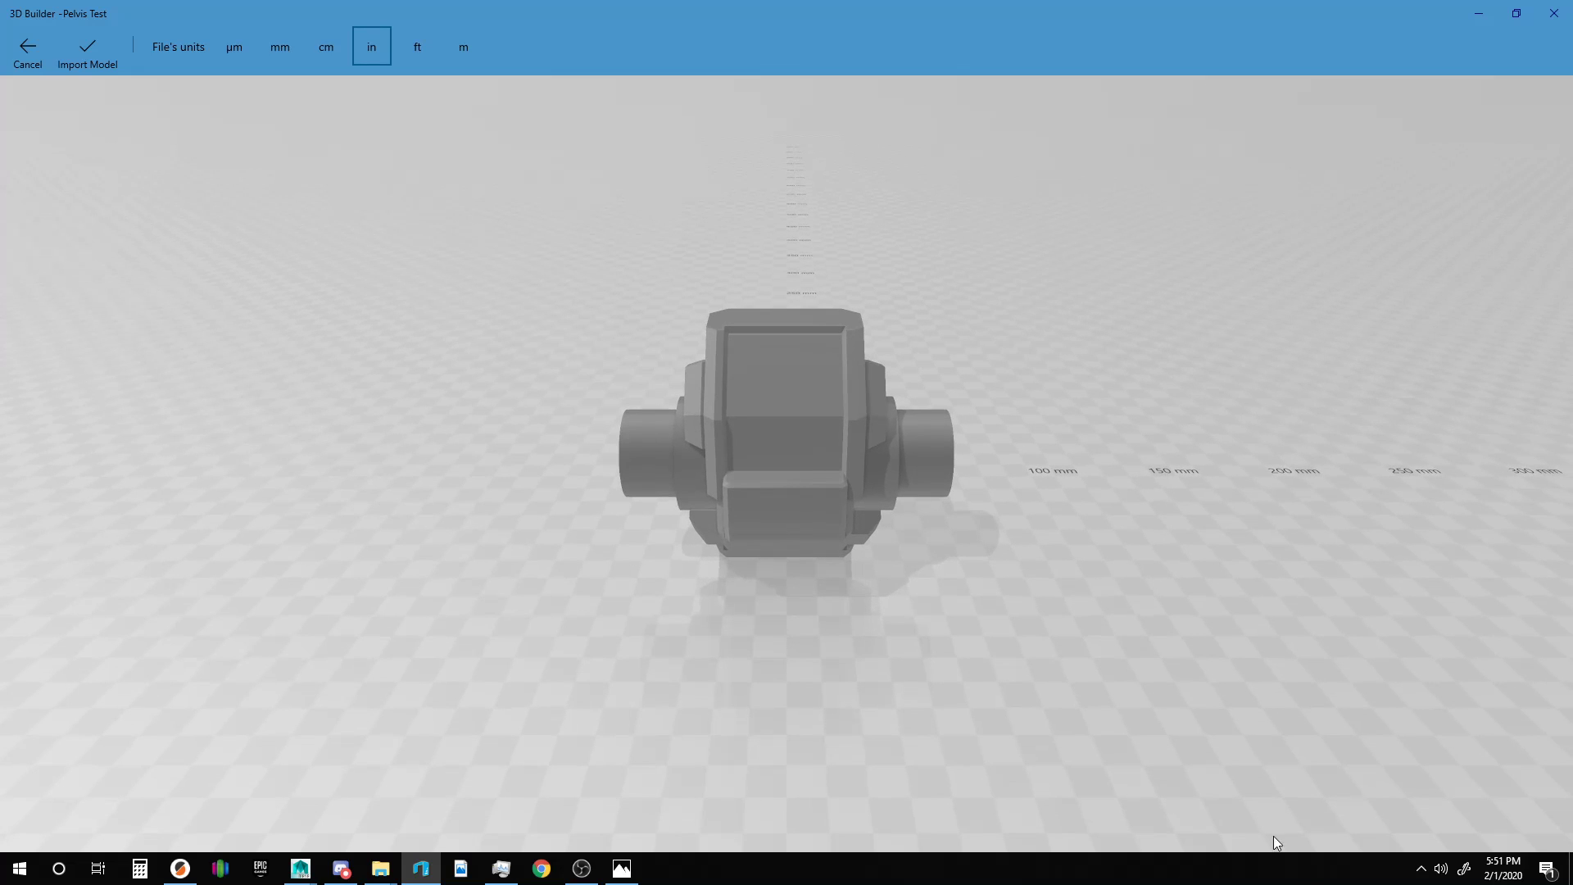
click(100, 48)
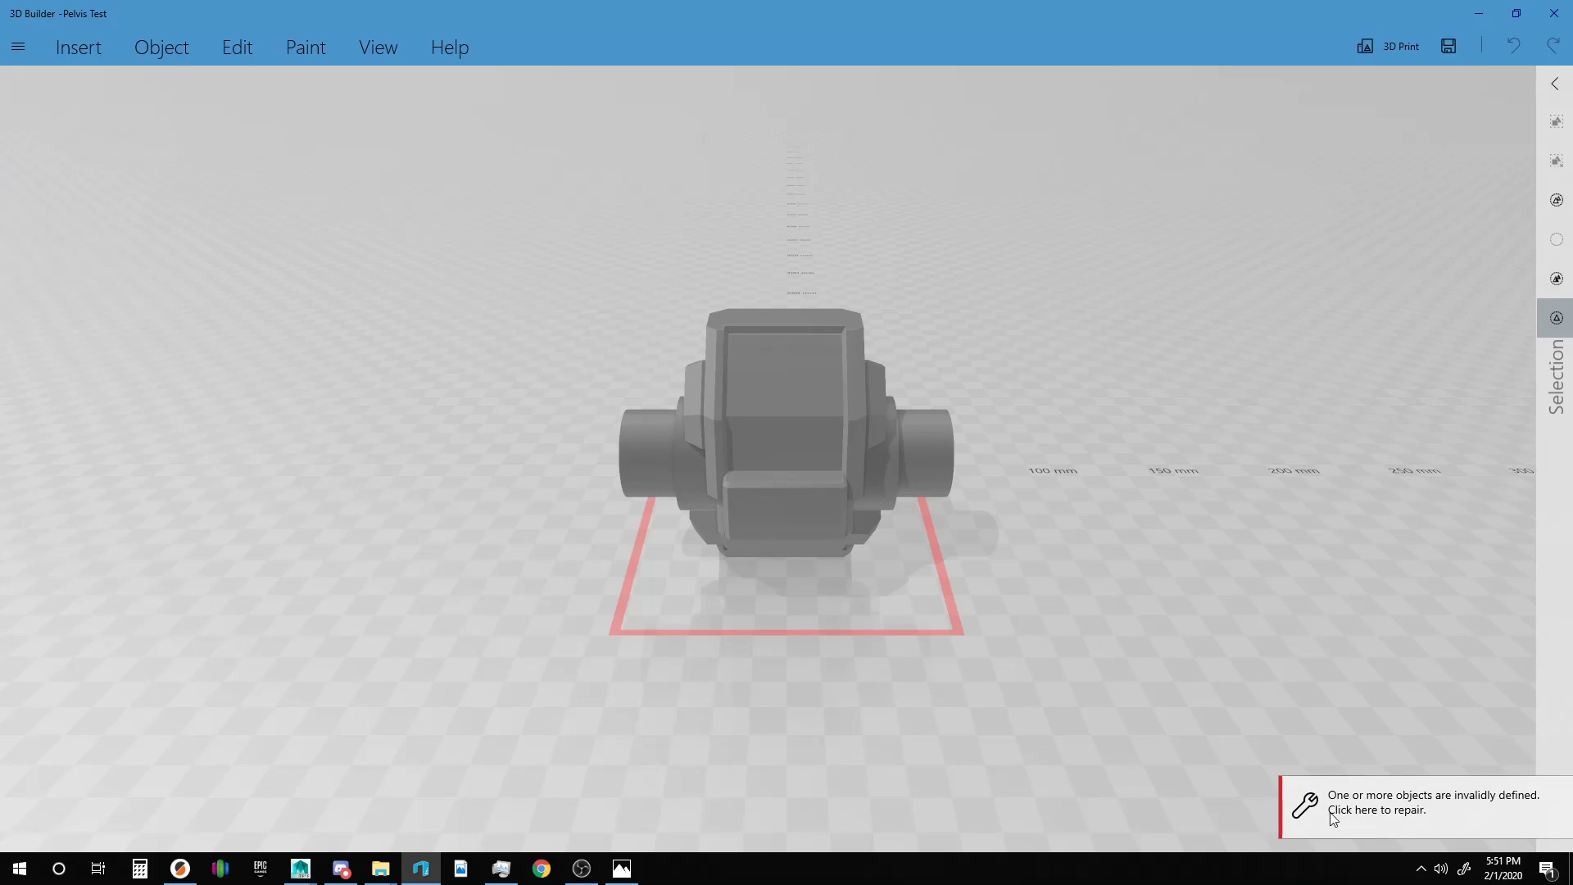
click(1349, 816)
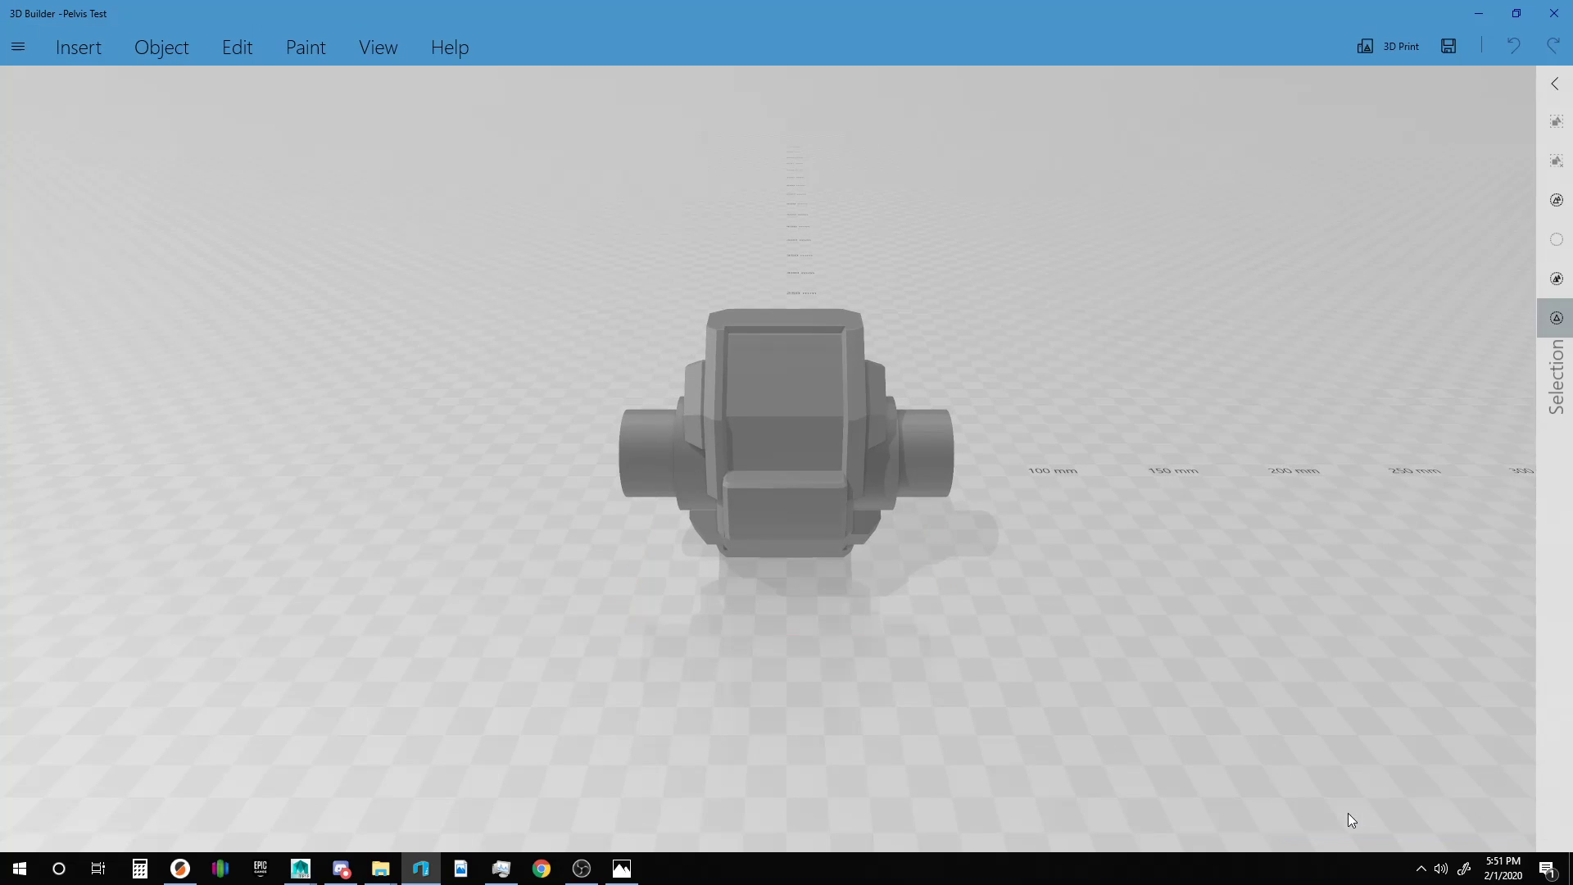
Inspect the pelvis and its side joint cylinders from several angles, and close 3D Builder, discarding the scene.
drag(967, 493, 184, 506)
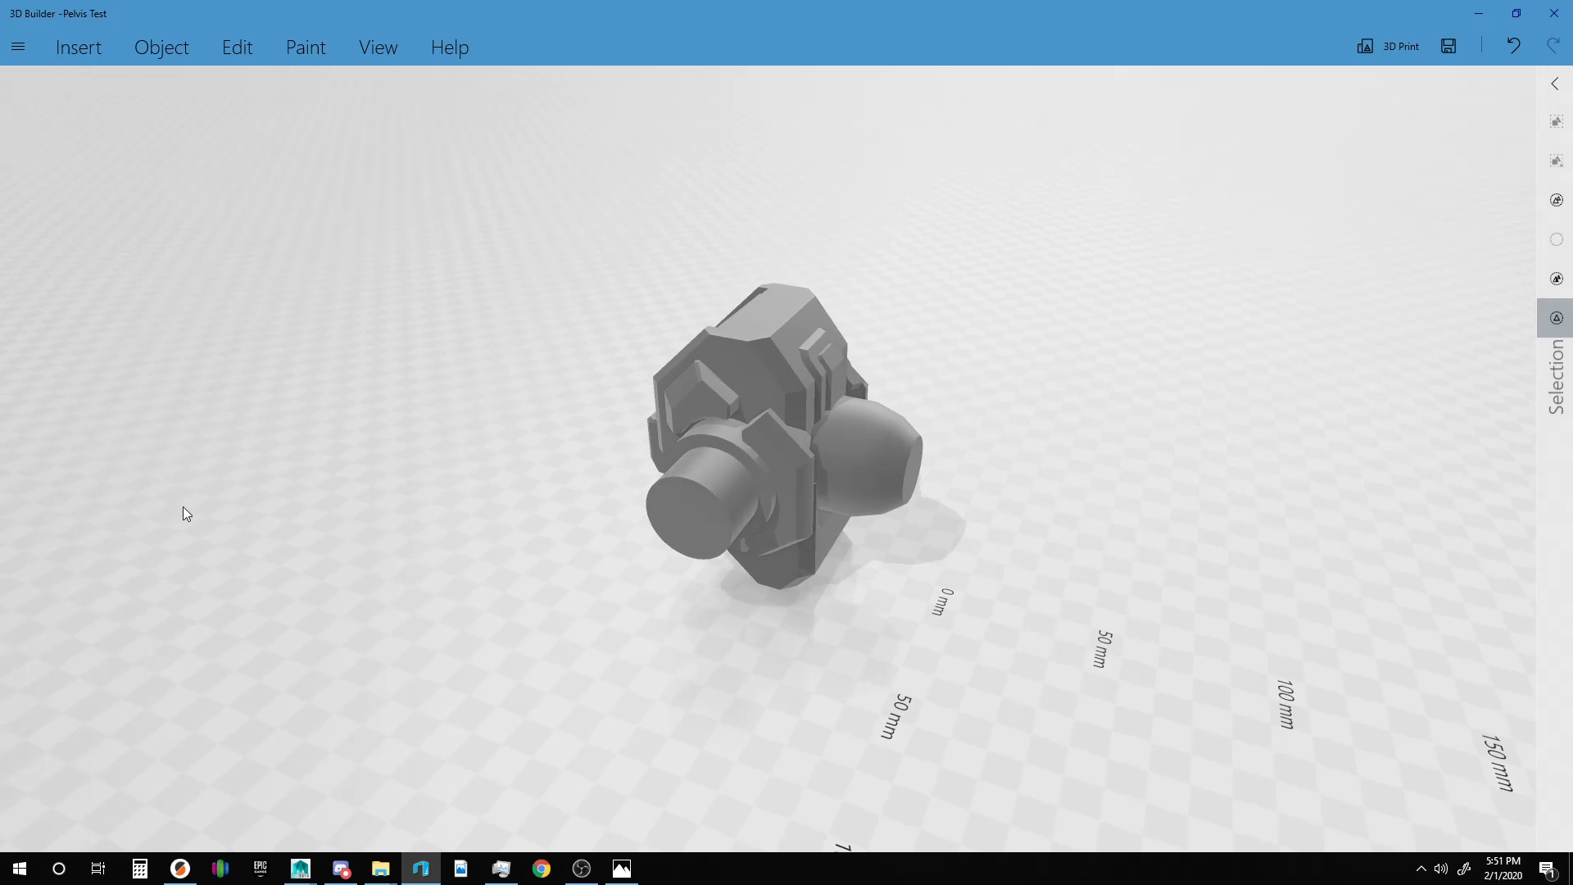
drag(1016, 500, 352, 432)
drag(836, 404, 403, 492)
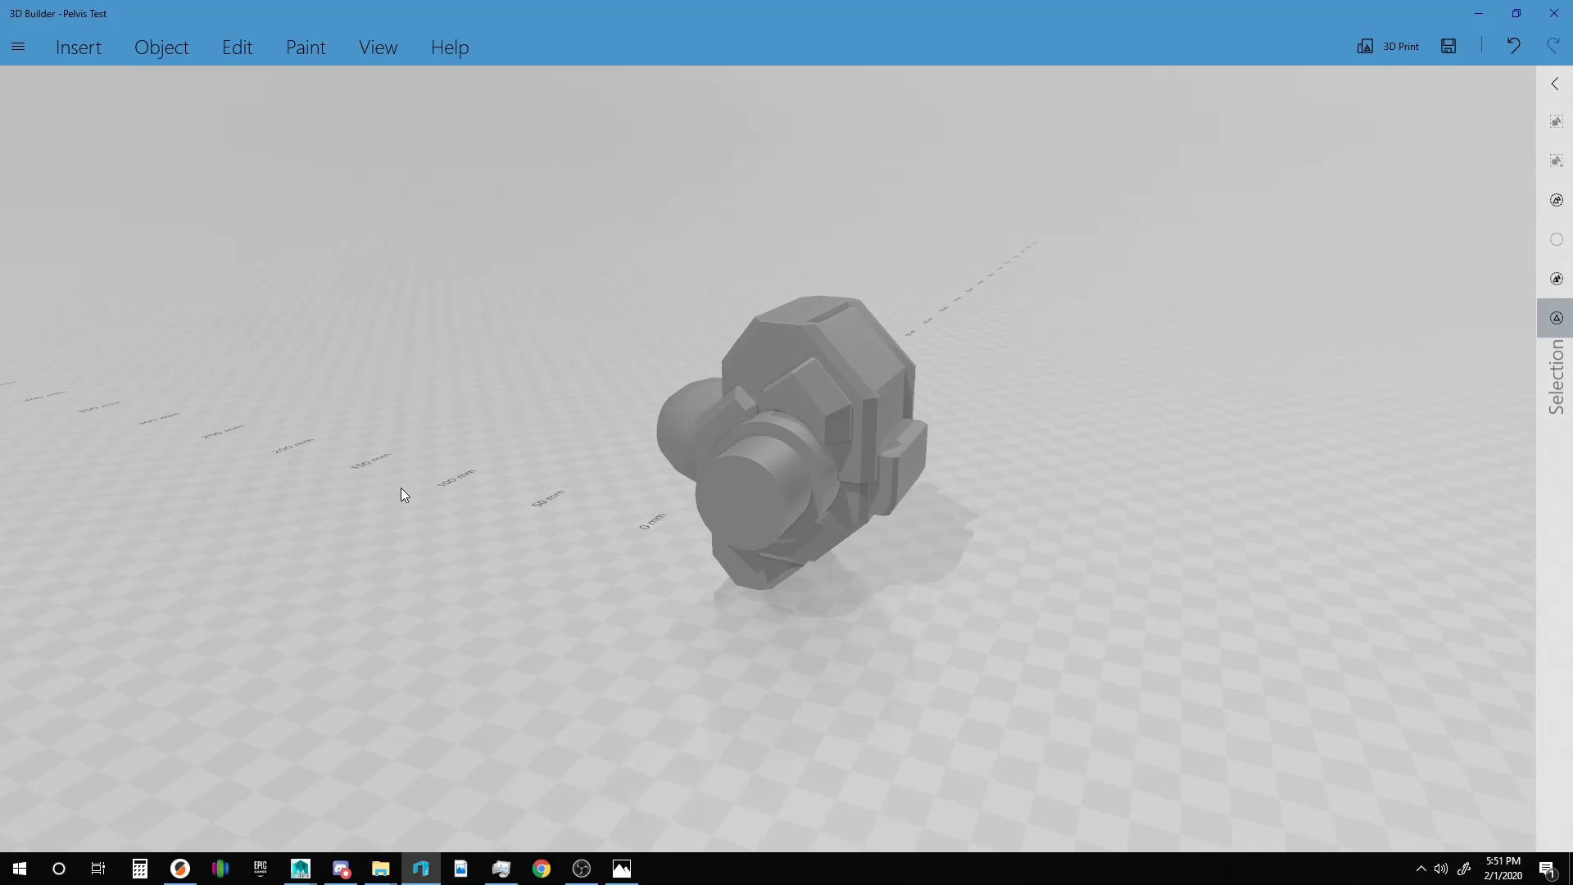
drag(870, 412, 976, 223)
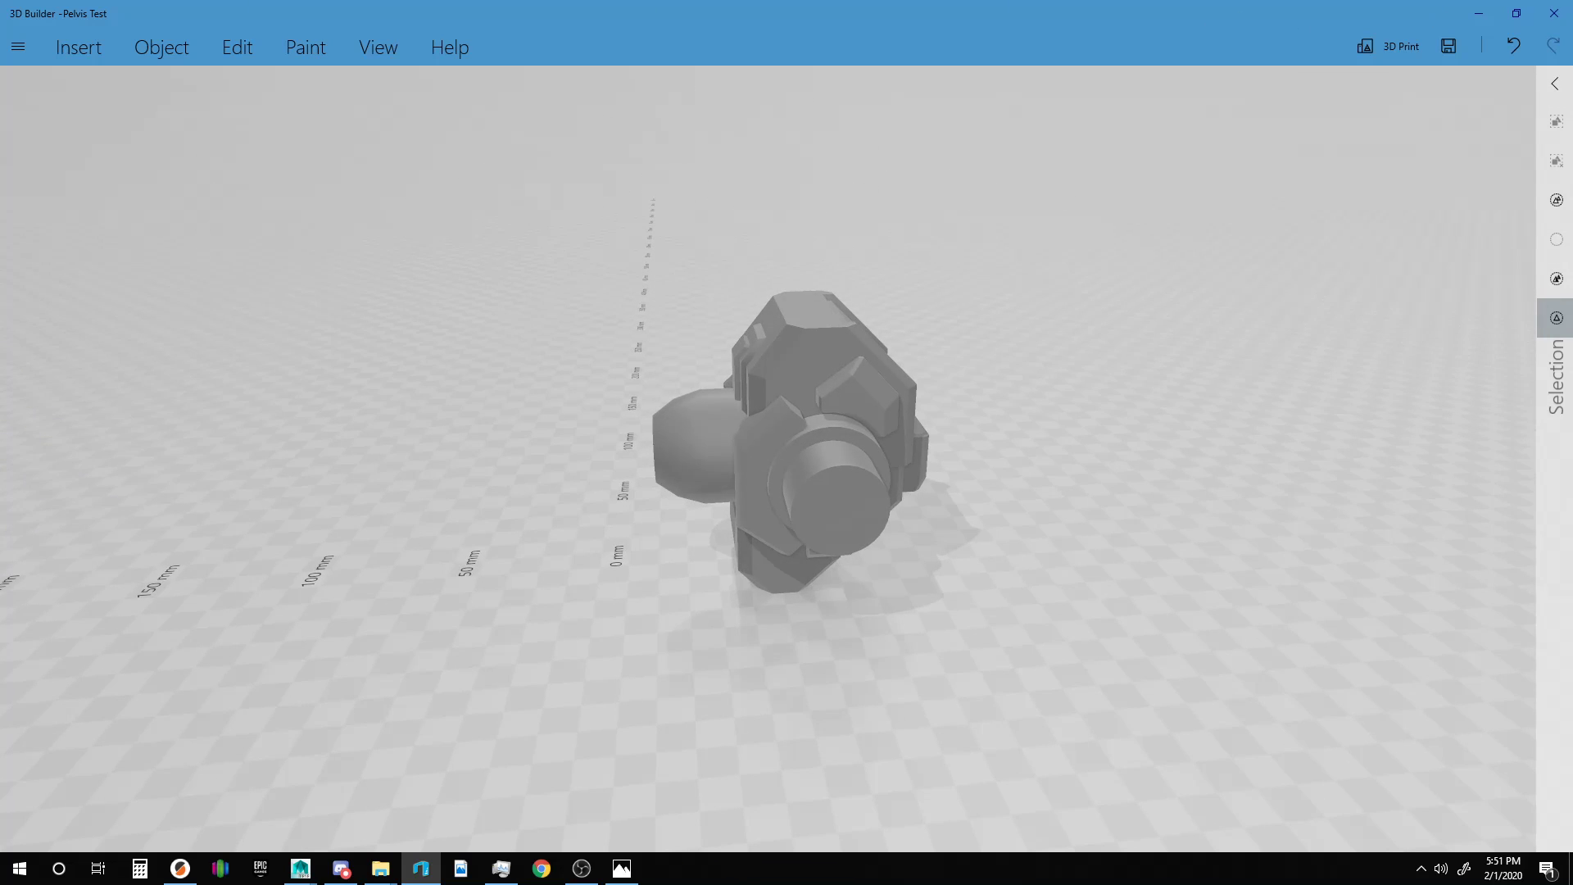
click(1553, 14)
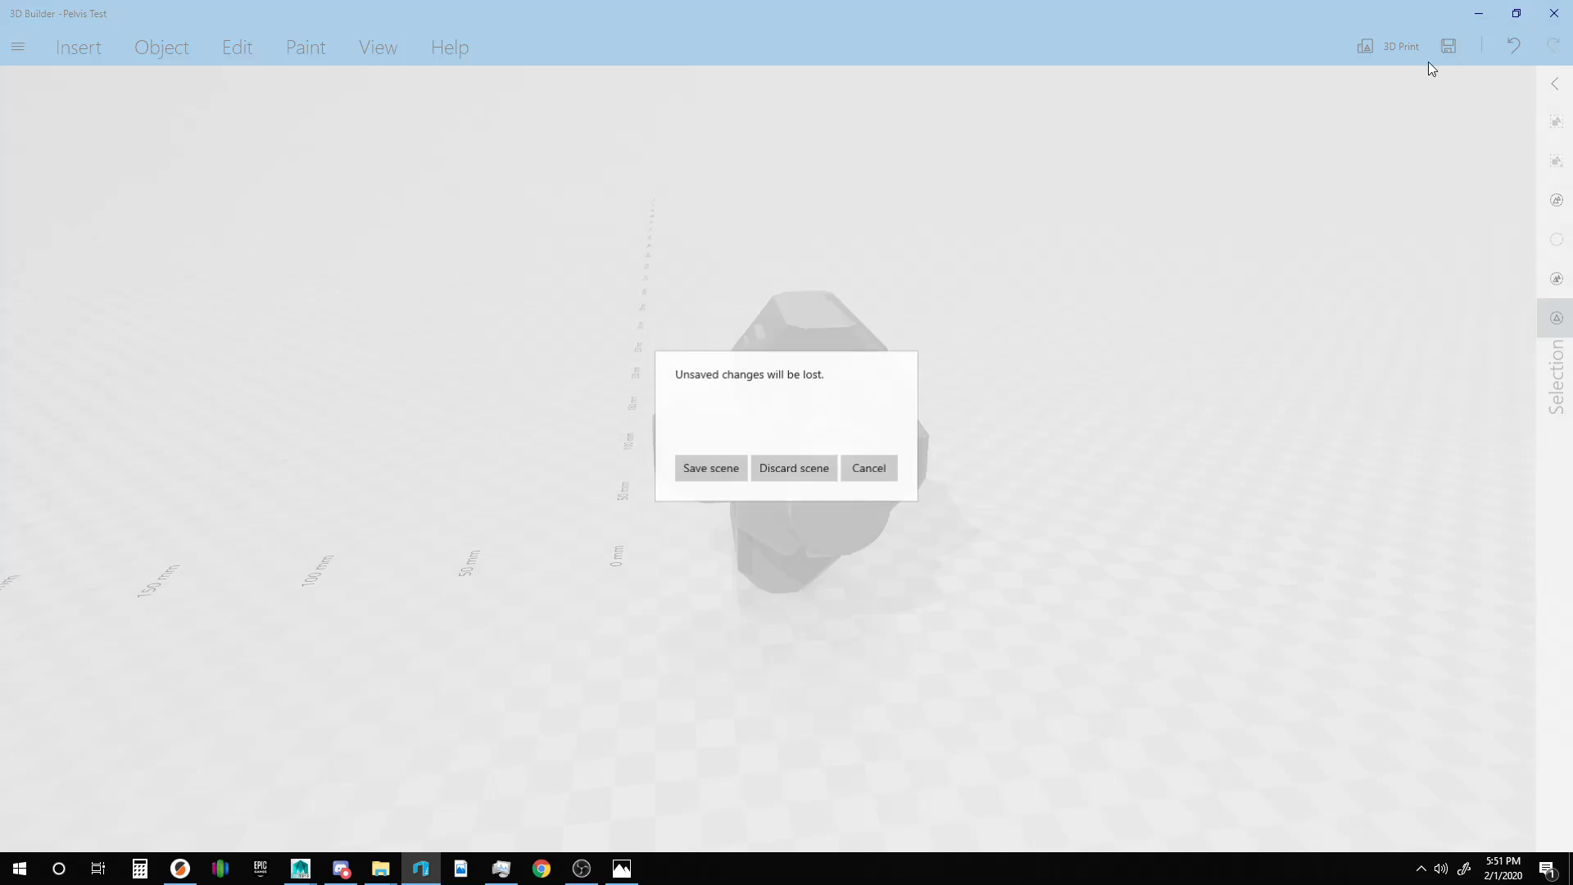
click(800, 468)
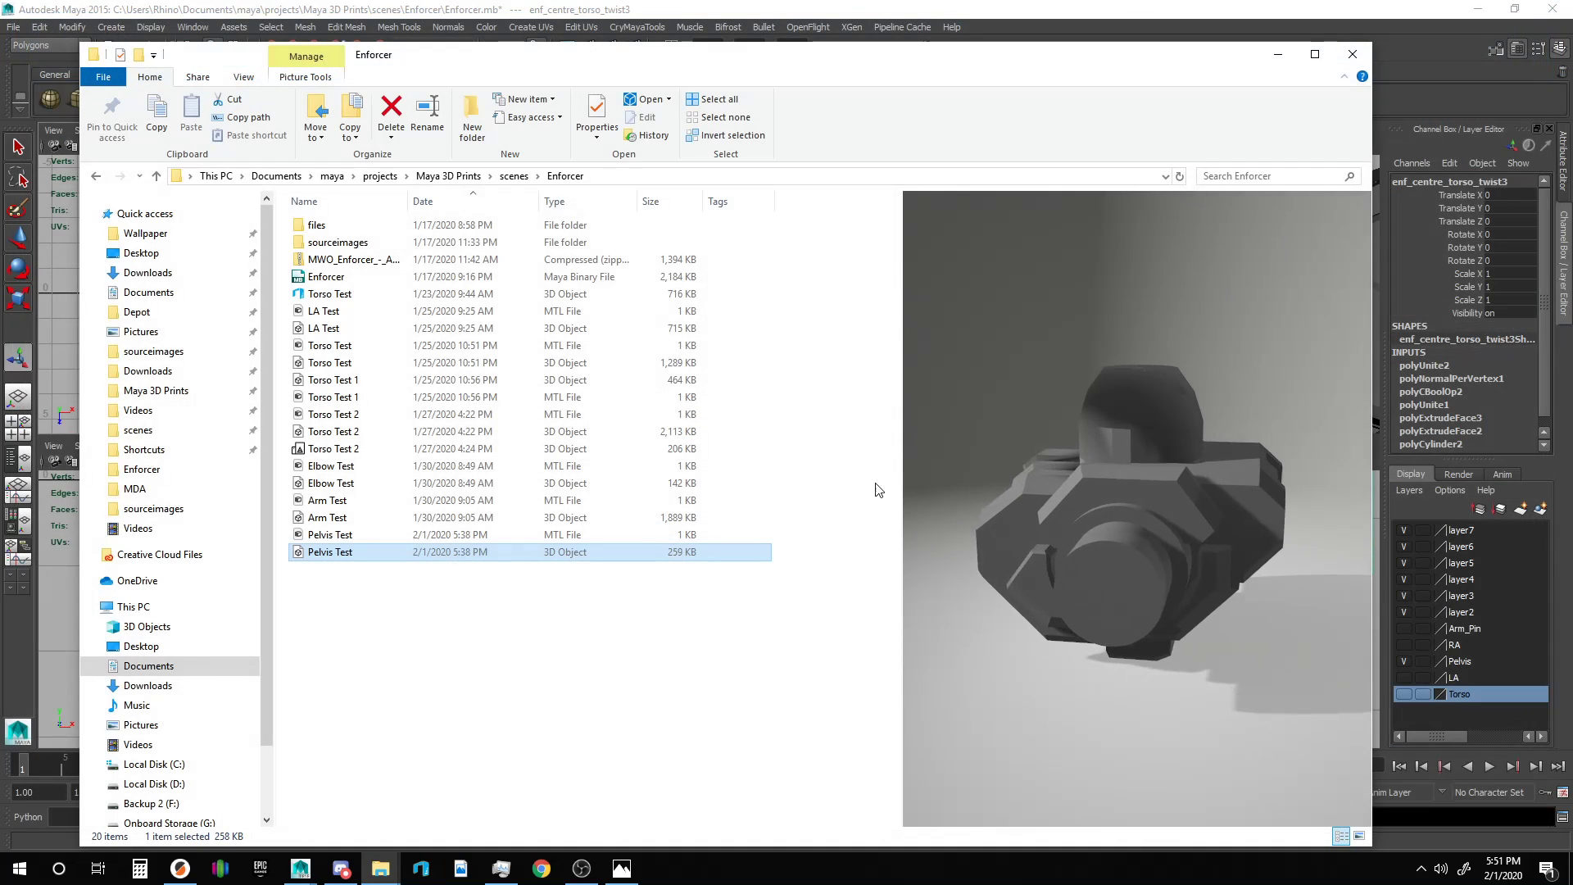